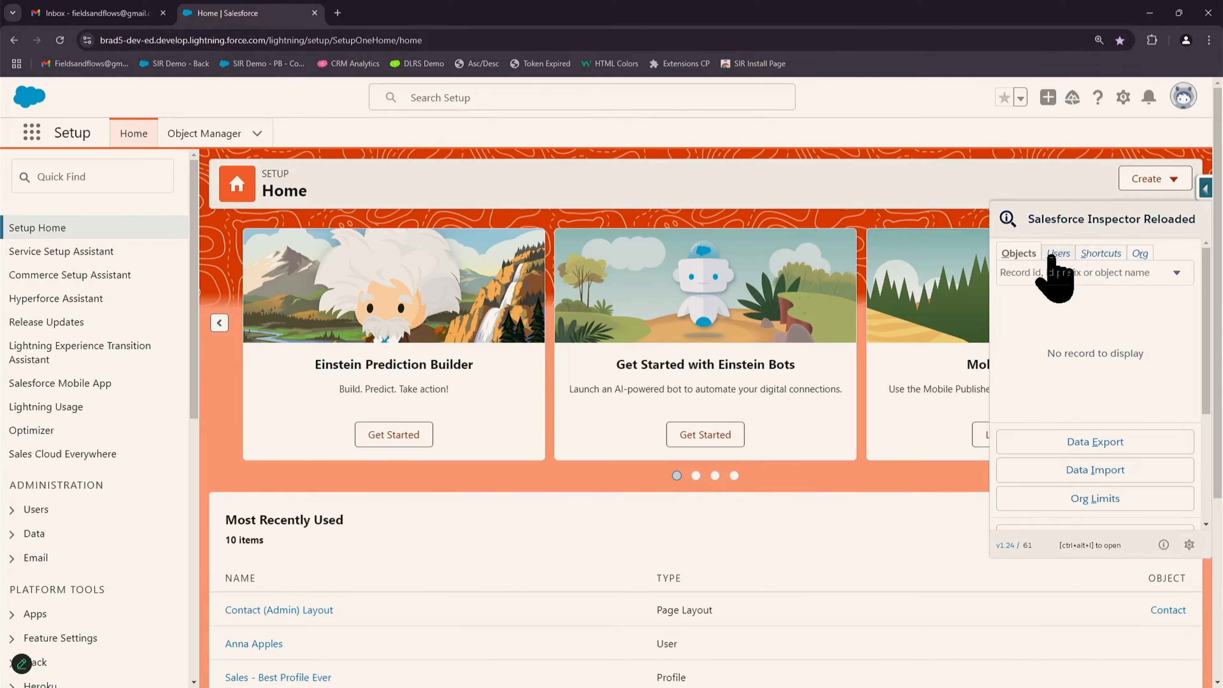
# - Look through the tools in the Salesforce Inspector Reloaded popup and open the extension's documentation site
pyautogui.scroll(-1, 1095, 482)
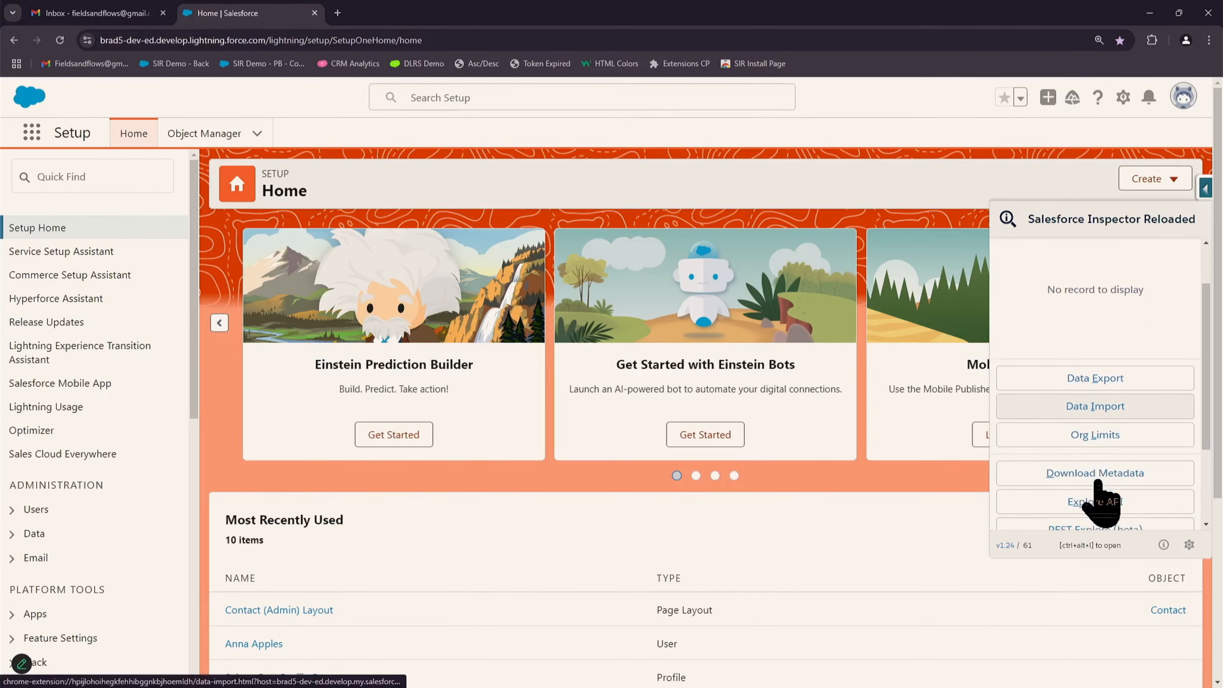
pyautogui.scroll(-2, 1100, 501)
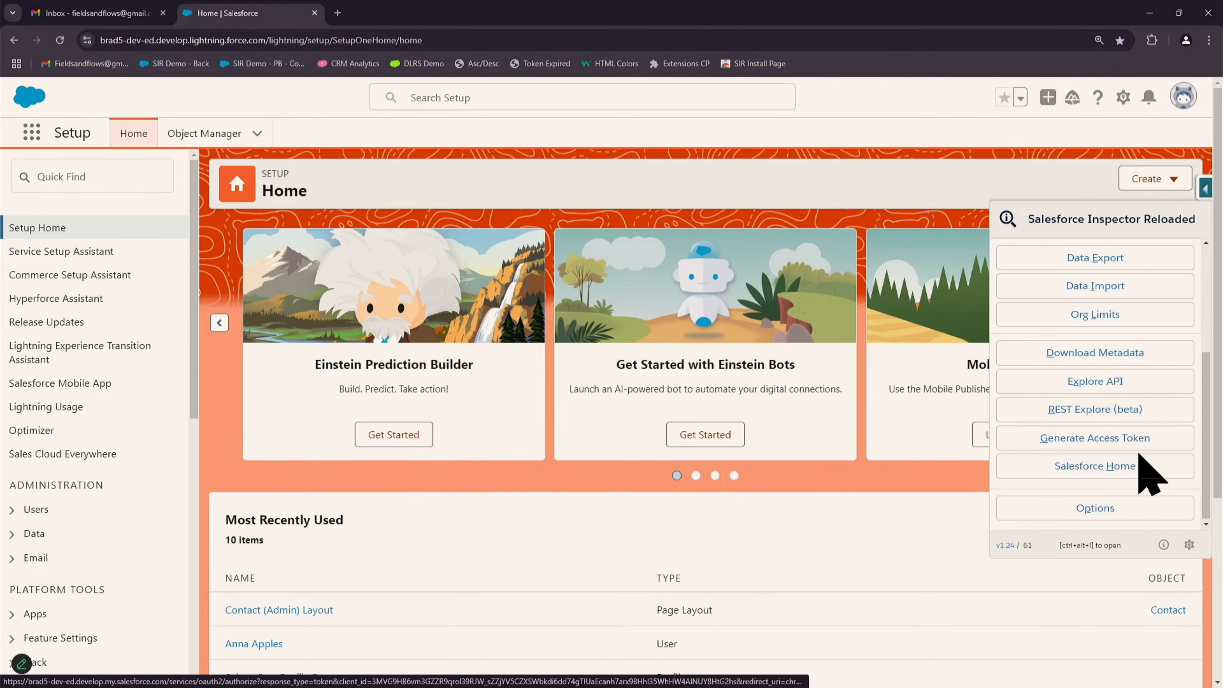
pyautogui.scroll(-4, 1126, 482)
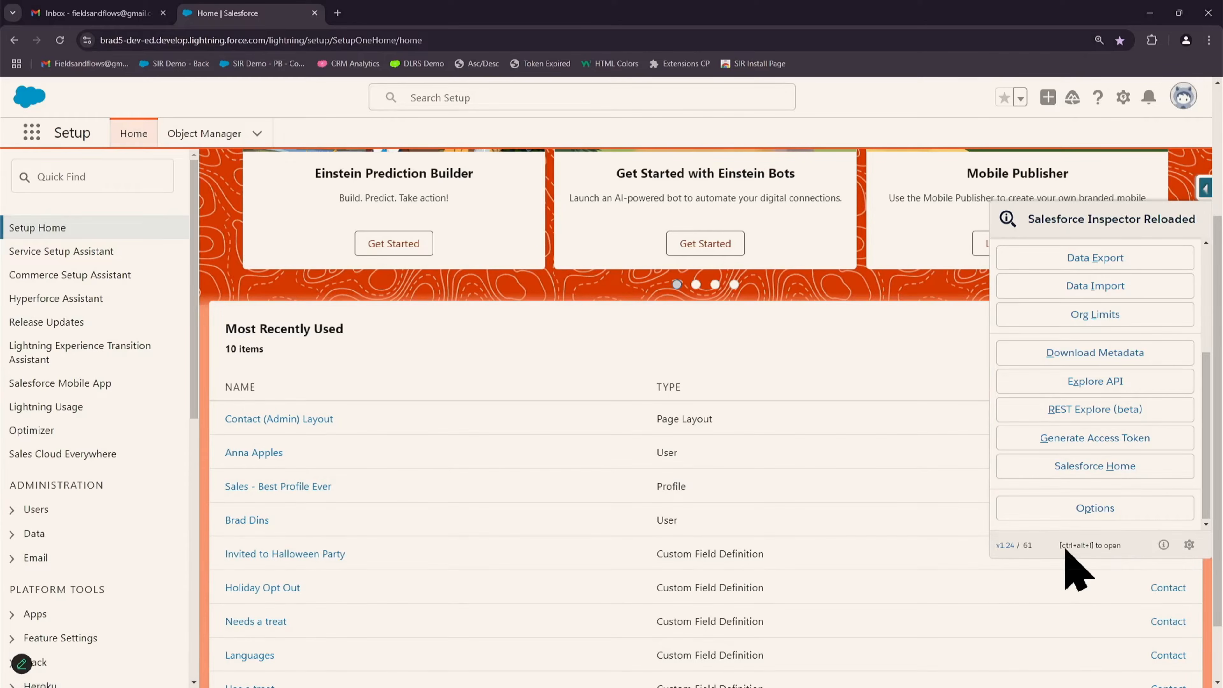
pyautogui.click(1164, 547)
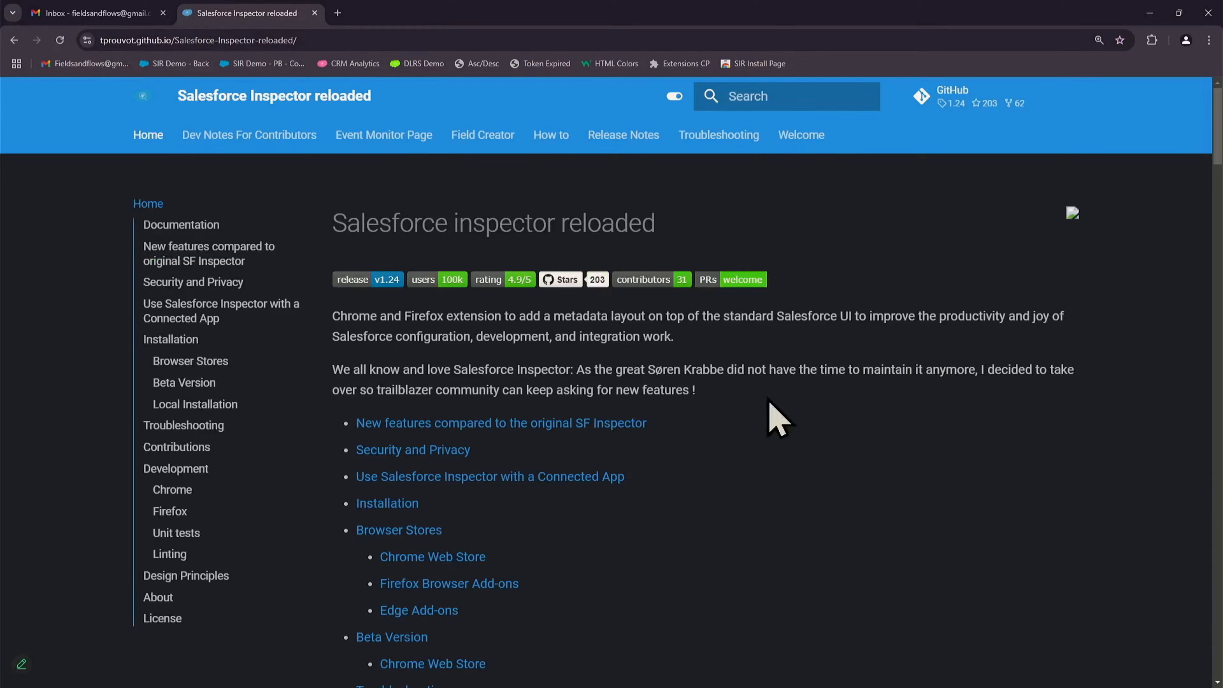
# - Read the Security and Privacy section, highlighting its access token mention, and view the Installation section
pyautogui.click(393, 449)
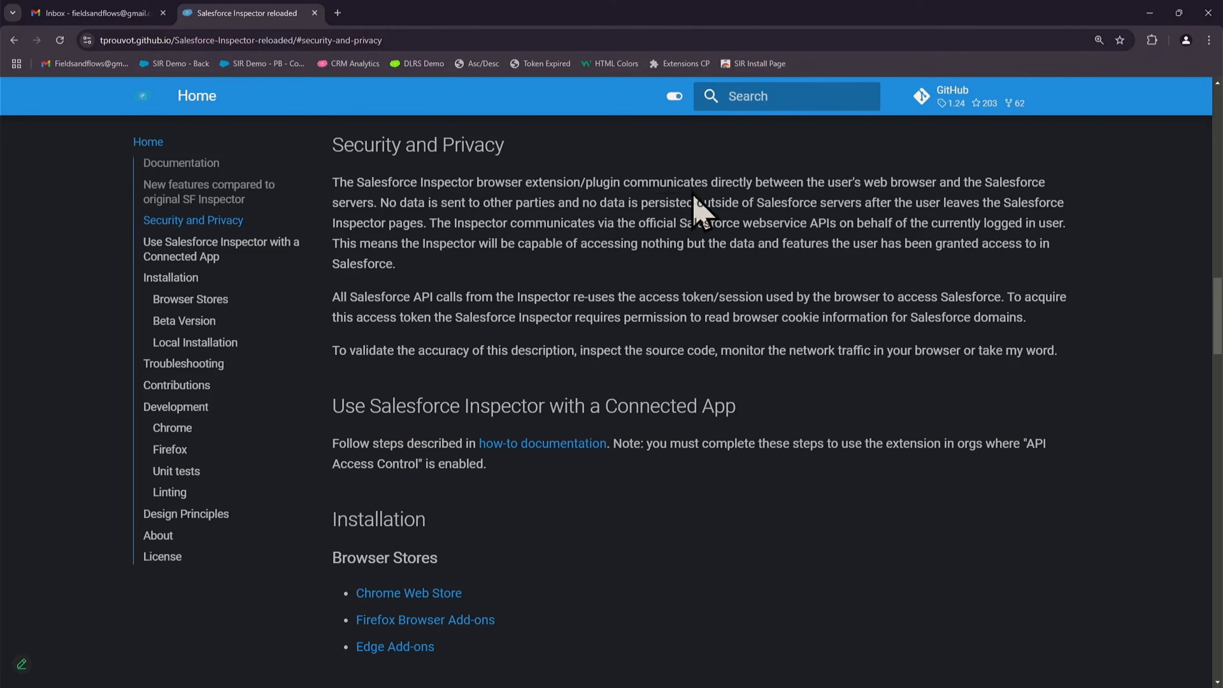
pyautogui.moveTo(638, 296); pyautogui.dragTo(732, 296)
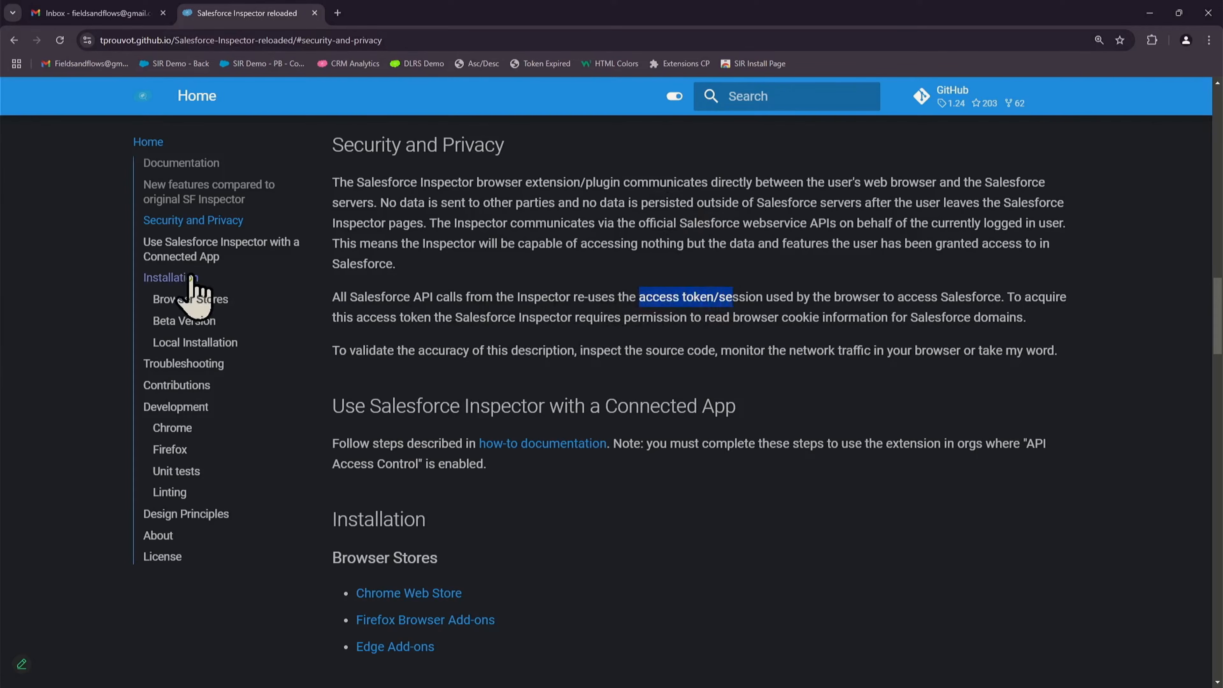
pyautogui.click(175, 279)
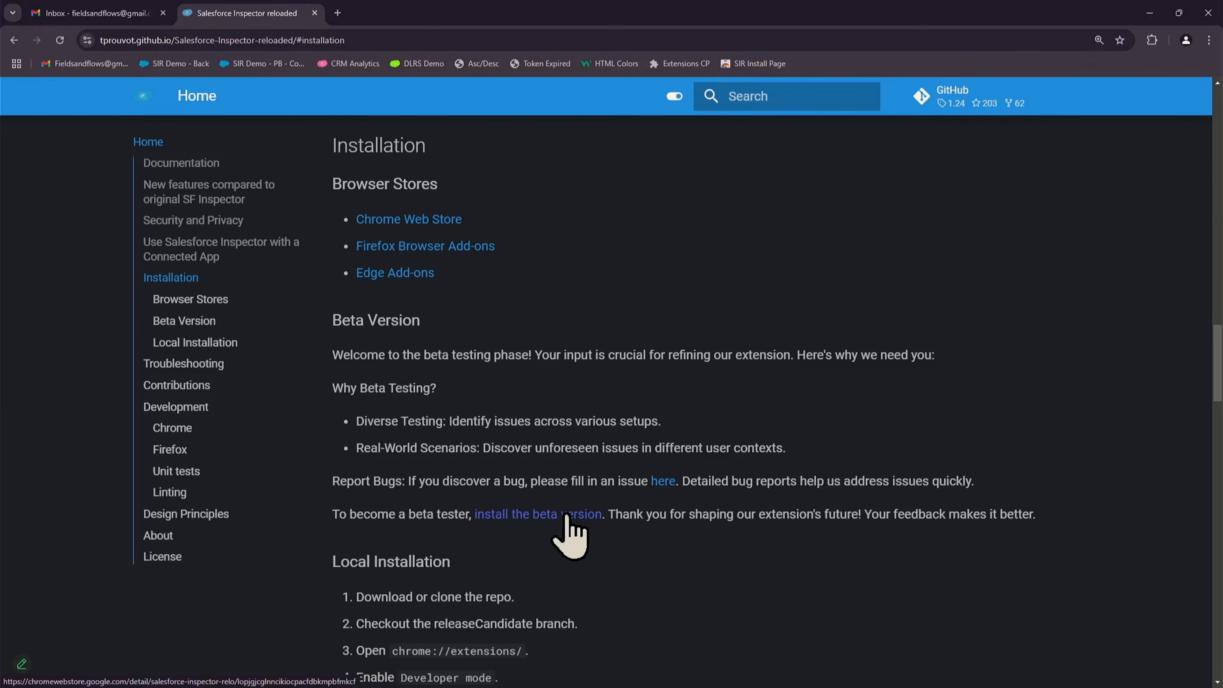
# - Review the How to page on using the extension with a connected app and the Version 1.25 release notes
pyautogui.scroll(15, 573, 520)
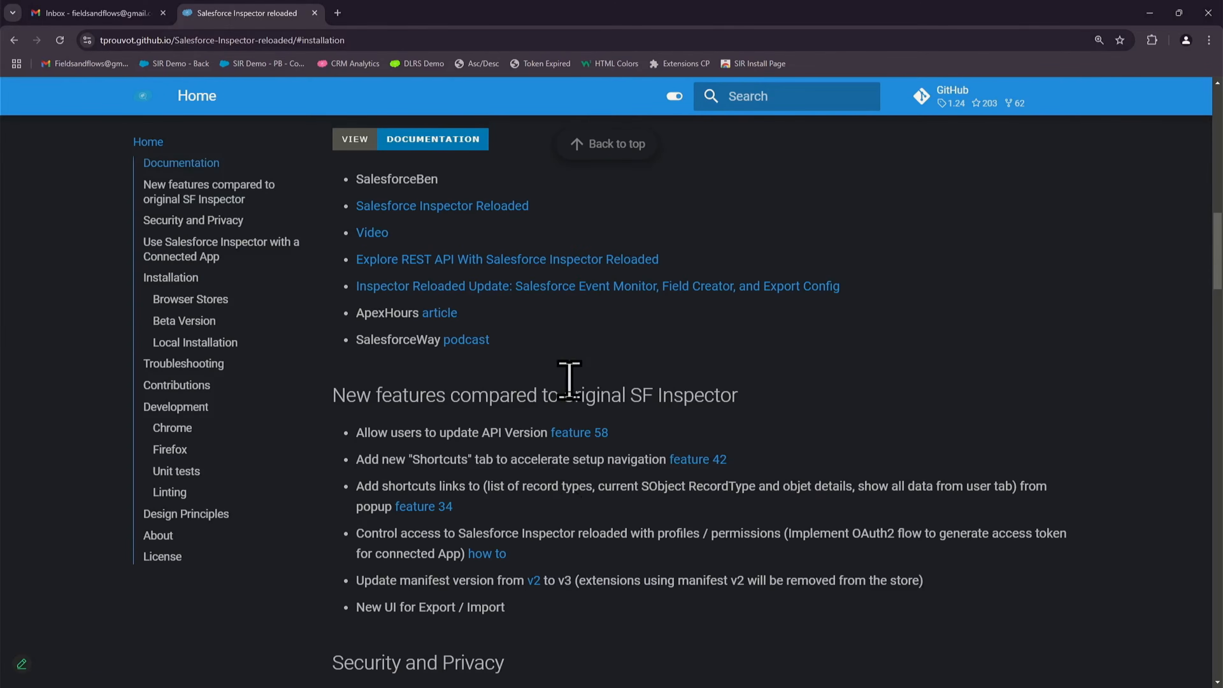
pyautogui.scroll(3, 533, 350)
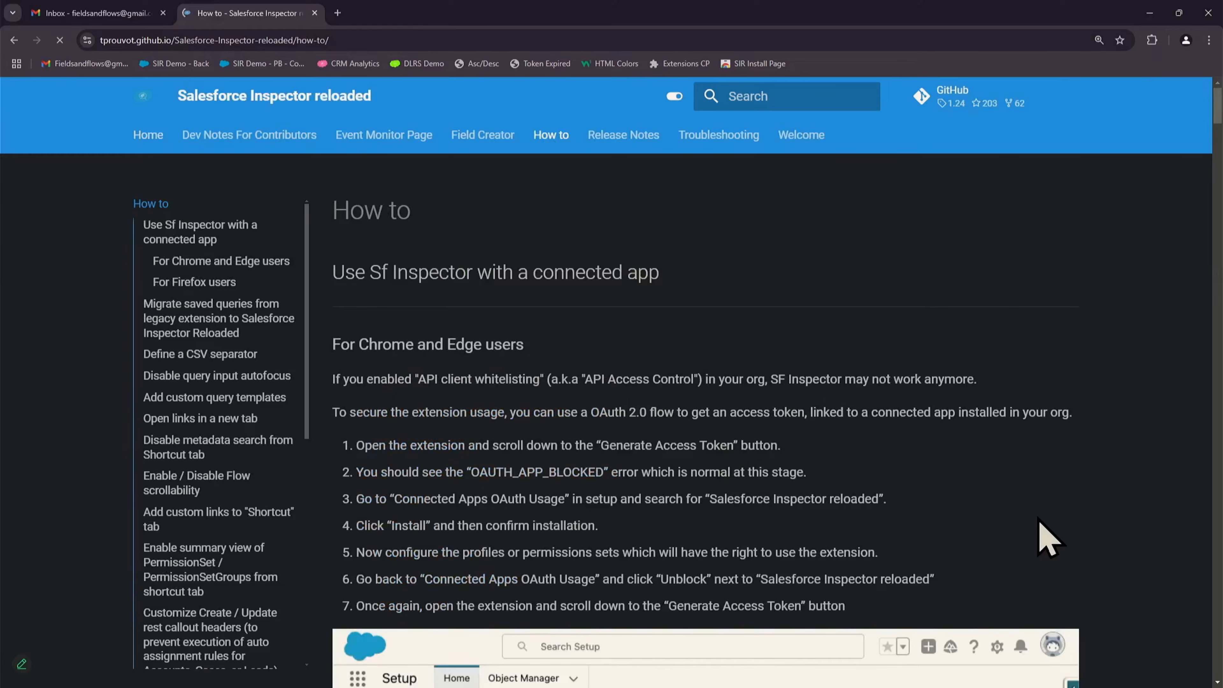
pyautogui.scroll(-5, 961, 606)
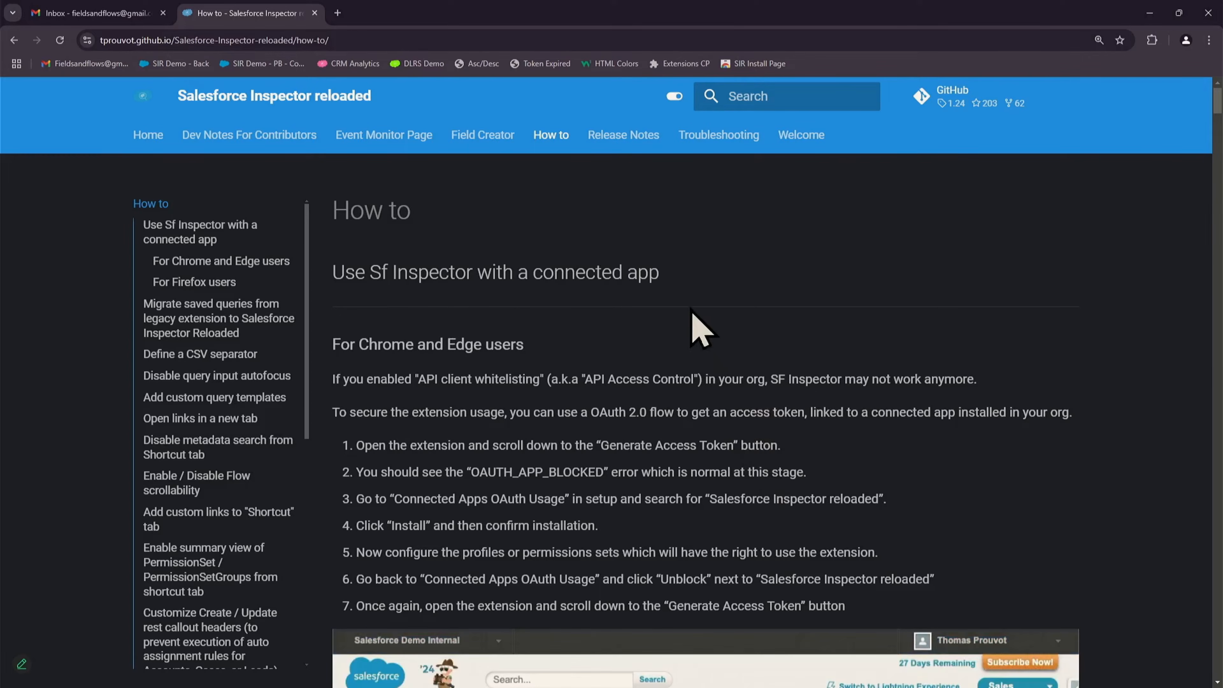
pyautogui.click(618, 133)
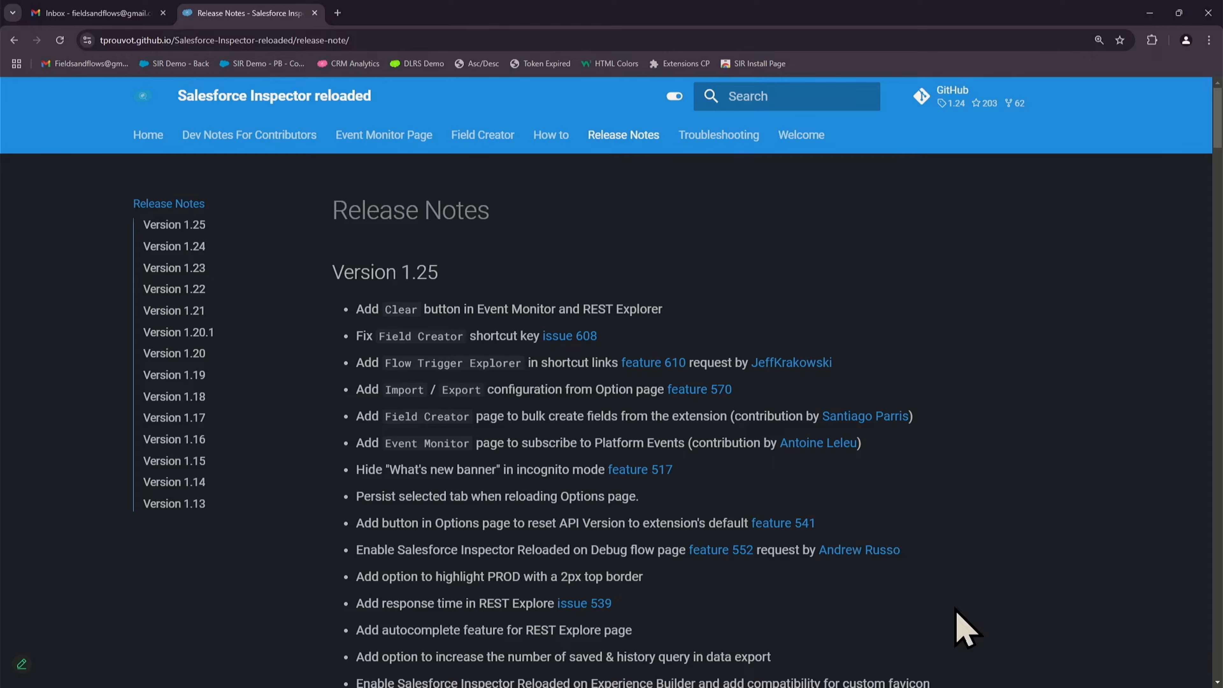
pyautogui.scroll(-3, 966, 629)
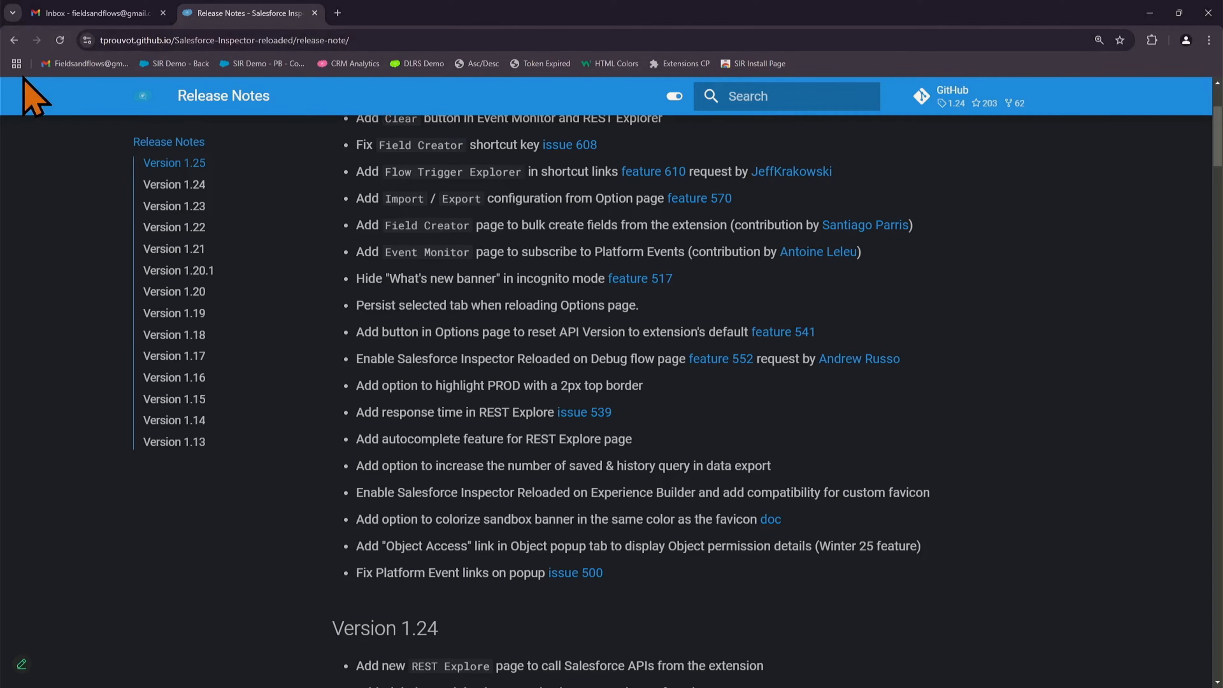
# - Leave the documentation and return to the Salesforce Setup home page
pyautogui.click(8, 34)
pyautogui.click(8, 36)
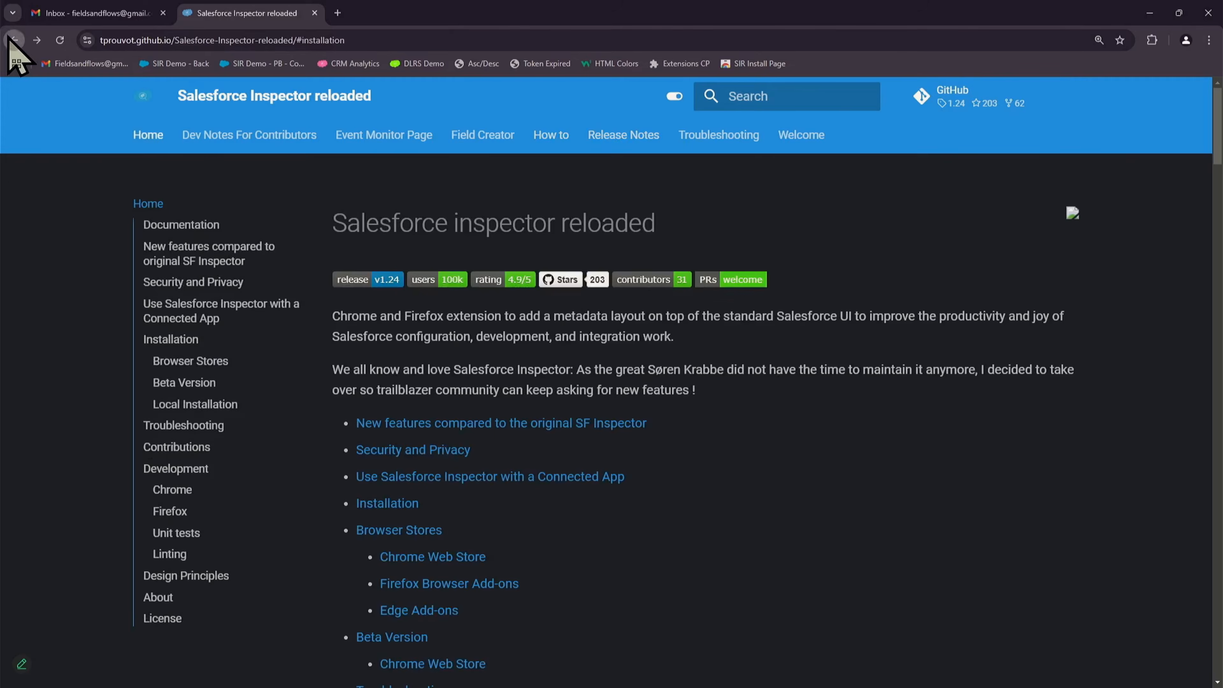
pyautogui.click(9, 36)
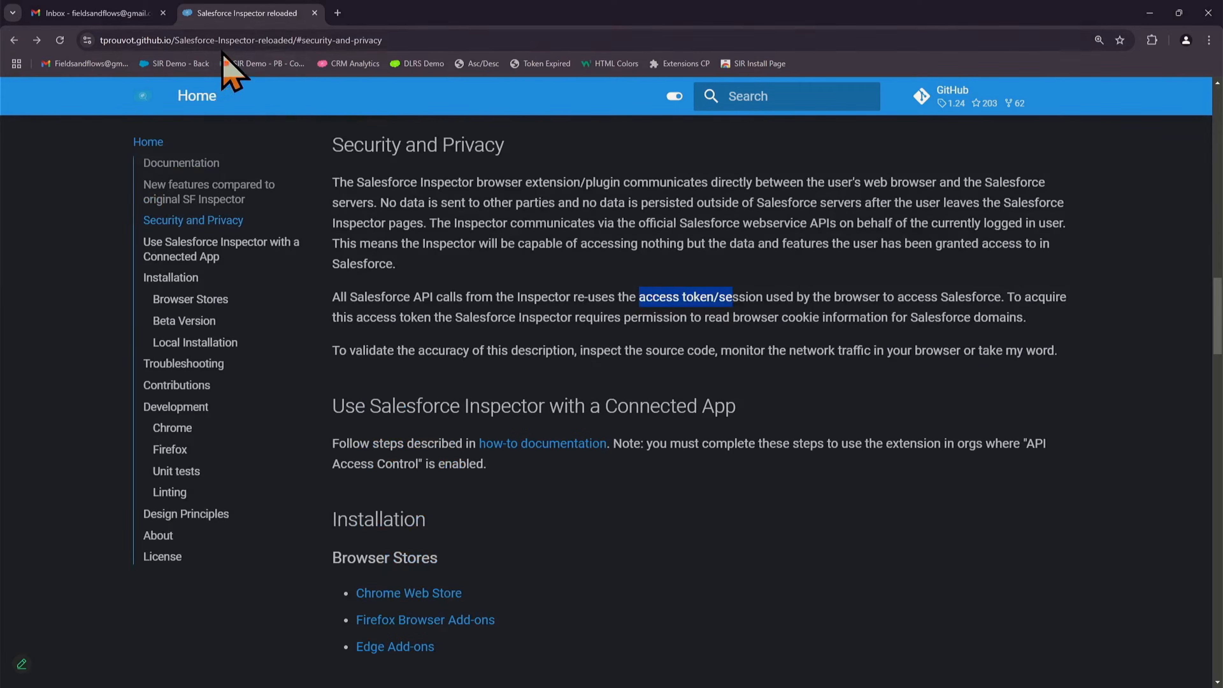
pyautogui.click(179, 63)
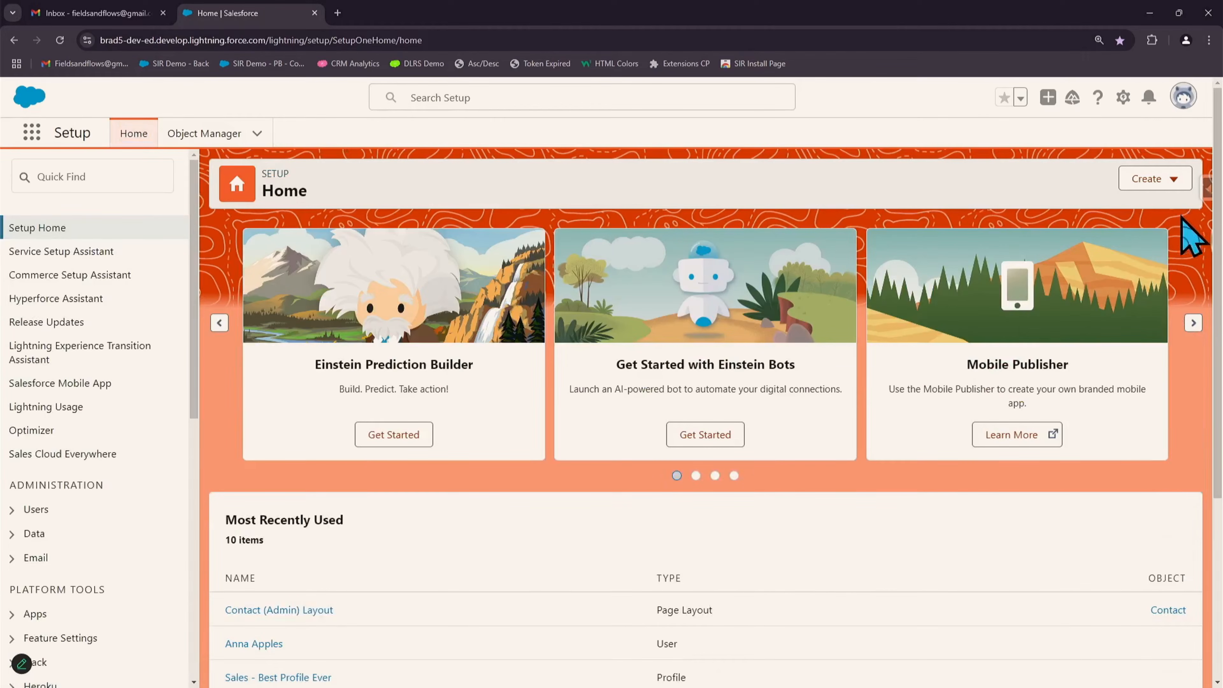
# - Generate a new access token for Salesforce Inspector Reloaded and allow it access to the org
pyautogui.click(1207, 188)
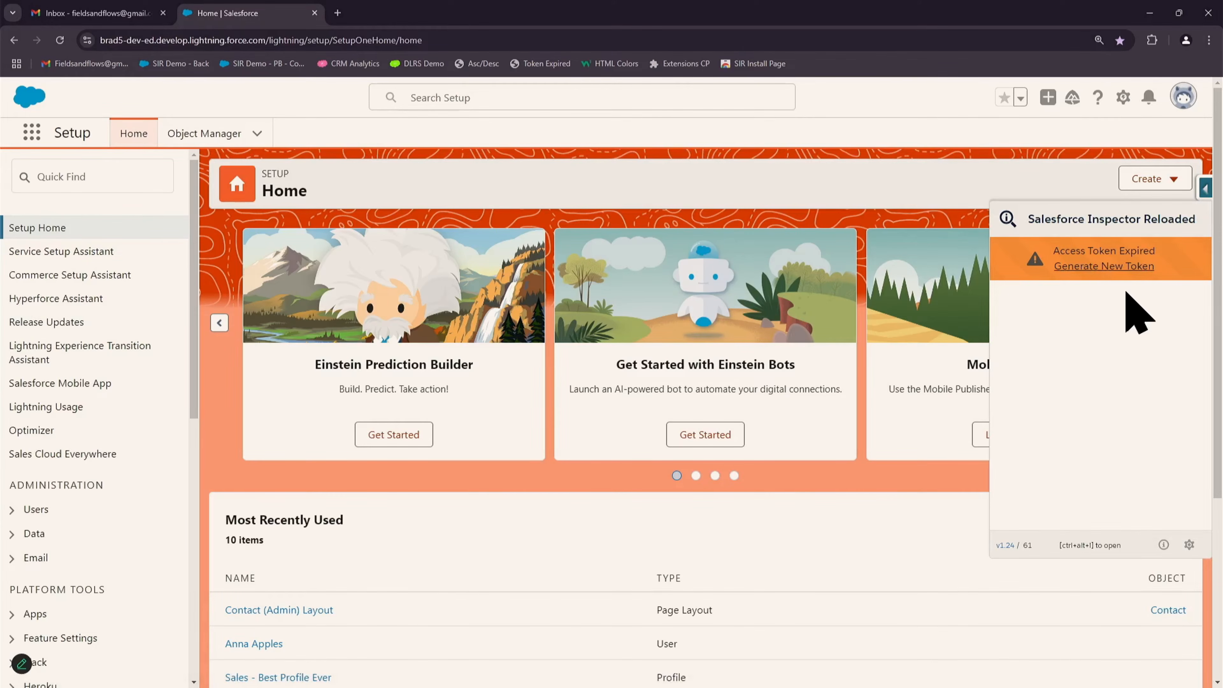
pyautogui.click(1110, 266)
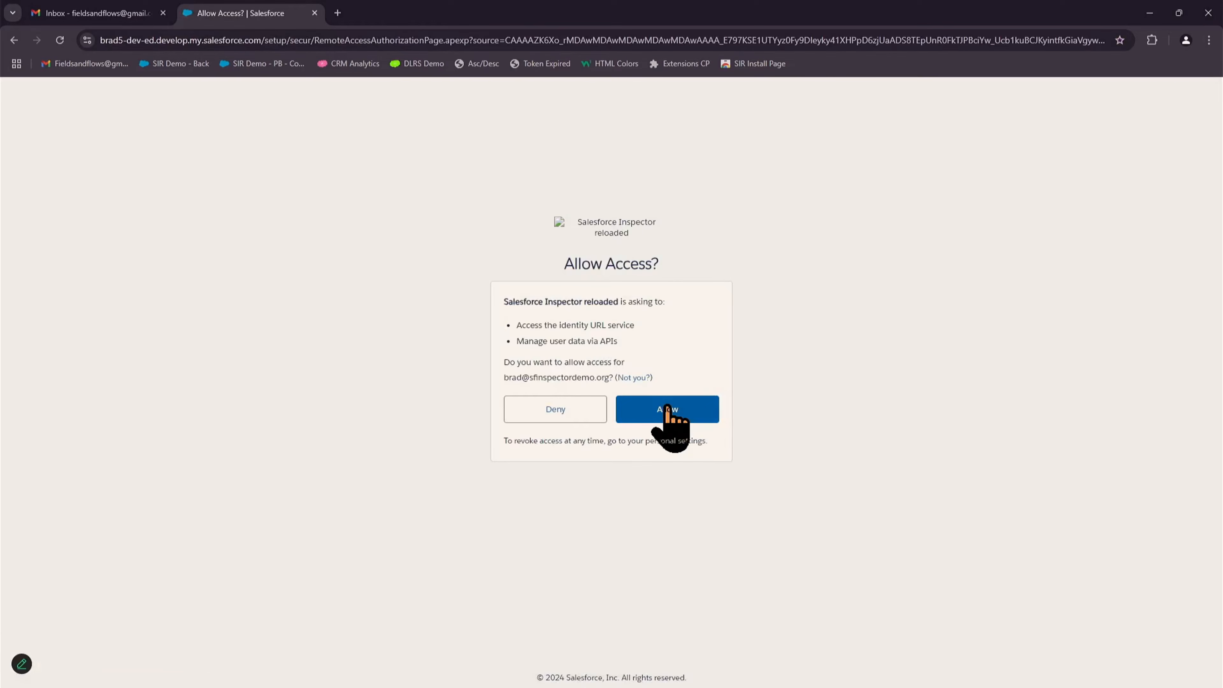
pyautogui.click(667, 410)
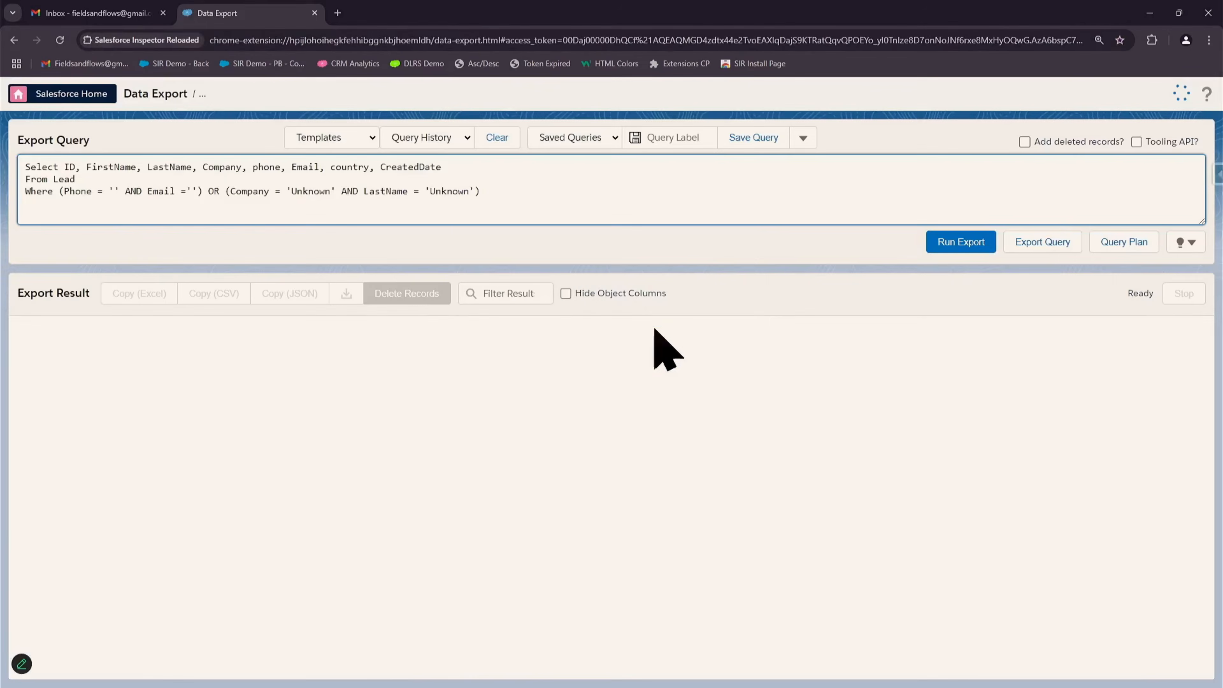
# - Return from Data Export to Salesforce Setup and open the Salesforce Inspector options page
pyautogui.click(75, 93)
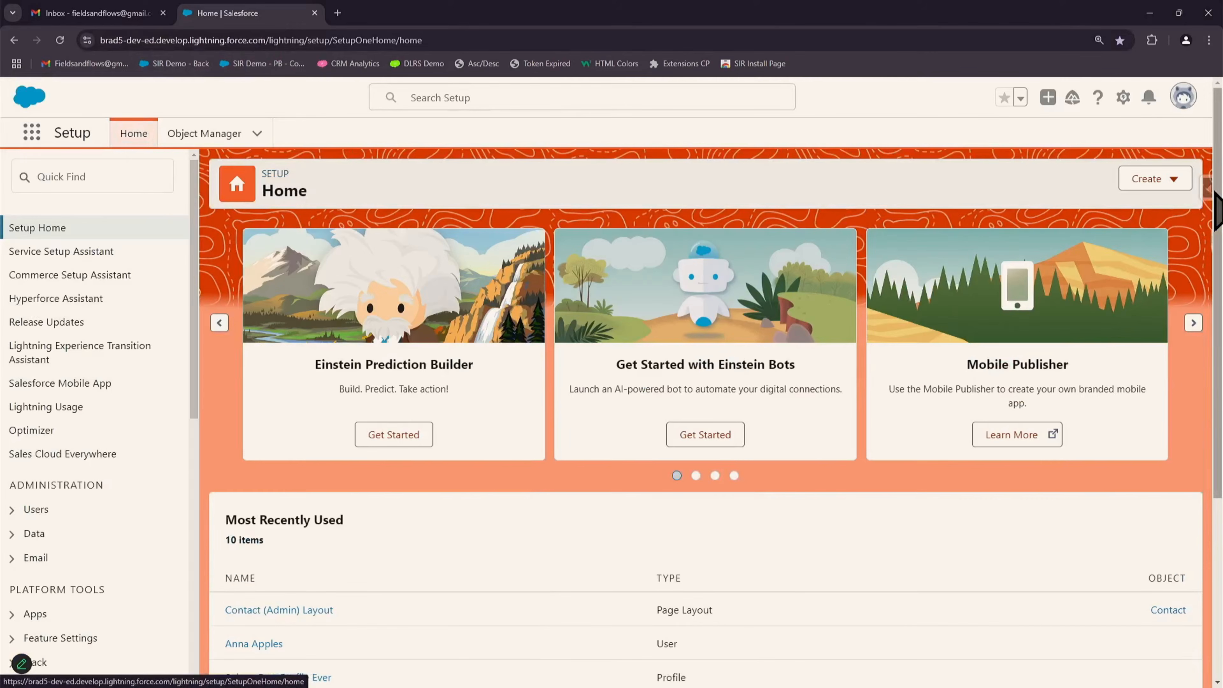
pyautogui.click(1207, 187)
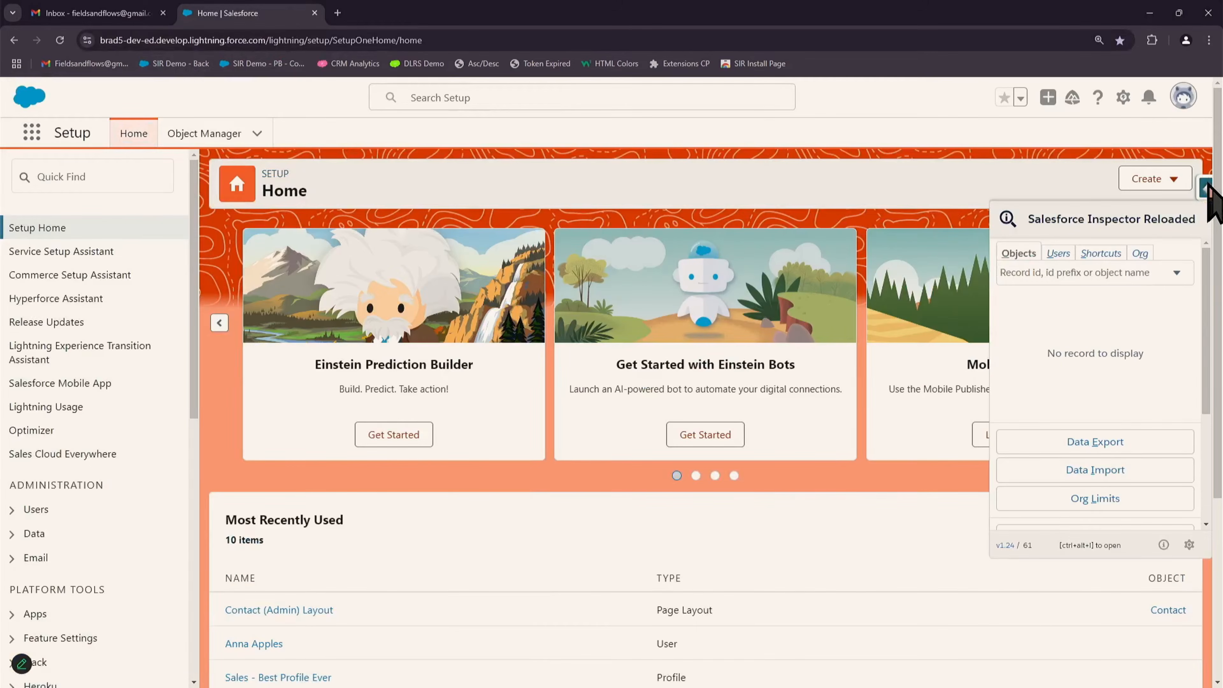
pyautogui.scroll(-3, 1176, 343)
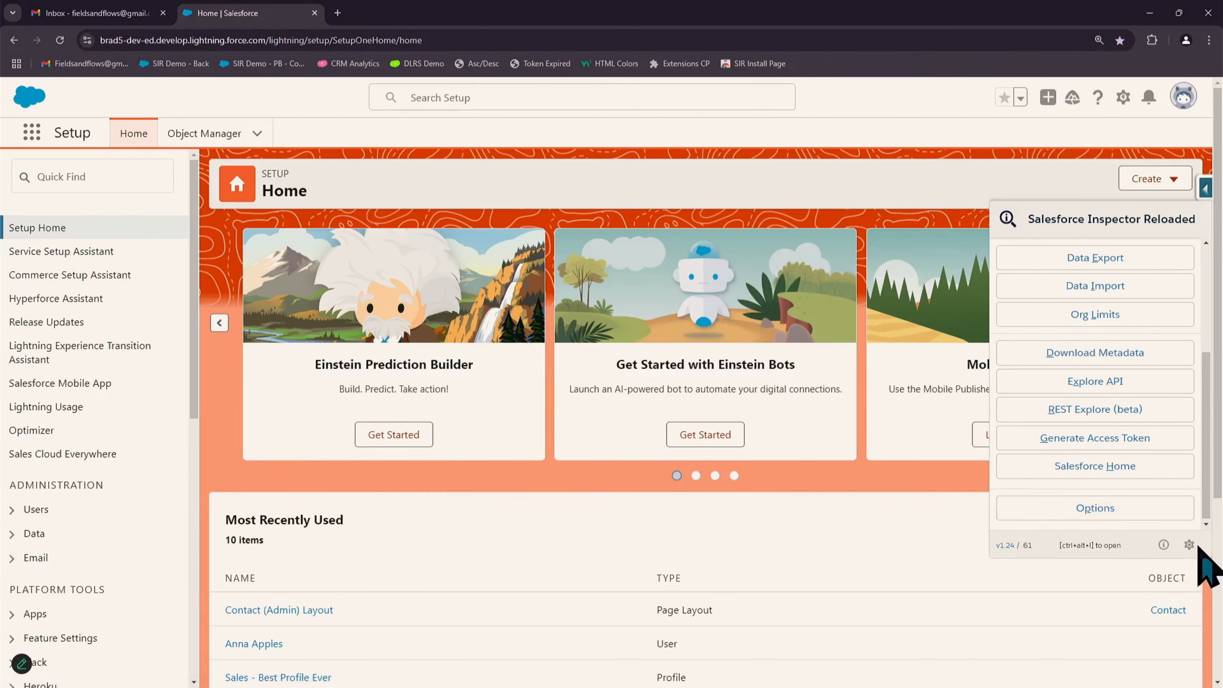
pyautogui.click(1124, 525)
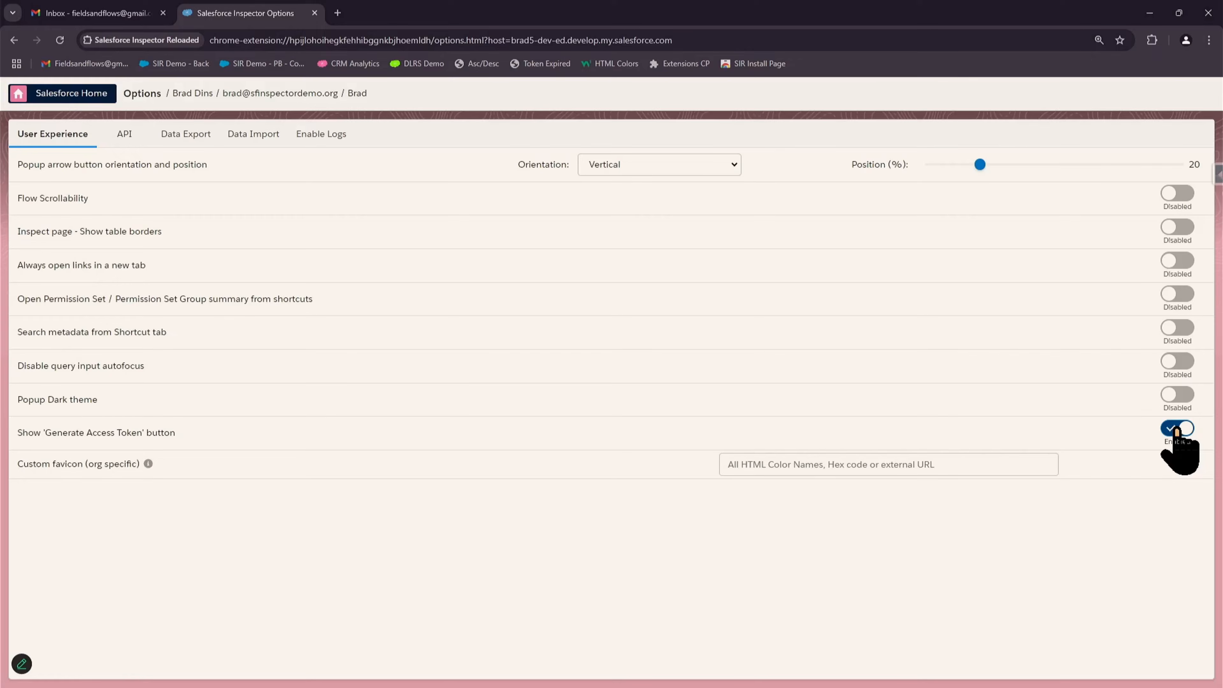
# - Enable Flow Scrollability, Inspect page table borders, Always open links in a new tab, and Search metadata from Shortcut tab
pyautogui.click(1178, 194)
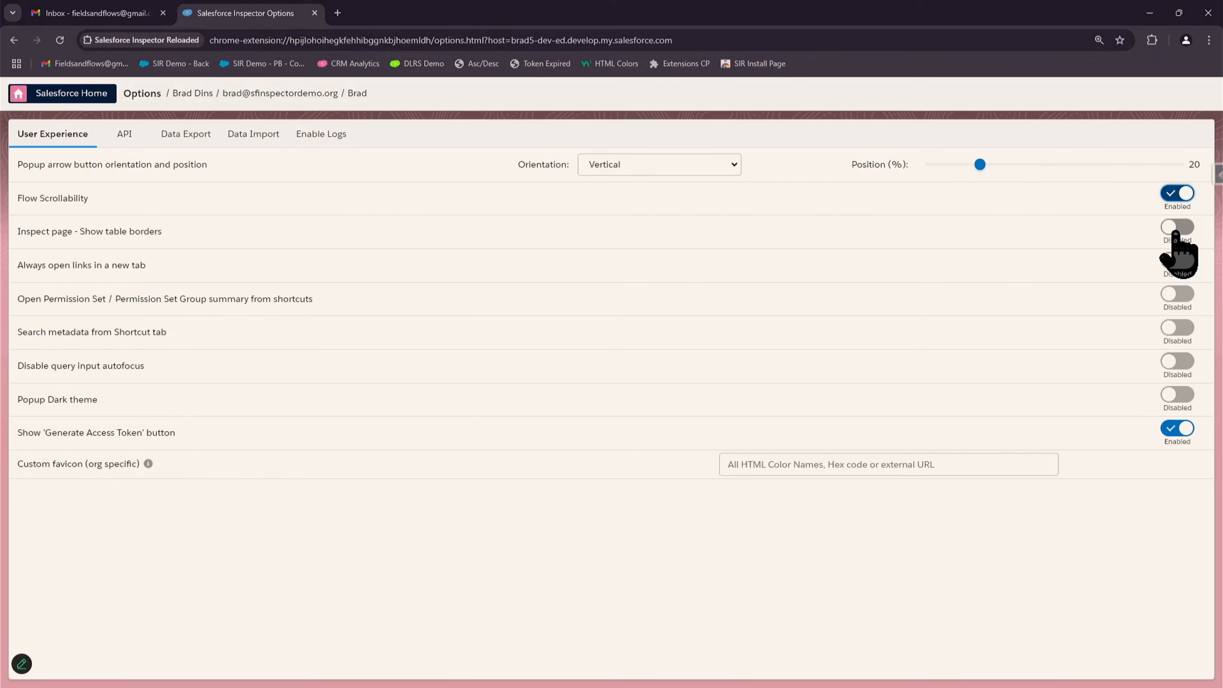
pyautogui.click(1175, 231)
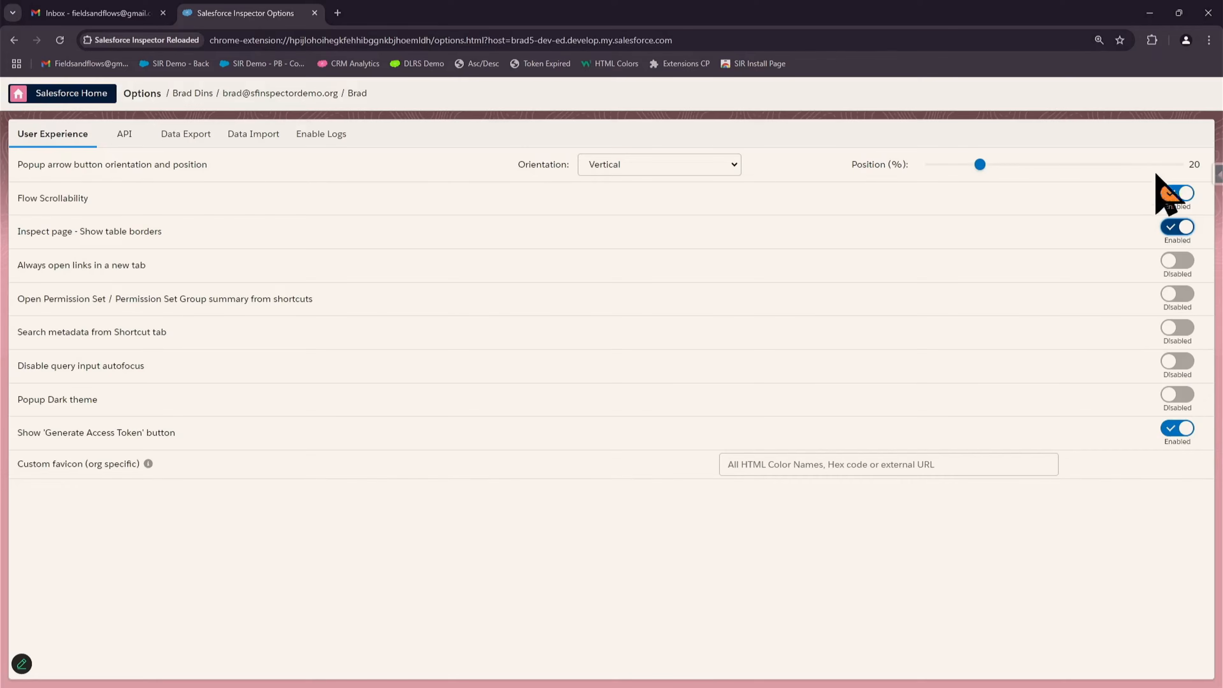
pyautogui.click(1184, 270)
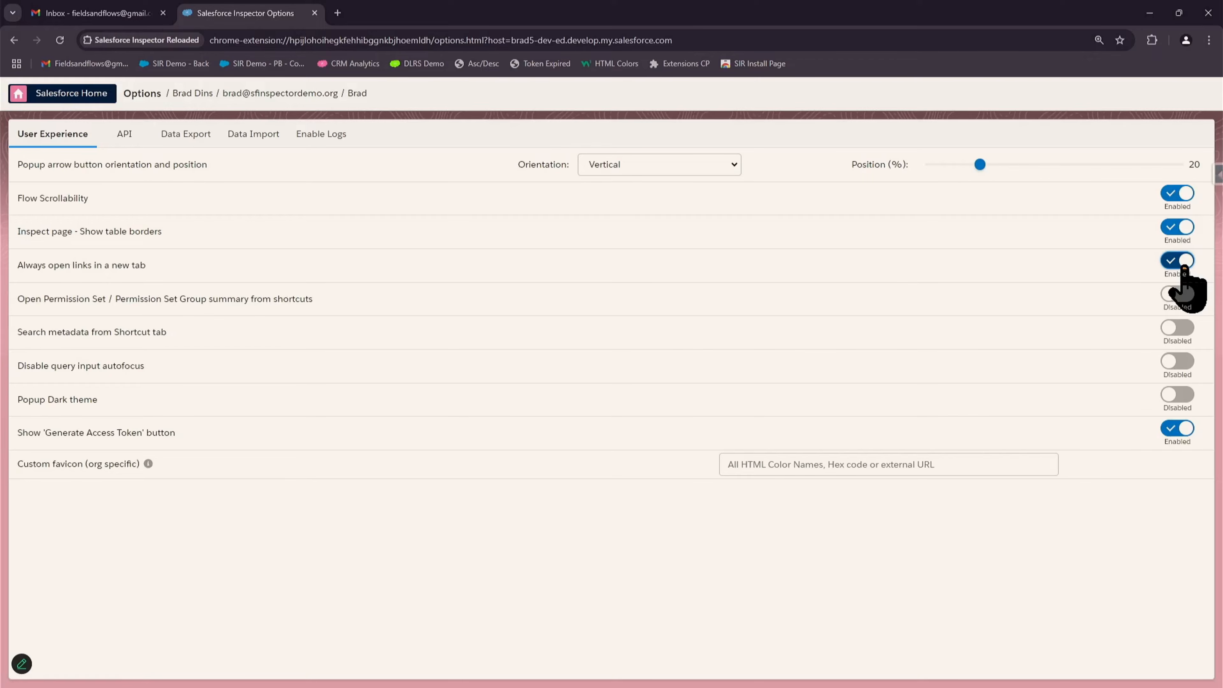
pyautogui.click(1185, 332)
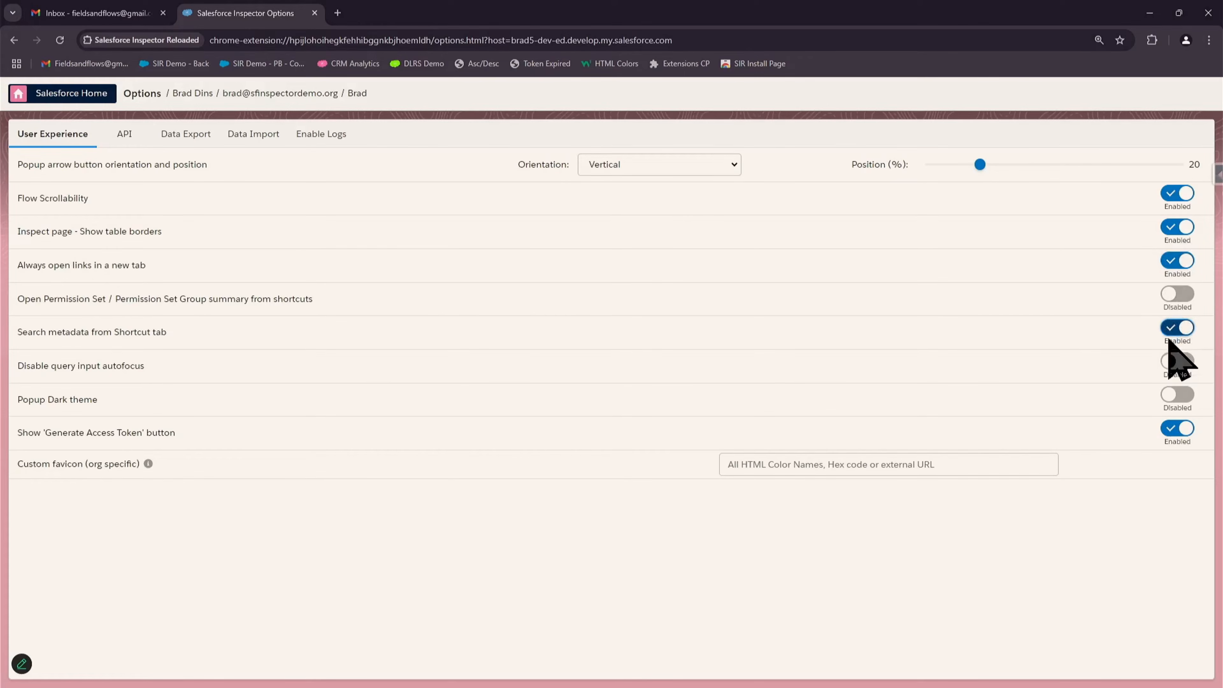
# - Set the org's custom favicon to Red and reload the options page to apply it
pyautogui.click(868, 471)
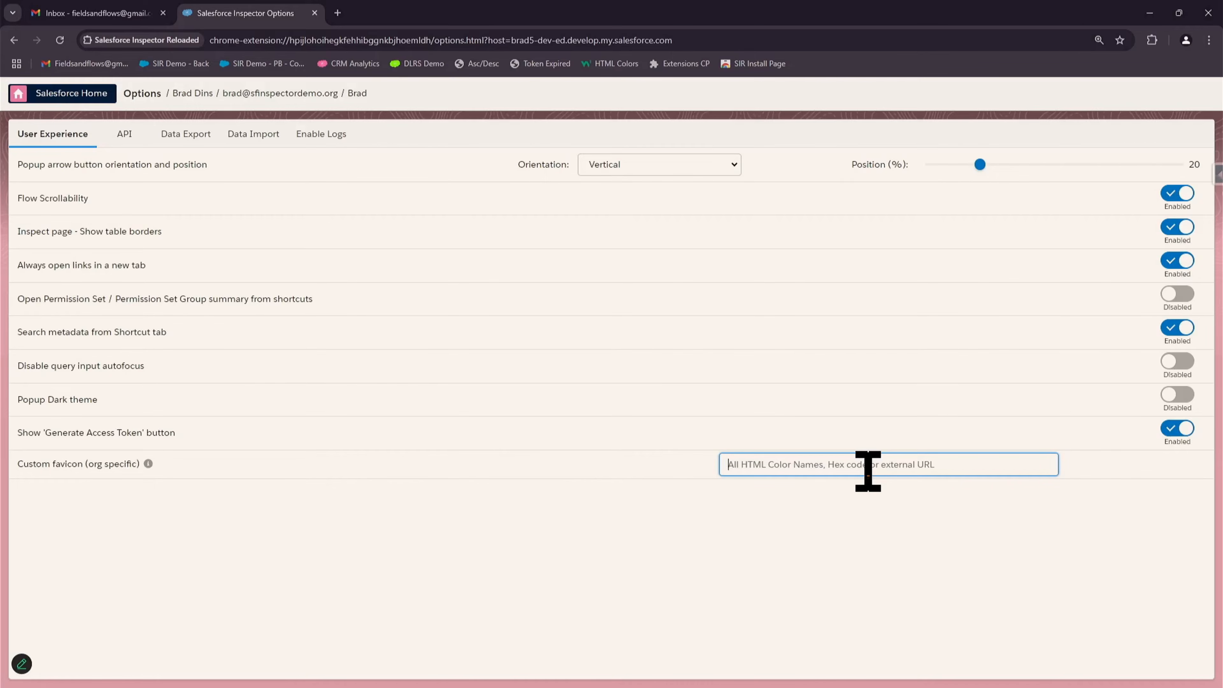
pyautogui.write('Red')
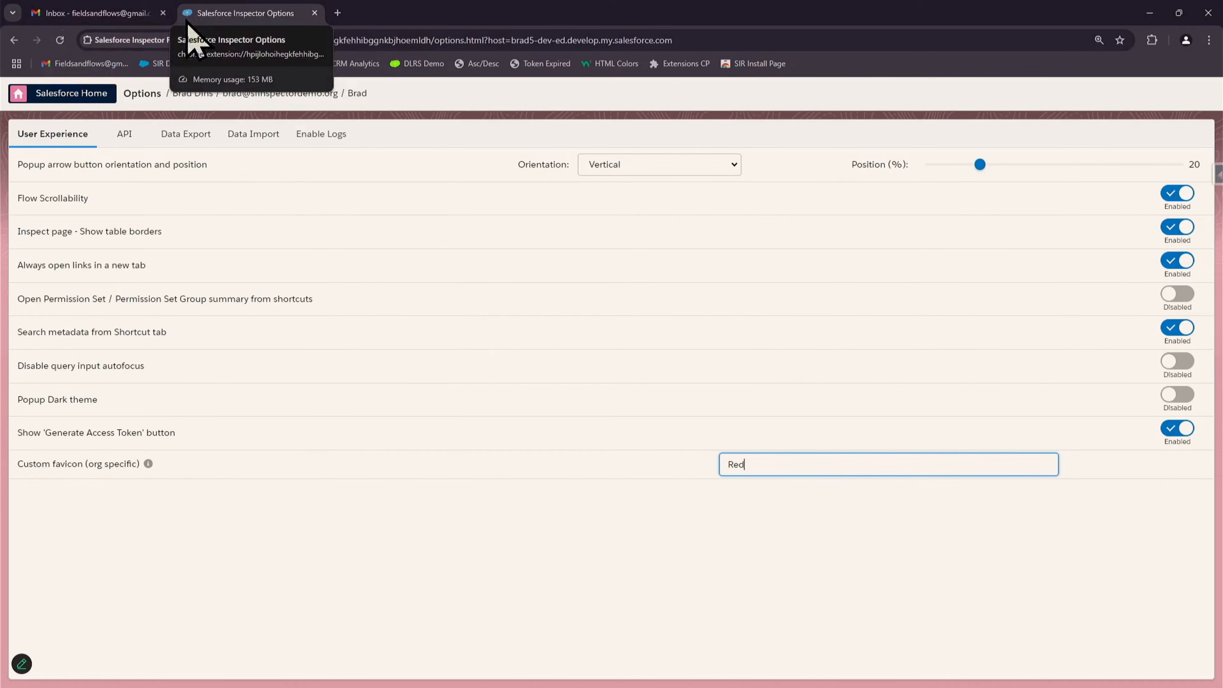
pyautogui.click(59, 40)
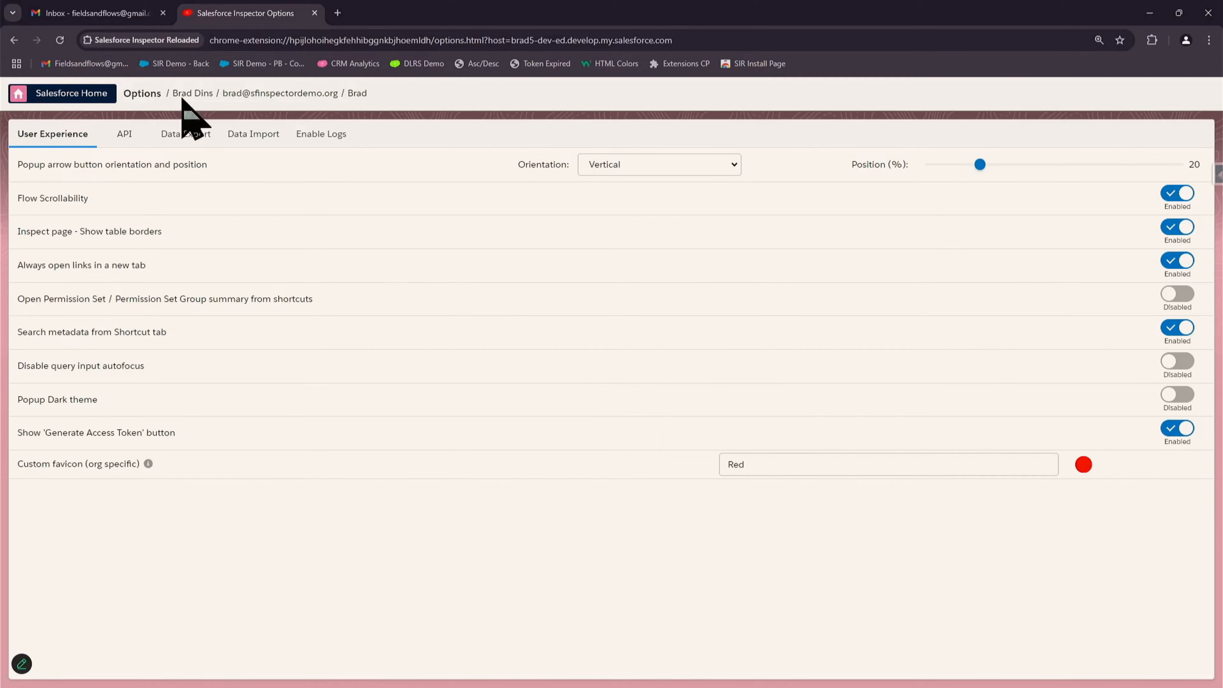
# - Review the API, Data Export, Data Import and Enable Logs options, including the query templates
pyautogui.click(127, 136)
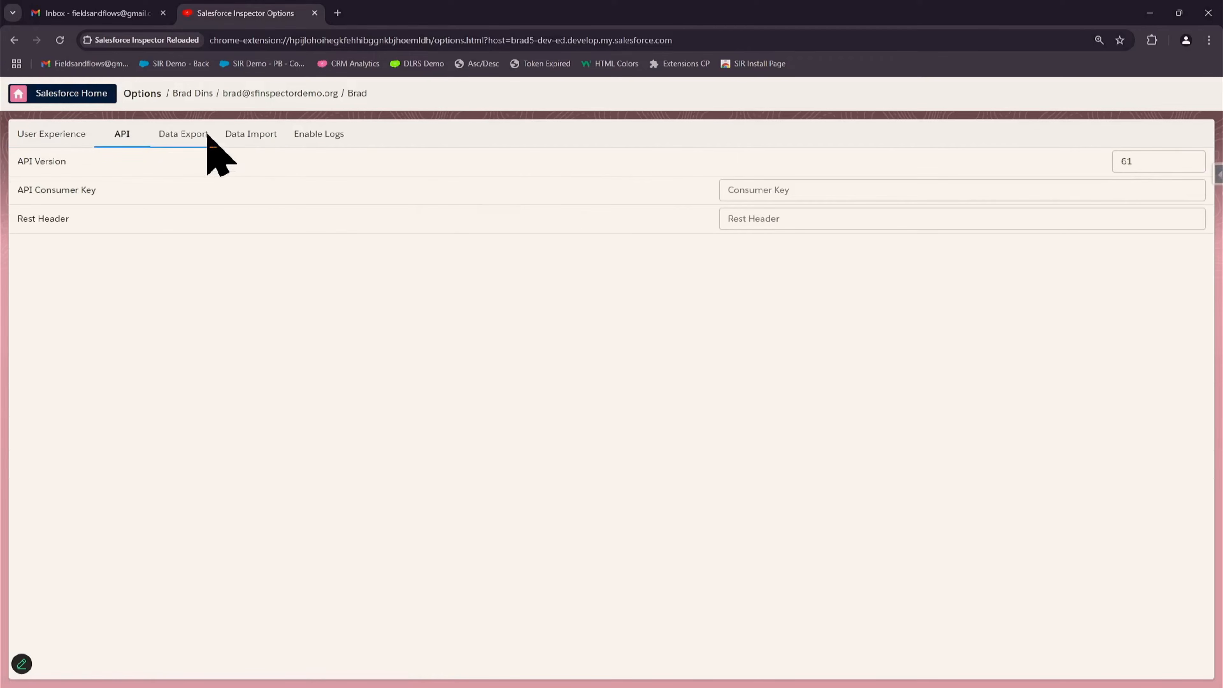
pyautogui.click(192, 144)
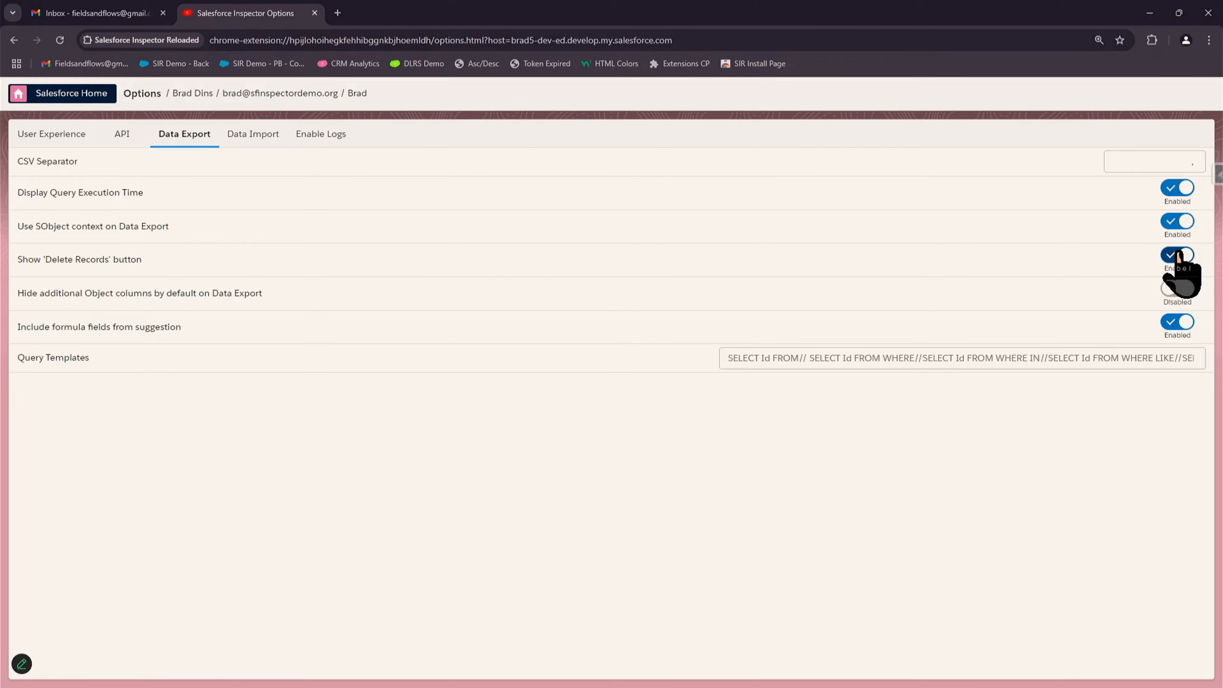
pyautogui.click(864, 356)
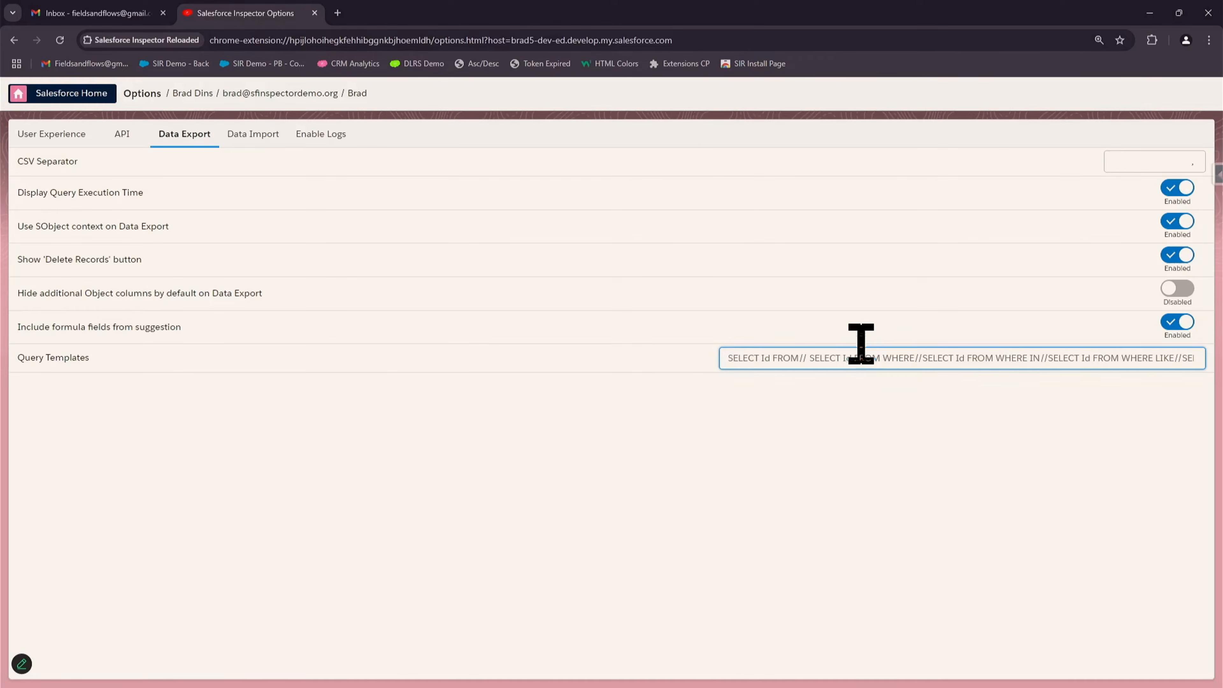
pyautogui.click(265, 137)
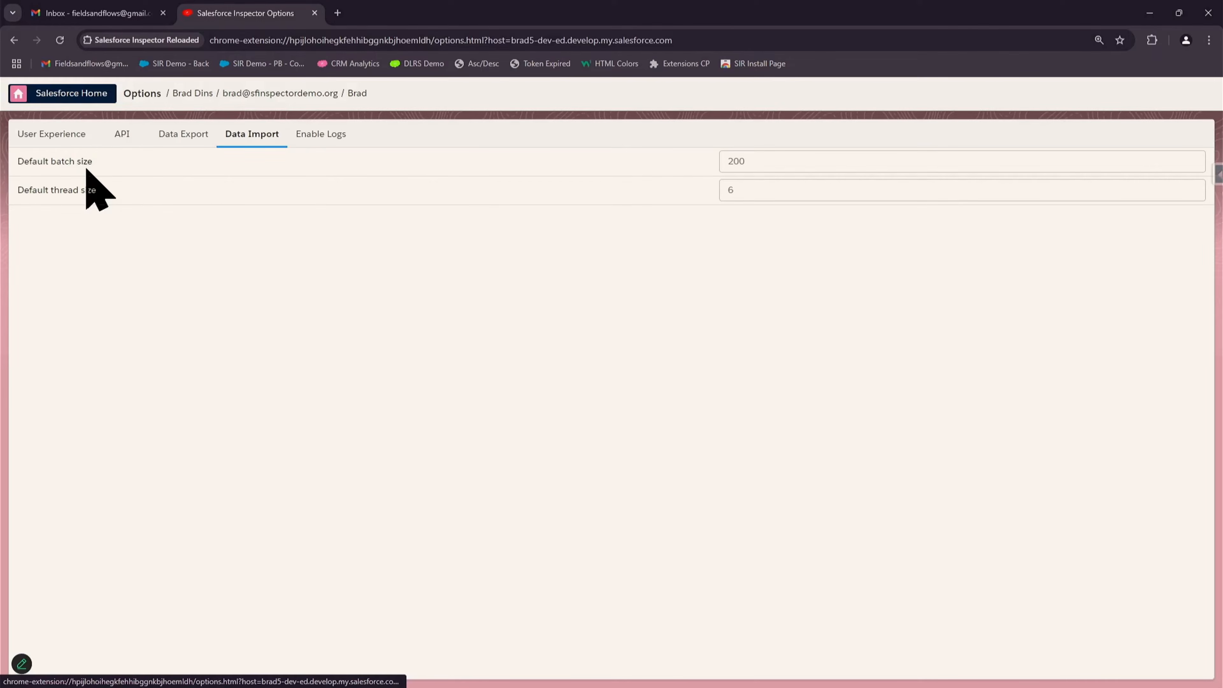
pyautogui.click(325, 145)
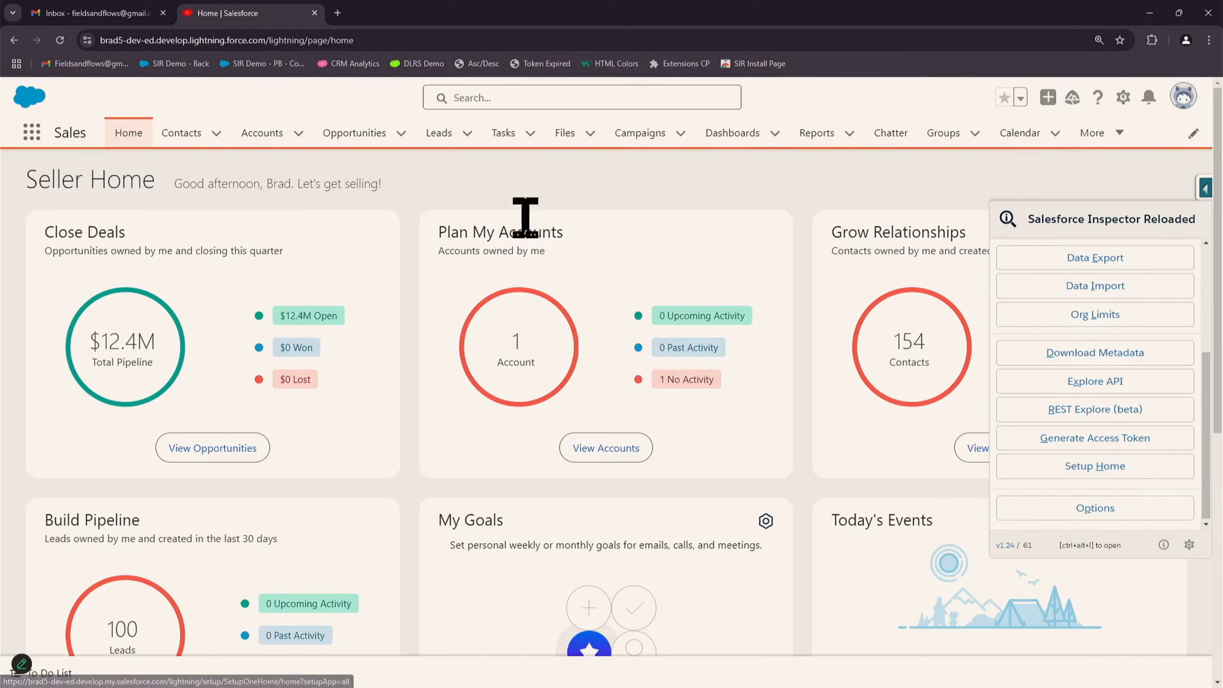
# - Open Setup Home in a new tab from the Salesforce Inspector popup on the Sales home page
pyautogui.click(1044, 464)
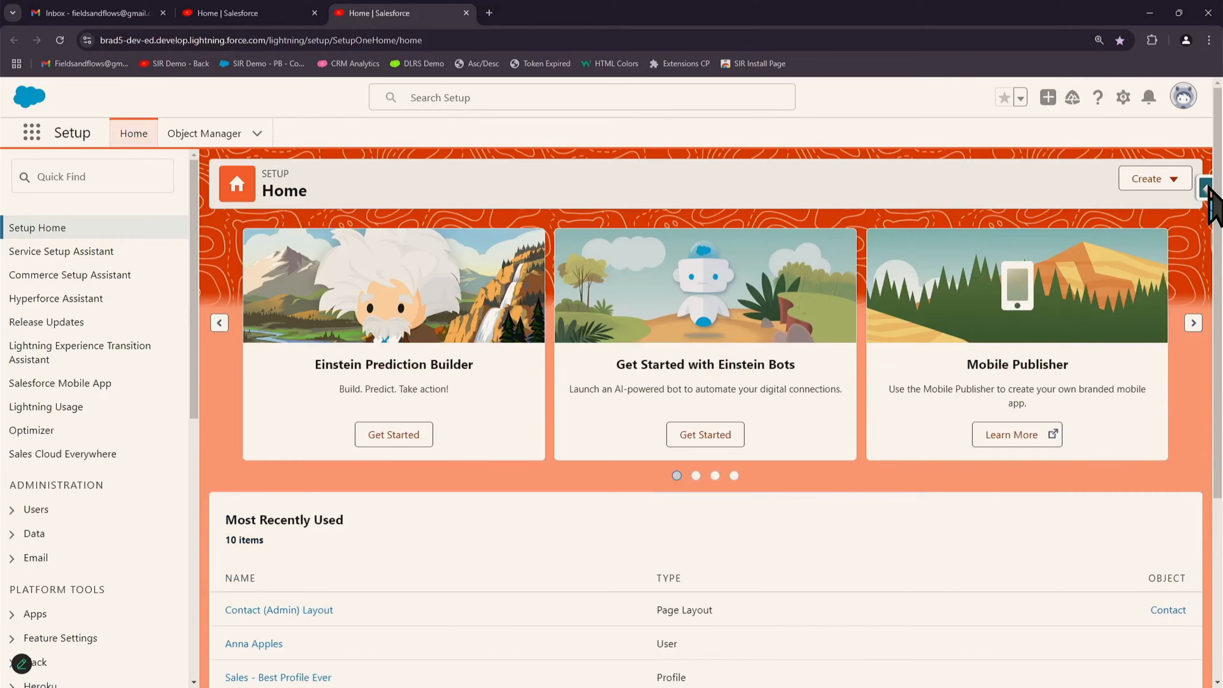
# - Go to Salesforce Home and back to Setup Home through the Salesforce Inspector popup, closing the extra tabs
pyautogui.click(1205, 187)
pyautogui.scroll(-4, 1141, 412)
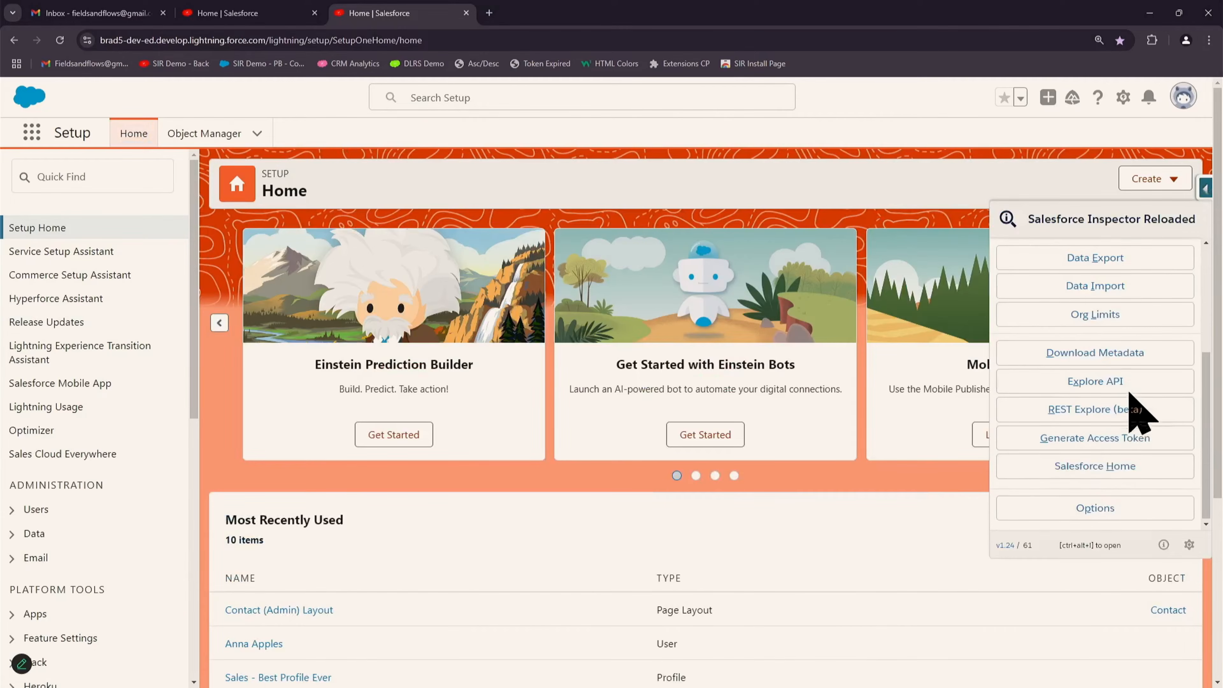
pyautogui.click(1124, 467)
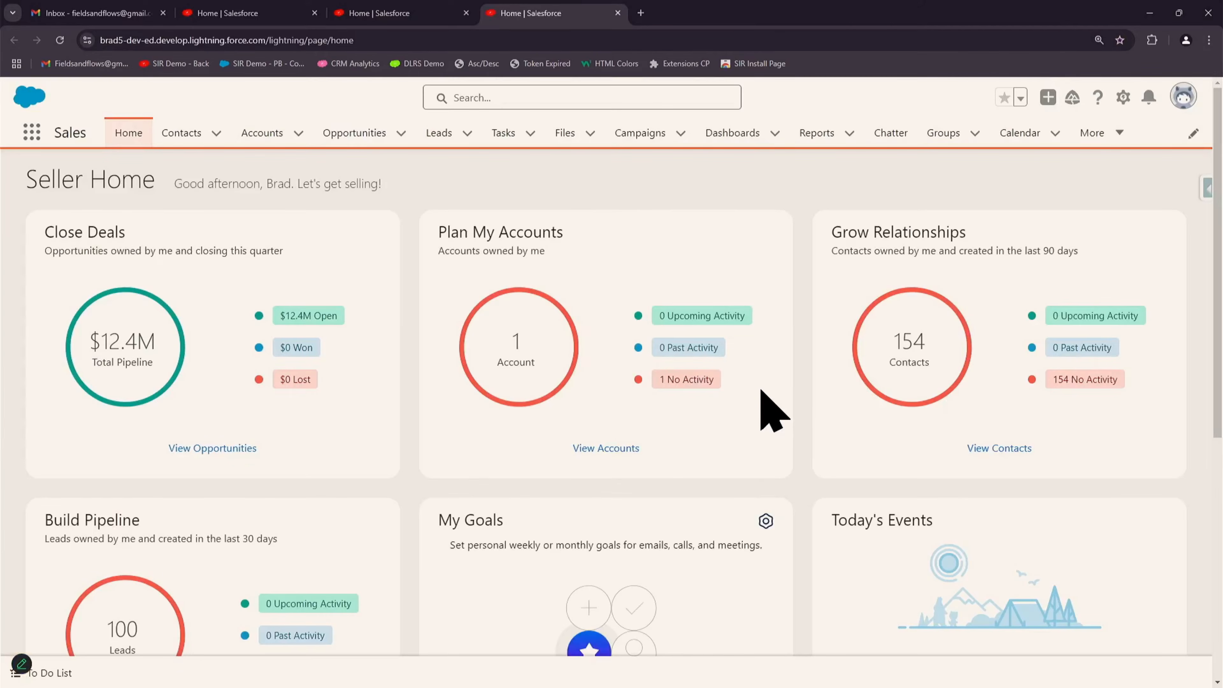
pyautogui.hotkey('ctrl', 'w')
pyautogui.hotkey('ctrl', 'w')
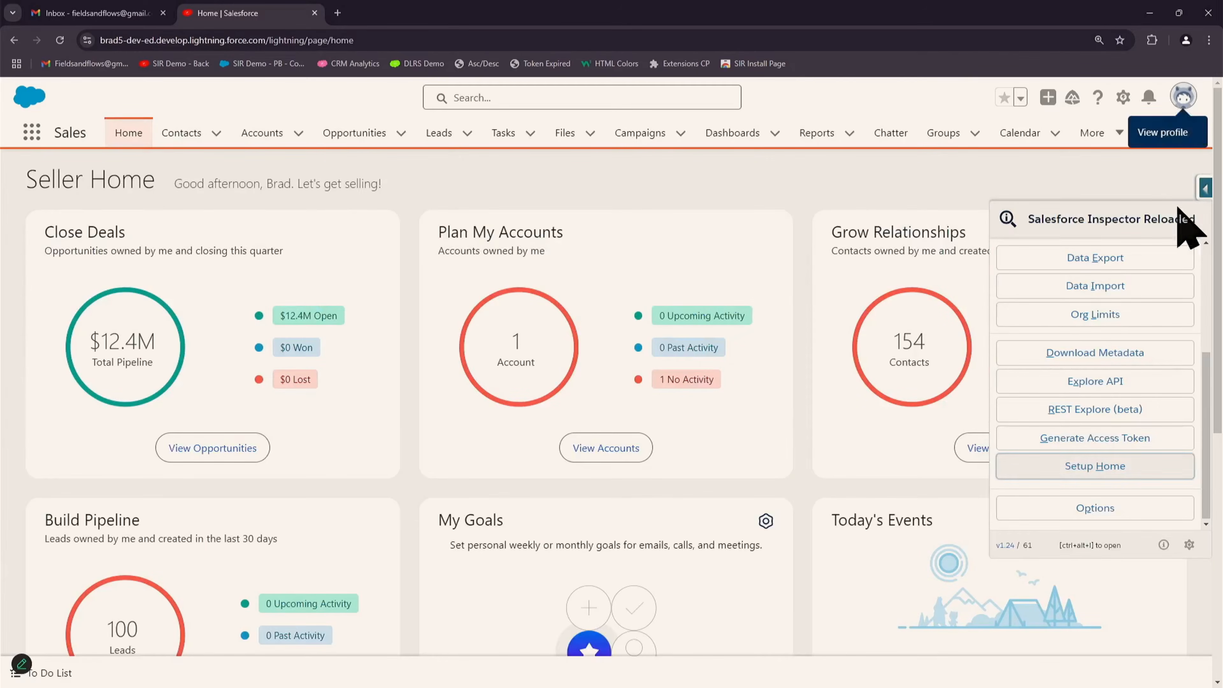
pyautogui.click(1122, 467)
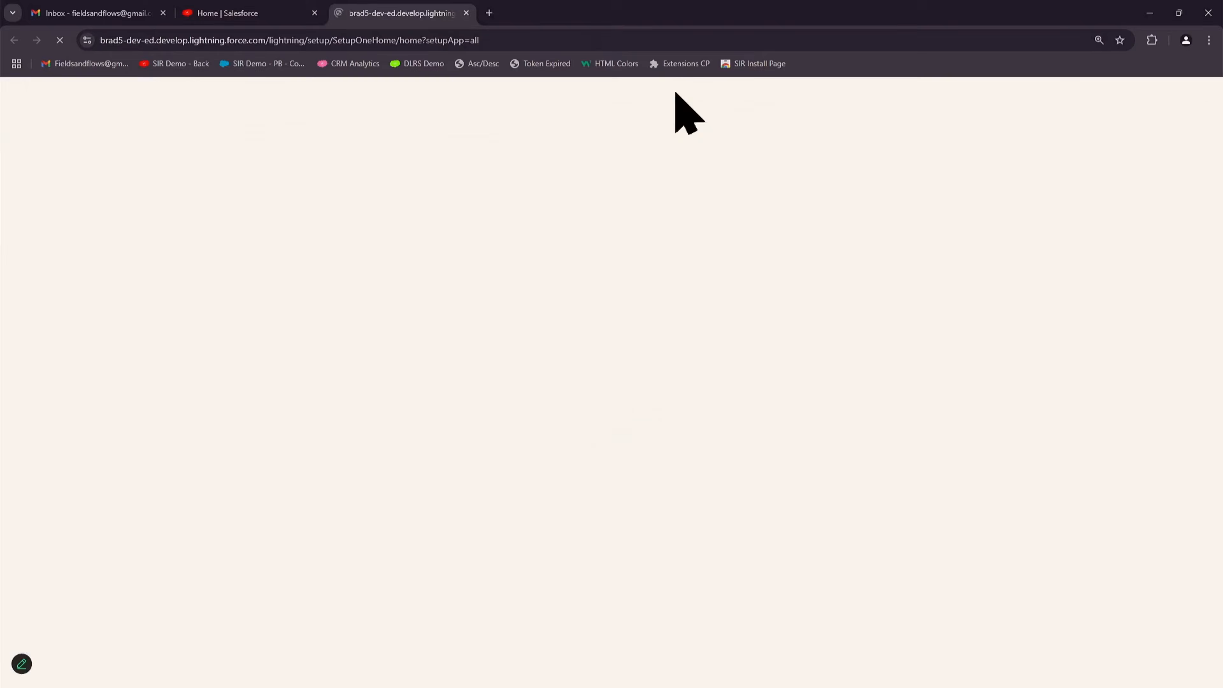
pyautogui.hotkey('ctrl', 'w')
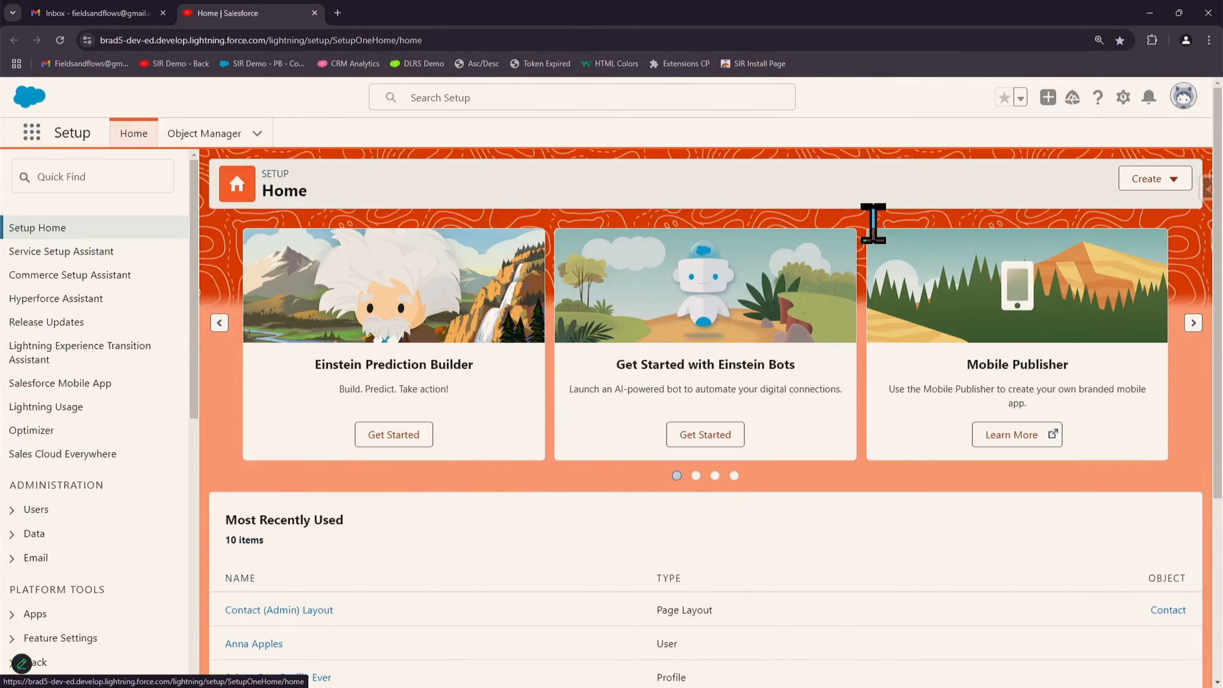
# - Open REST Explore (beta) from the Inspector popup on Setup Home, review its request methods, templates and history, and close it
pyautogui.hotkey('ctrl', 'alt', 'i')
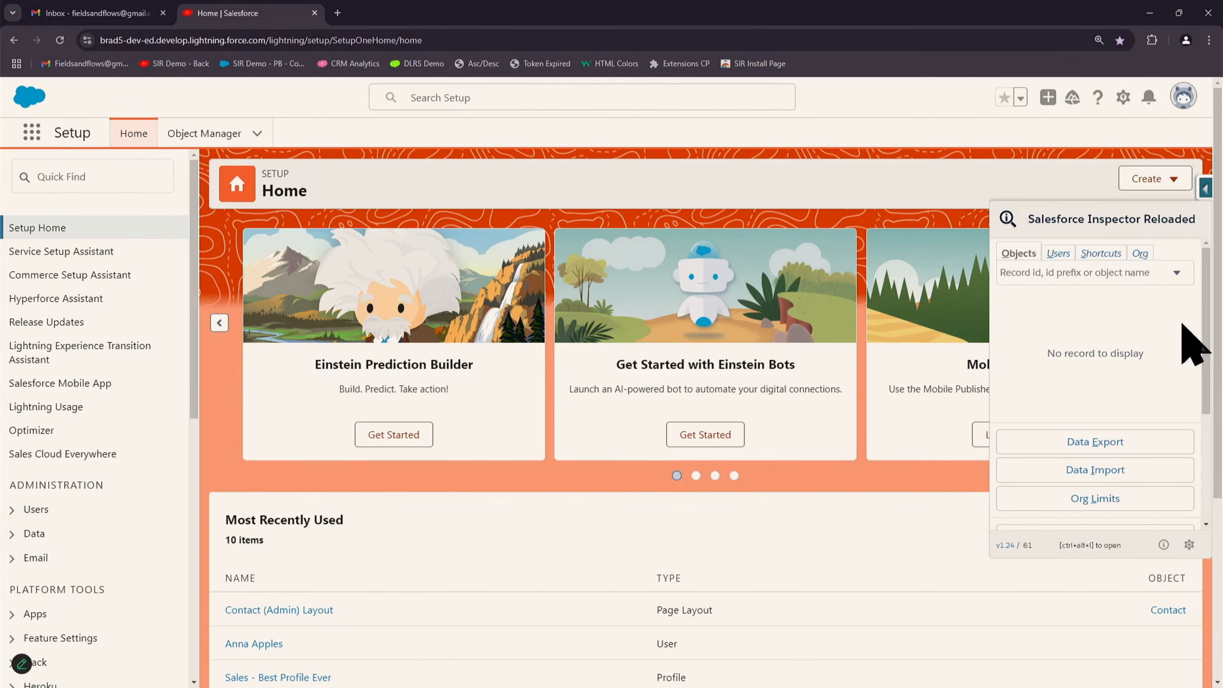
pyautogui.scroll(-4, 1167, 357)
pyautogui.scroll(-4, 1165, 414)
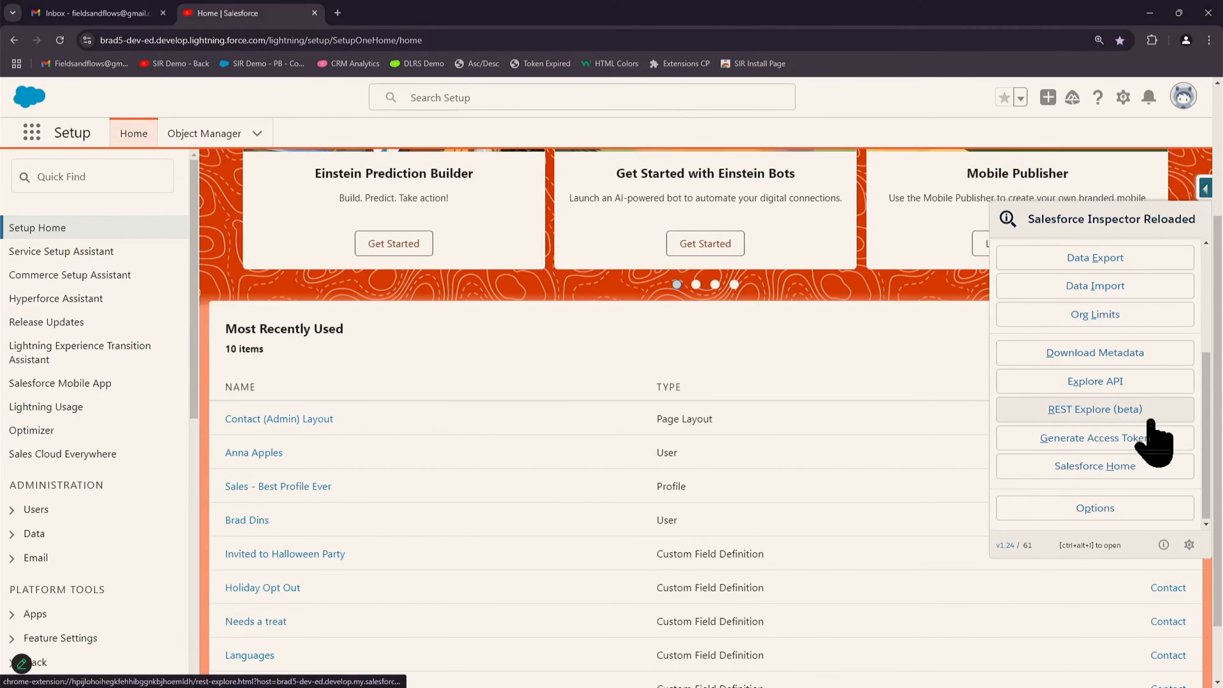
pyautogui.click(1115, 411)
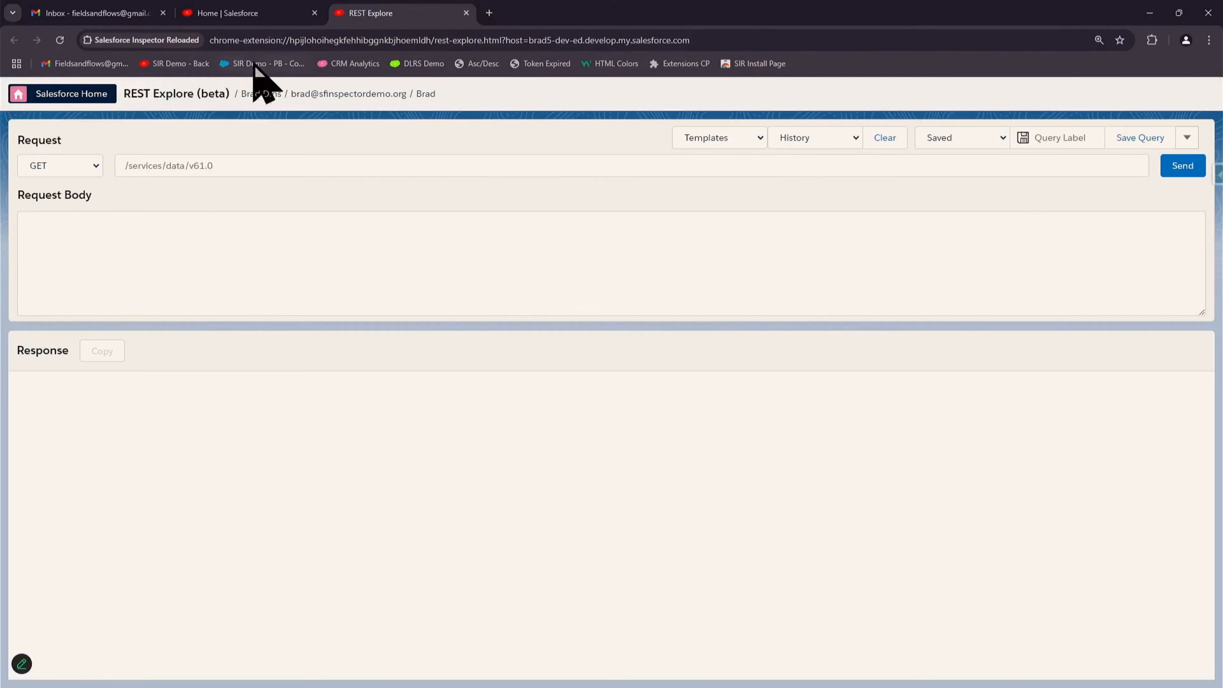
pyautogui.click(90, 169)
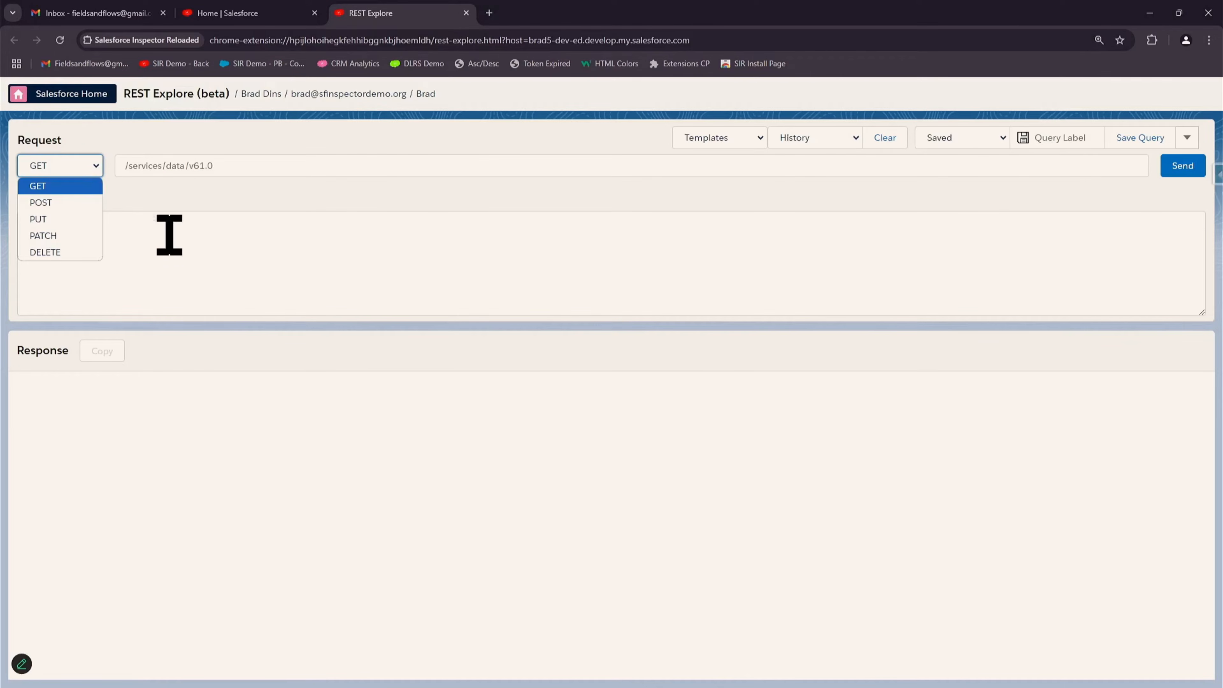
pyautogui.click(176, 254)
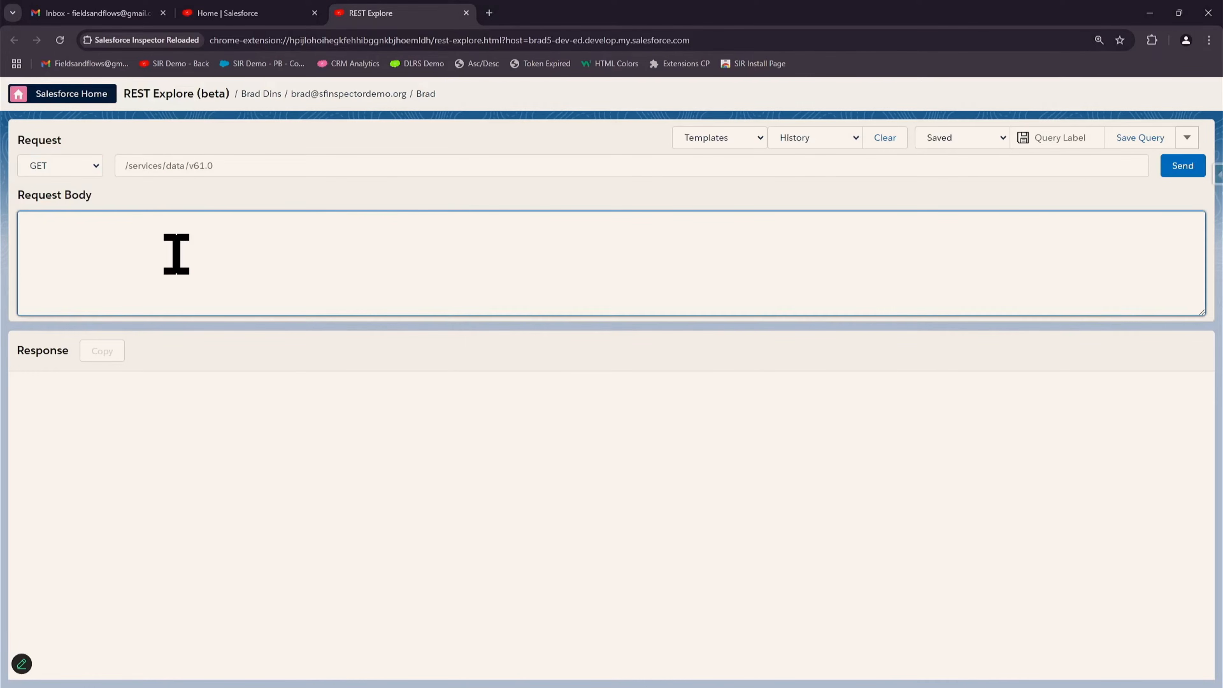
pyautogui.click(761, 140)
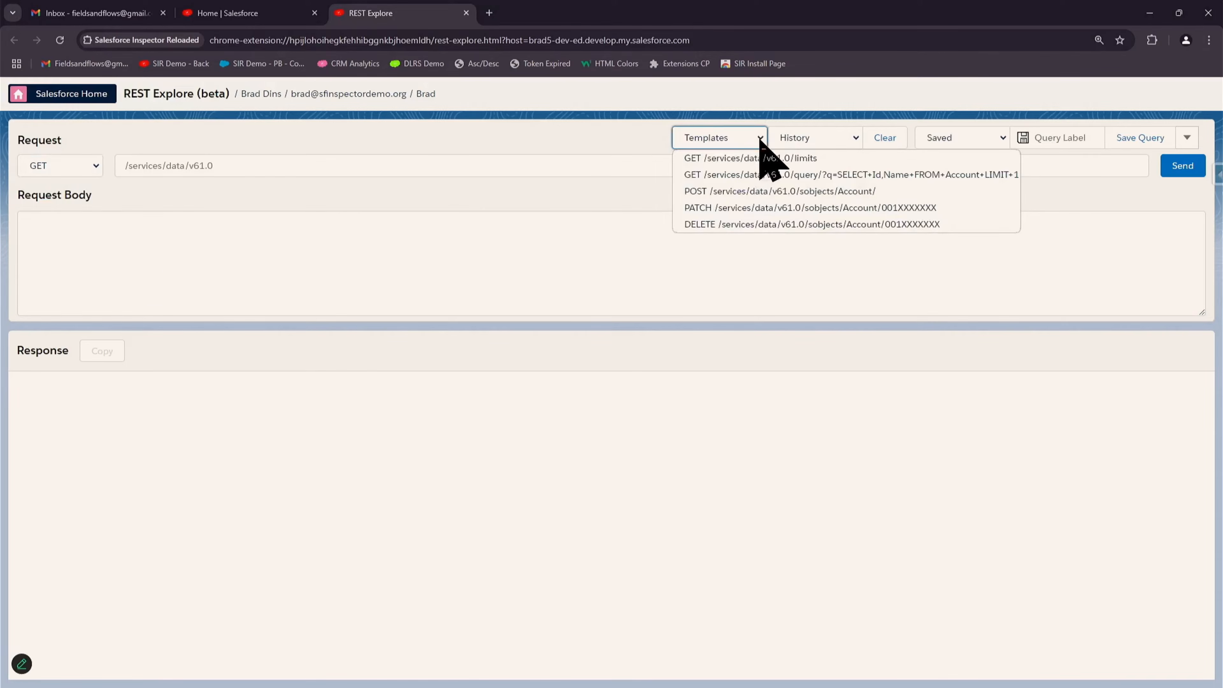
pyautogui.click(831, 140)
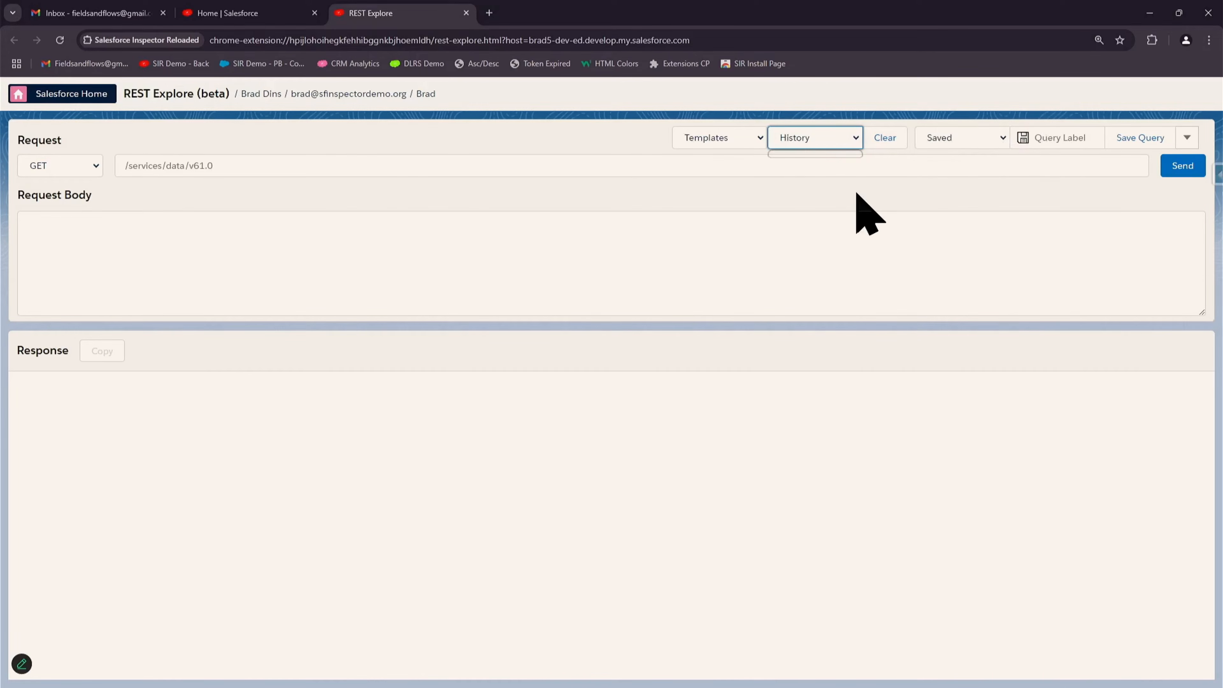
pyautogui.click(466, 13)
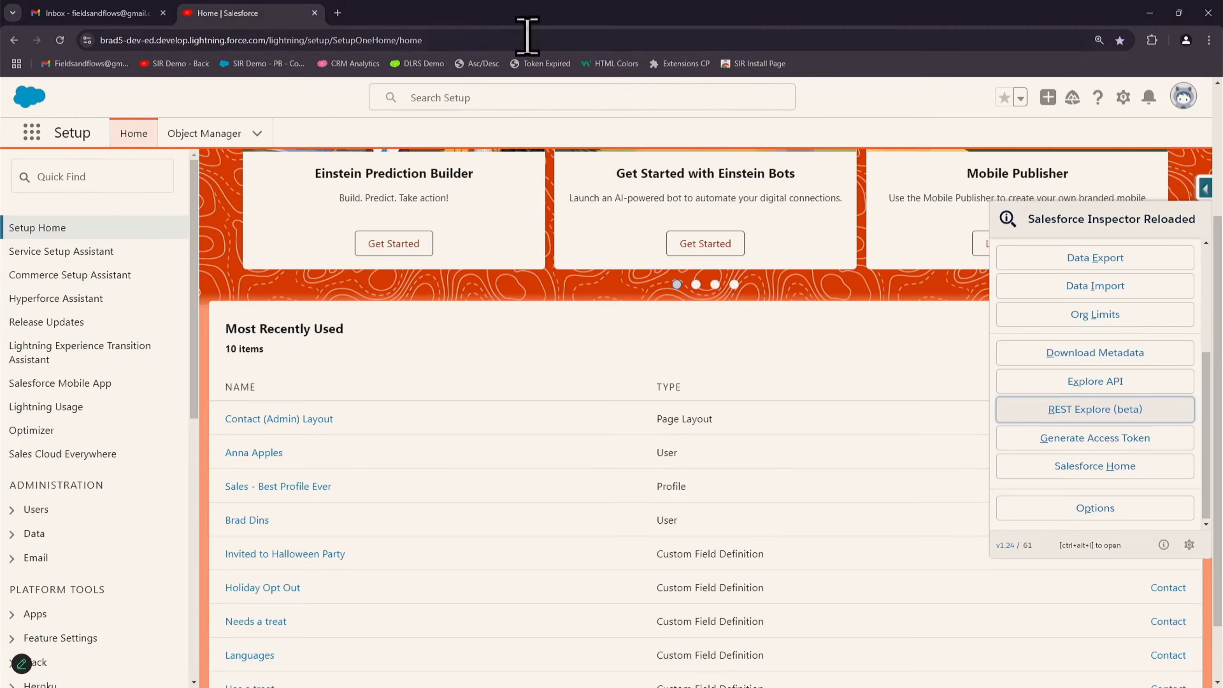
# - View the Explore API request result and the Download Metadata component list, closing each page after review
pyautogui.click(1122, 381)
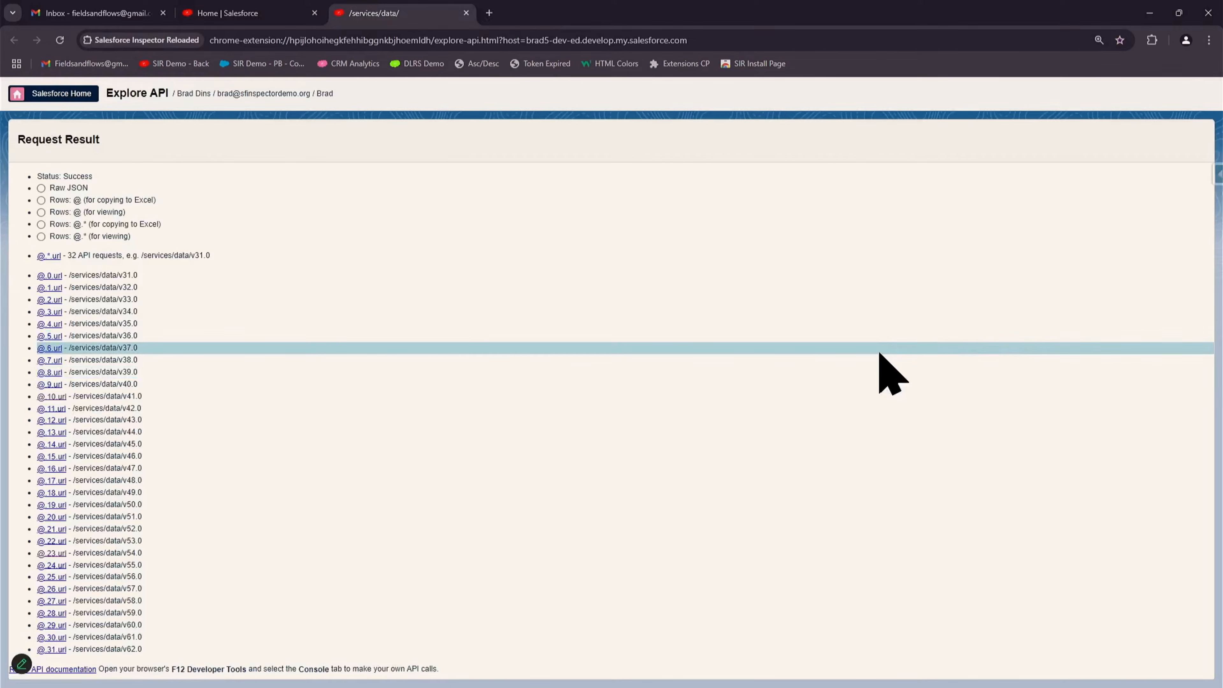
pyautogui.hotkey('ctrl', 'w')
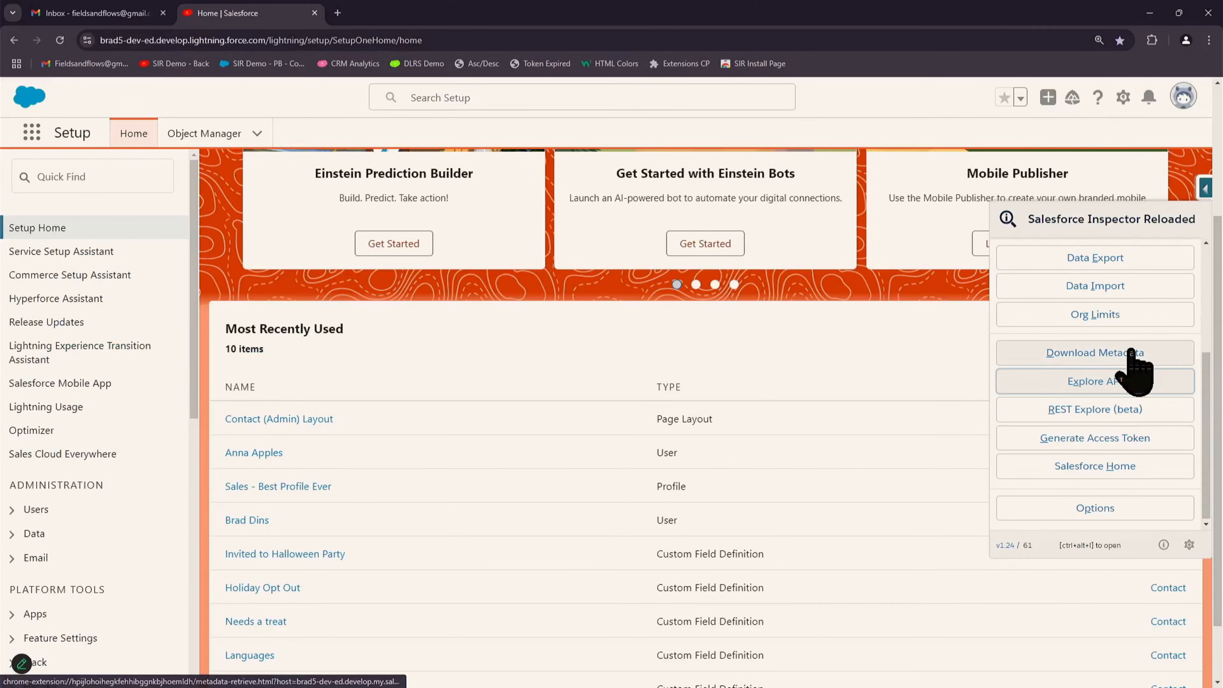
pyautogui.click(1131, 352)
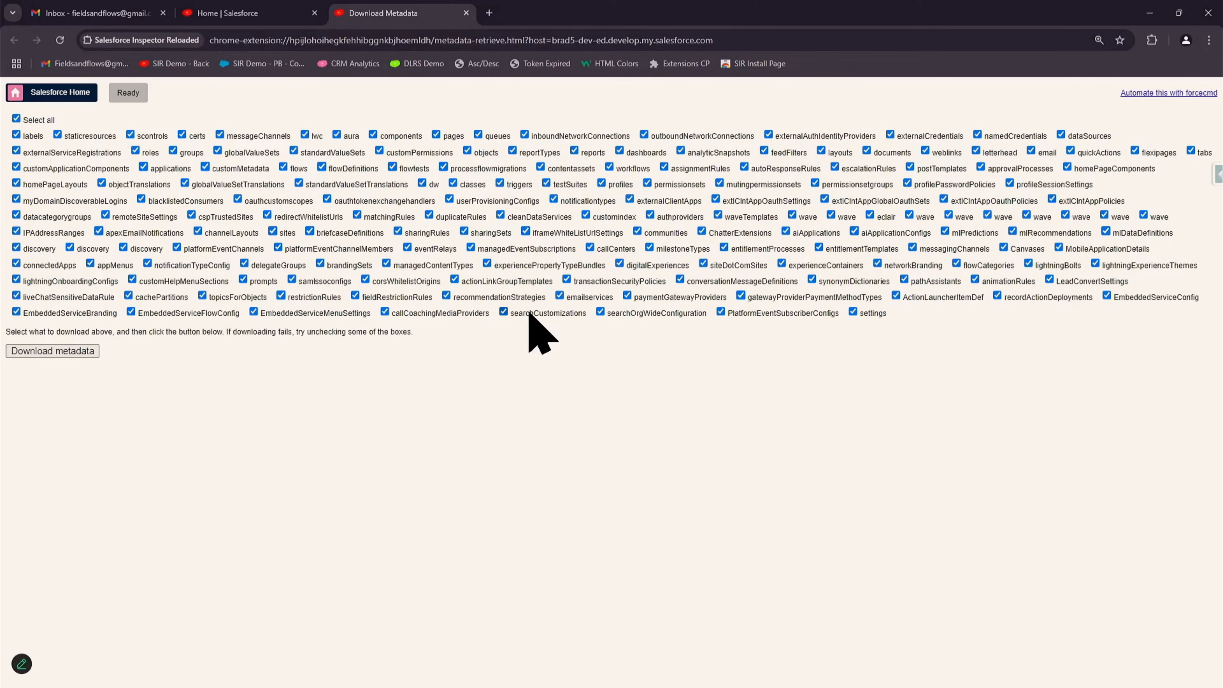
pyautogui.click(466, 13)
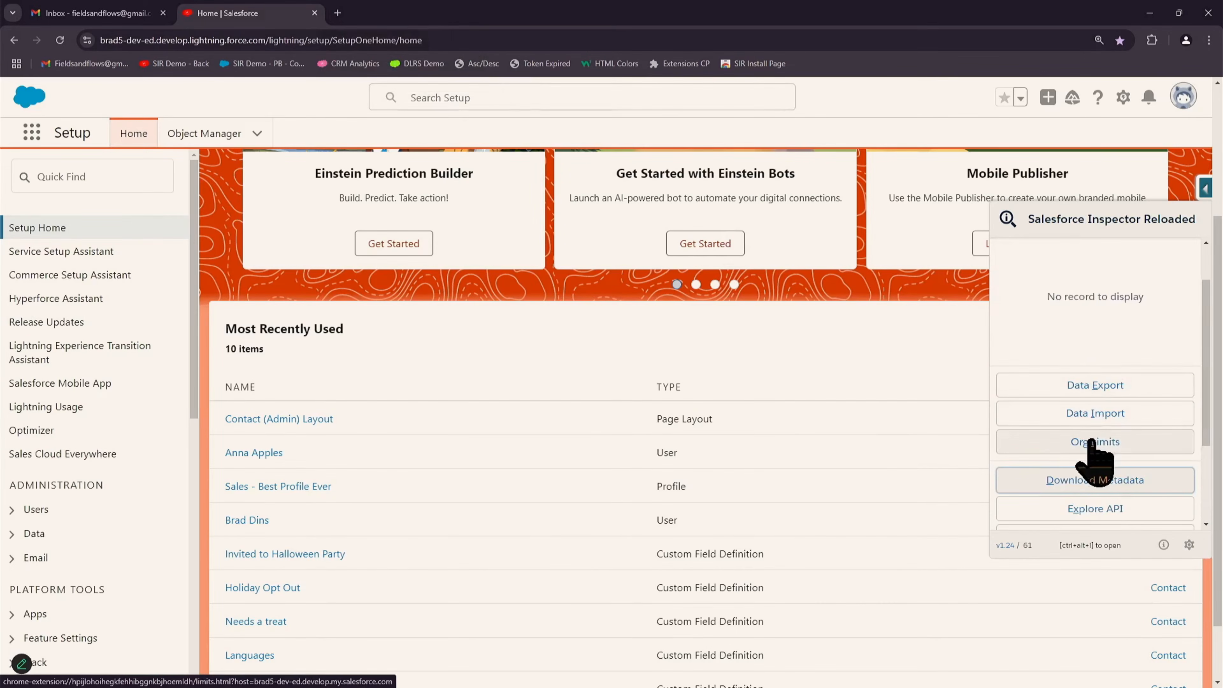
# - Open Org Limits and review the usage gauges, including the Private Connect Outbound Callout Hourly Limit, and close the page
pyautogui.click(1090, 441)
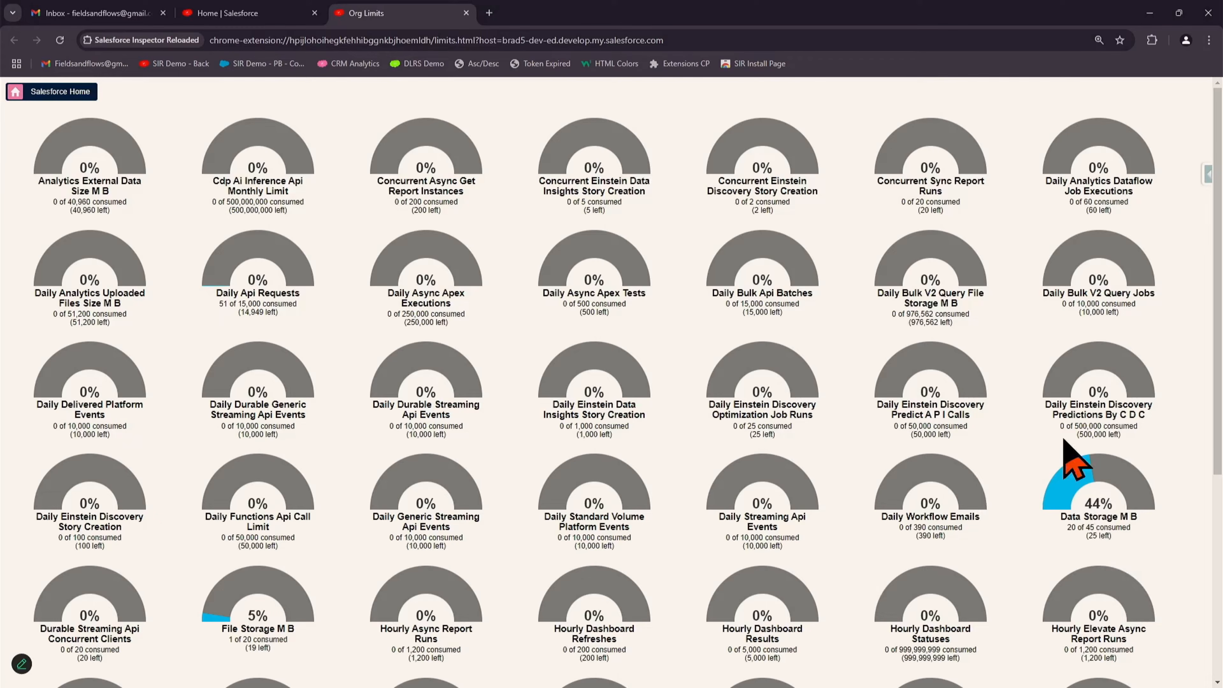
pyautogui.scroll(-5, 277, 607)
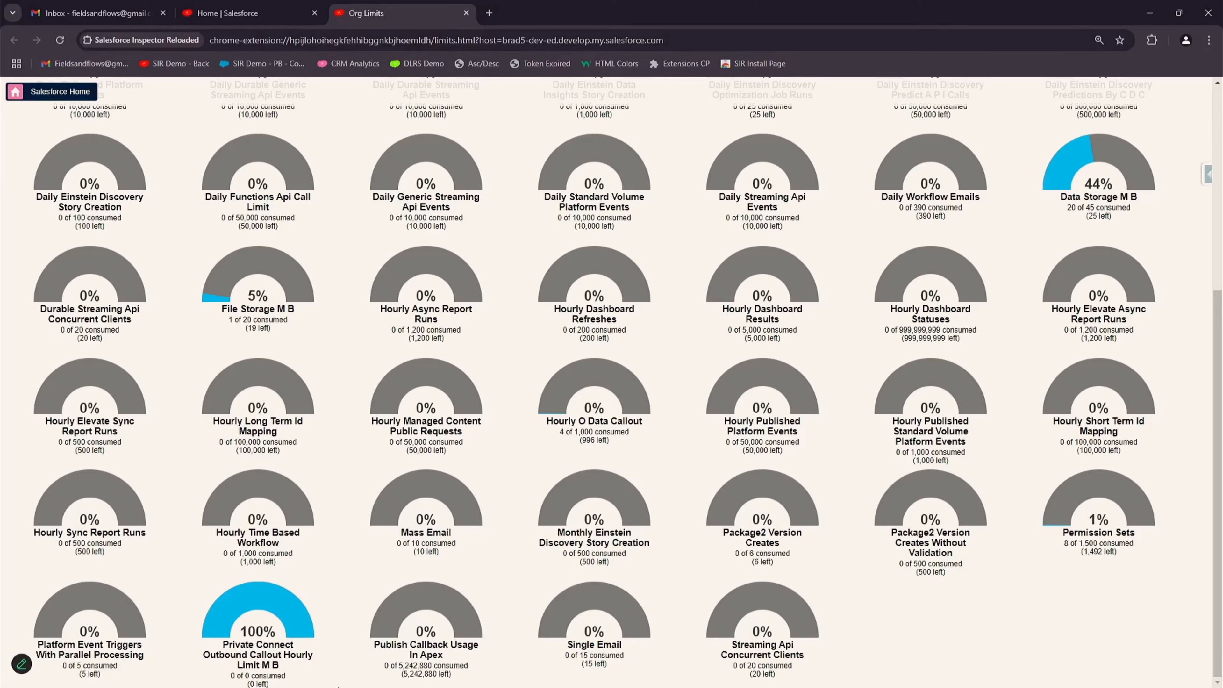
pyautogui.tripleClick(229, 679)
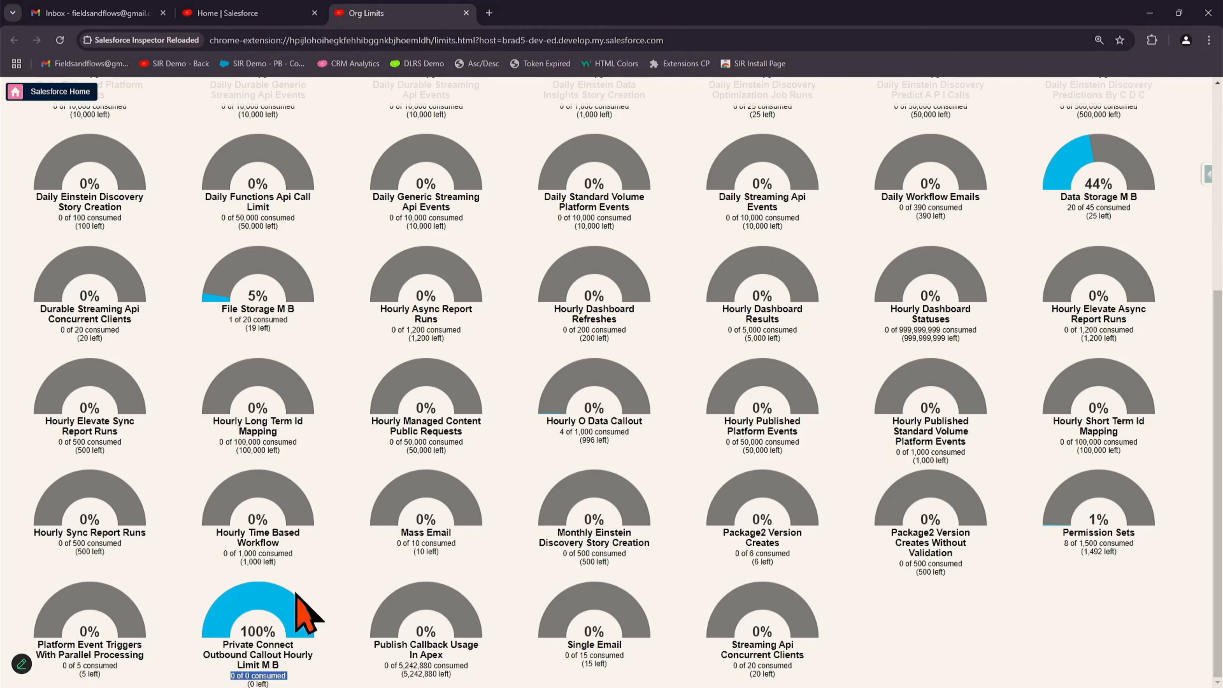
pyautogui.scroll(5, 587, 515)
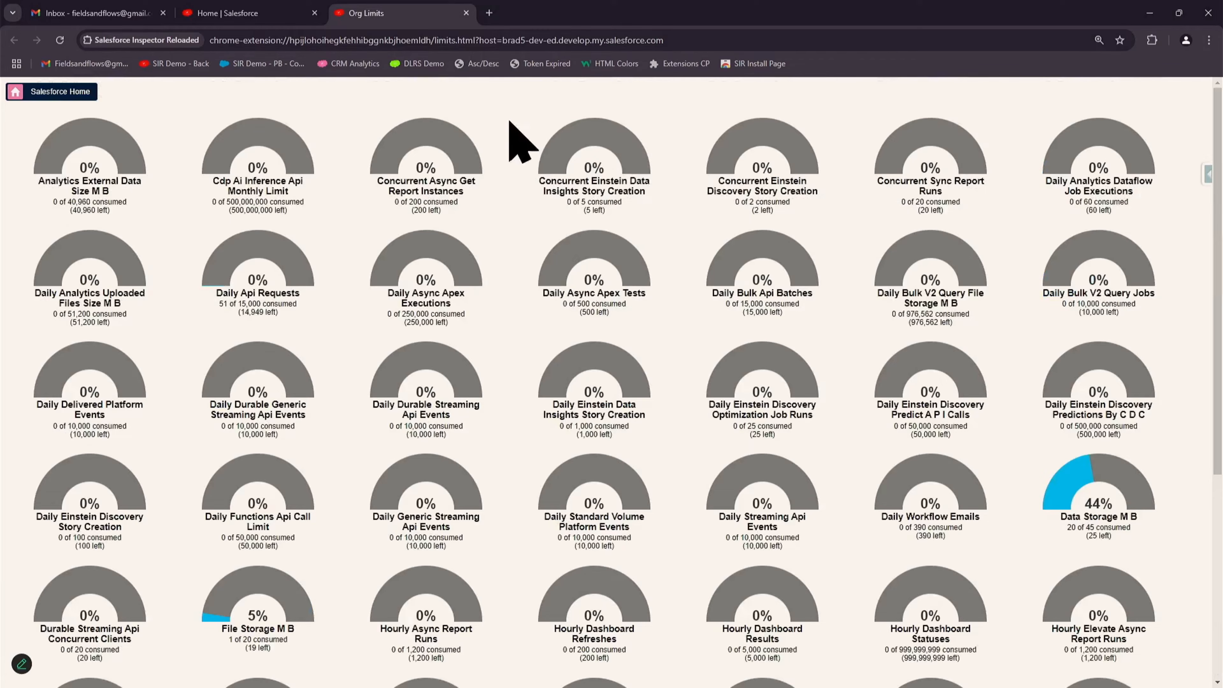
pyautogui.click(466, 13)
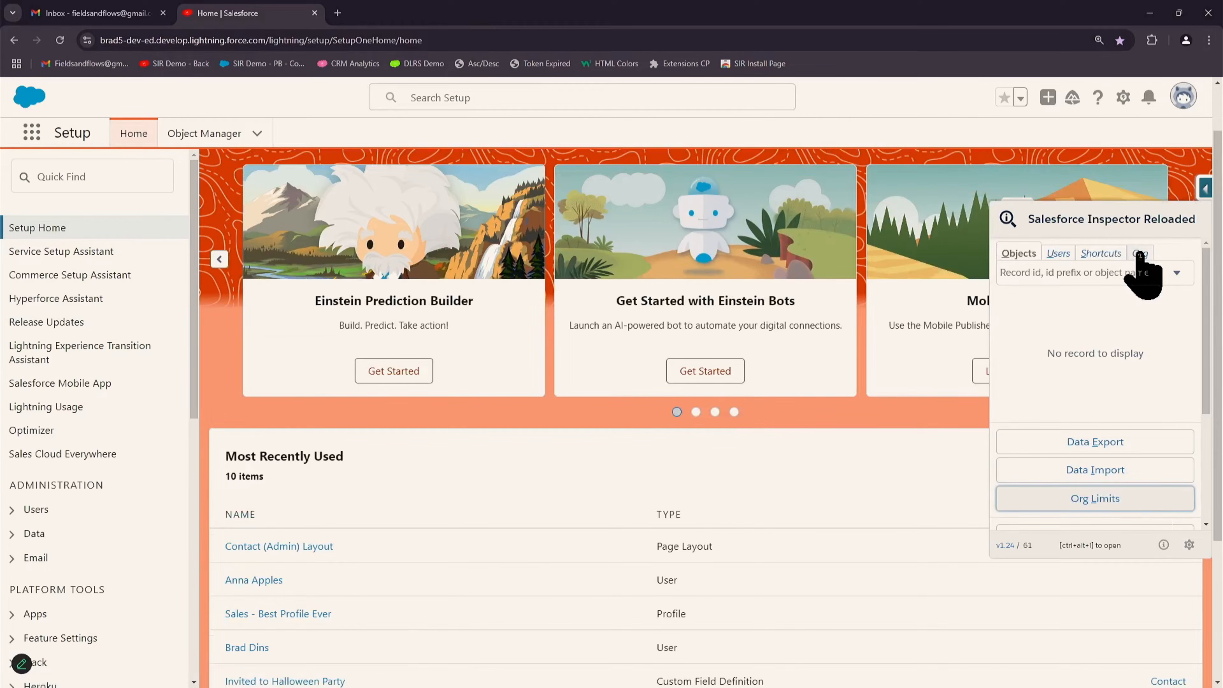
# - Show the org details in the Inspector popup and follow Org Id to review Company Information and its license lists
pyautogui.click(1140, 254)
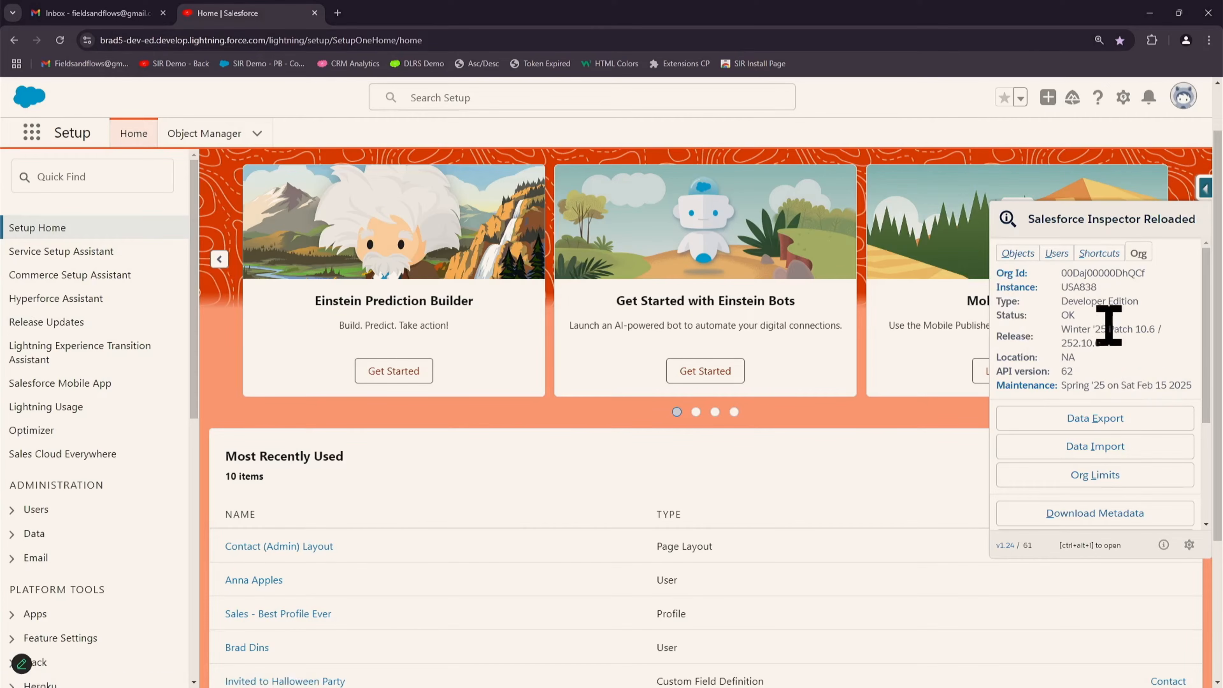
pyautogui.click(1015, 274)
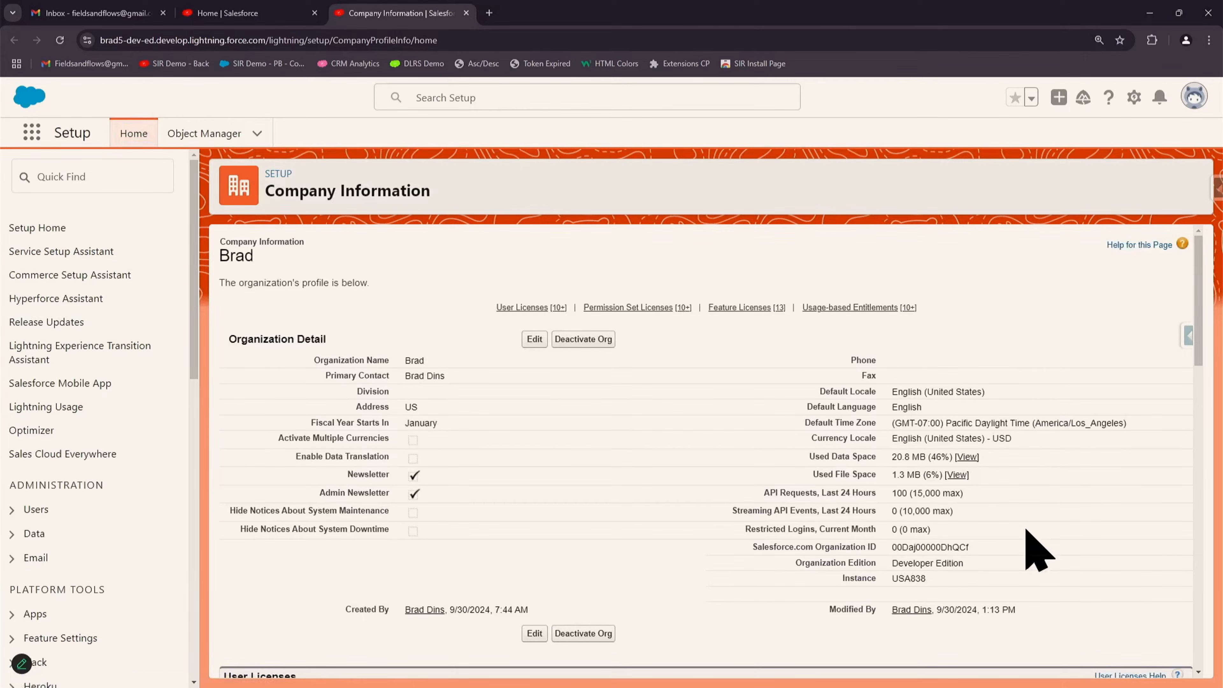
pyautogui.scroll(-10, 1015, 535)
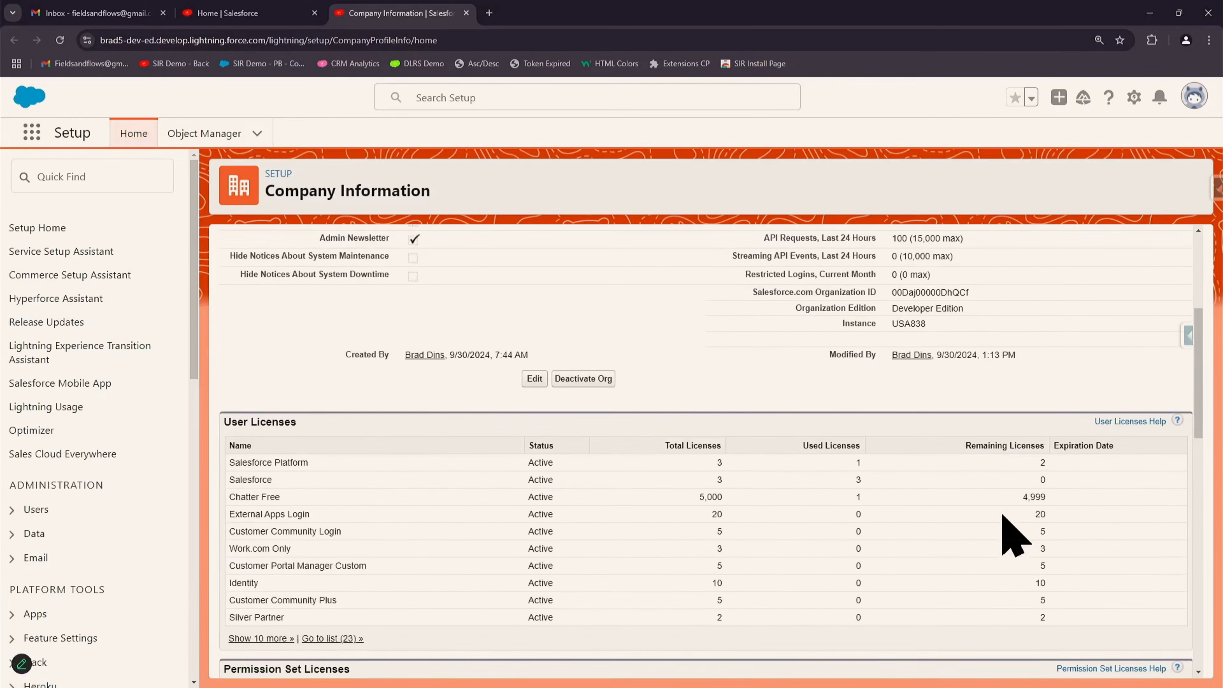
pyautogui.scroll(-8, 1015, 534)
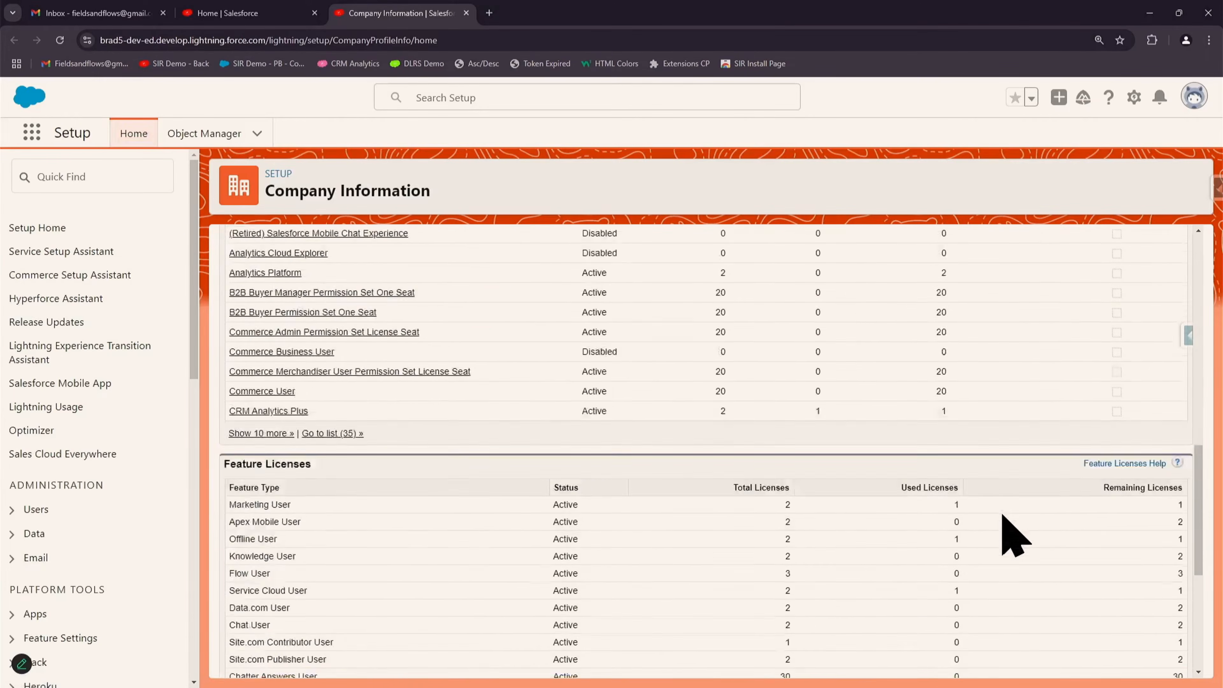
pyautogui.scroll(15, 1014, 535)
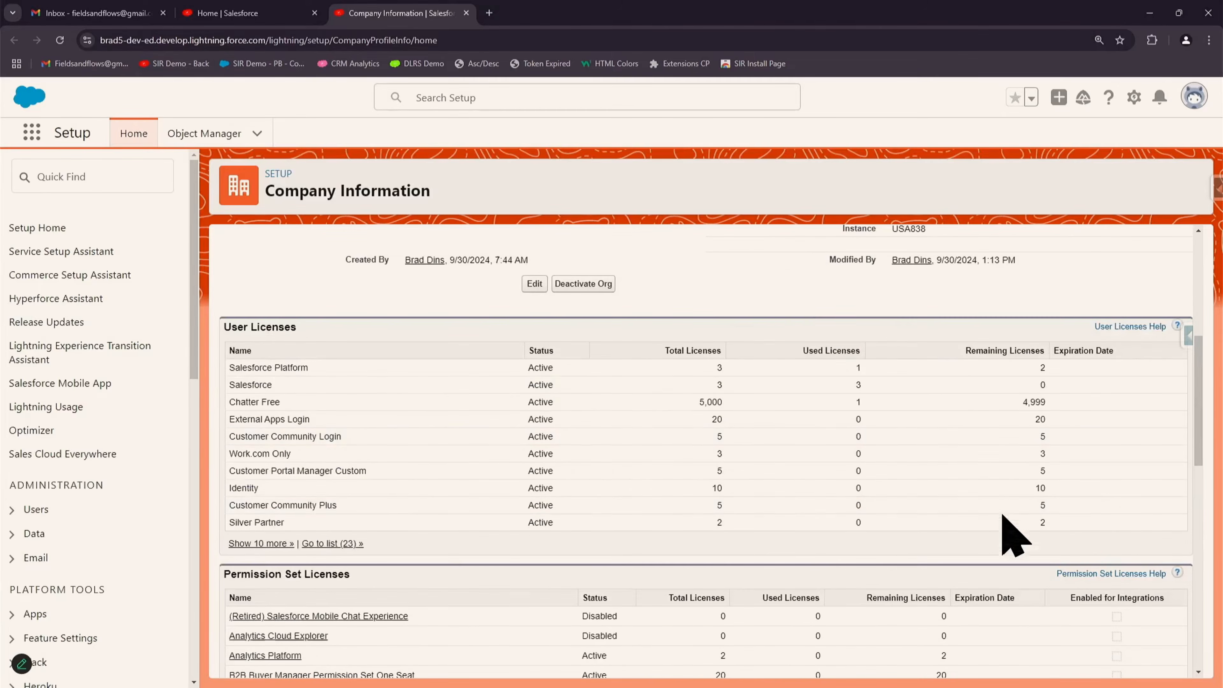
pyautogui.click(466, 13)
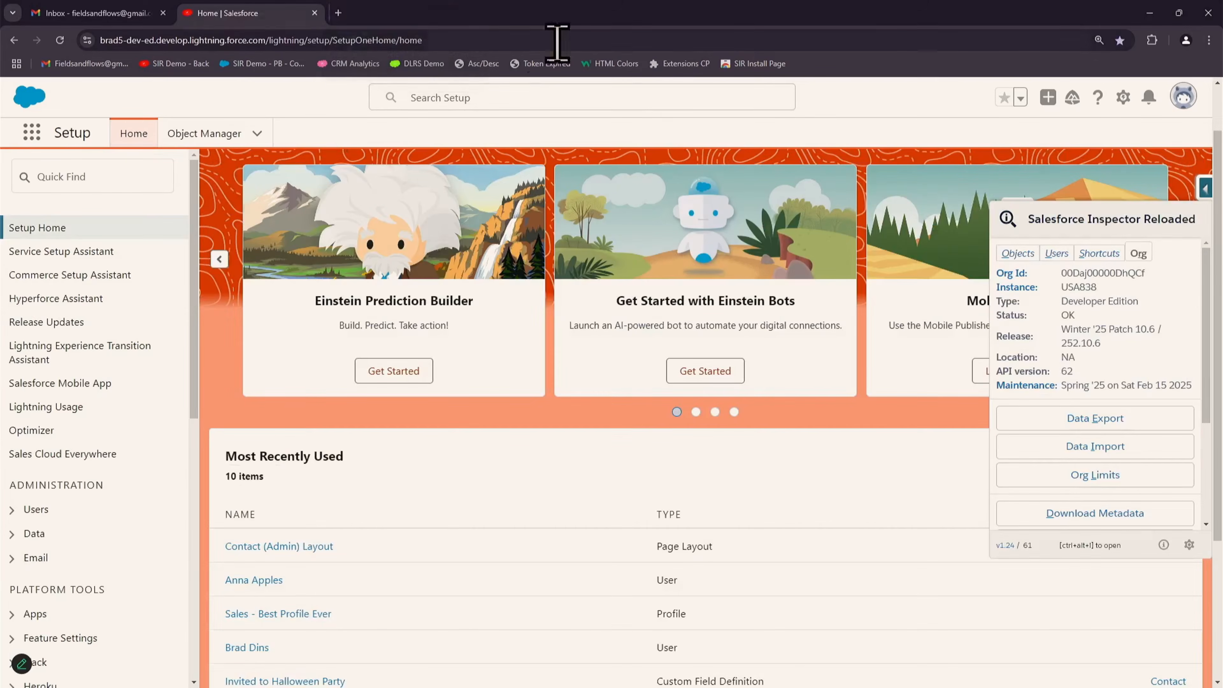
# - Open the org instance's Trust Status page, check its current status and maintenance schedule, and close it
pyautogui.click(1015, 288)
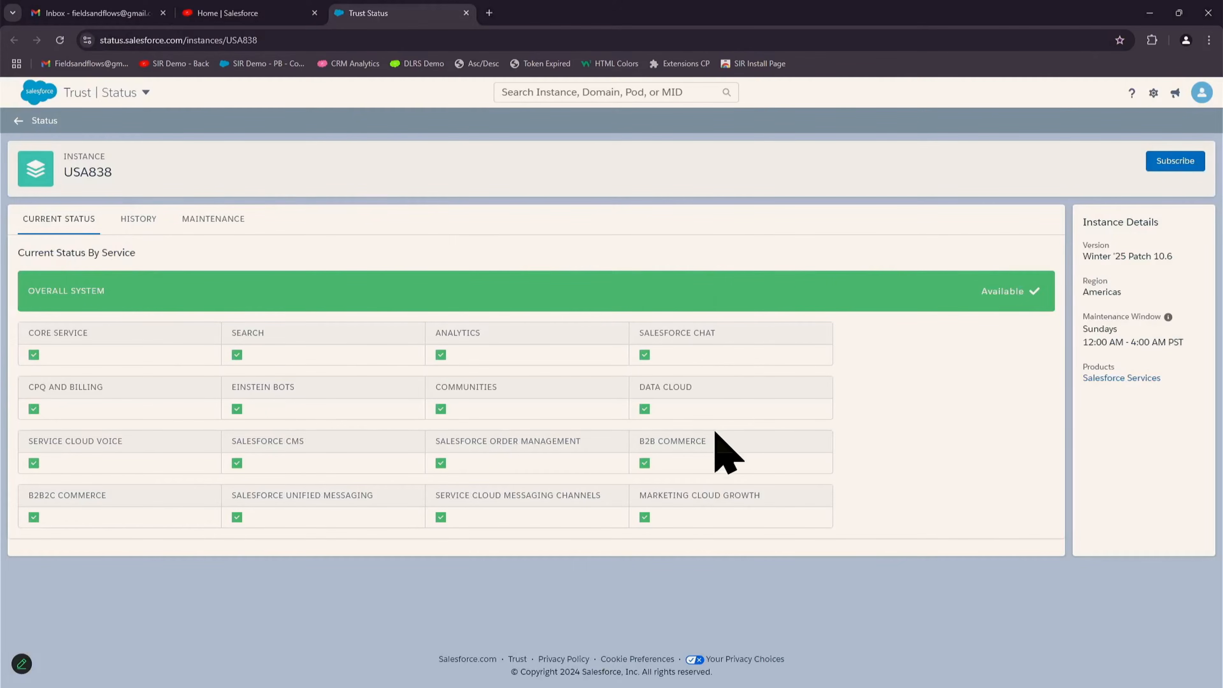
pyautogui.click(223, 226)
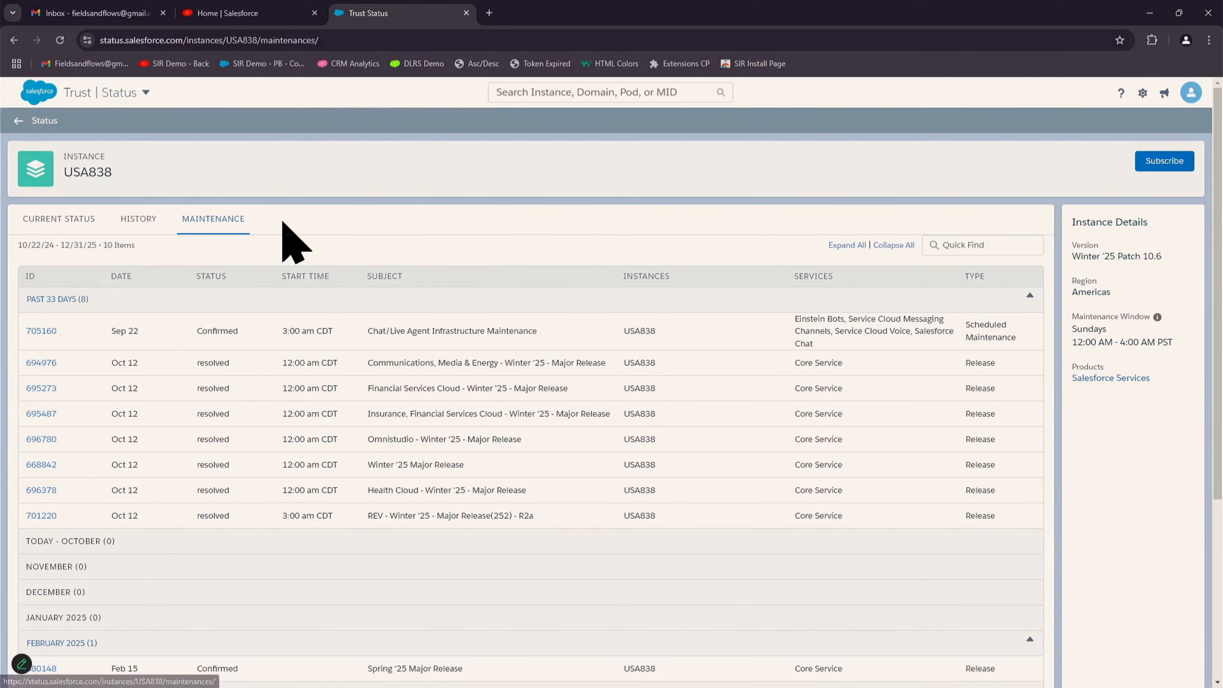
pyautogui.click(466, 14)
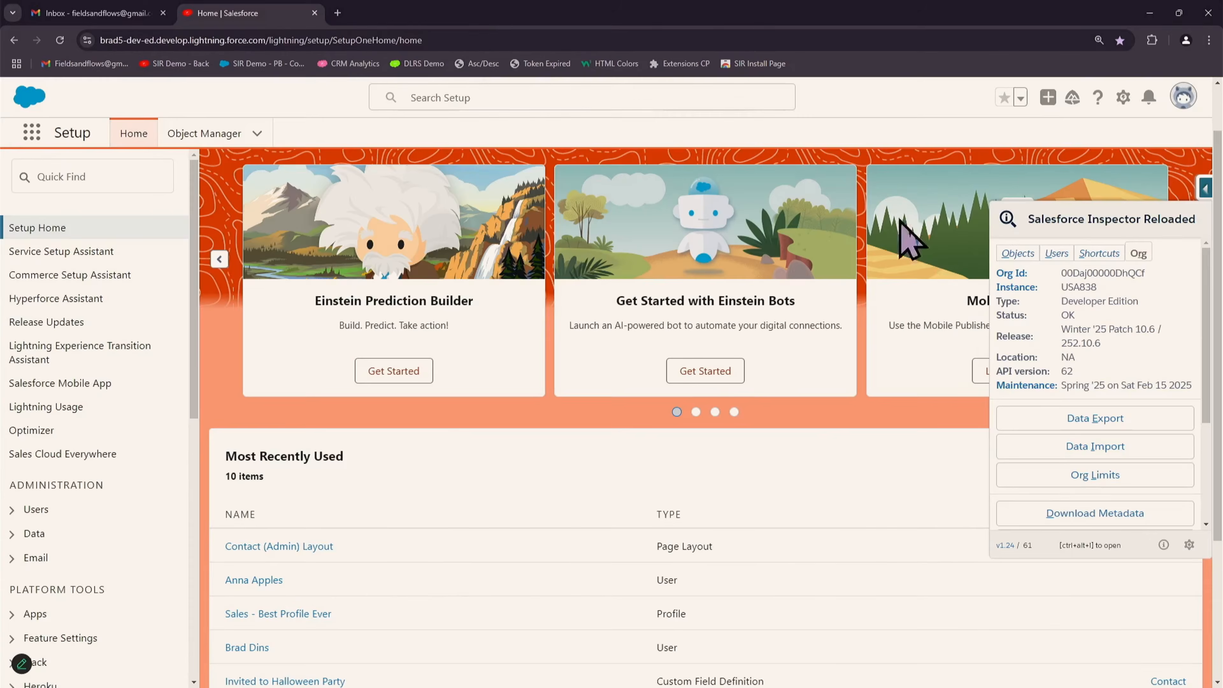
# - Search the Inspector's setup shortcuts for "apex class" and for "process"
pyautogui.click(1093, 256)
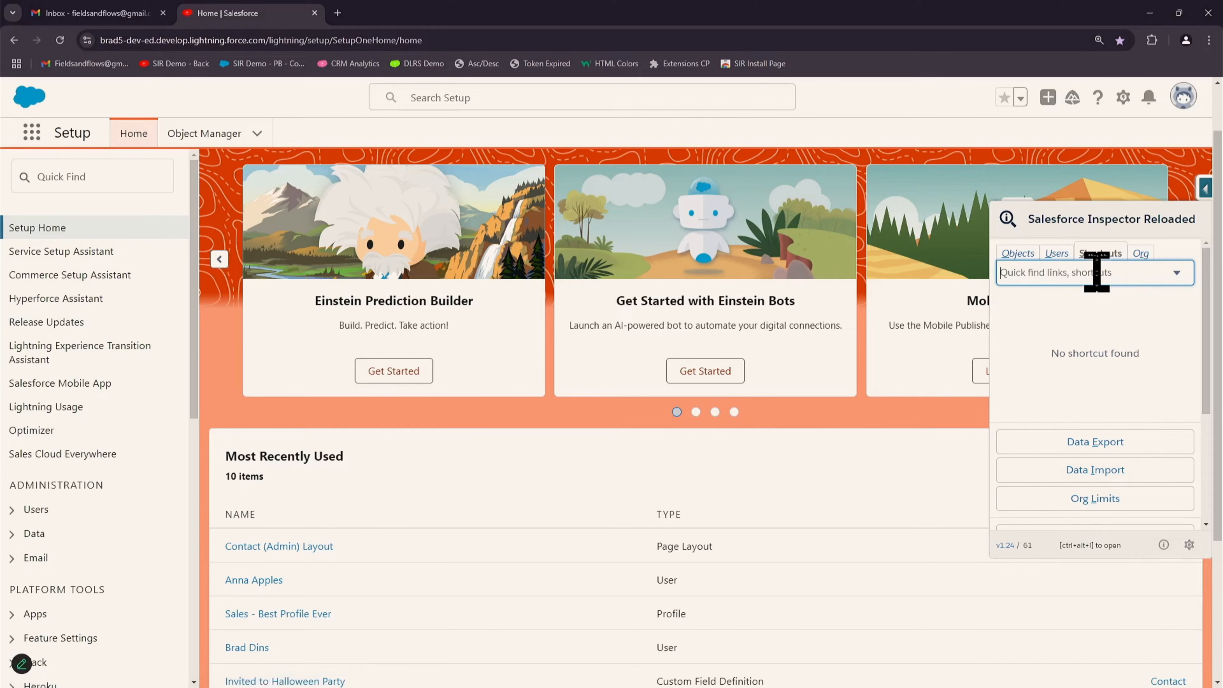
pyautogui.write('apex class')
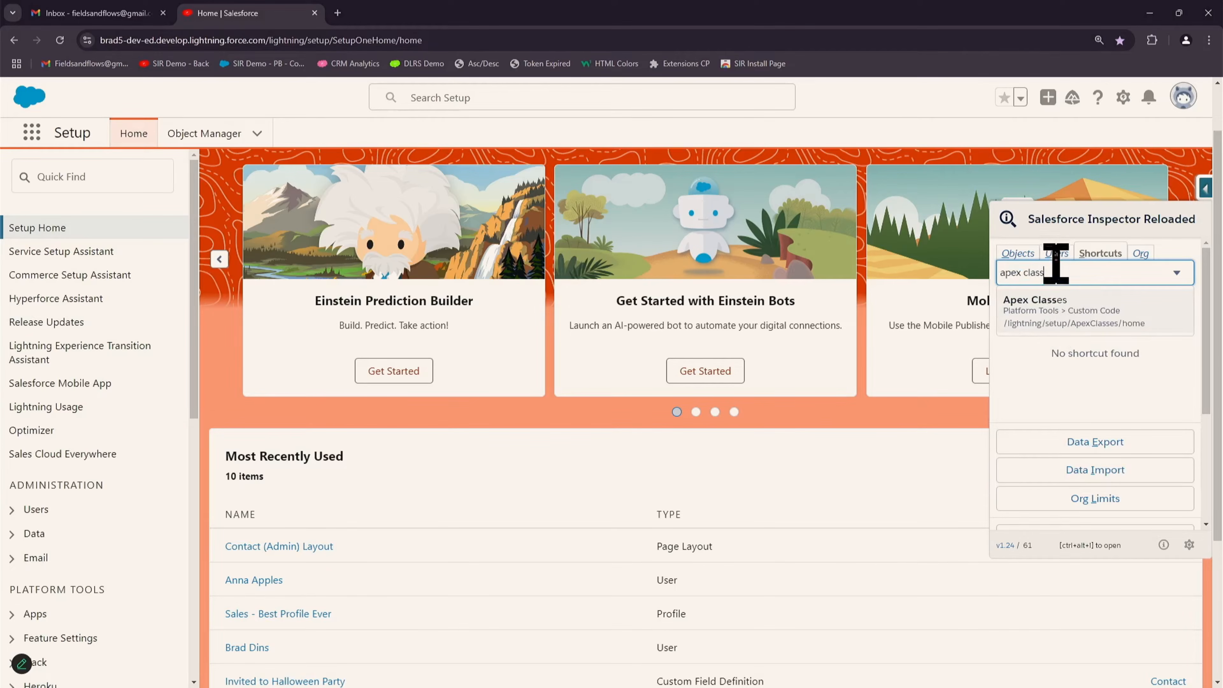
pyautogui.moveTo(1051, 272); pyautogui.dragTo(1001, 272)
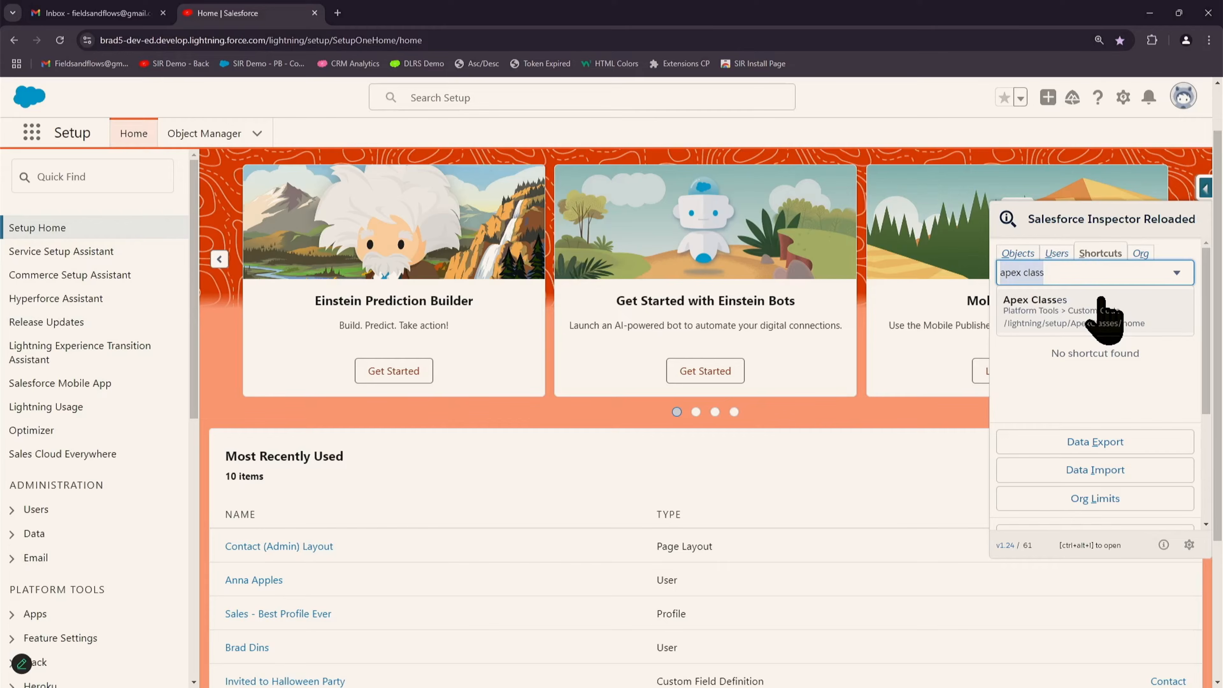
pyautogui.write('process')
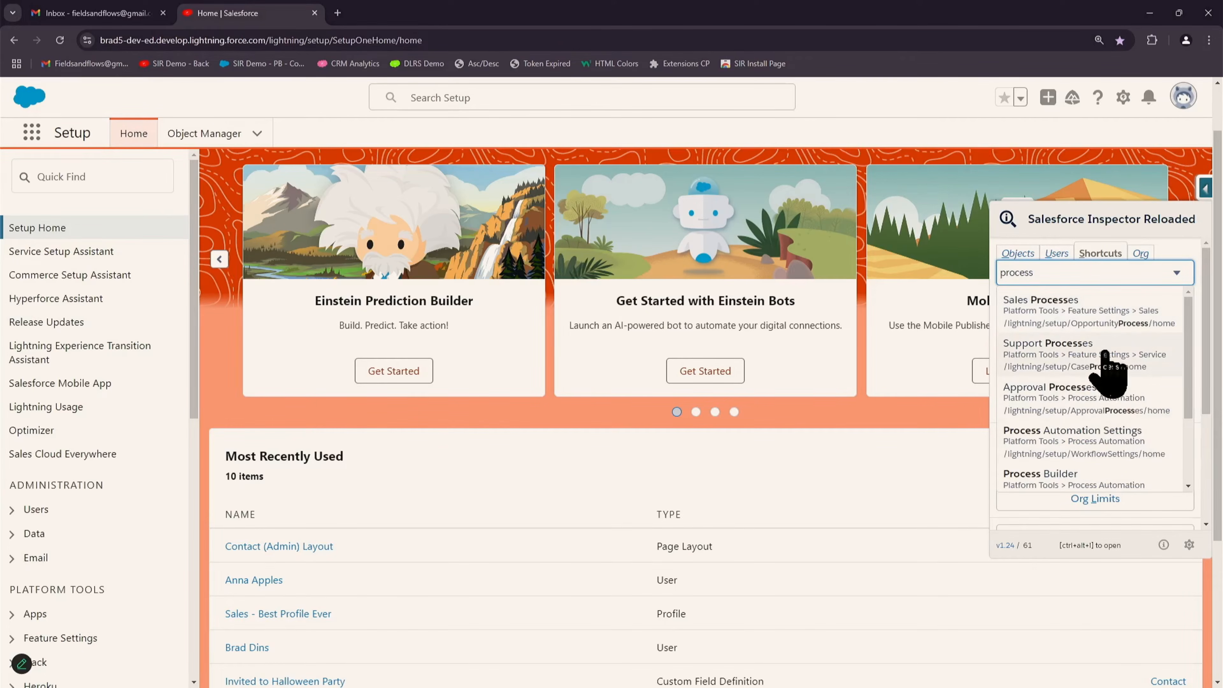
# - Narrow the shortcut search to "process bu", try the partial match "ss bu", and clear the search
pyautogui.write(' bu')
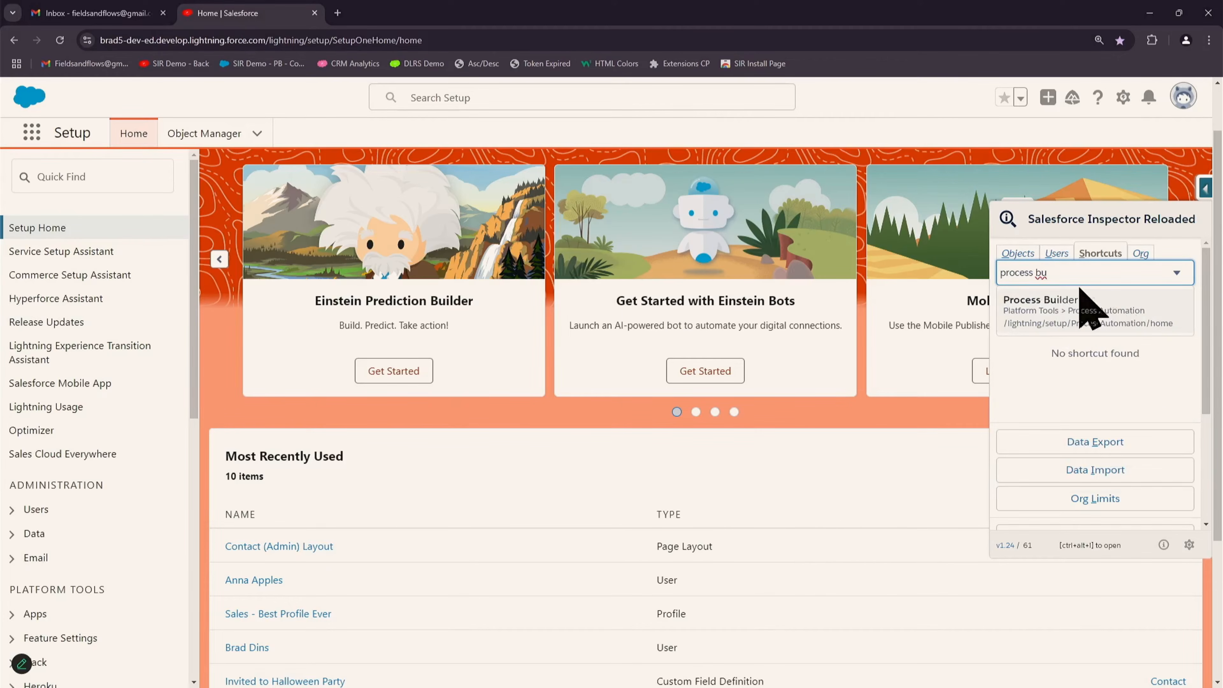
pyautogui.moveTo(1069, 272); pyautogui.dragTo(850, 236)
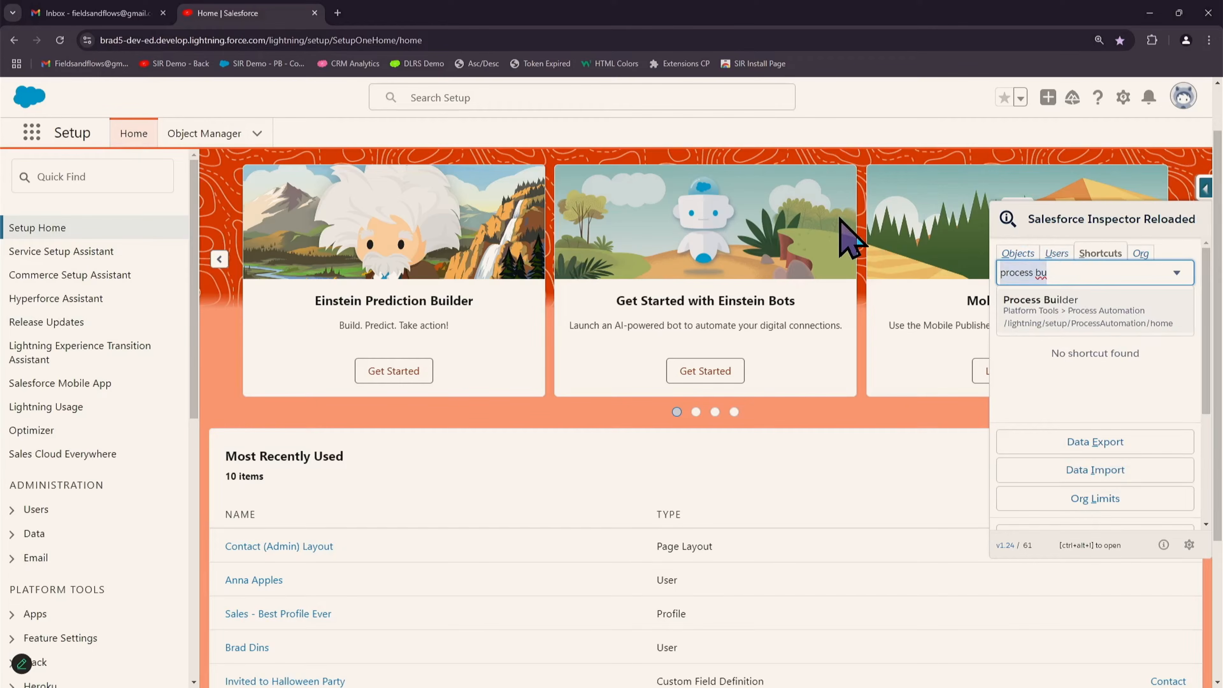
pyautogui.write('ss bu')
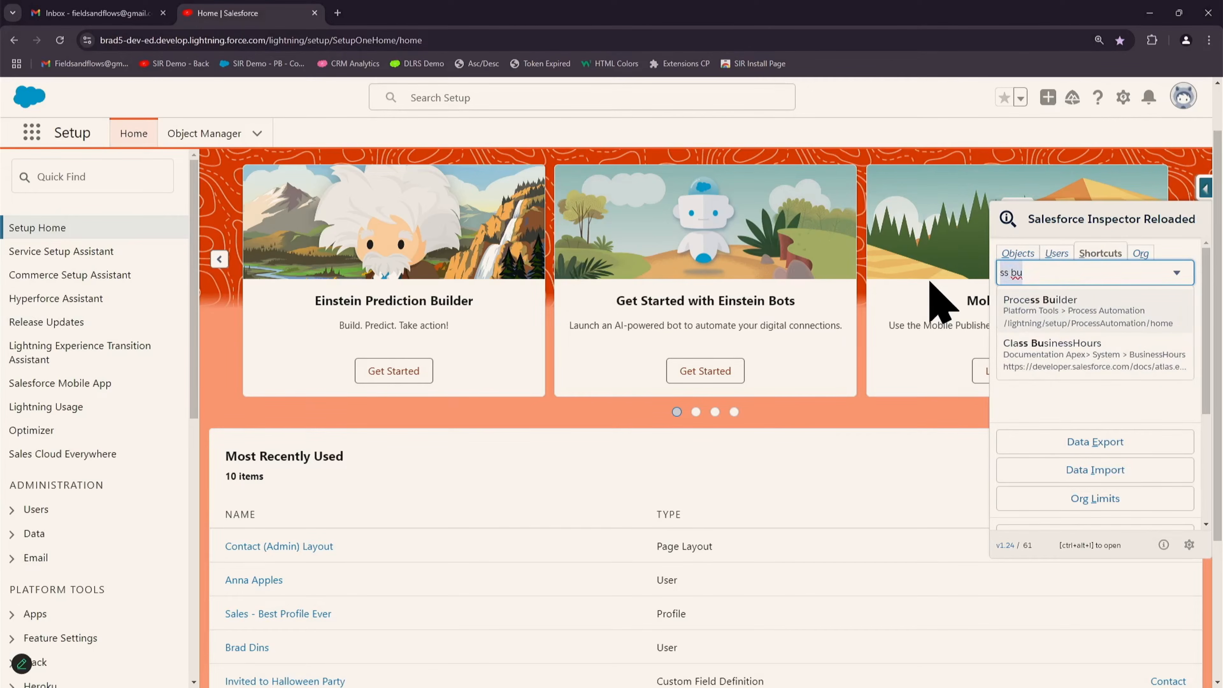
pyautogui.press('BackSpace')
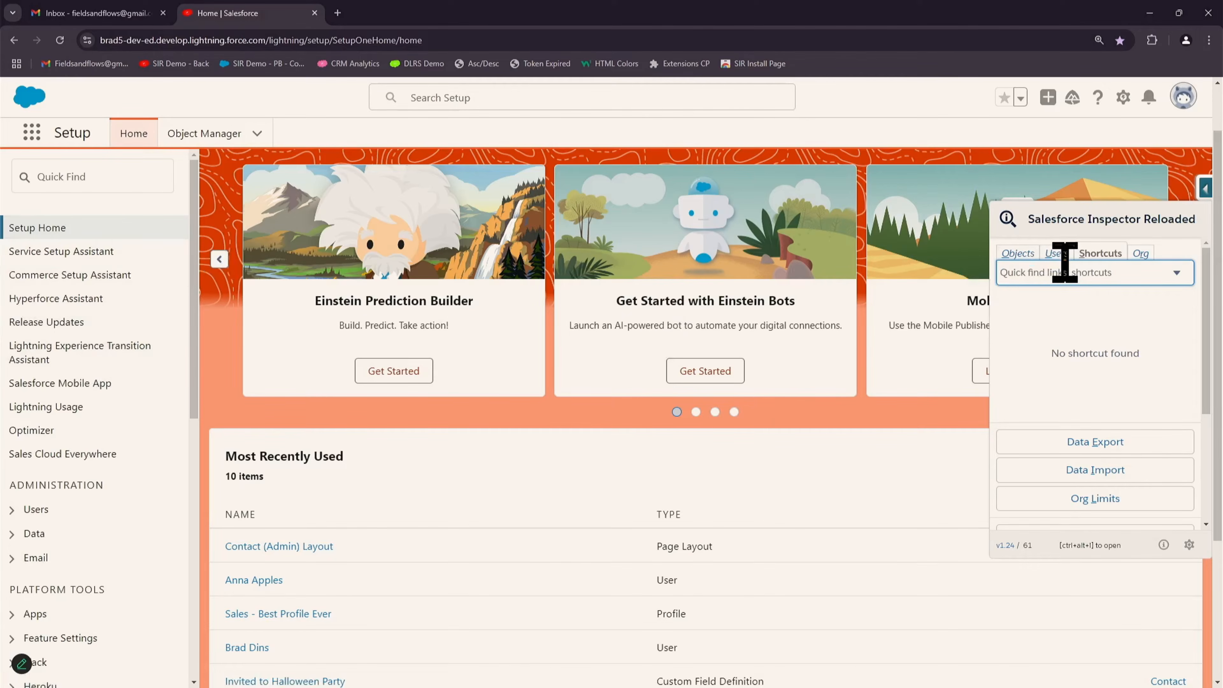
# - Search the setup shortcuts for permission sets by label with "best per"
pyautogui.write('bst')
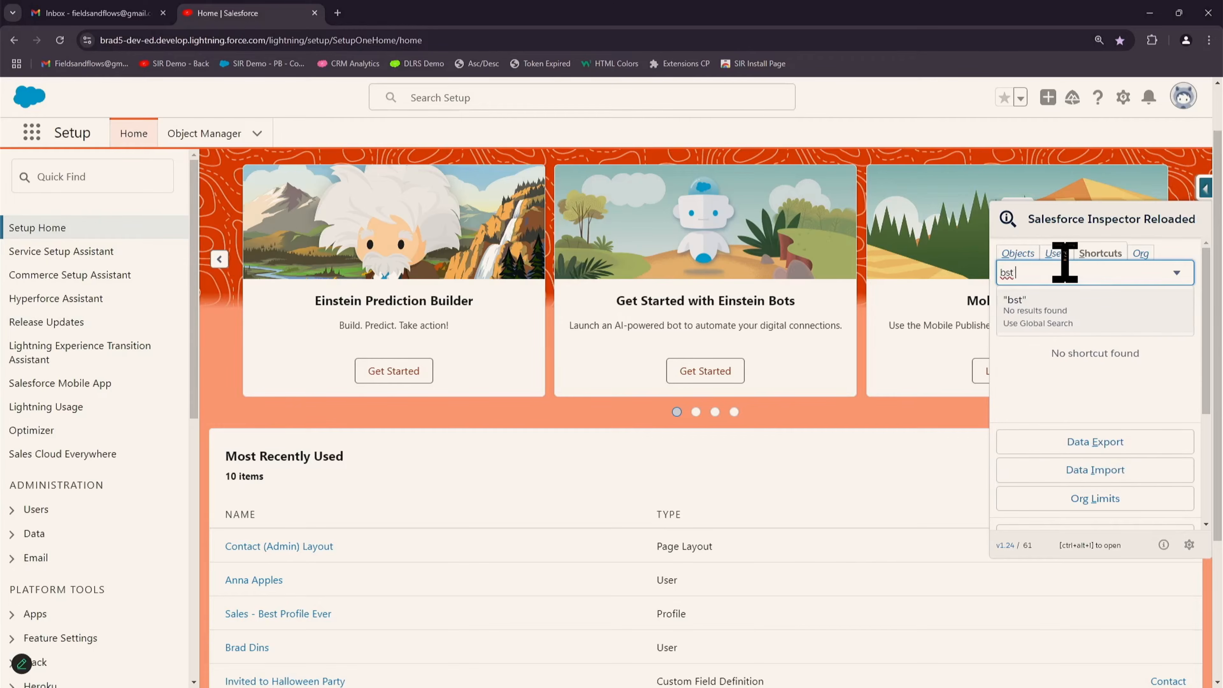
pyautogui.press('BackSpace')
pyautogui.press('BackSpace')
pyautogui.write('est per')
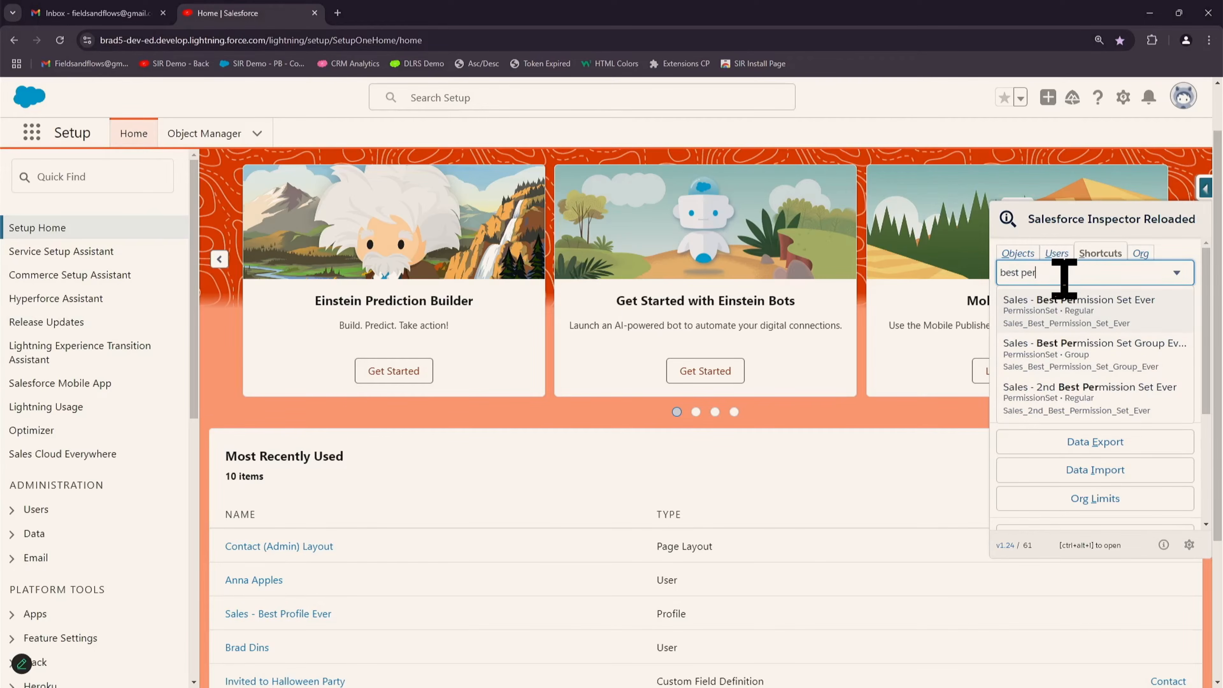
pyautogui.moveTo(1063, 278); pyautogui.dragTo(985, 270)
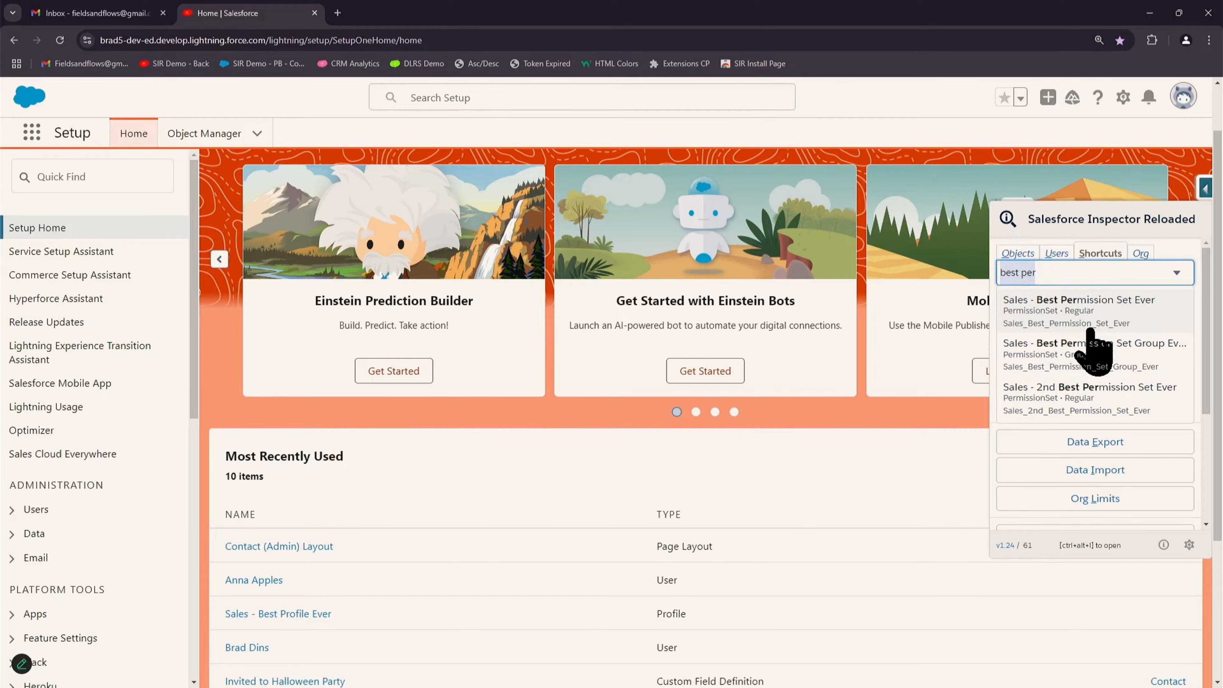
# - Replace the shortcut search with the API-name style term "sales_best"
pyautogui.click(1053, 273)
pyautogui.press('BackSpace')
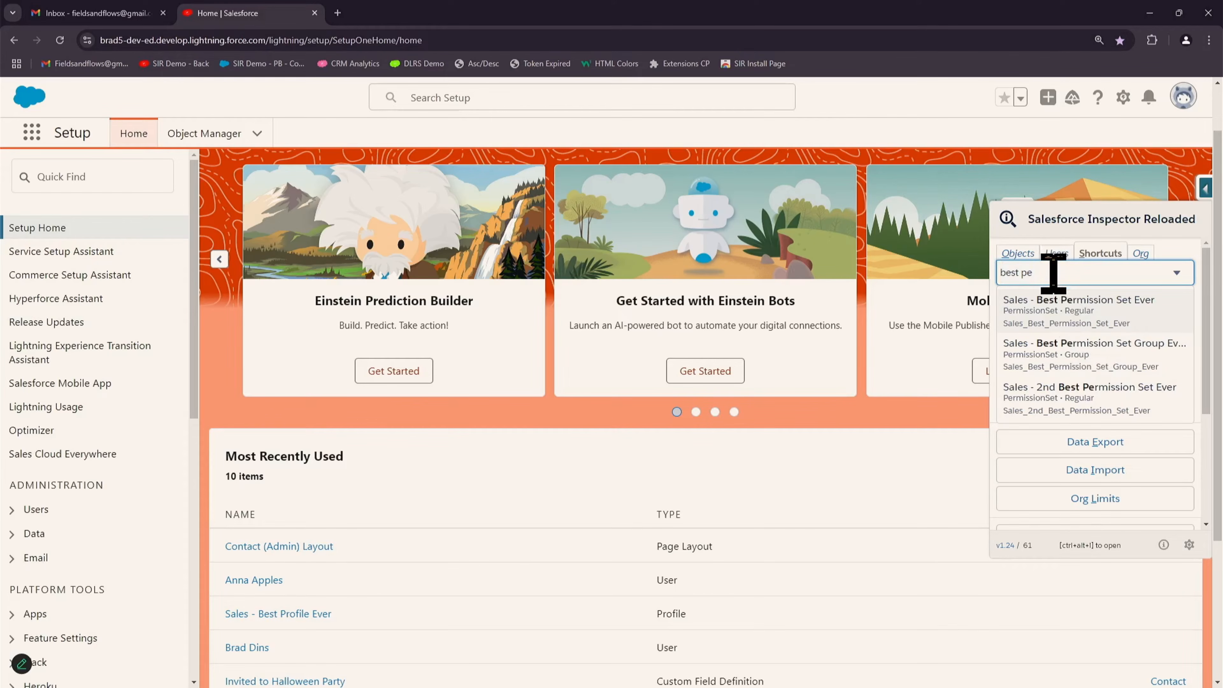
pyautogui.press('BackSpace')
pyautogui.press('BackSpace')
pyautogui.press('BackSpace')
pyautogui.press('BackSpace')
pyautogui.press('BackSpace')
pyautogui.press('BackSpace')
pyautogui.press('BackSpace')
pyautogui.write('sales')
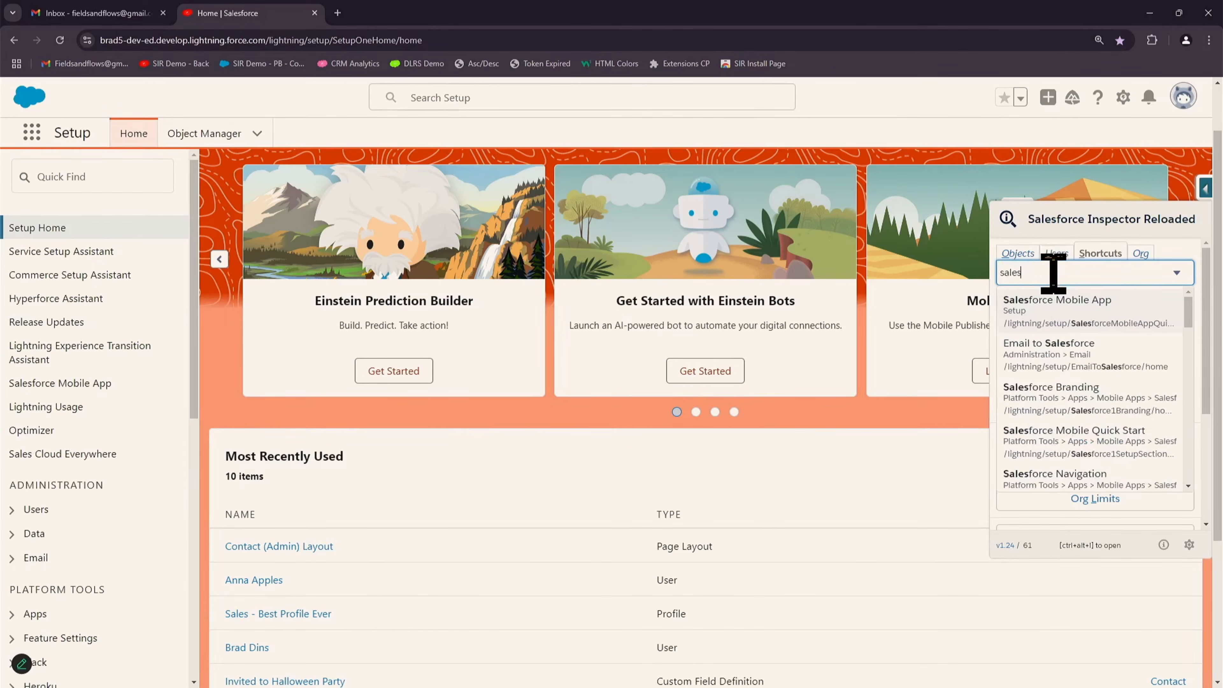
pyautogui.write('_best')
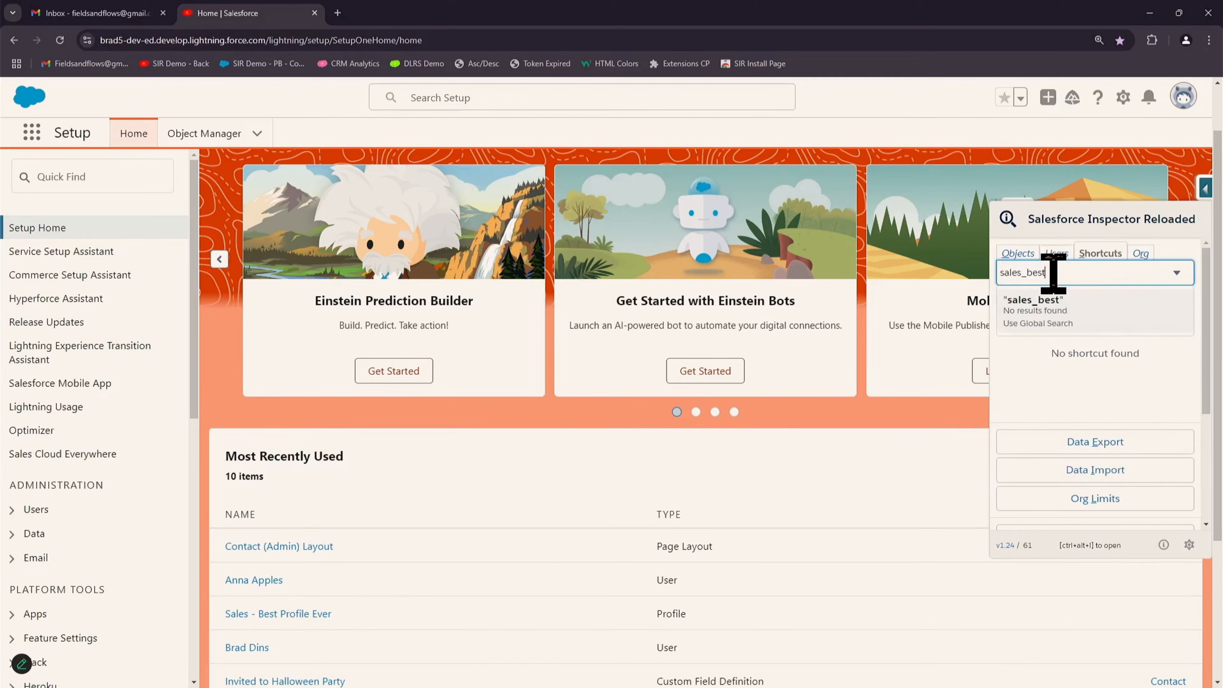
# - Search the setup shortcuts for permission sets by API name with "best_pe"
pyautogui.press('BackSpace')
pyautogui.press('BackSpace')
pyautogui.press('BackSpace')
pyautogui.press('BackSpace')
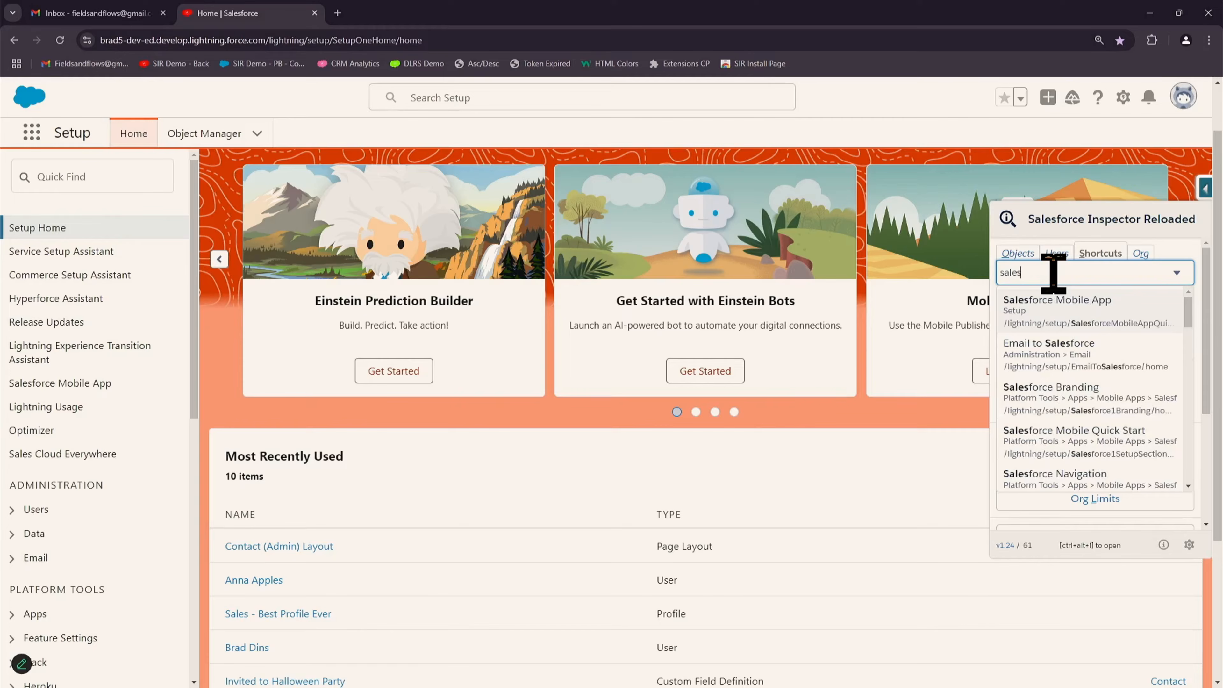
pyautogui.press('BackSpace')
pyautogui.press('BackSpace')
pyautogui.press('BackSpace')
pyautogui.write('best_')
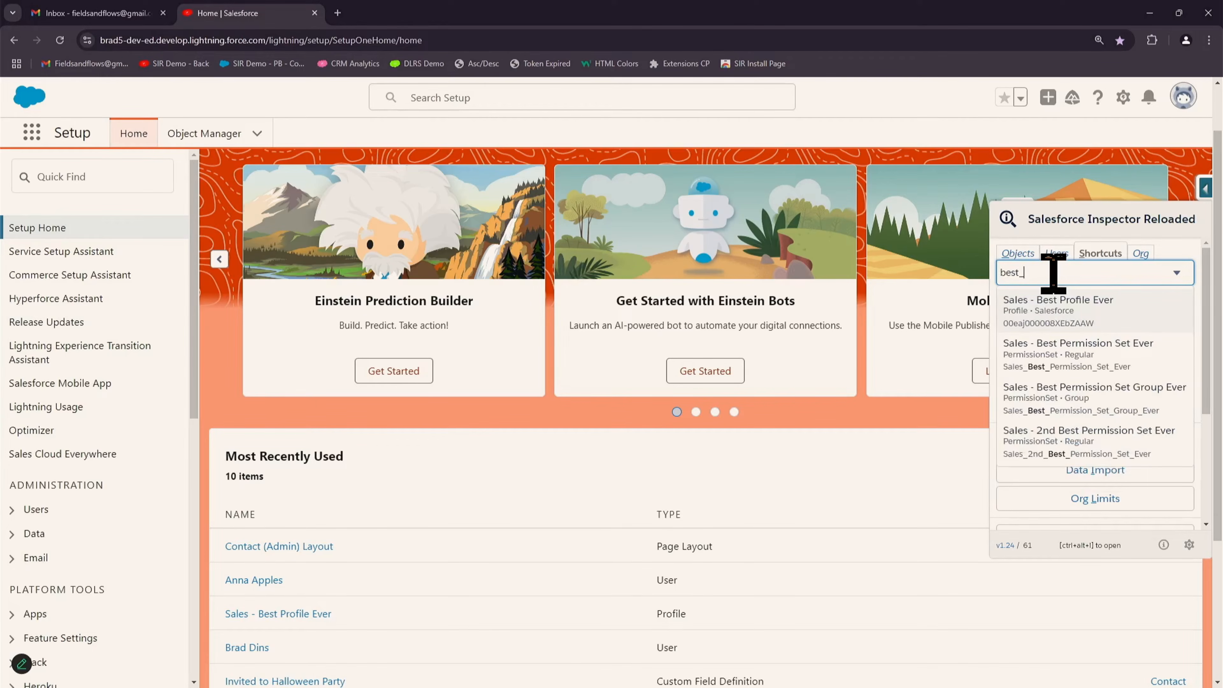
pyautogui.write('pe')
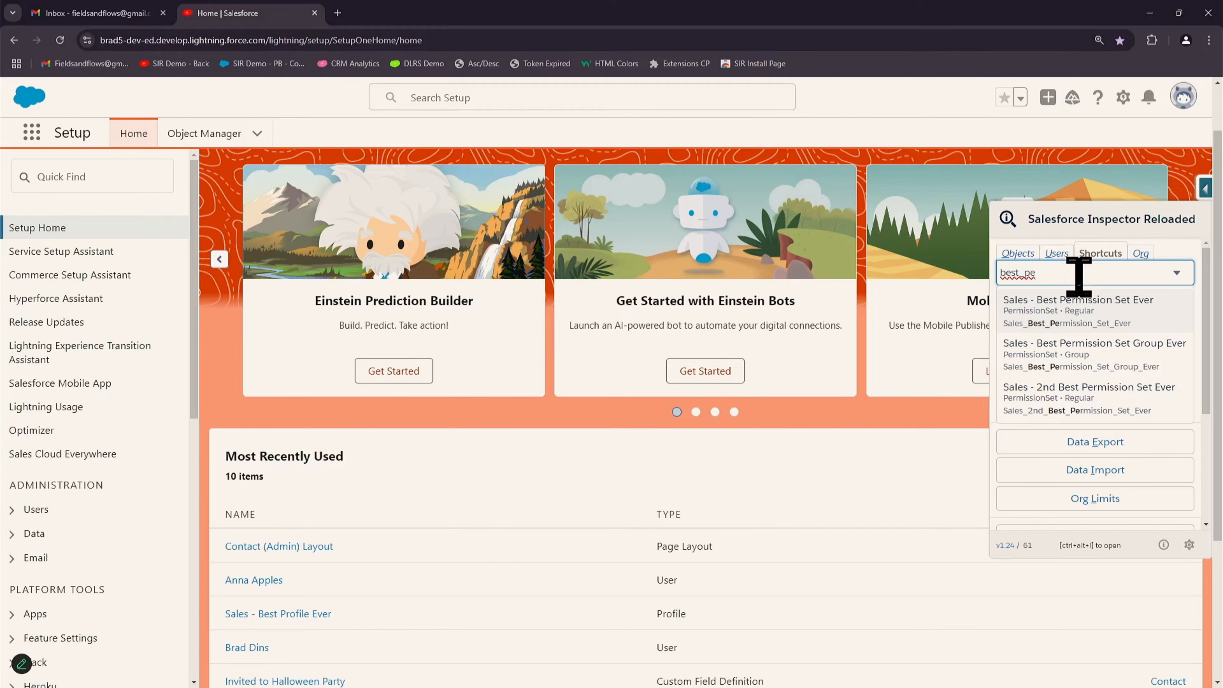
# - Search the shortcuts for "hallo" and open the Account - U - After Save flow in Flow Builder
pyautogui.moveTo(1079, 277); pyautogui.dragTo(959, 313)
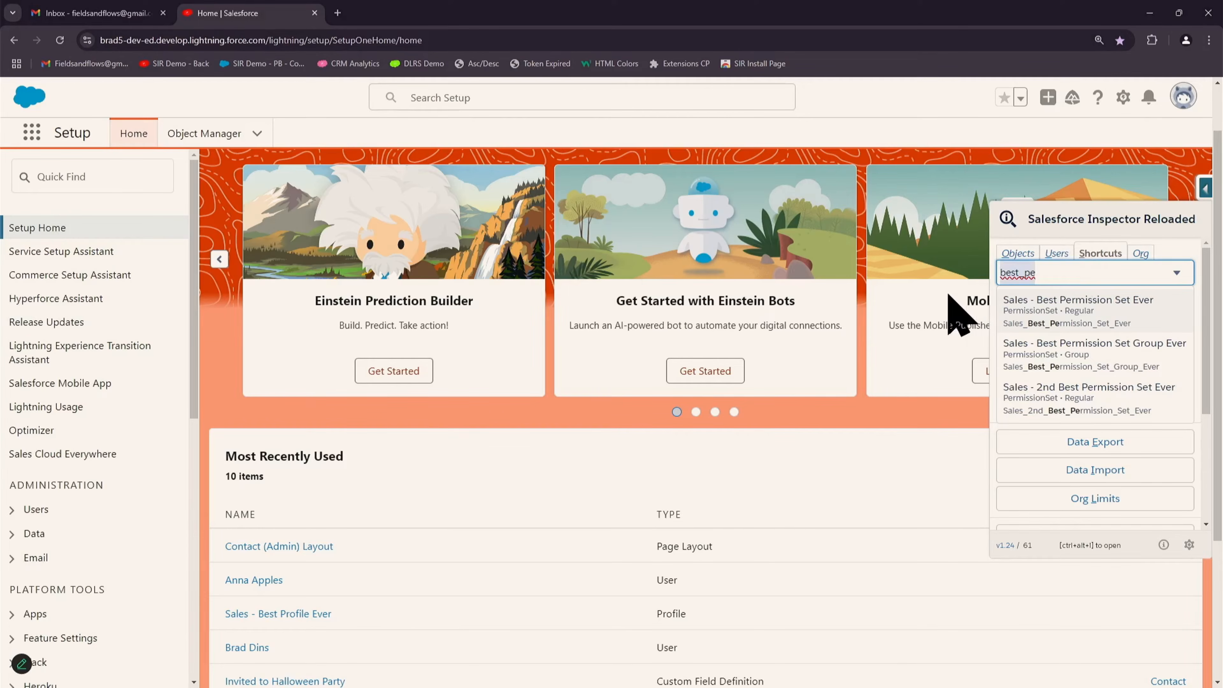
pyautogui.write('flow')
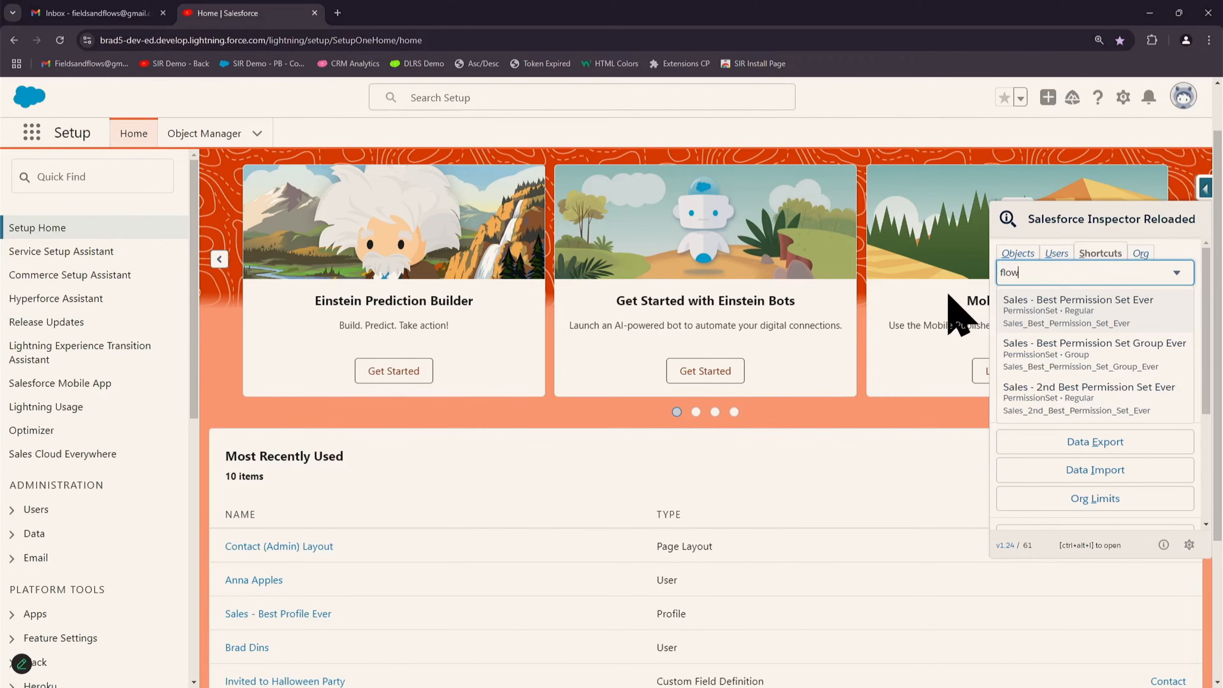
pyautogui.press('BackSpace')
pyautogui.press('BackSpace')
pyautogui.press('BackSpace')
pyautogui.press('BackSpace')
pyautogui.write('hal')
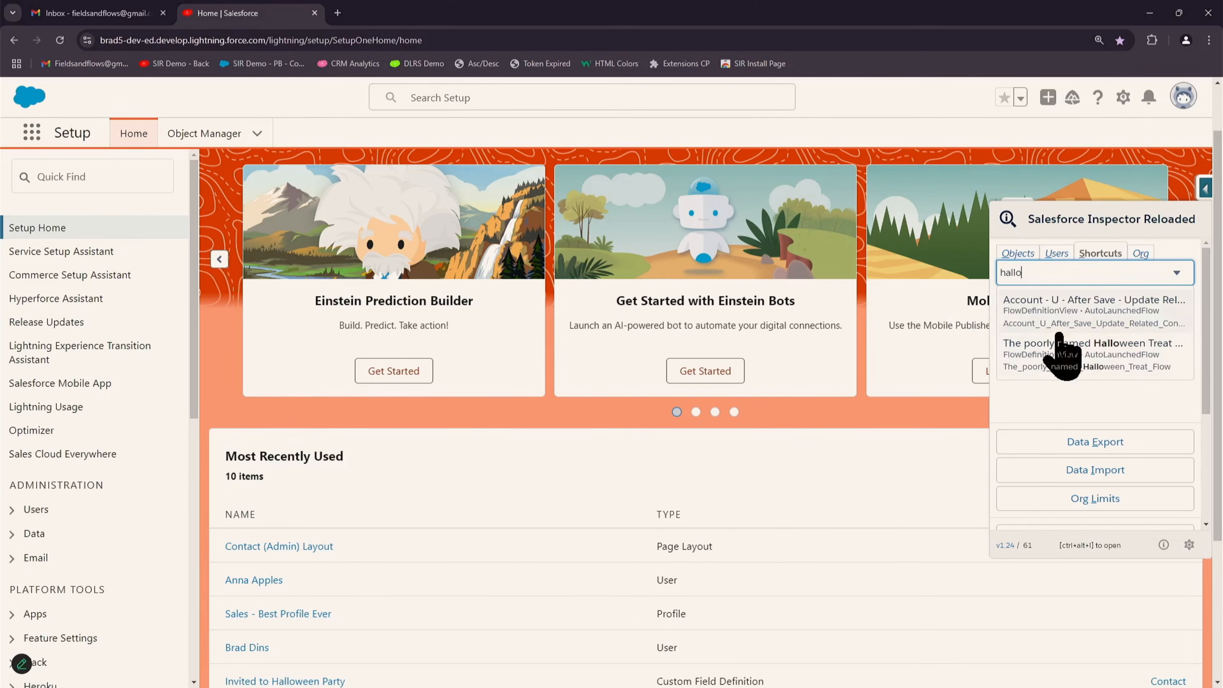
pyautogui.click(1070, 309)
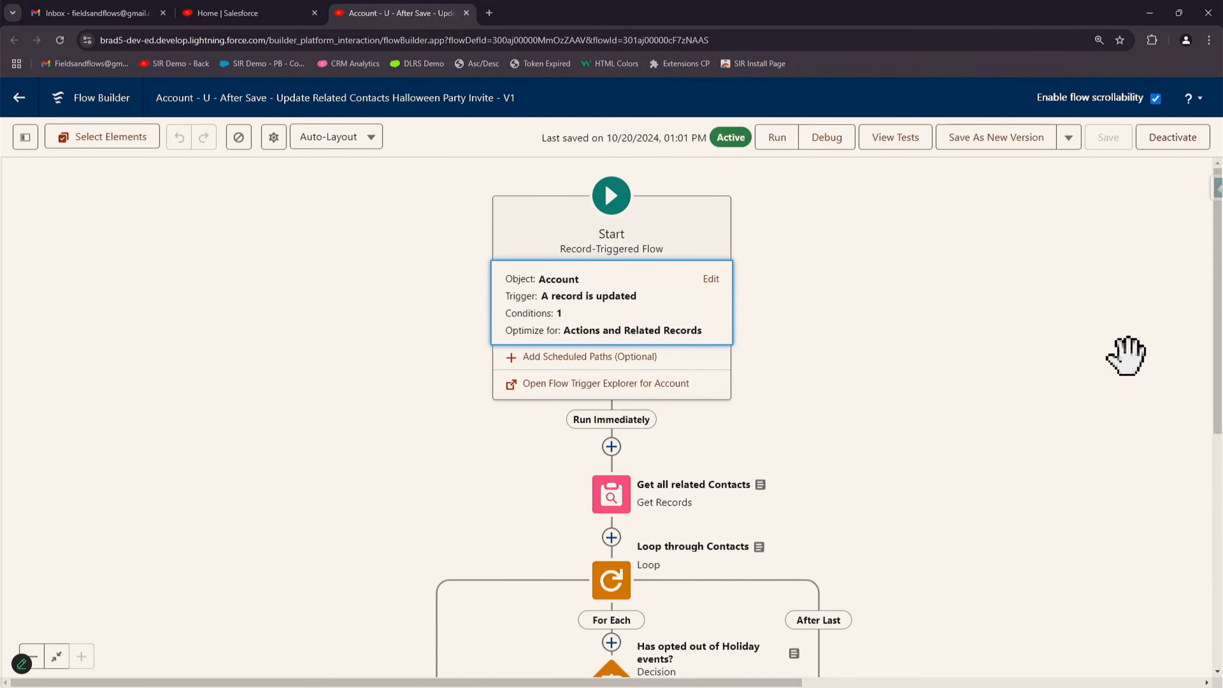
# - Review the Halloween Party Invite flow's elements on the canvas and open its Flow Versions page through the Inspector
pyautogui.moveTo(999, 391); pyautogui.dragTo(960, 330)
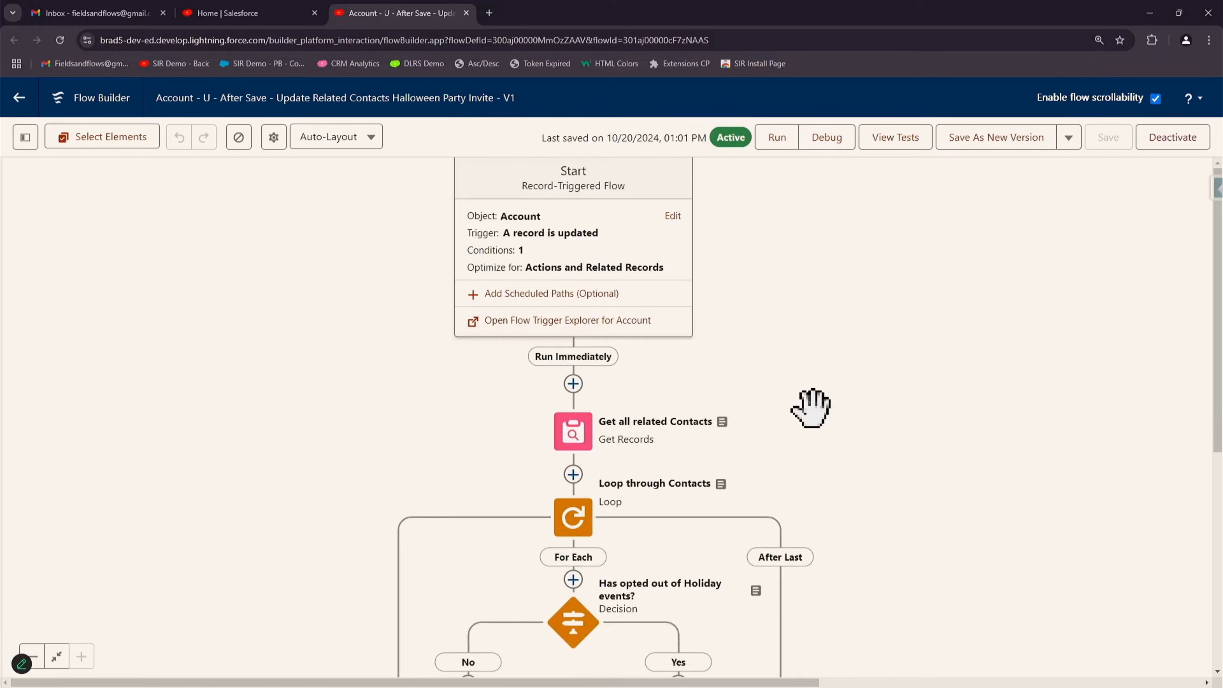
pyautogui.moveTo(841, 515); pyautogui.dragTo(813, 268)
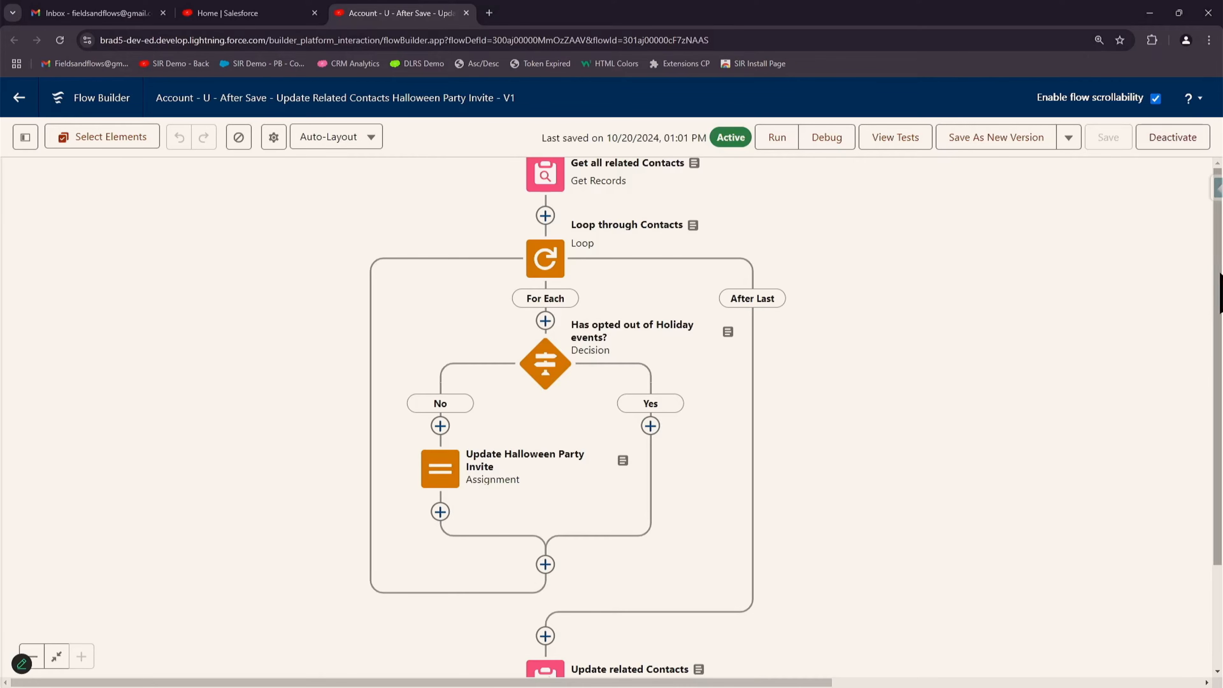
pyautogui.moveTo(1218, 272); pyautogui.dragTo(1179, 500)
pyautogui.moveTo(848, 241); pyautogui.dragTo(893, 656)
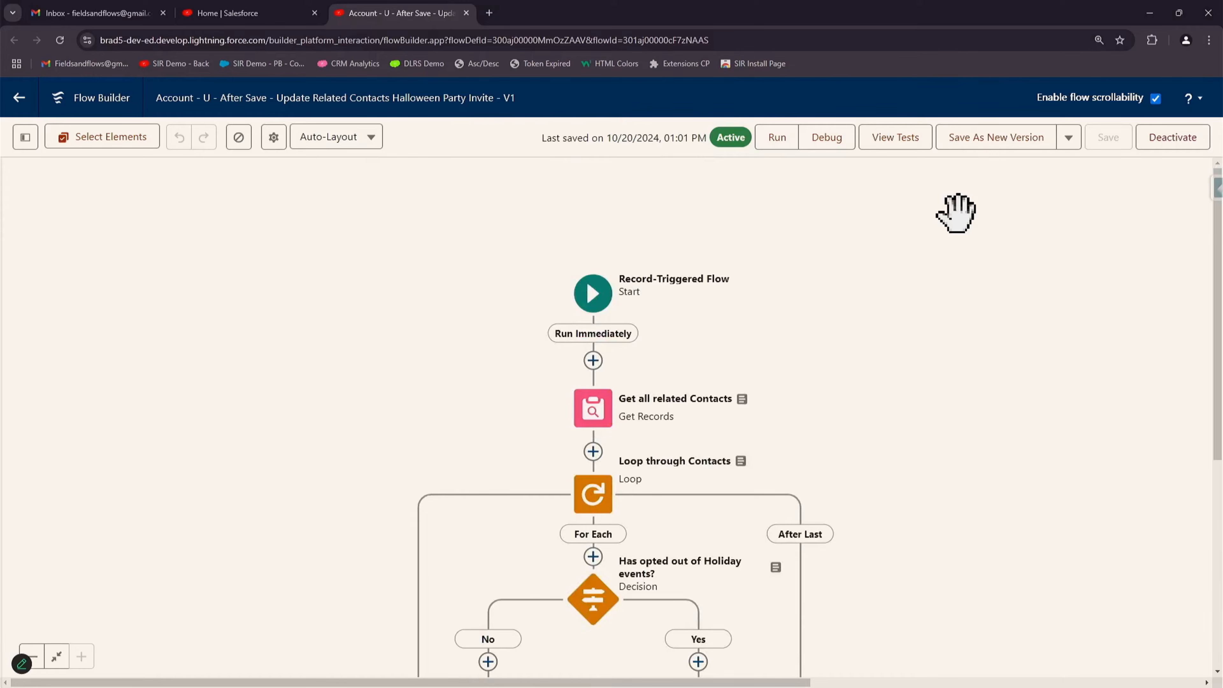
pyautogui.click(1216, 193)
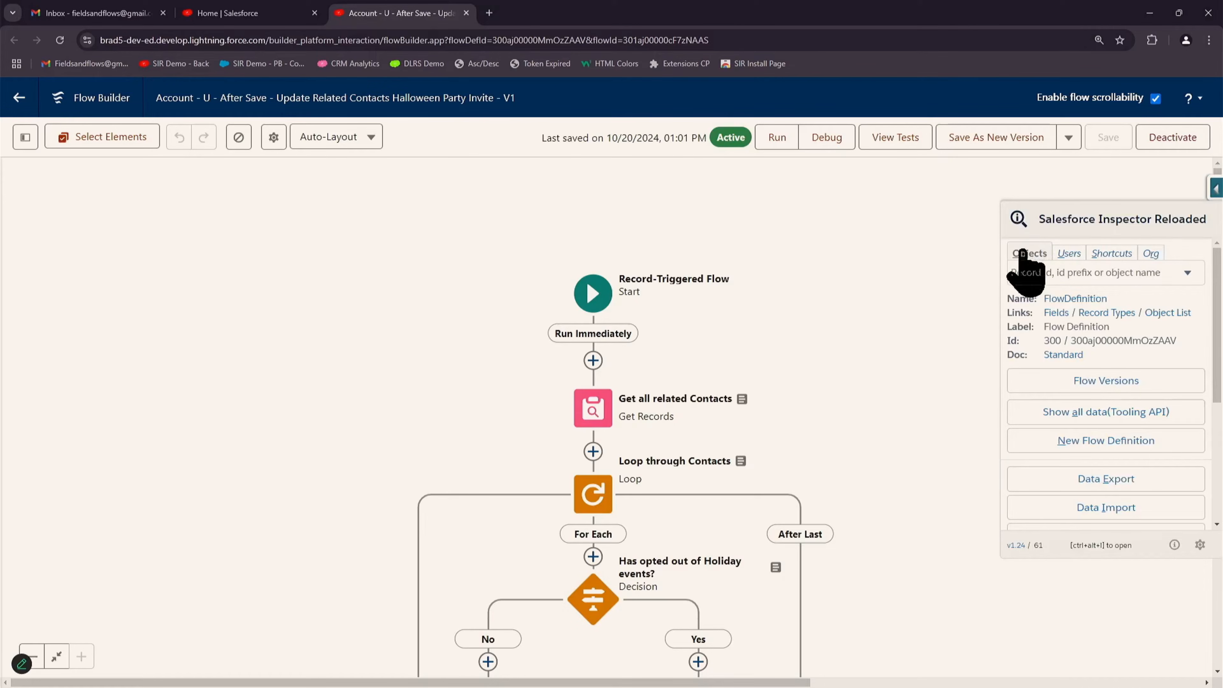
pyautogui.click(1102, 382)
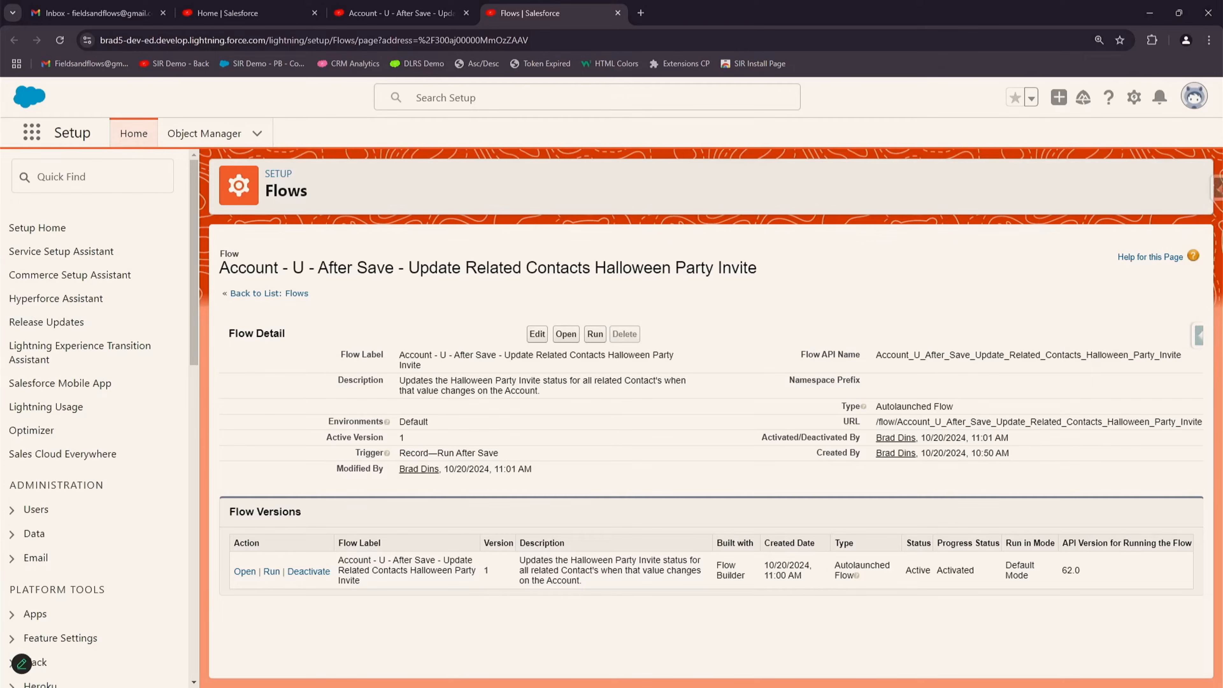
# - Compare the Inspector popups of the outer Setup page and the embedded flow detail frame, and close both flow tabs
pyautogui.click(1215, 193)
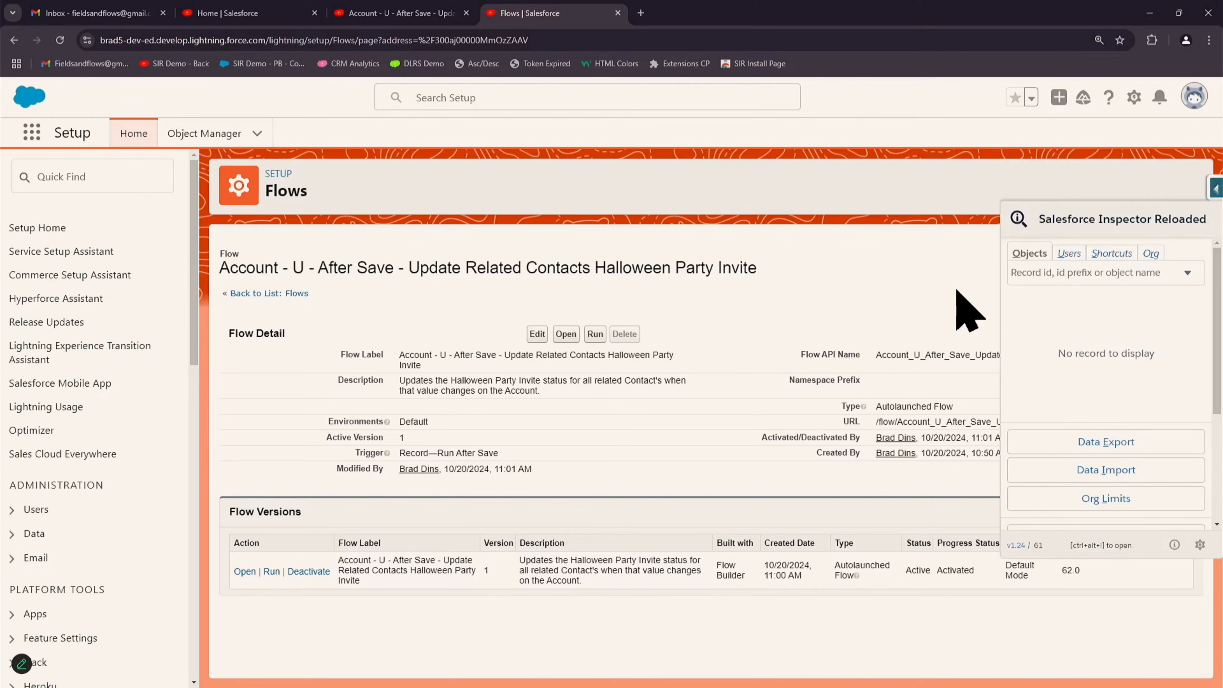
pyautogui.click(1061, 154)
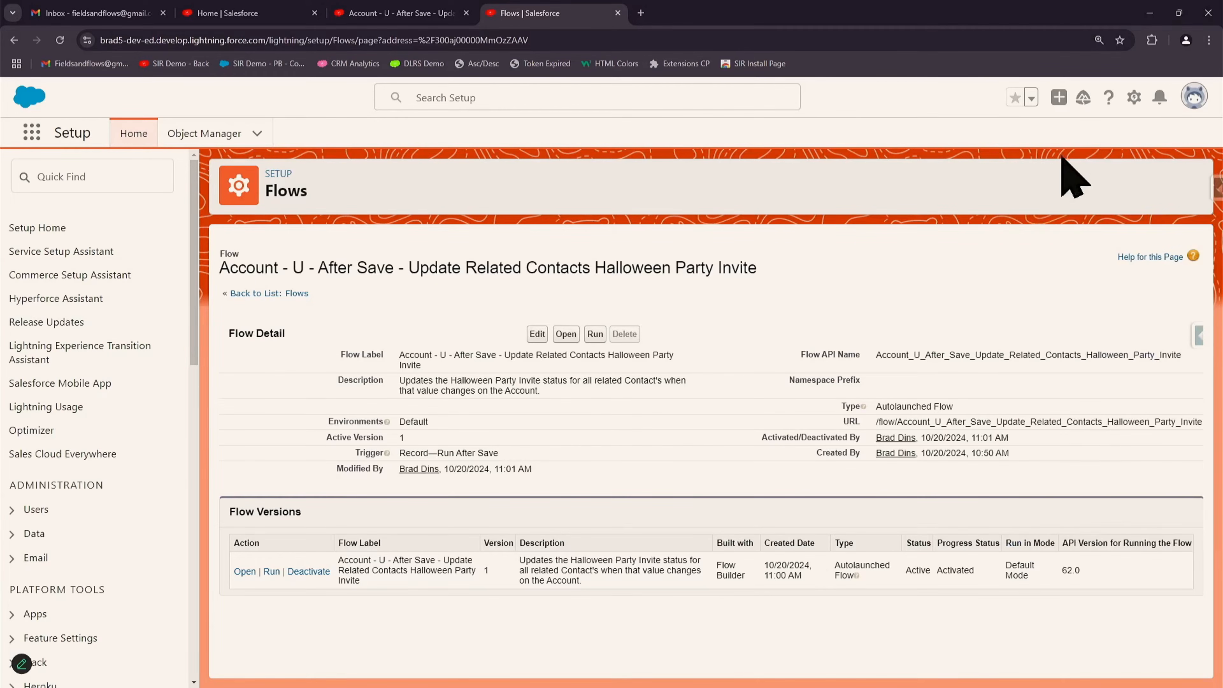
pyautogui.click(1198, 335)
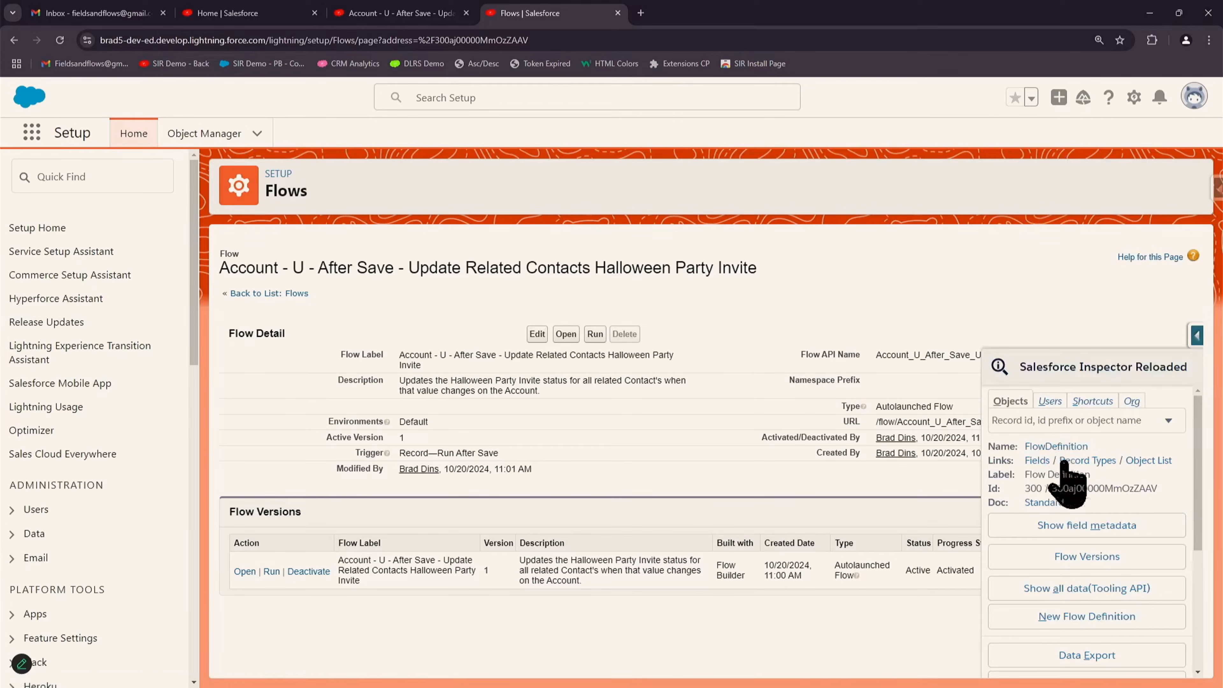
pyautogui.click(1045, 322)
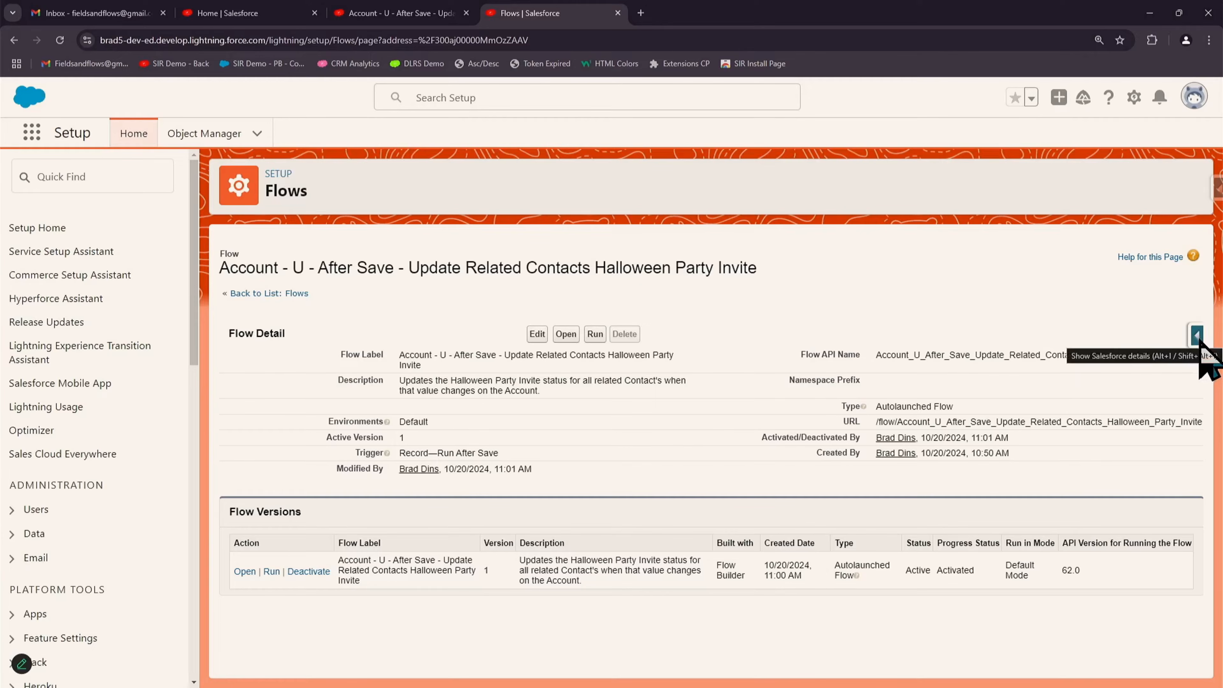
pyautogui.click(1216, 192)
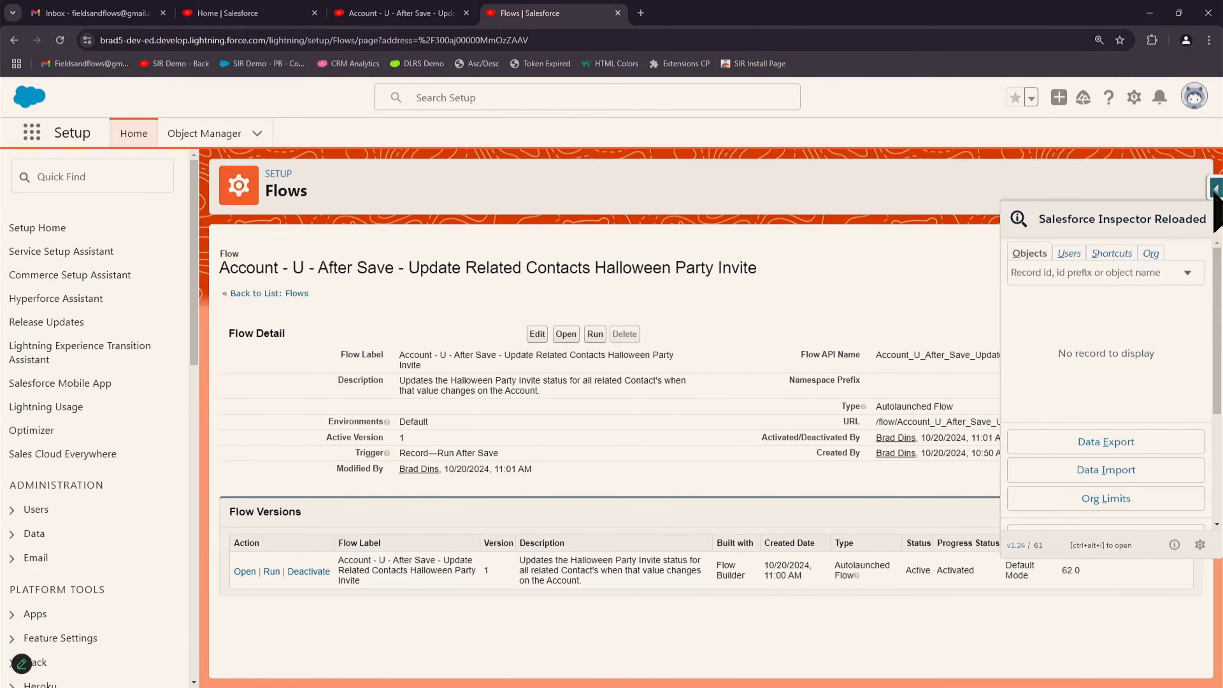
pyautogui.click(1216, 192)
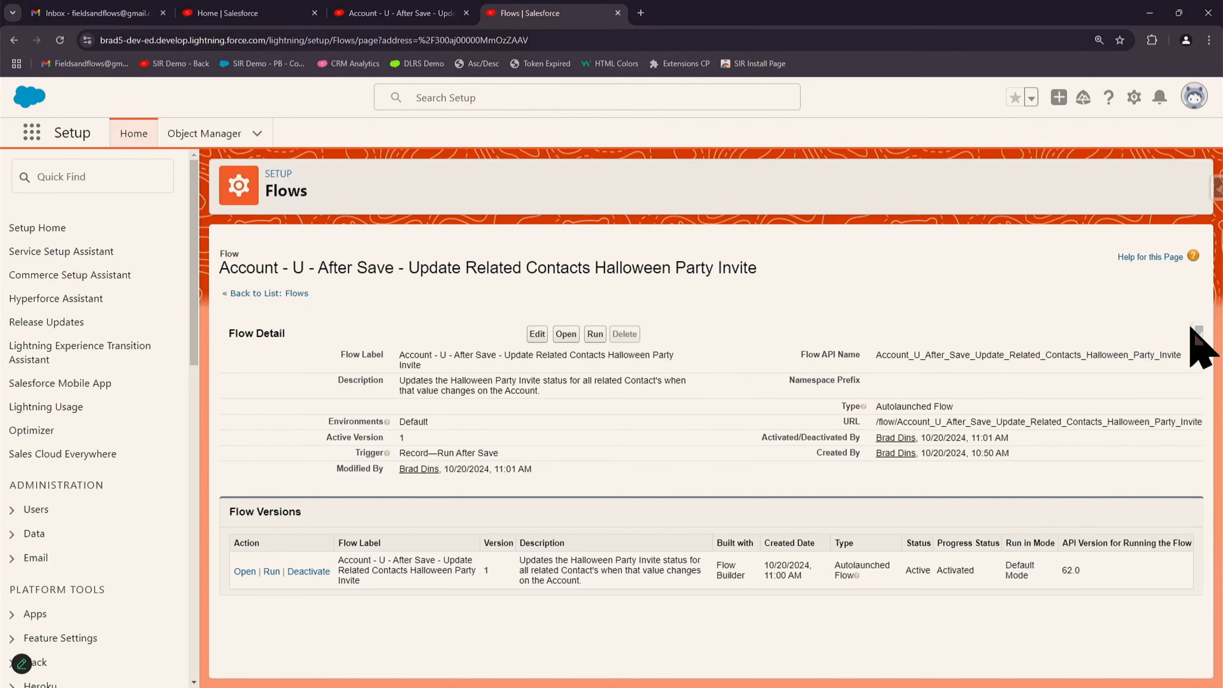
pyautogui.click(1199, 335)
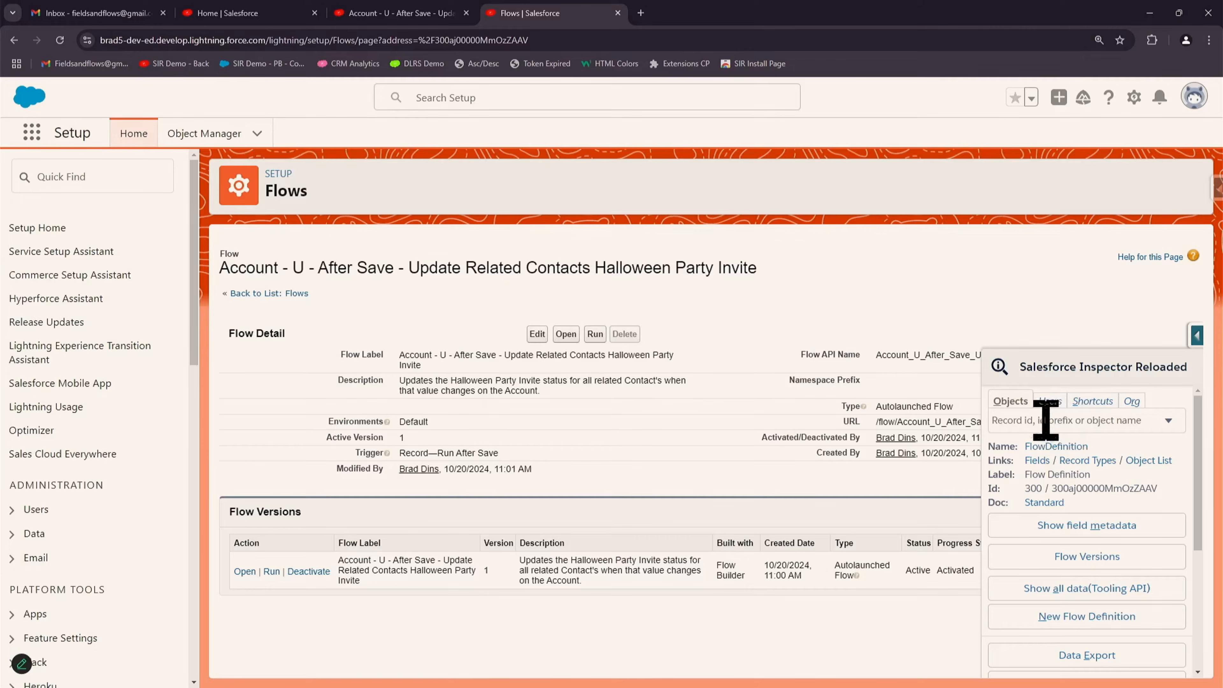
pyautogui.click(618, 13)
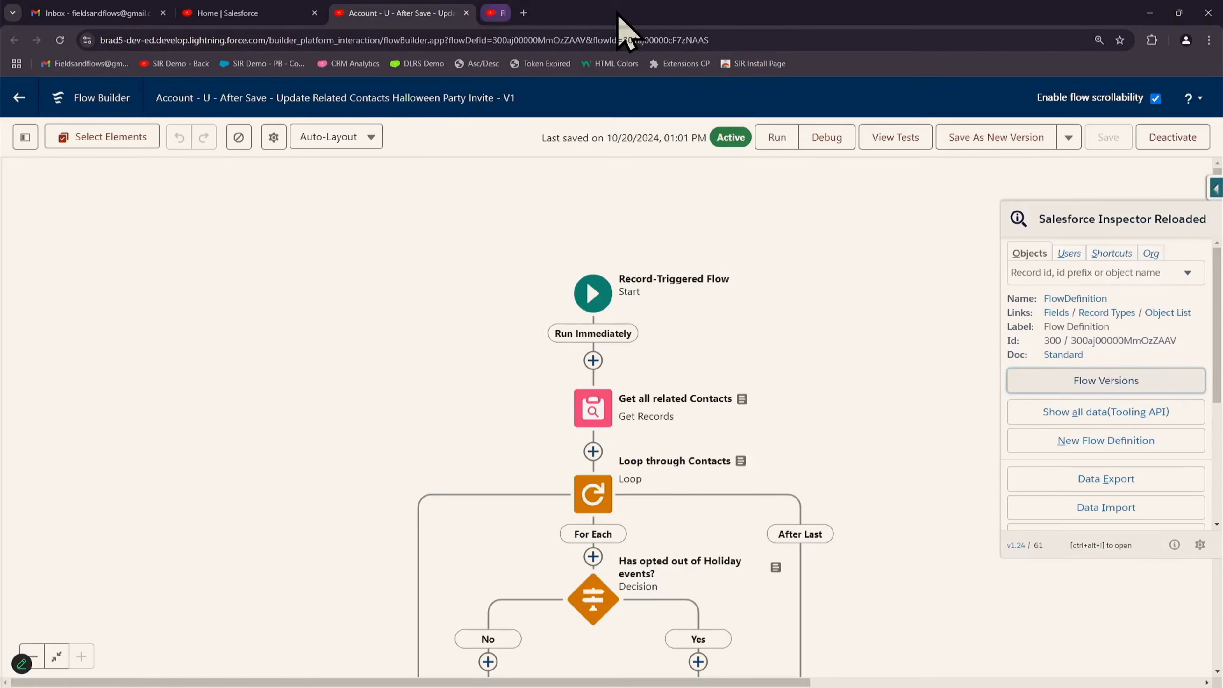
pyautogui.click(466, 13)
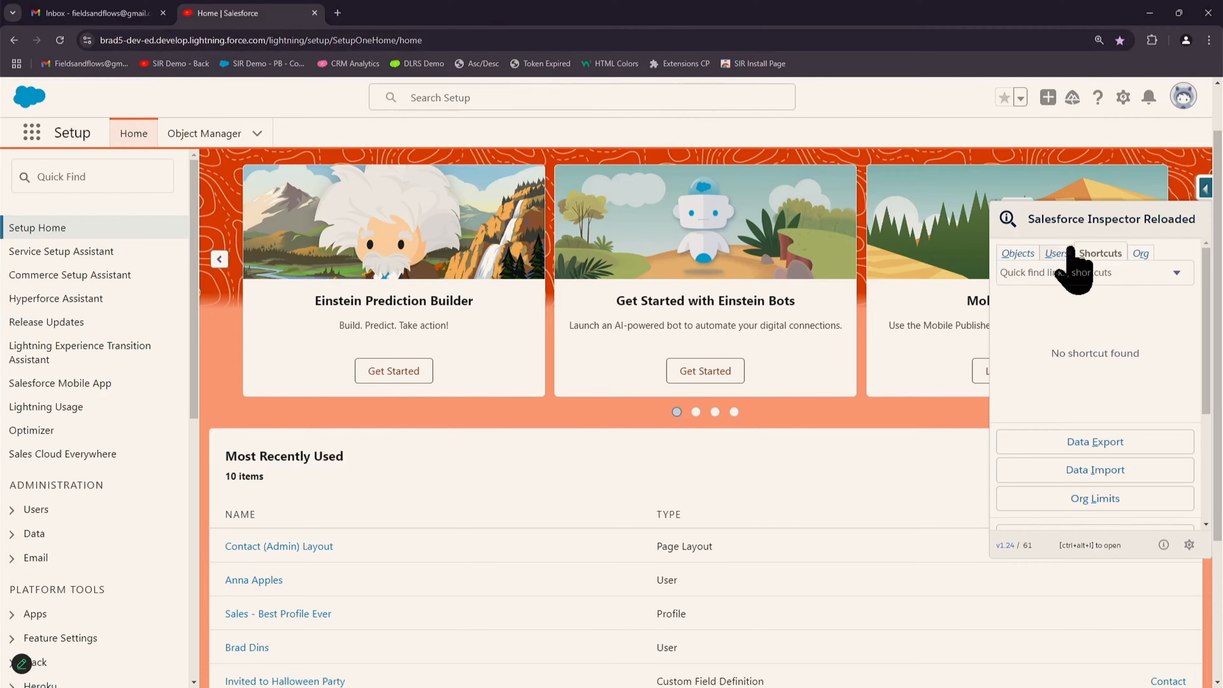
# - Show the current user in the Inspector, open that user's summary page, and collapse and expand User Details
pyautogui.click(1059, 253)
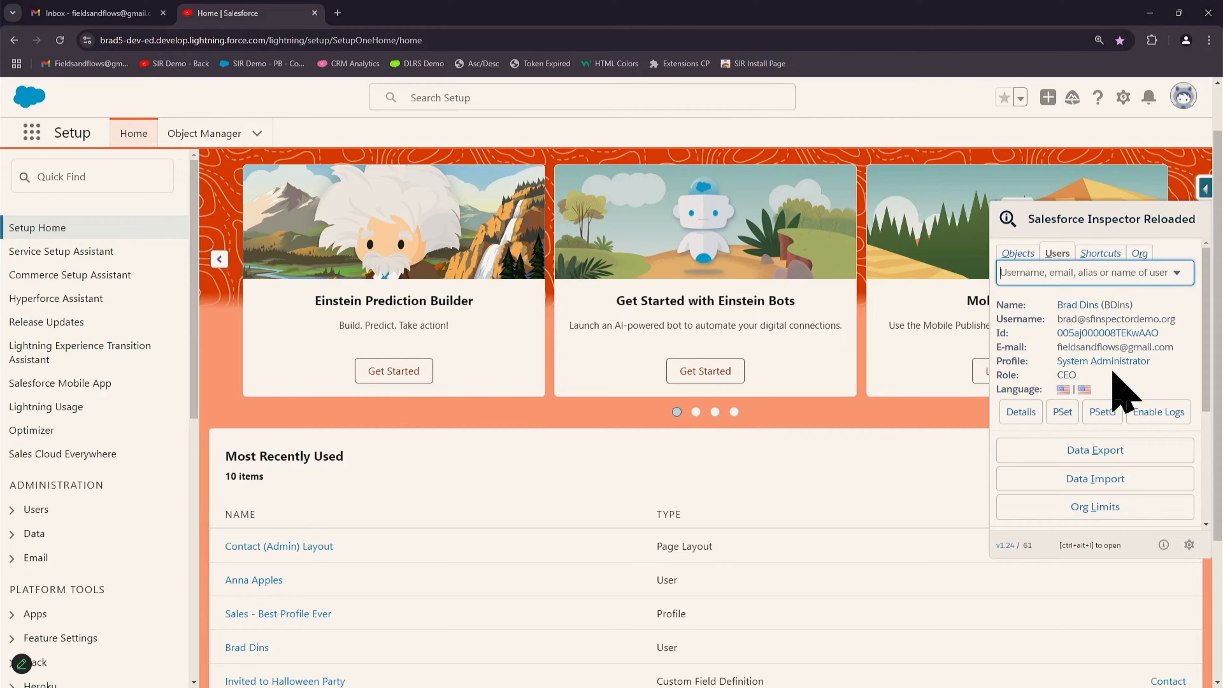
pyautogui.click(1086, 305)
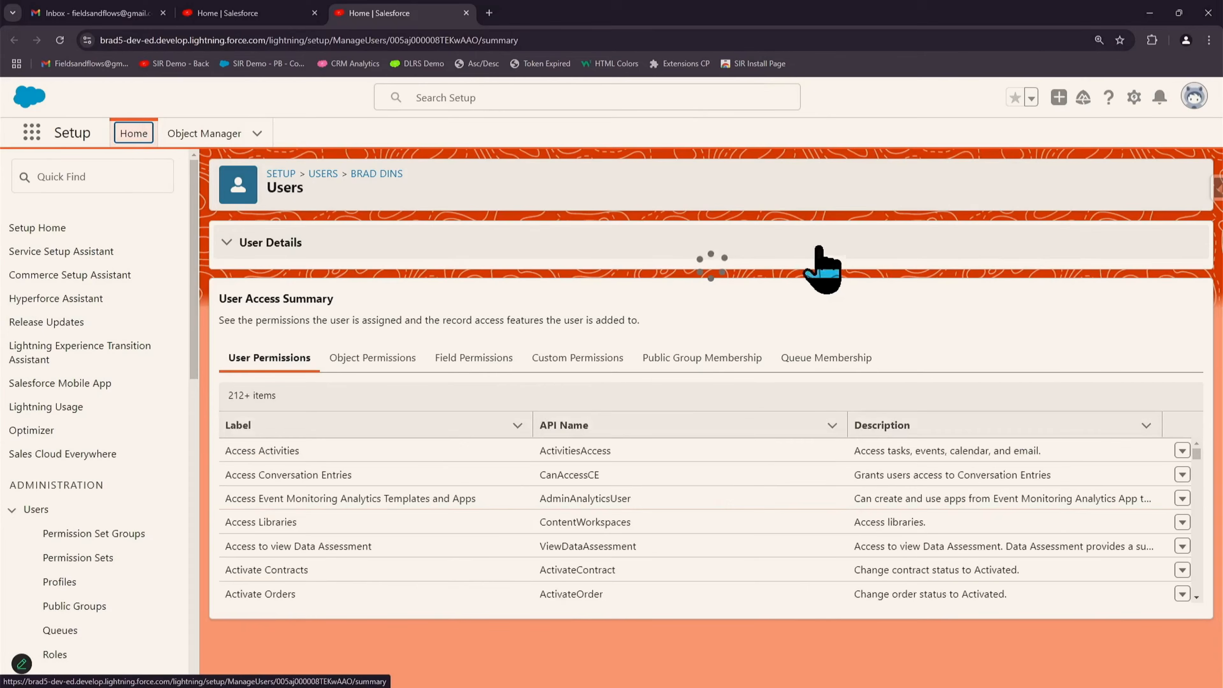
pyautogui.click(228, 246)
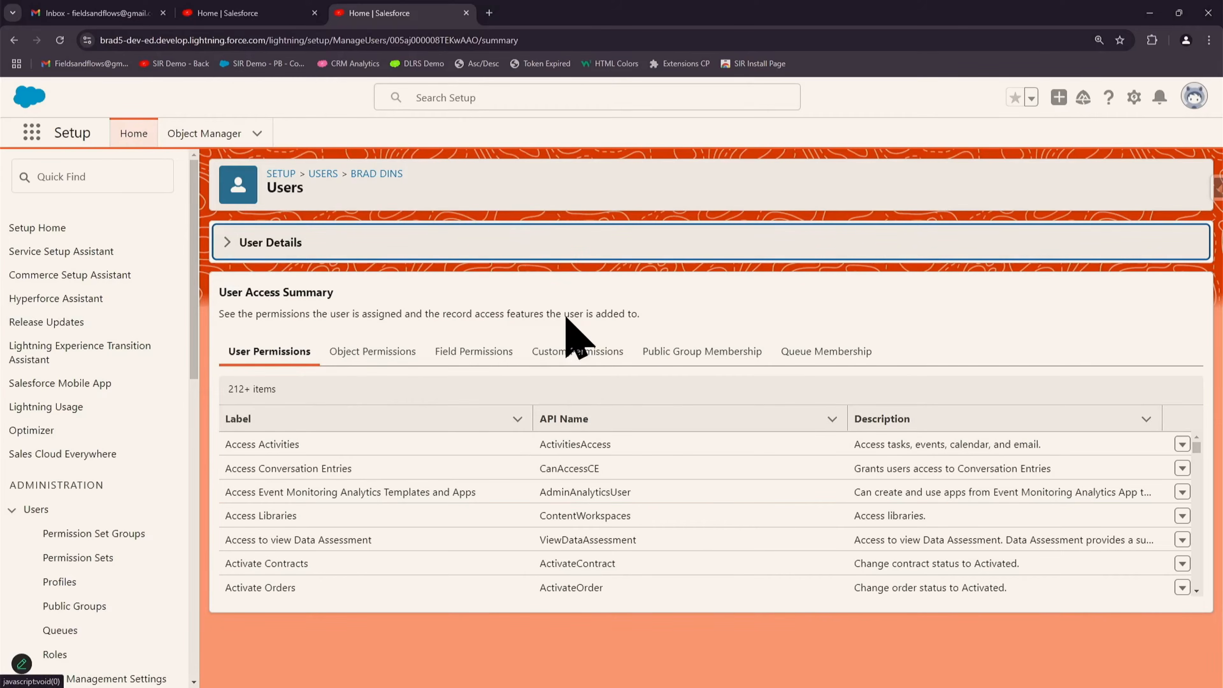
pyautogui.click(222, 241)
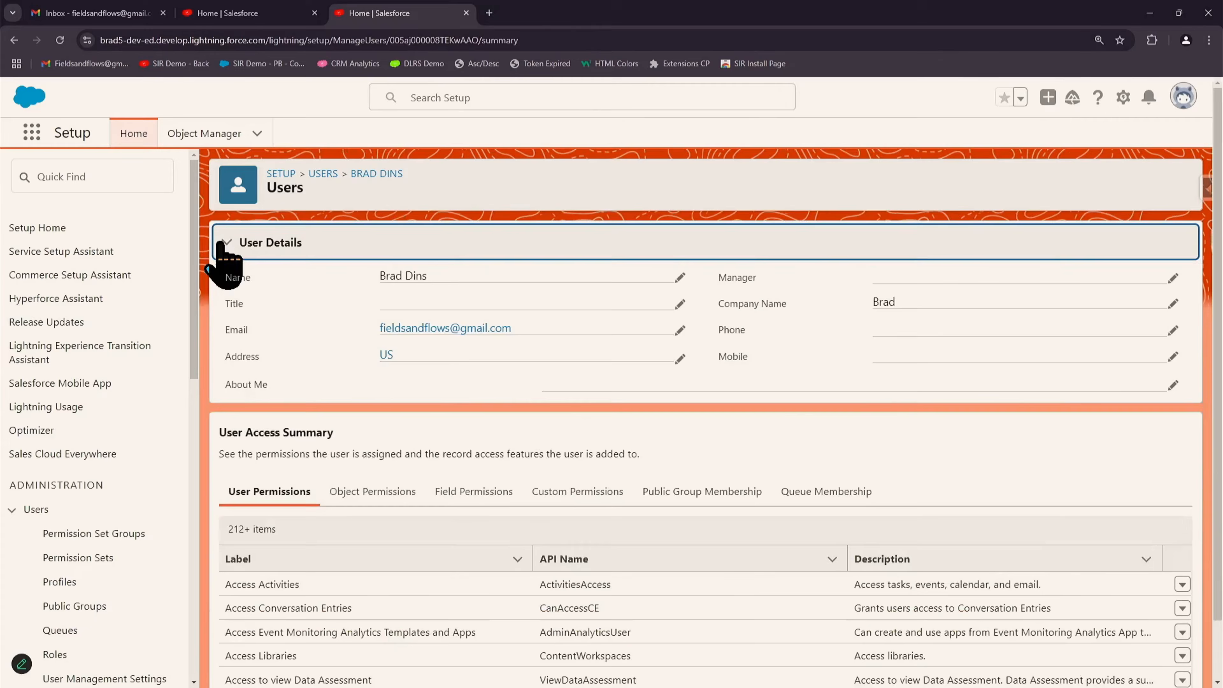
# - Close the user summary page, view all field data of the current user's record from the user Id, and close it
pyautogui.click(466, 14)
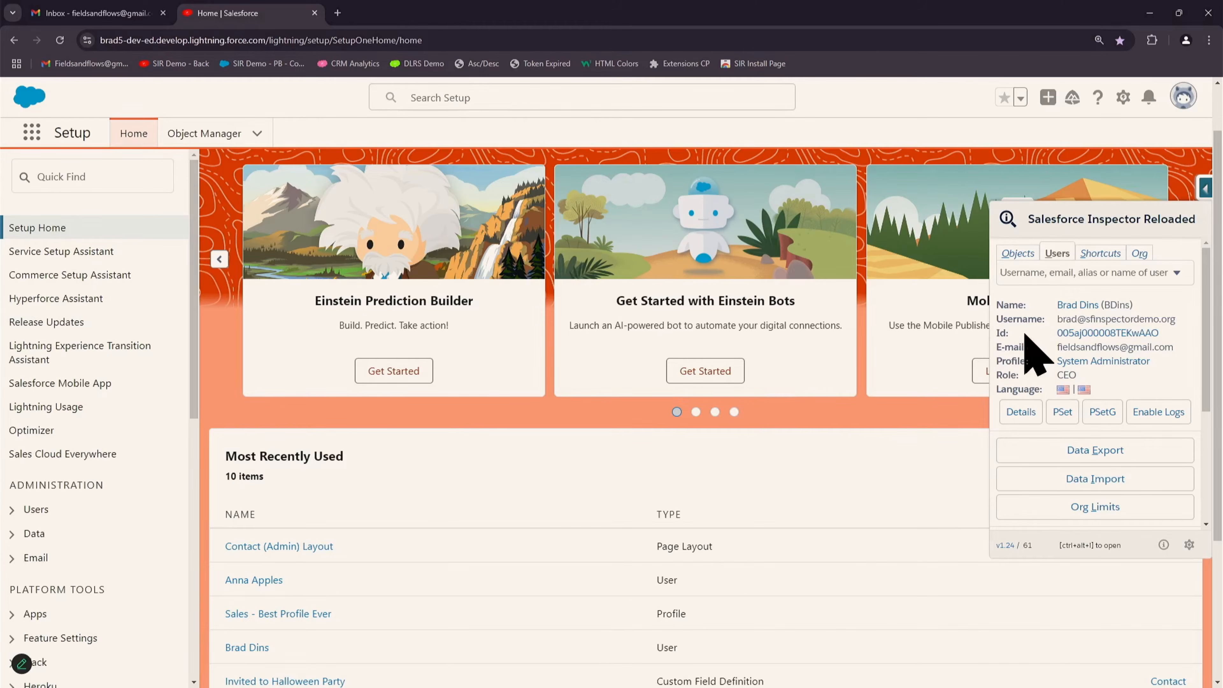
pyautogui.click(1090, 333)
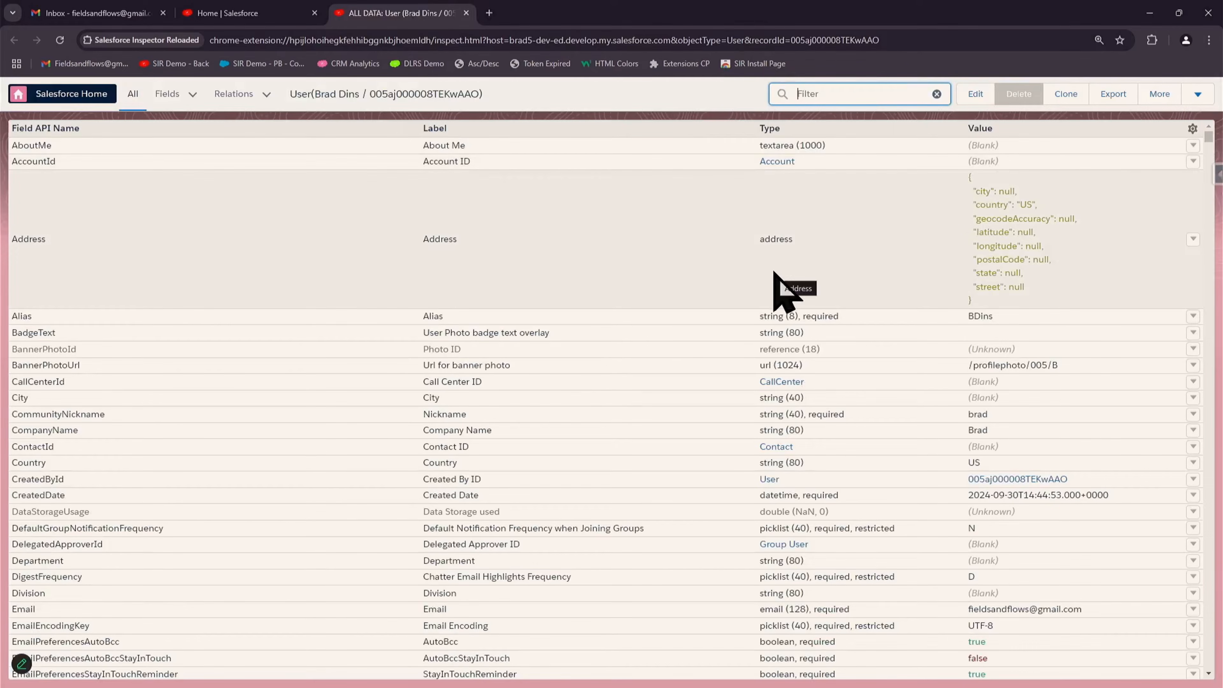
pyautogui.hotkey('ctrl', 'w')
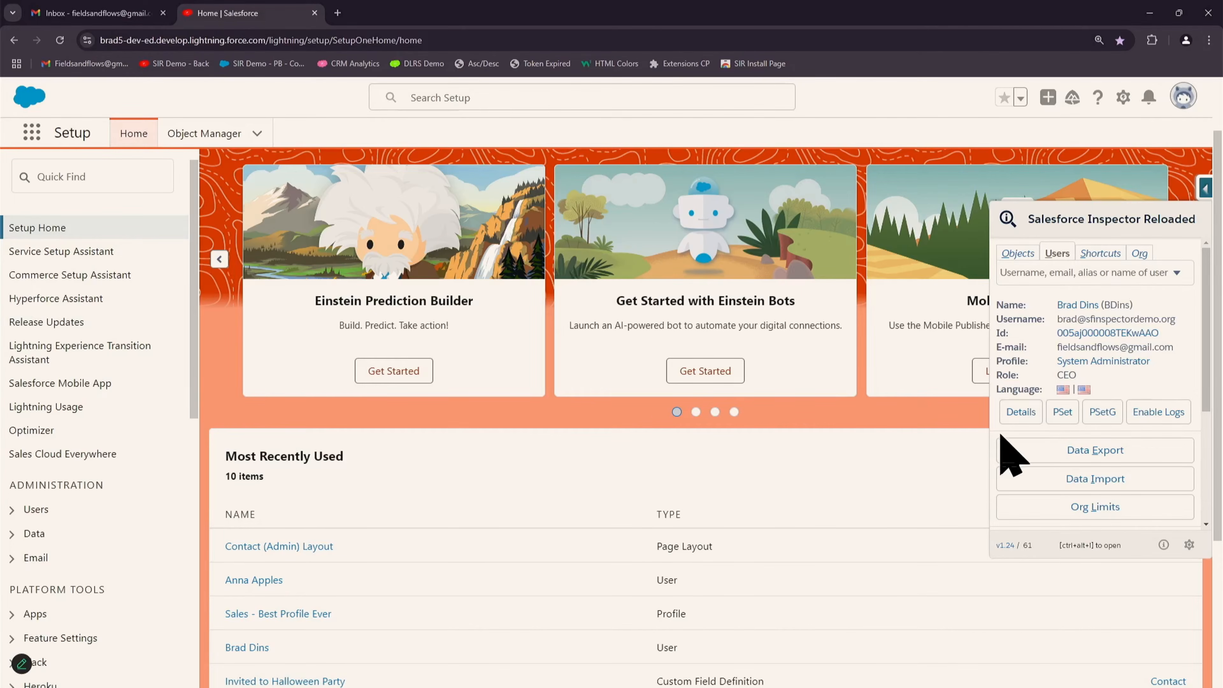
# - Open the current user's Details page from the Inspector, preview its related-list links such as Third-Party Account Links, and close it
pyautogui.click(1017, 412)
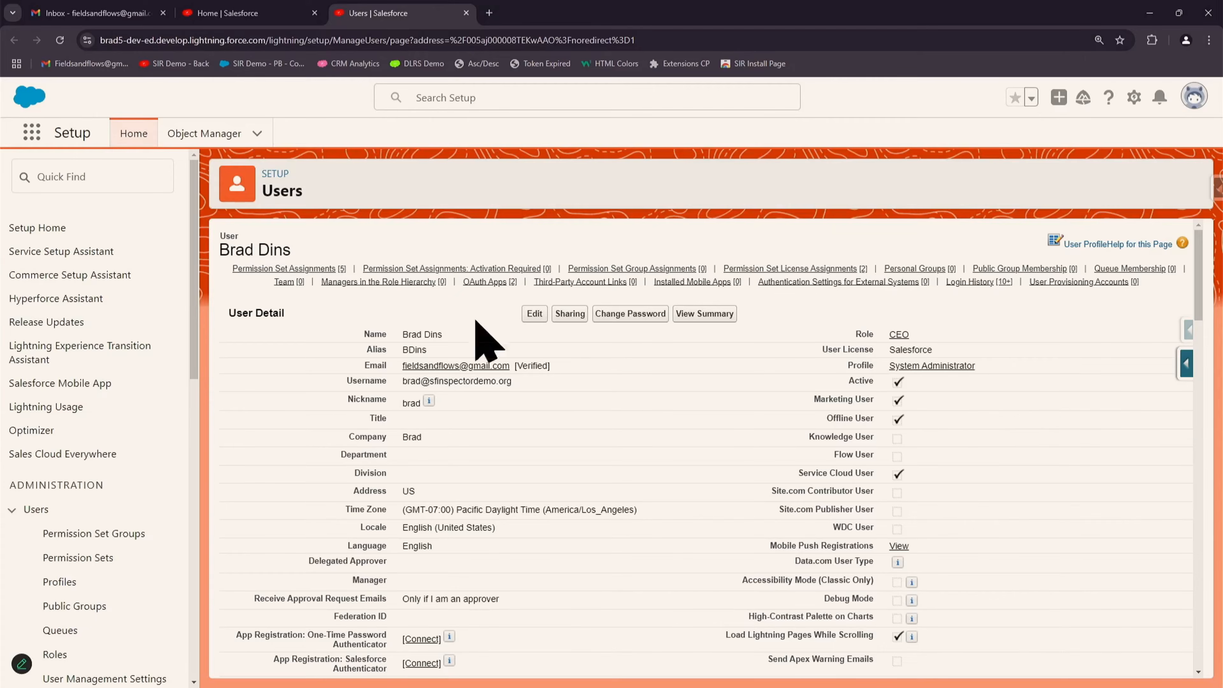
pyautogui.moveTo(310, 269)
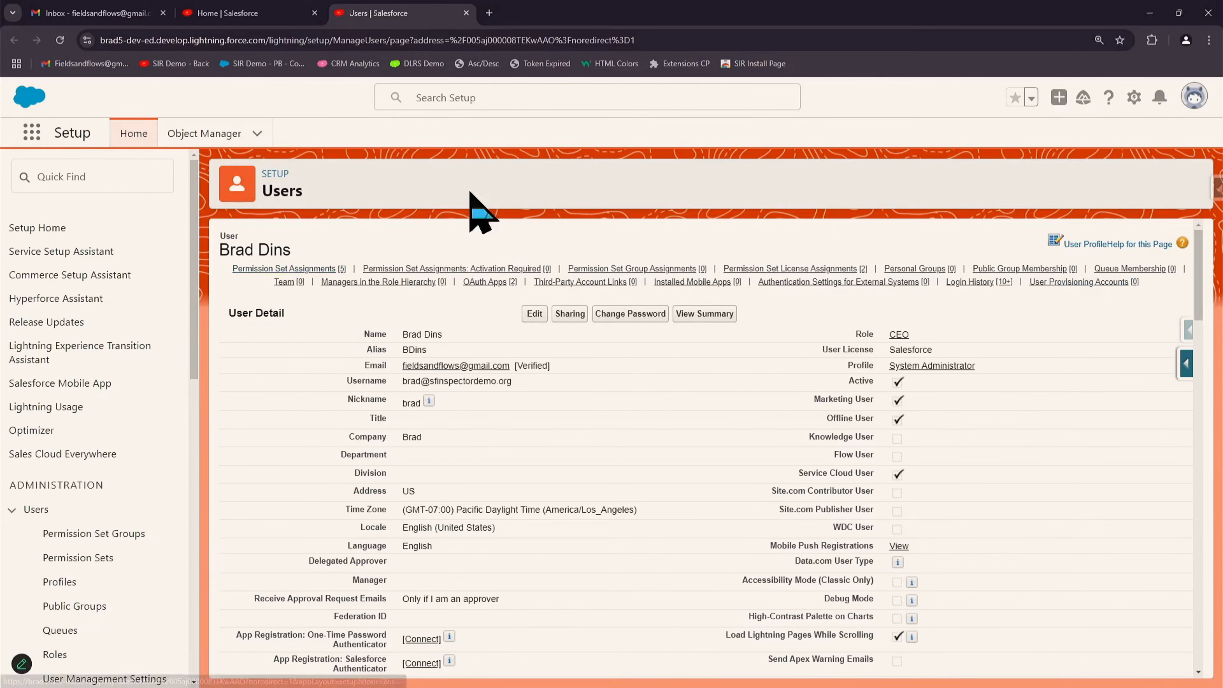
pyautogui.moveTo(580, 283)
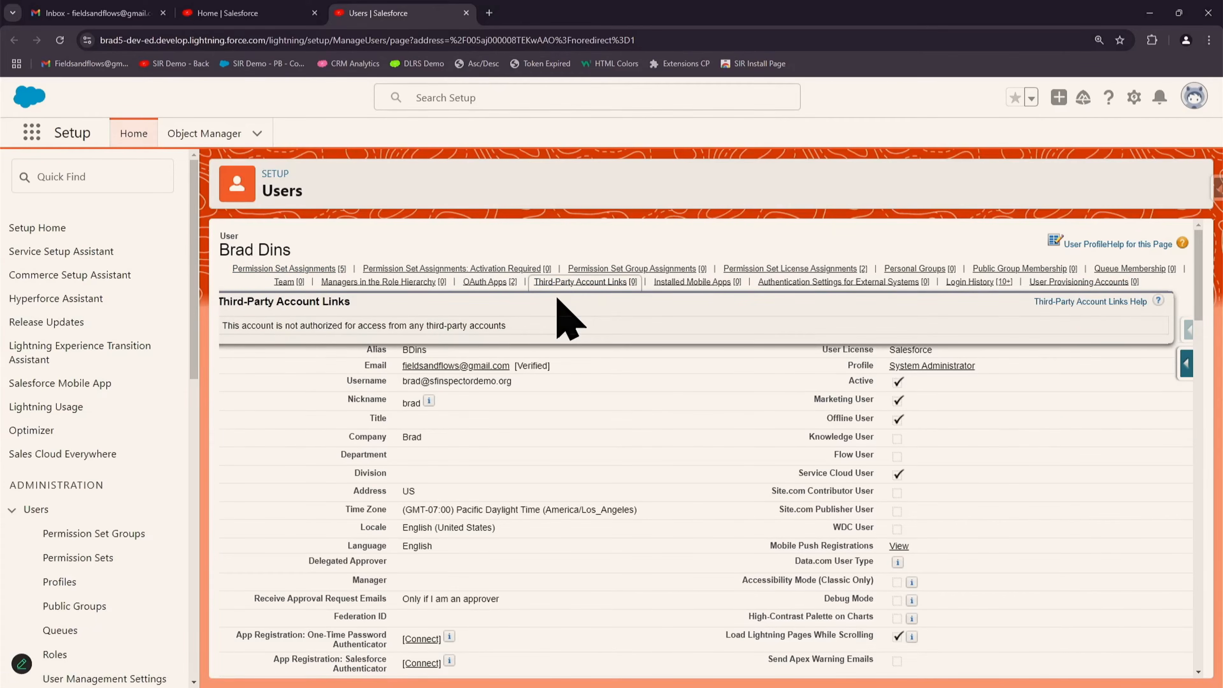
pyautogui.hotkey('ctrl', 'w')
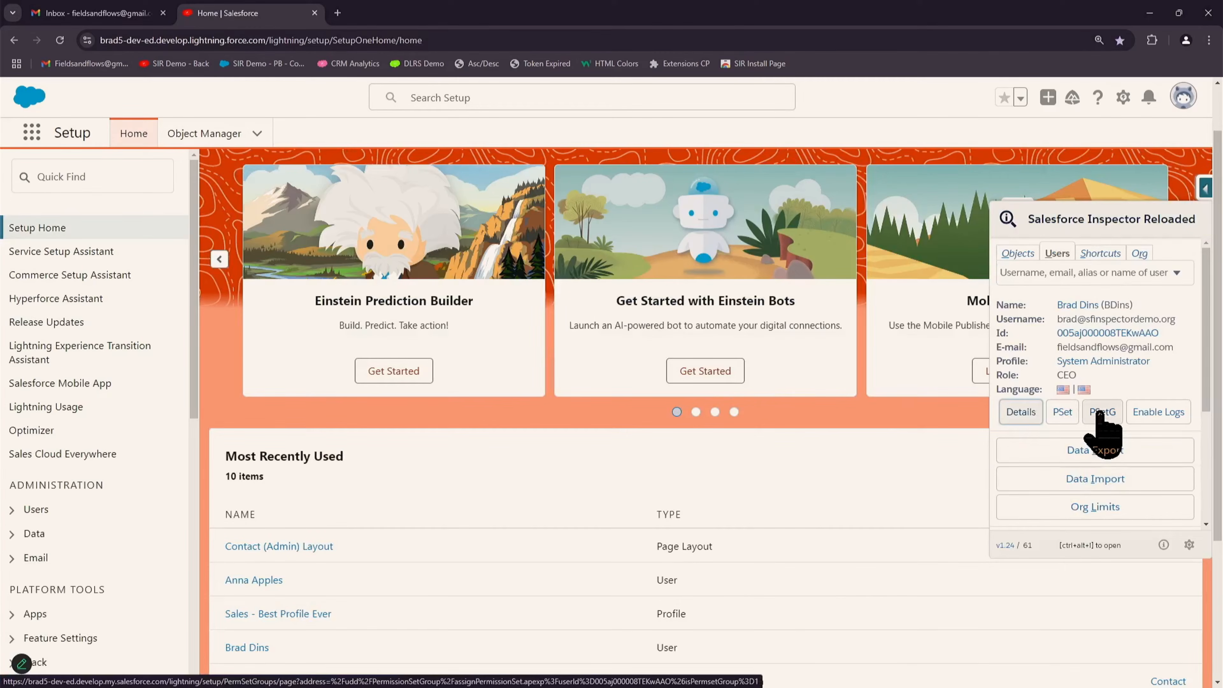
# - Find the user with the Sales - Best Profile Ever profile by name in the Inspector and enable debug logs for that user
pyautogui.click(1055, 271)
pyautogui.write('Ann')
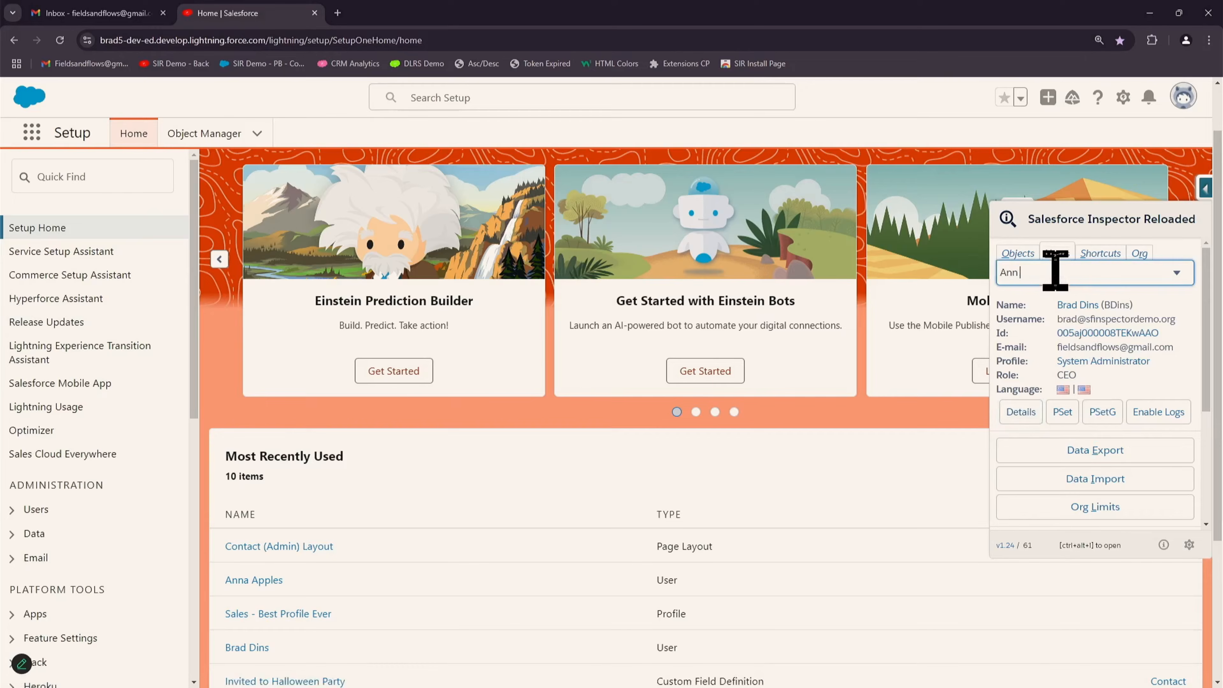
pyautogui.write('a apples')
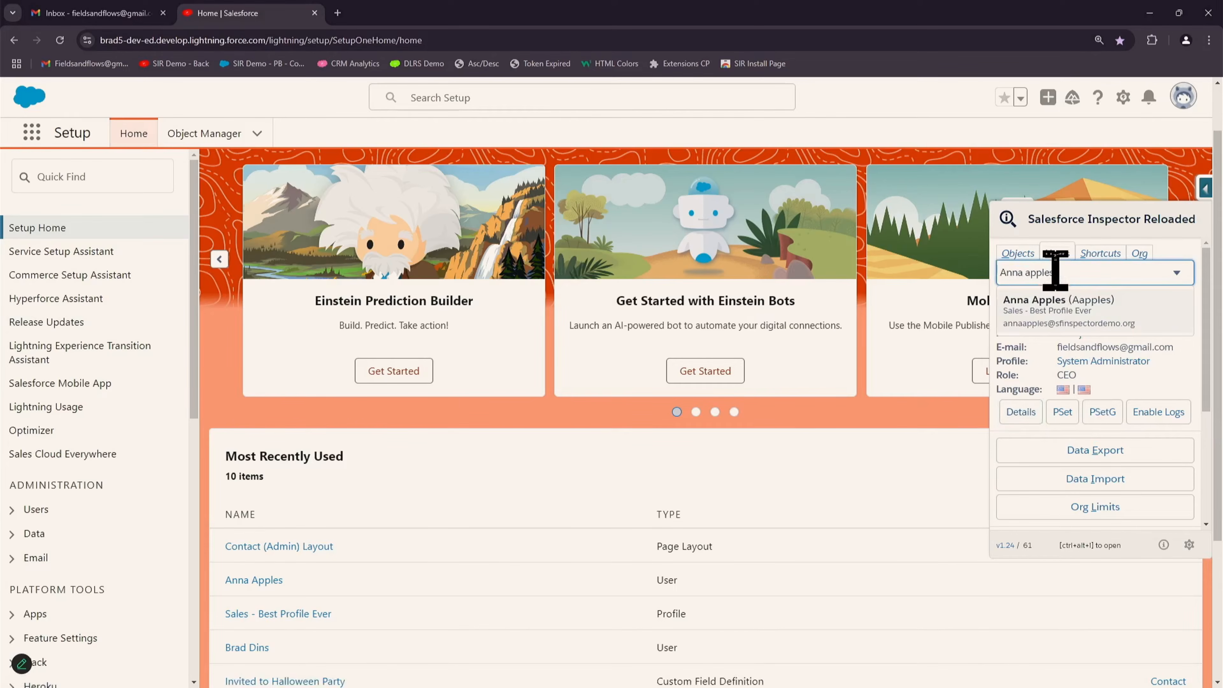
pyautogui.click(1069, 312)
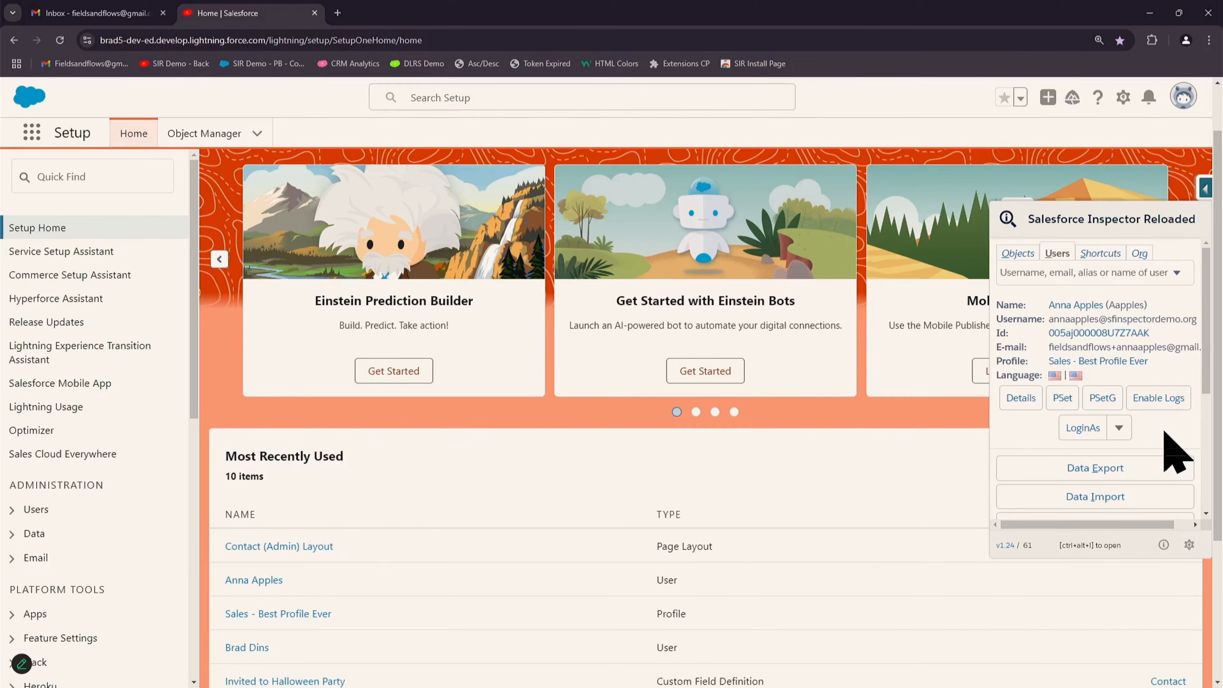
pyautogui.click(1158, 414)
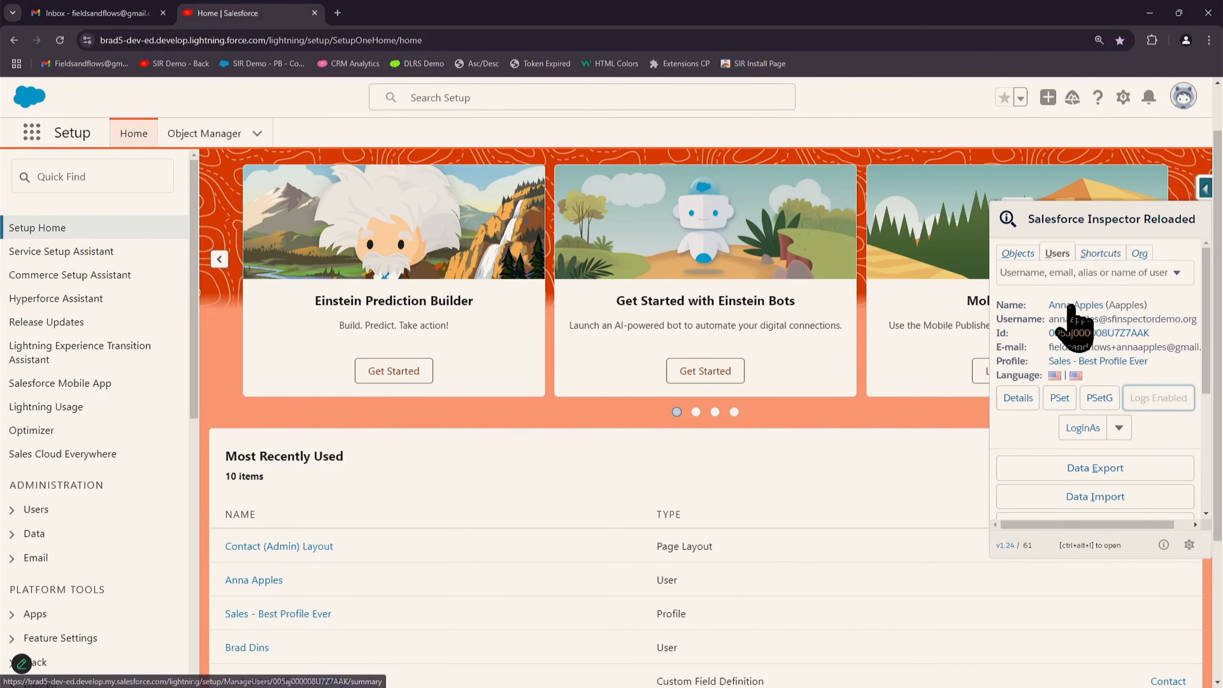
# - Log in as the selected user in the regular window rather than incognito and open the Sales app
pyautogui.moveTo(1088, 434)
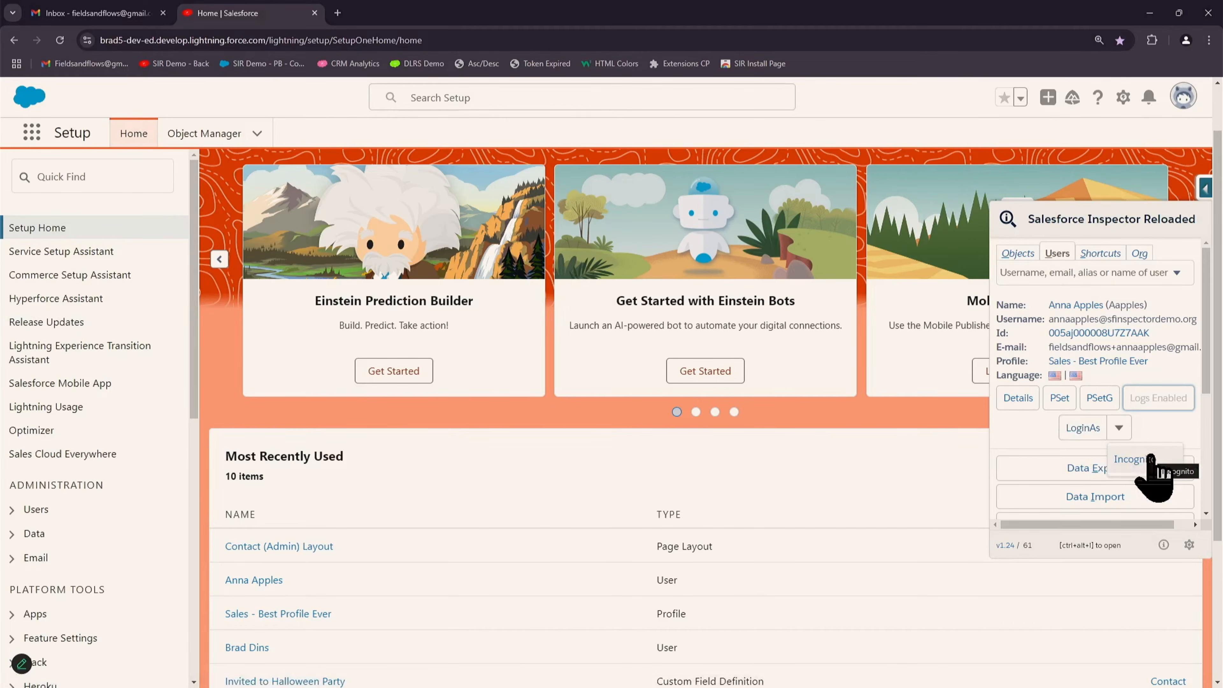
pyautogui.click(1086, 426)
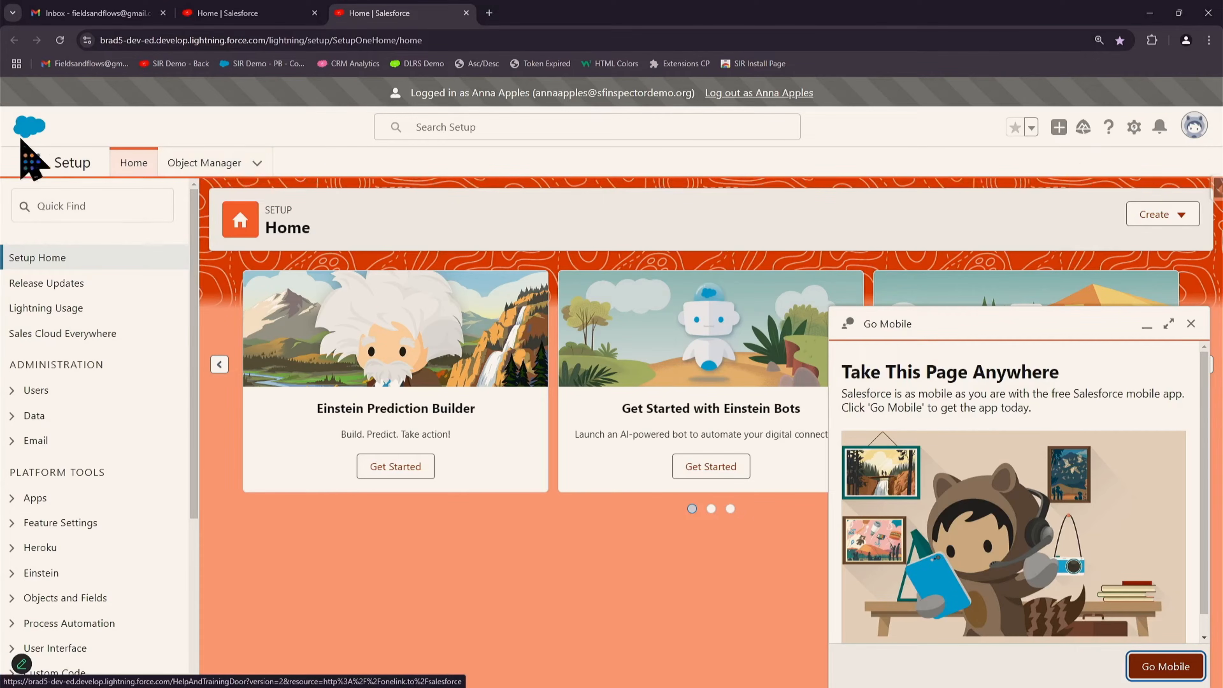
pyautogui.click(31, 163)
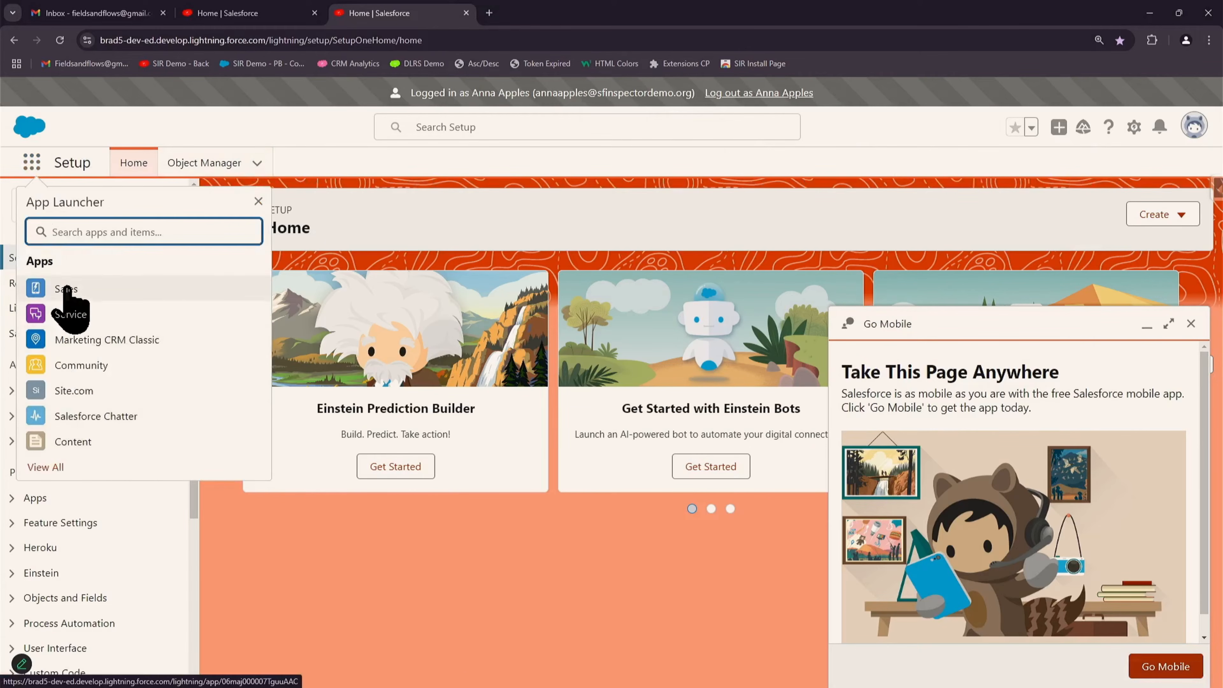
pyautogui.click(65, 289)
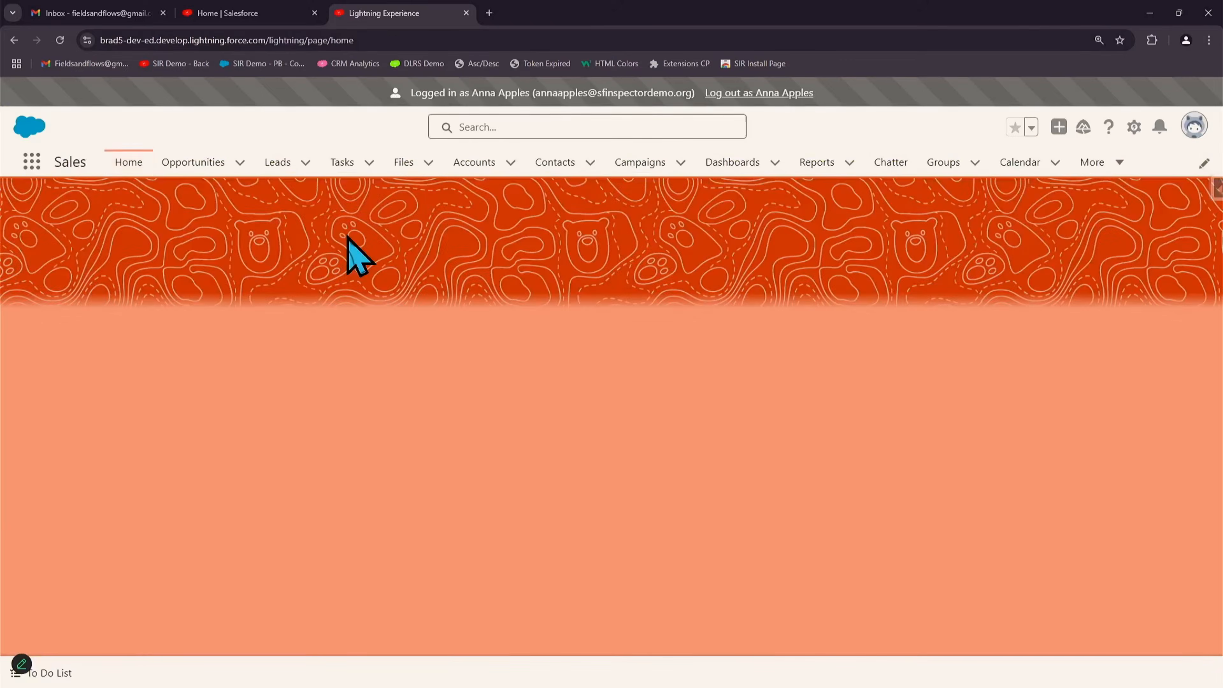
# - Open the Smith Brothers Roofing account from the recently viewed accounts and dismiss the Go Mobile prompt
pyautogui.click(482, 164)
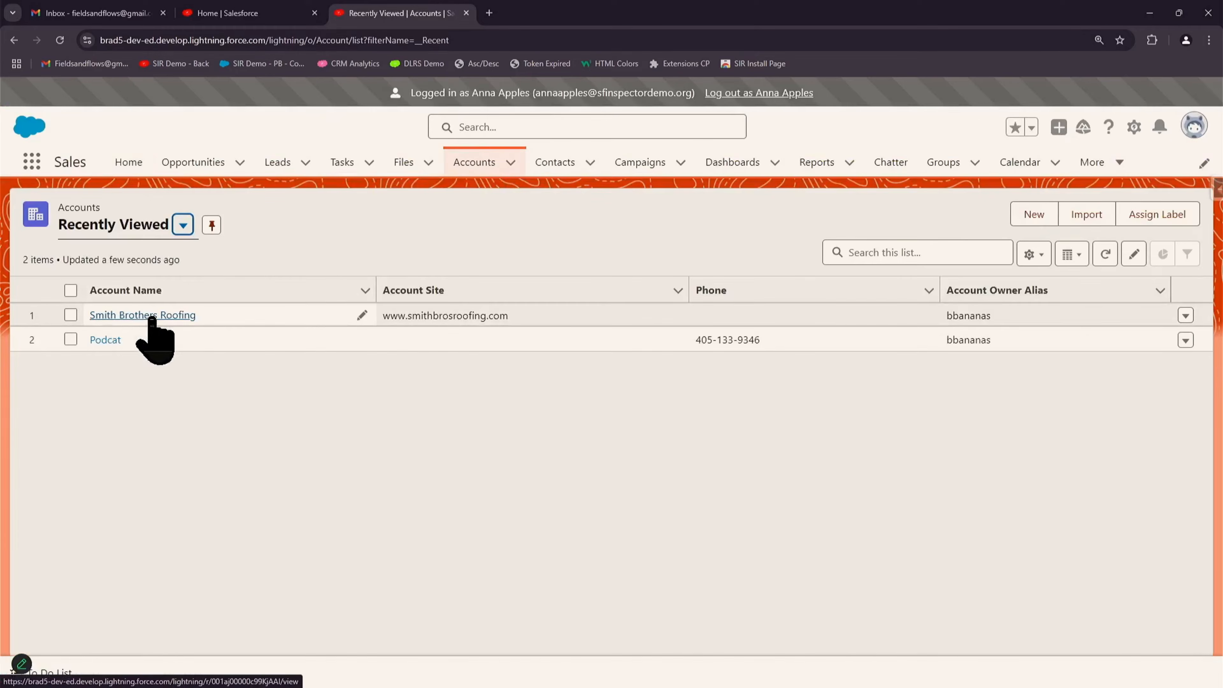
pyautogui.click(153, 318)
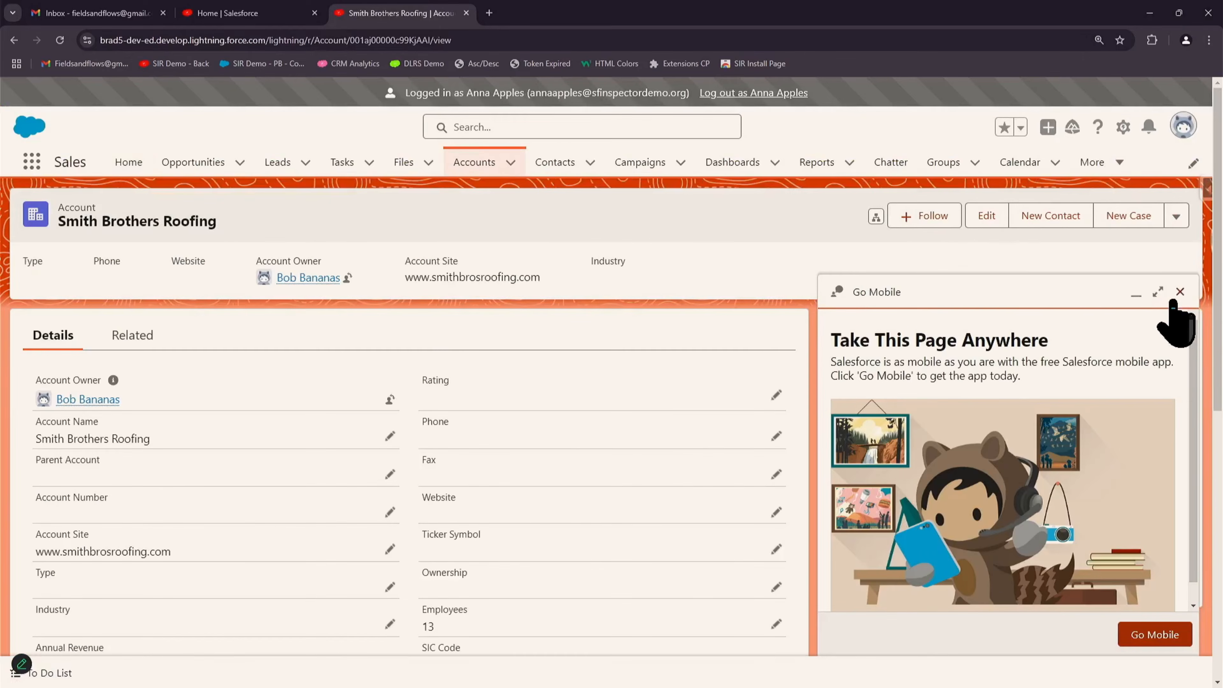
pyautogui.click(1179, 293)
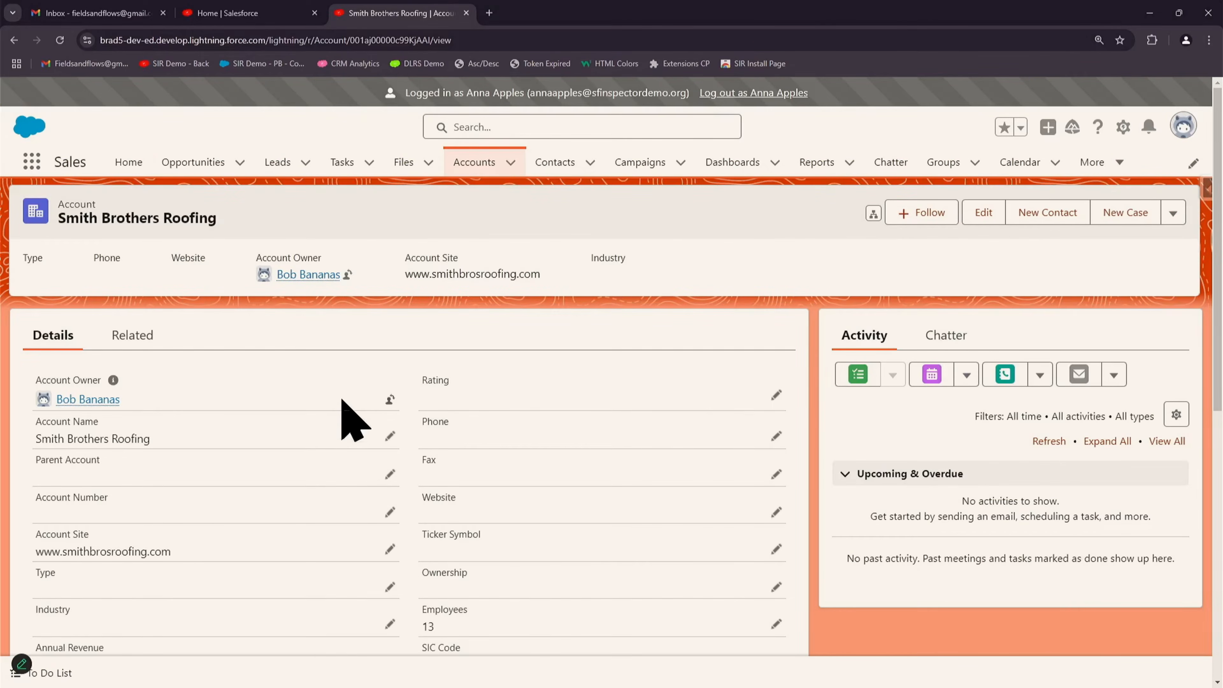
# - Enable Invite to Halloween Party on the Smith Brothers Roofing account and save the record
pyautogui.scroll(-3, 342, 404)
pyautogui.scroll(3, 346, 417)
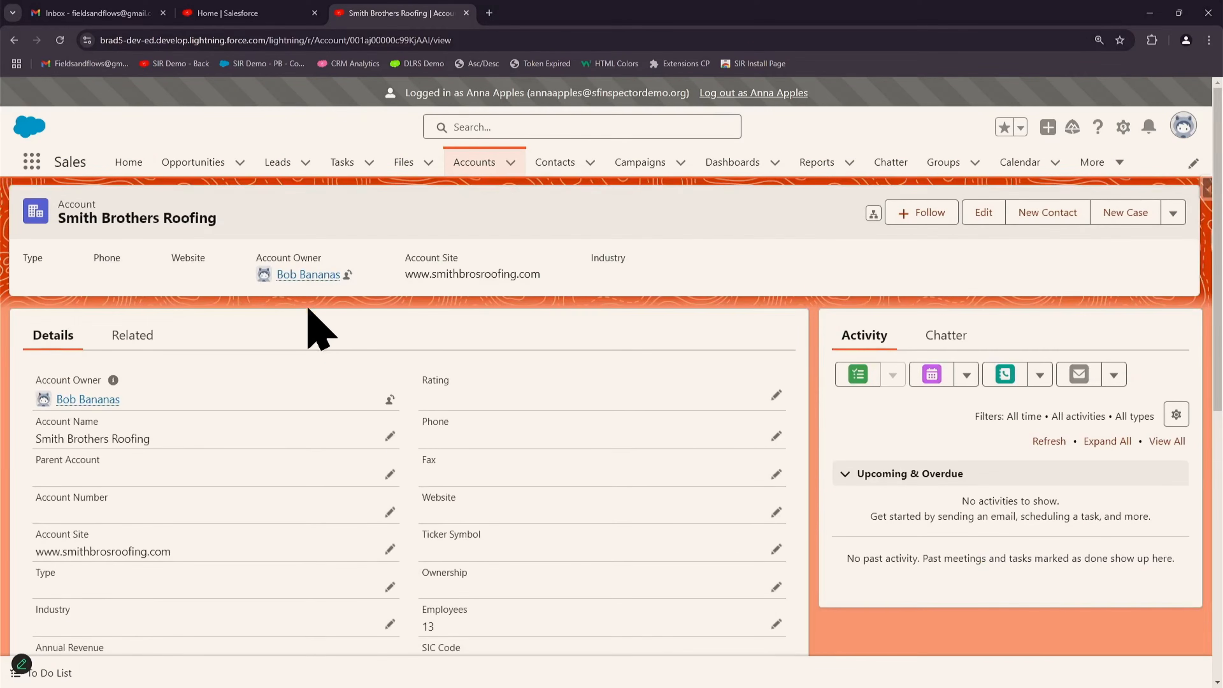
pyautogui.scroll(-3, 324, 340)
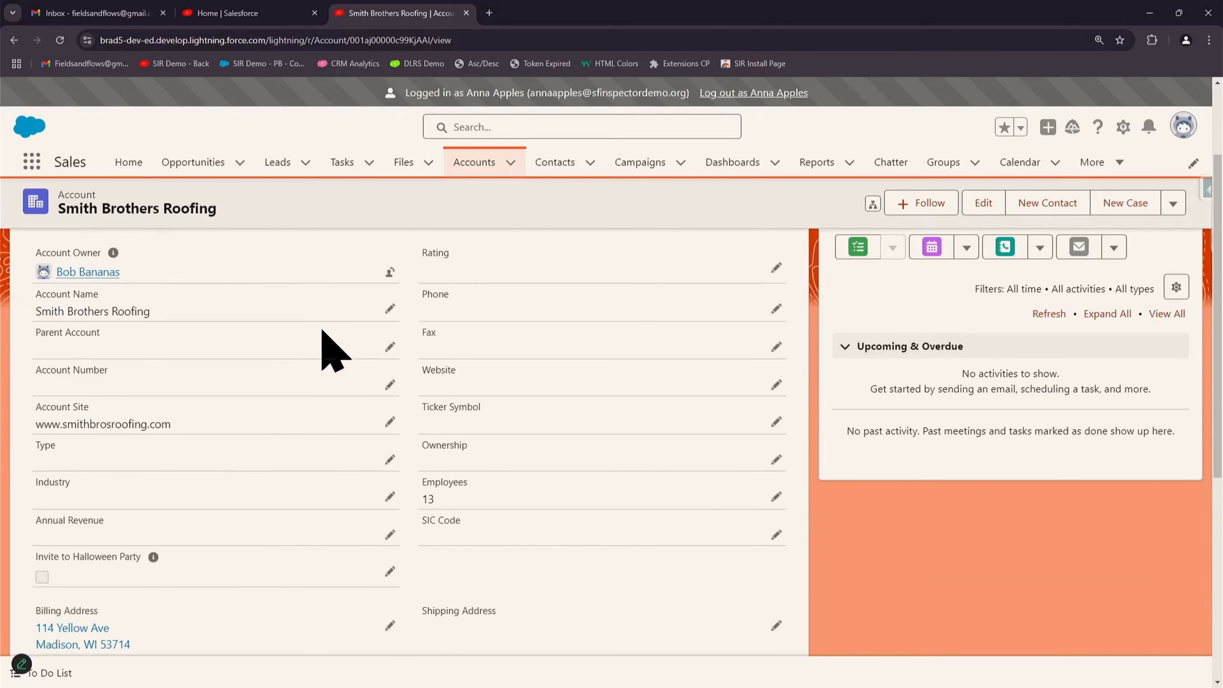
pyautogui.click(390, 571)
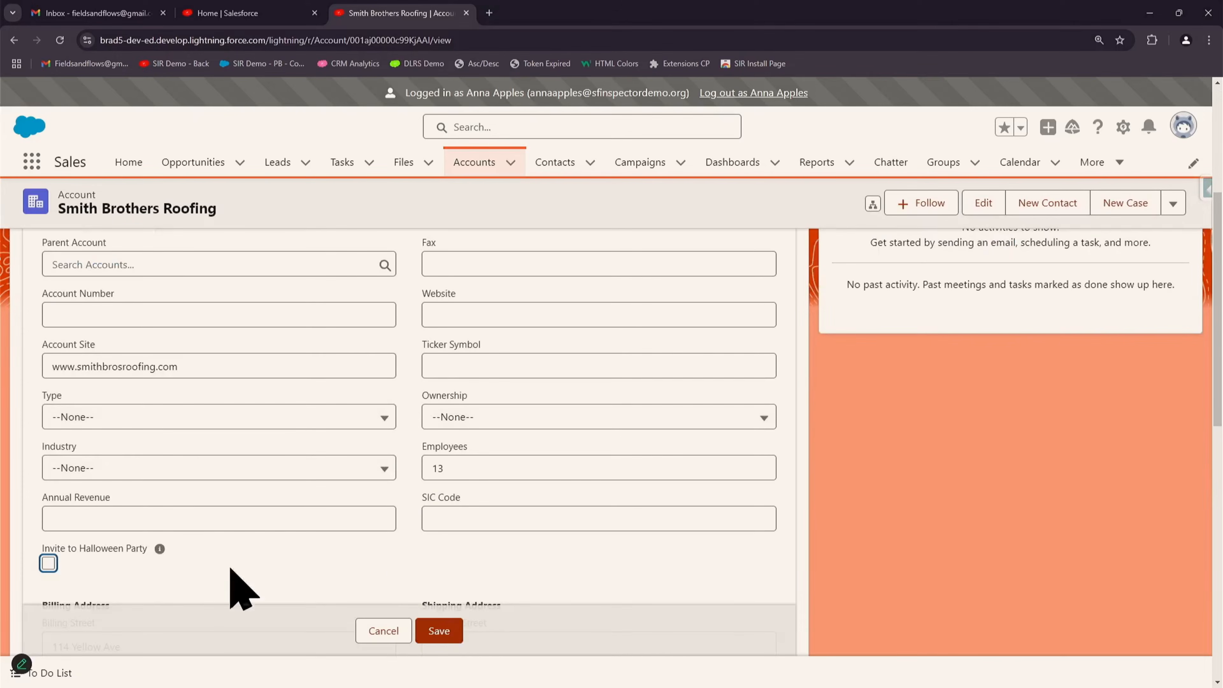
pyautogui.click(48, 563)
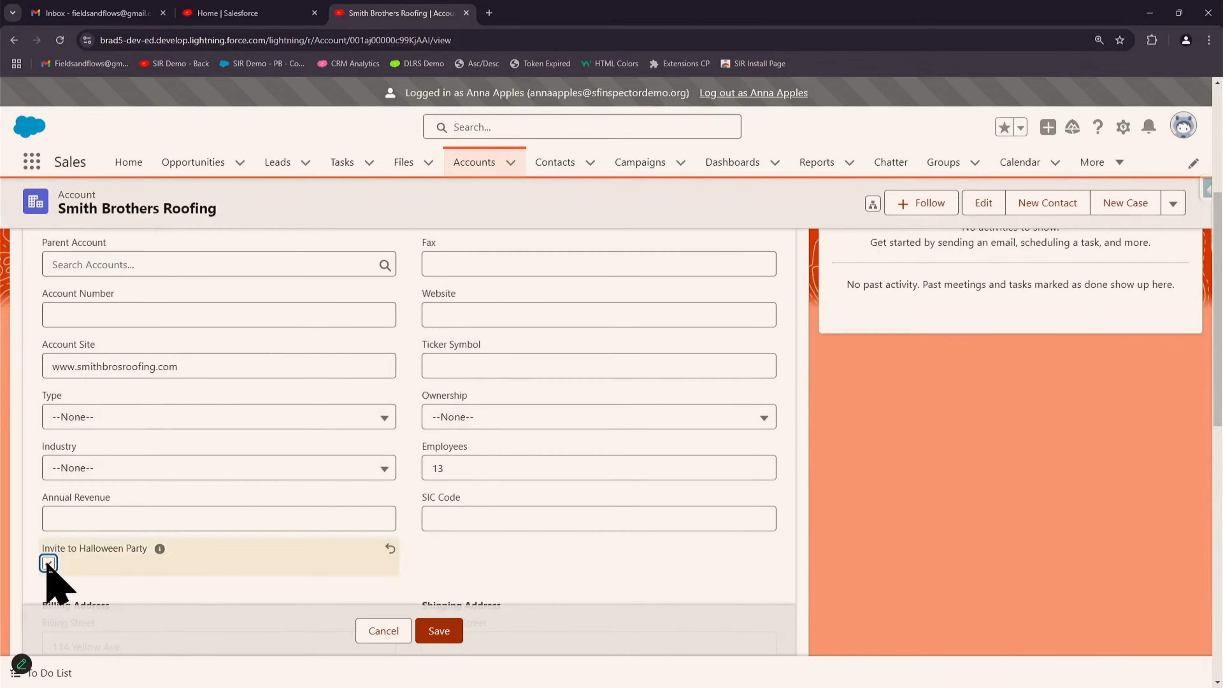
pyautogui.click(436, 636)
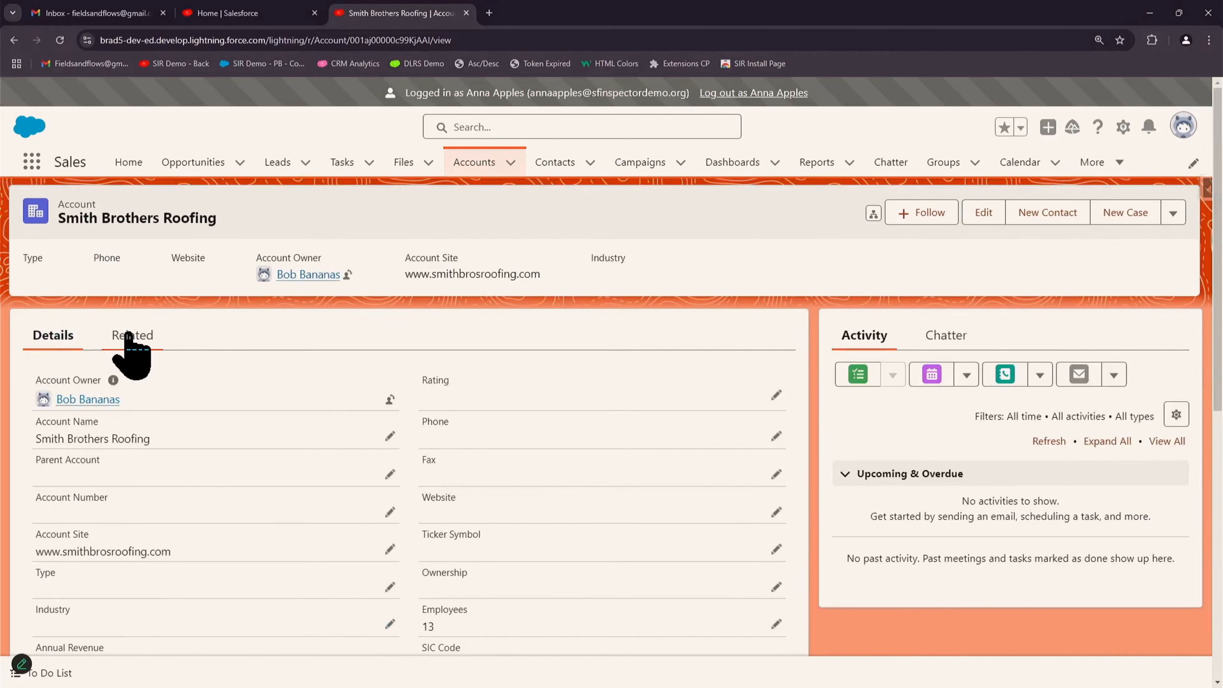
# - Open the first related contact of the account and check its Invited to Halloween Party field
pyautogui.click(131, 338)
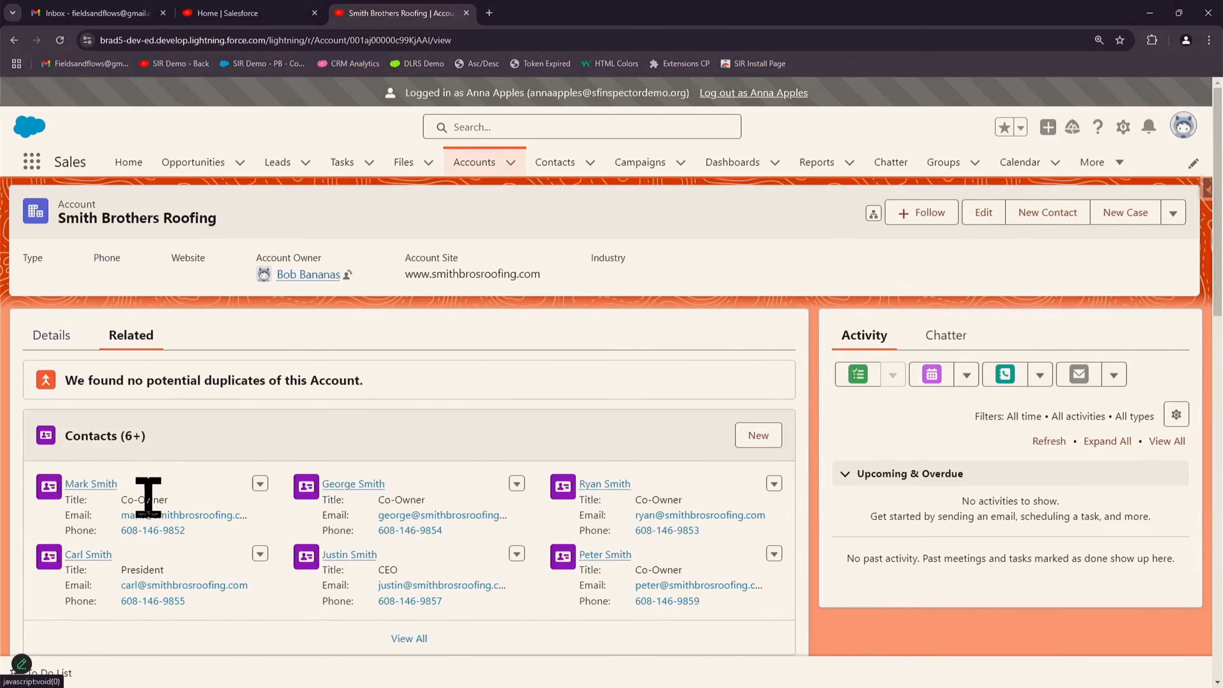
pyautogui.click(91, 485)
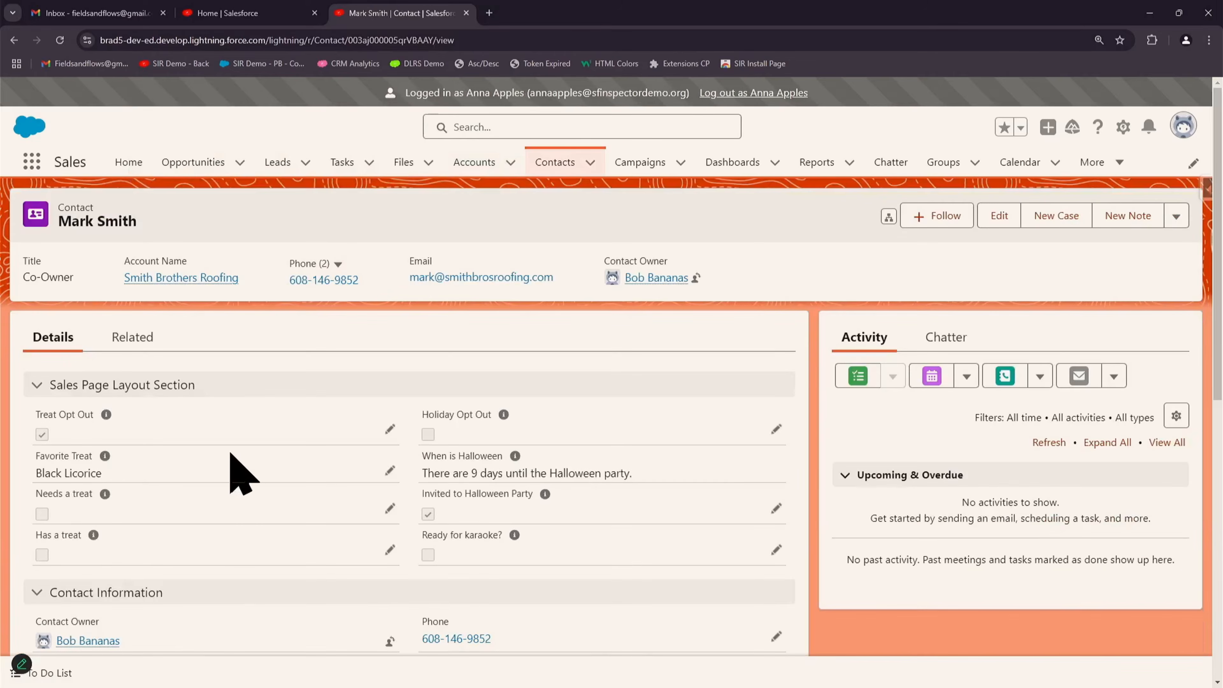
pyautogui.scroll(-2, 259, 463)
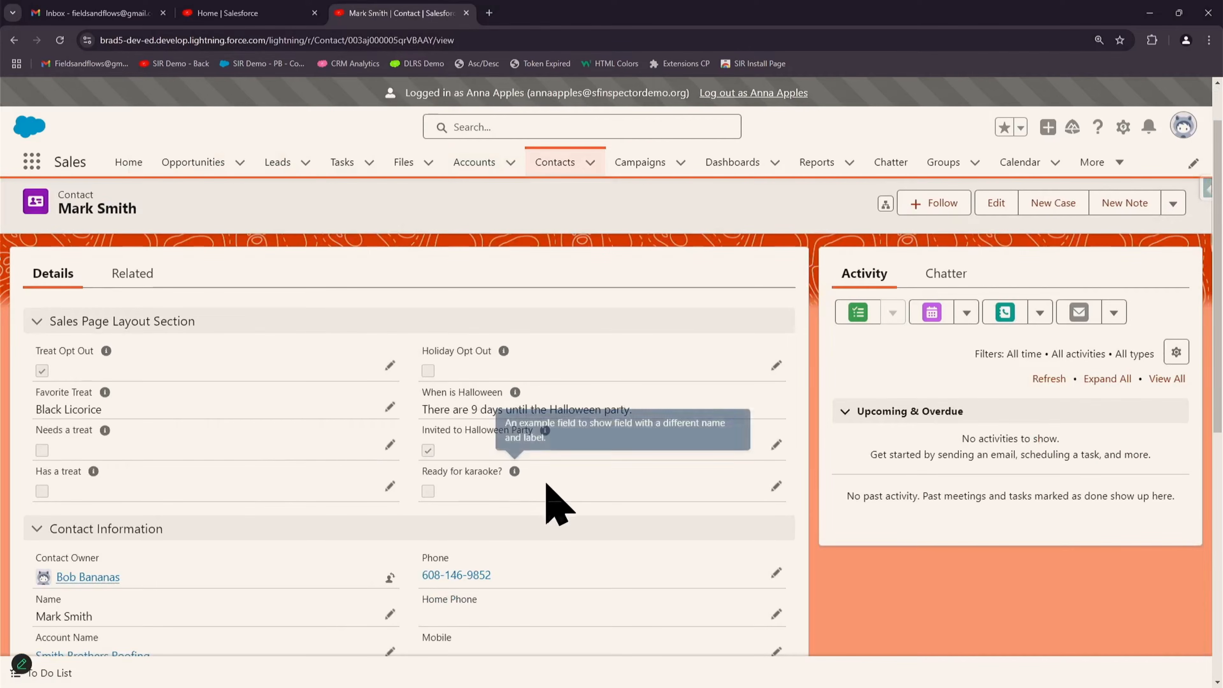
# - Log out of the impersonated user's session and log back in as the administrator with the prefilled credentials
pyautogui.click(754, 93)
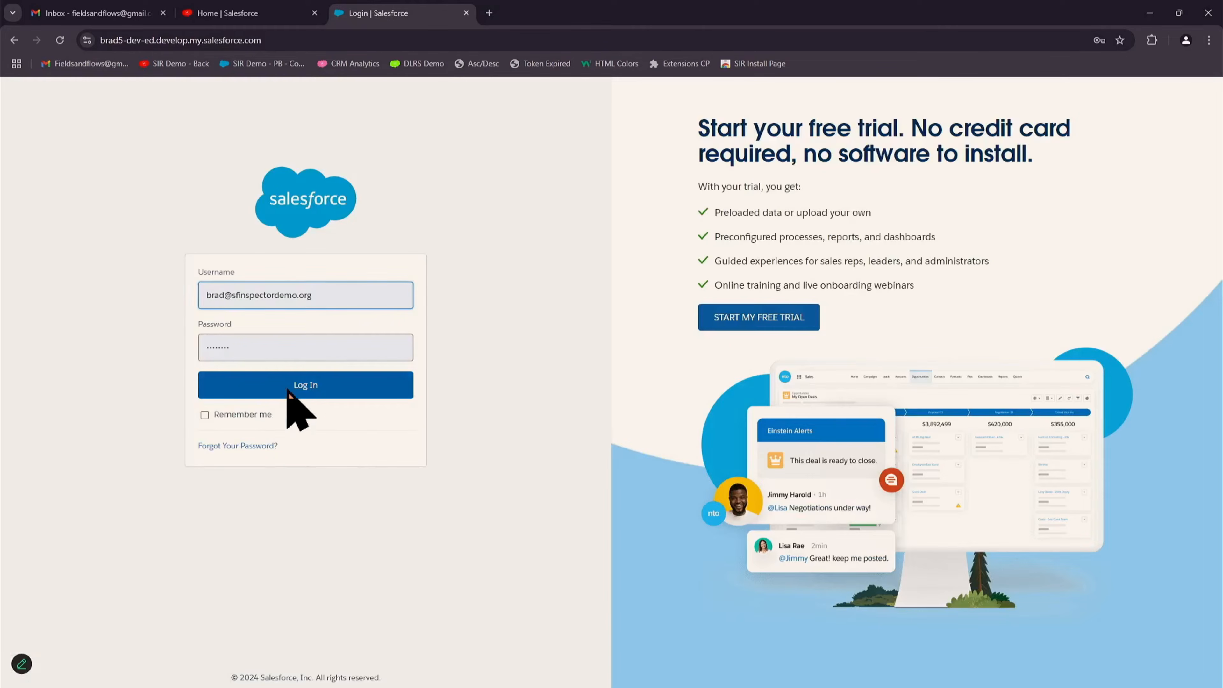
pyautogui.click(288, 393)
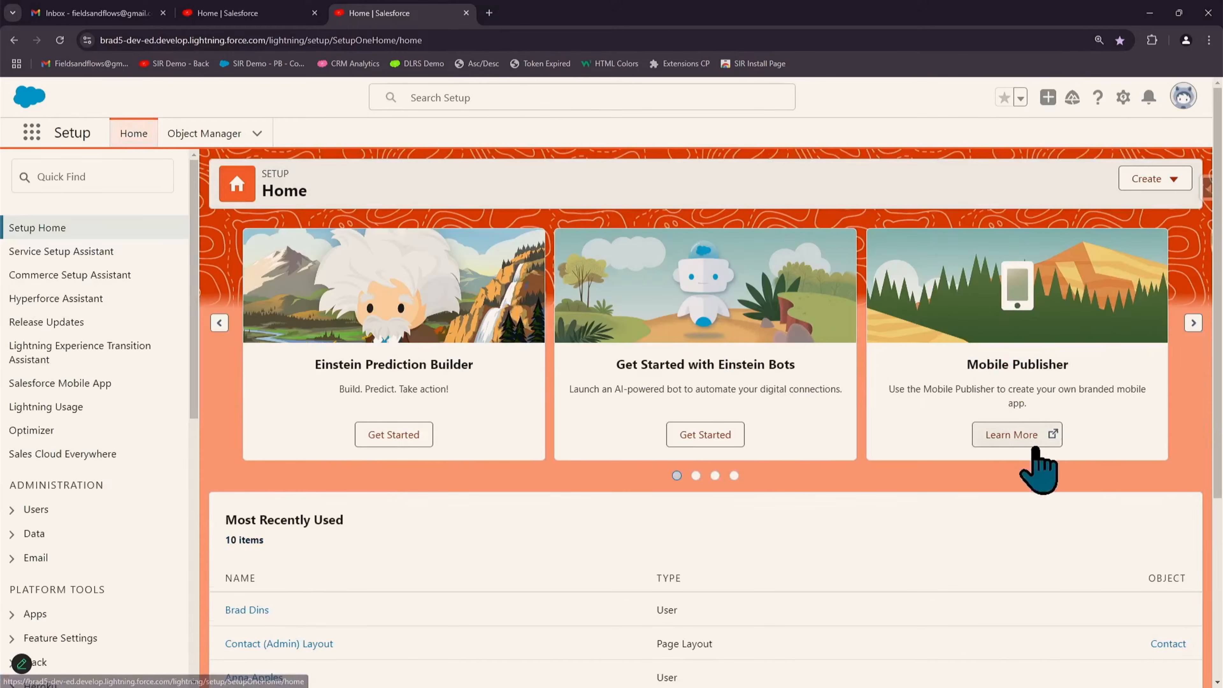
# - Search the Inspector shortcuts for "debug" and open the Debug Logs setup page
pyautogui.click(1206, 190)
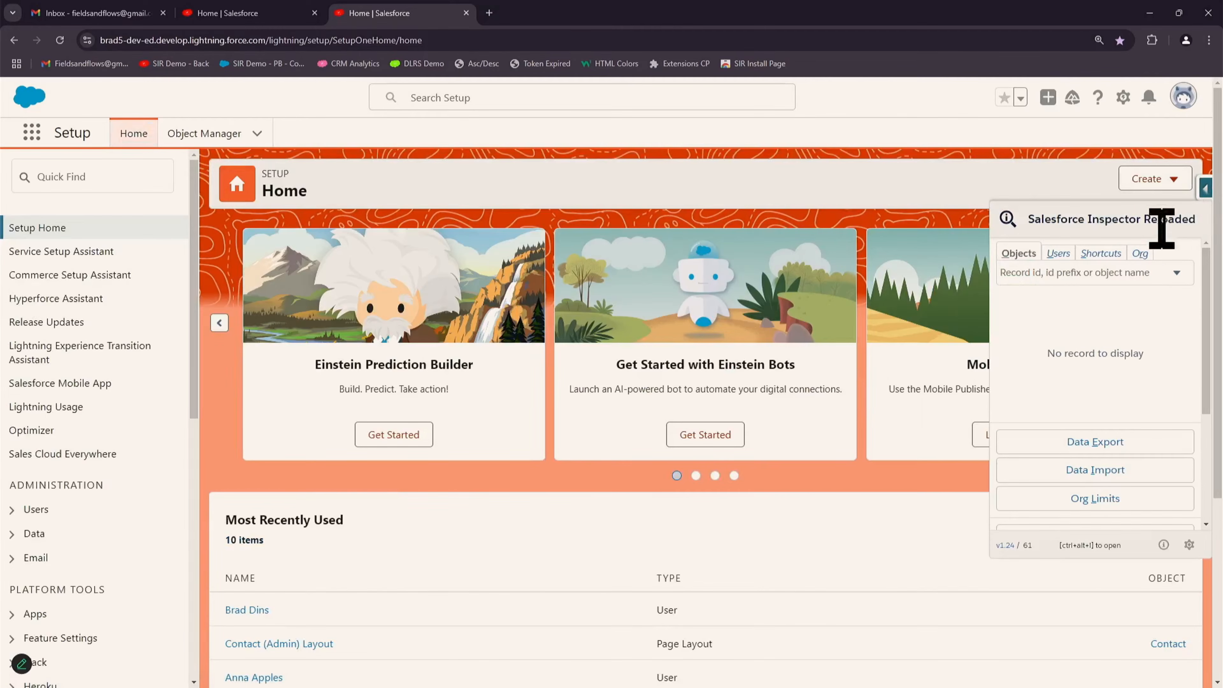
pyautogui.click(1101, 254)
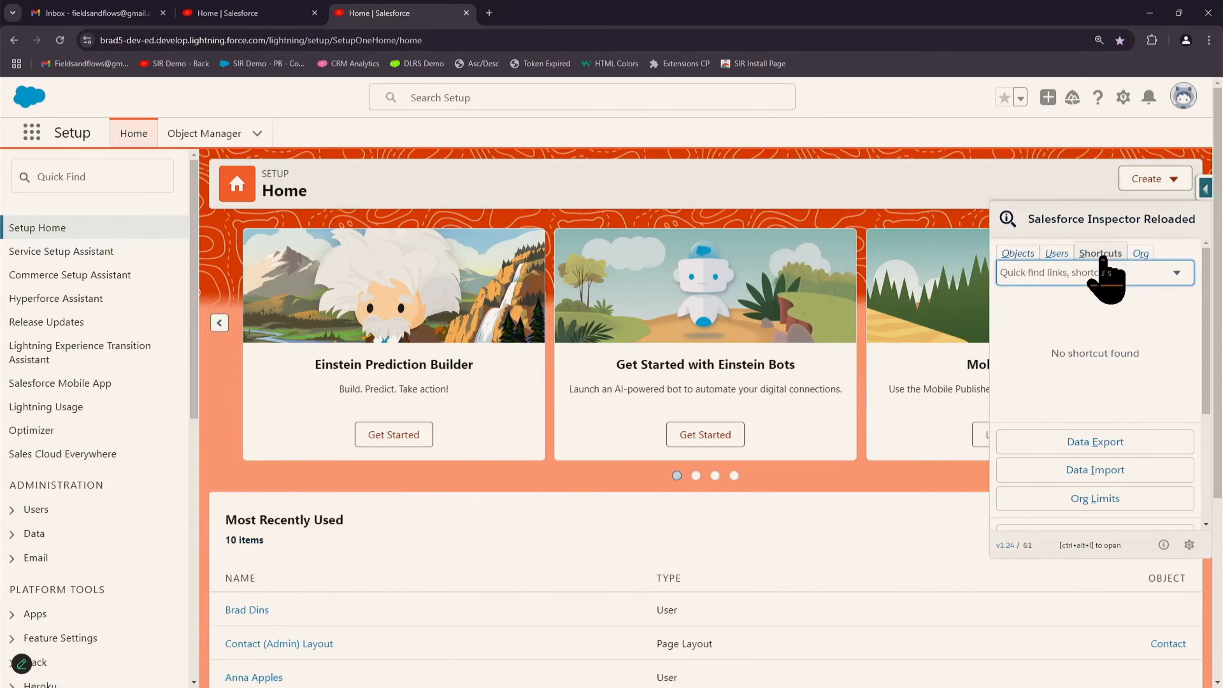
pyautogui.write('debug')
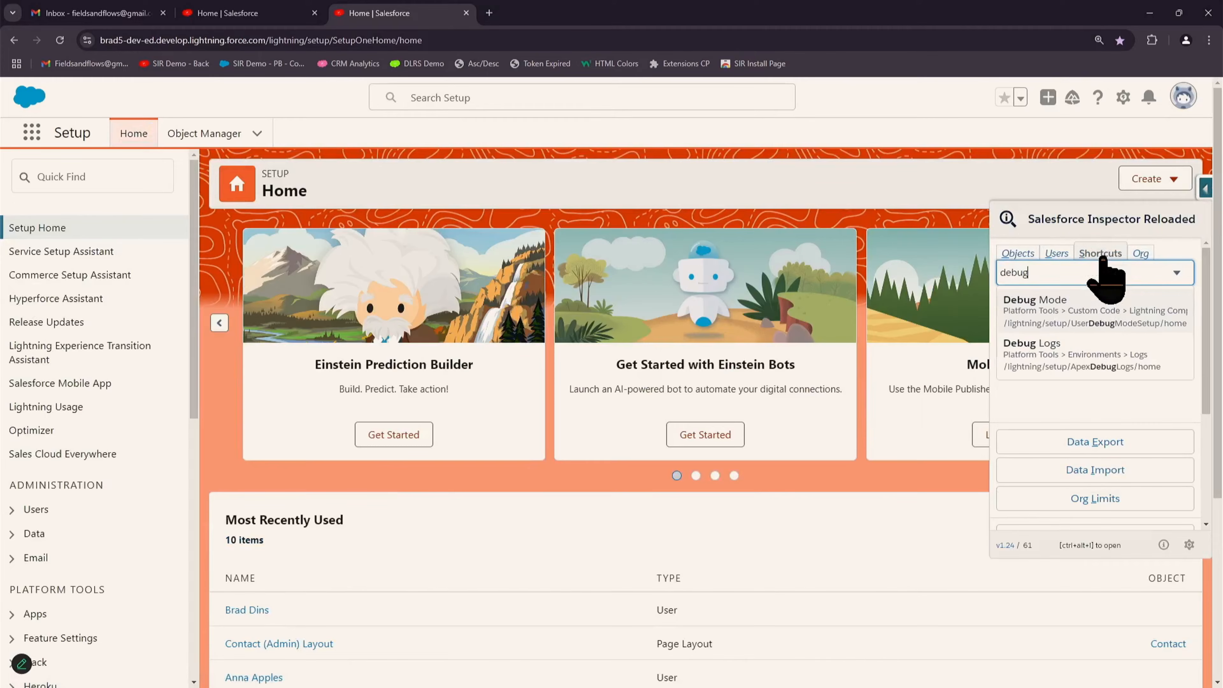
pyautogui.click(1050, 359)
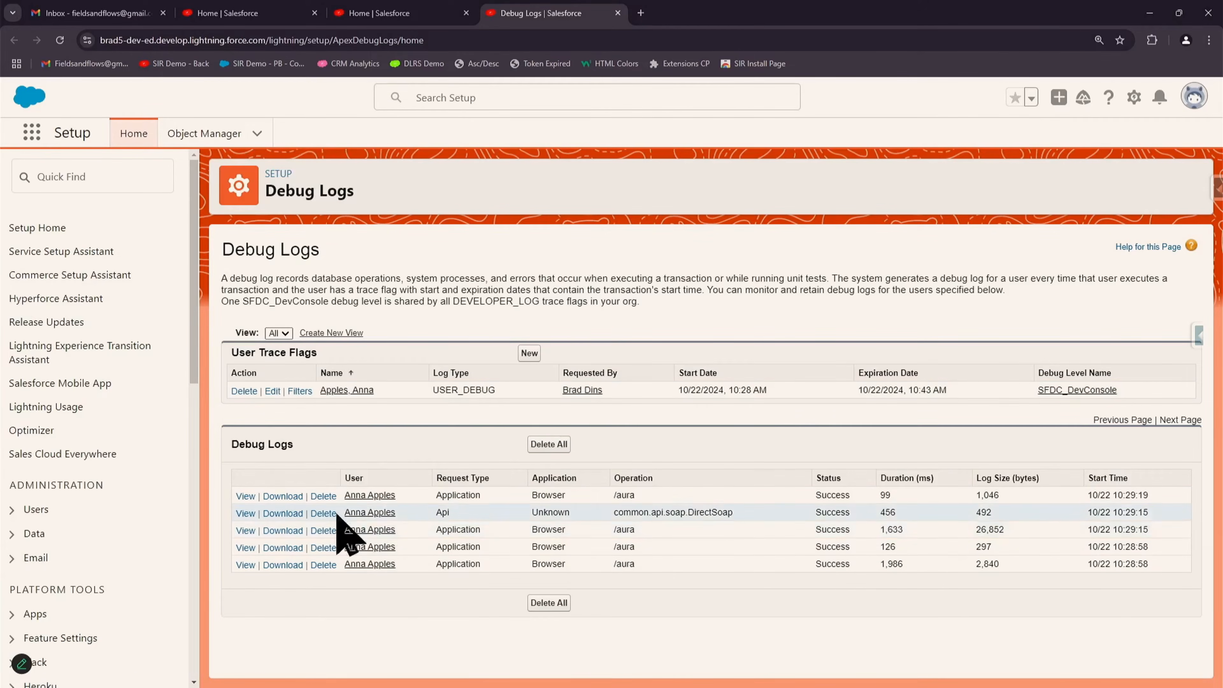
# - View the 26,852-byte debug log and highlight the entry for the Account - U - After Save flow interview
pyautogui.click(243, 530)
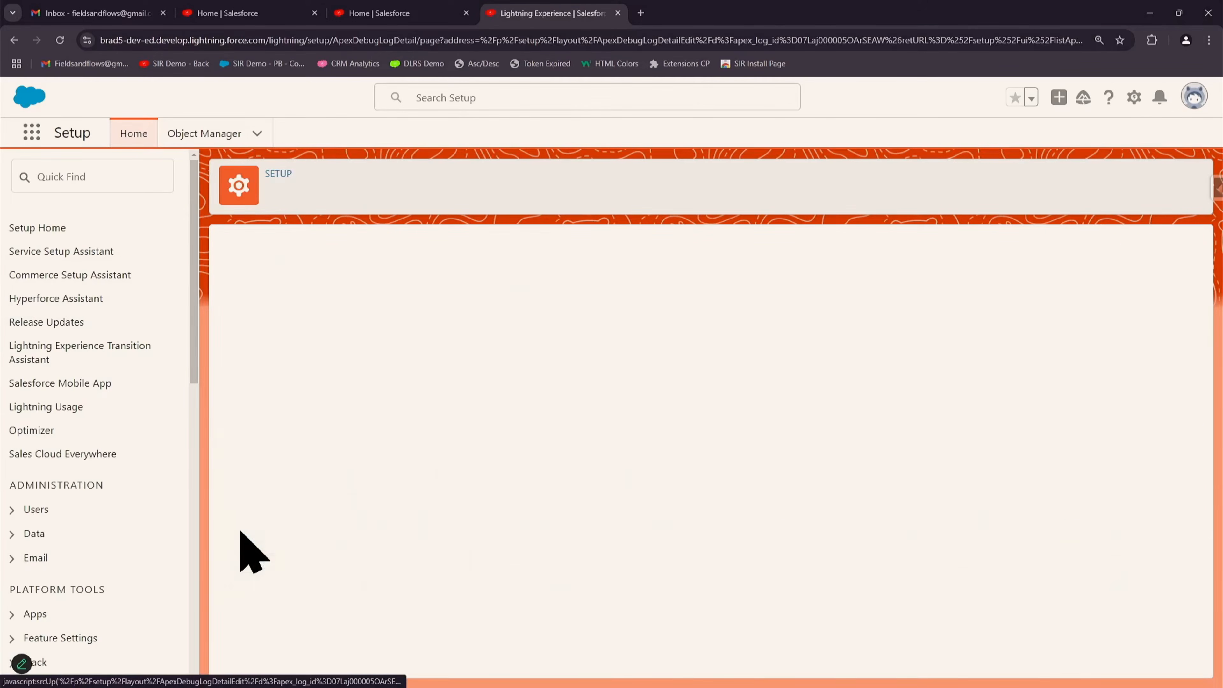
pyautogui.scroll(-5, 529, 527)
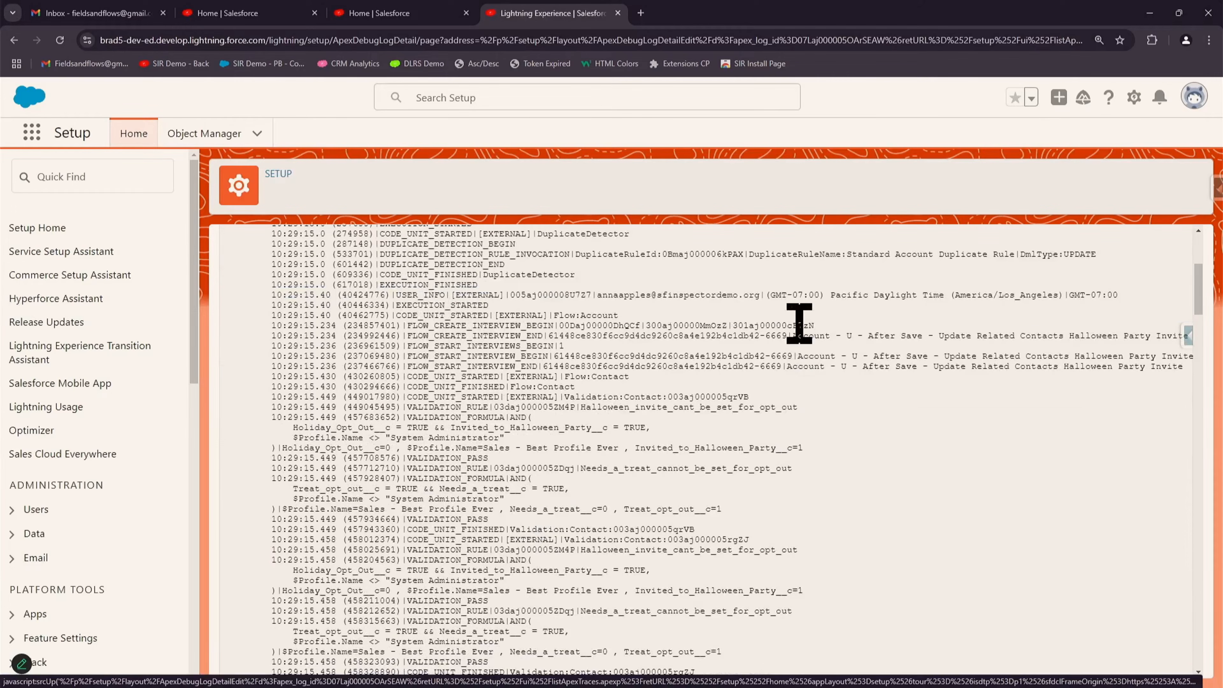
pyautogui.moveTo(797, 325); pyautogui.dragTo(1023, 335)
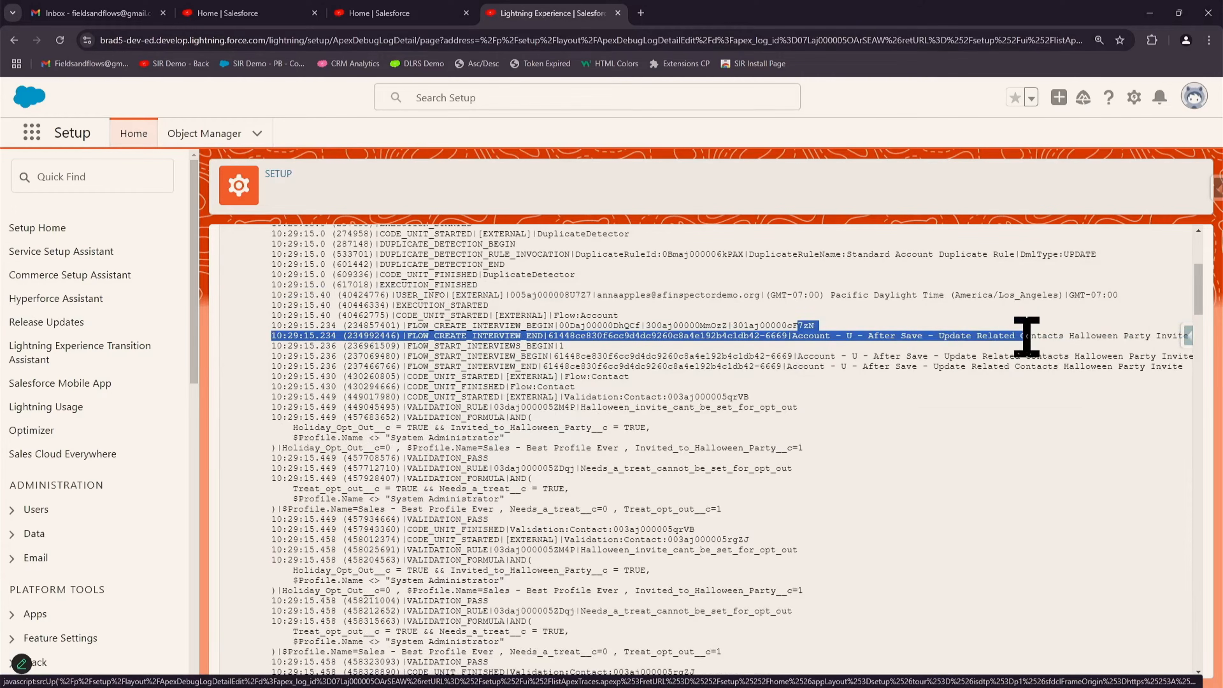
# - Examine the Halloween and treat validation rule entries in the debug log, and close the log's tab
pyautogui.scroll(-8, 1024, 357)
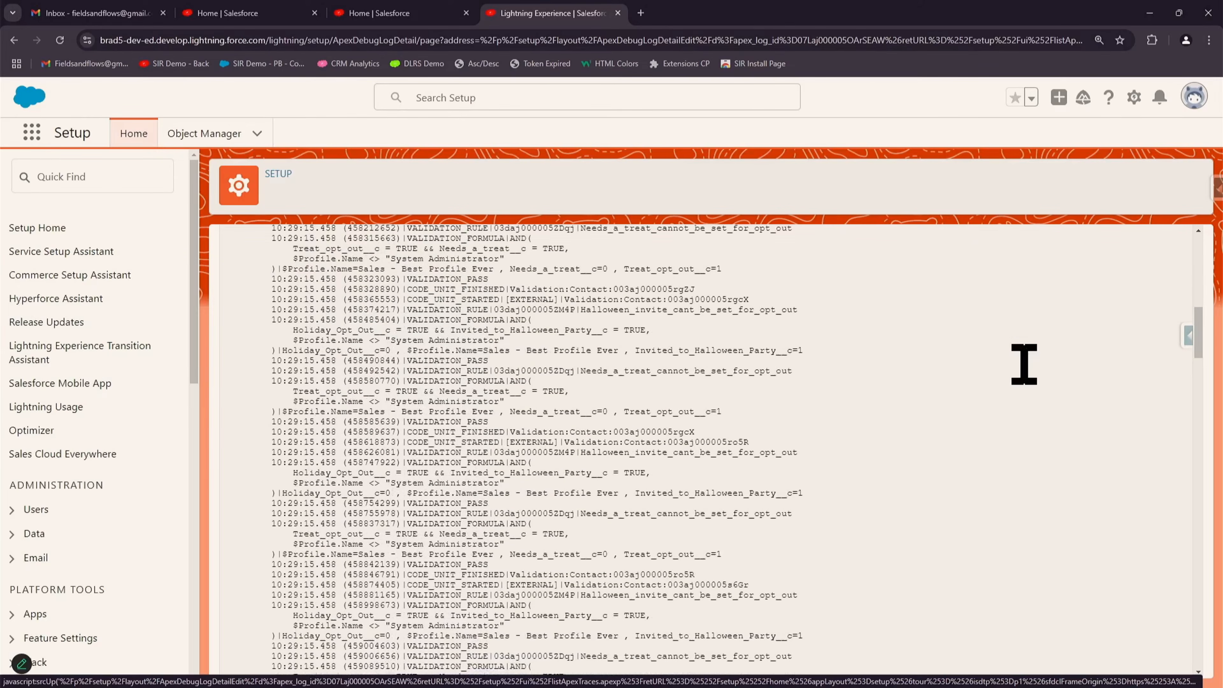
pyautogui.hotkey('ctrl', '+')
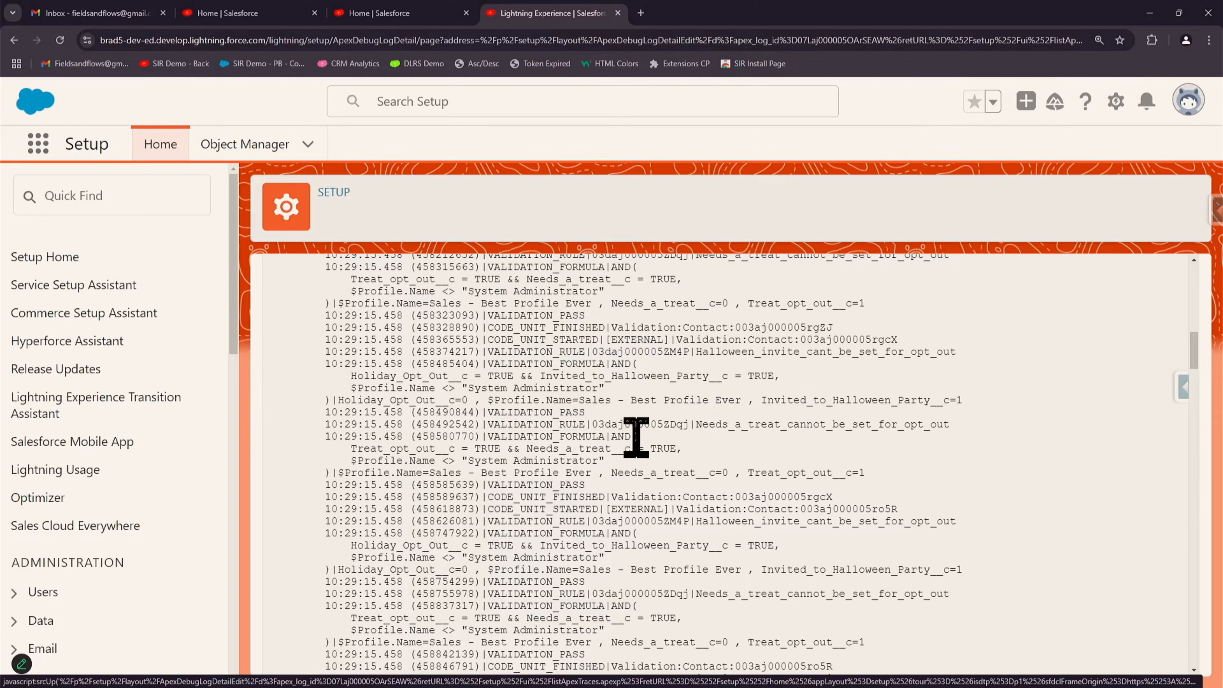
pyautogui.scroll(-7, 650, 477)
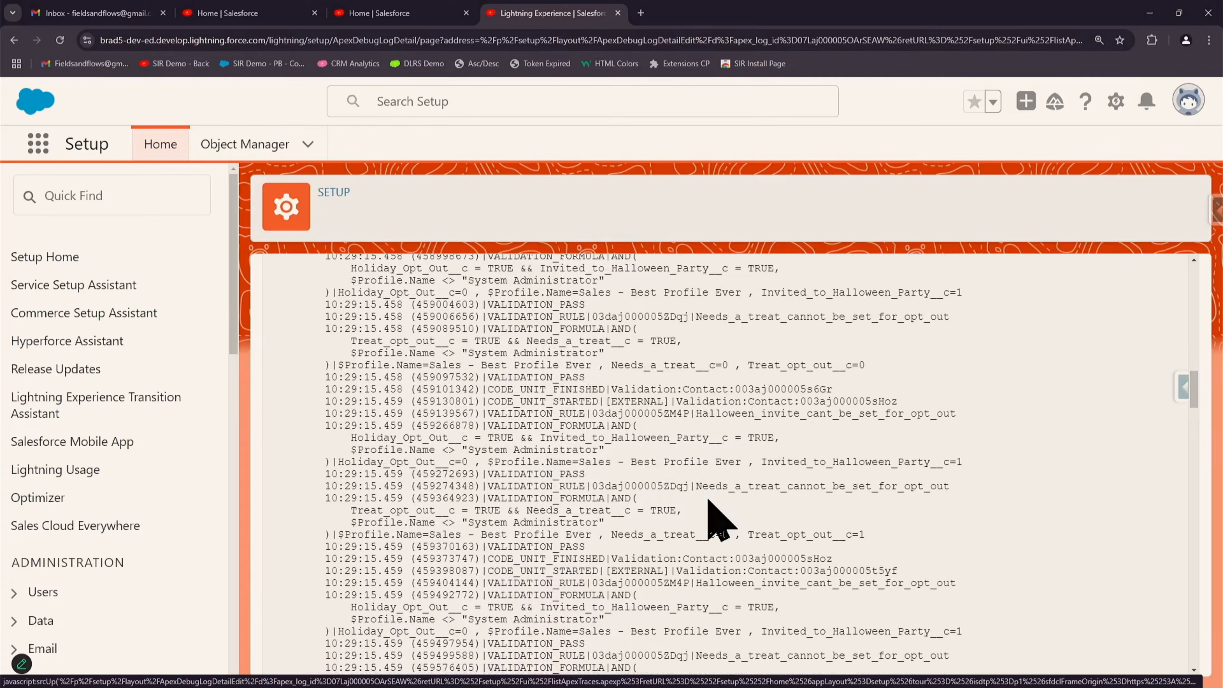
pyautogui.scroll(-1, 708, 509)
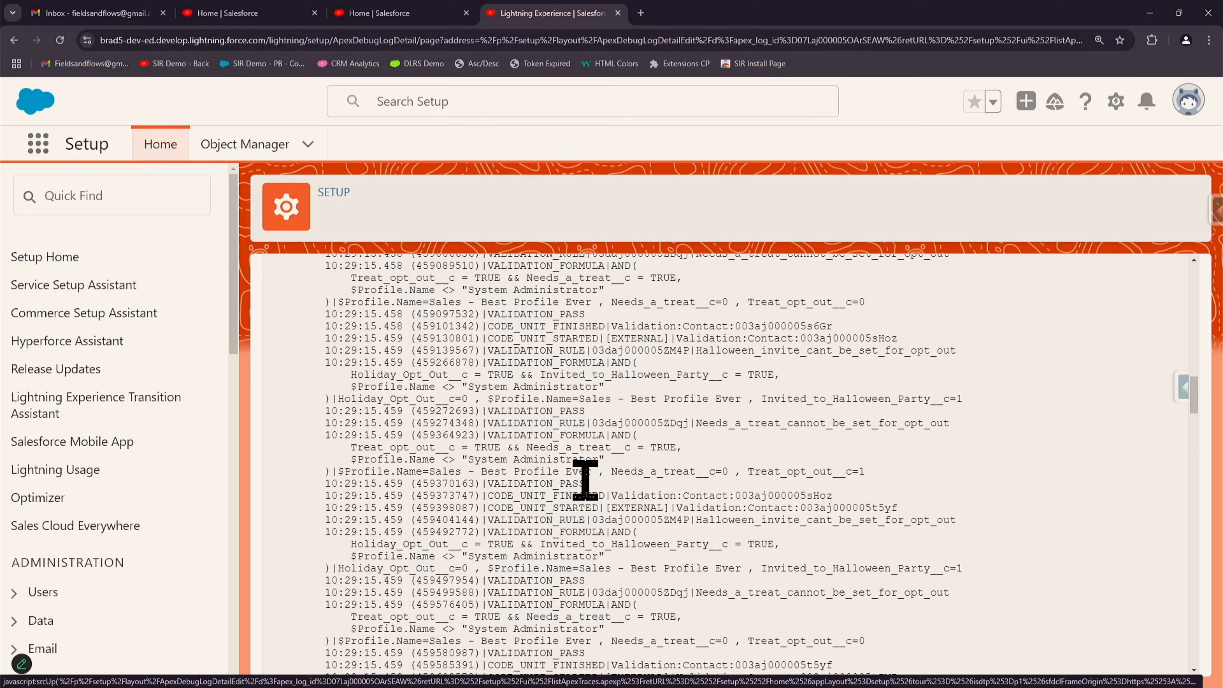
pyautogui.scroll(1, 603, 463)
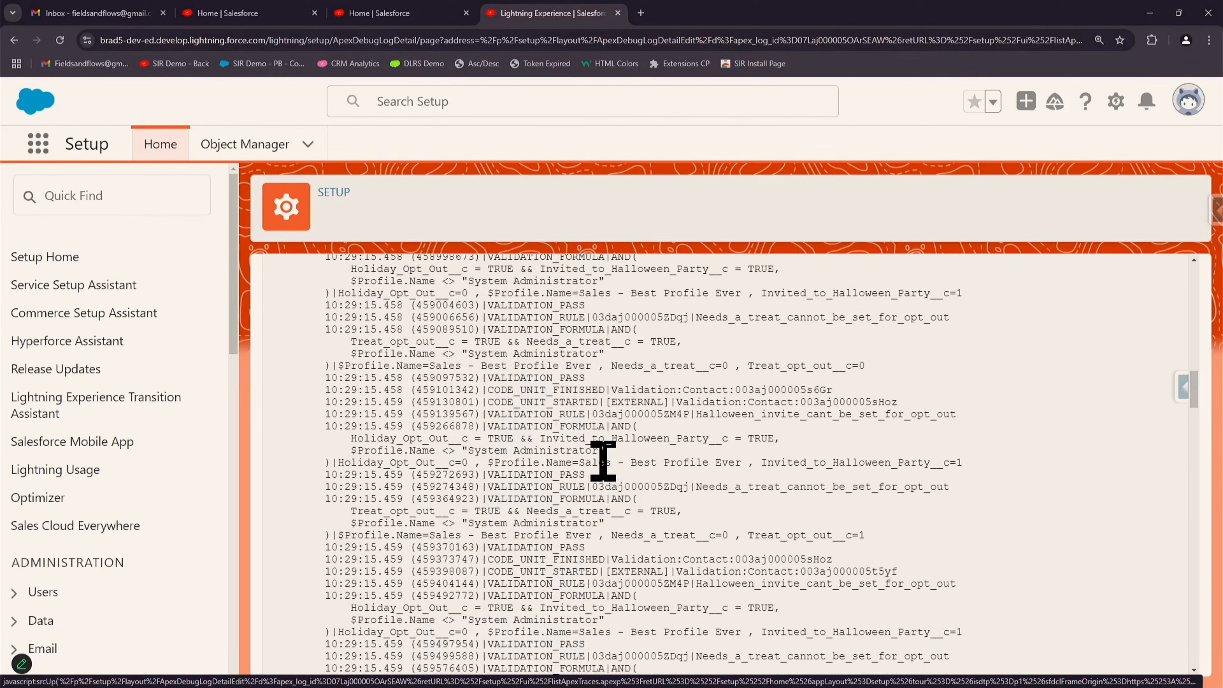
pyautogui.hotkey('ctrl', '+')
pyautogui.hotkey('ctrl', '-')
pyautogui.hotkey('ctrl', '-')
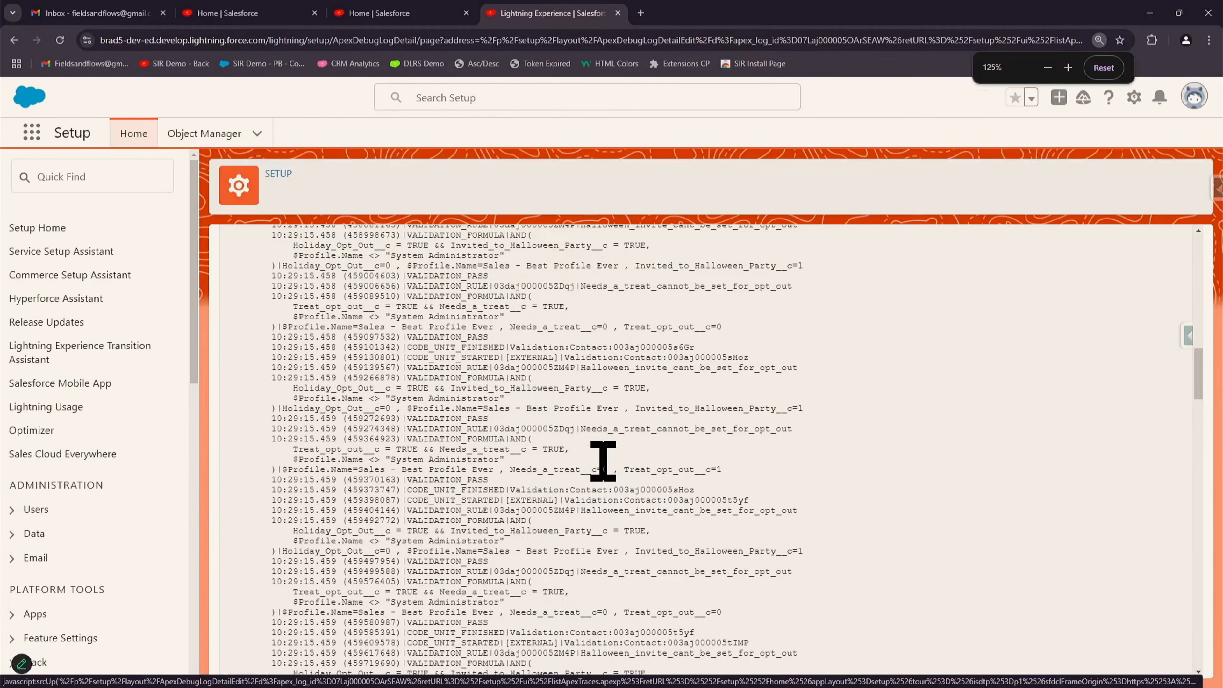
pyautogui.scroll(8, 789, 534)
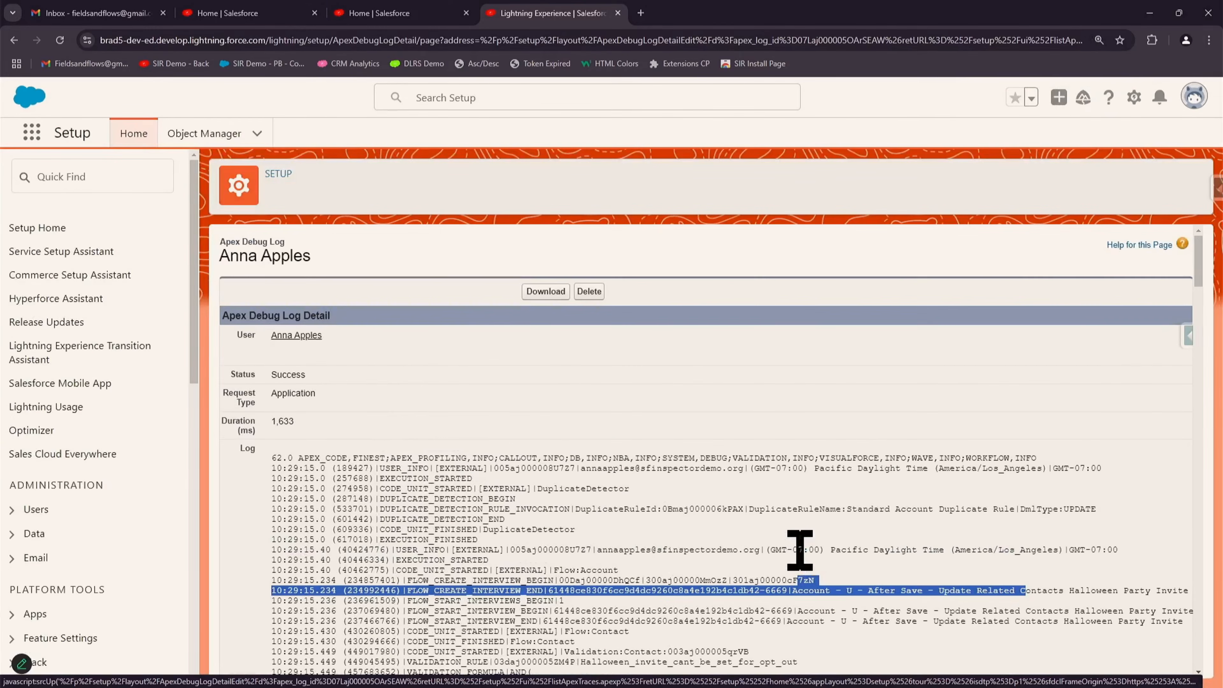
pyautogui.click(618, 13)
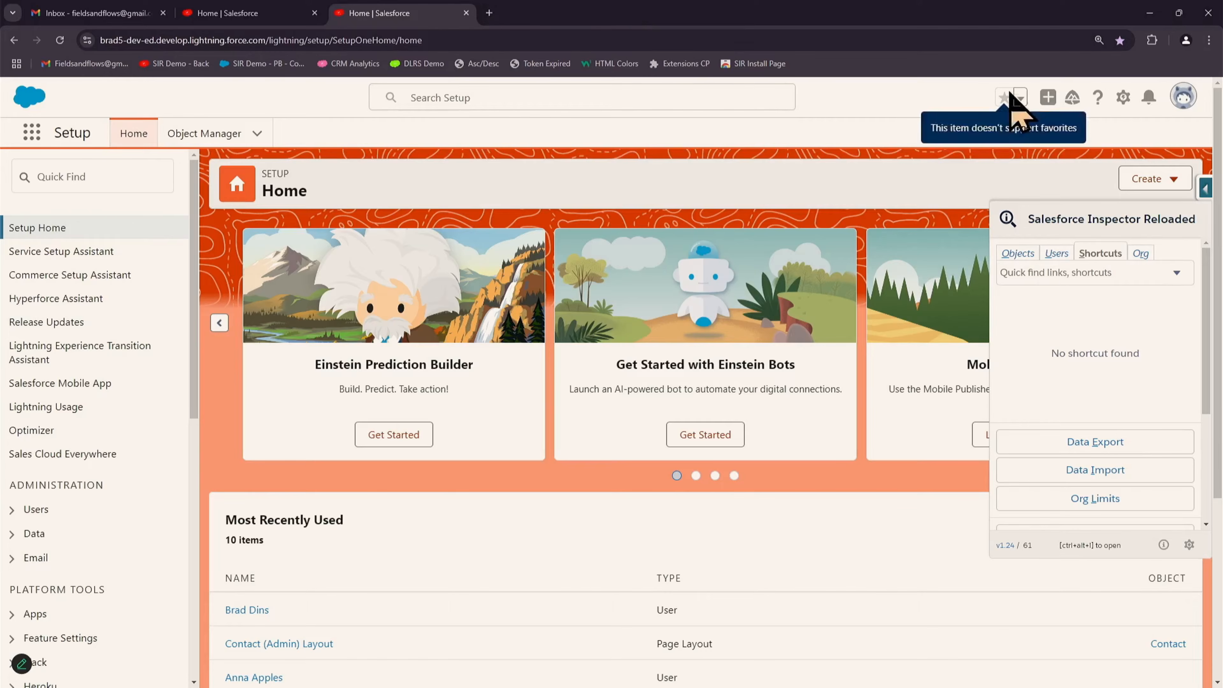
# - Switch the Inspector popup to object search and browse its list of recently viewed records
pyautogui.click(1018, 255)
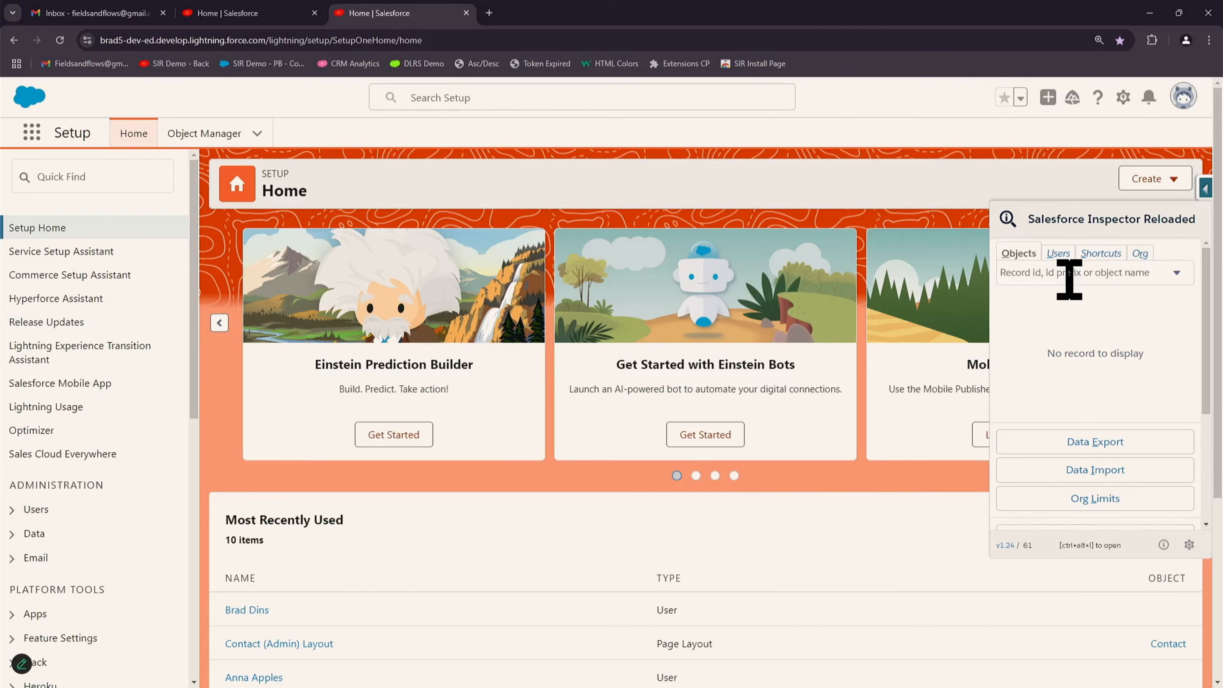
pyautogui.click(1177, 274)
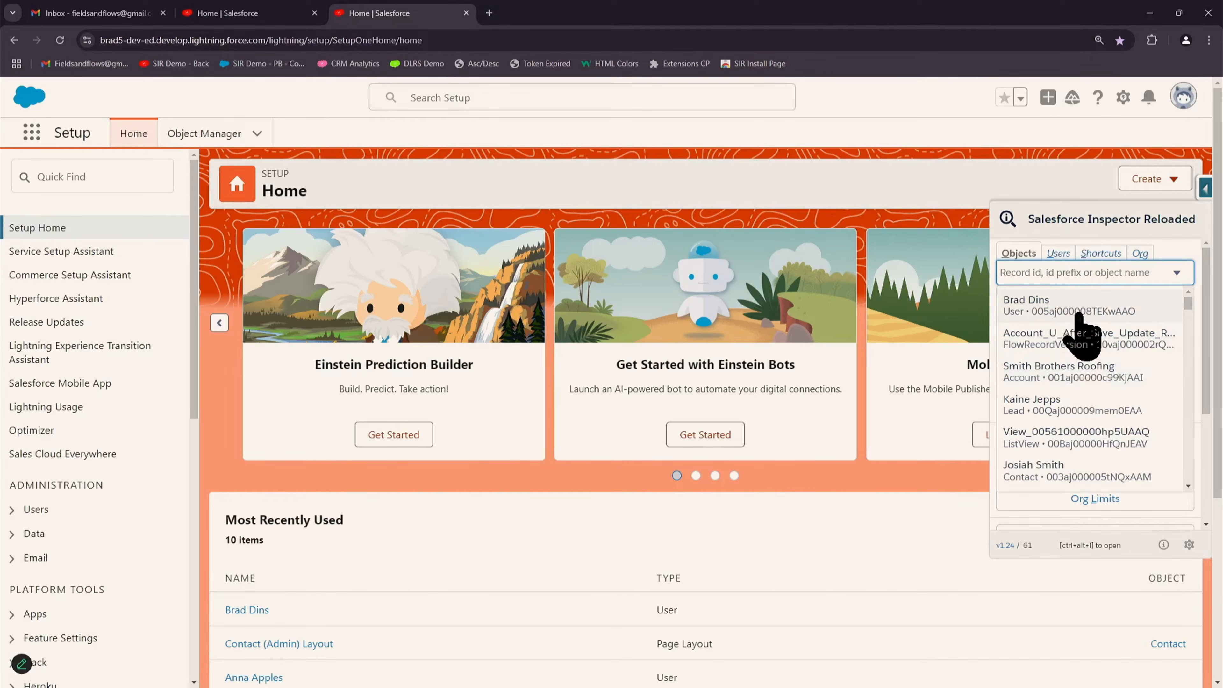
pyautogui.scroll(-5, 1083, 337)
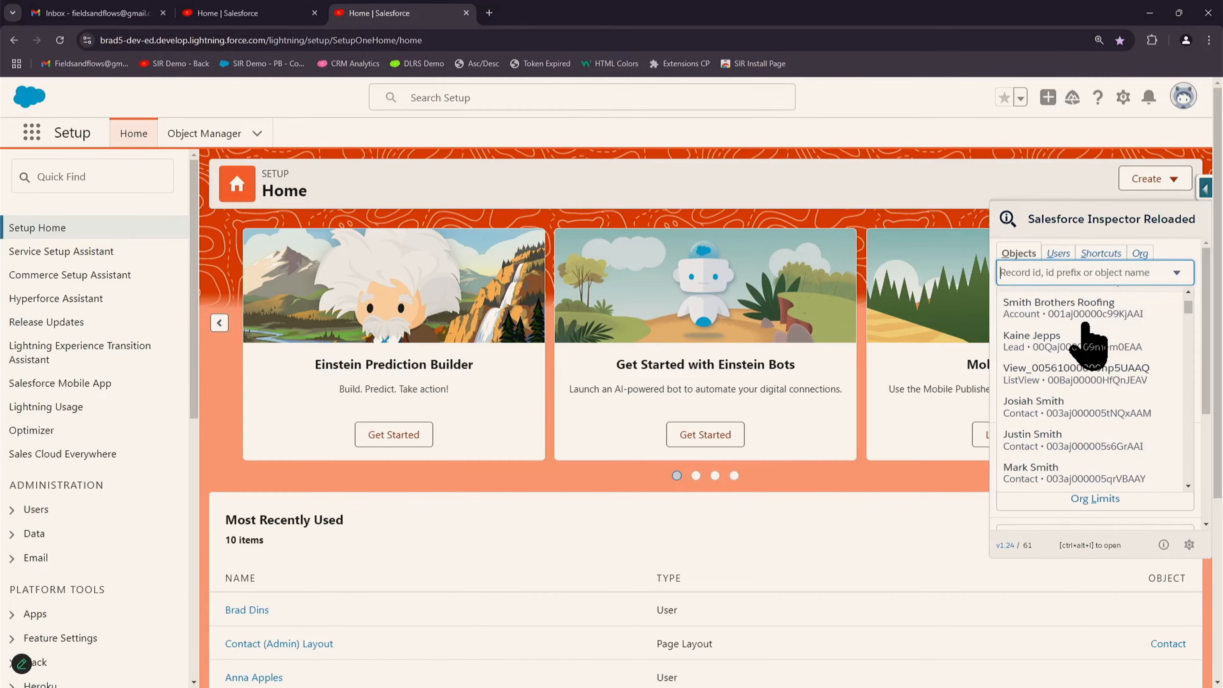
pyautogui.scroll(-10, 1085, 324)
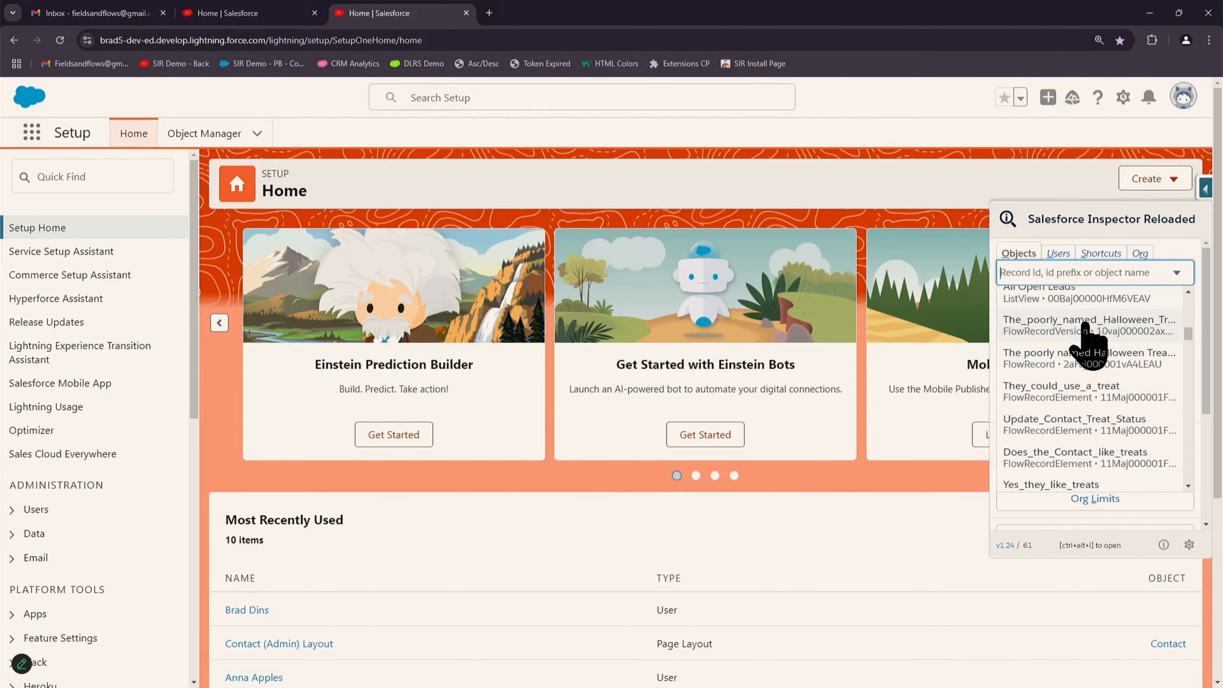
pyautogui.scroll(-10, 1089, 346)
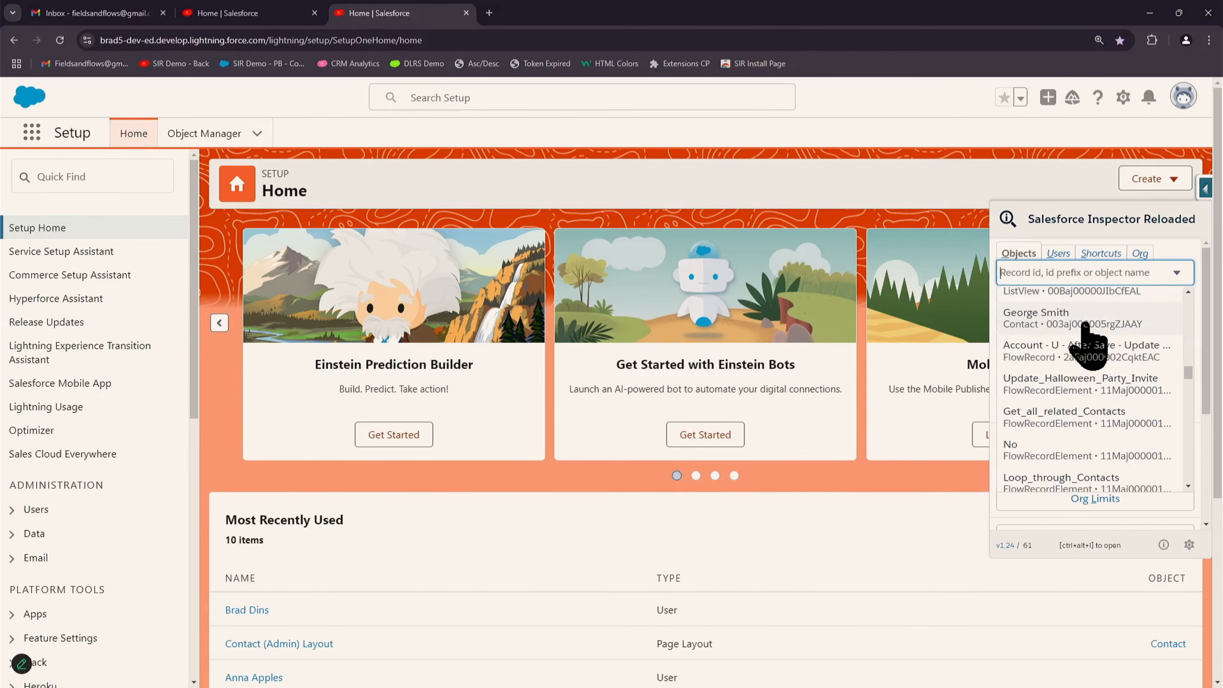
pyautogui.scroll(-10, 1089, 344)
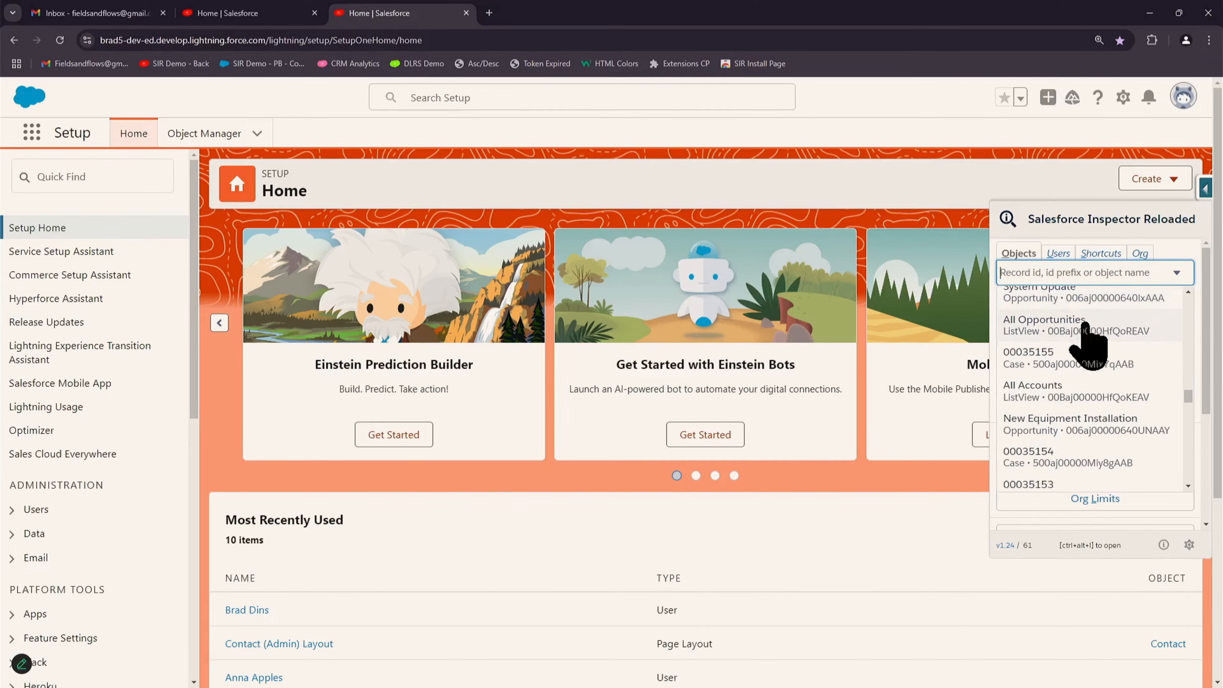
pyautogui.scroll(15, 1089, 343)
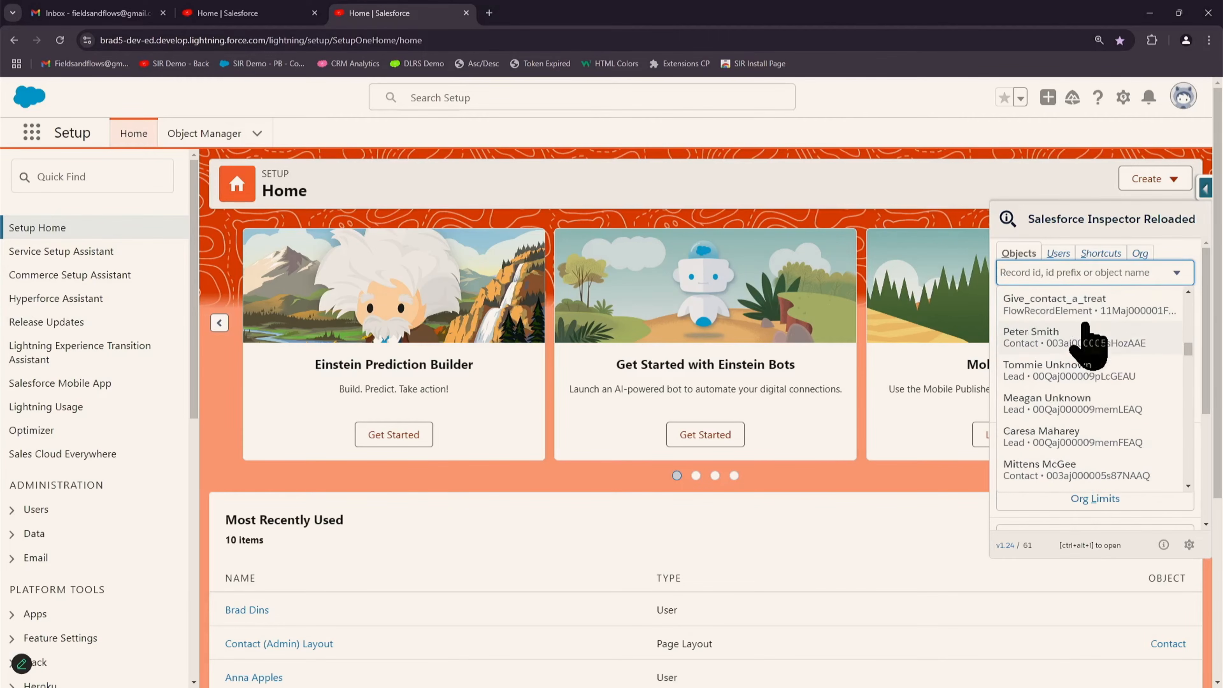
pyautogui.scroll(2, 1090, 333)
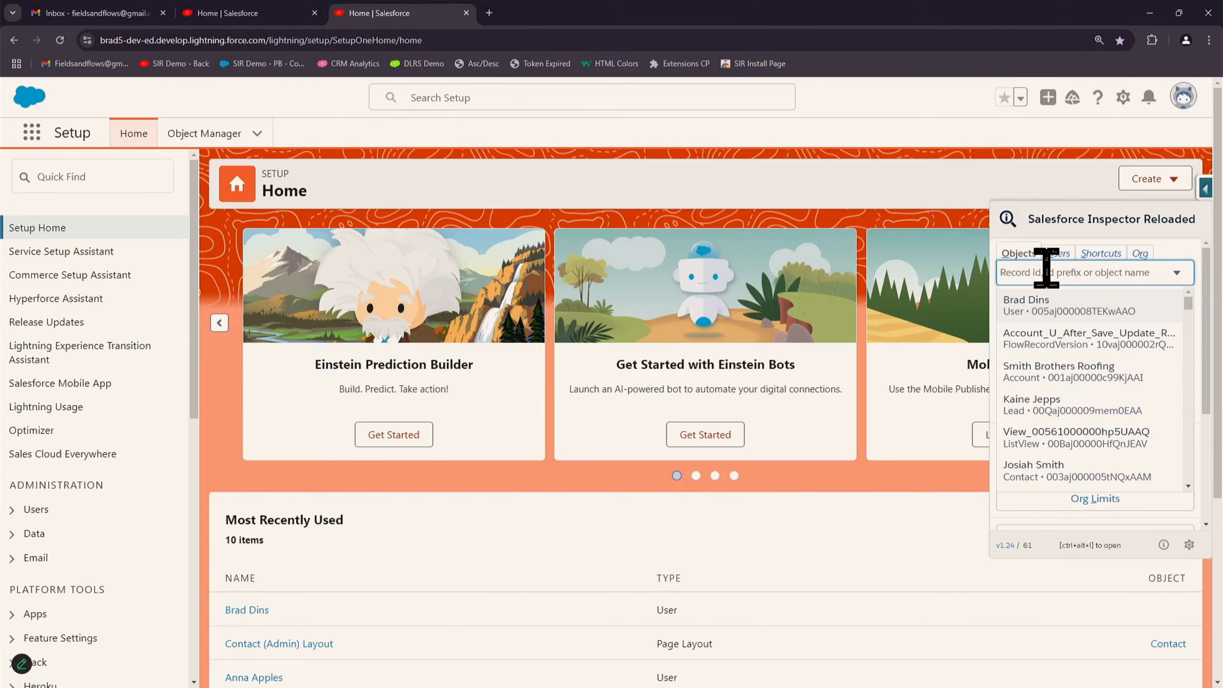
# - Search the Inspector's objects by the ID prefix "006" and by the name "apex clas", clearing the search at the end
pyautogui.write('006')
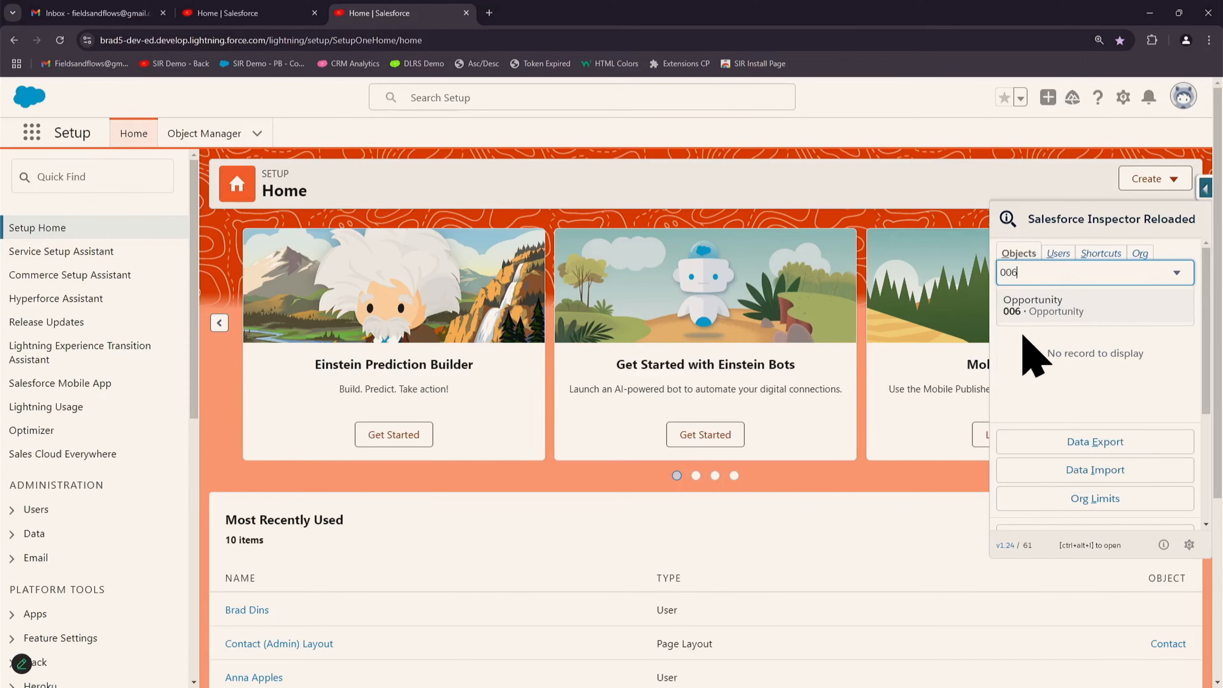
pyautogui.doubleClick(1037, 273)
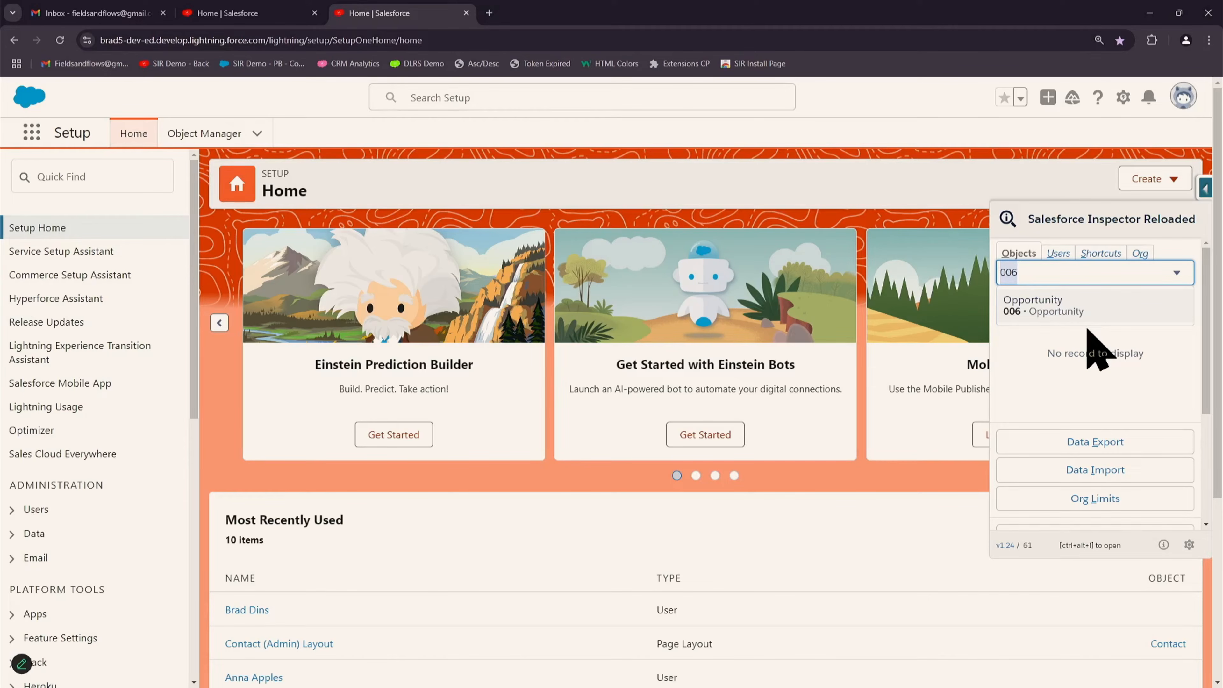
pyautogui.write('ape')
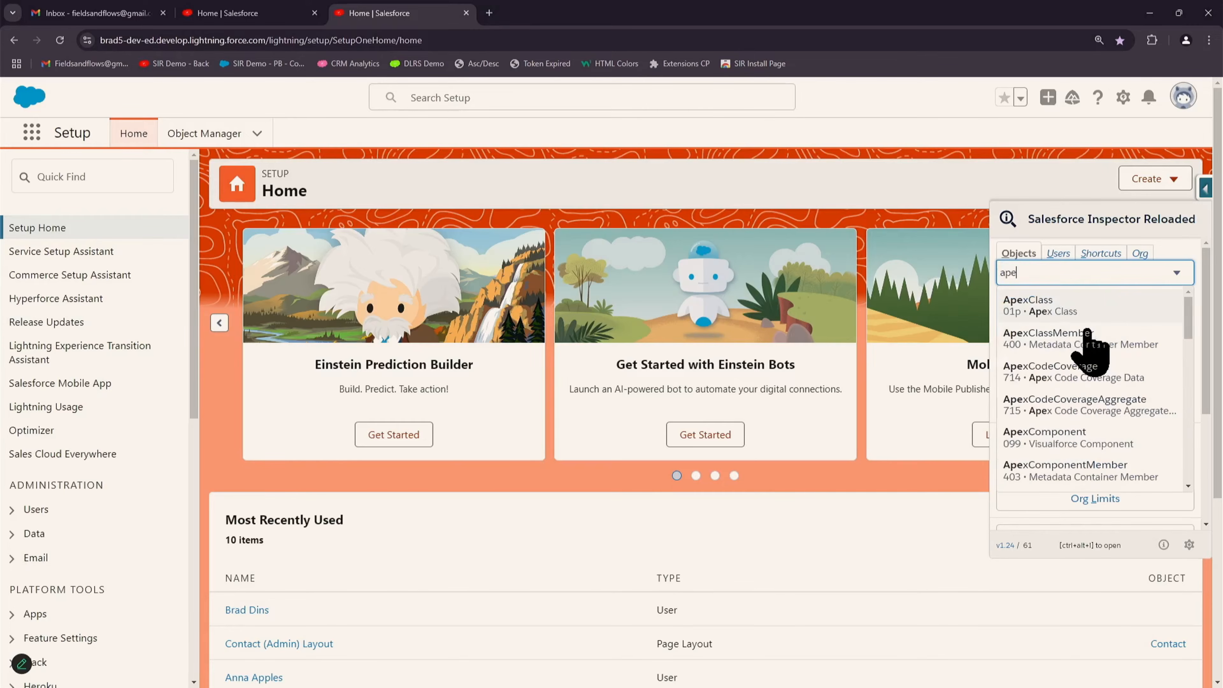
pyautogui.write('x clas')
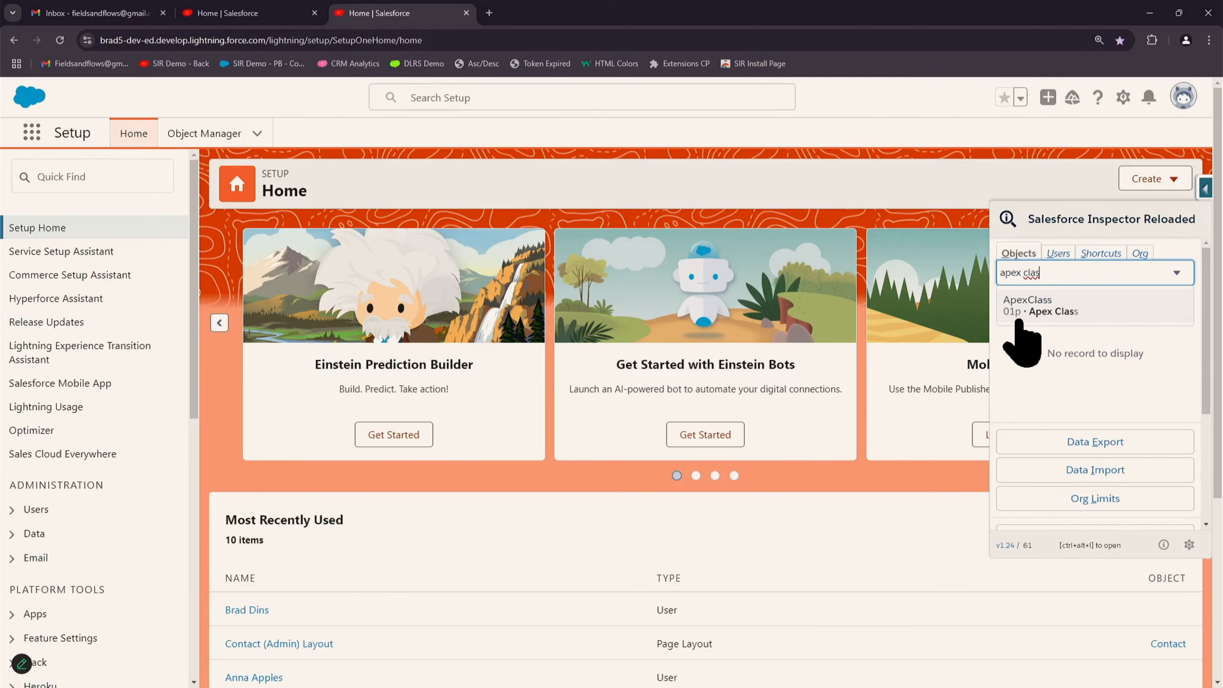
pyautogui.moveTo(1051, 273); pyautogui.dragTo(959, 280)
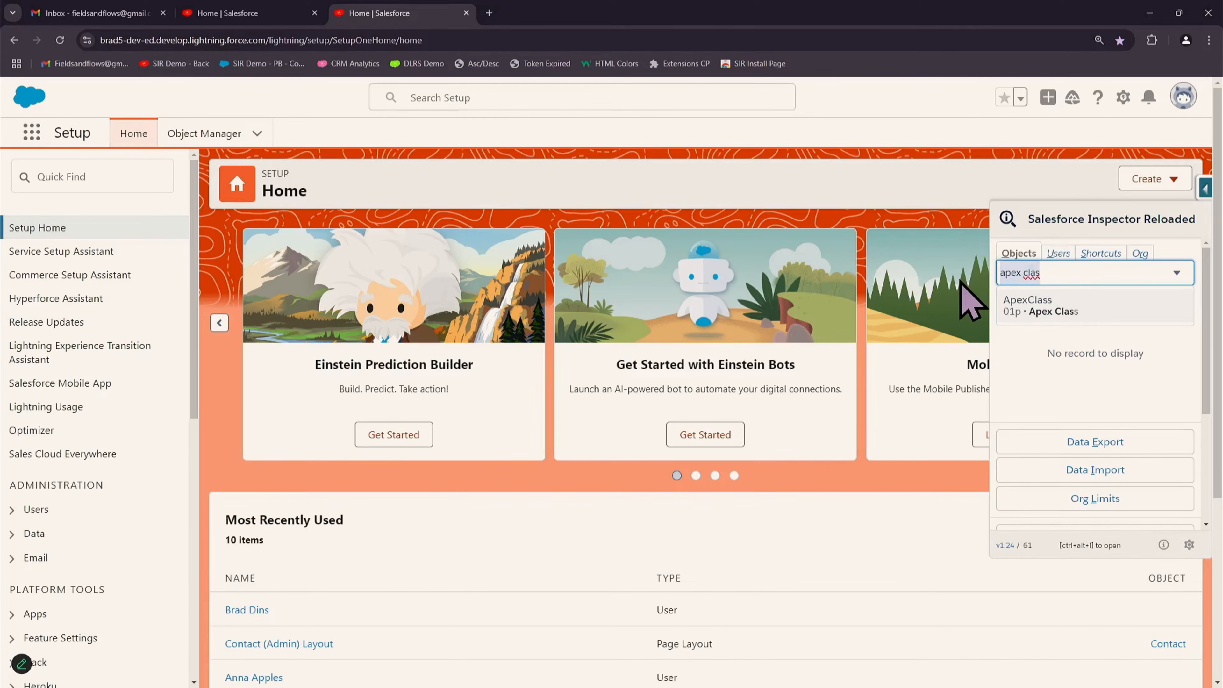
pyautogui.press('BackSpace')
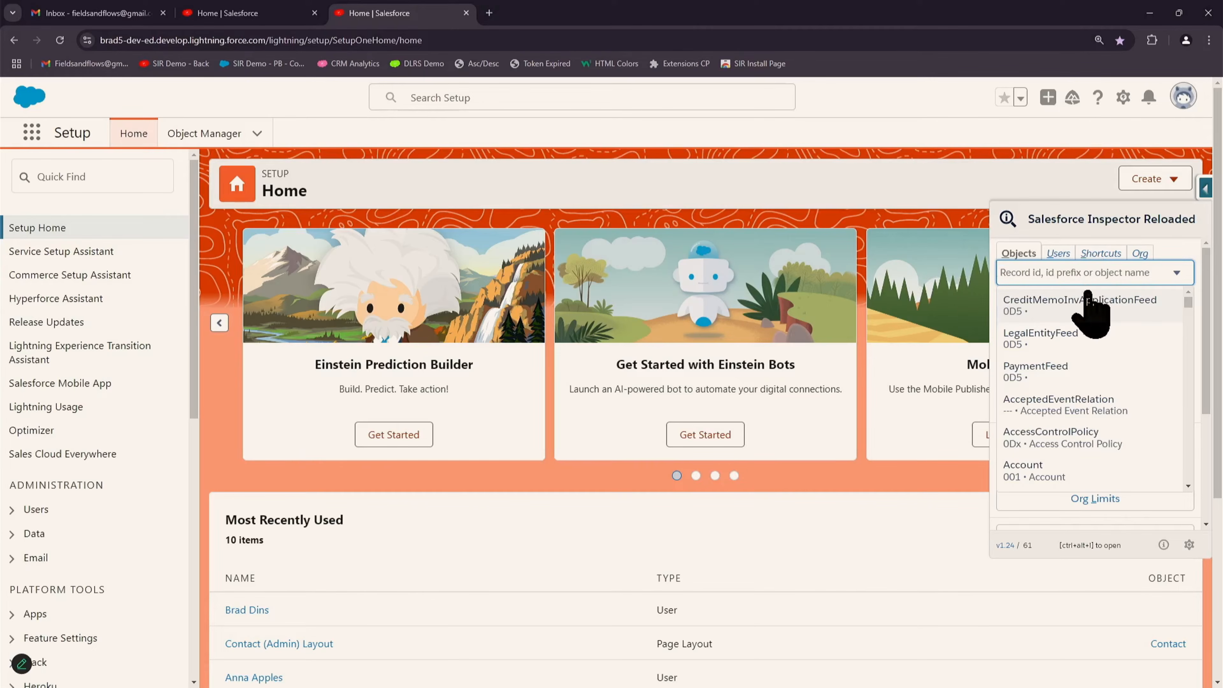
# - Search the Inspector's objects for "Cont", select Contact, and view its Object Manager details page in a separate tab before closing it
pyautogui.write('Cont')
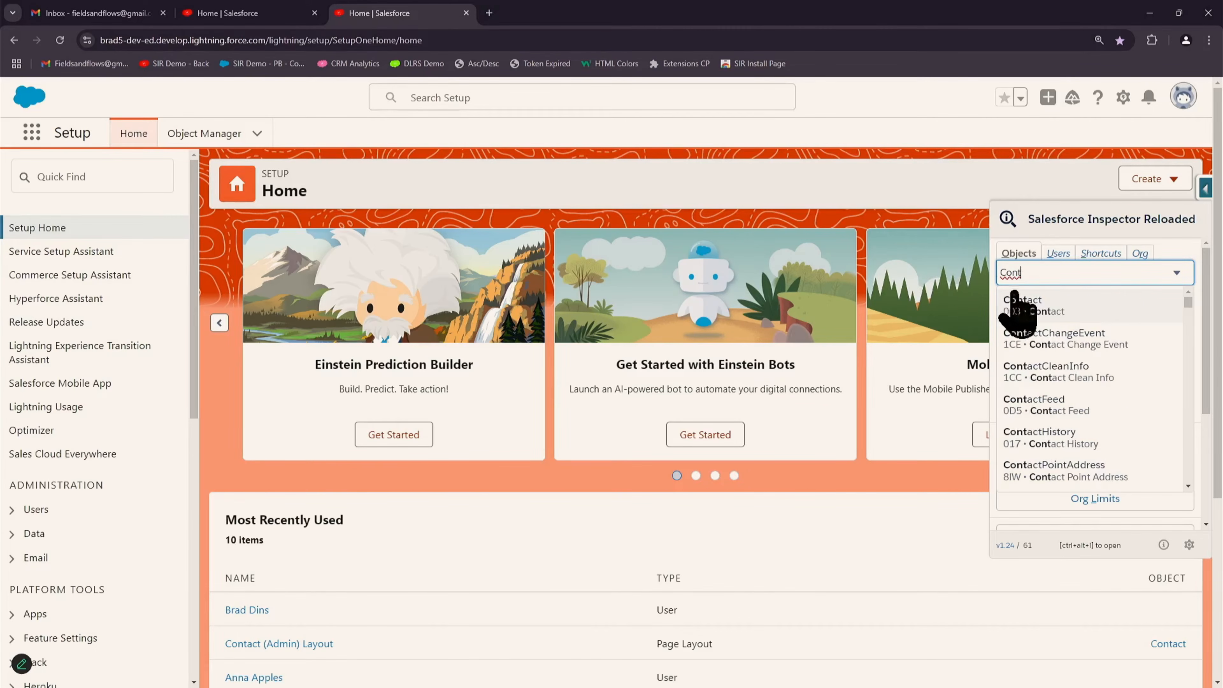
pyautogui.click(1017, 304)
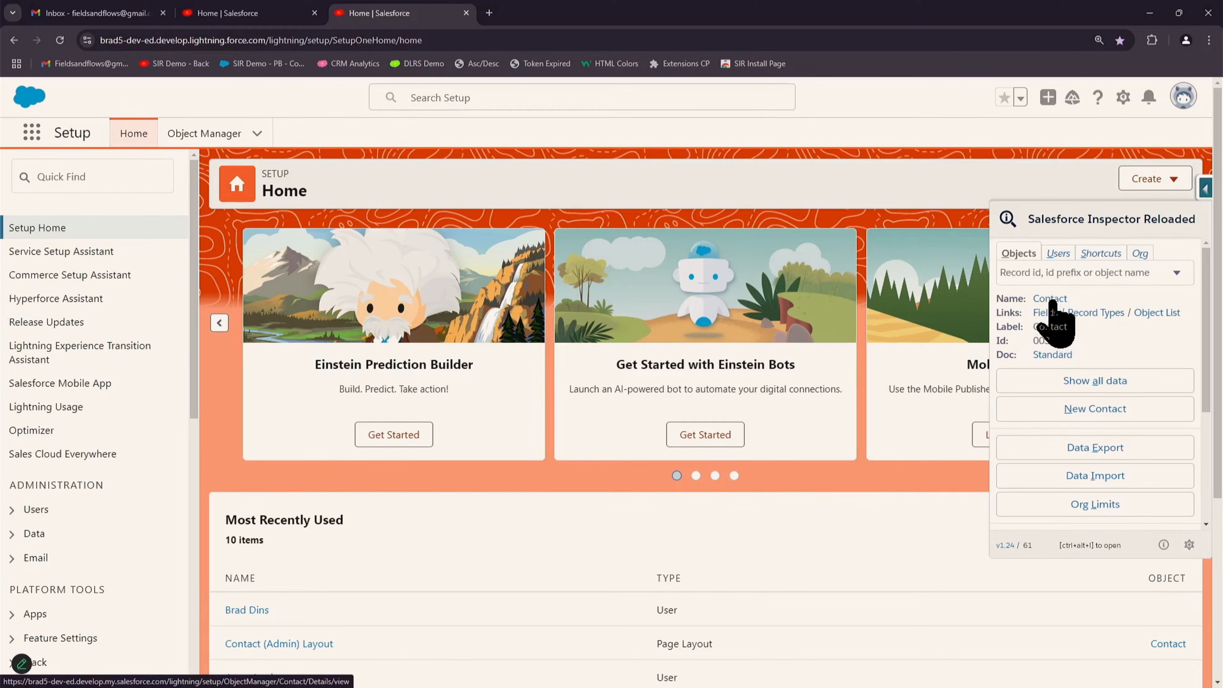
pyautogui.click(1050, 299)
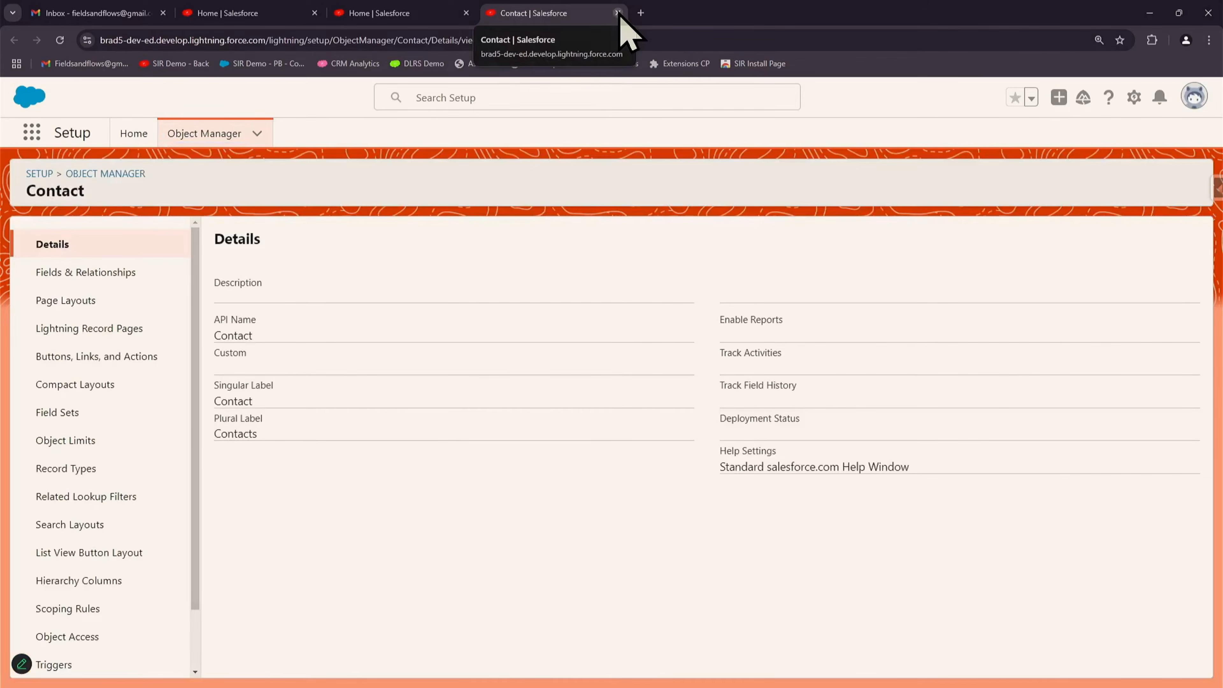
pyautogui.click(617, 13)
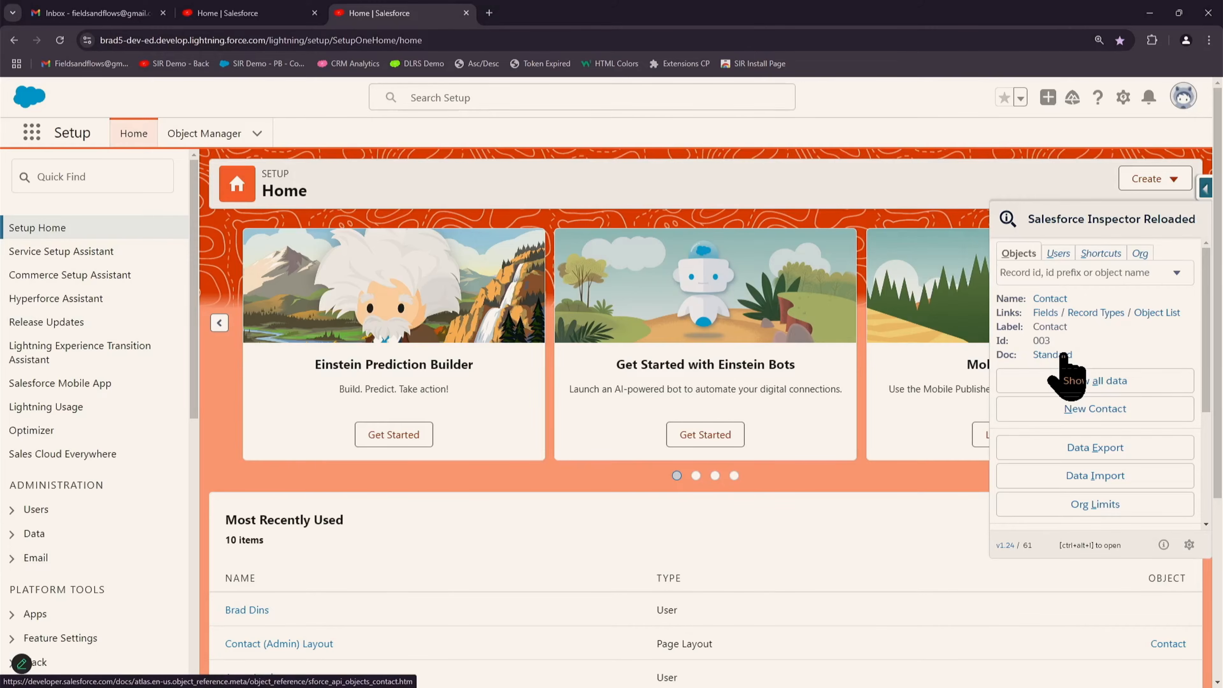
# - Open the standard Contact object documentation from the Inspector, review its field reference, and close the page
pyautogui.click(1063, 356)
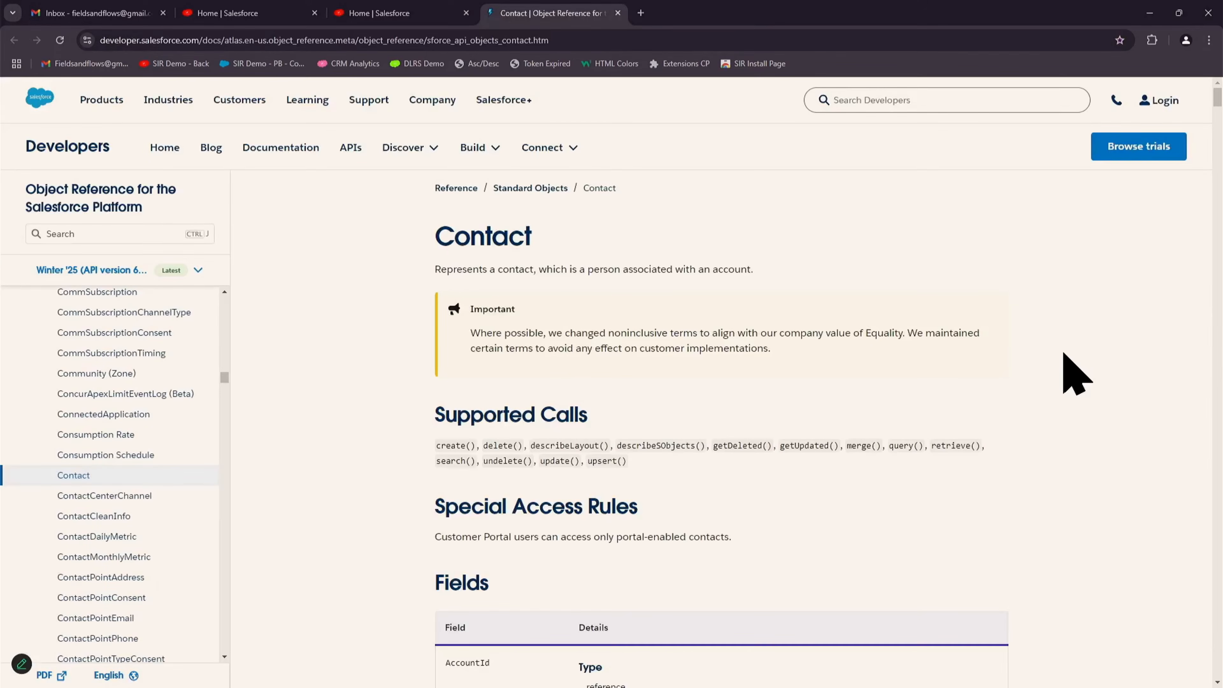
pyautogui.scroll(-5, 900, 366)
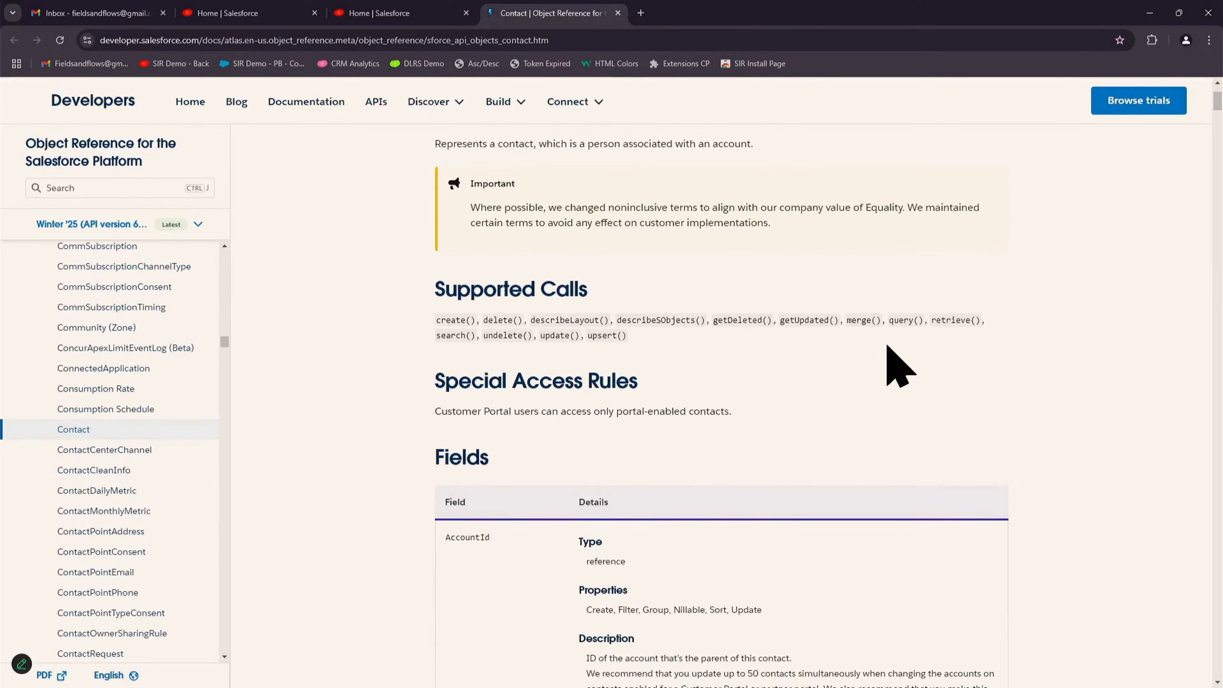
pyautogui.scroll(-2, 900, 422)
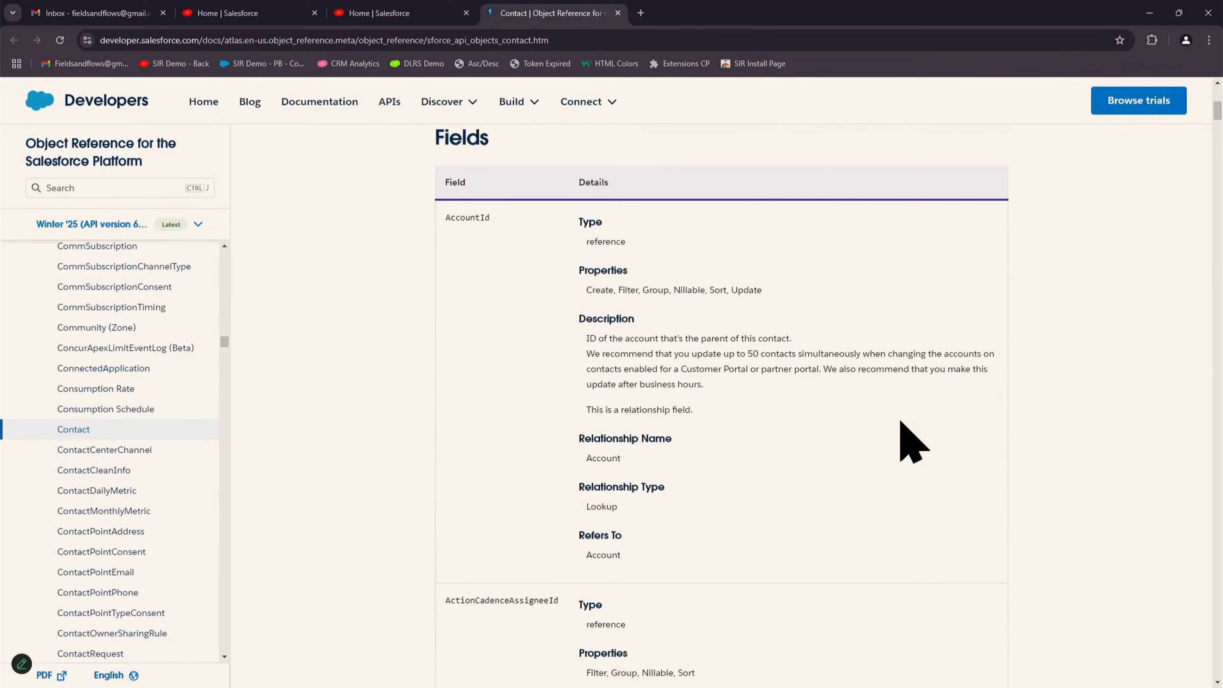
pyautogui.scroll(-6, 886, 472)
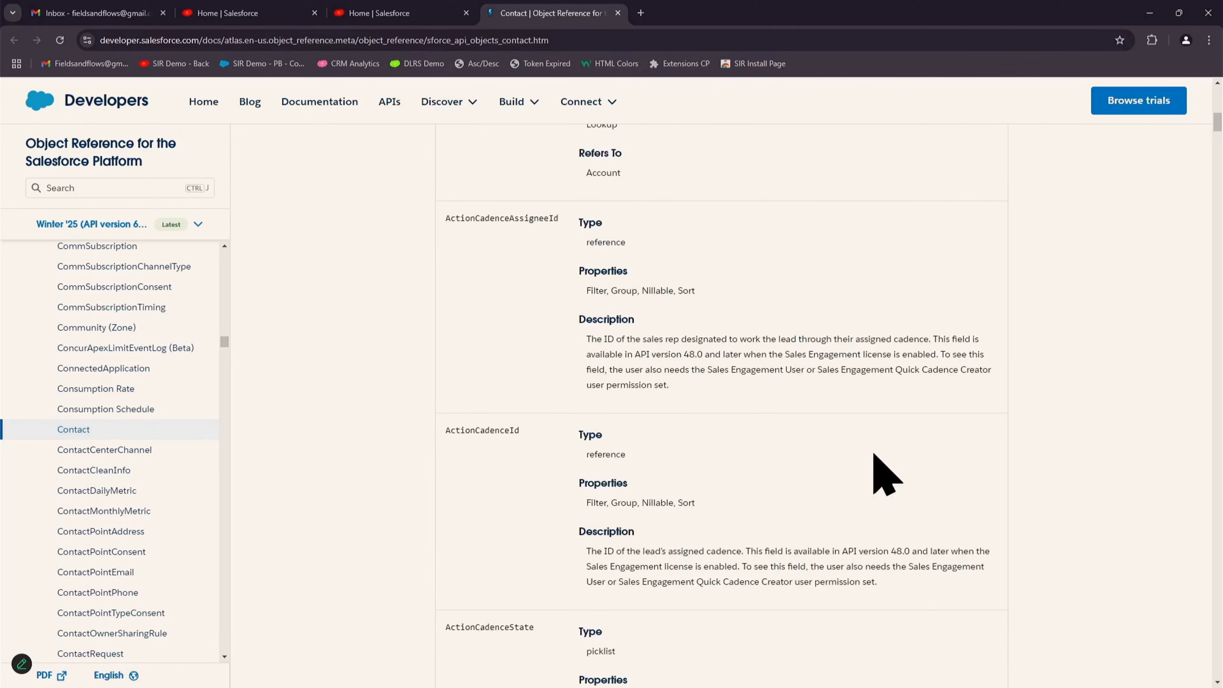
pyautogui.click(618, 13)
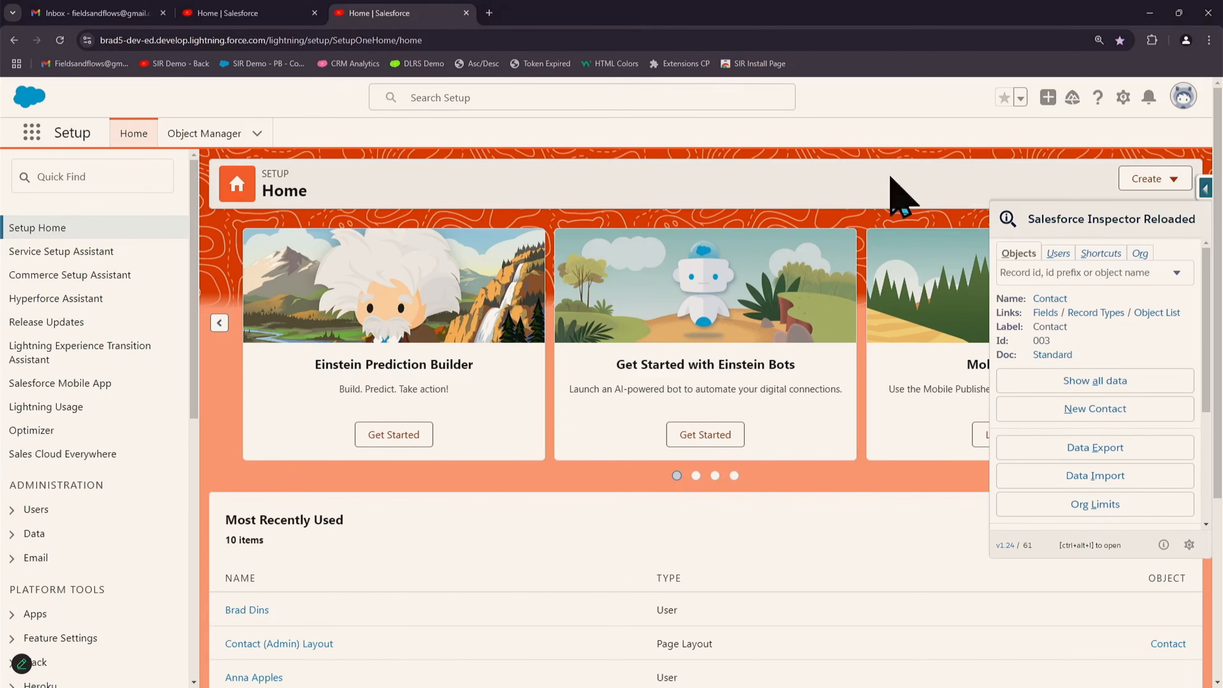
# - Preview the New Contact form from the Inspector without saving, and open the Youtags account's contact through the Contact object list
pyautogui.click(1116, 409)
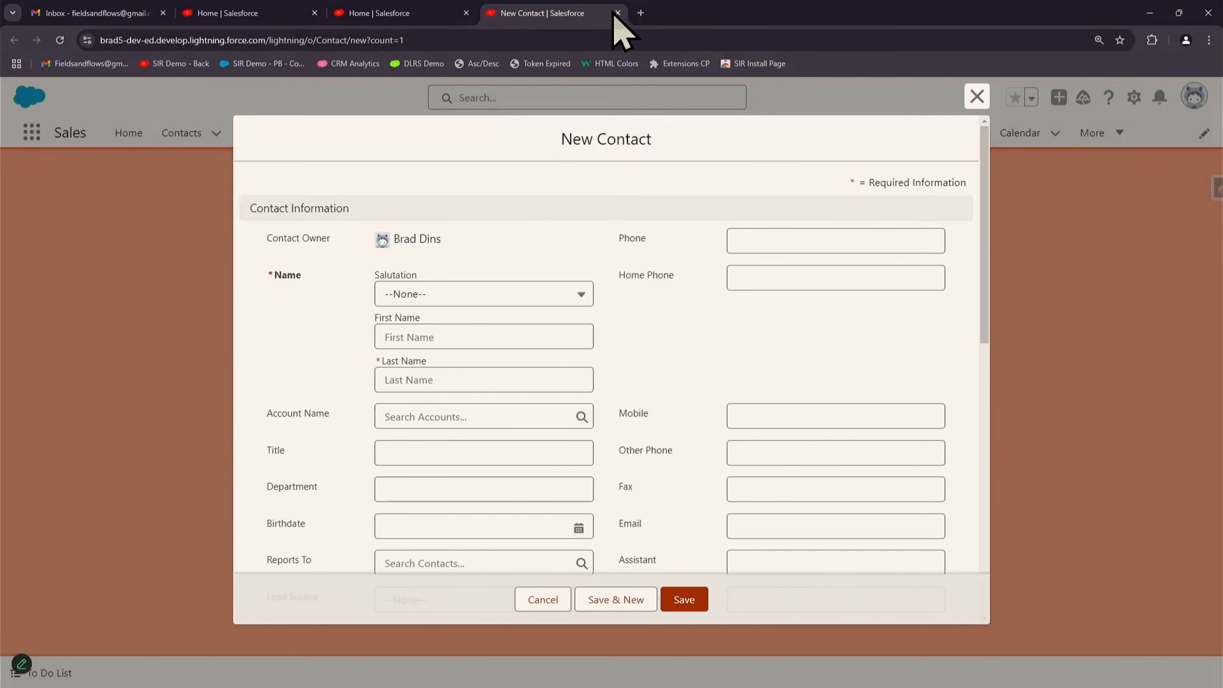
pyautogui.click(617, 13)
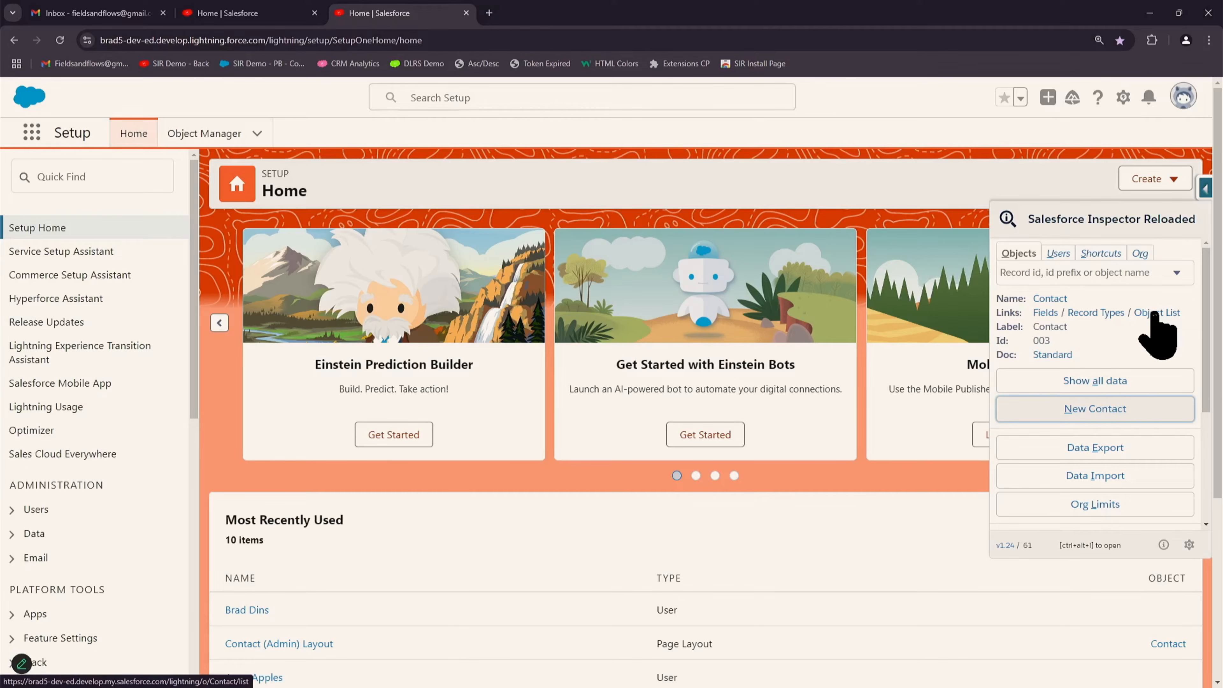
pyautogui.click(1155, 313)
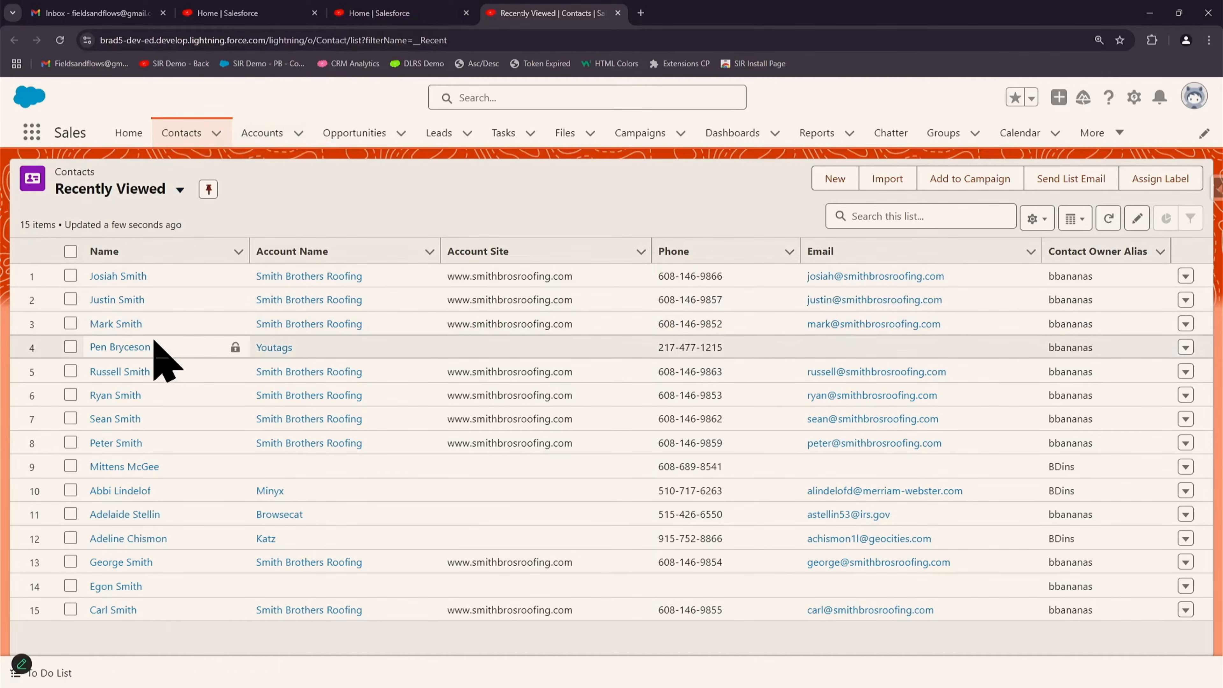
pyautogui.click(130, 348)
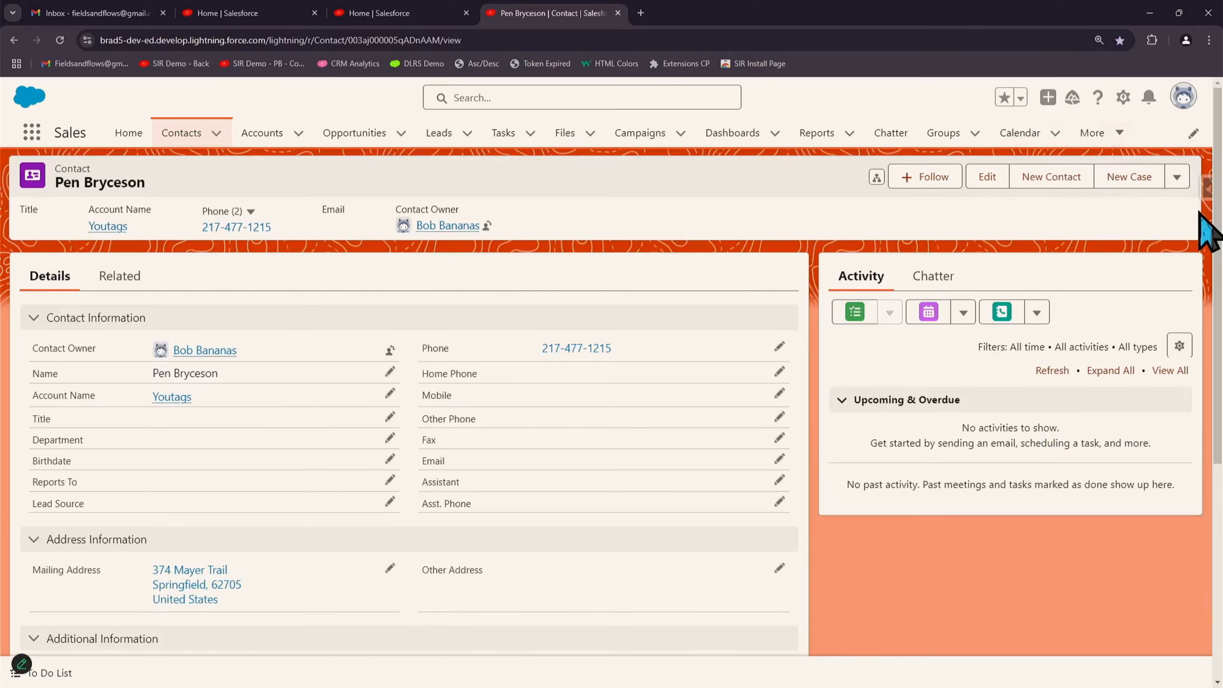
# - Review the contact's record ID and its created and edited details in the Inspector, and open the record in a separate tab through its name
pyautogui.click(1206, 189)
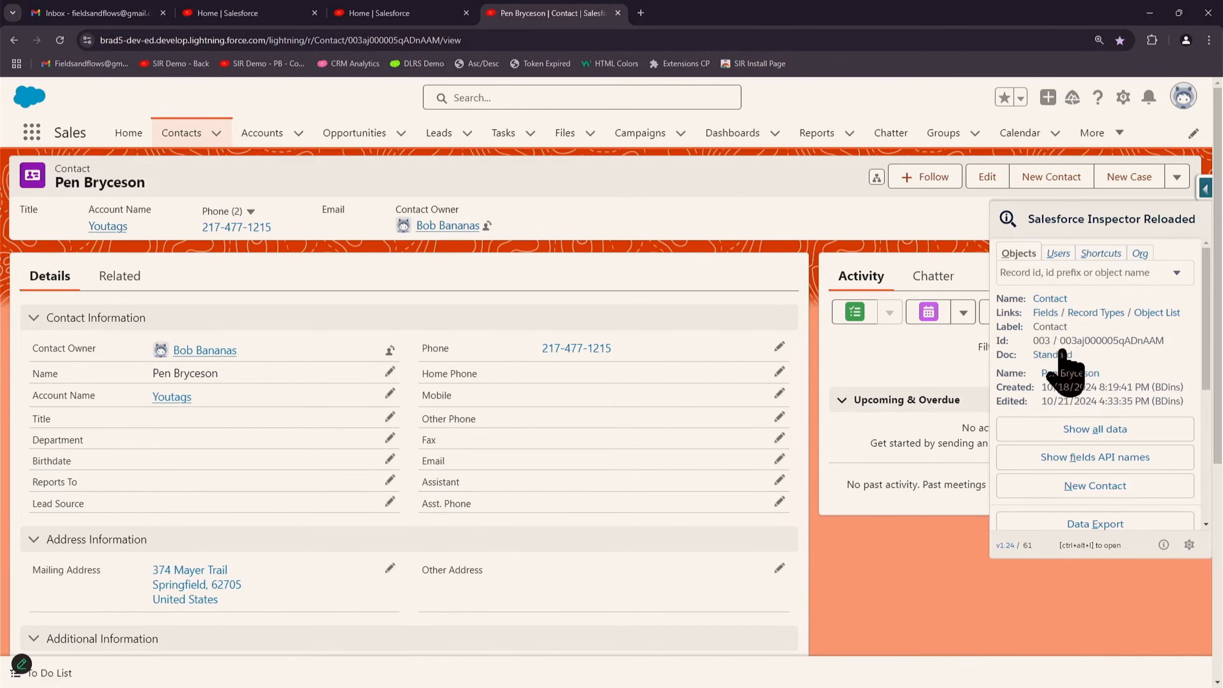
pyautogui.moveTo(1083, 340); pyautogui.dragTo(1152, 340)
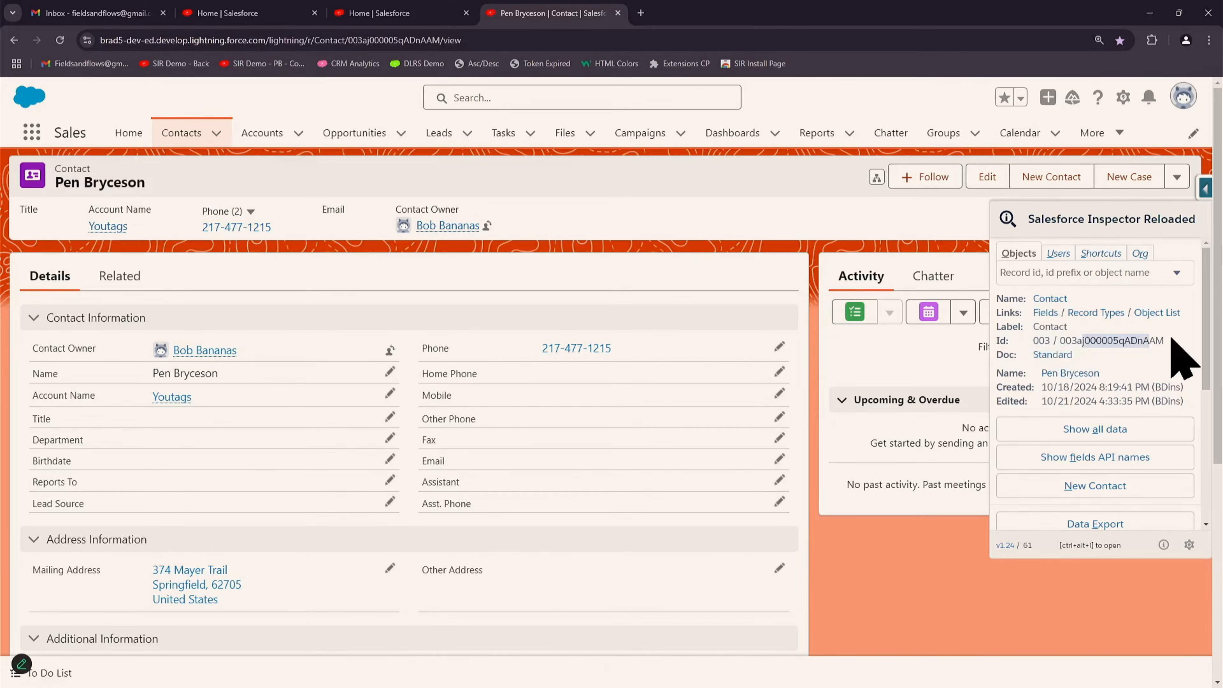
pyautogui.doubleClick(1156, 340)
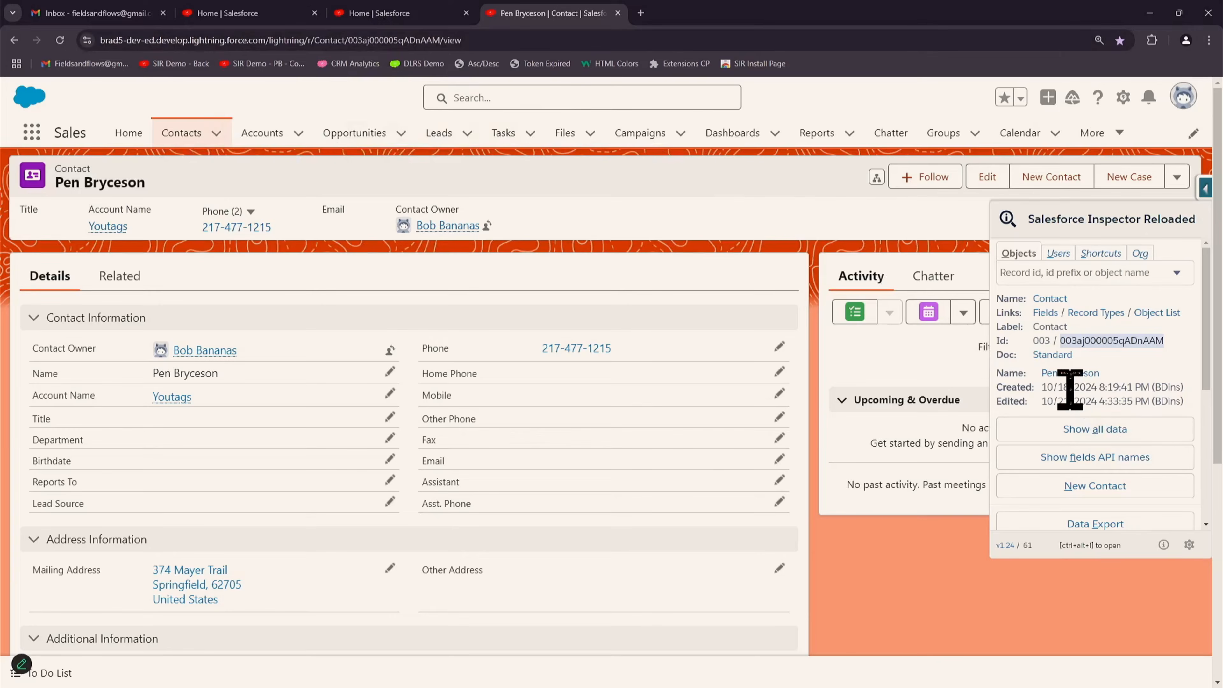
pyautogui.click(1063, 388)
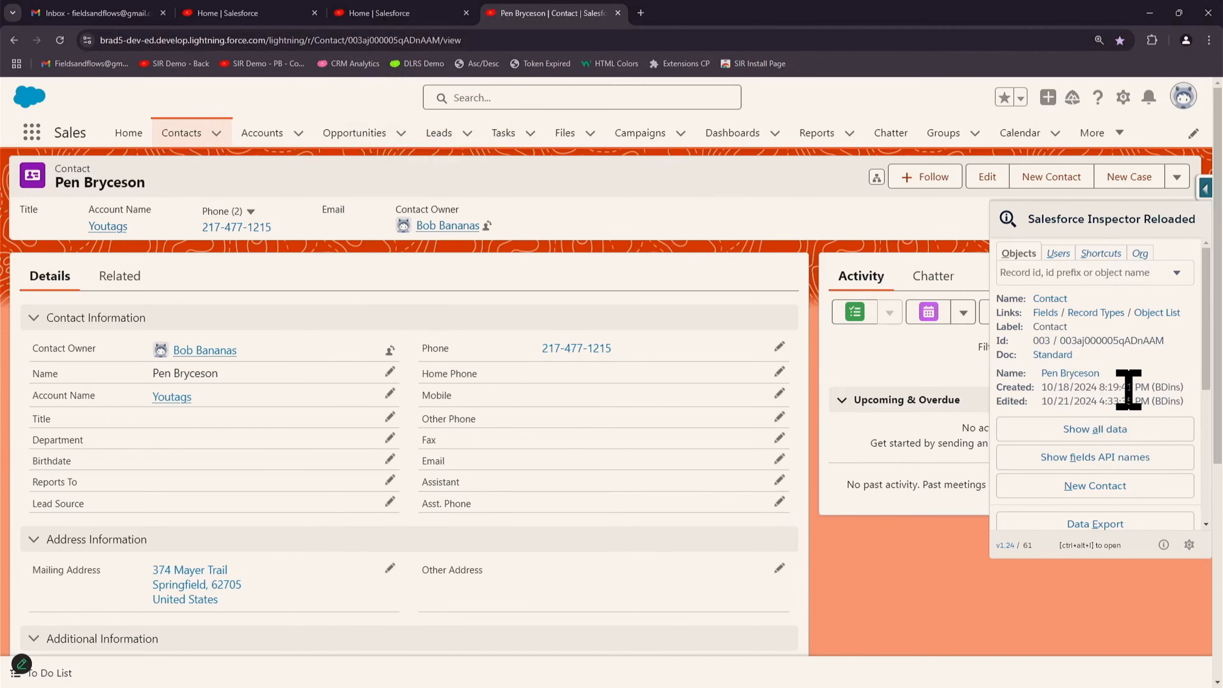
pyautogui.doubleClick(1168, 386)
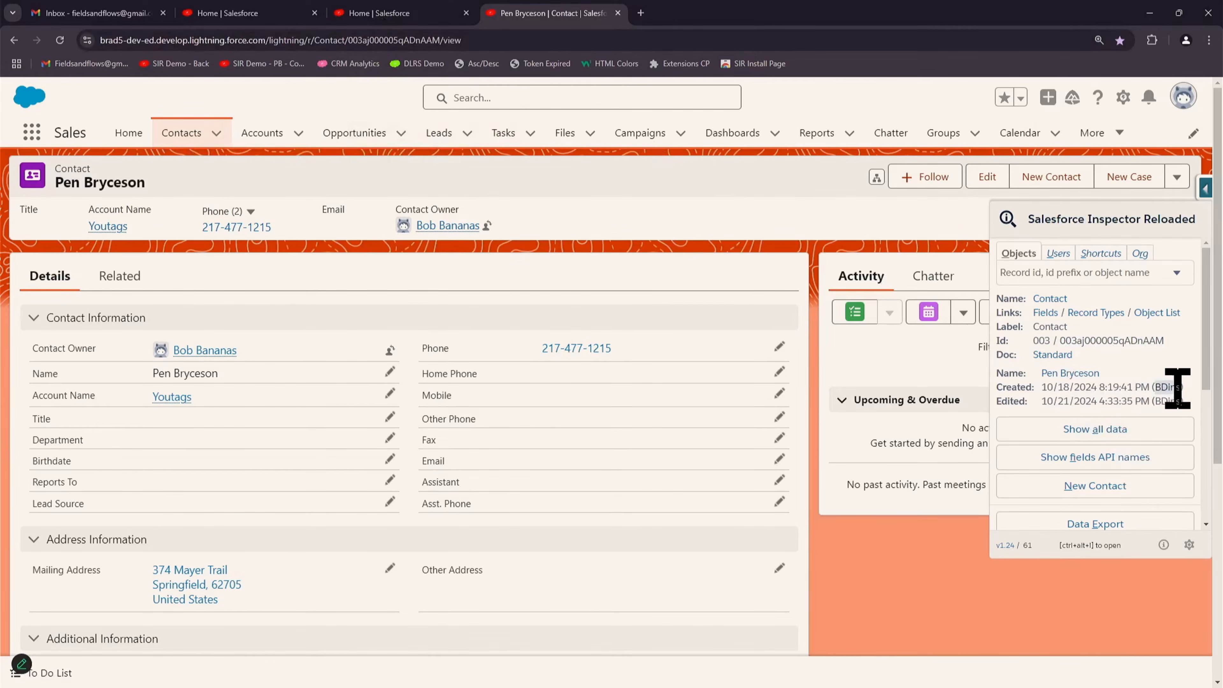
pyautogui.click(1082, 406)
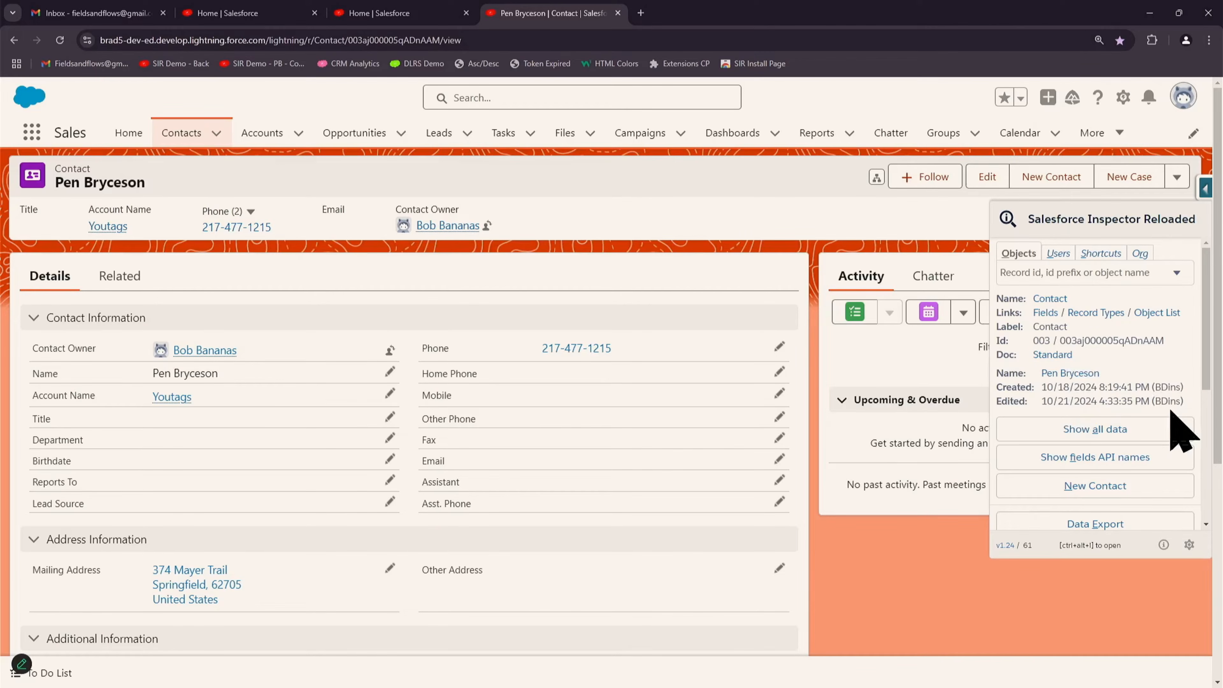
pyautogui.click(1068, 376)
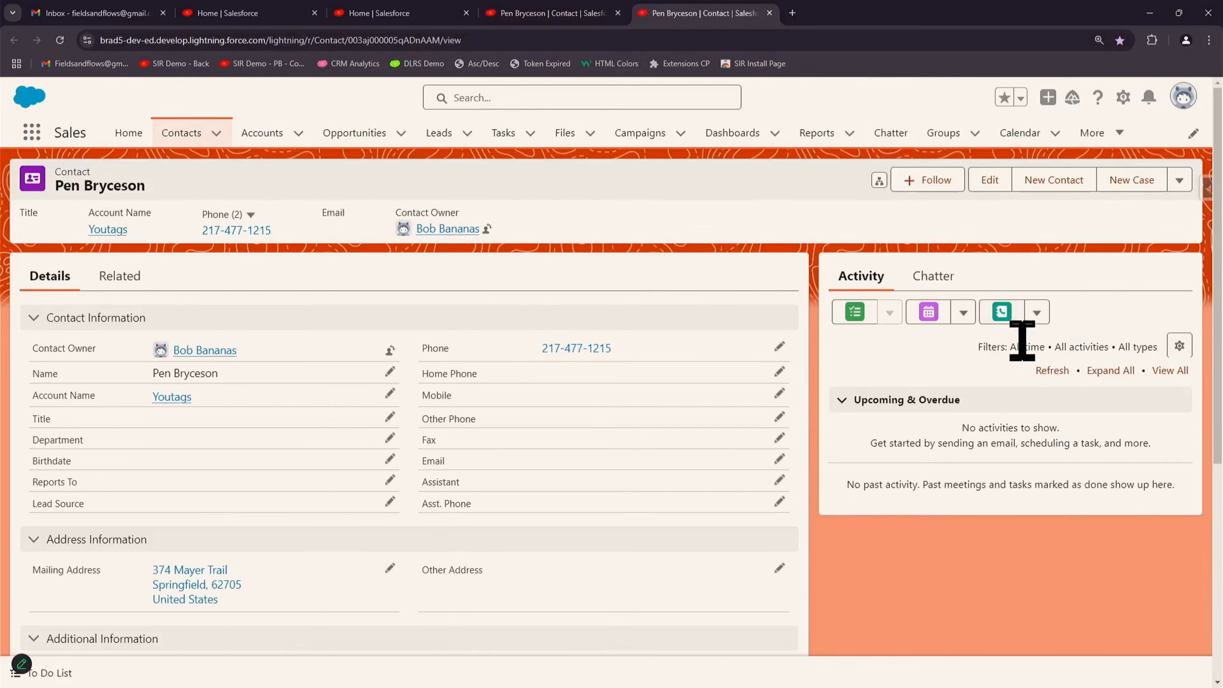
# - Search the Inspector's objects with the contact record ID saved in the clipboard history, select the match, and open that contact's record
pyautogui.click(1205, 192)
pyautogui.click(1064, 265)
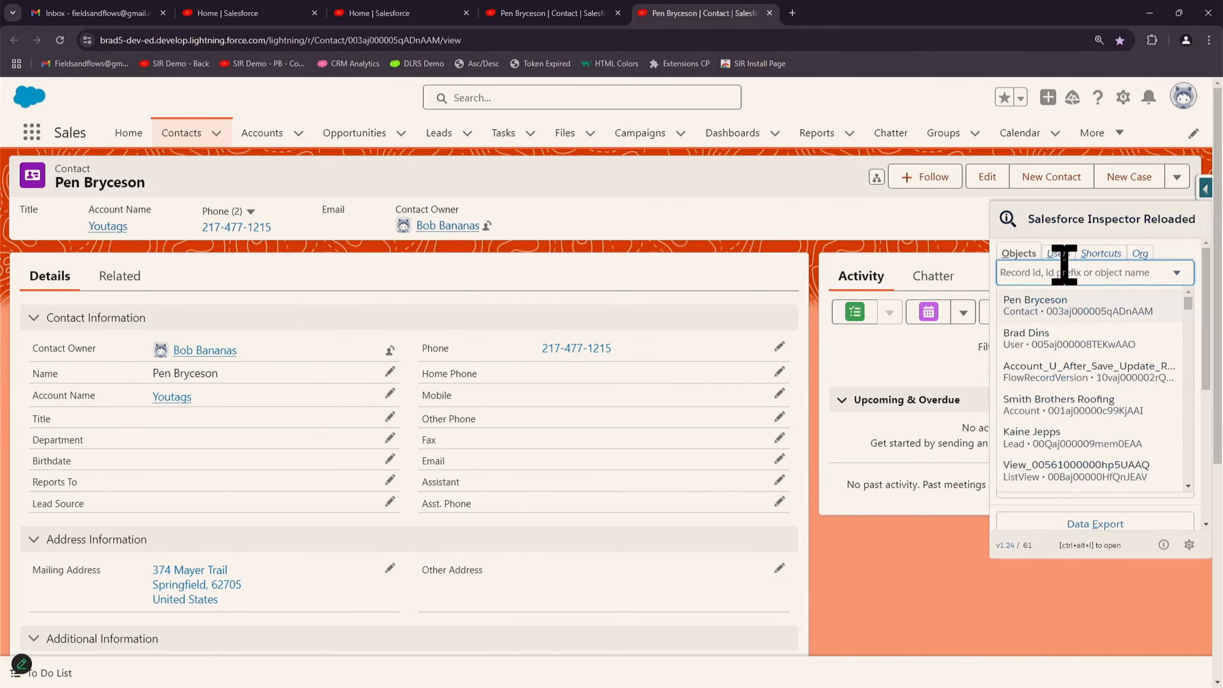
pyautogui.press('super+v')
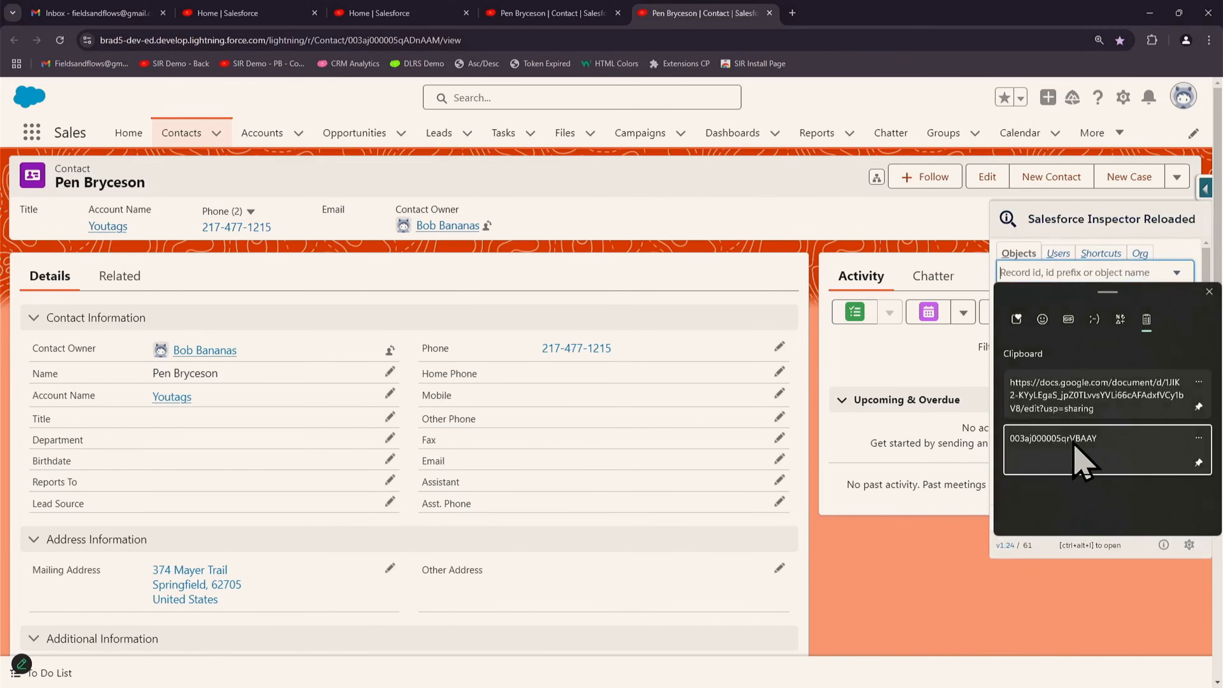
pyautogui.click(1073, 458)
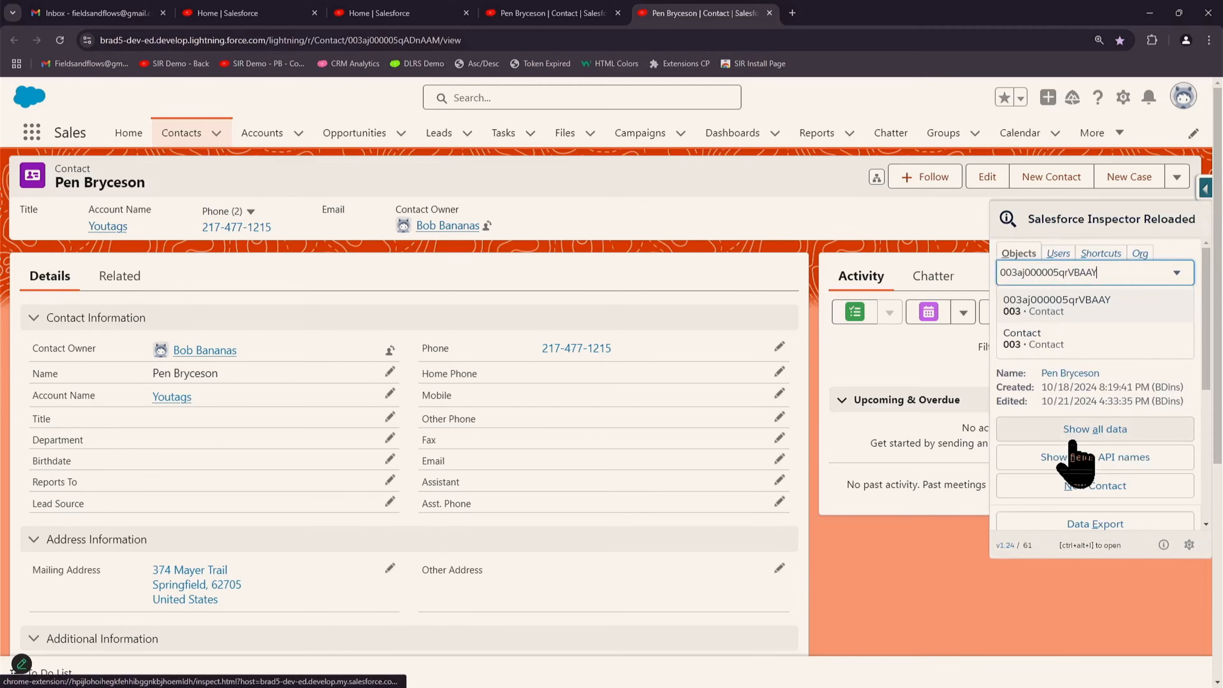
pyautogui.click(1066, 306)
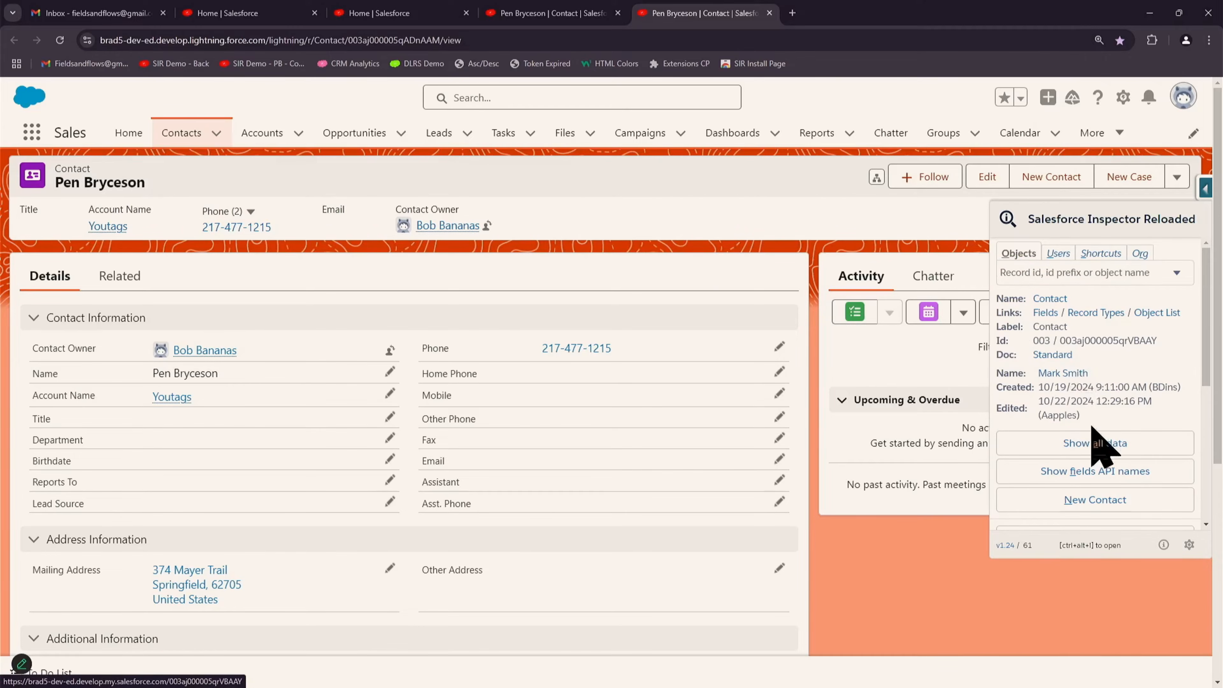
pyautogui.click(1077, 376)
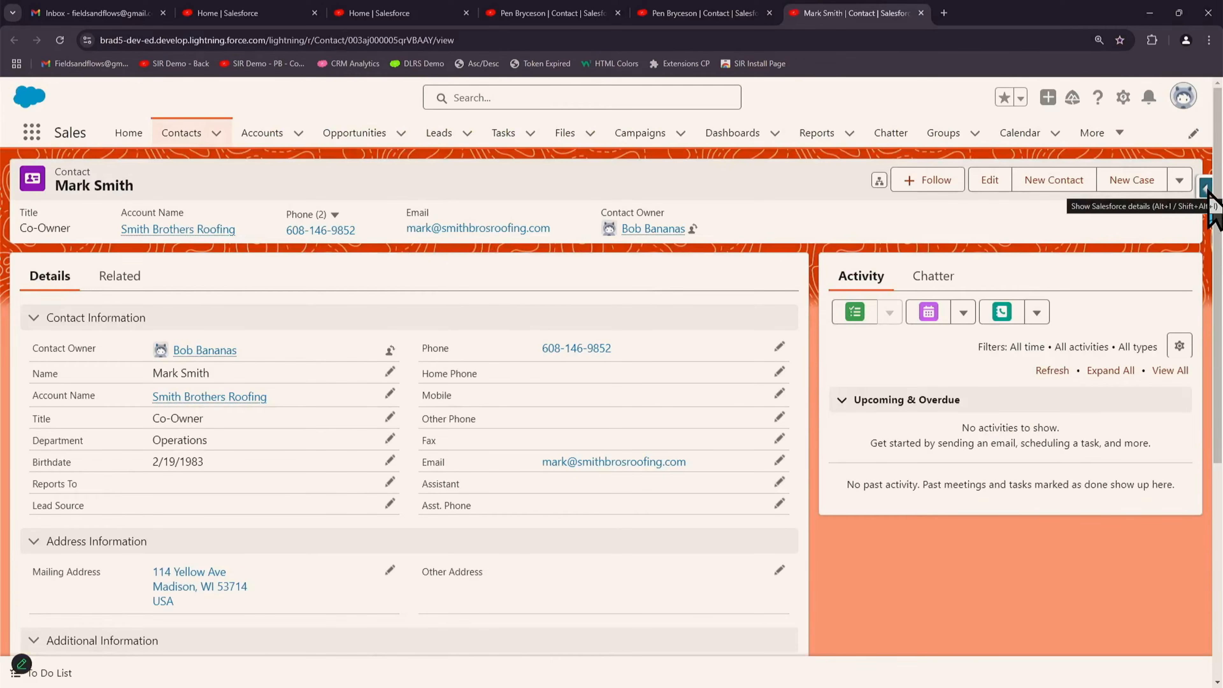
# - Show the field API names on the contact's page and review them down to the Special Admin Considerations and System Information sections
pyautogui.click(1206, 190)
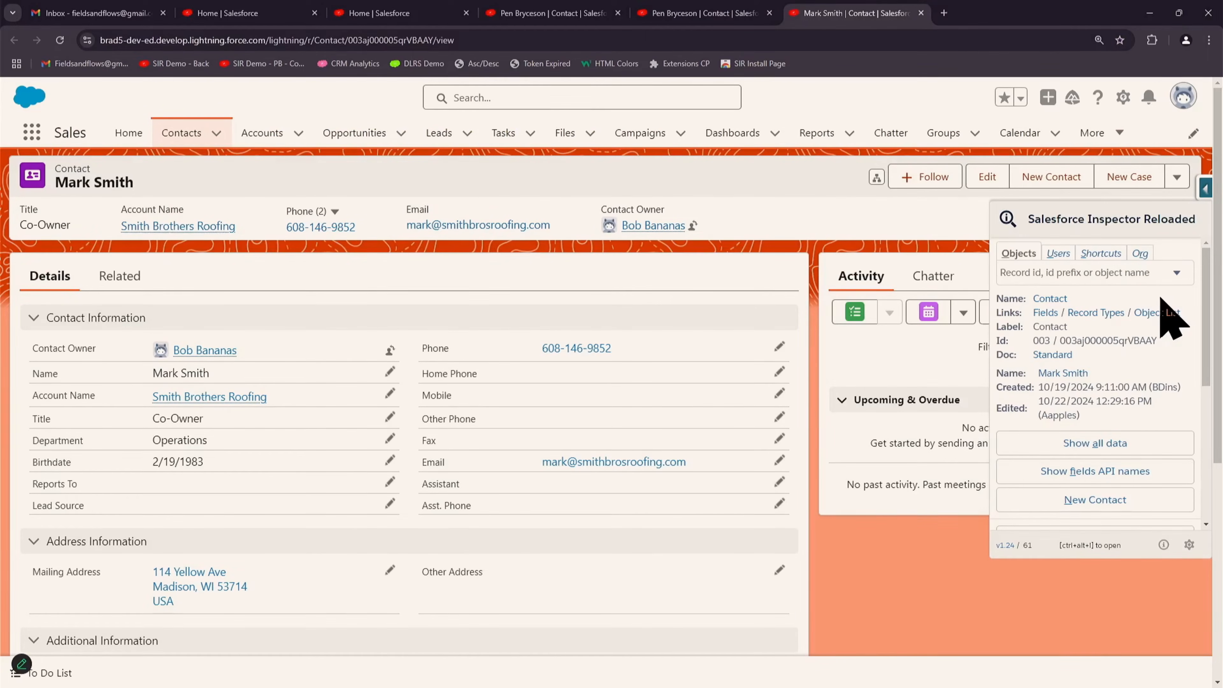
pyautogui.click(1142, 471)
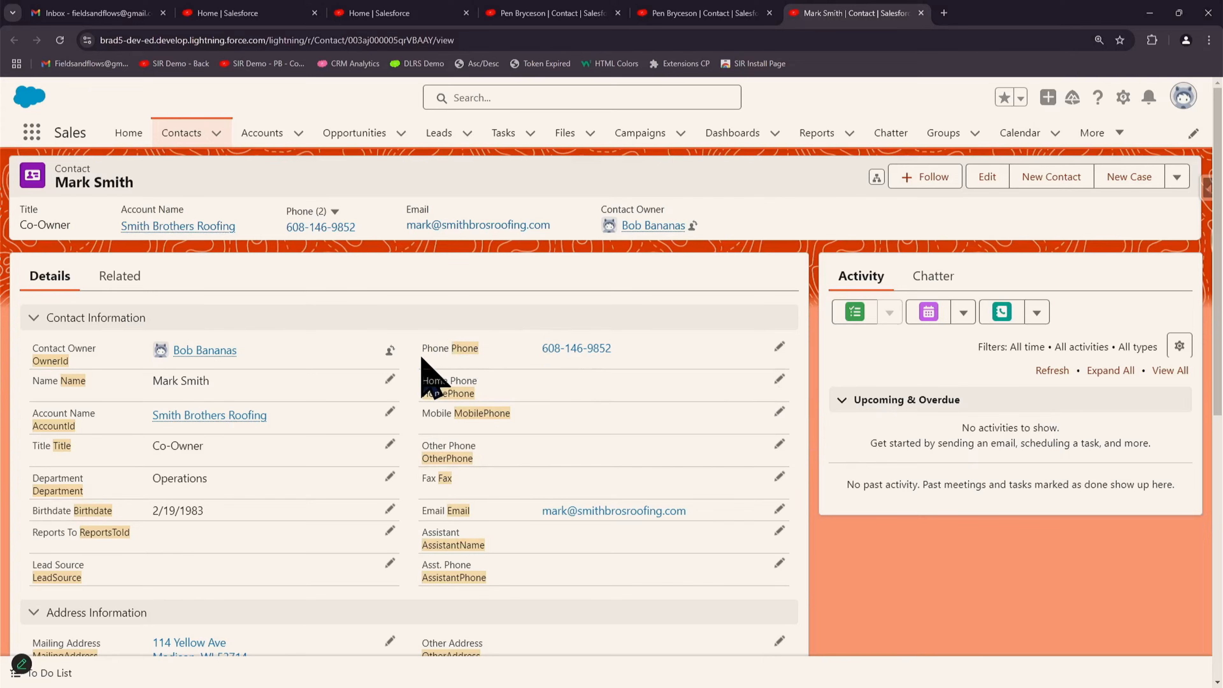
pyautogui.scroll(-10, 476, 381)
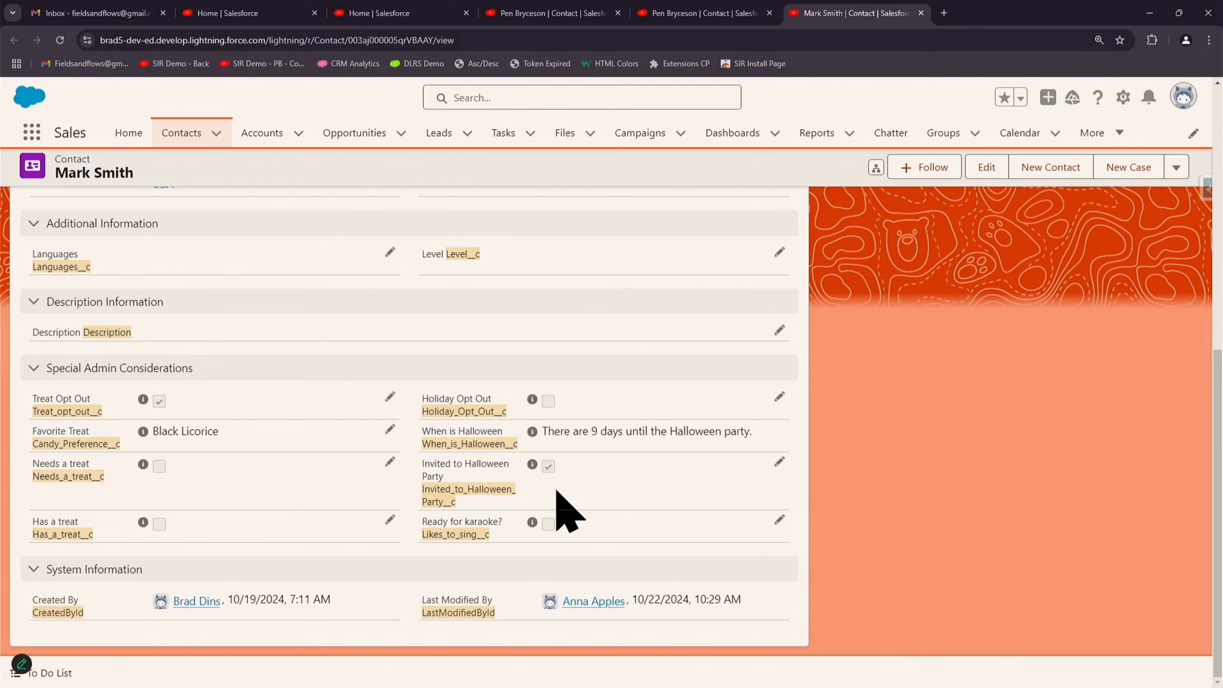
pyautogui.click(487, 492)
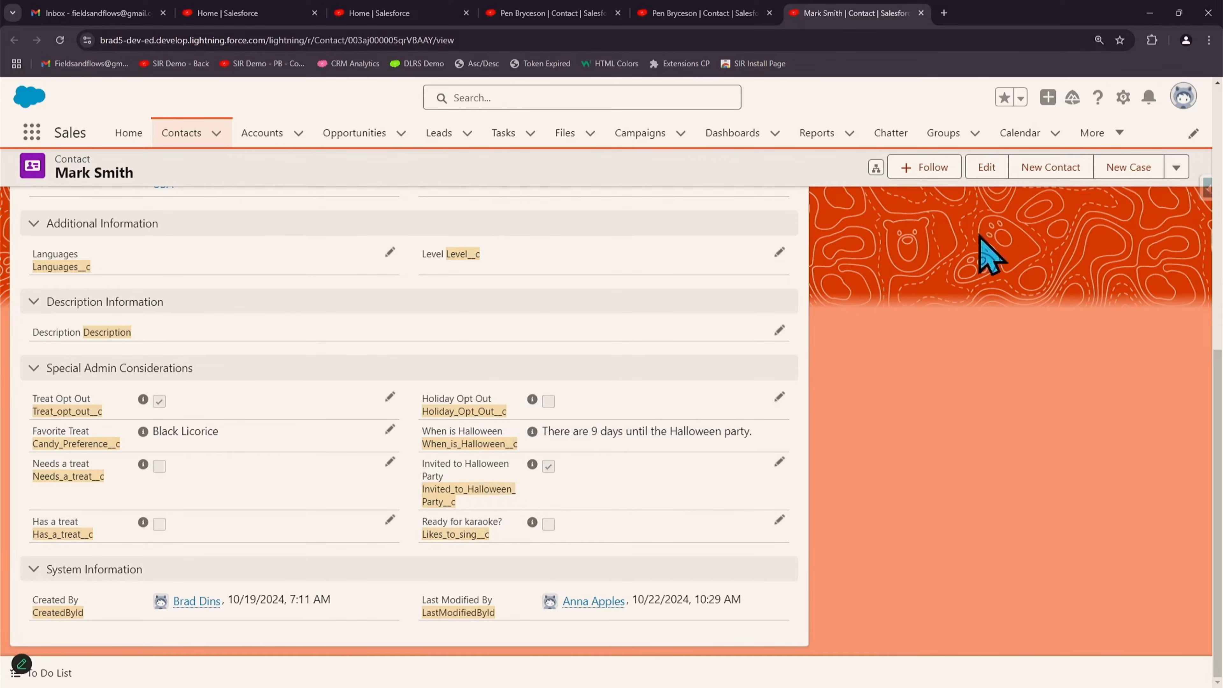
# - Open the Inspector's all-data view for the Smith Brothers Roofing contact
pyautogui.click(1206, 189)
pyautogui.scroll(-2, 1156, 378)
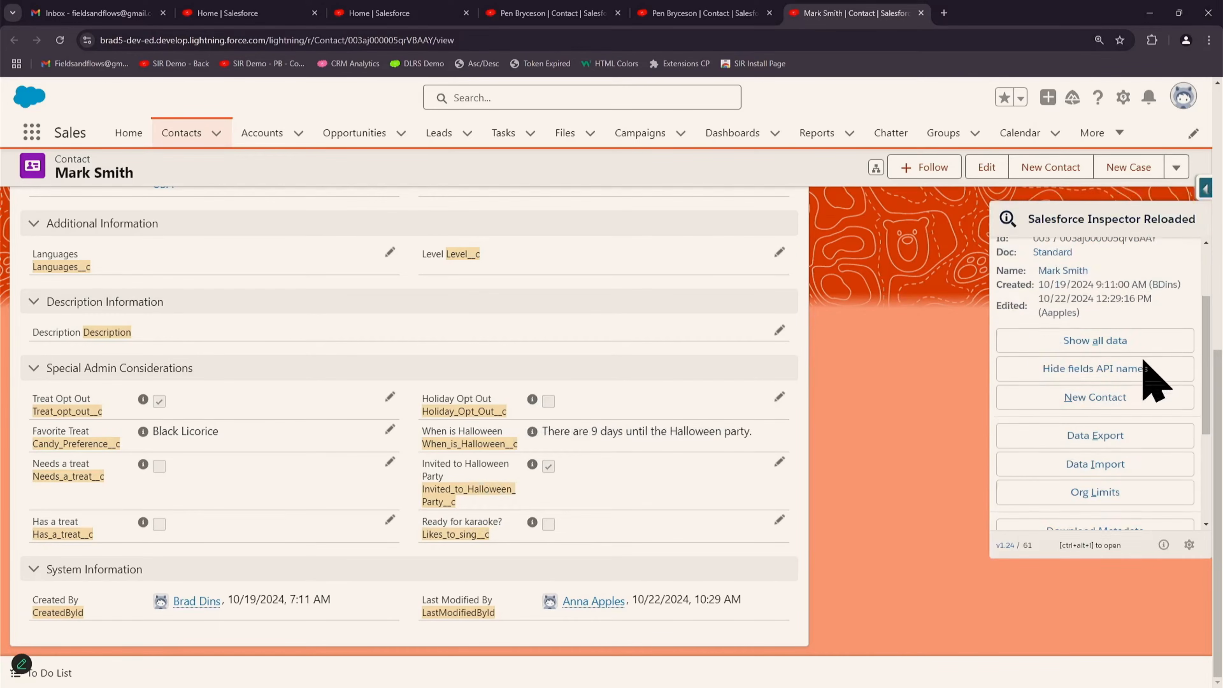
pyautogui.scroll(2, 1122, 376)
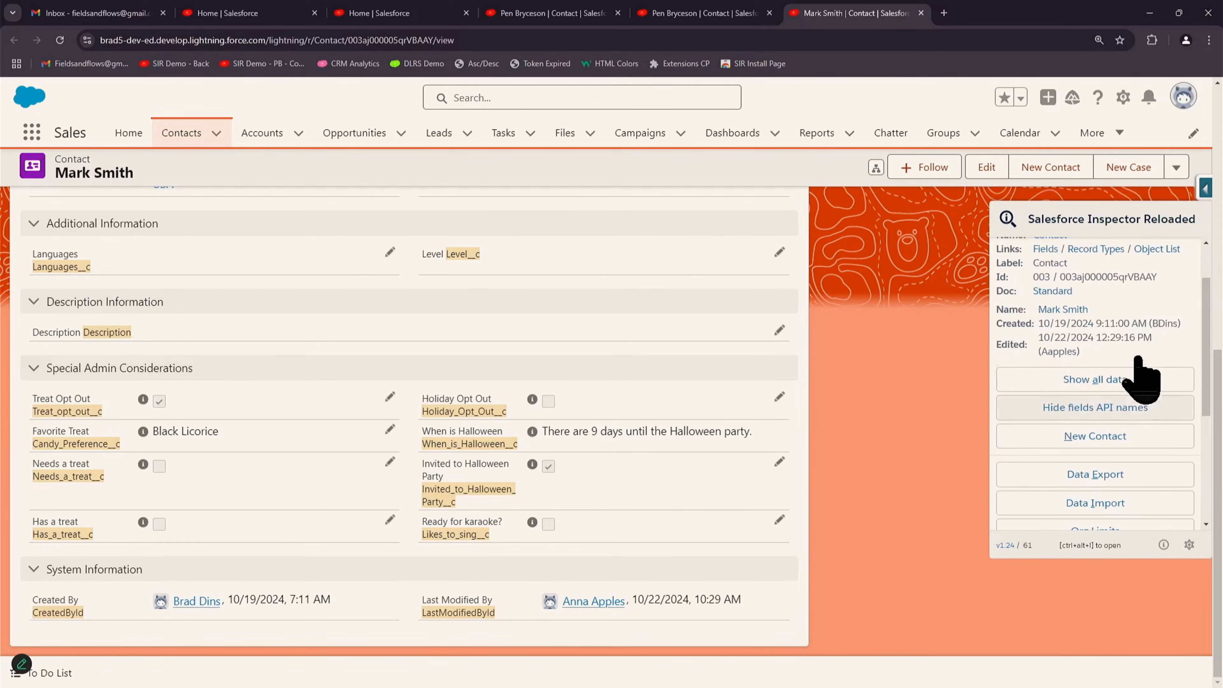
pyautogui.click(1116, 379)
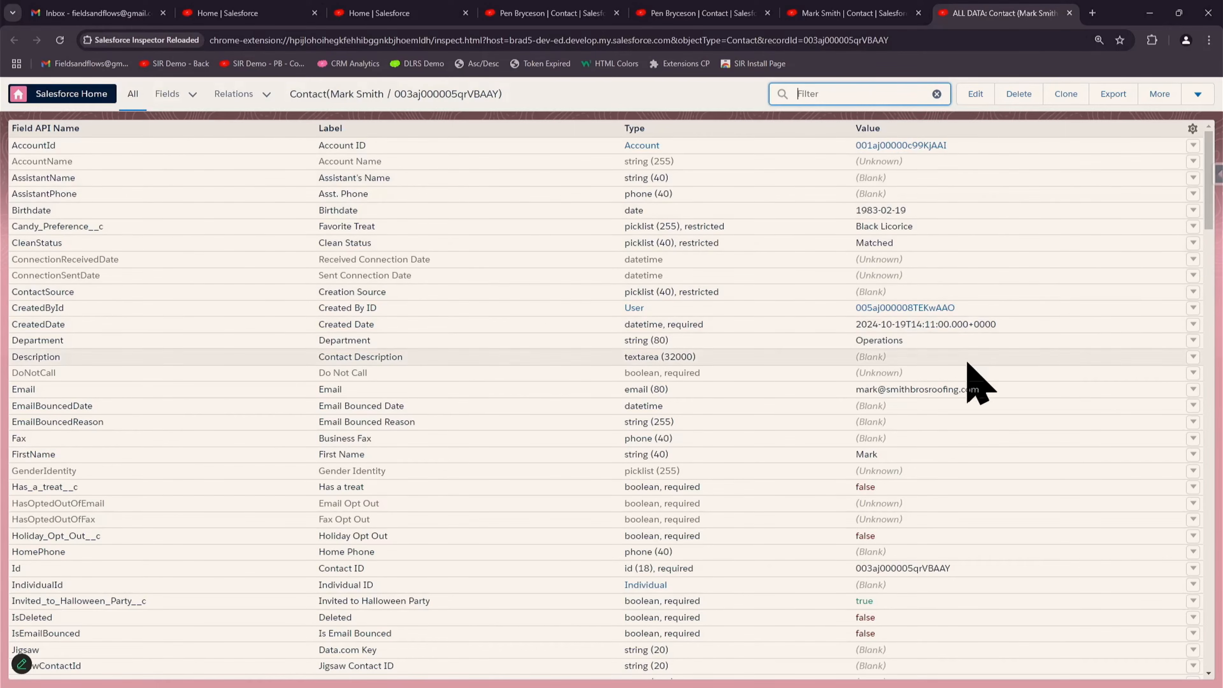
# - Enlarge the all-data page and examine the formula and help text of the When_is_Halloween__c field
pyautogui.scroll(-12, 969, 371)
pyautogui.scroll(-7, 979, 378)
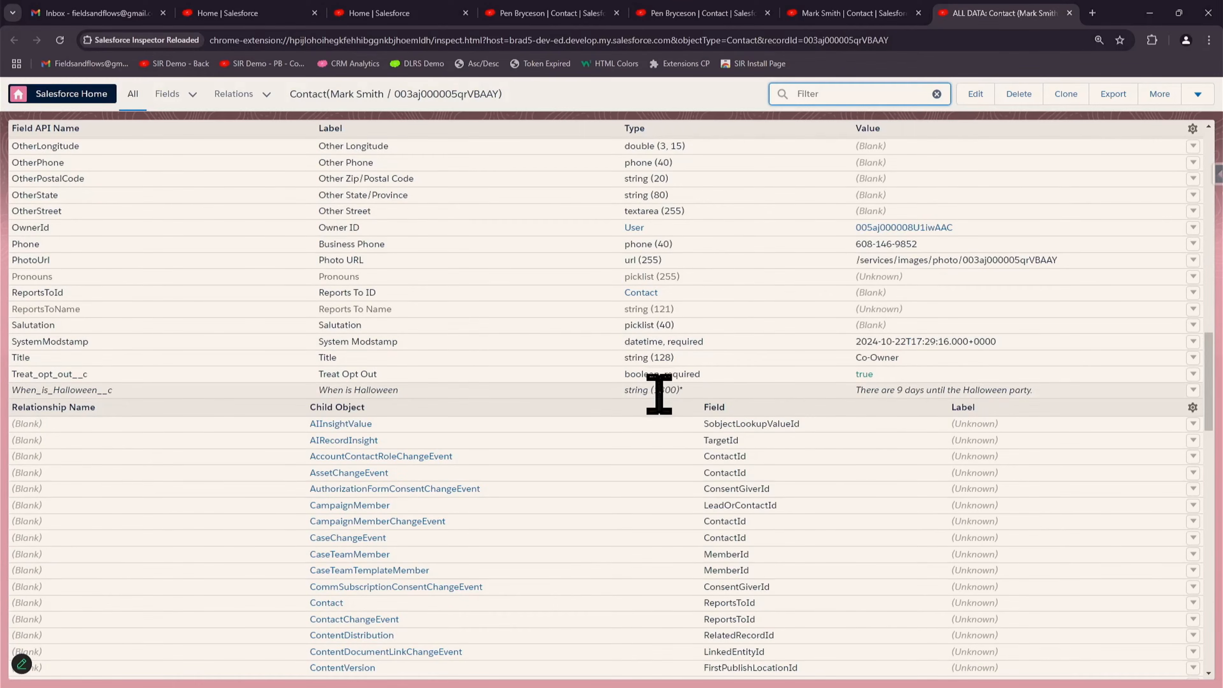
pyautogui.moveTo(658, 394)
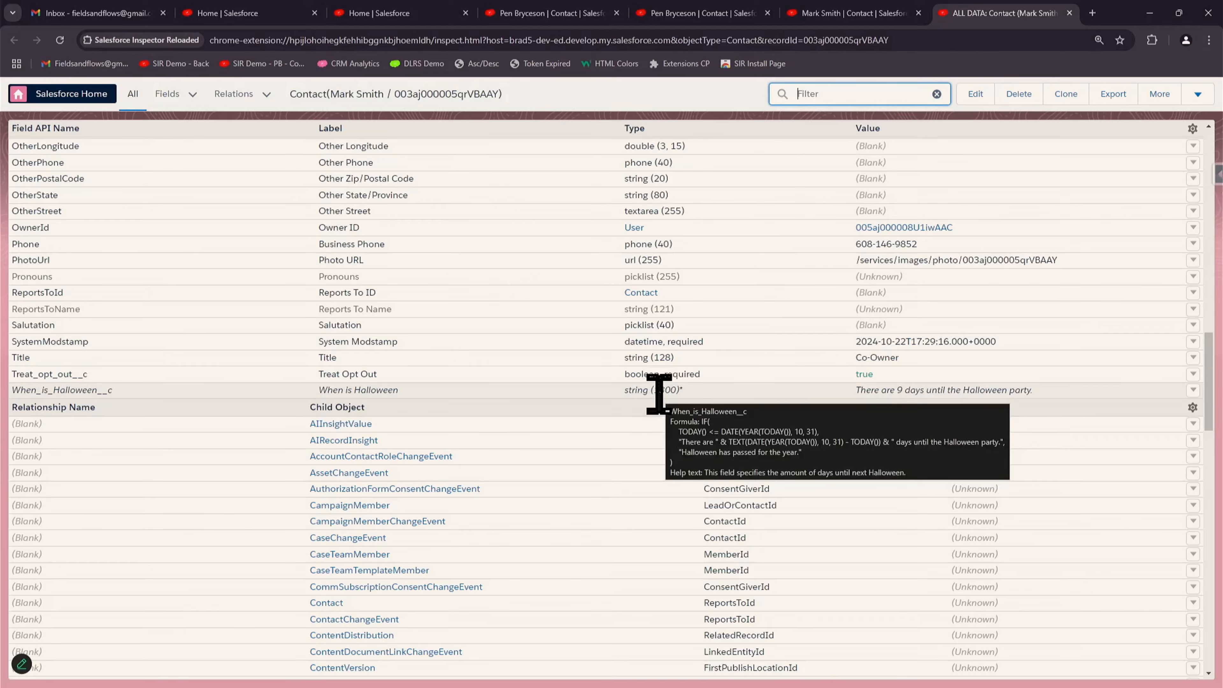
pyautogui.hotkey('ctrl', '+')
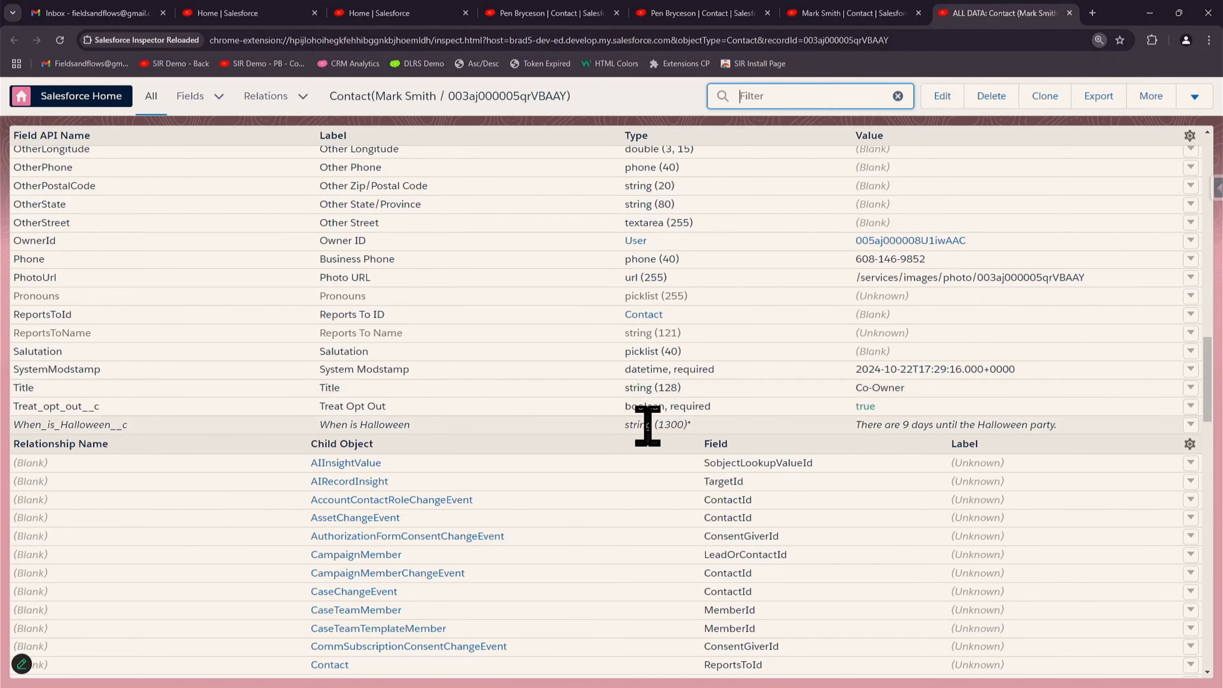
pyautogui.moveTo(648, 425)
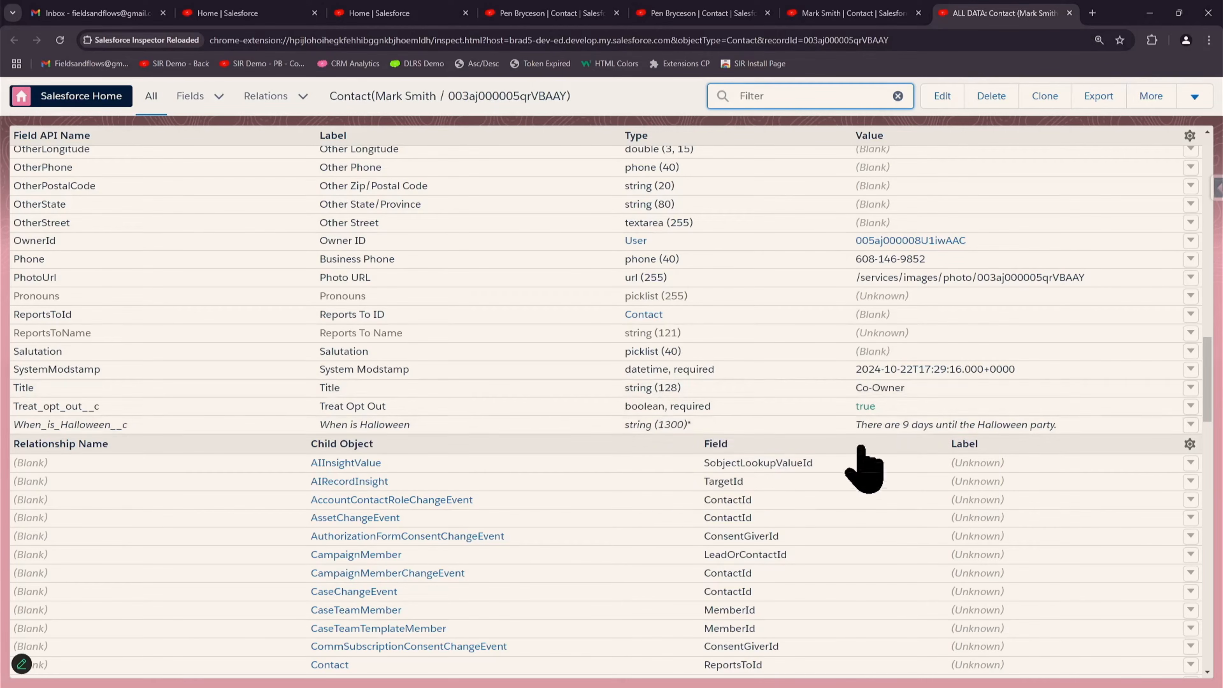
pyautogui.moveTo(912, 427)
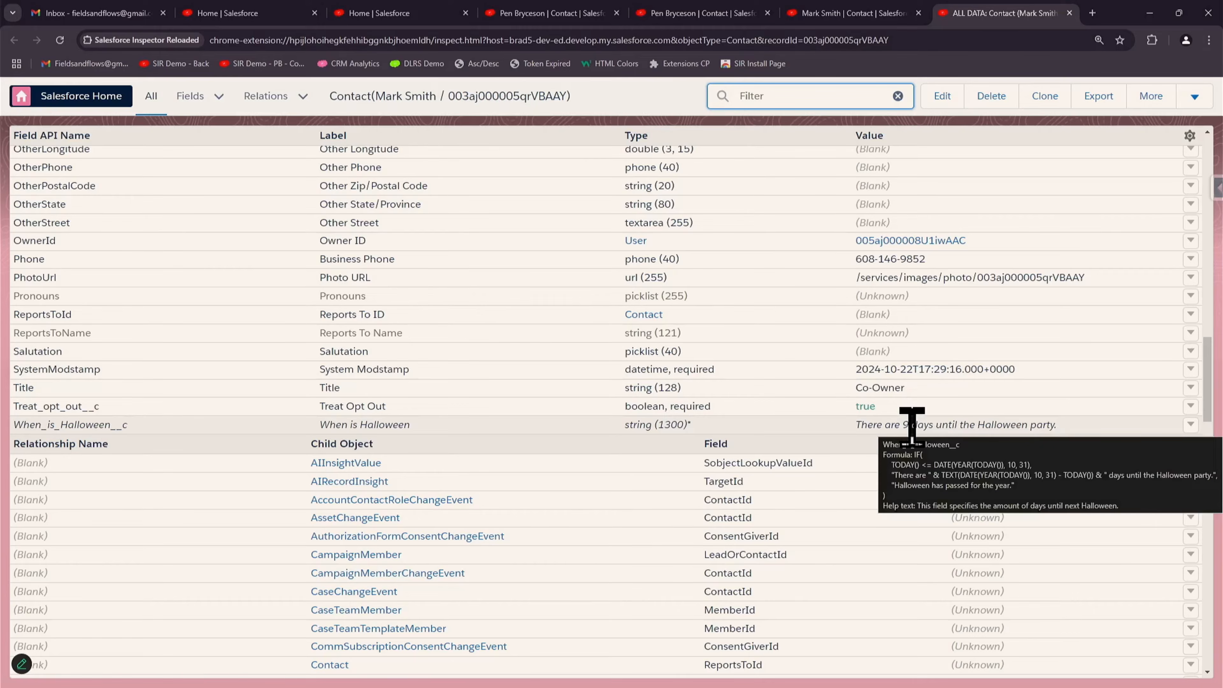
# - Examine the picklist values of Candy_Preference__c and the help text and type of Has_a_treat__c
pyautogui.scroll(20, 911, 427)
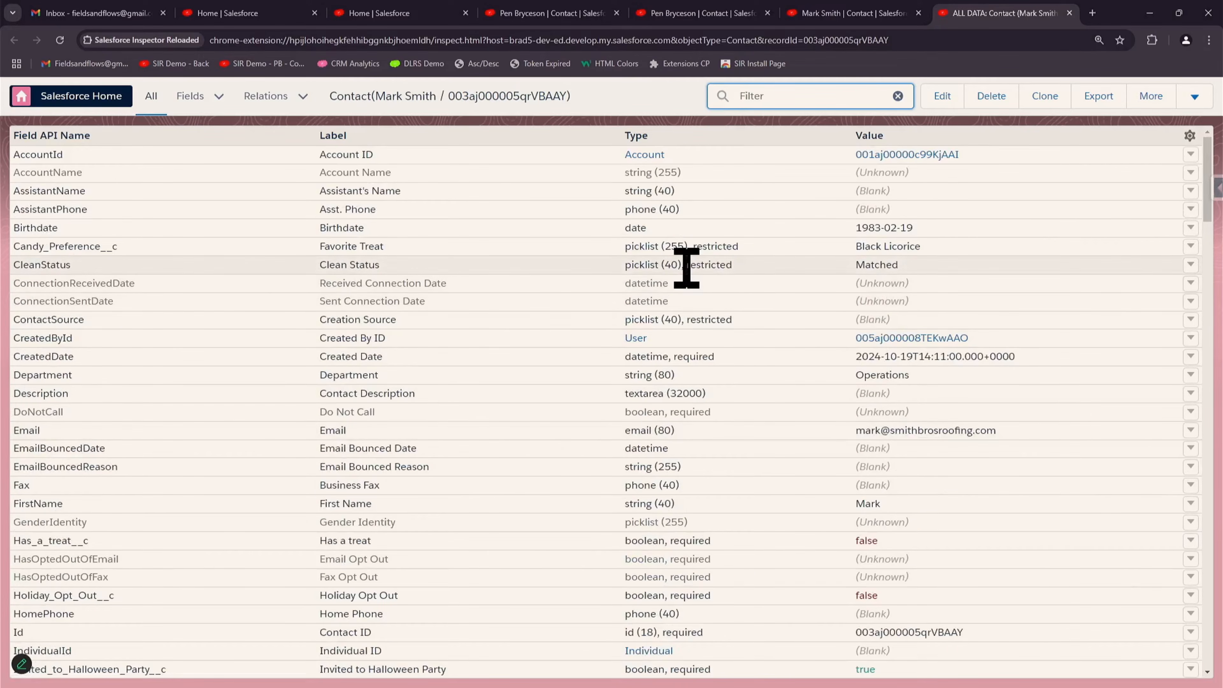
pyautogui.moveTo(680, 243)
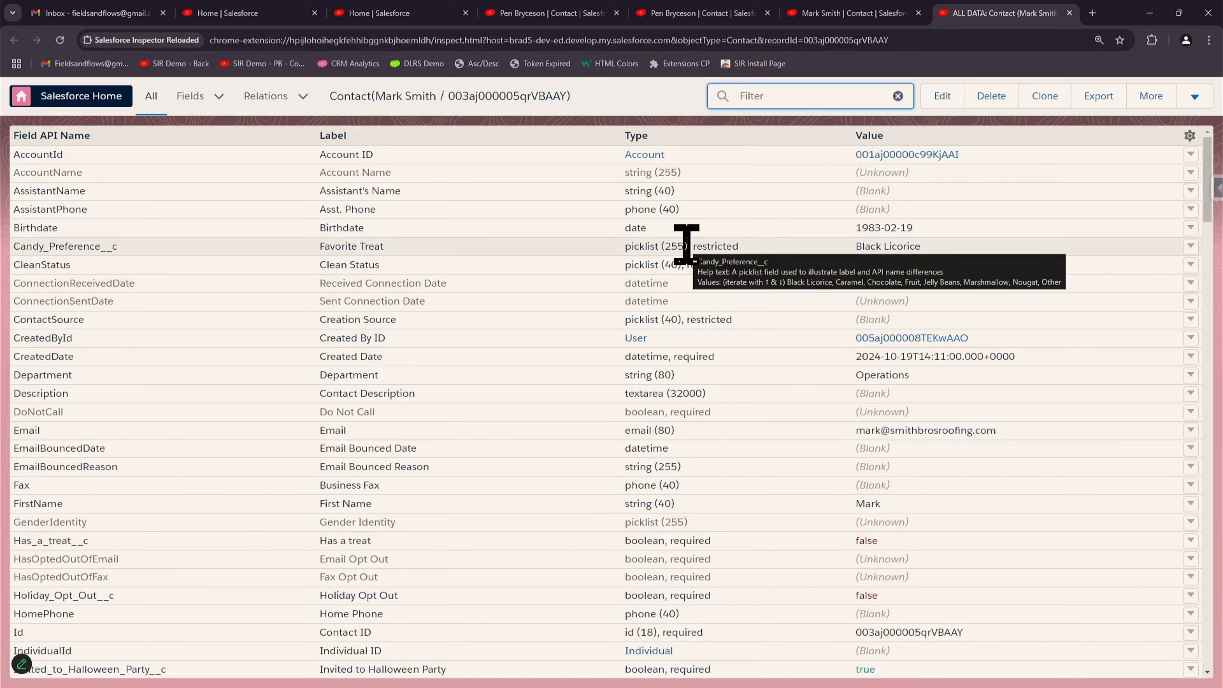
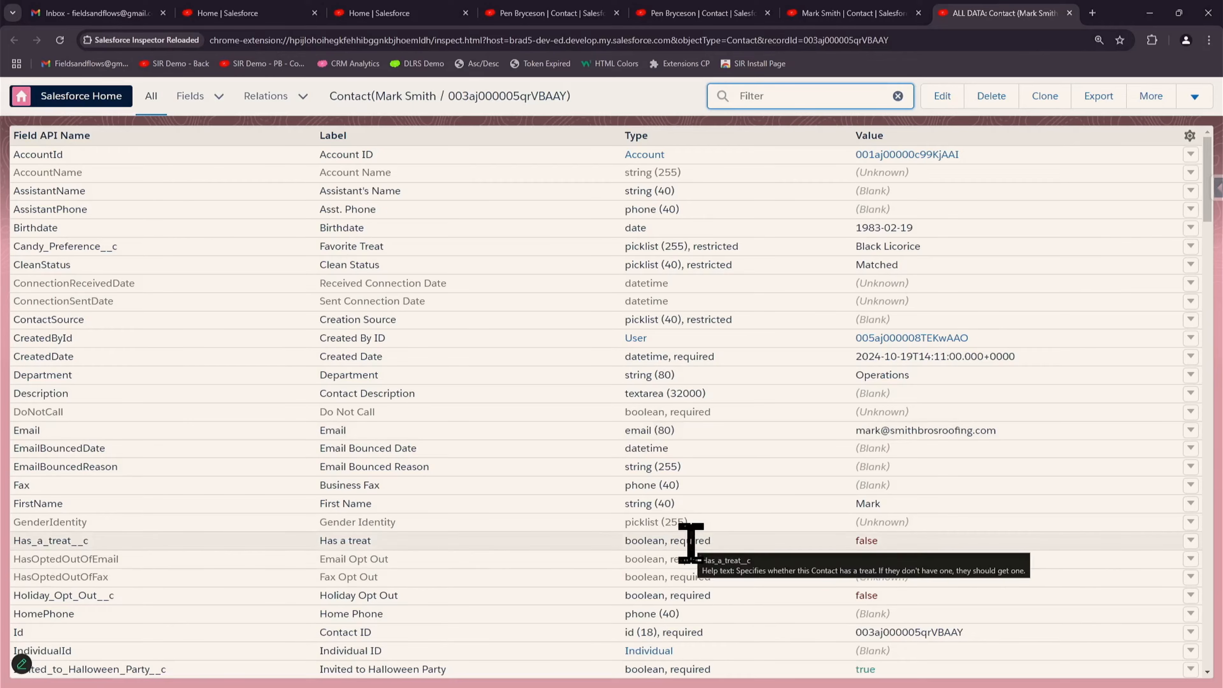
pyautogui.tripleClick(647, 542)
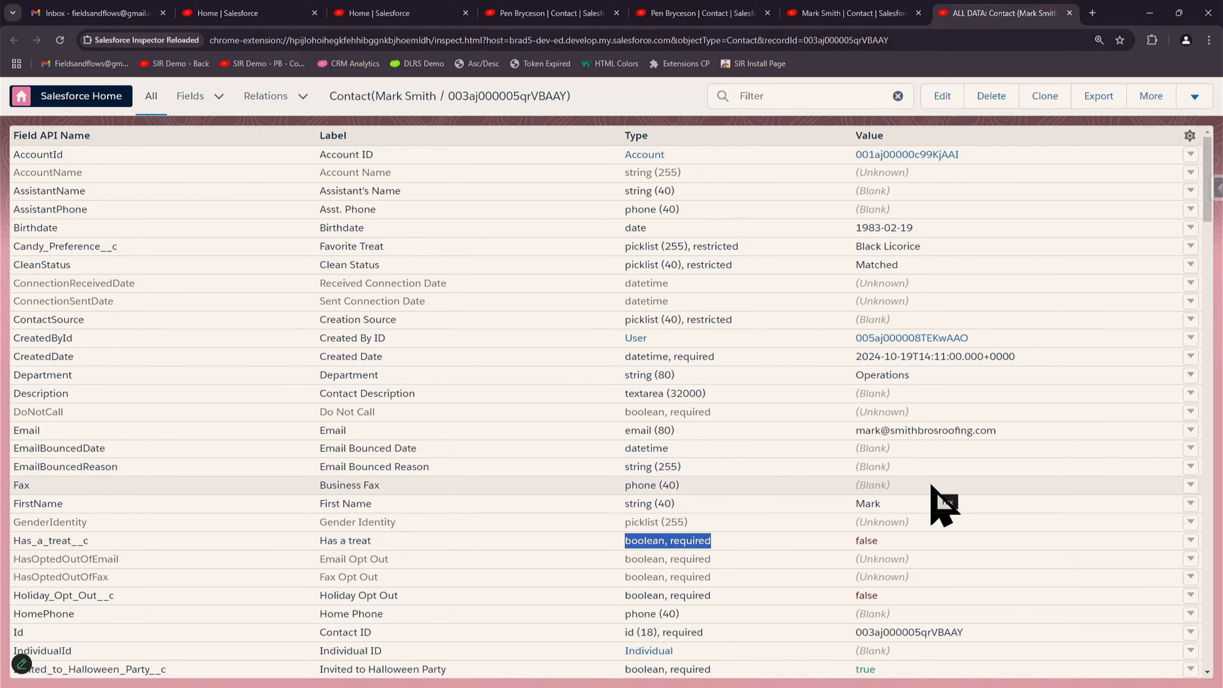
# - Hide the borders of the all-data field table, check the look of the rows, and show the borders again
pyautogui.click(1189, 137)
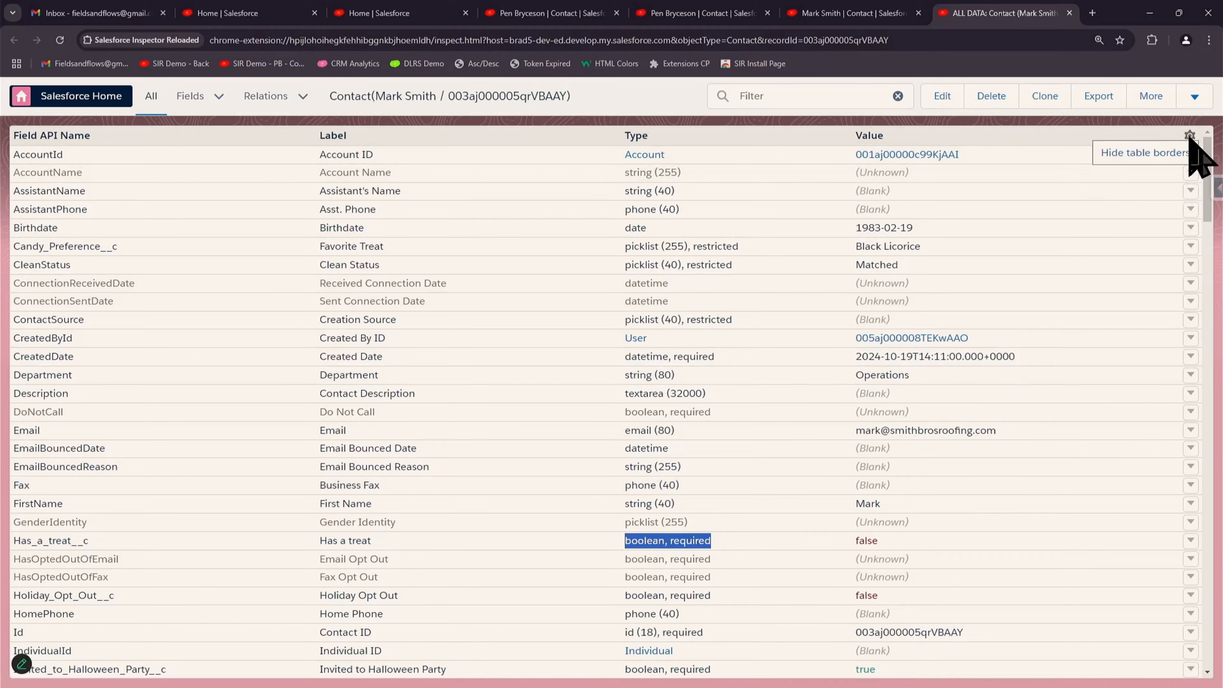
pyautogui.click(1174, 153)
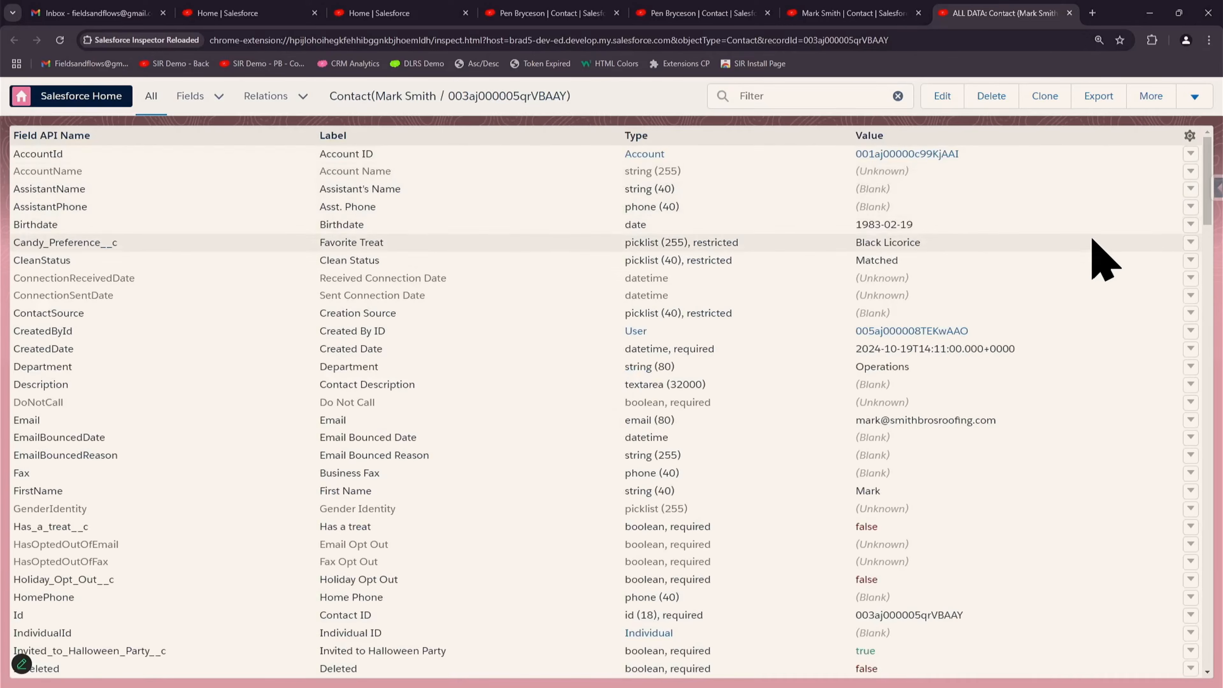
pyautogui.scroll(-4, 1093, 260)
pyautogui.scroll(4, 1100, 255)
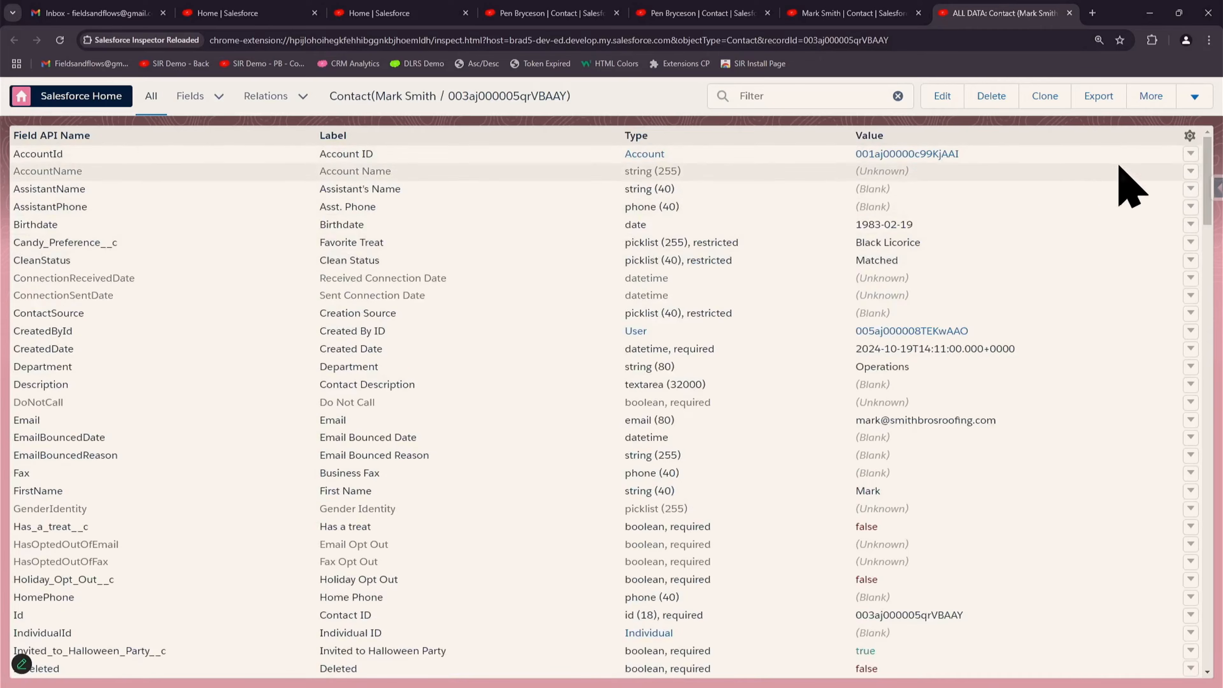
pyautogui.click(1190, 135)
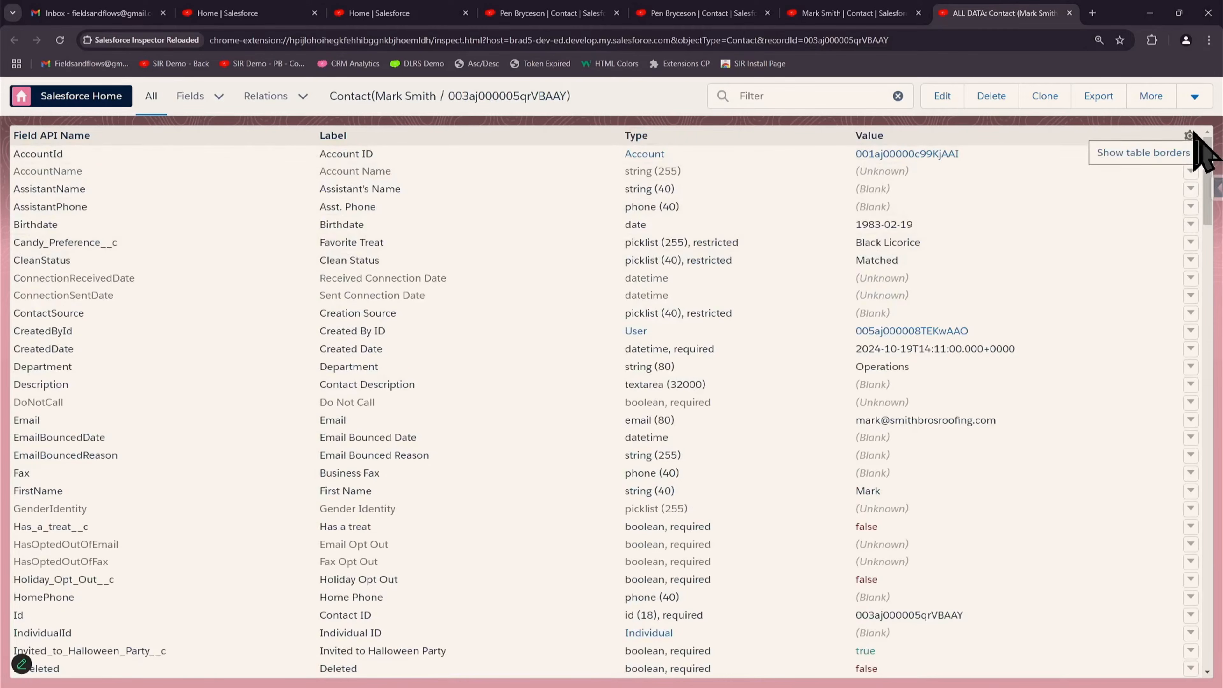
pyautogui.click(1166, 159)
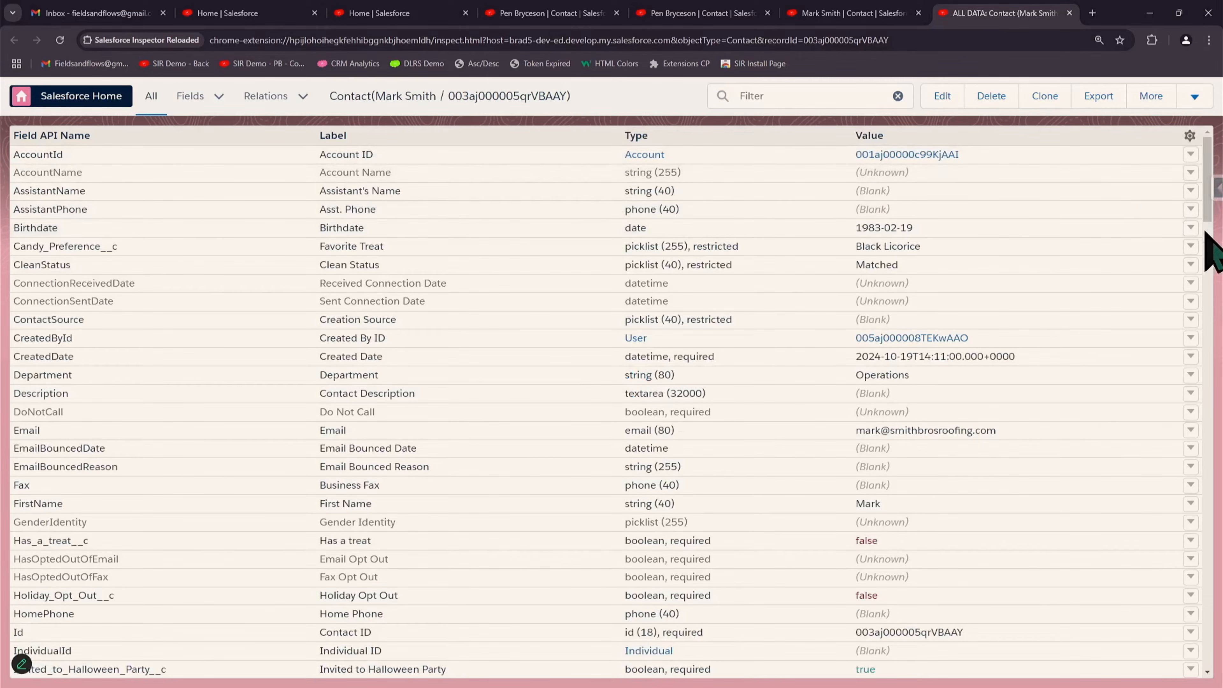
# - Open all field metadata for the Candy_Preference__c field
pyautogui.click(1190, 246)
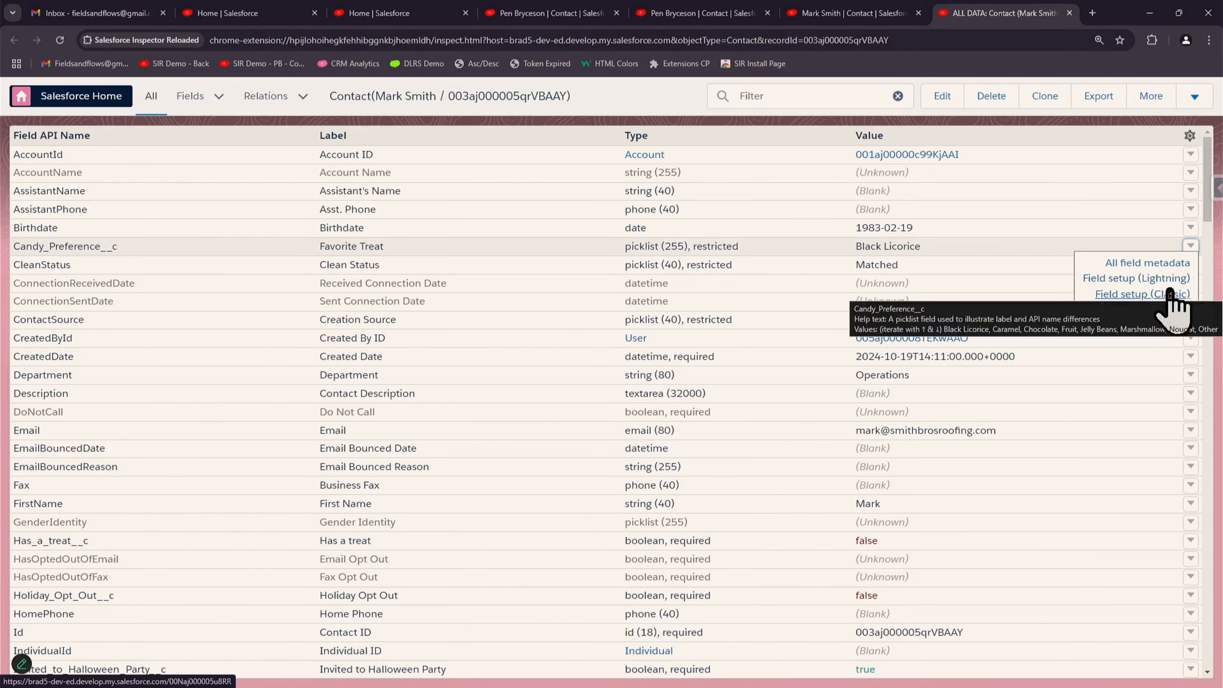
pyautogui.click(1161, 264)
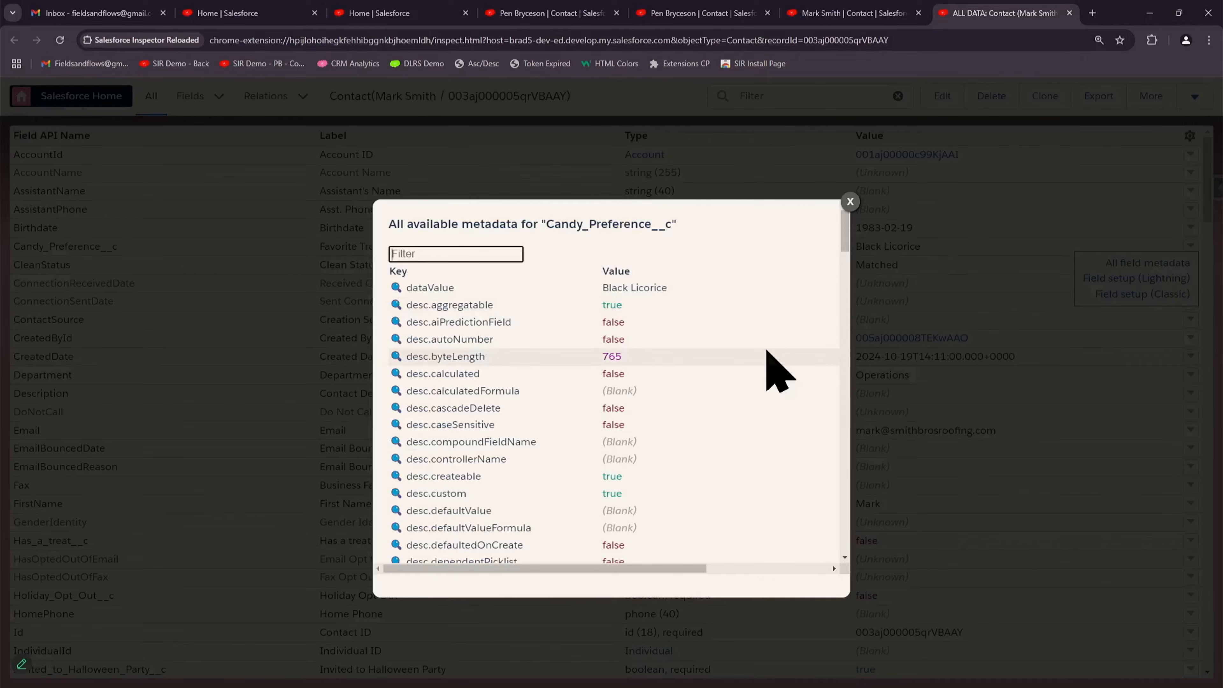
# - Look through the available metadata for Candy_Preference__c, including its picklist values, and close the metadata view
pyautogui.scroll(-10, 716, 360)
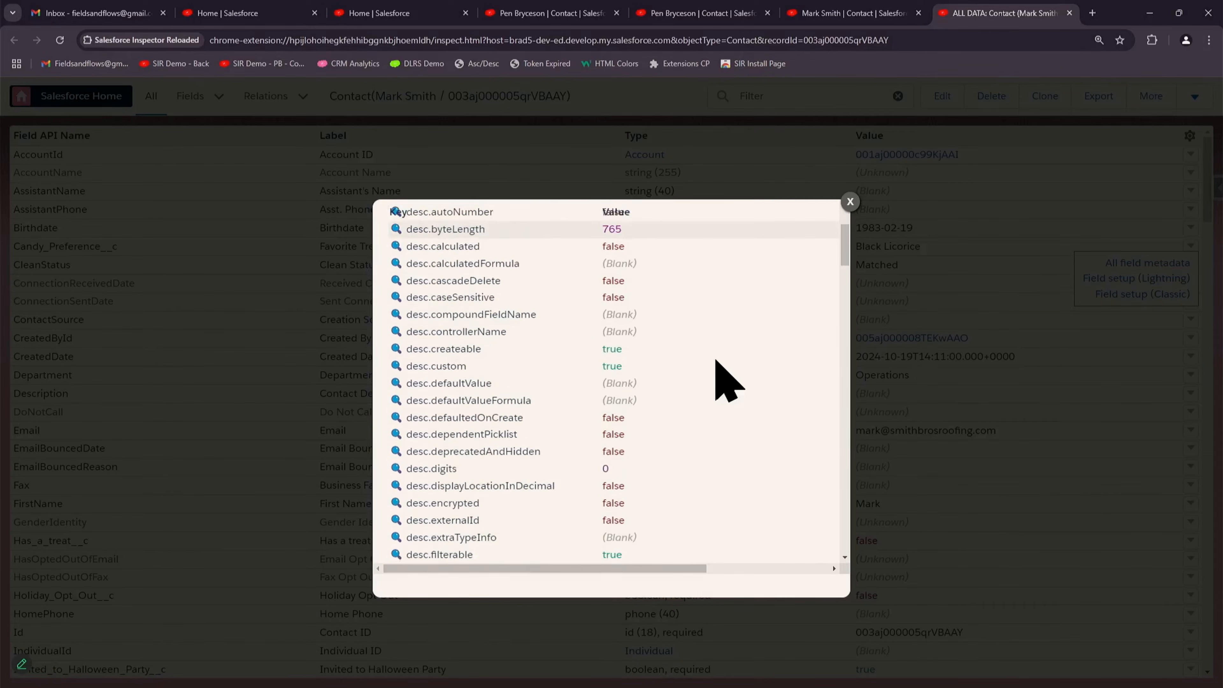
pyautogui.scroll(-5, 716, 360)
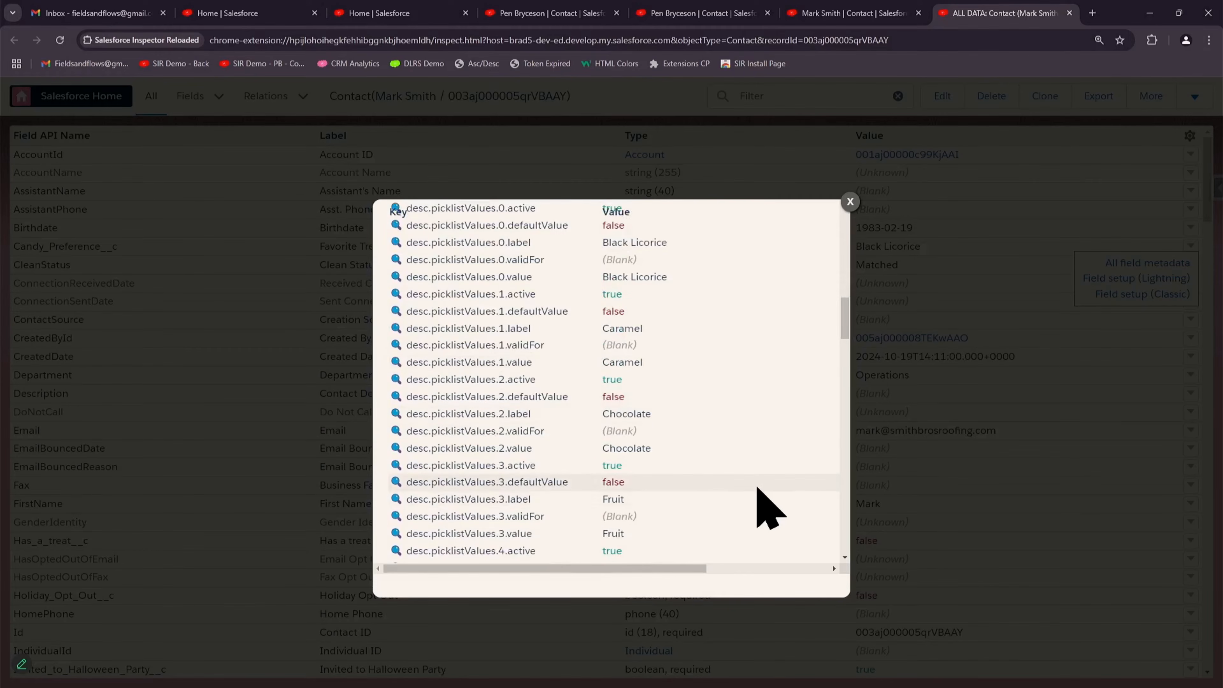
pyautogui.scroll(-3, 764, 511)
pyautogui.scroll(-3, 764, 504)
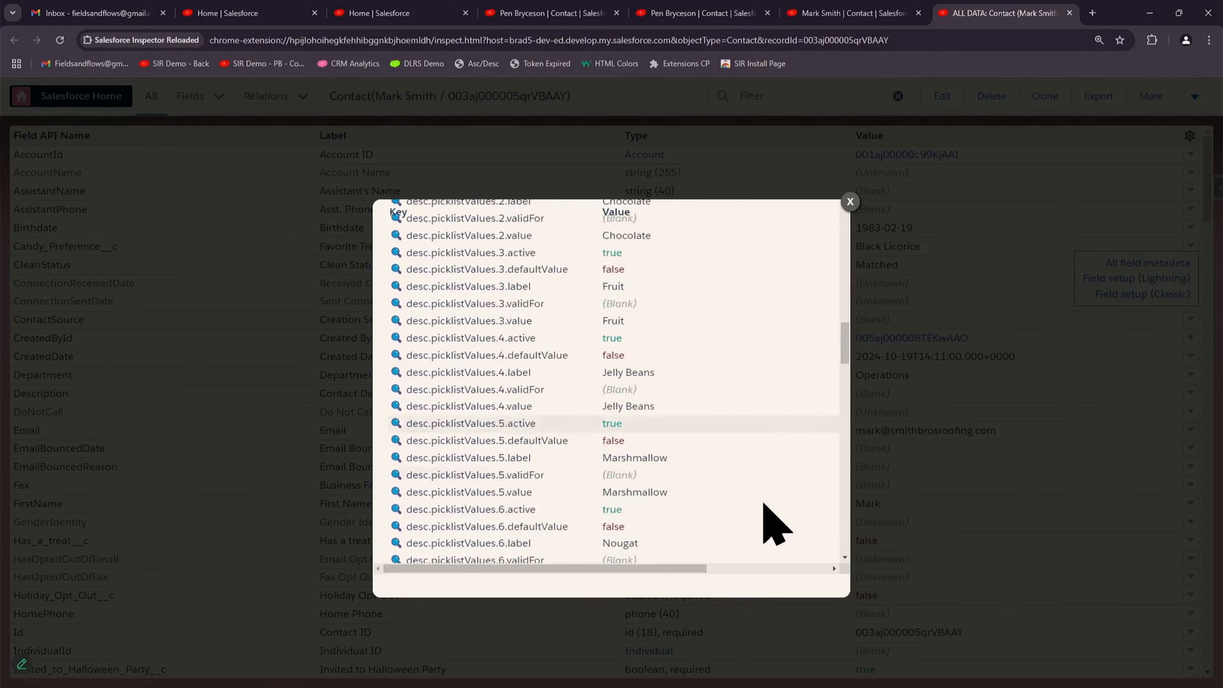
pyautogui.scroll(10, 764, 504)
pyautogui.scroll(5, 764, 504)
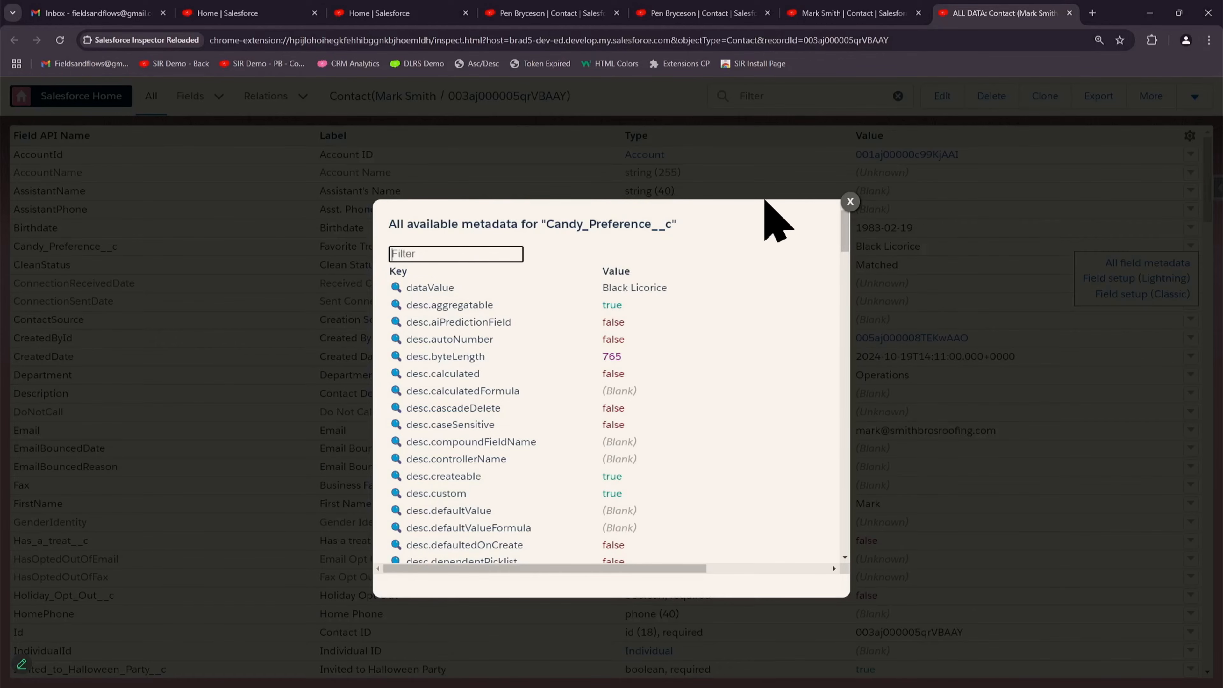
pyautogui.click(851, 203)
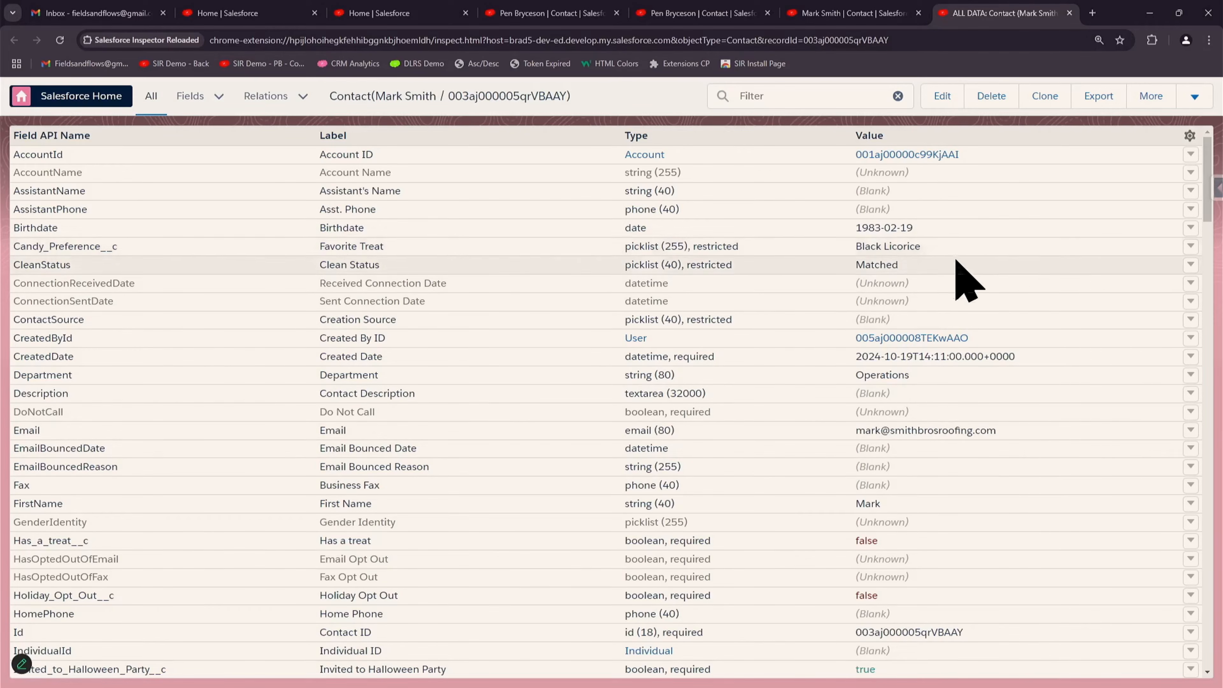
# - Edit the Candy_Preference__c value inline and cycle through its picklist options to Marshmallow
pyautogui.moveTo(963, 245)
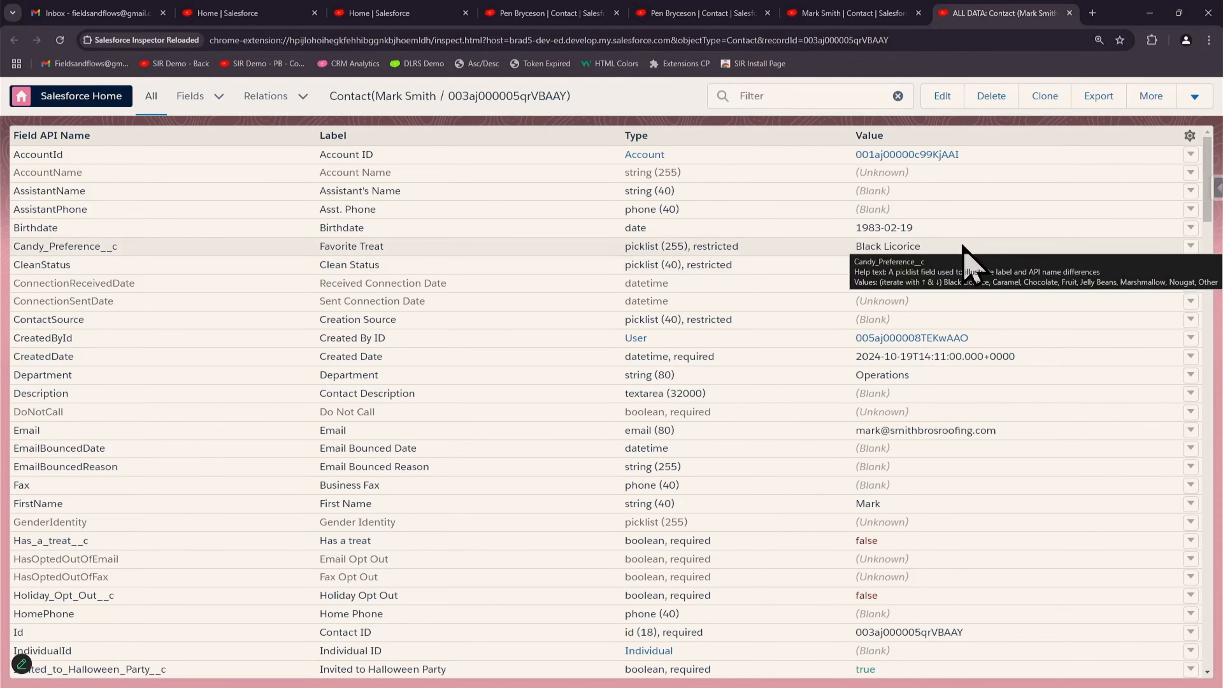
pyautogui.doubleClick(963, 246)
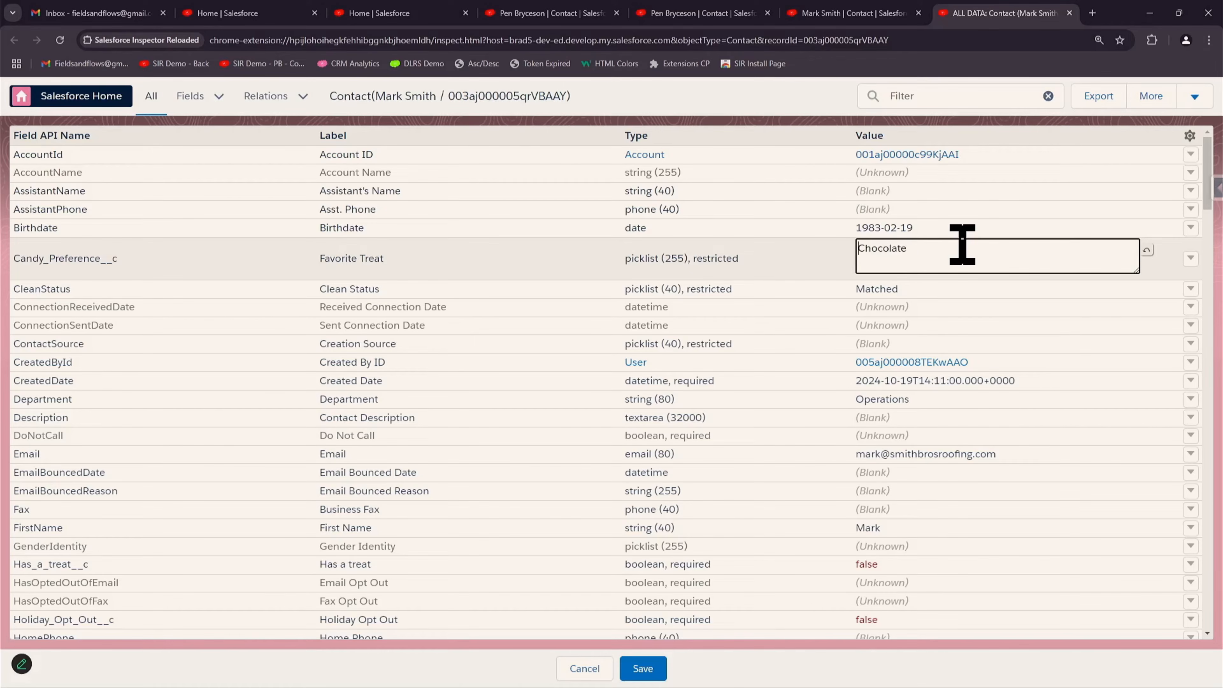
pyautogui.press('Down')
pyautogui.press('Down')
pyautogui.press('Down')
pyautogui.press('Up')
pyautogui.press('Up')
pyautogui.press('Down')
pyautogui.press('Down')
pyautogui.press('Down')
pyautogui.press('Up')
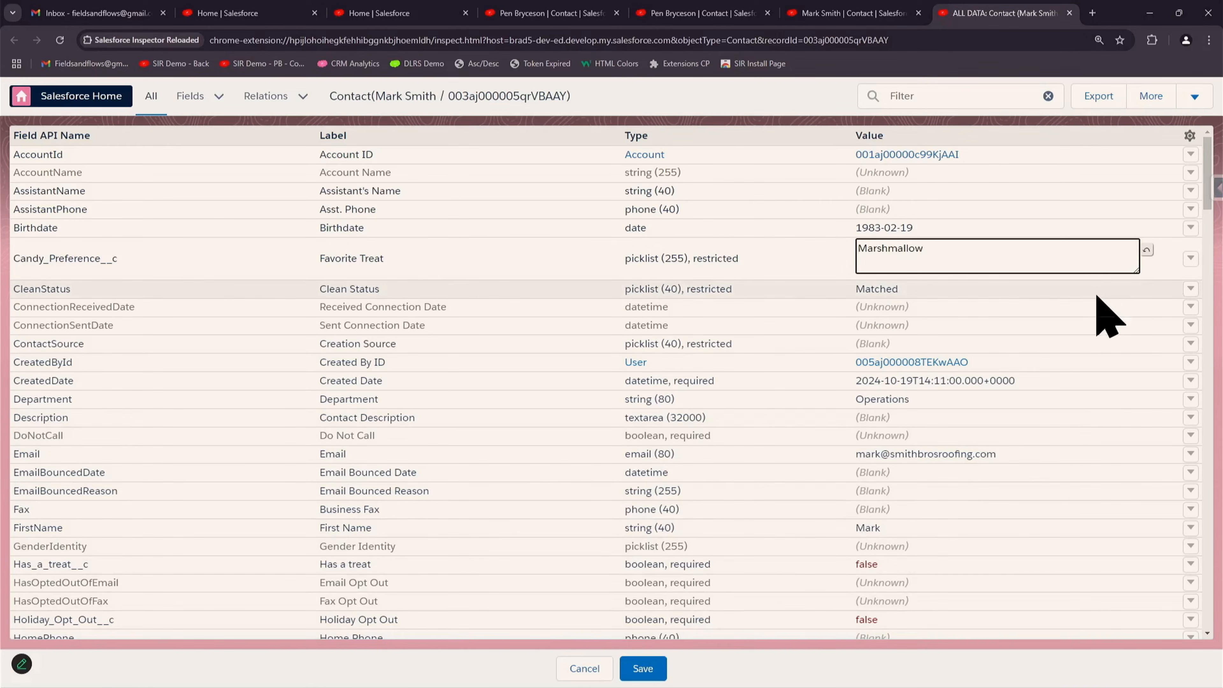
# - Revert the Candy_Preference__c value and cancel the inline edit
pyautogui.click(1147, 250)
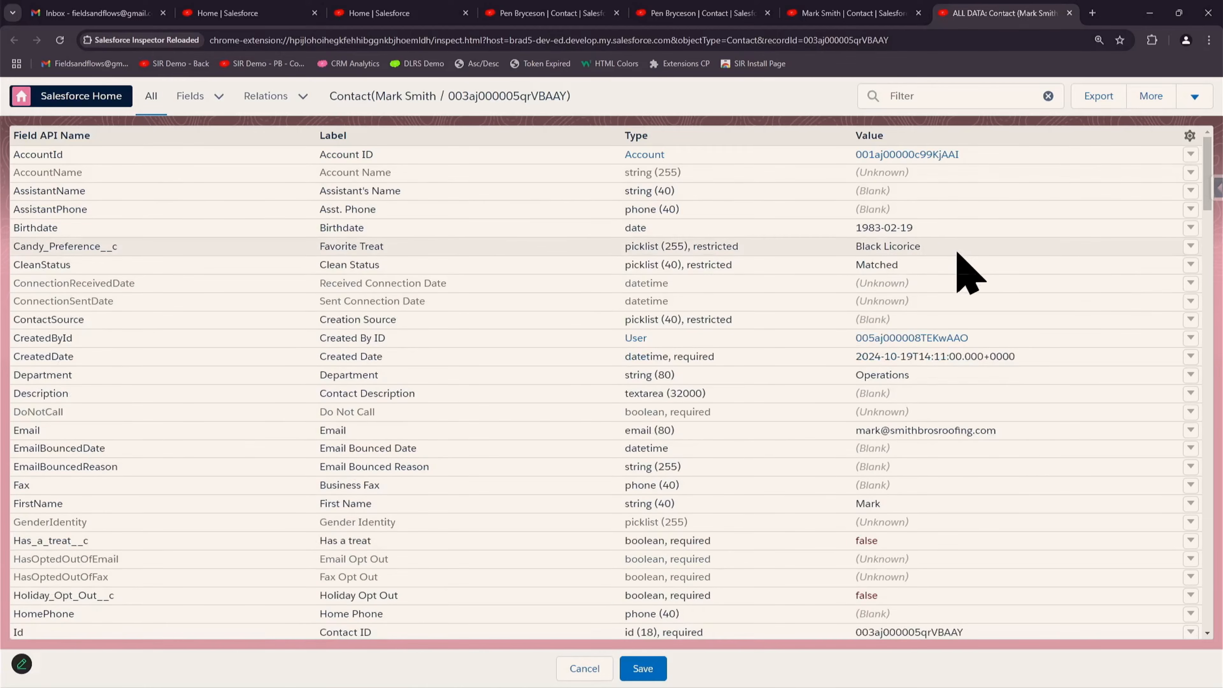
pyautogui.moveTo(916, 248)
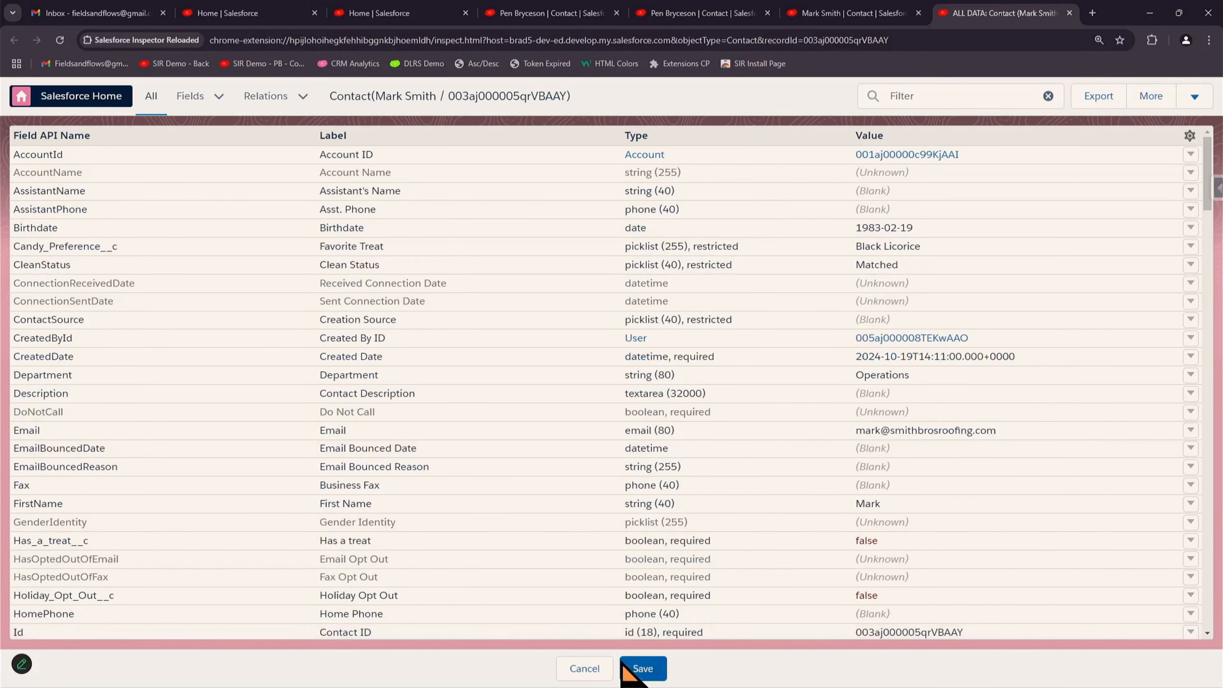
pyautogui.click(581, 668)
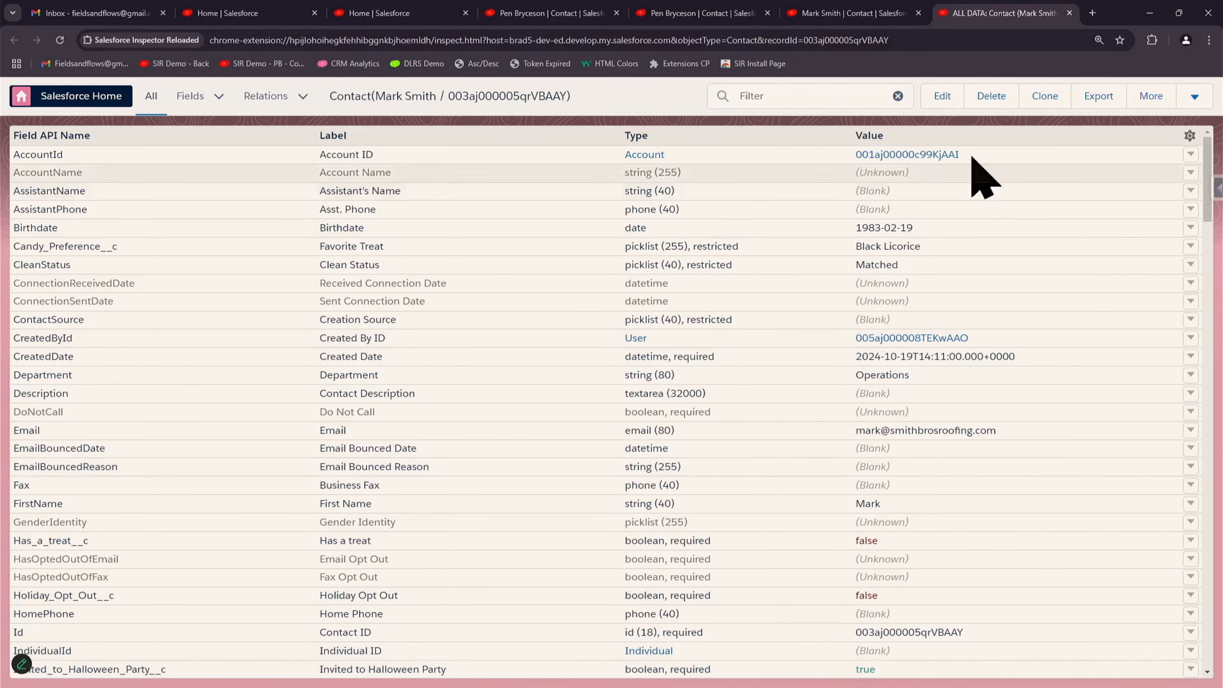
# - Change the contact's Birthdate inline and set CleanStatus to Acknowledged
pyautogui.moveTo(965, 245)
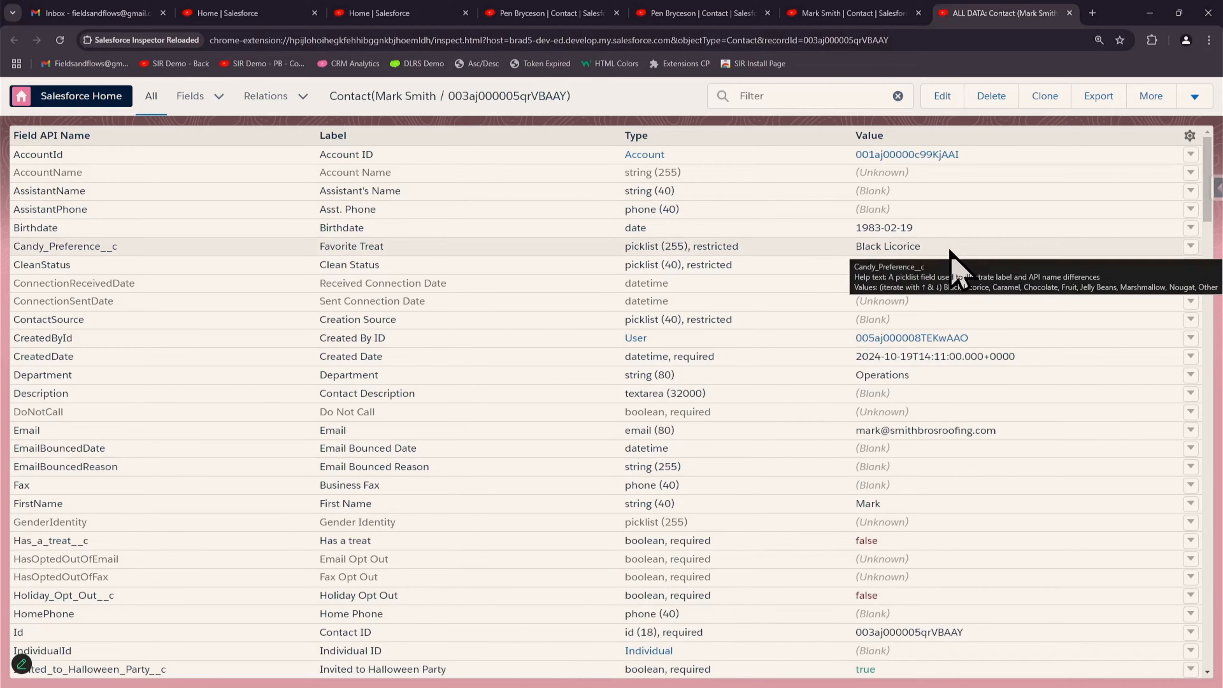
pyautogui.doubleClick(945, 231)
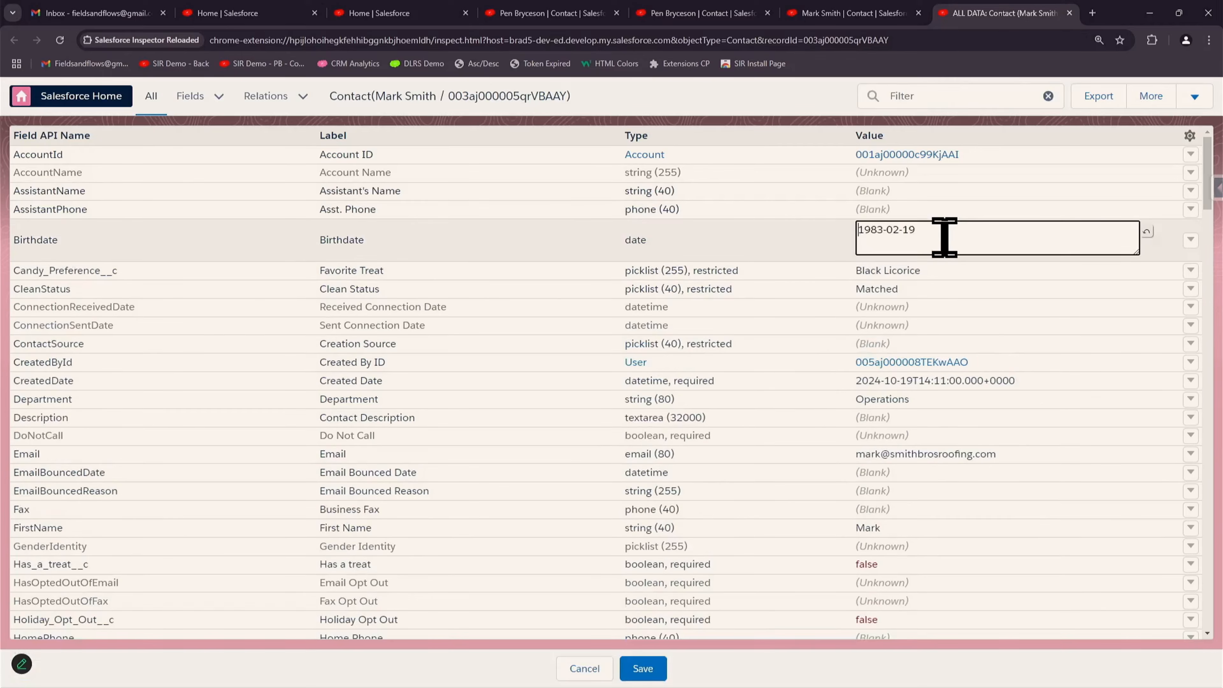
pyautogui.click(936, 239)
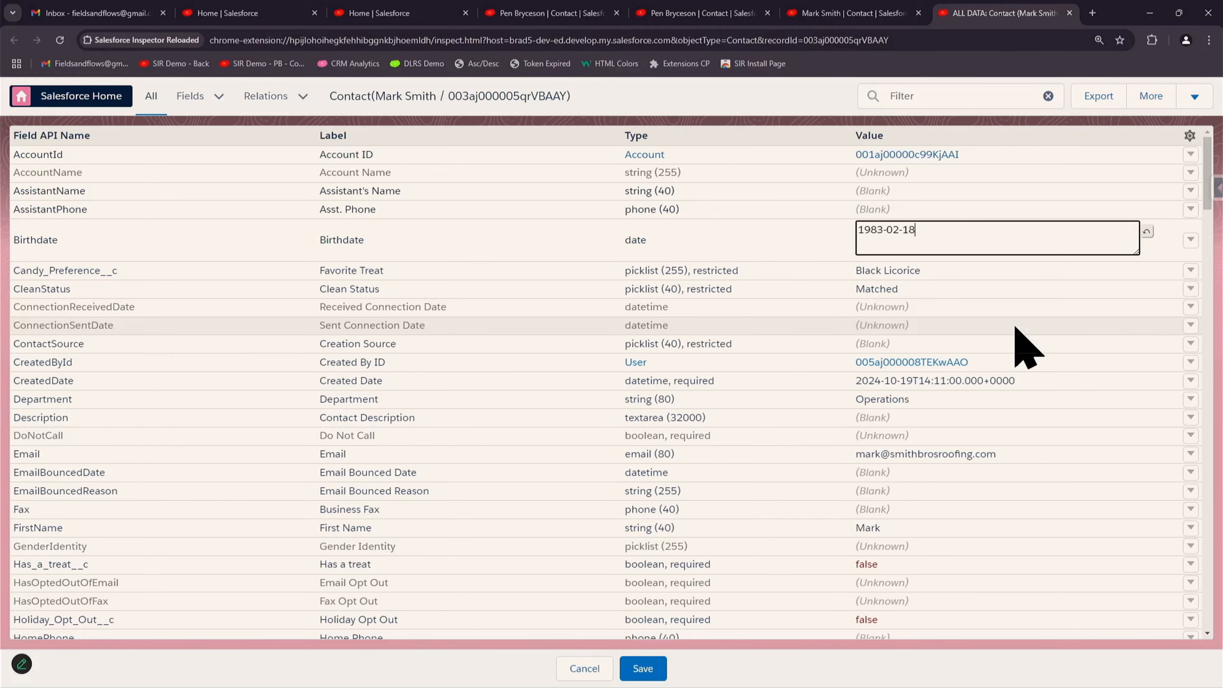
pyautogui.doubleClick(926, 288)
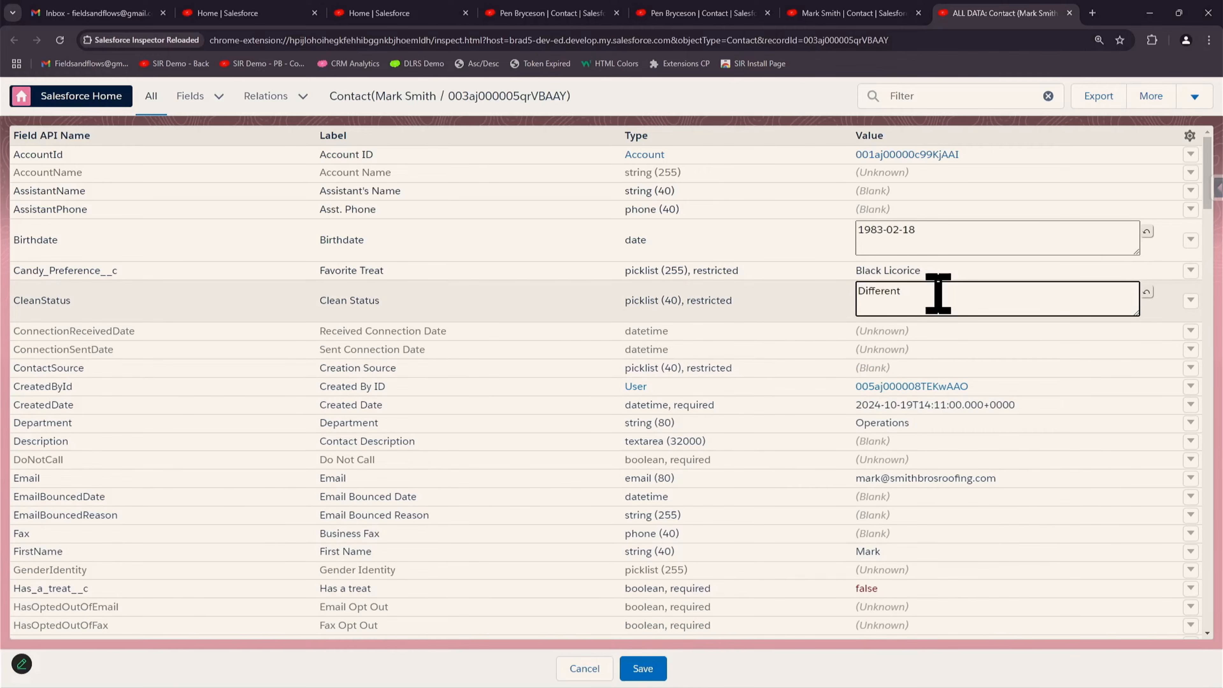
pyautogui.press('Down')
pyautogui.press('Tab')
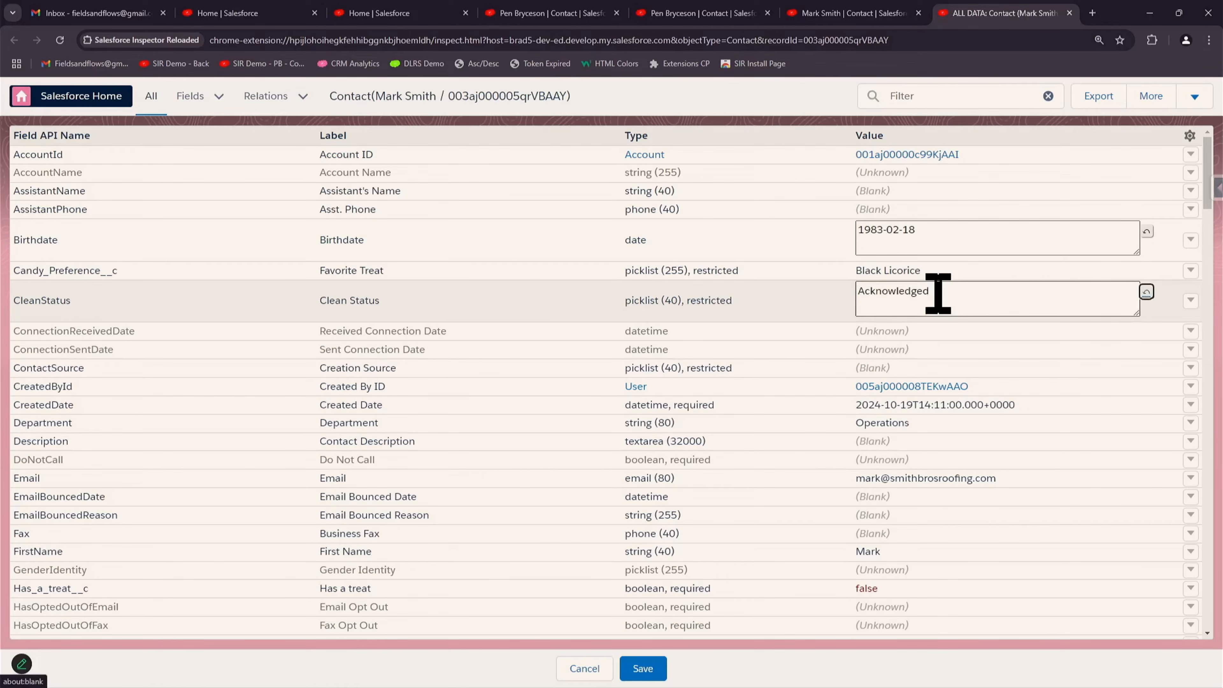
# - Set the contact's Department to Revenue Operations and save the edited field values
pyautogui.doubleClick(921, 426)
pyautogui.write('Re')
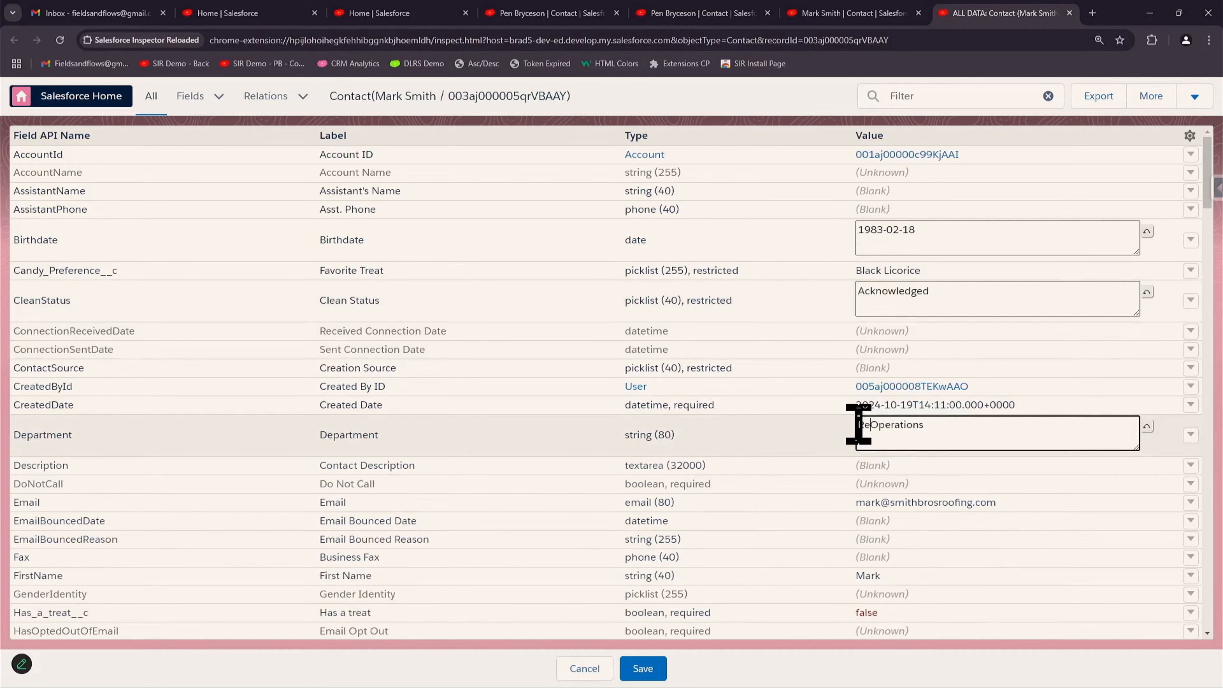
pyautogui.write('venue')
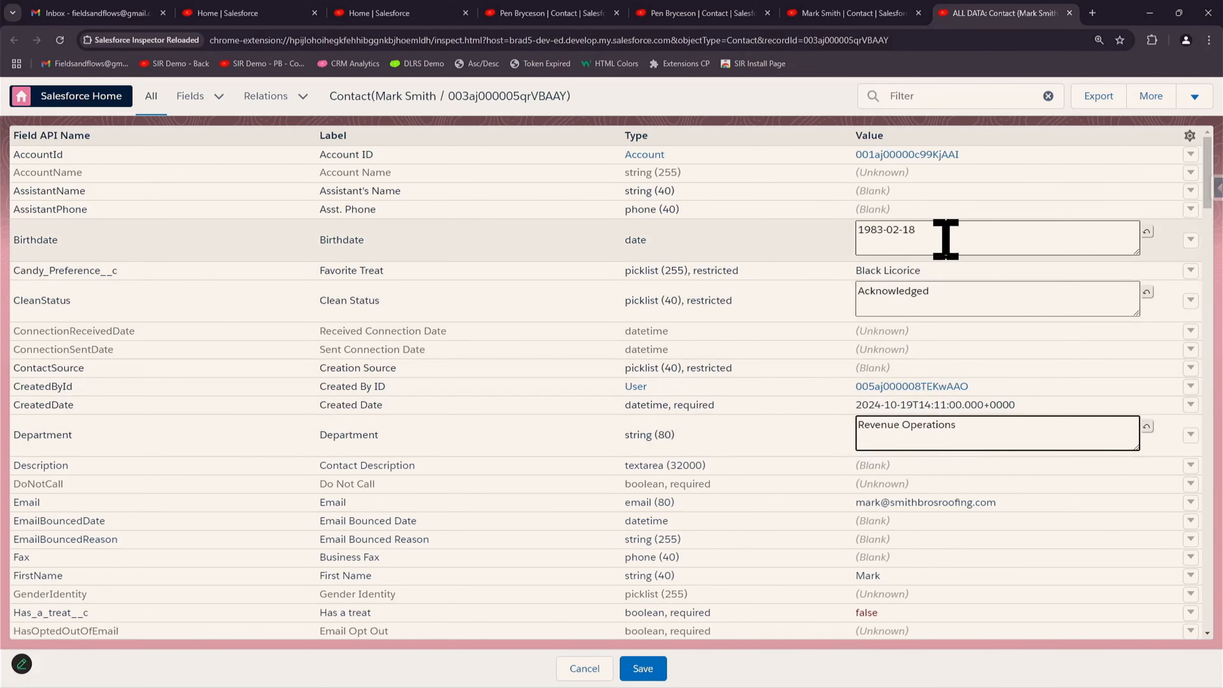
pyautogui.scroll(-6, 1038, 390)
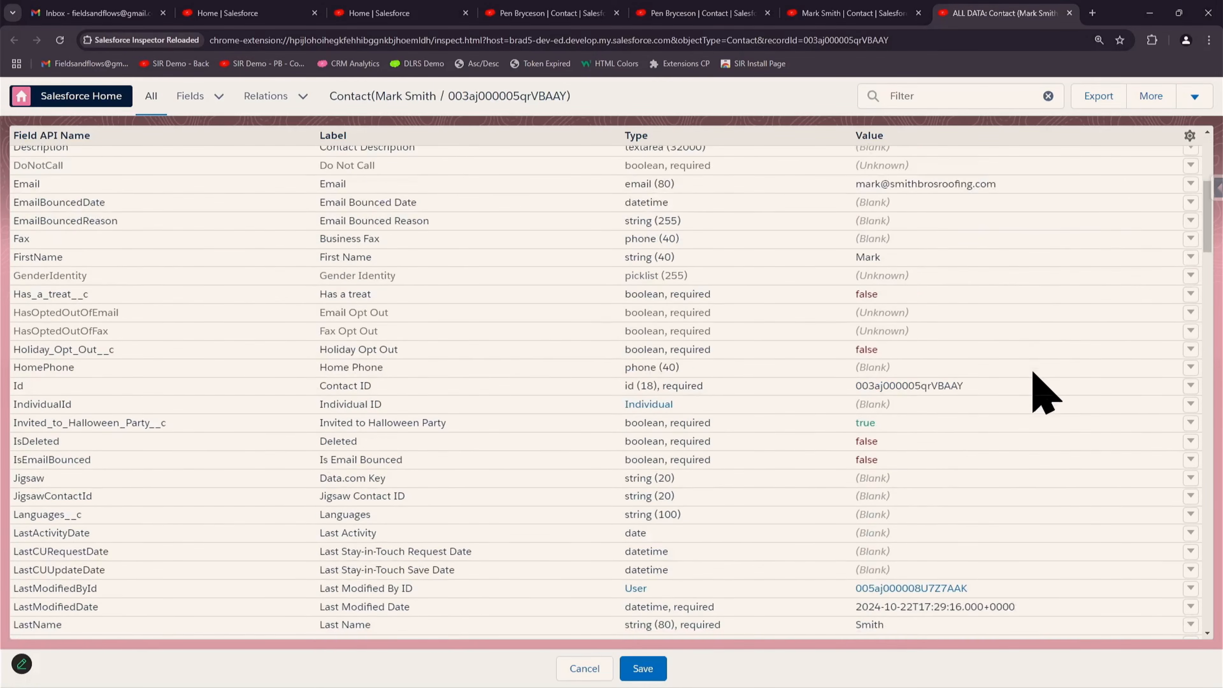
pyautogui.scroll(6, 1038, 390)
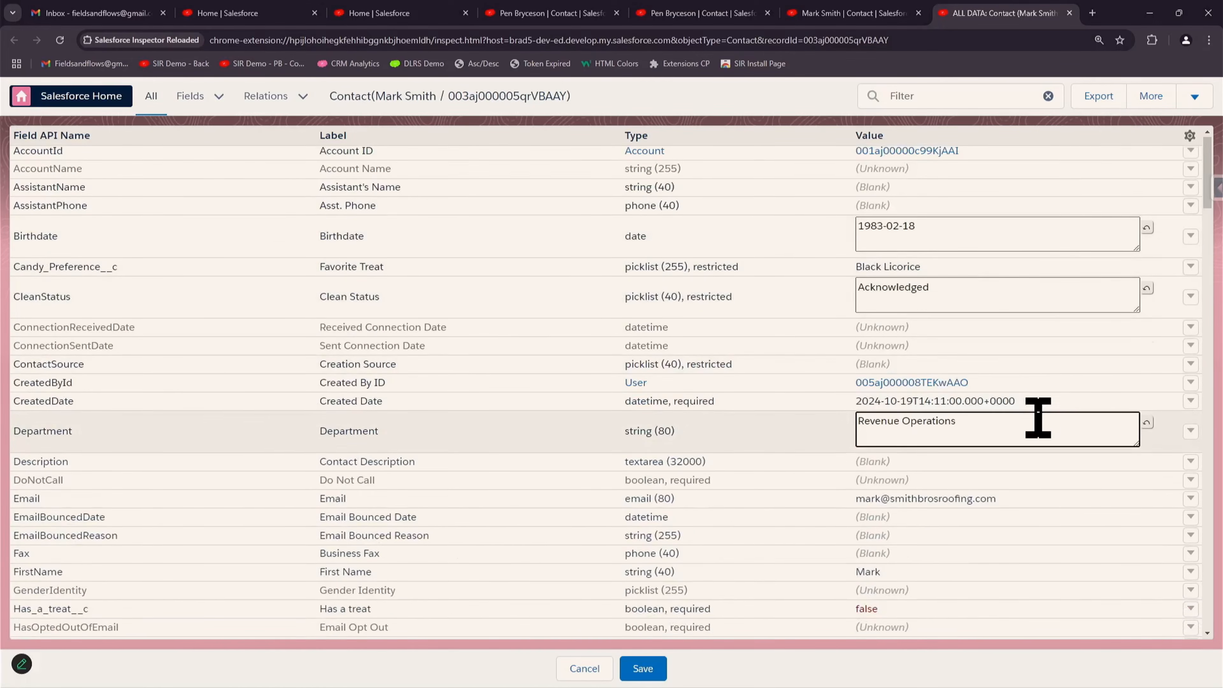
pyautogui.scroll(-5, 1037, 417)
pyautogui.scroll(-5, 1045, 436)
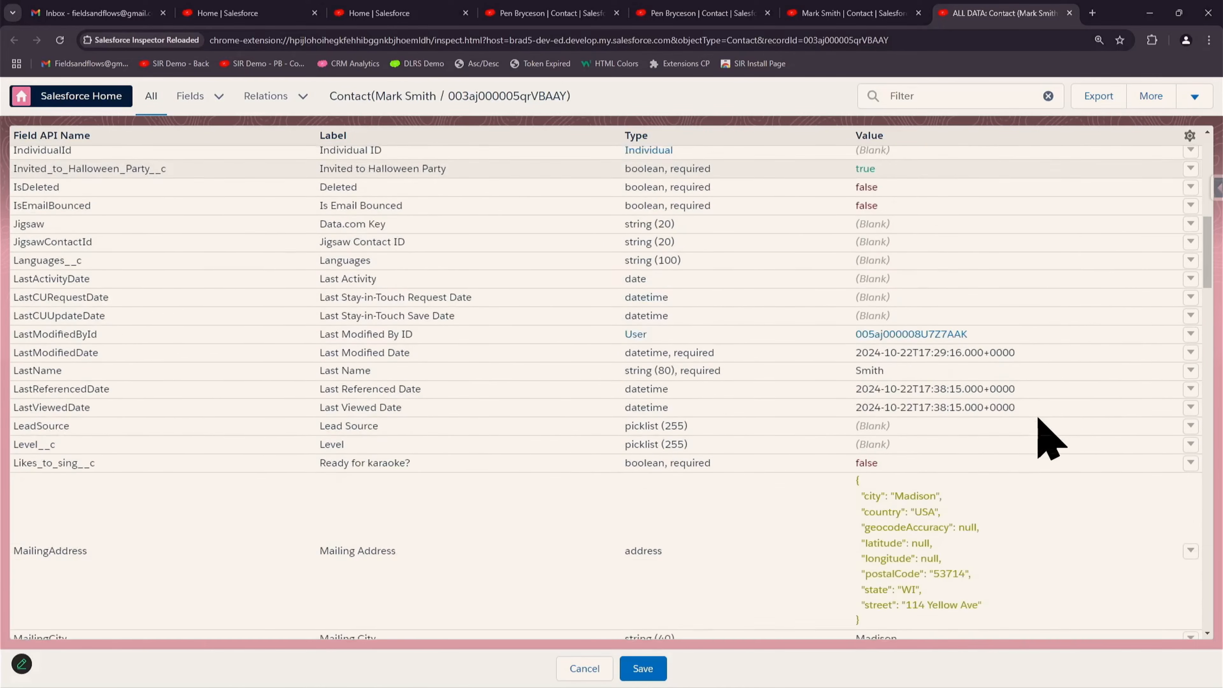
pyautogui.scroll(10, 1050, 436)
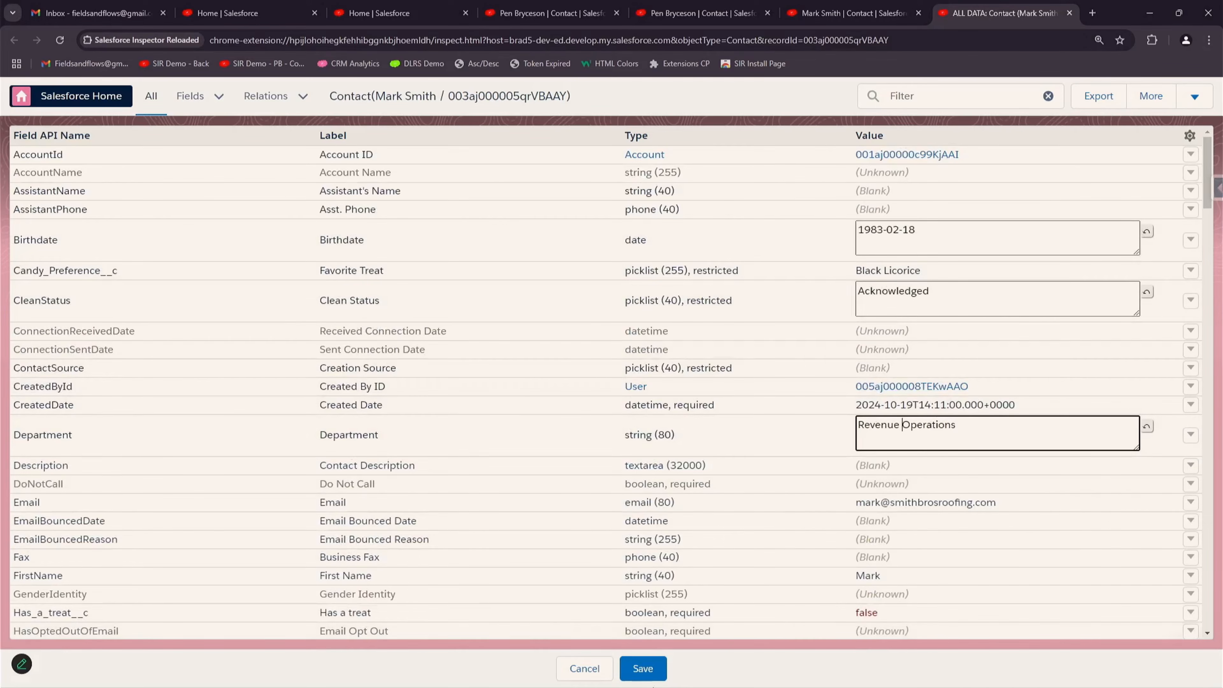
pyautogui.click(634, 673)
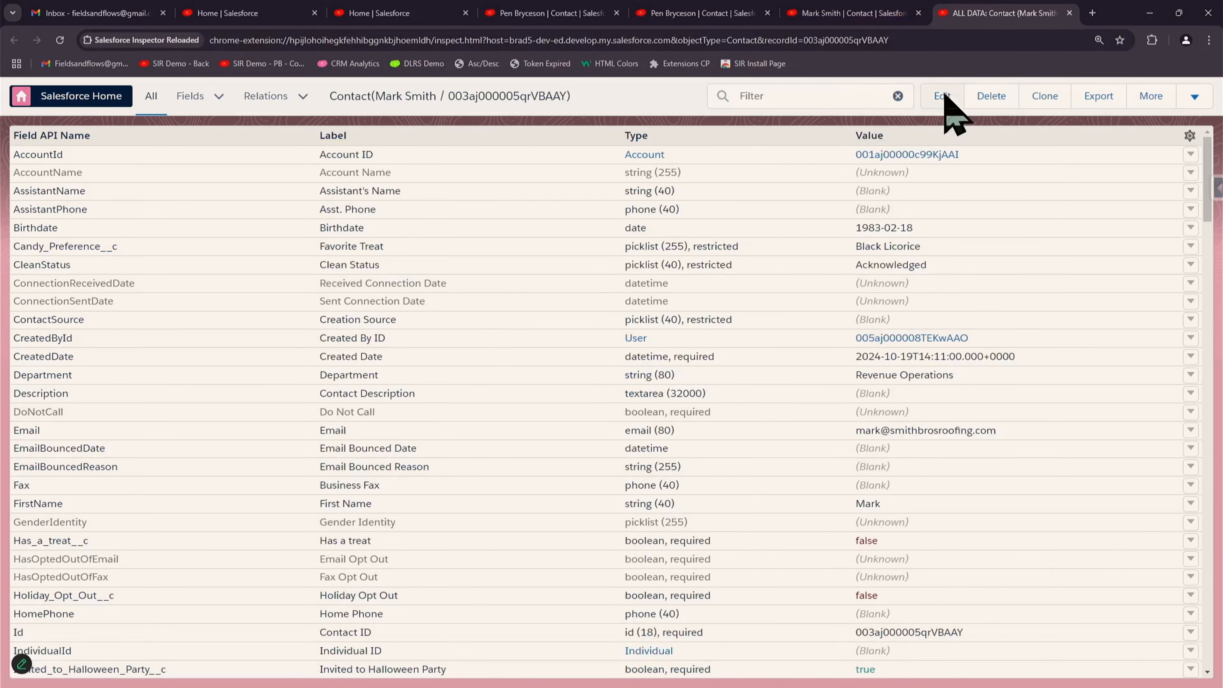
# - Put the whole contact record into edit mode and look over the editable fields
pyautogui.click(943, 95)
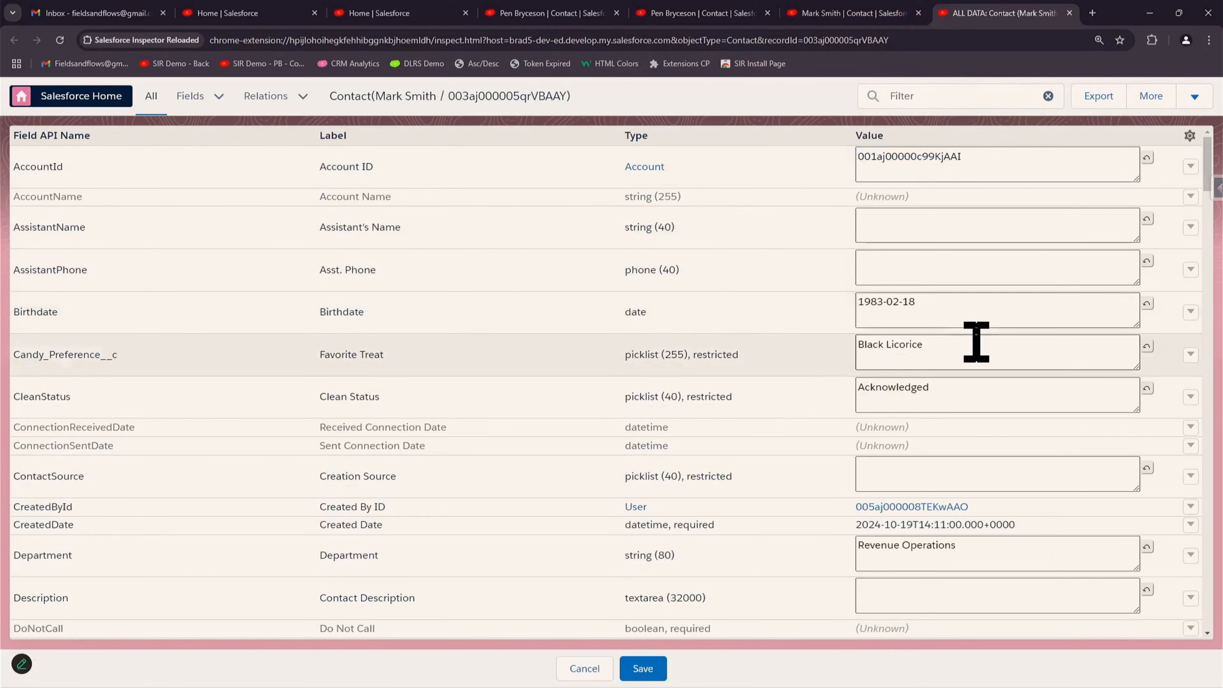
pyautogui.moveTo(976, 343)
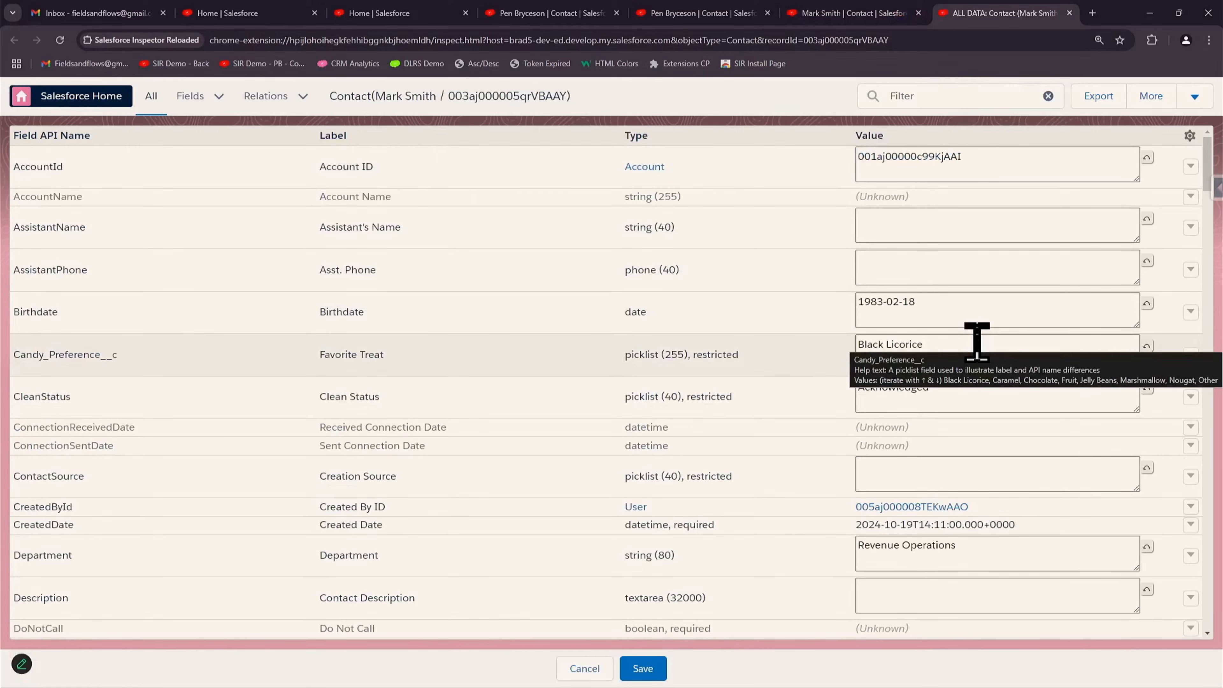
pyautogui.scroll(-5, 1093, 405)
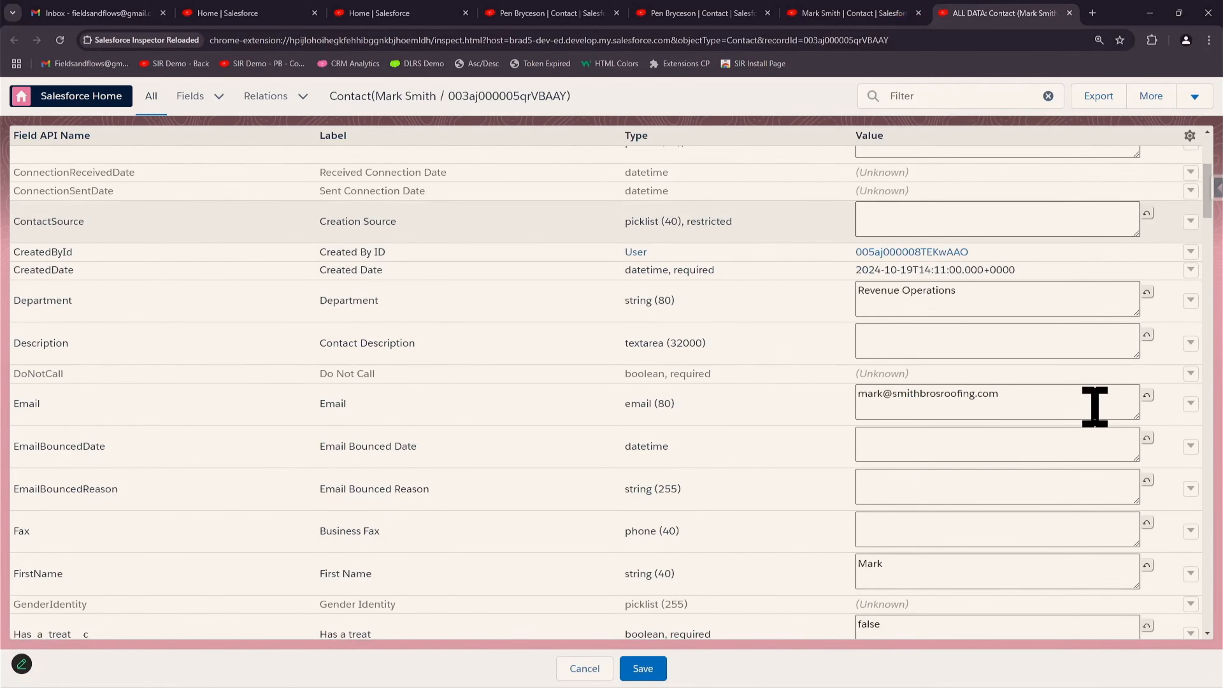
pyautogui.scroll(-4, 1095, 407)
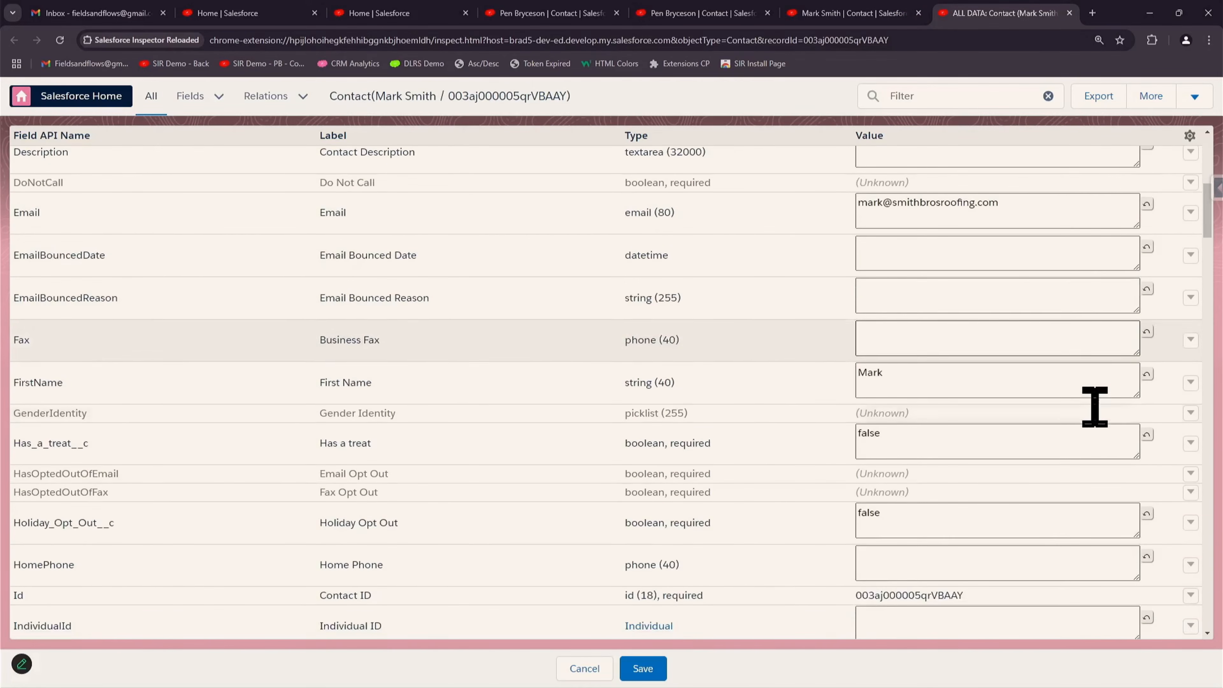
# - Replace the Candy_Preference__c value with the picklist option Other
pyautogui.scroll(7, 1090, 400)
pyautogui.click(976, 221)
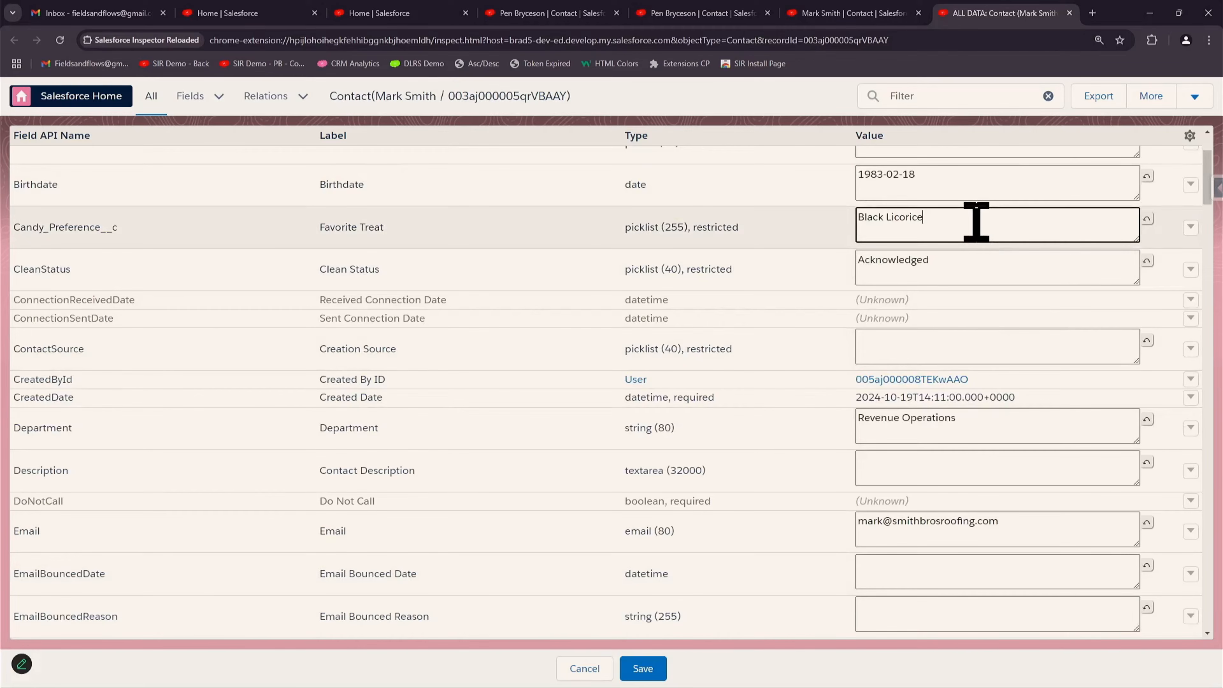
pyautogui.moveTo(882, 206); pyautogui.dragTo(939, 227)
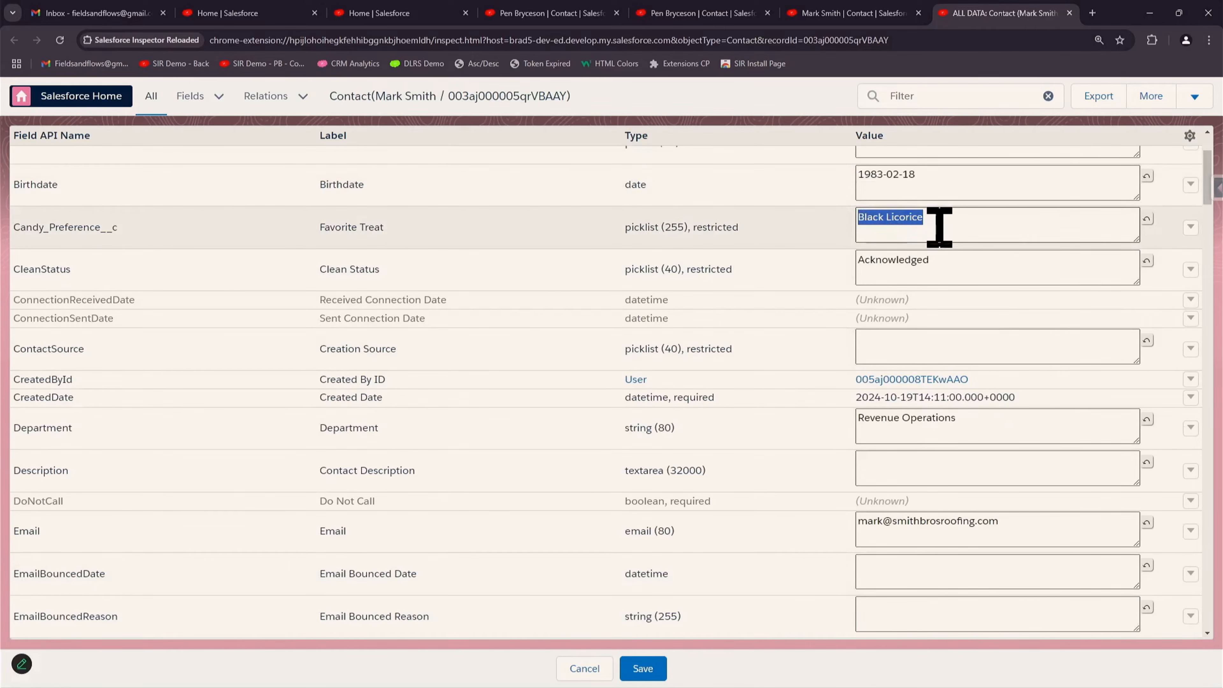
pyautogui.scroll(-1, 941, 228)
pyautogui.scroll(1, 941, 228)
pyautogui.click(941, 230)
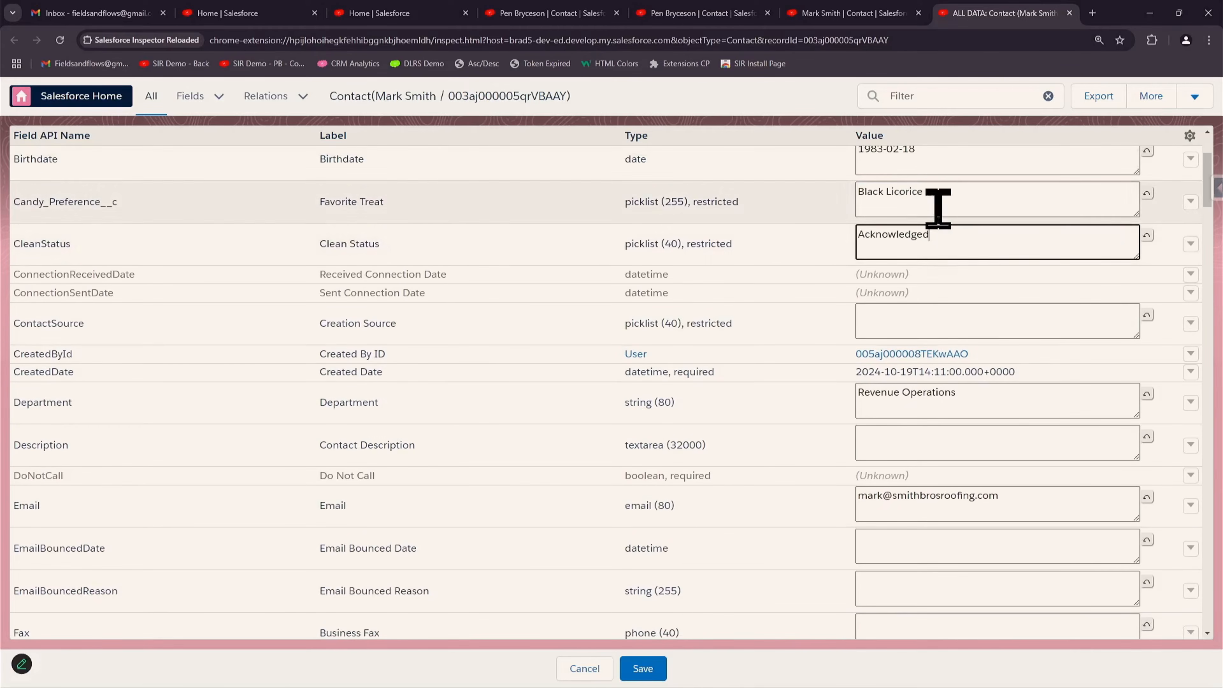
pyautogui.click(938, 207)
pyautogui.hotkey('ctrl', 'a')
pyautogui.scroll(1, 732, 144)
pyautogui.write('Nougat')
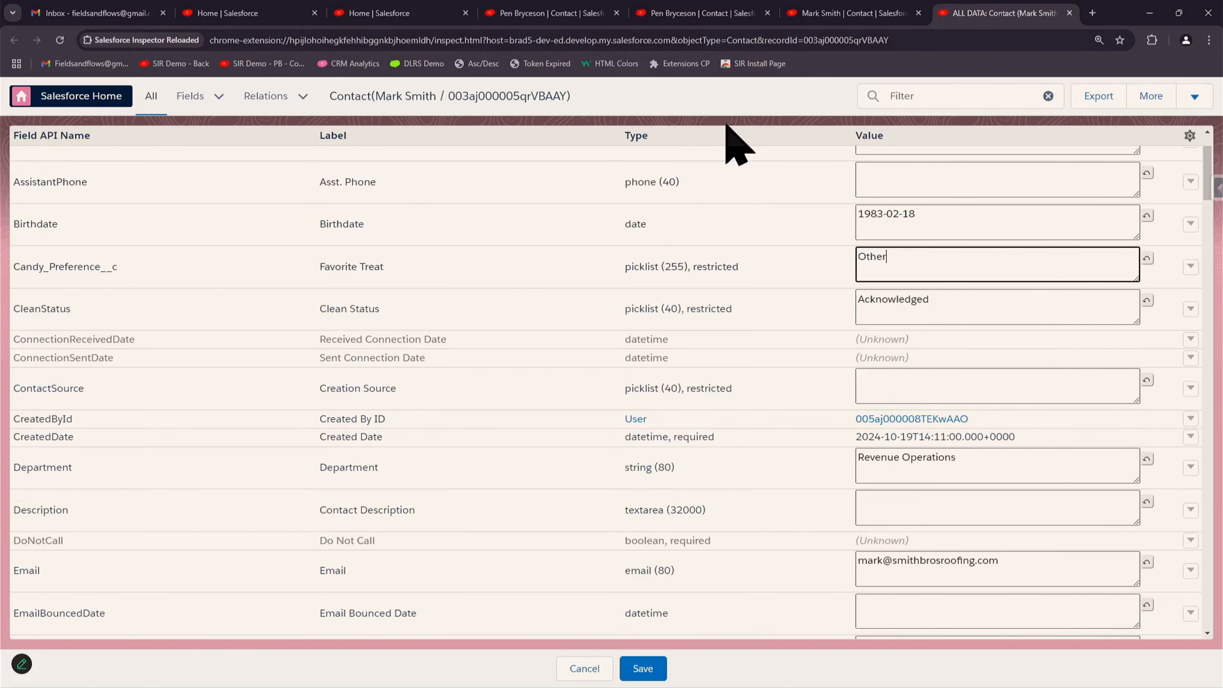
# - Change the contact's first name in the FirstName field
pyautogui.scroll(-3, 890, 535)
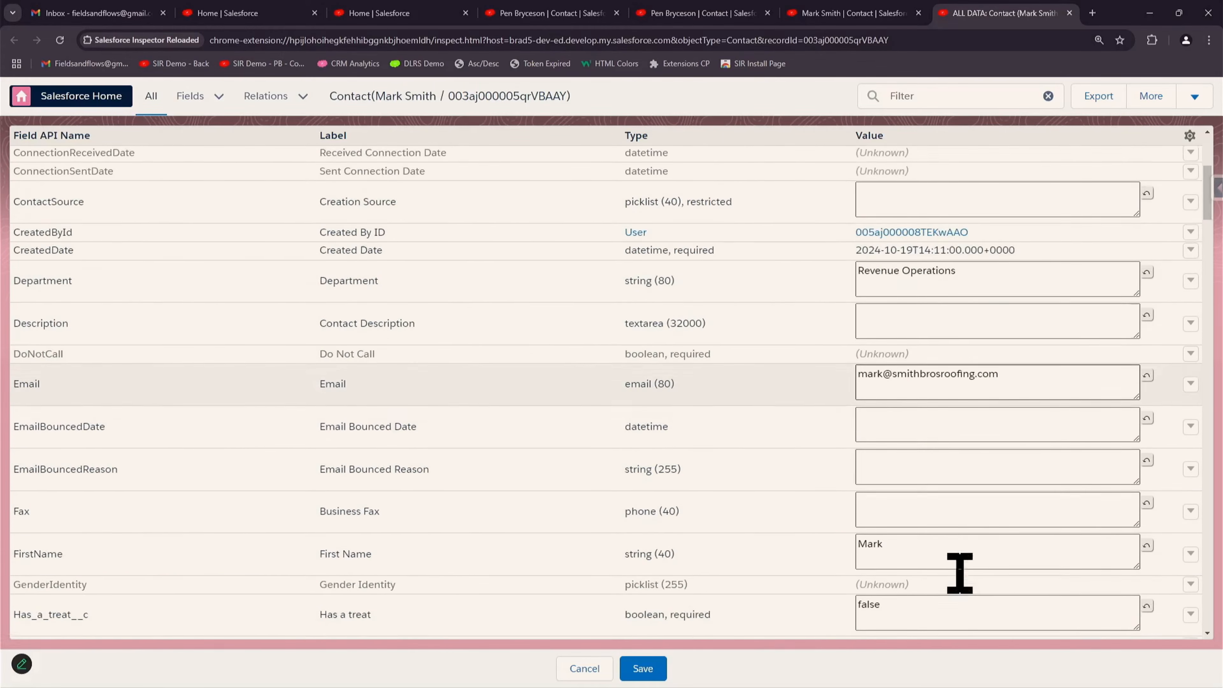
pyautogui.scroll(-1, 941, 606)
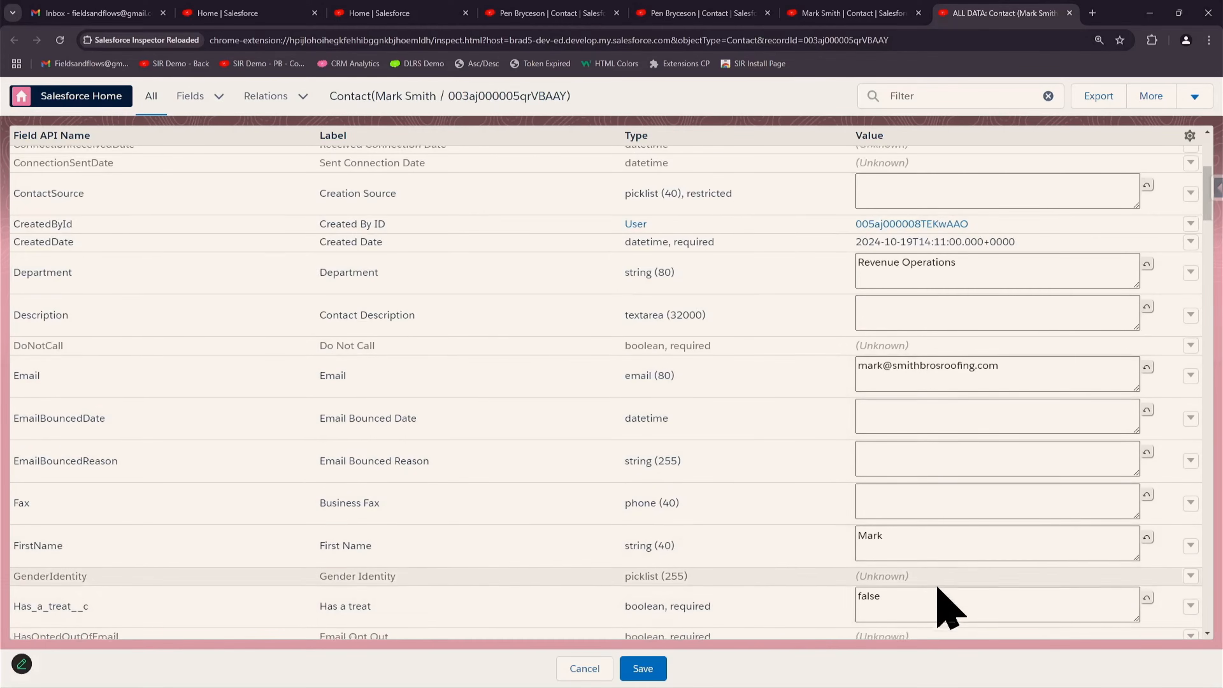
pyautogui.click(897, 477)
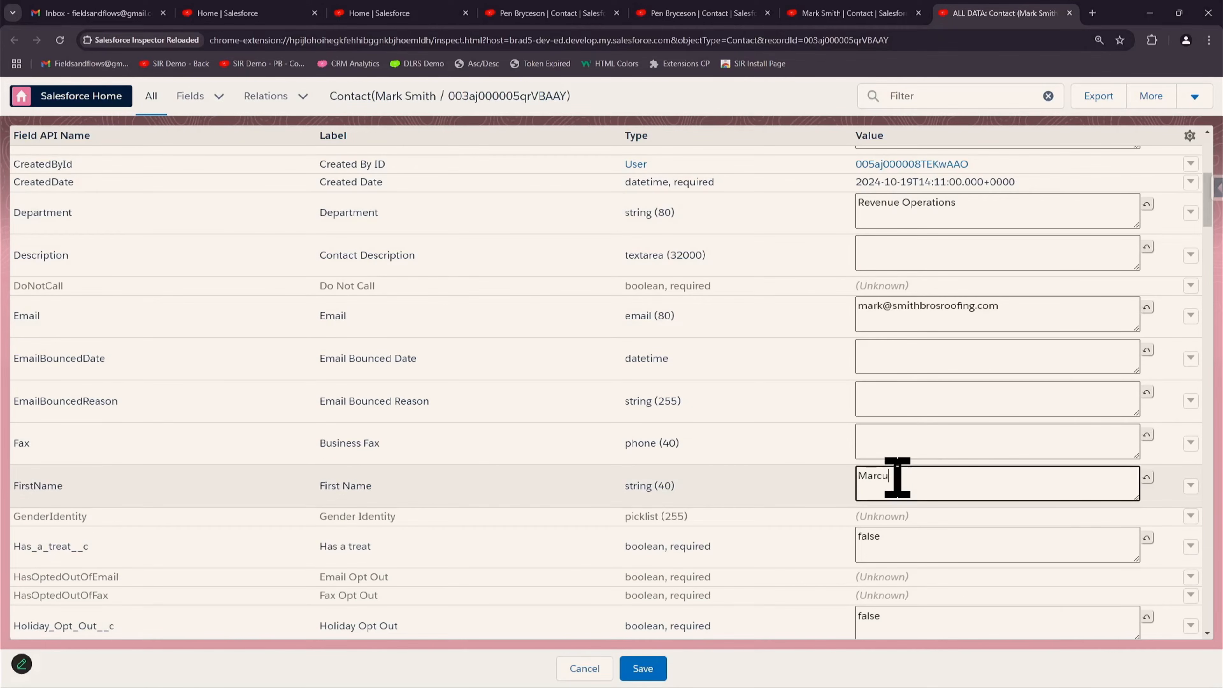
pyautogui.write('cus')
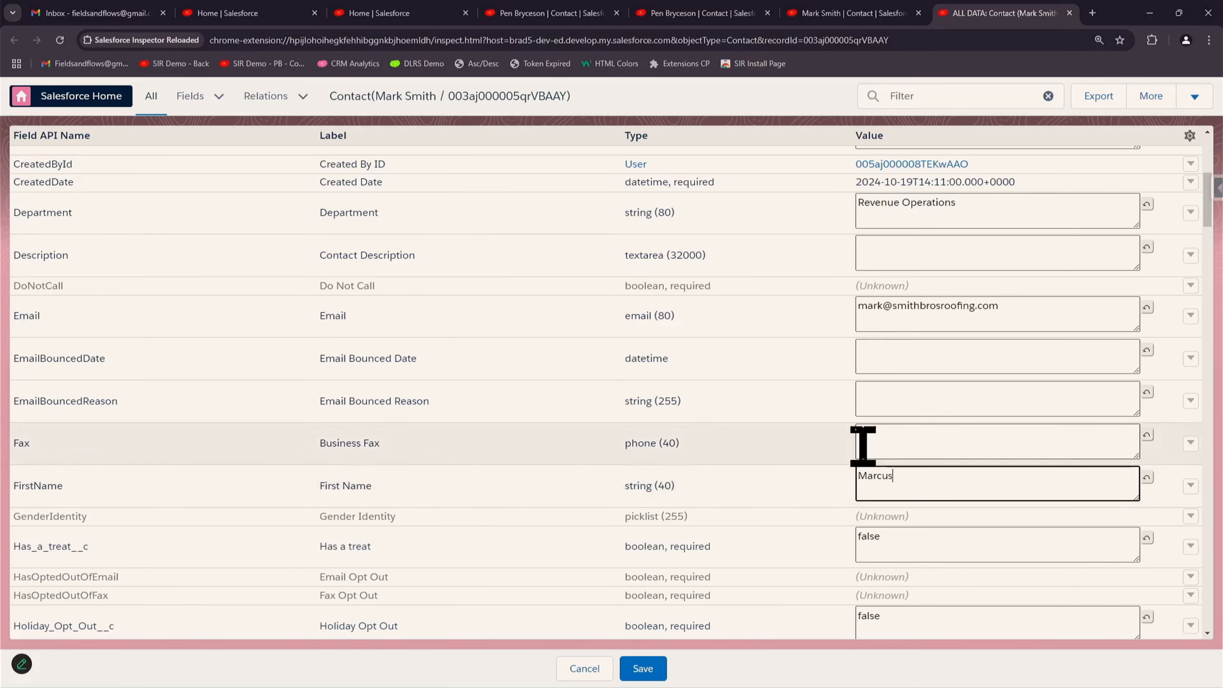
# - Review the edited contact fields and discard all pending changes to the record
pyautogui.scroll(5, 866, 433)
pyautogui.scroll(-2, 879, 400)
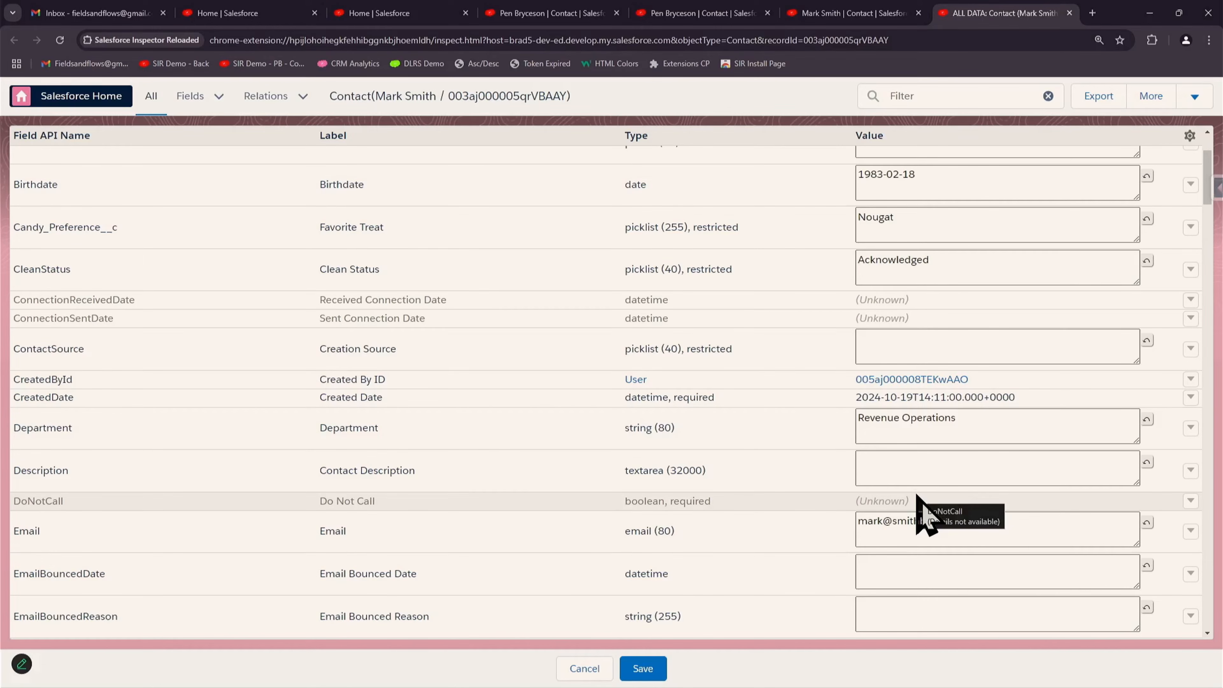
pyautogui.scroll(-3, 920, 527)
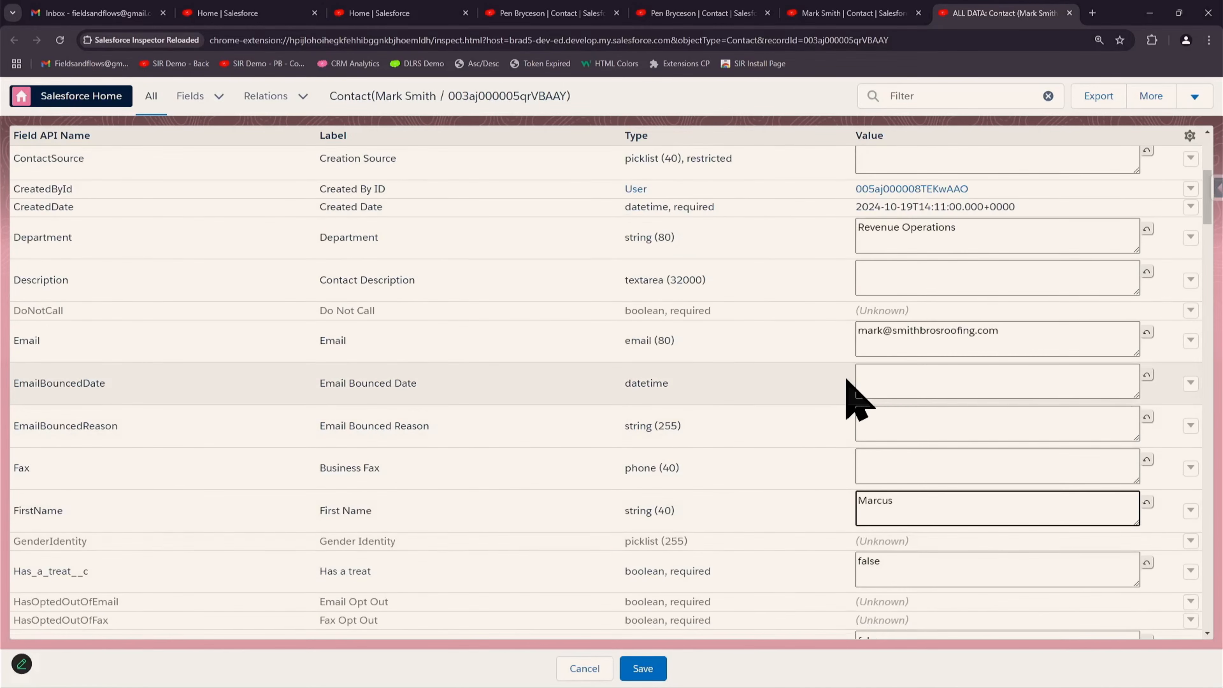
pyautogui.scroll(5, 854, 399)
pyautogui.click(570, 673)
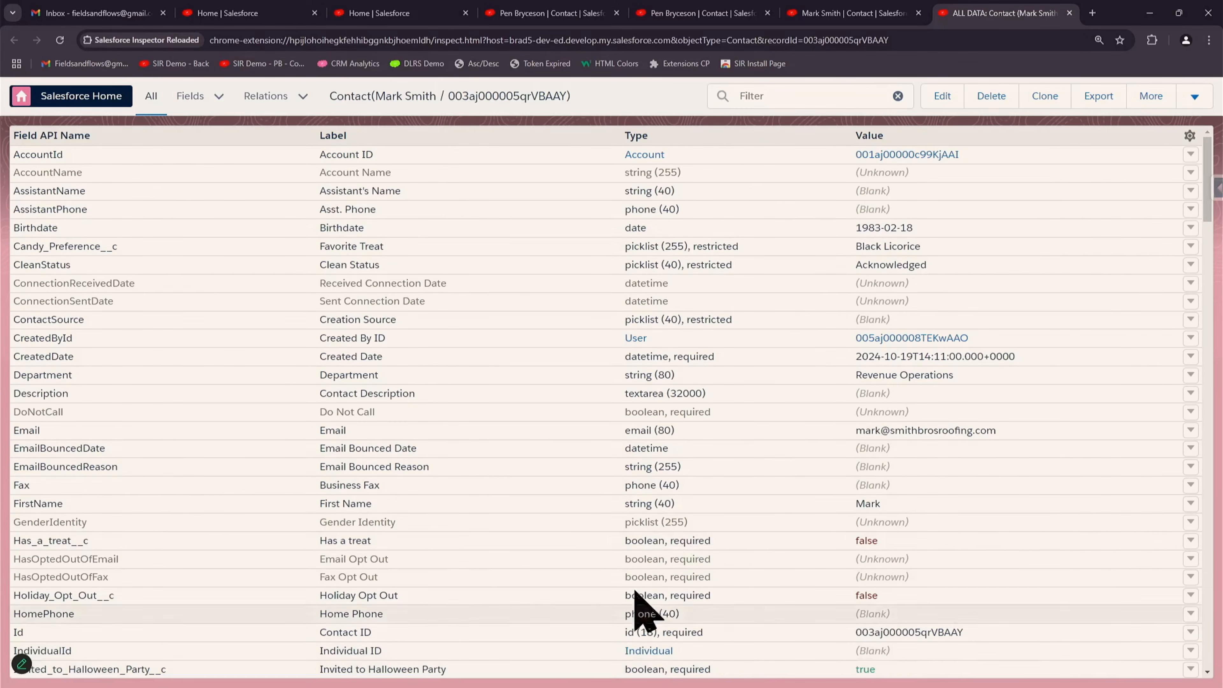
# - Open only the Birthdate, CleanStatus and Email values for inline editing and leave edit mode
pyautogui.doubleClick(936, 235)
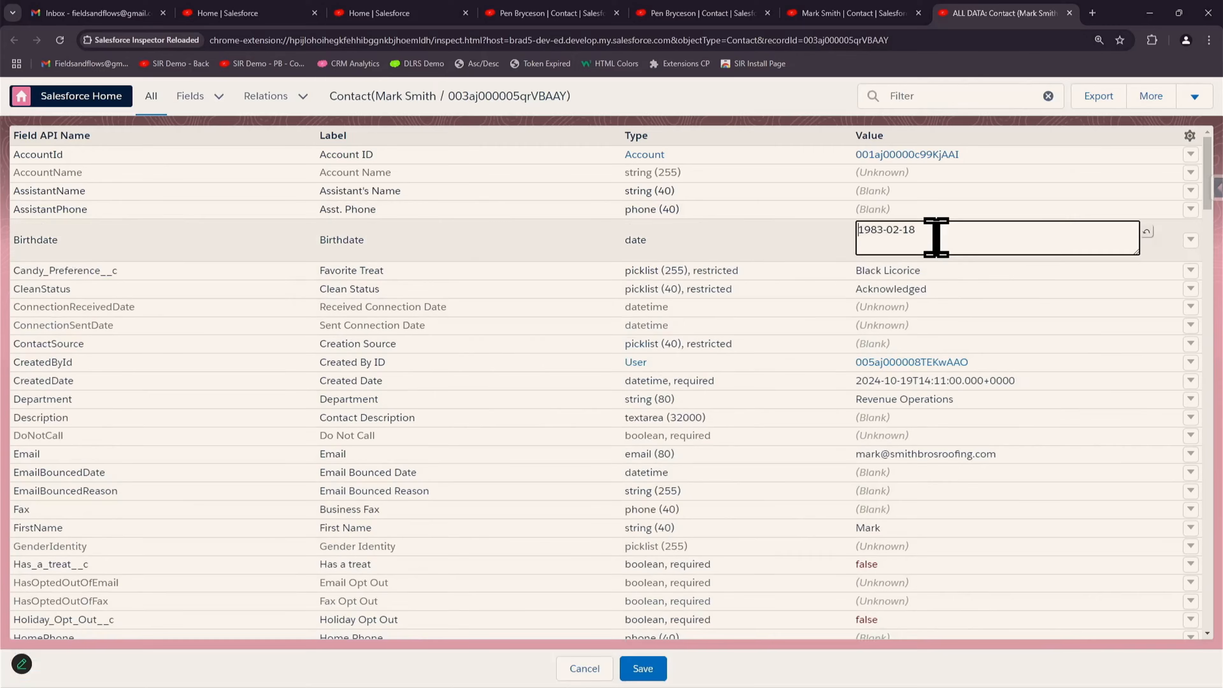
pyautogui.doubleClick(957, 284)
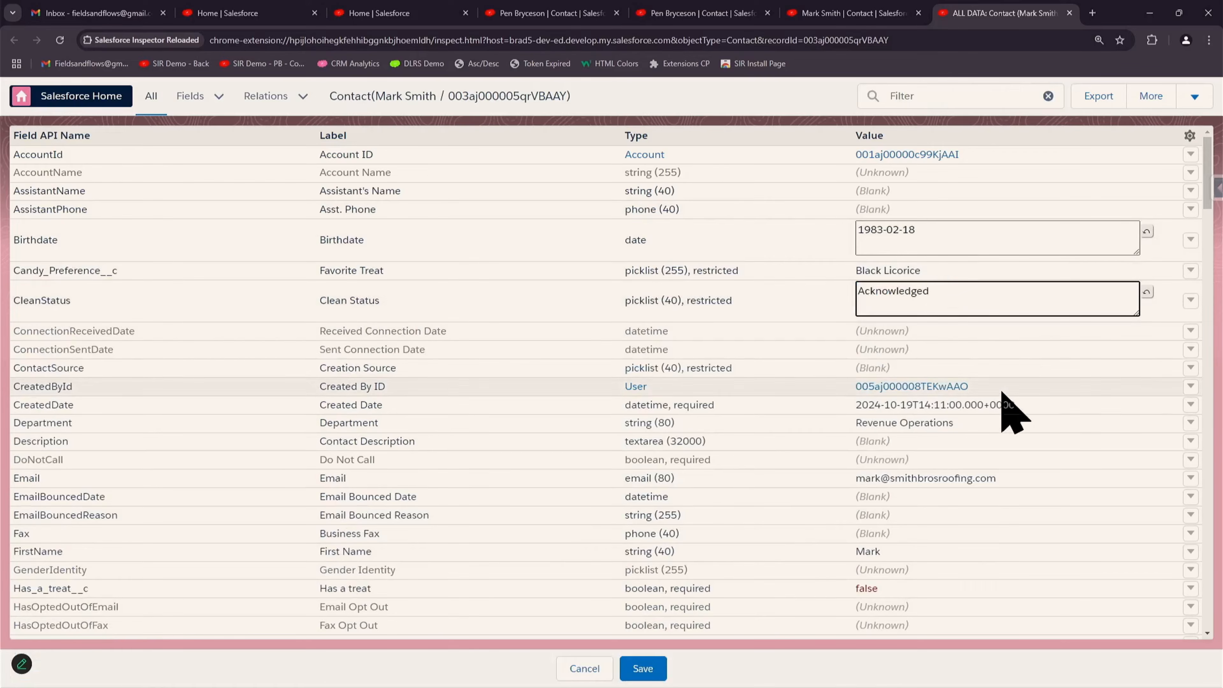
pyautogui.doubleClick(1028, 484)
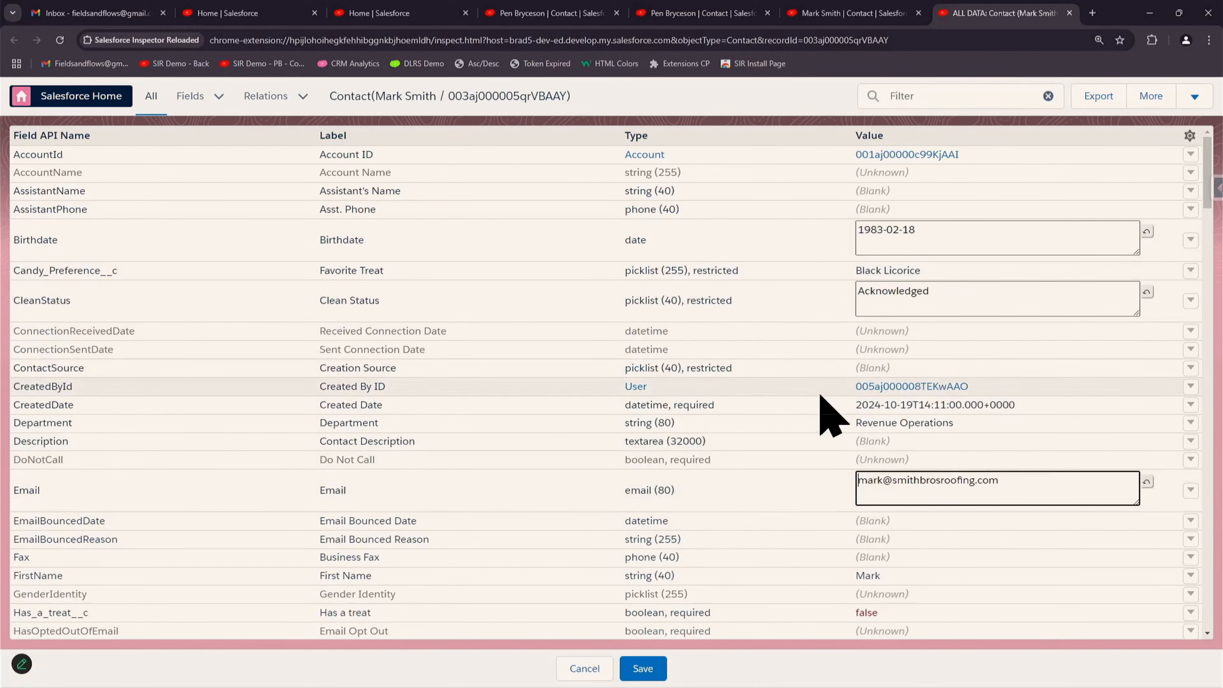
pyautogui.click(642, 668)
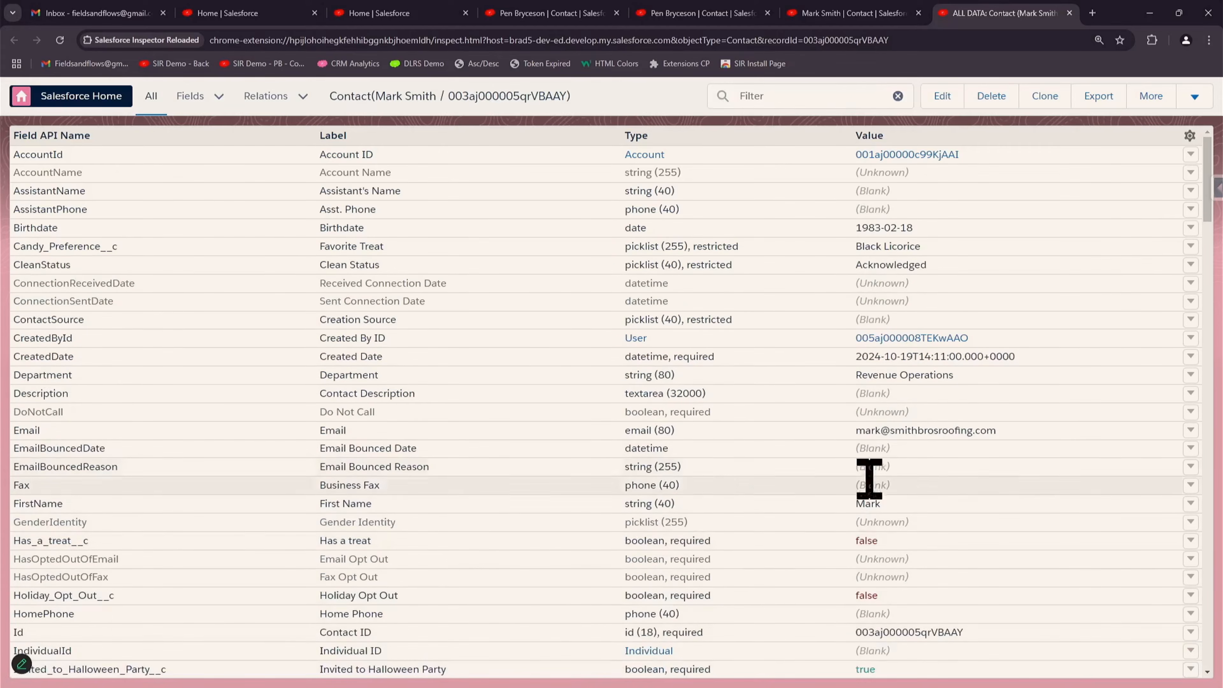
# - Start a clone of the contact record and set the clone's Department to Operations
pyautogui.click(1045, 99)
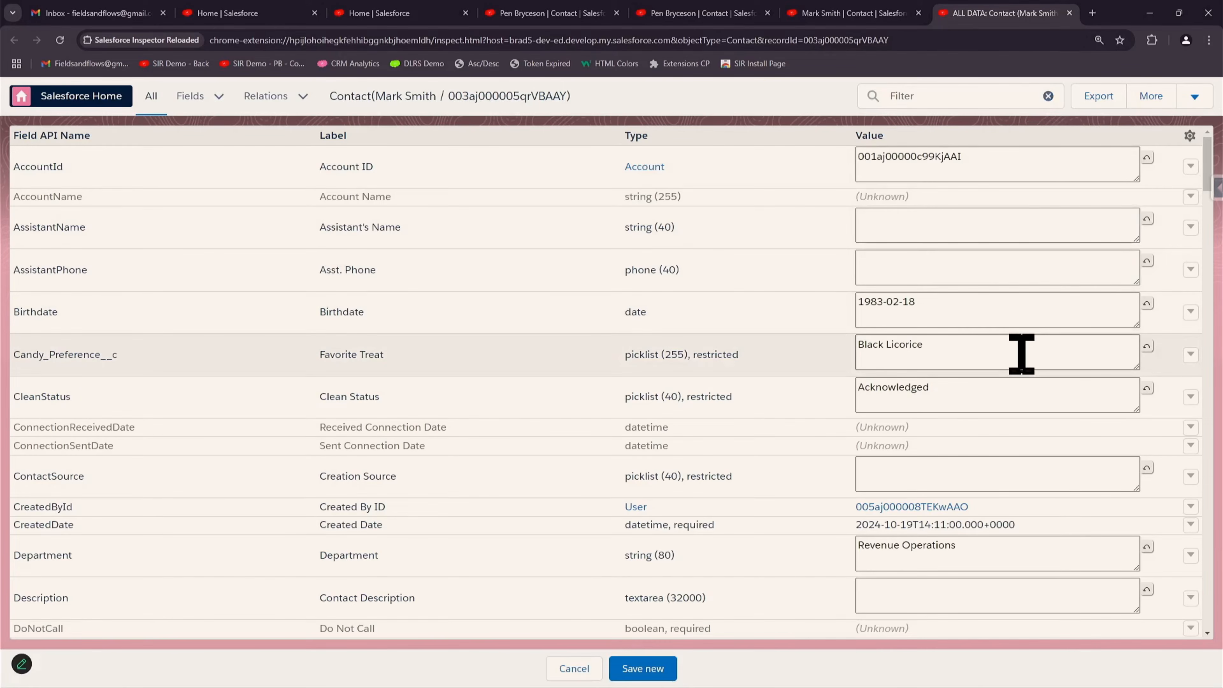
pyautogui.scroll(-1, 1026, 364)
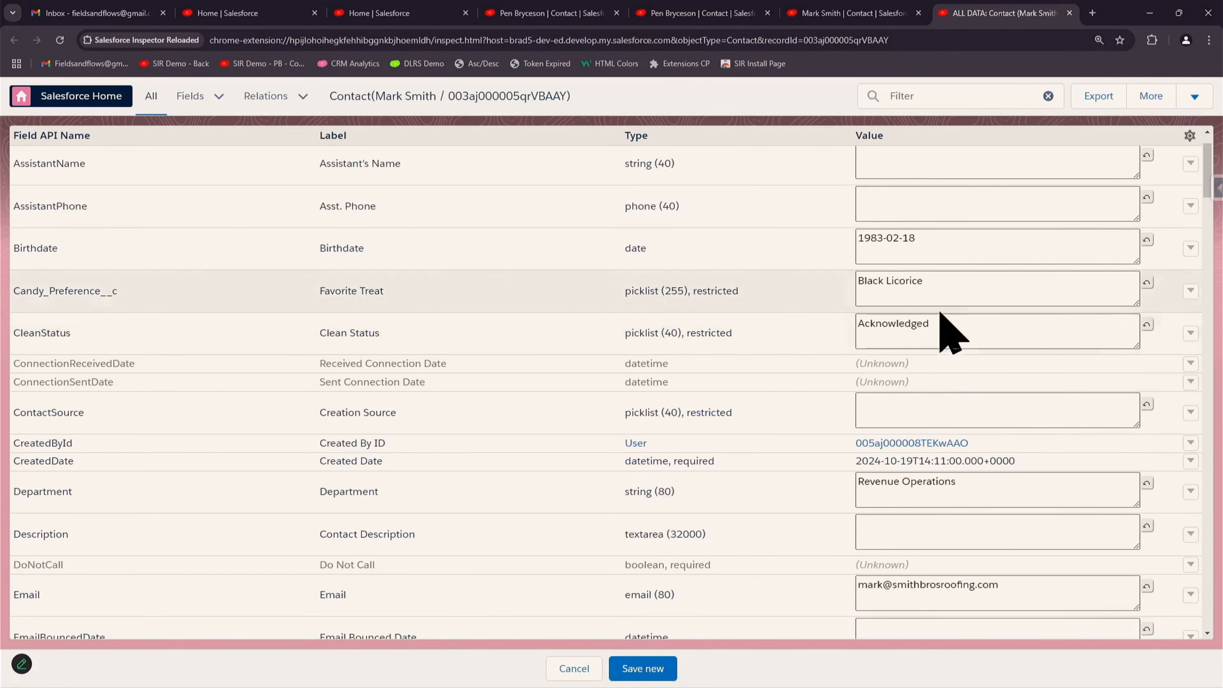
pyautogui.doubleClick(893, 486)
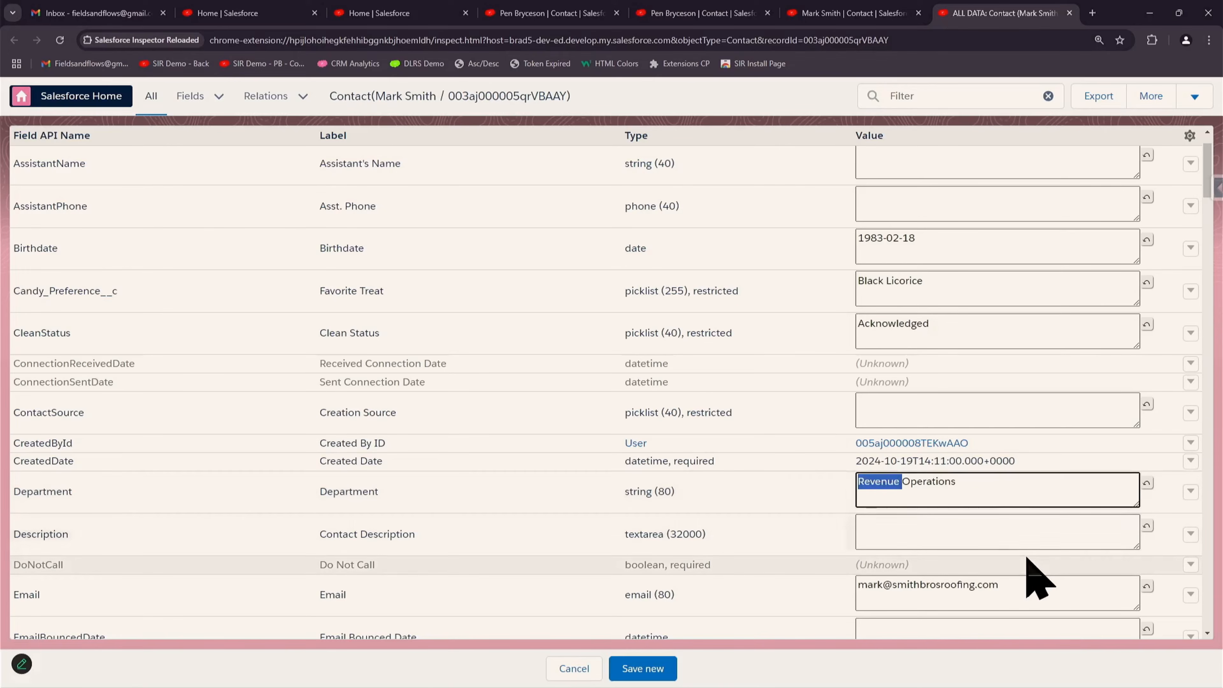
pyautogui.scroll(-1, 1008, 497)
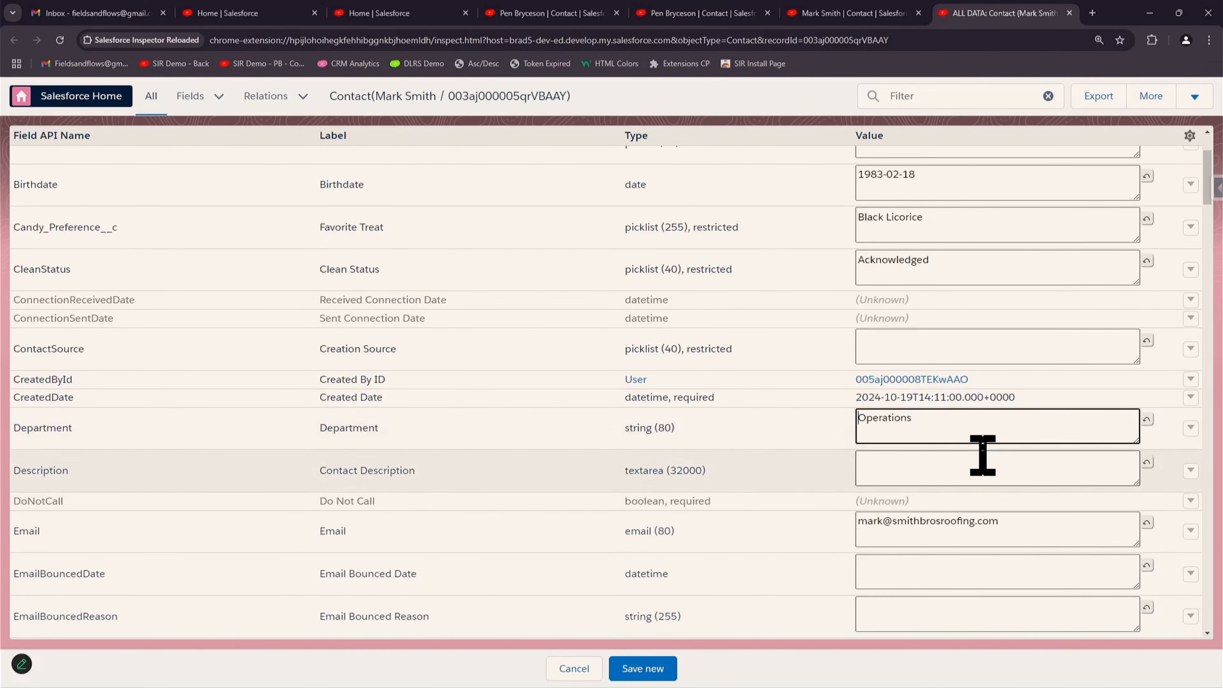
pyautogui.scroll(1, 982, 460)
pyautogui.scroll(-1, 977, 484)
pyautogui.scroll(-1, 976, 488)
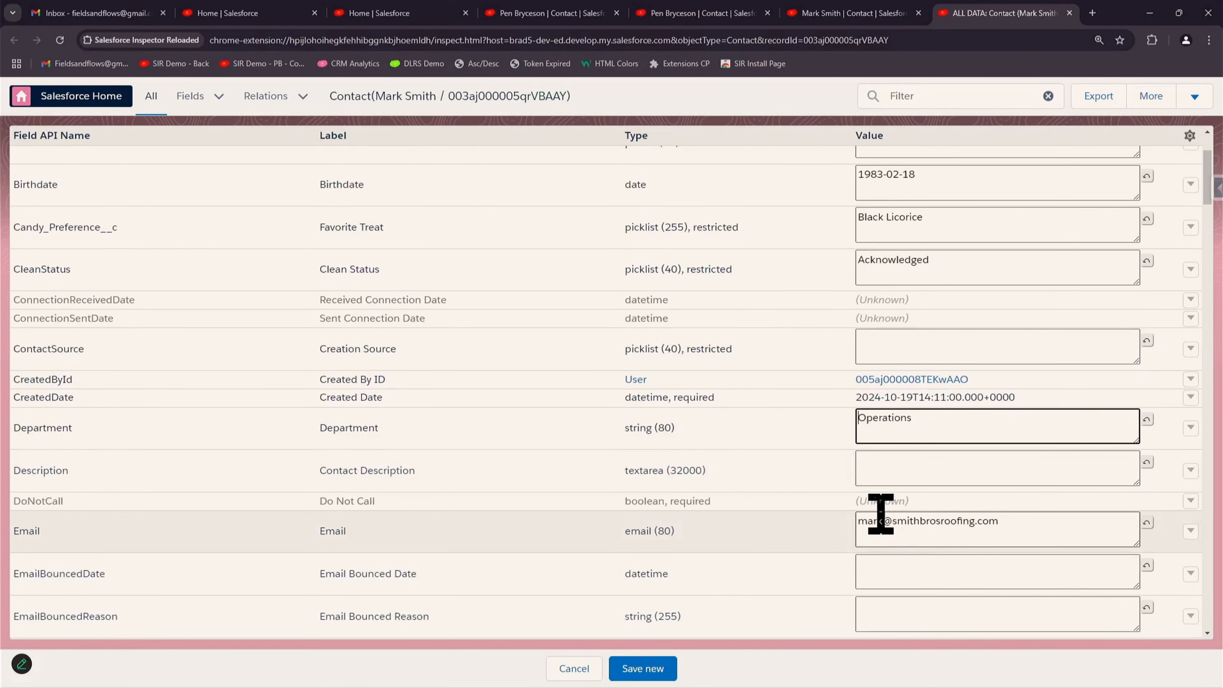
# - Replace the name part of the clone's Email address and enter the matching first name in FirstName
pyautogui.doubleClick(881, 514)
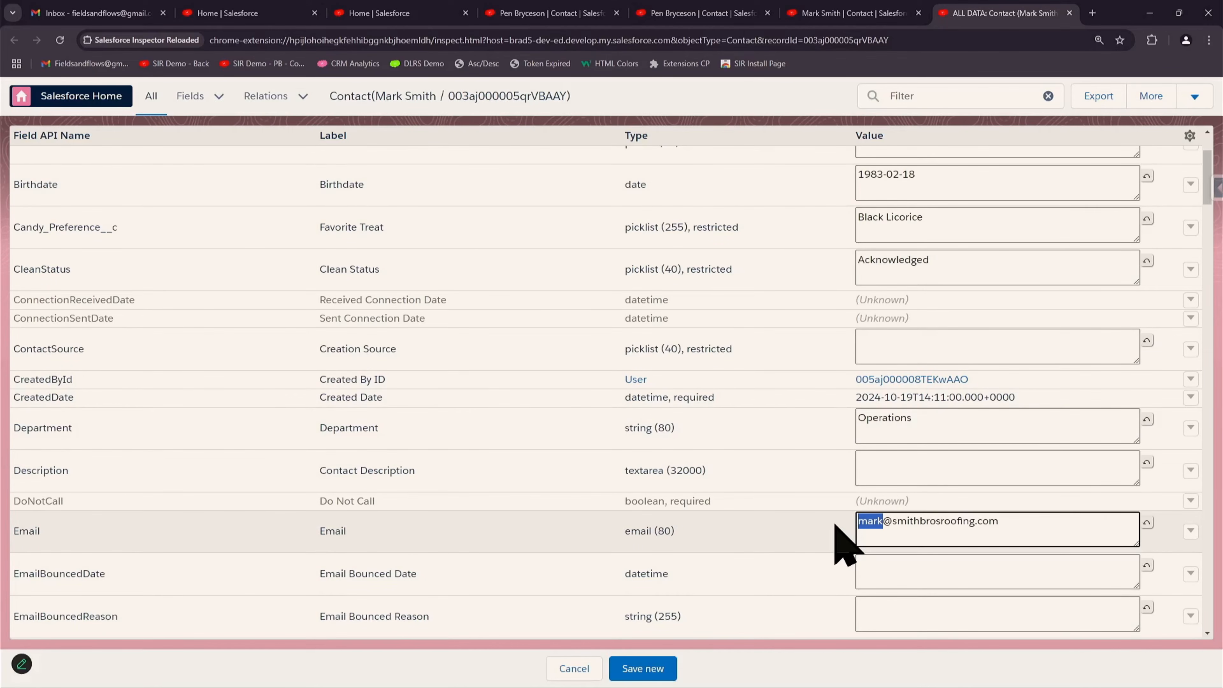
pyautogui.write('R')
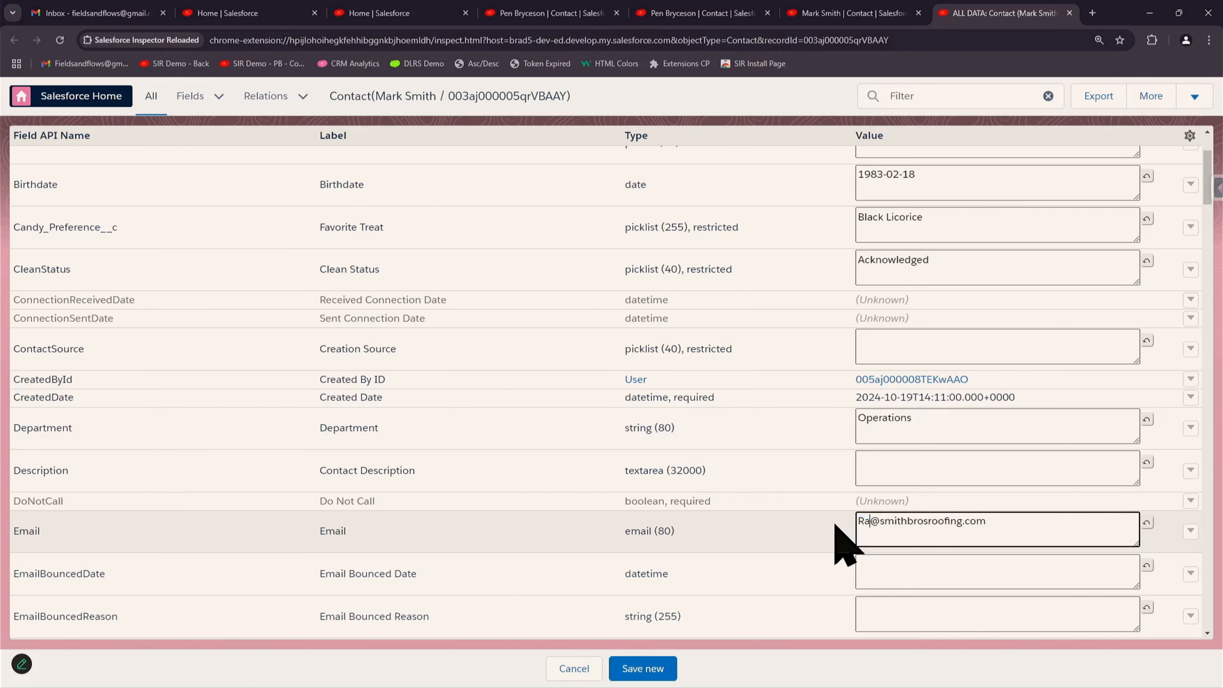
pyautogui.write('alph')
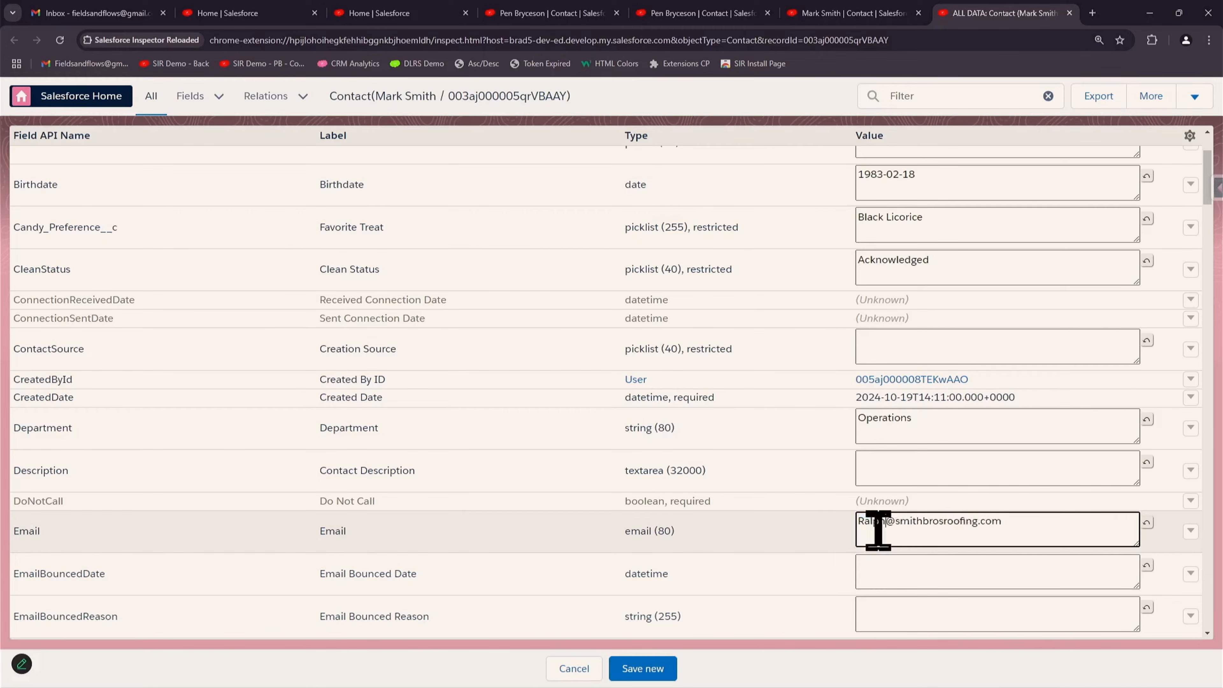
pyautogui.scroll(-5, 964, 525)
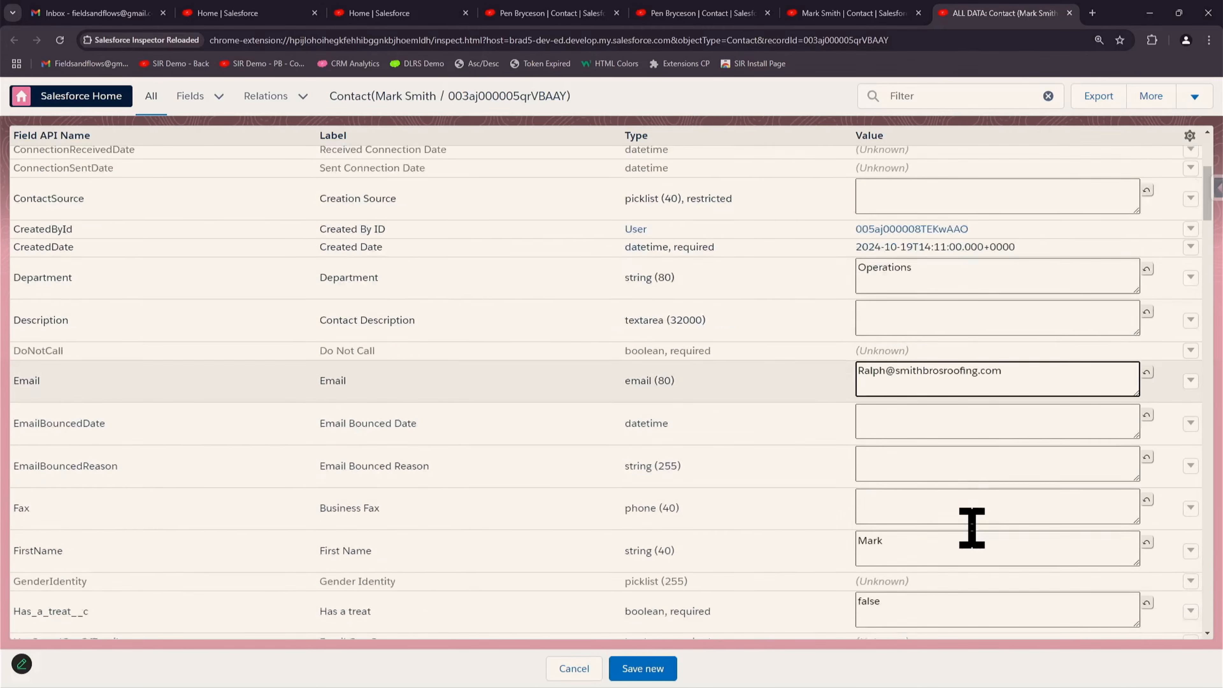
pyautogui.click(892, 435)
pyautogui.moveTo(892, 436); pyautogui.dragTo(780, 436)
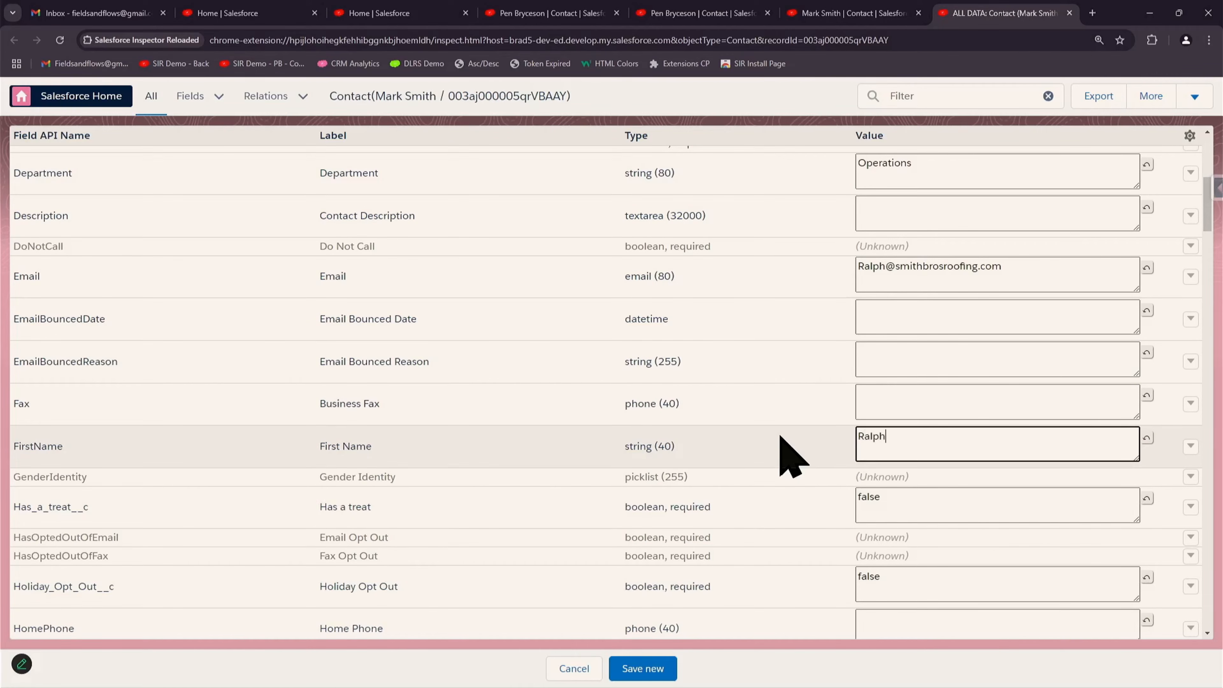
pyautogui.write('Ralph')
# - Change the last digits of the clone's business Phone number and save the clone as a new contact
pyautogui.scroll(-12, 846, 464)
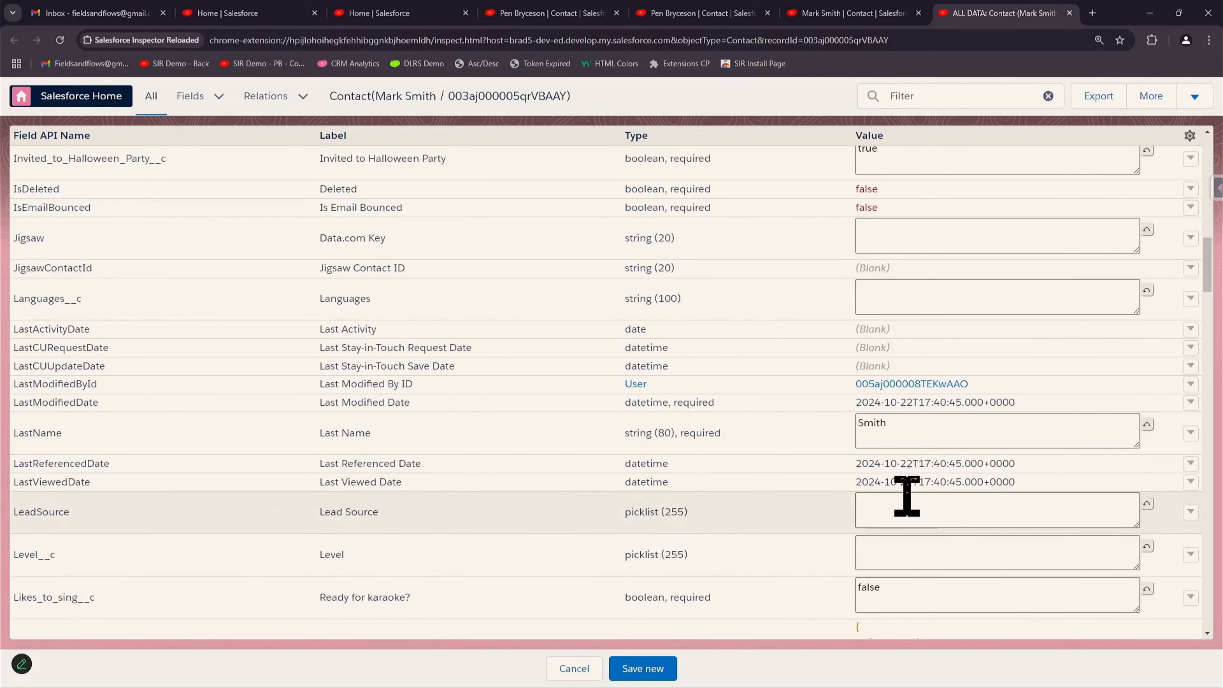
pyautogui.scroll(-10, 929, 545)
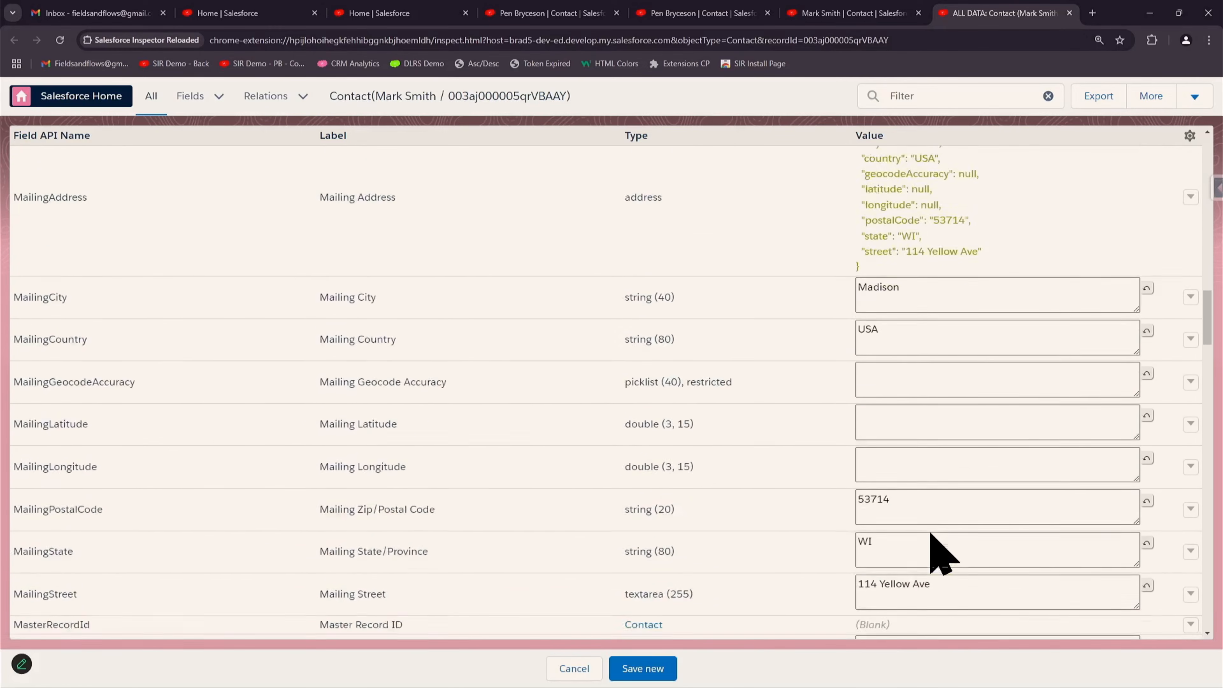
pyautogui.scroll(-14, 942, 553)
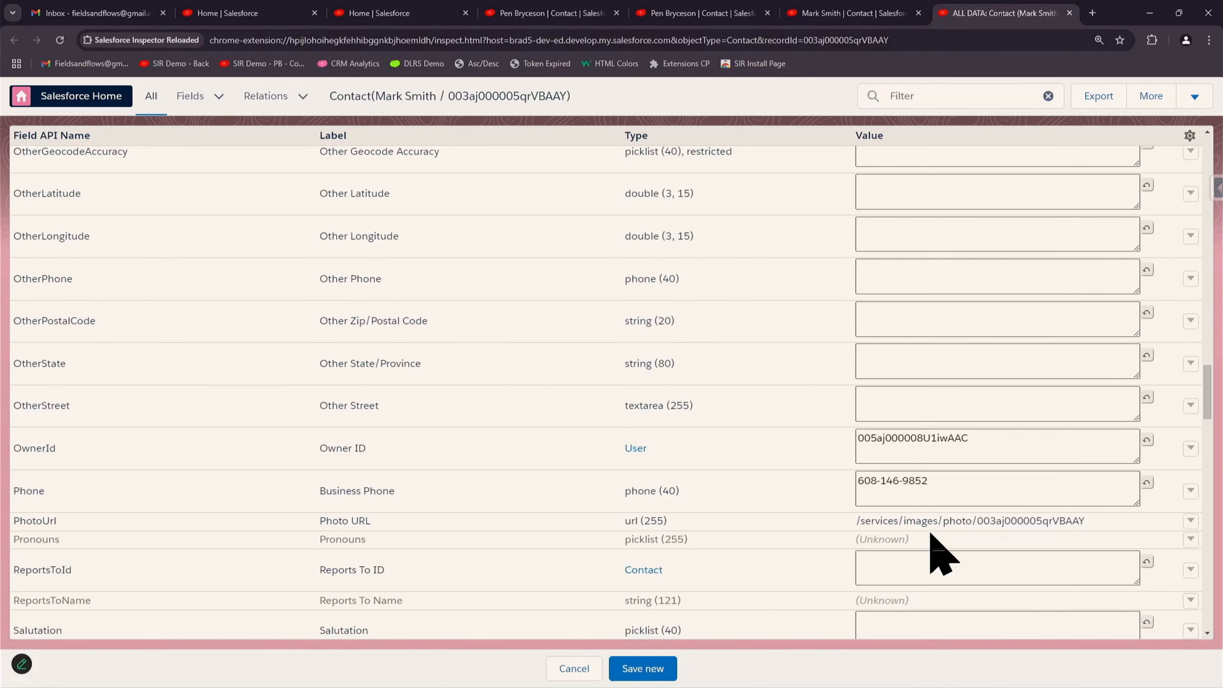
pyautogui.scroll(-3, 942, 554)
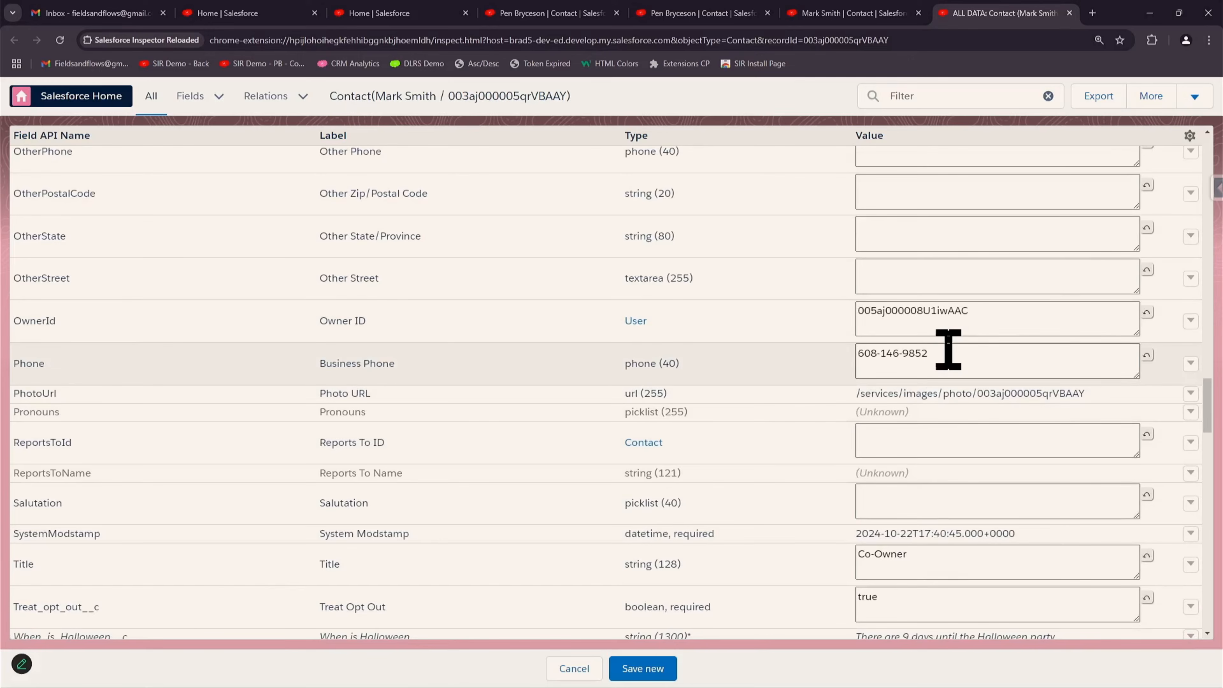
pyautogui.click(947, 350)
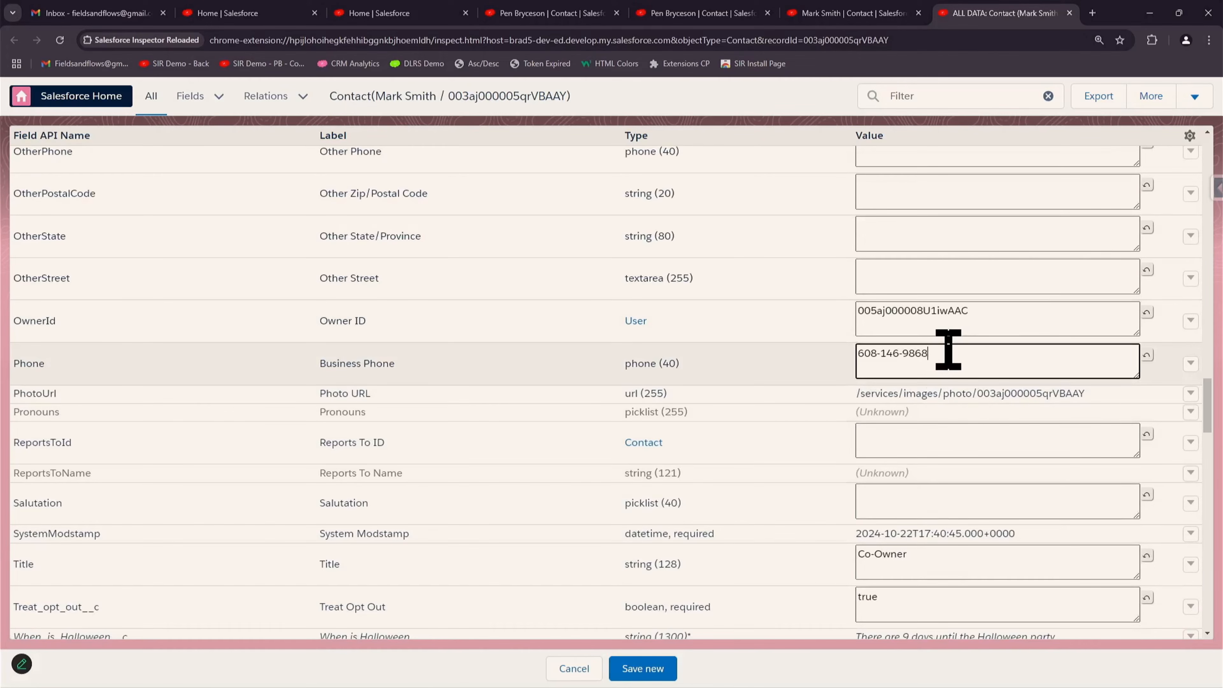
pyautogui.scroll(-5, 963, 385)
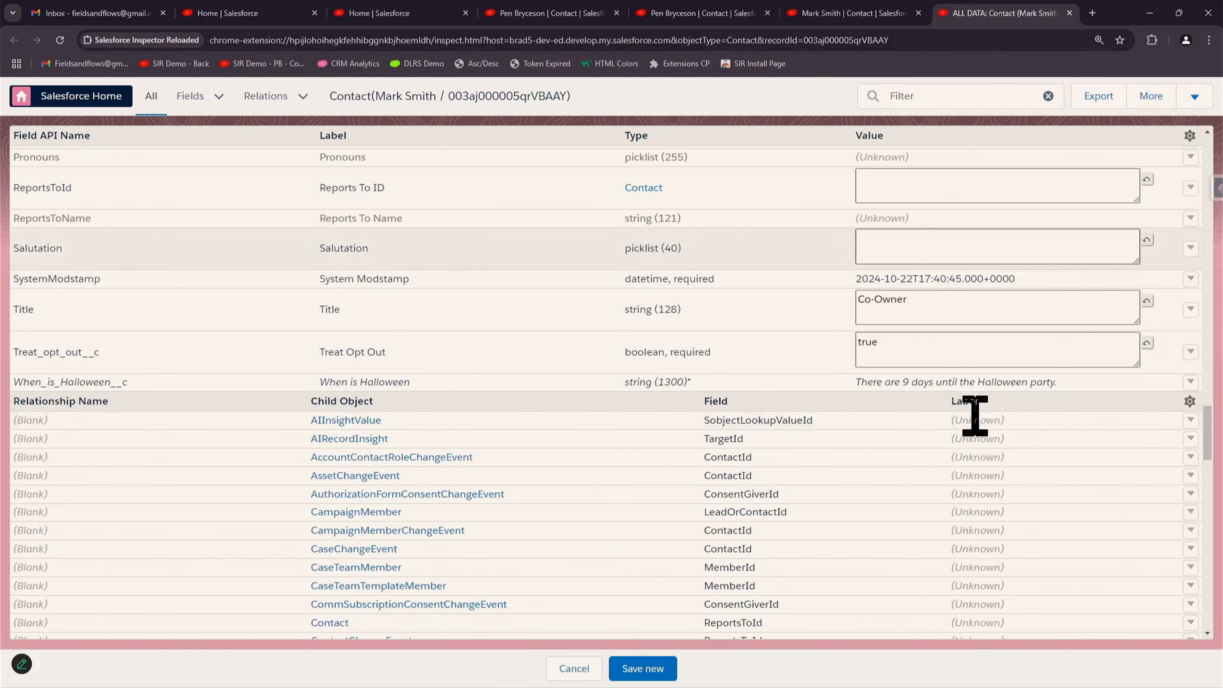
pyautogui.click(643, 668)
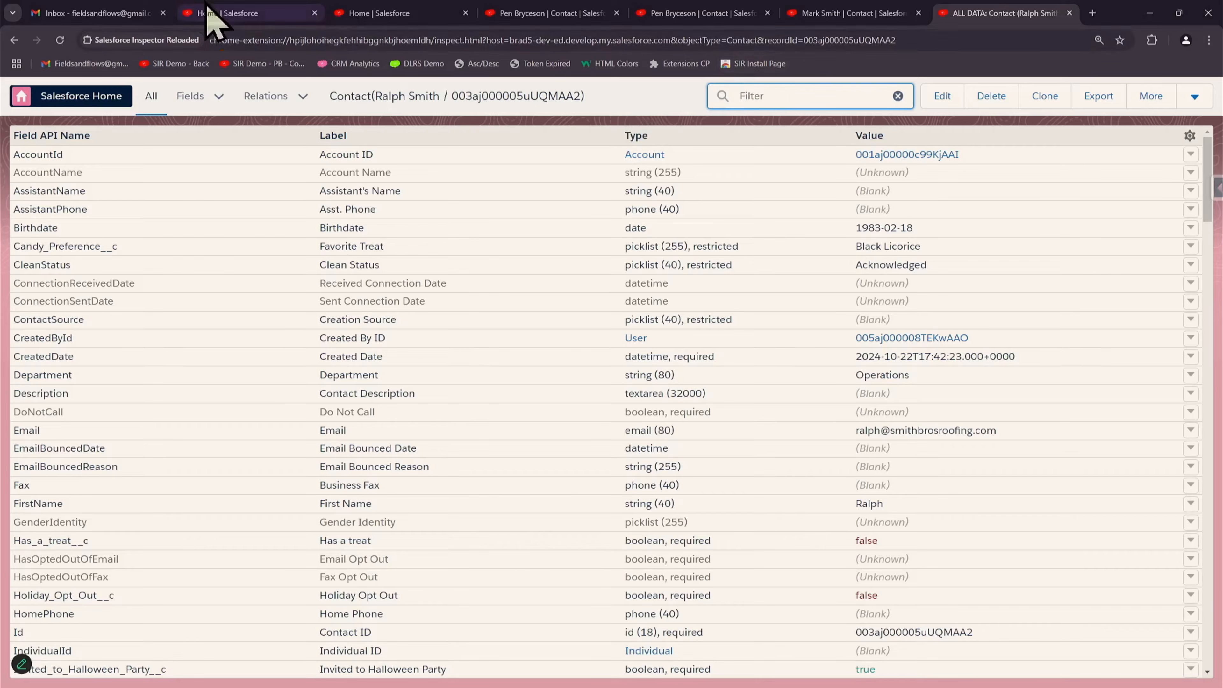
# - Return to the original contact's data and look through its fields and child object relationships
pyautogui.click(17, 46)
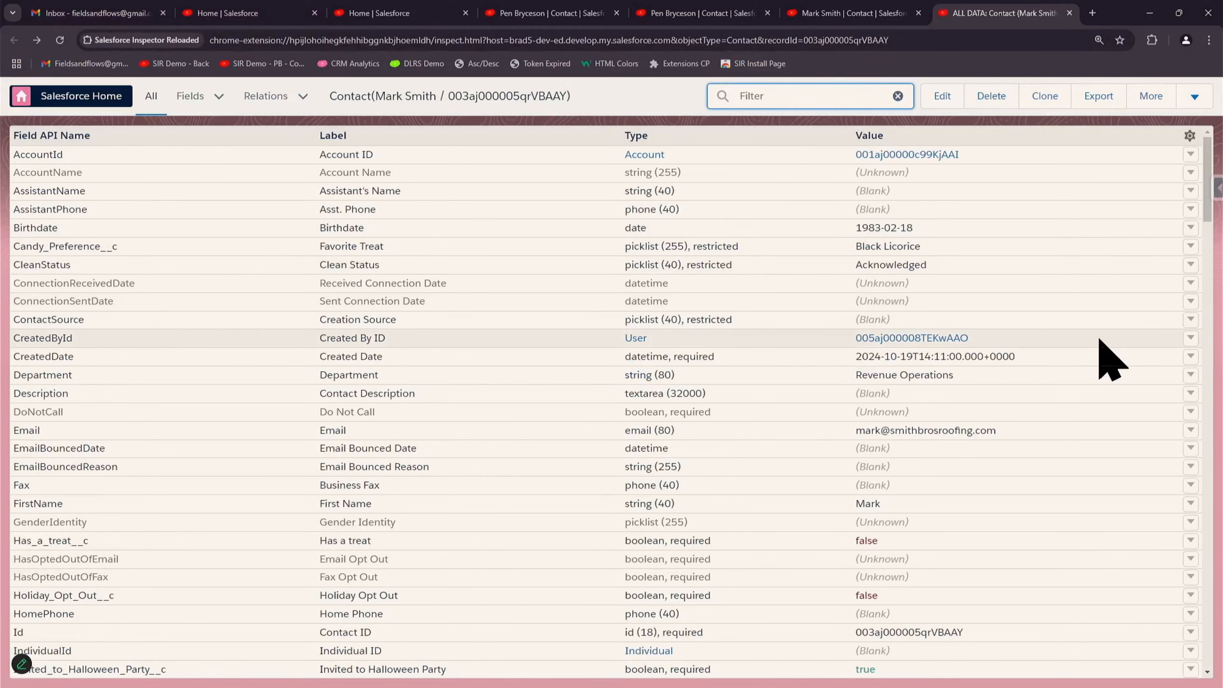
pyautogui.scroll(-4, 1098, 346)
pyautogui.scroll(4, 1102, 359)
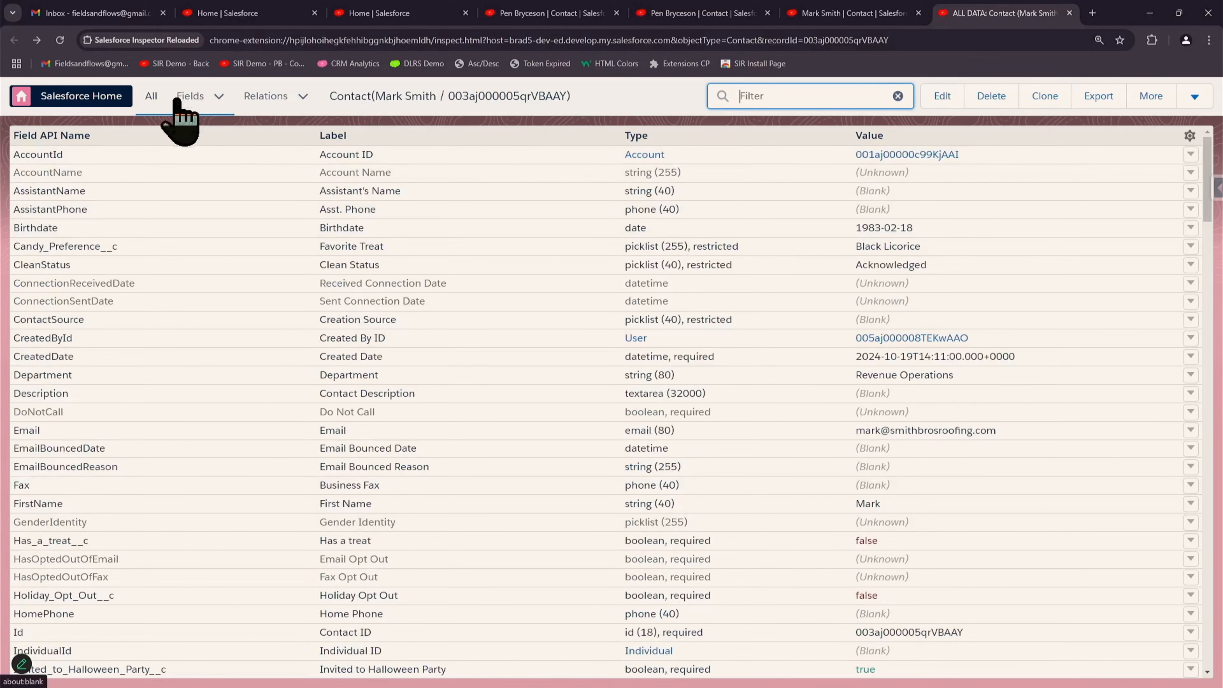
pyautogui.scroll(-8, 265, 185)
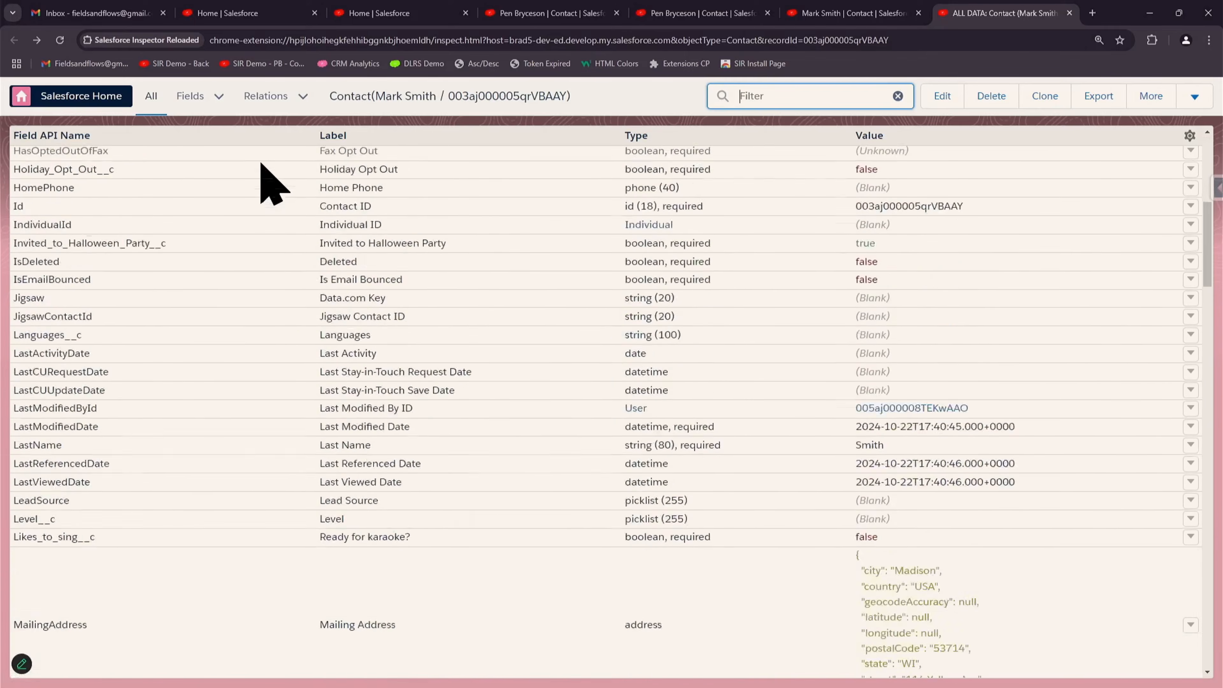
pyautogui.scroll(-15, 260, 164)
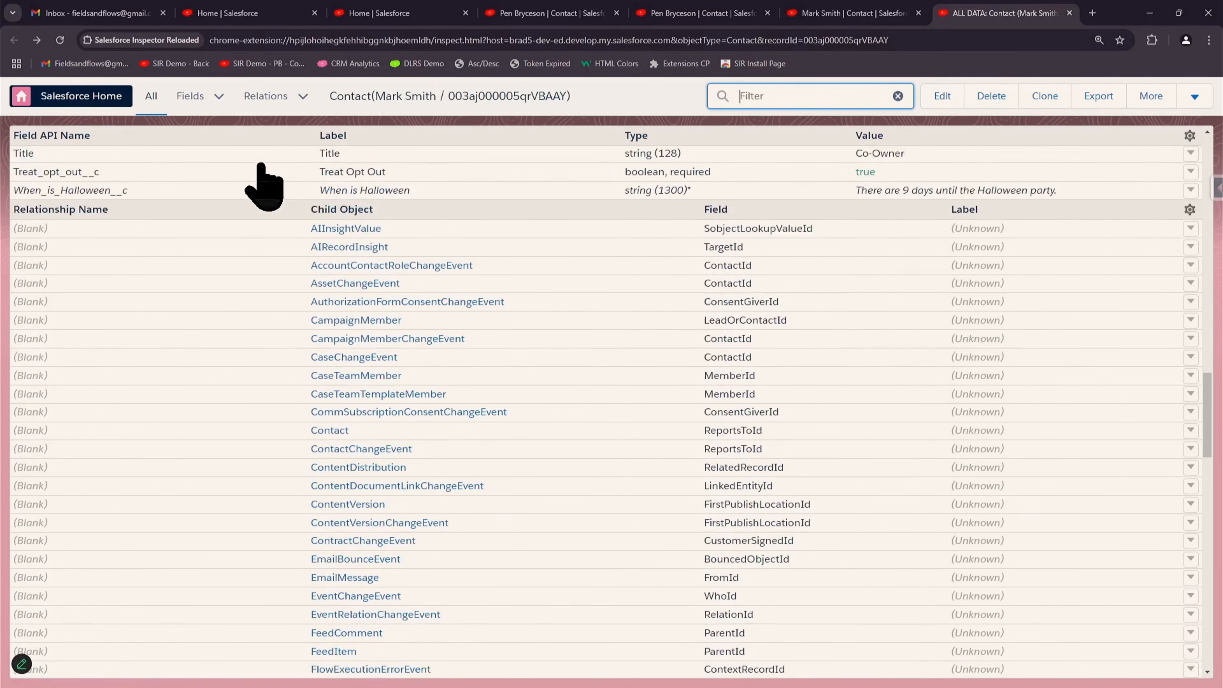
pyautogui.scroll(1, 261, 164)
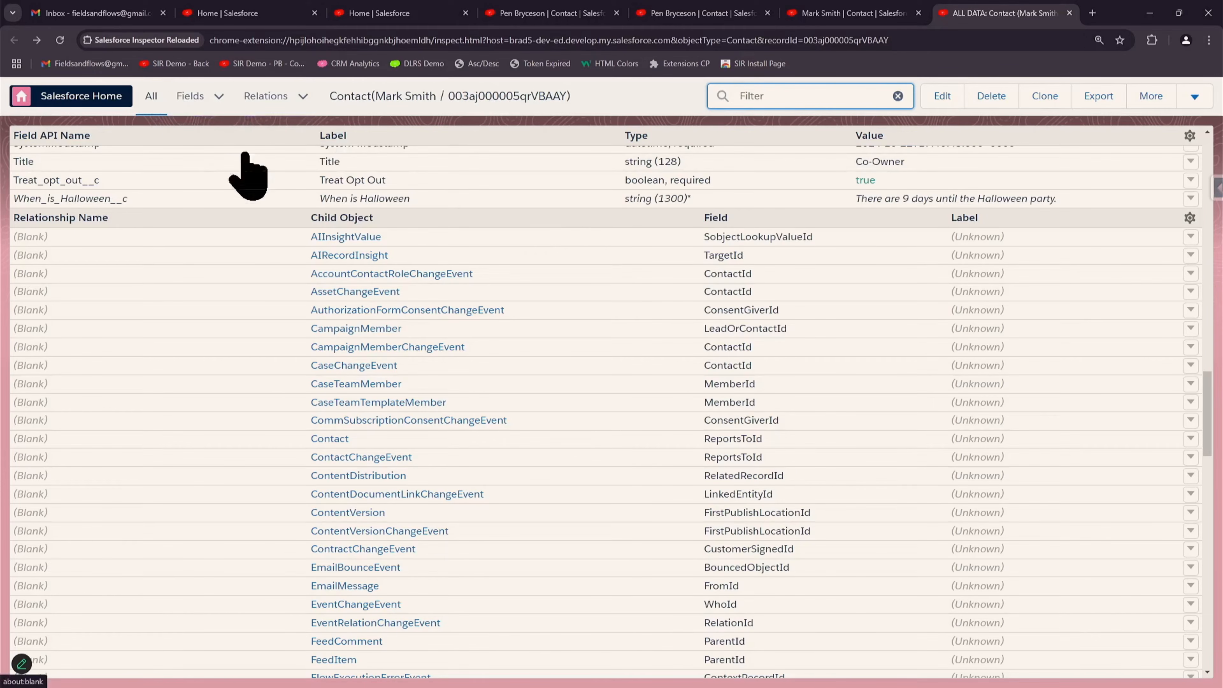
pyautogui.scroll(20, 322, 349)
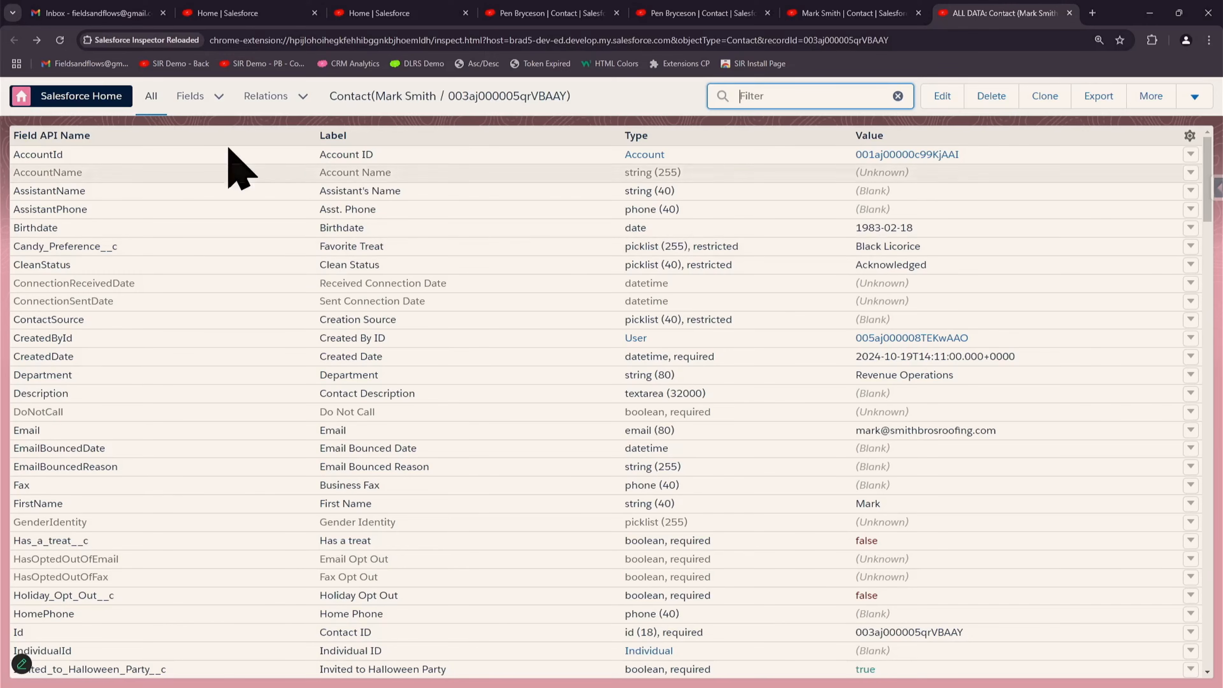
# - Examine the optional field columns, and show only the relations with their list of optional relationship columns
pyautogui.click(217, 97)
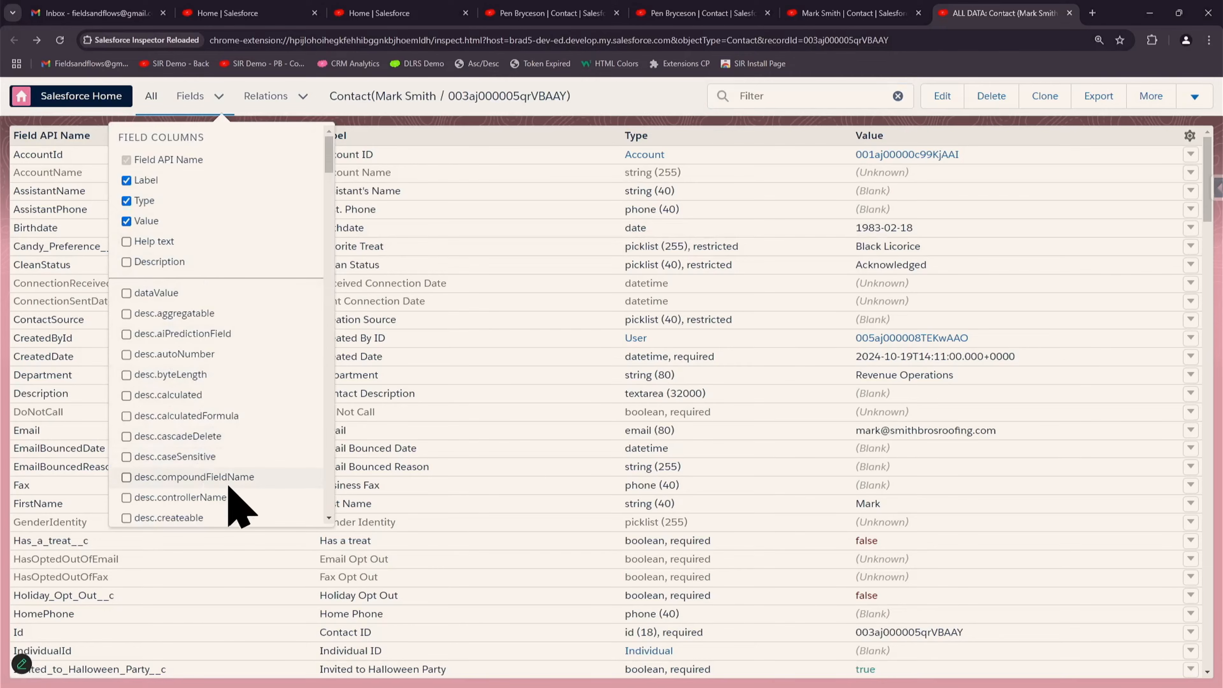
pyautogui.scroll(-1, 227, 458)
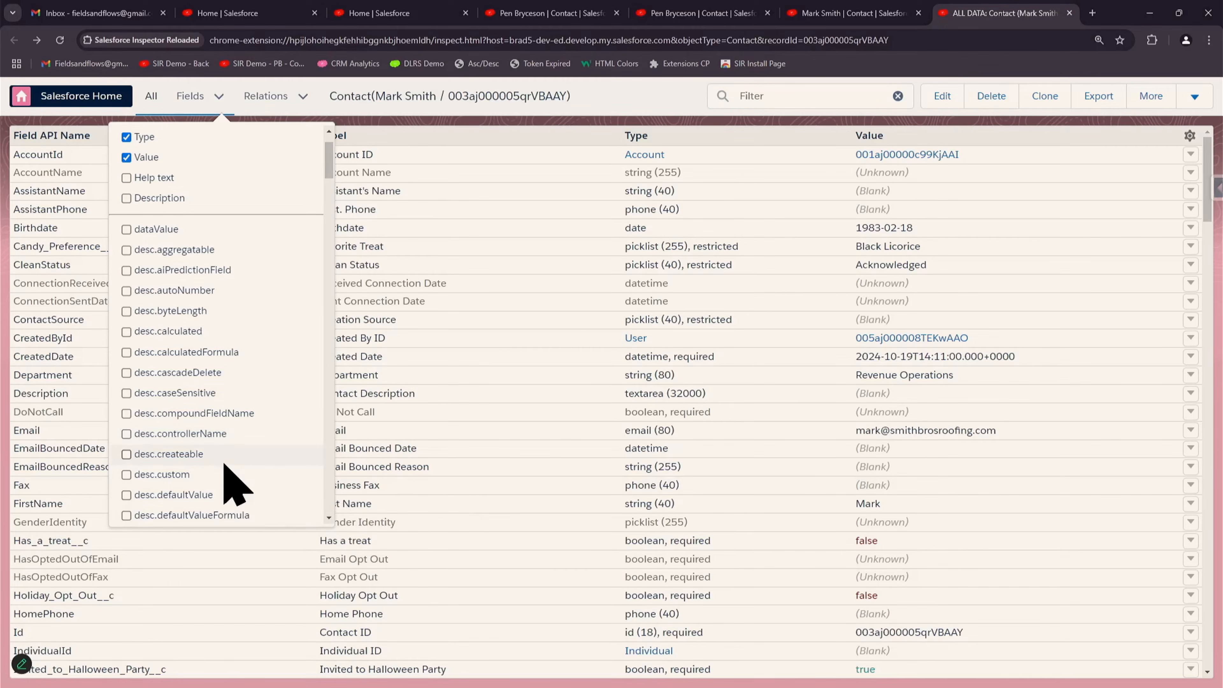
pyautogui.scroll(1, 224, 465)
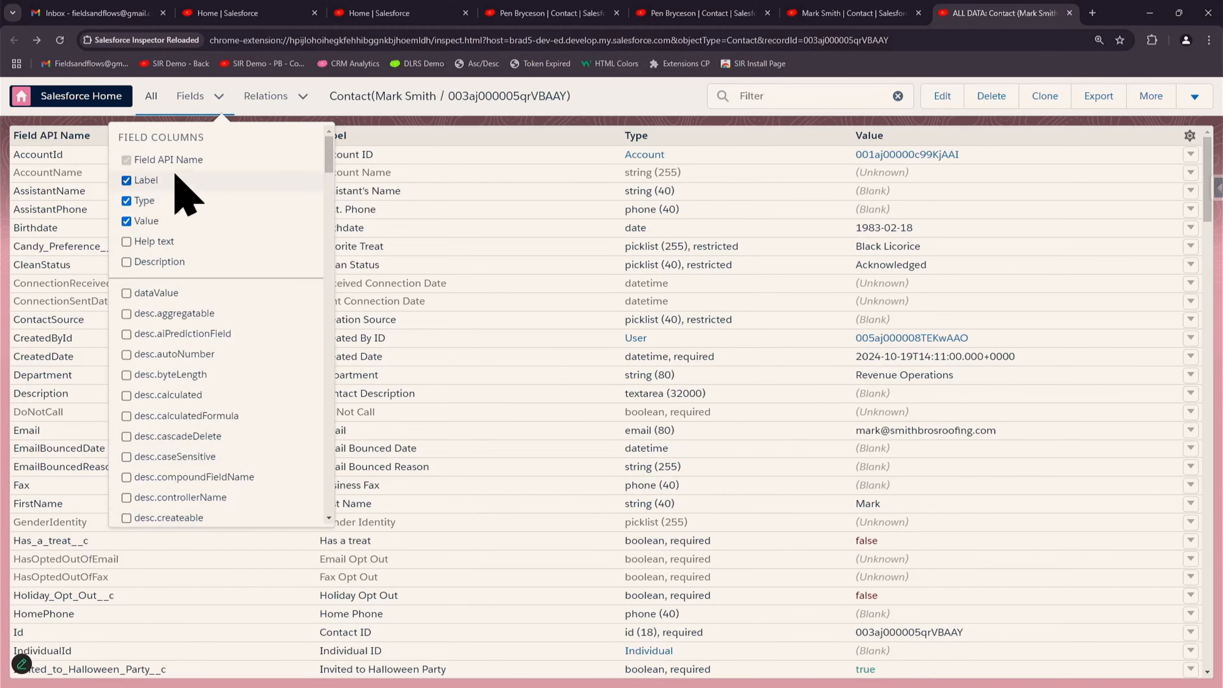
pyautogui.click(271, 98)
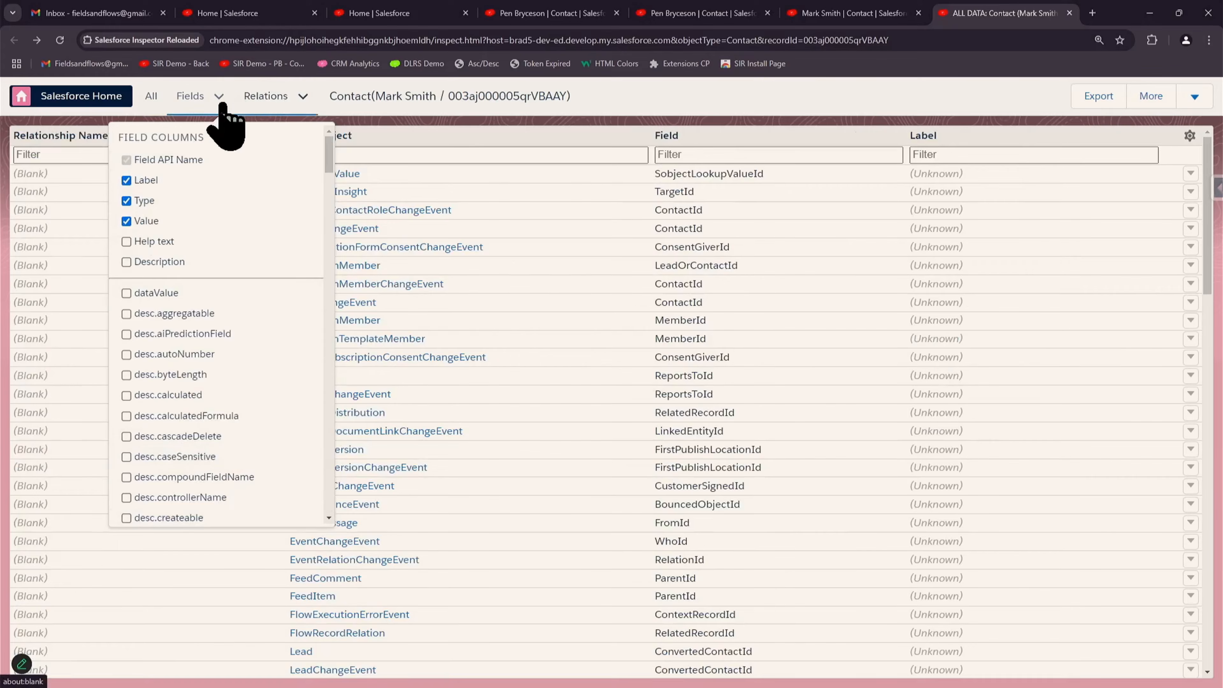
pyautogui.moveTo(300, 104)
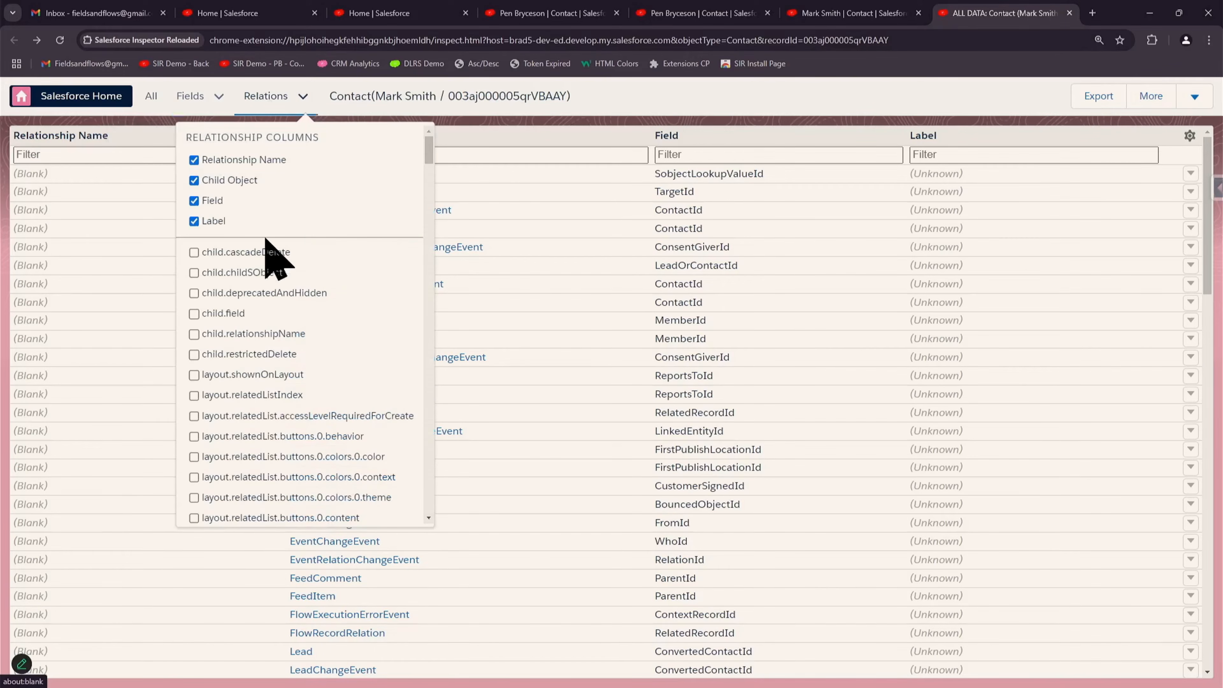
# - Show only the contact's fields, filtering the labels by "Name" and the values by the contact's last name
pyautogui.click(303, 97)
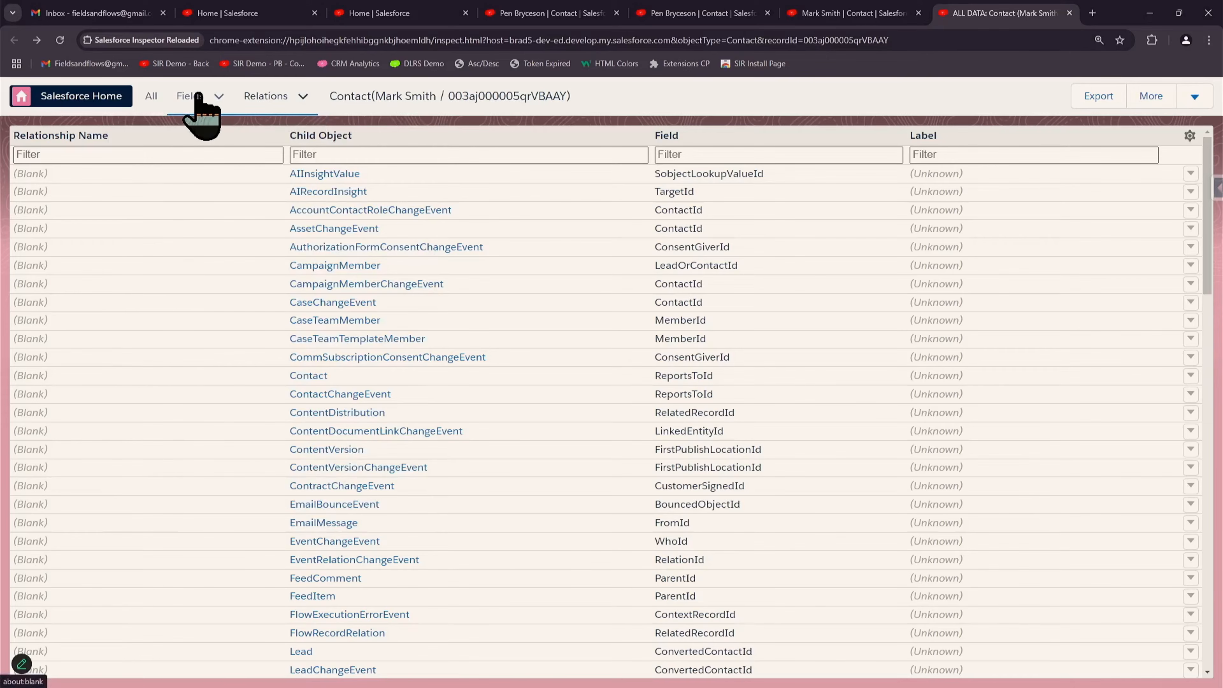
pyautogui.click(195, 96)
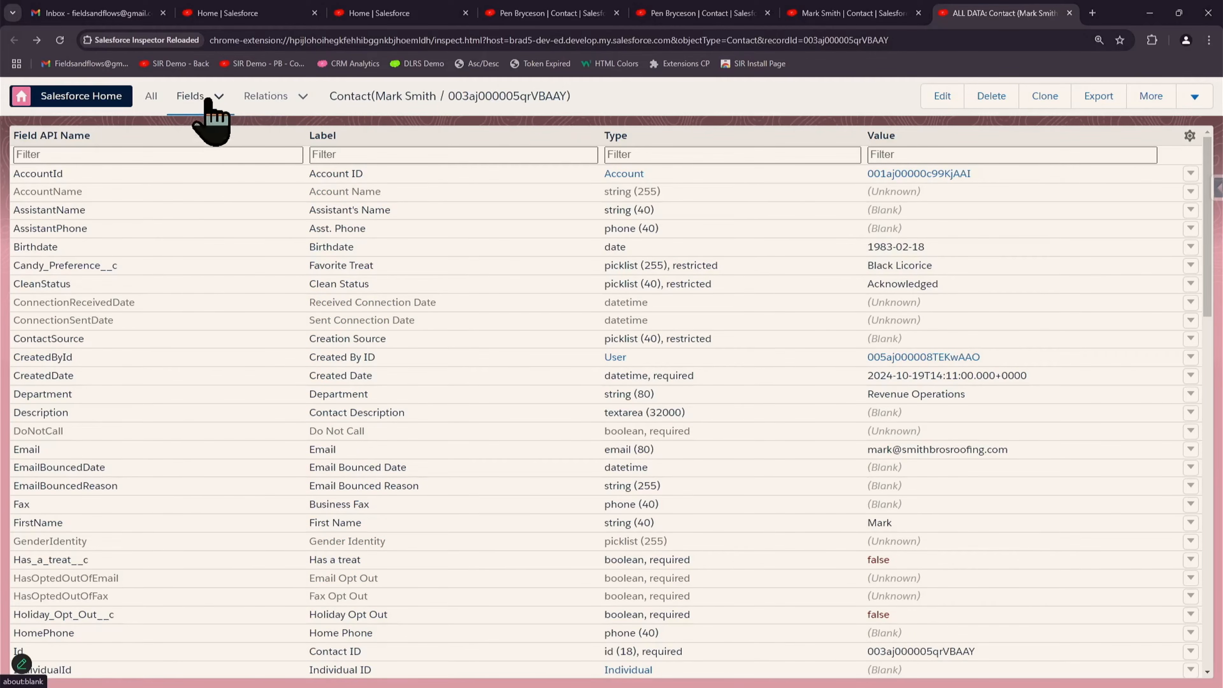
pyautogui.click(350, 159)
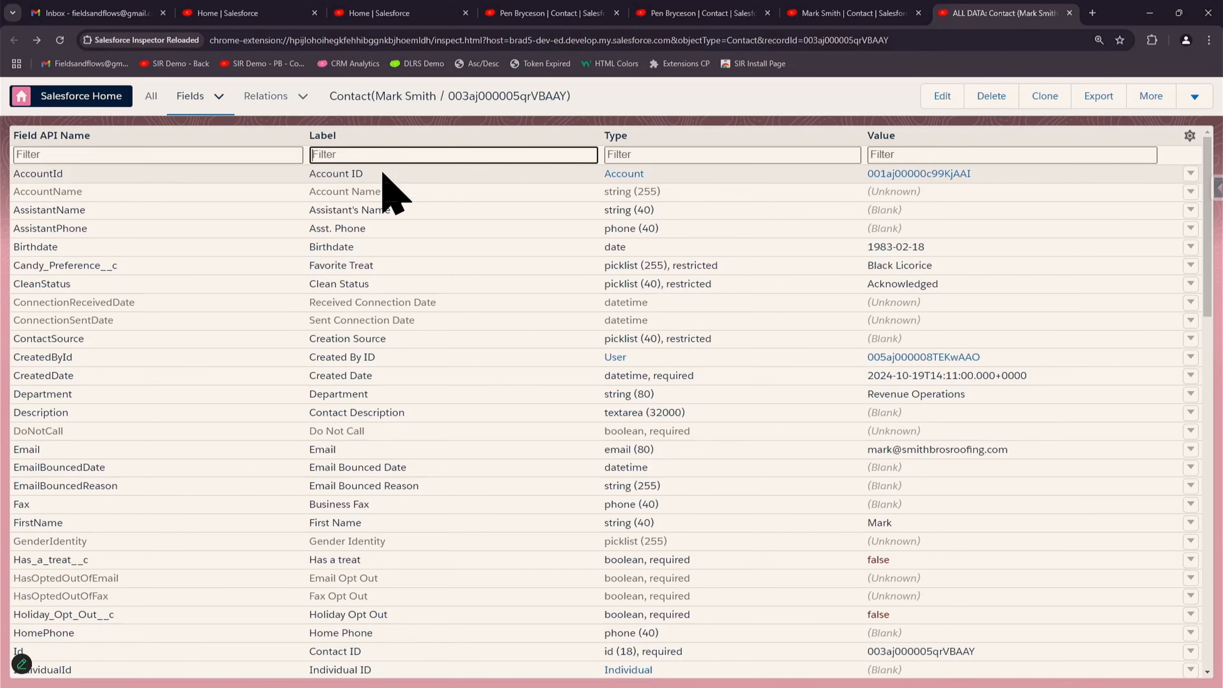
pyautogui.write('Name')
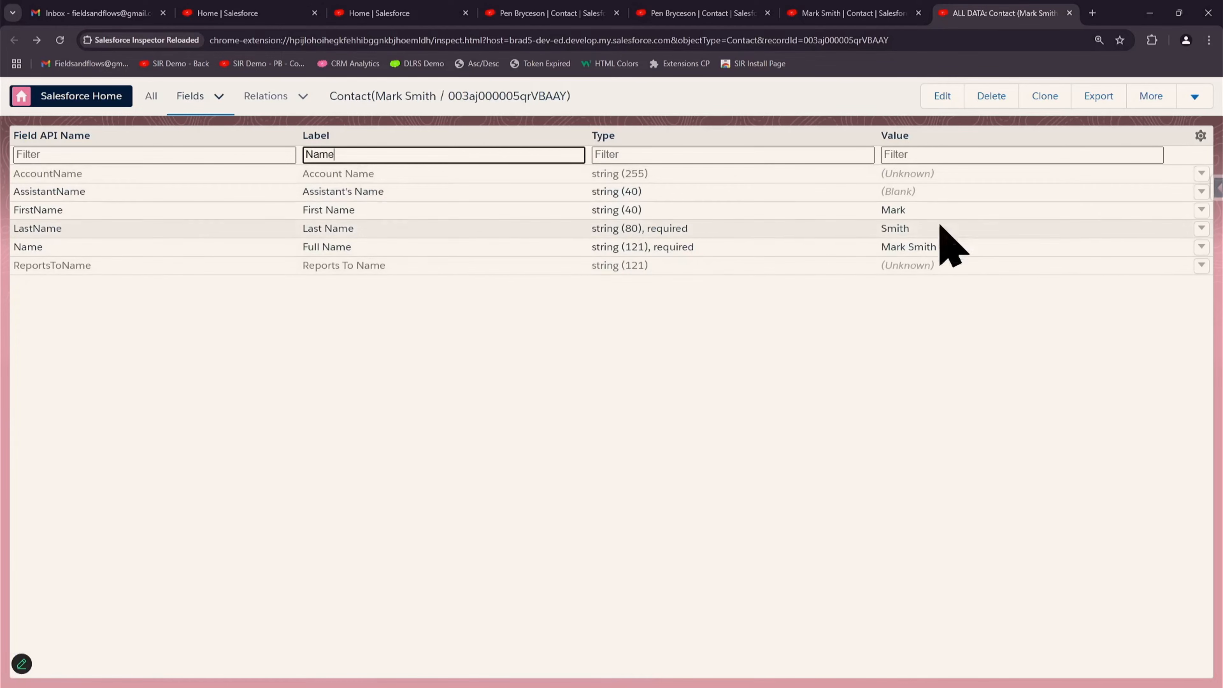
pyautogui.click(940, 154)
pyautogui.write('Smith')
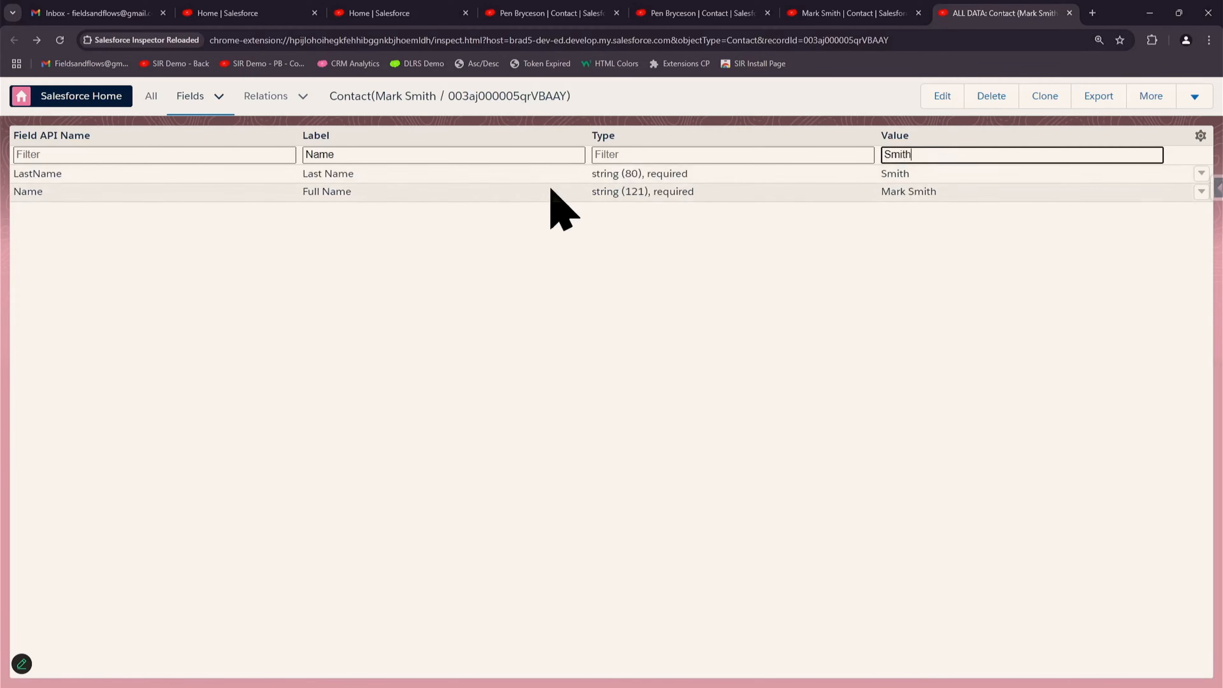
# - Clear the value and label filters, and show the contact's fields and relations together again
pyautogui.doubleClick(354, 154)
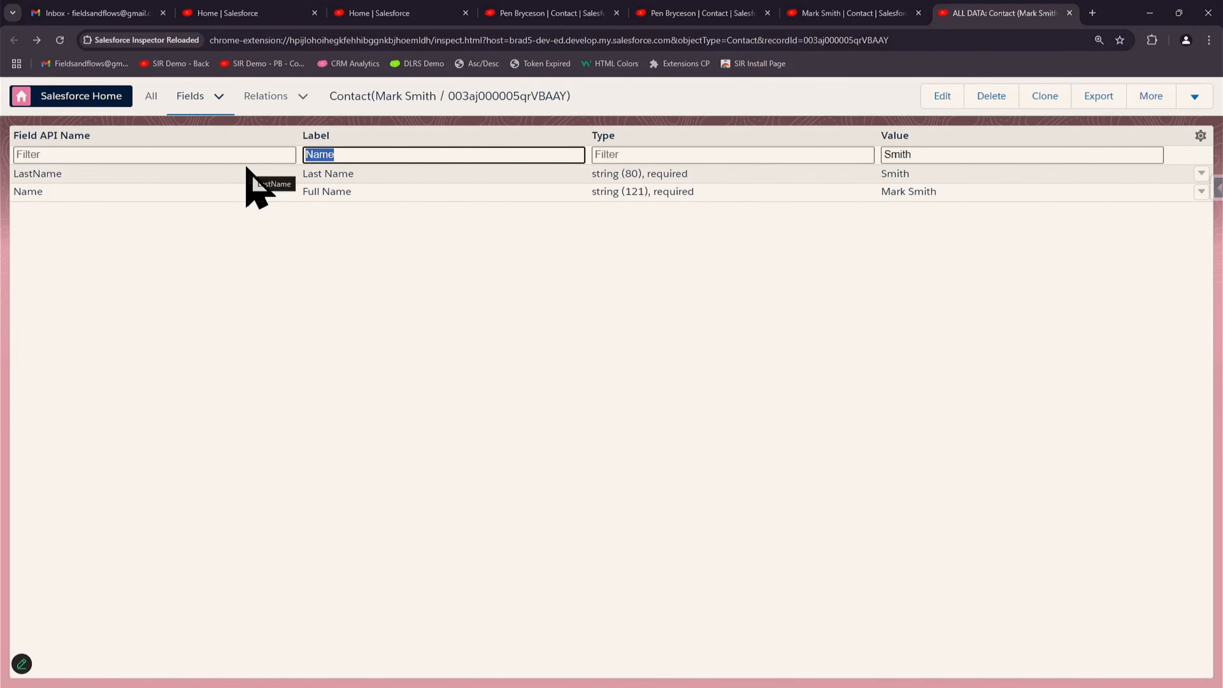
pyautogui.click(940, 155)
pyautogui.press('BackSpace')
pyautogui.press('BackSpace')
pyautogui.press('BackSpace')
pyautogui.press('BackSpace')
pyautogui.press('BackSpace')
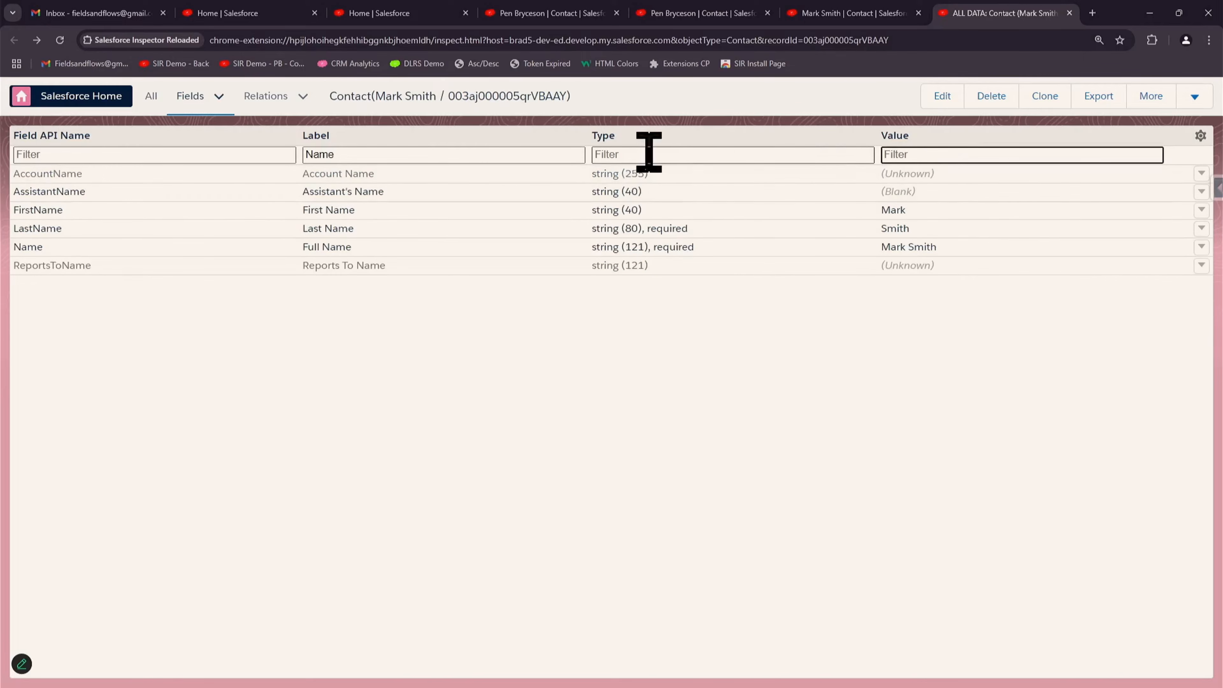
pyautogui.doubleClick(353, 154)
pyautogui.press('BackSpace')
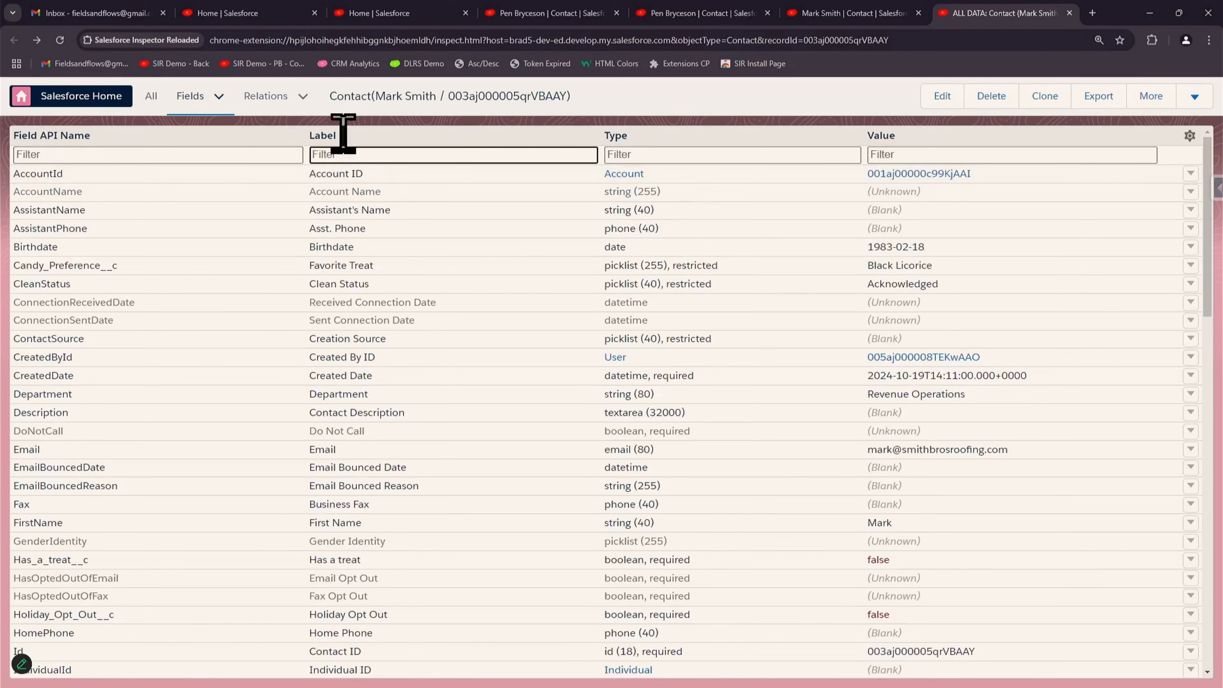
pyautogui.click(187, 101)
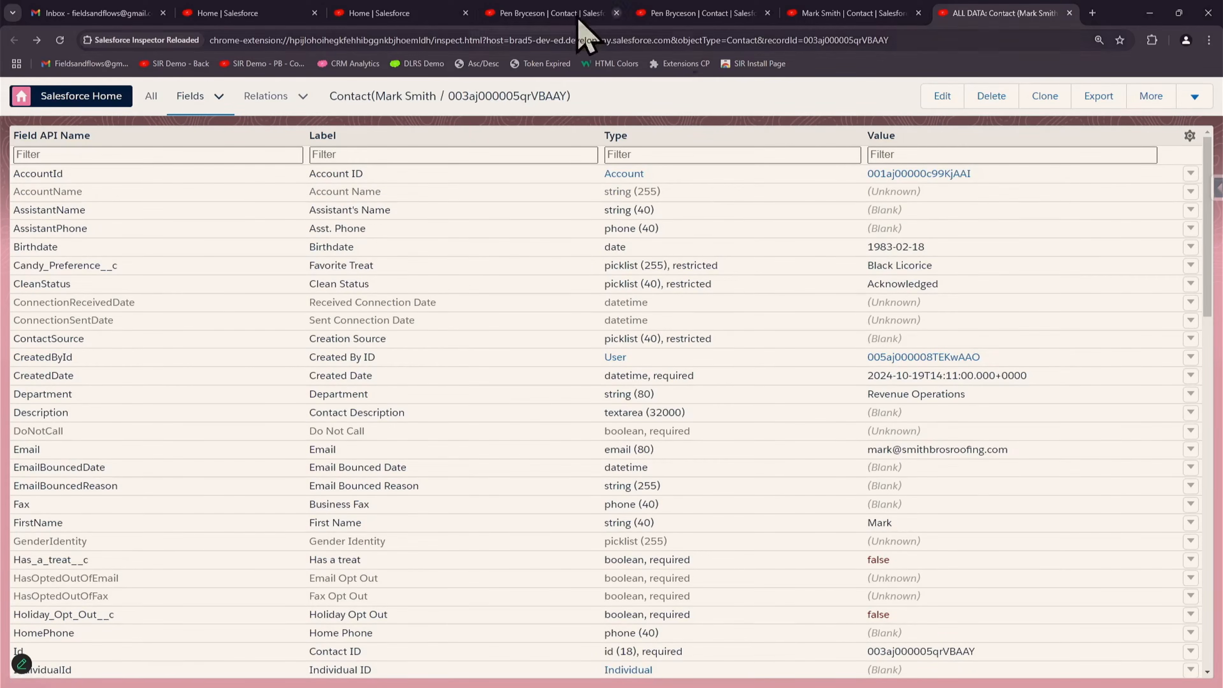
pyautogui.click(150, 102)
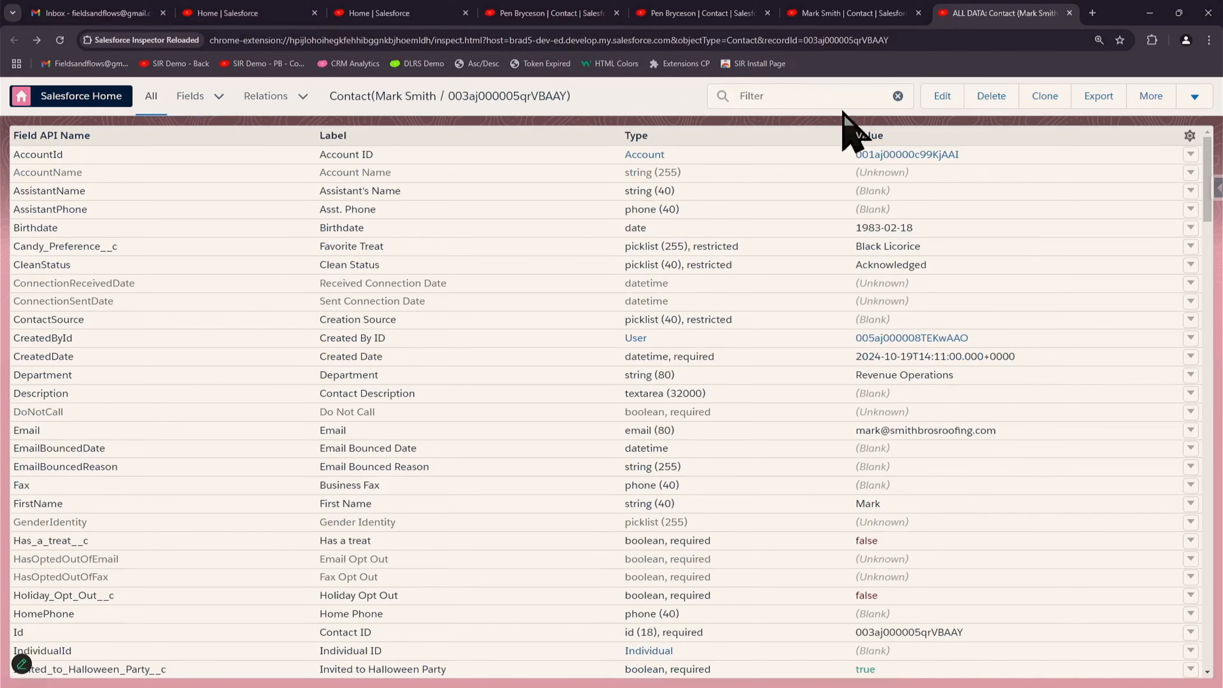
# - Find the Cases relationship among the contact's child relations and run an export of its related Case records
pyautogui.click(832, 101)
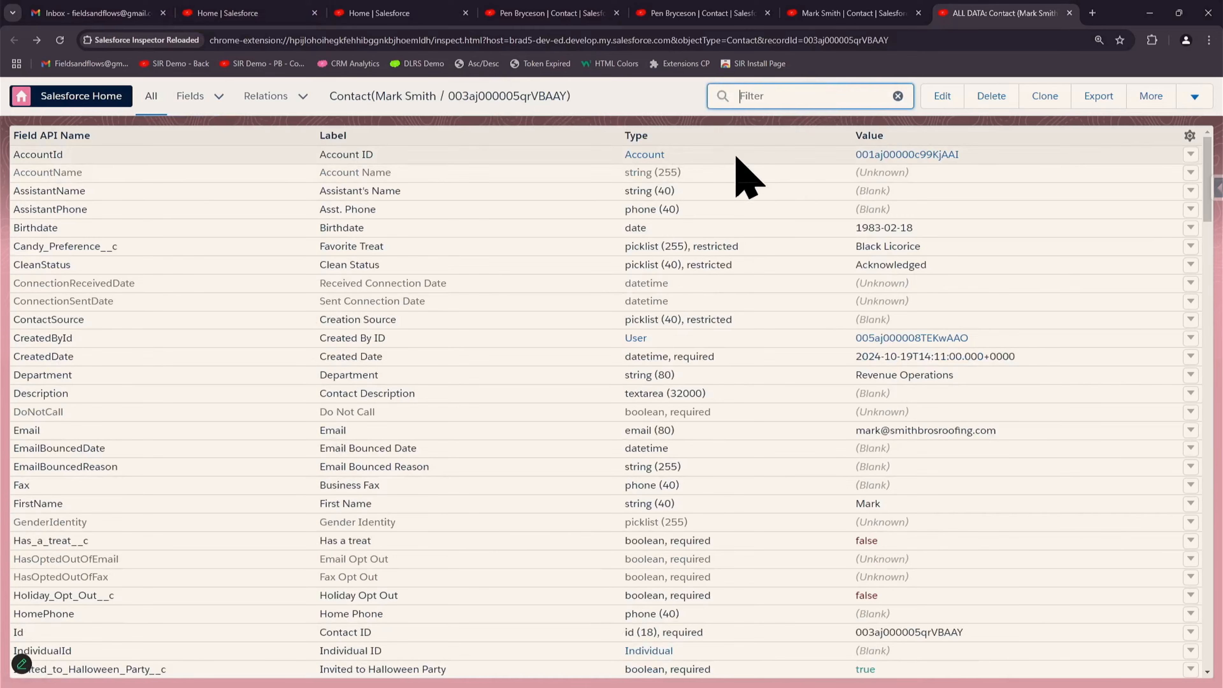
pyautogui.scroll(-20, 723, 205)
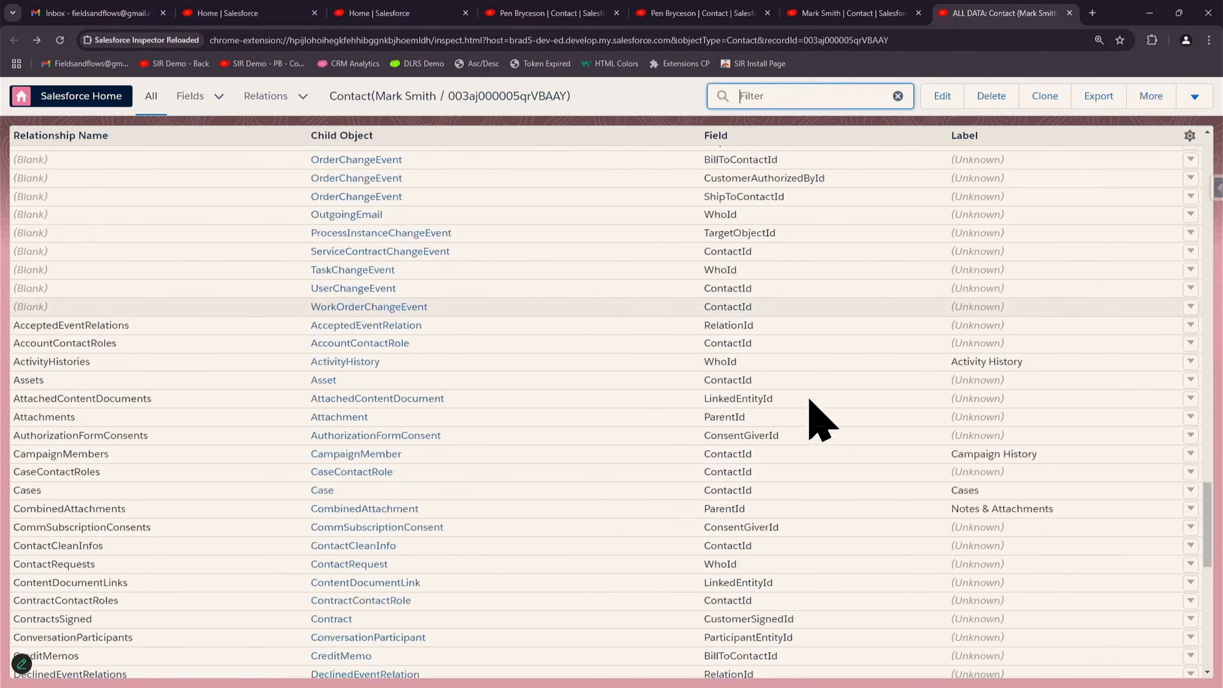
pyautogui.scroll(-8, 811, 407)
pyautogui.scroll(9, 811, 415)
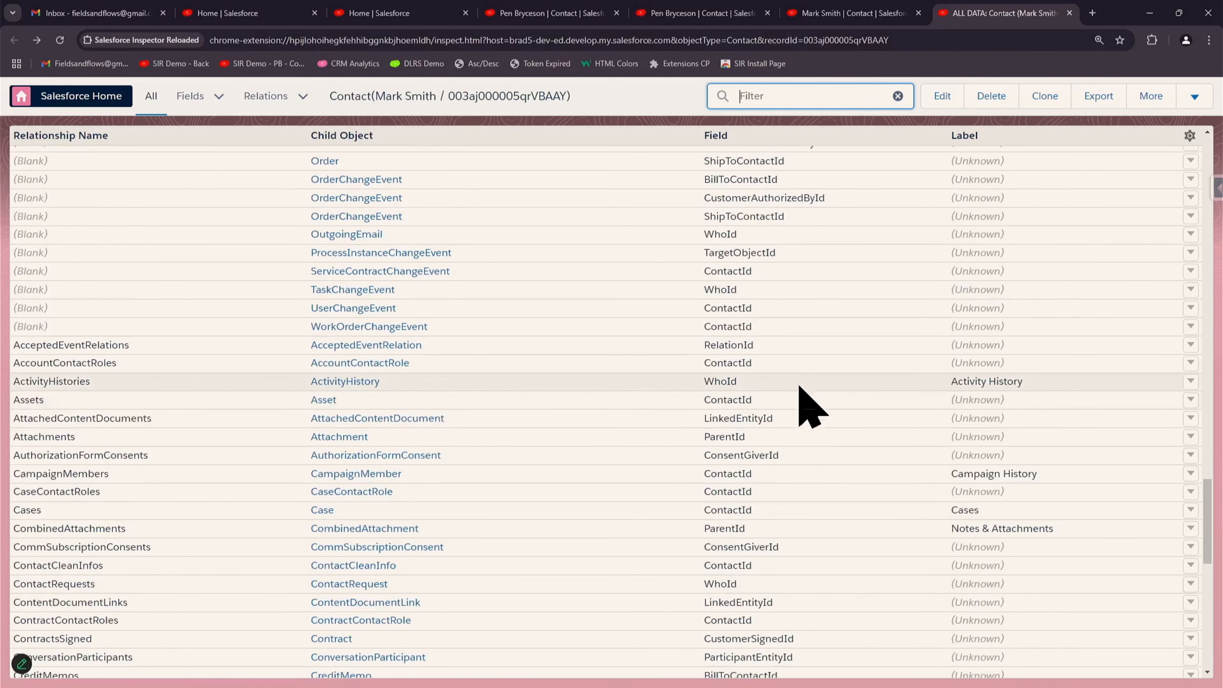
pyautogui.scroll(-3, 799, 386)
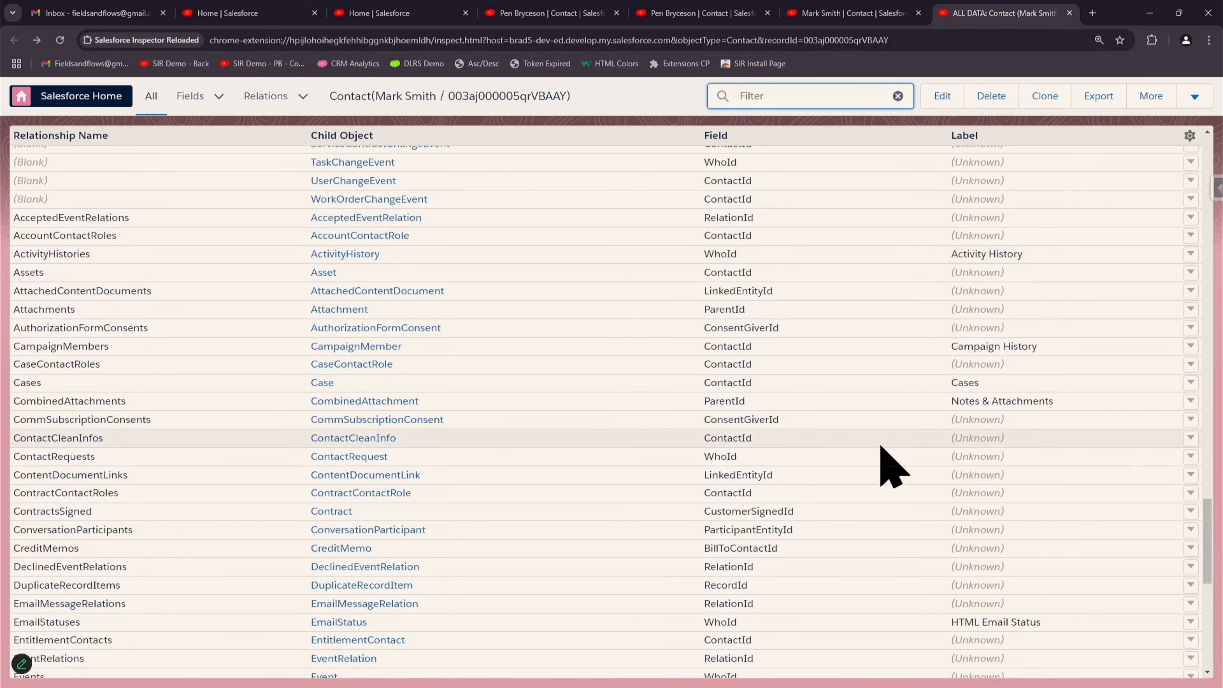
pyautogui.click(1190, 383)
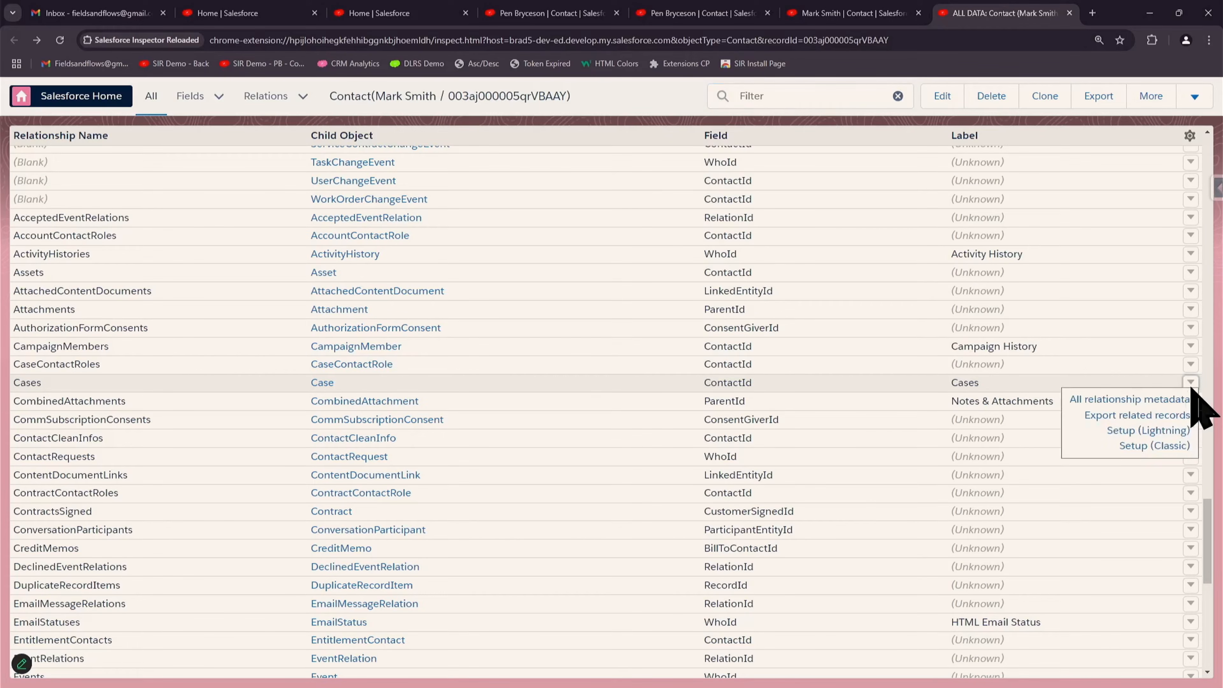
pyautogui.click(1175, 417)
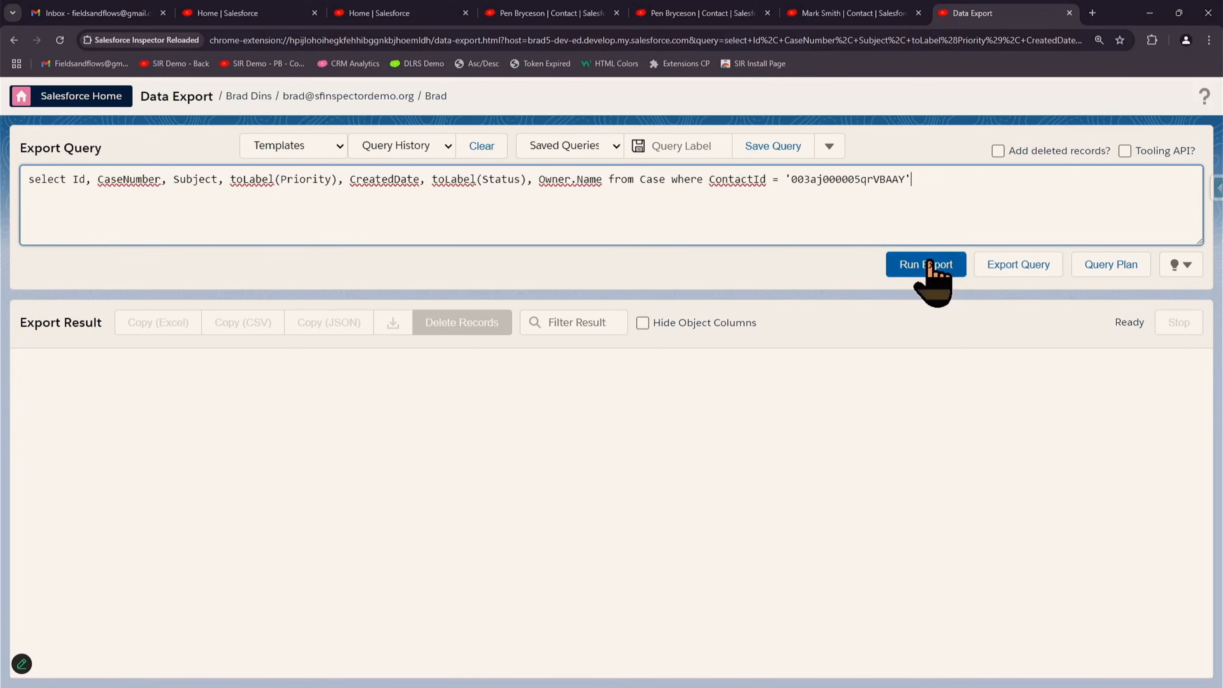
pyautogui.click(935, 270)
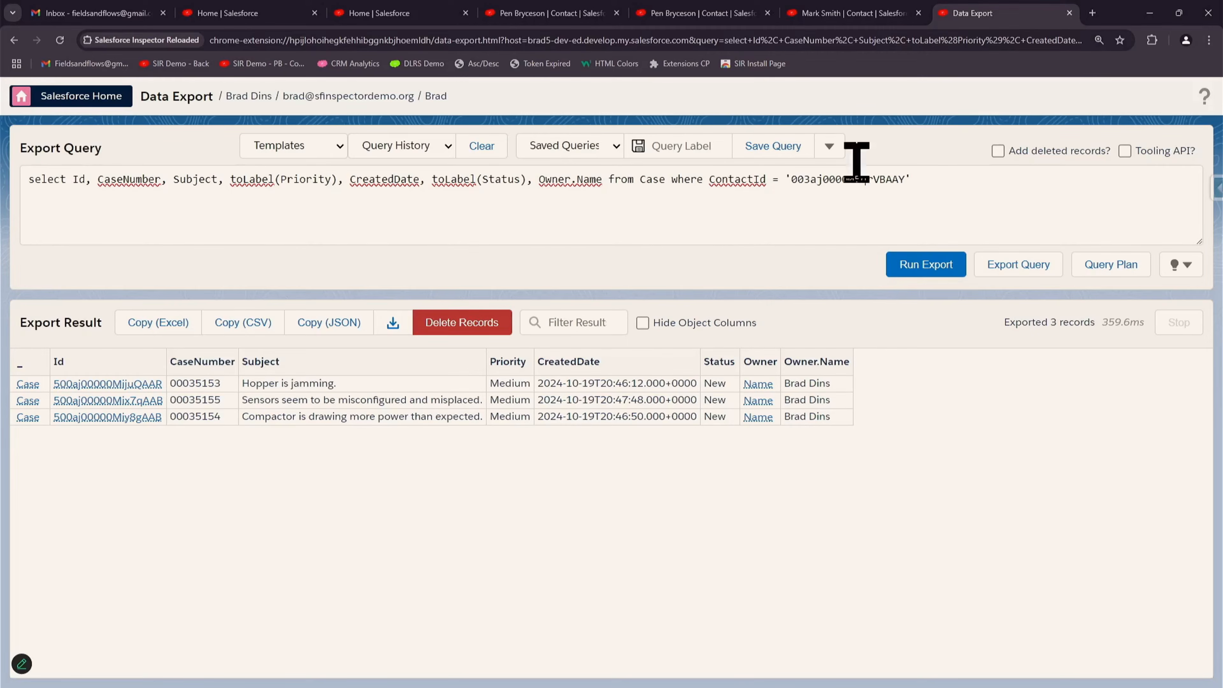
# - Close the export, reopen all data for the contact, and examine the keys and values of the Contact object's metadata
pyautogui.click(1068, 13)
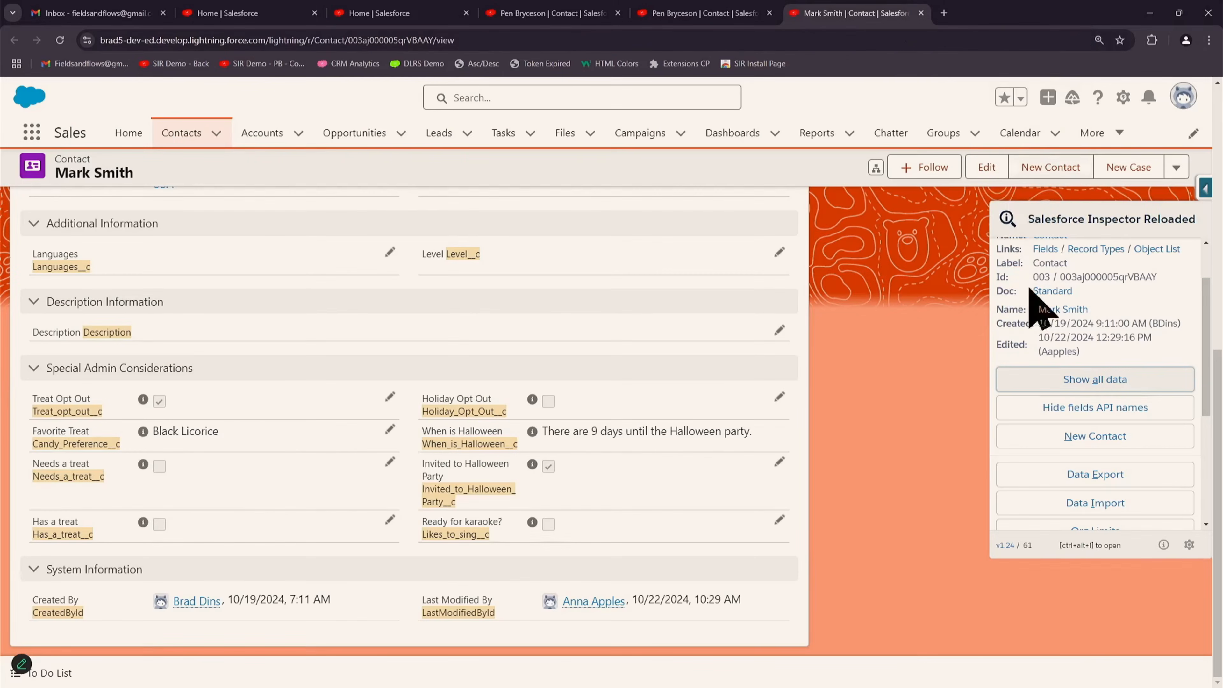
pyautogui.click(1096, 380)
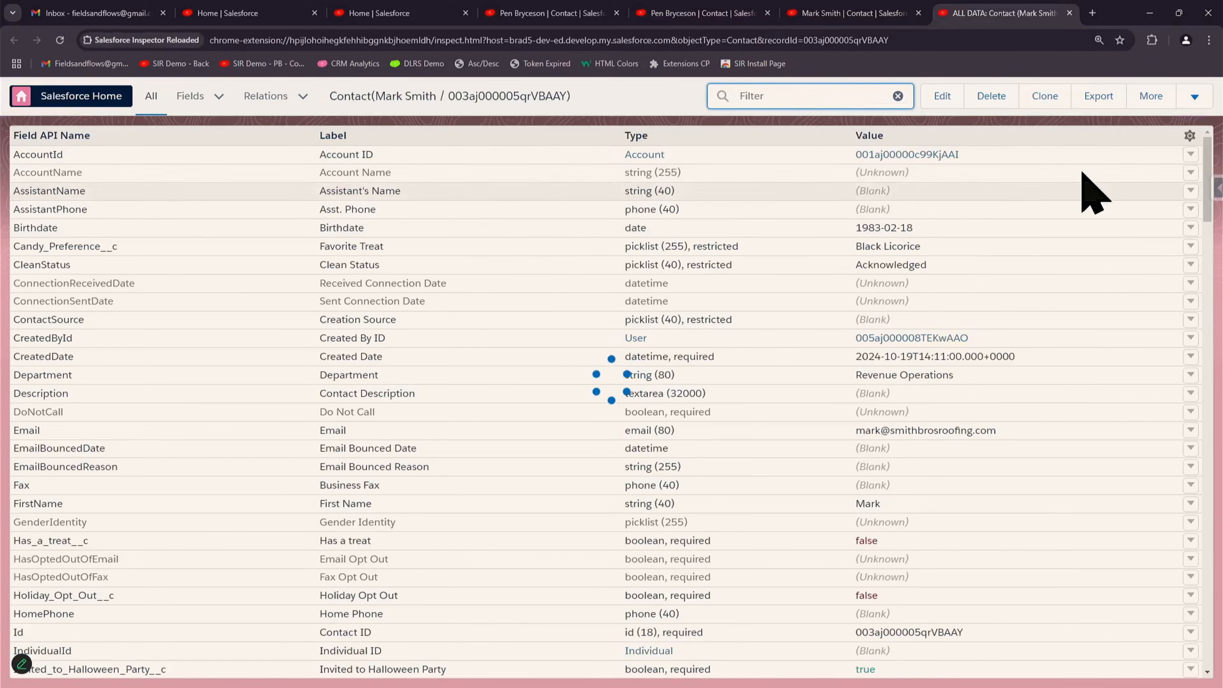
pyautogui.click(1152, 99)
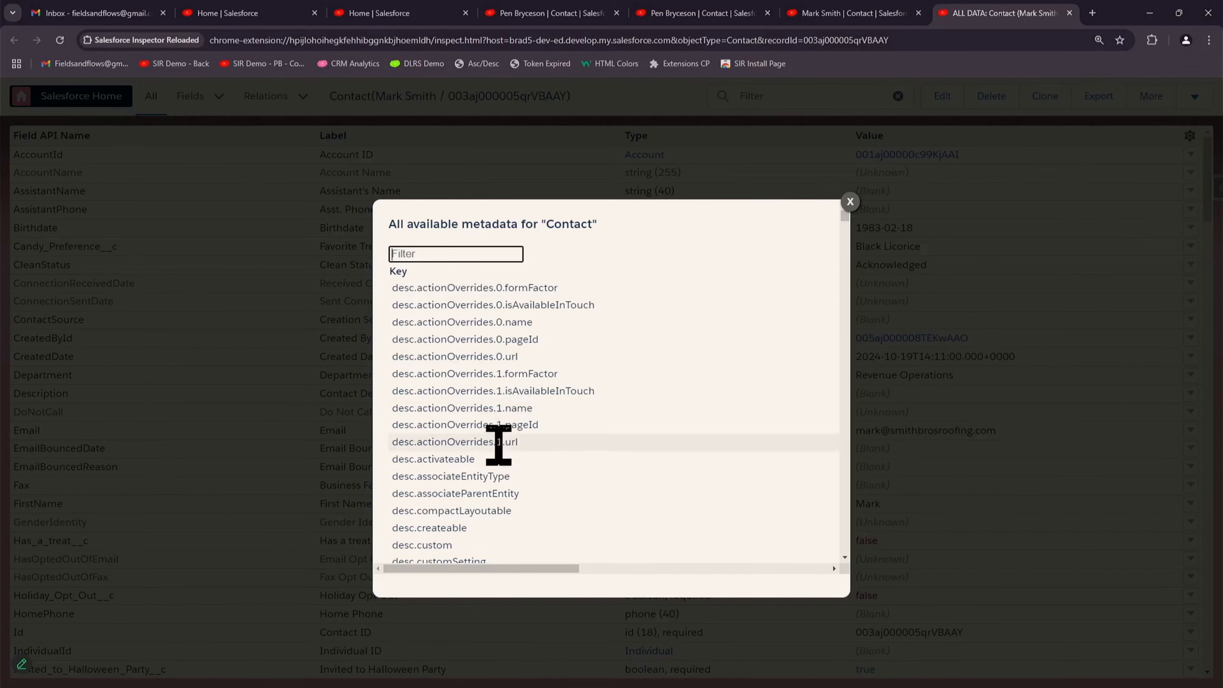
pyautogui.moveTo(511, 568)
pyautogui.mouseDown()
pyautogui.moveTo(810, 568)
pyautogui.moveTo(461, 564)
pyautogui.moveTo(792, 554)
pyautogui.moveTo(623, 587)
pyautogui.moveTo(502, 584)
pyautogui.mouseUp()
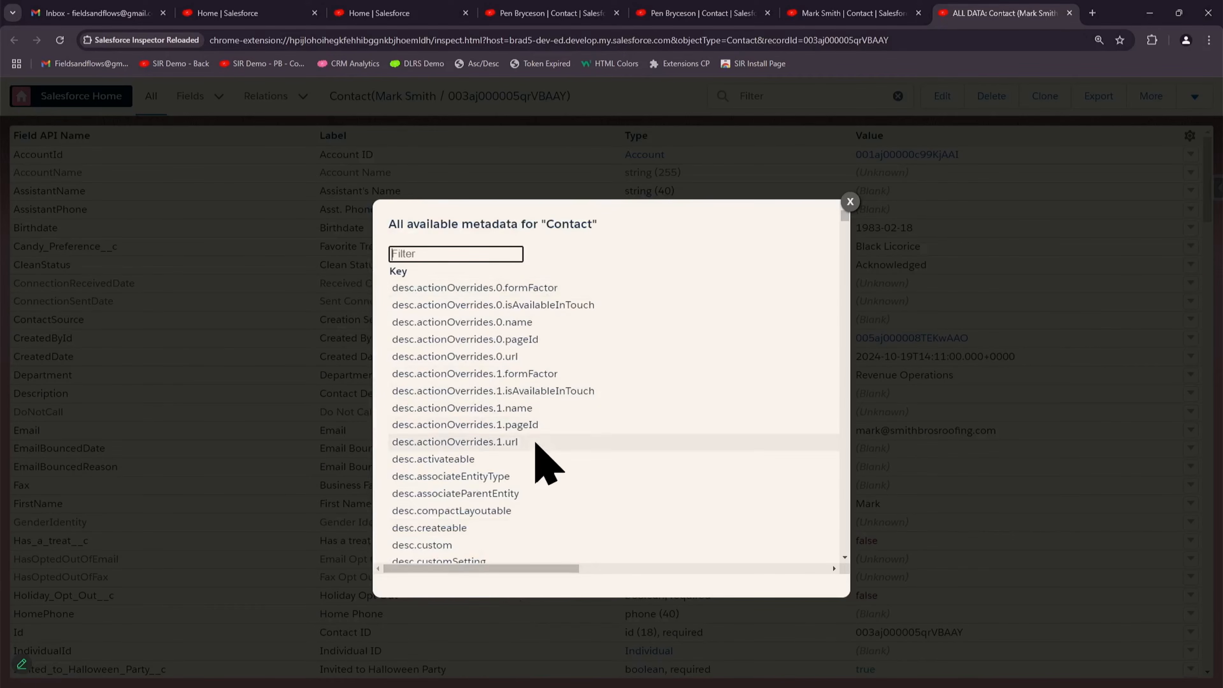
pyautogui.scroll(-10, 547, 462)
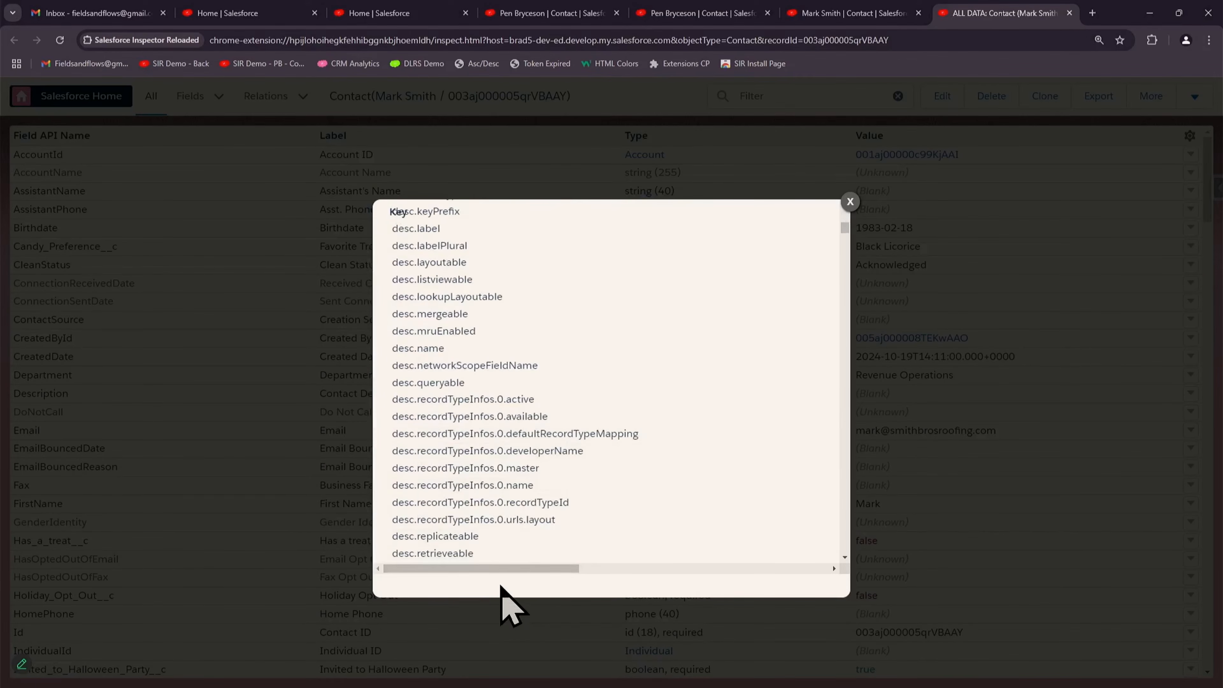
pyautogui.scroll(10, 501, 585)
pyautogui.moveTo(503, 568); pyautogui.dragTo(723, 550)
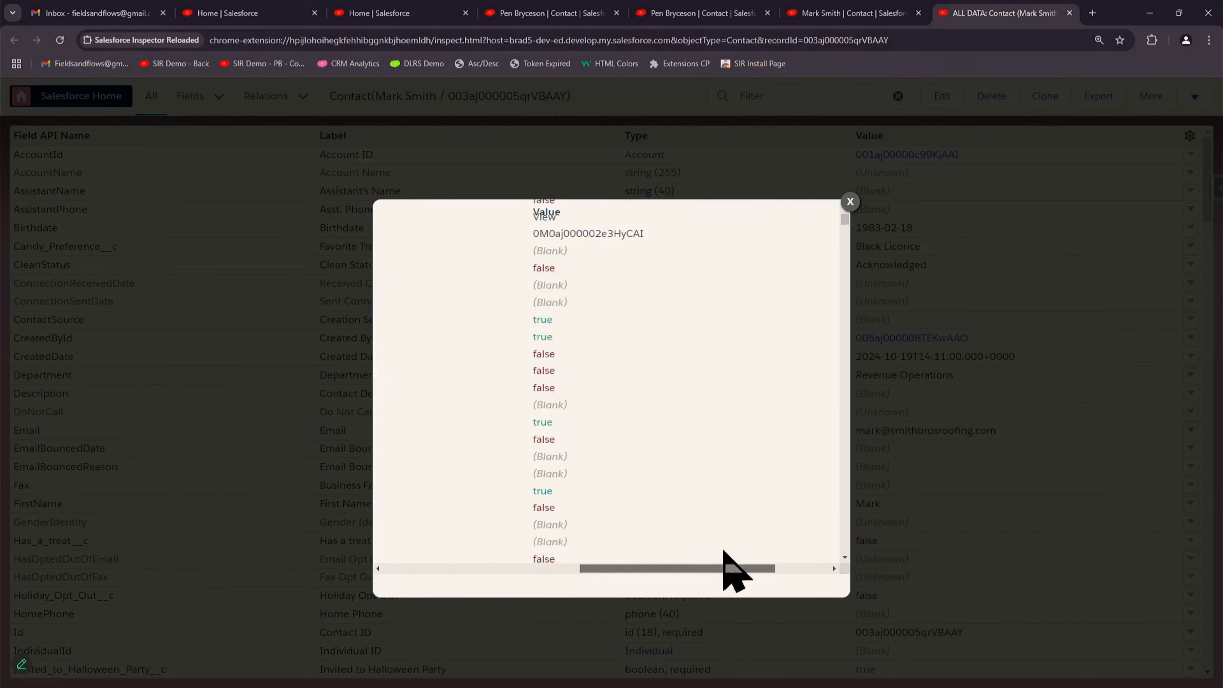
pyautogui.scroll(3, 701, 505)
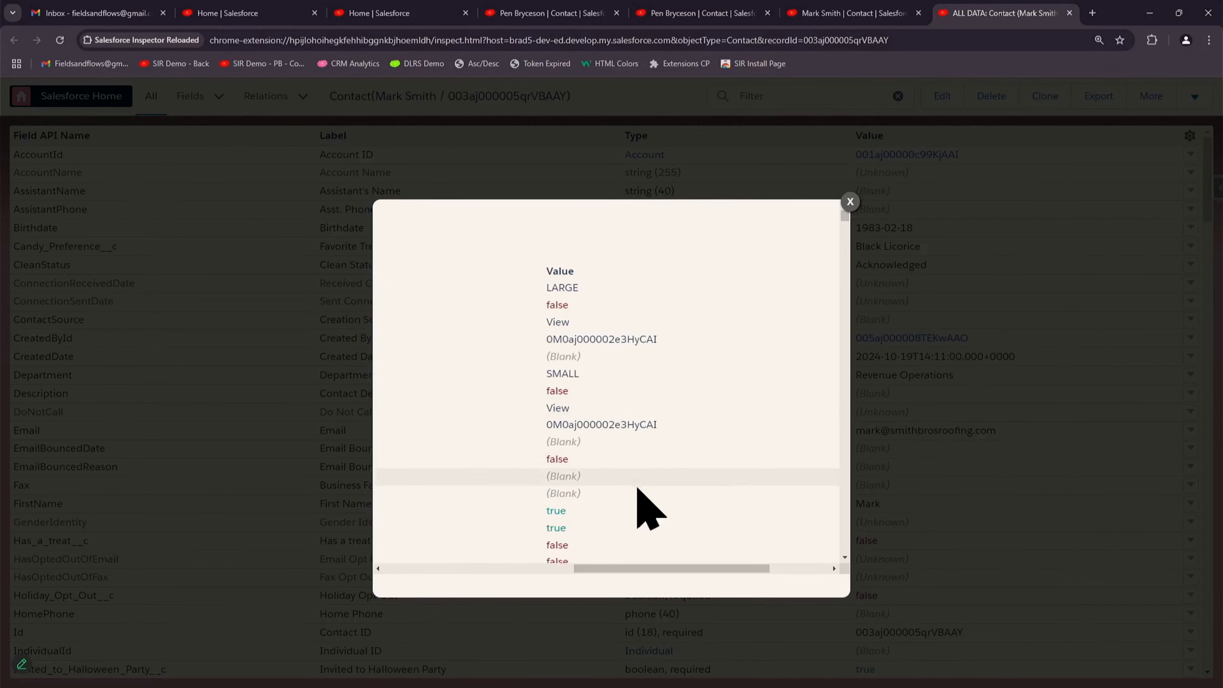
pyautogui.moveTo(682, 568); pyautogui.dragTo(464, 582)
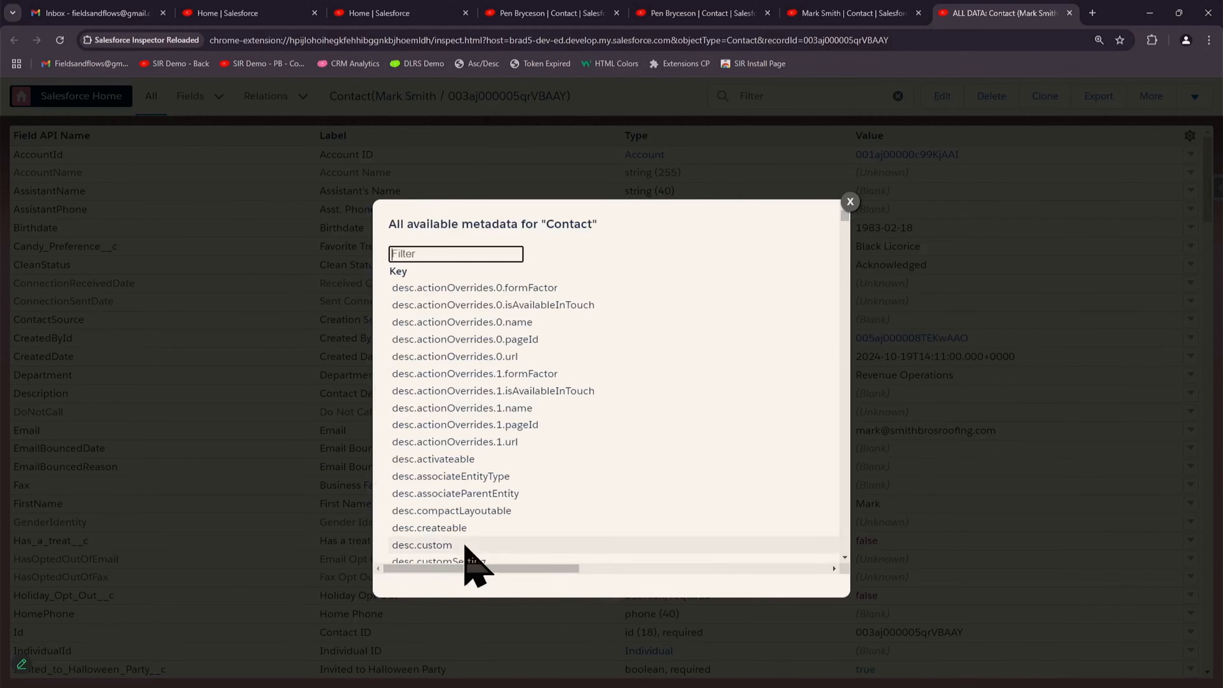
# - Filter the Contact metadata by "true", look through the matching keys and values, and close the metadata
pyautogui.click(451, 254)
pyautogui.write('true')
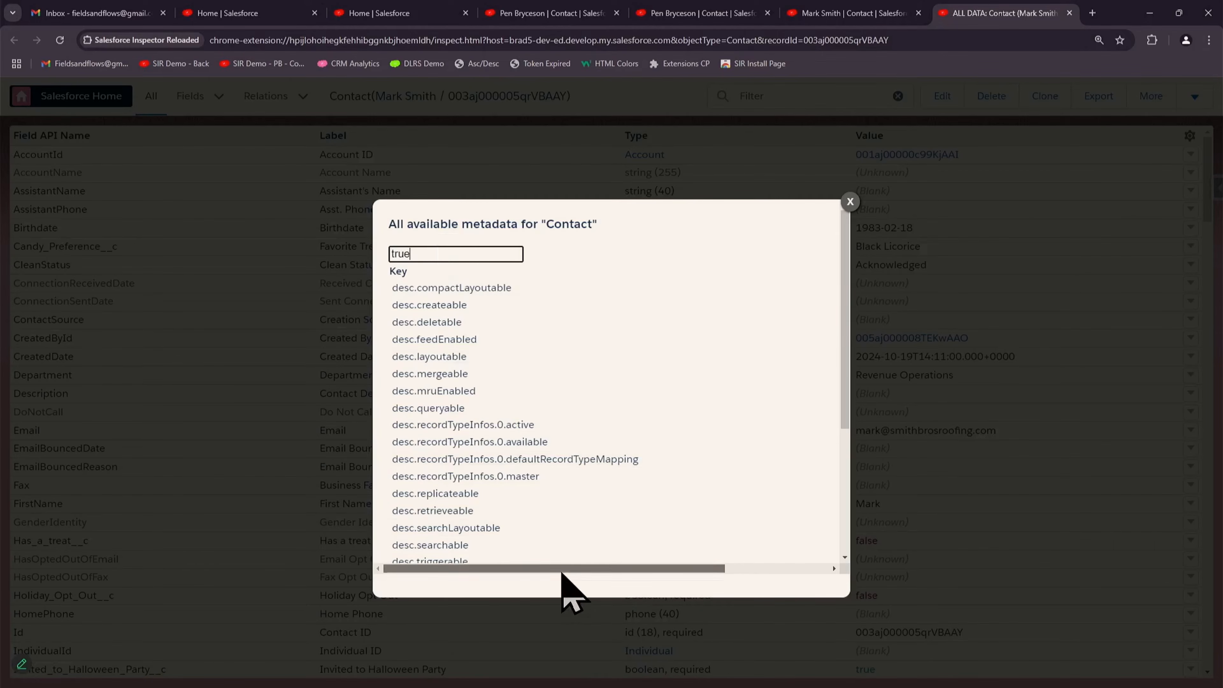
pyautogui.moveTo(562, 572); pyautogui.dragTo(726, 641)
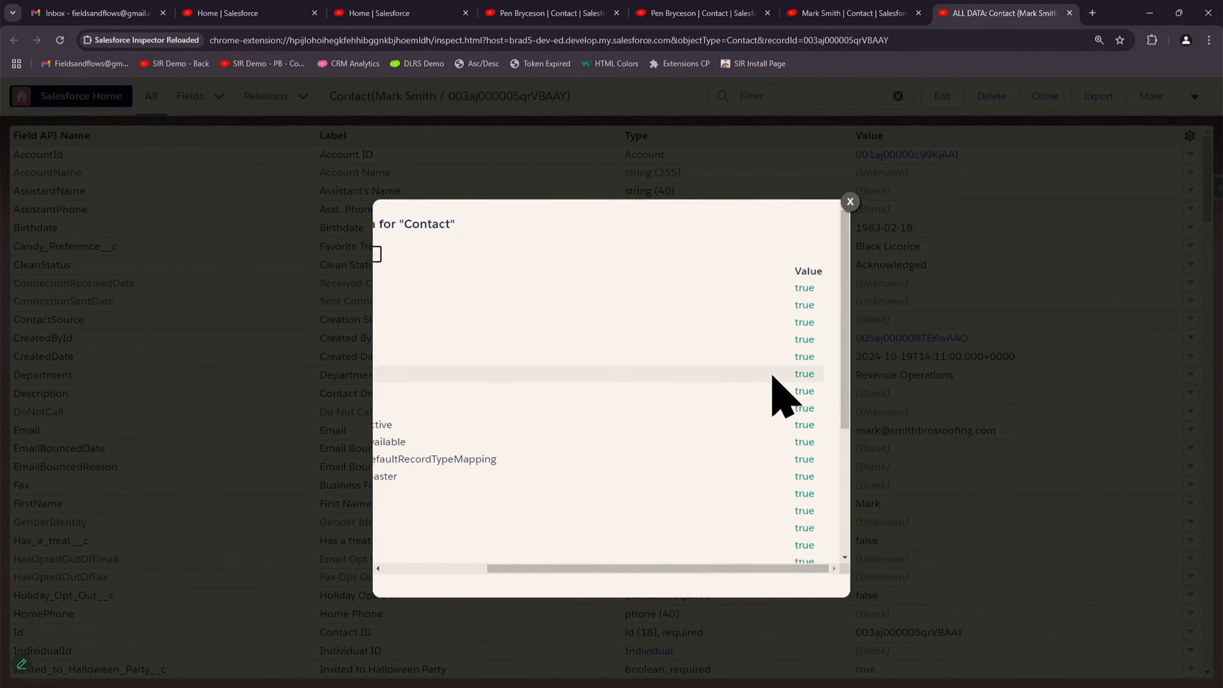
pyautogui.scroll(-4, 781, 396)
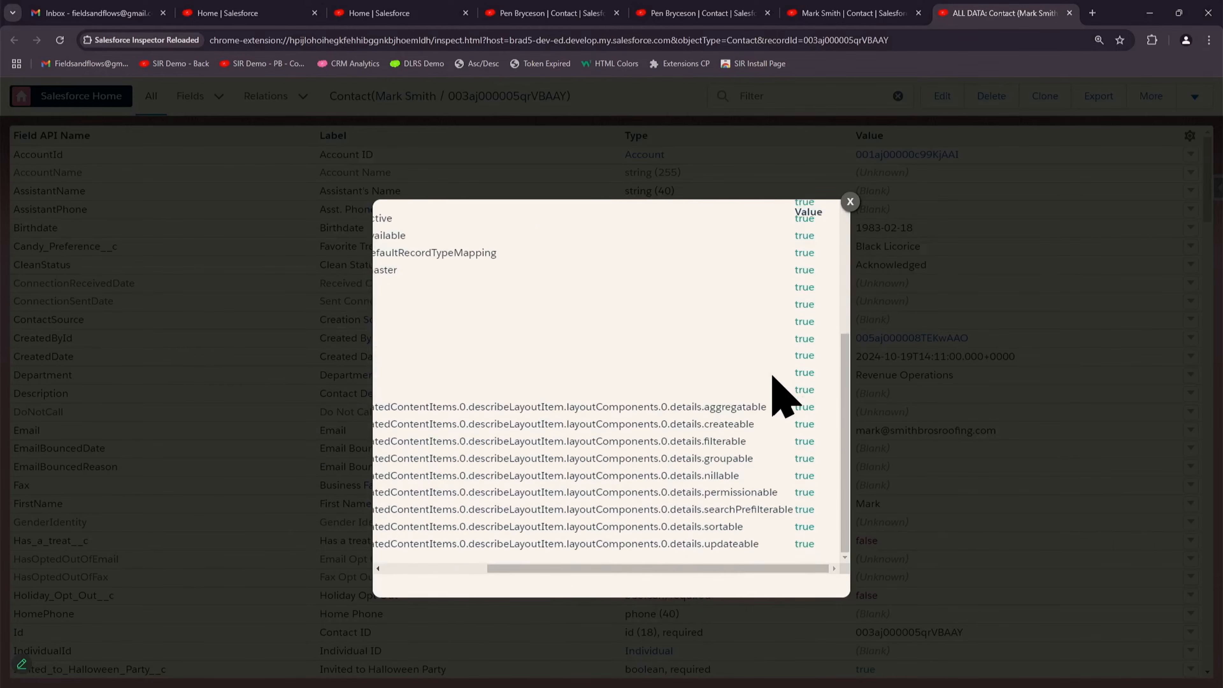
pyautogui.click(849, 202)
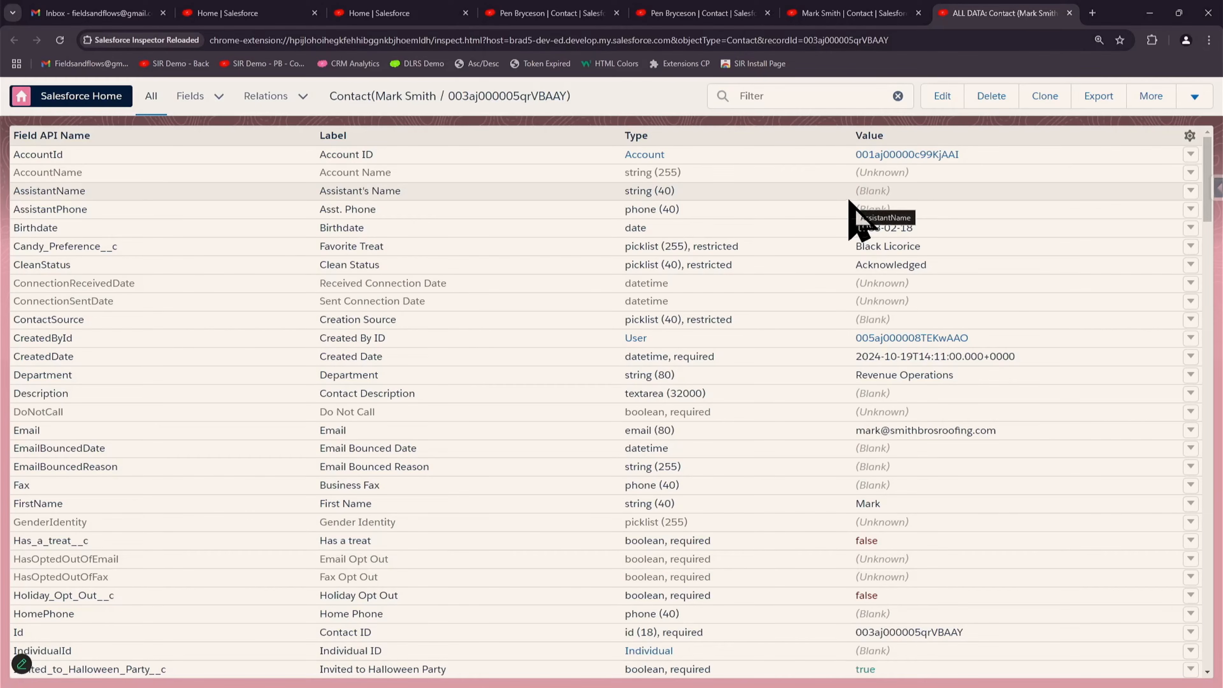
# - Open the contact's record in Salesforce in a new browser tab and look through its details
pyautogui.click(1193, 96)
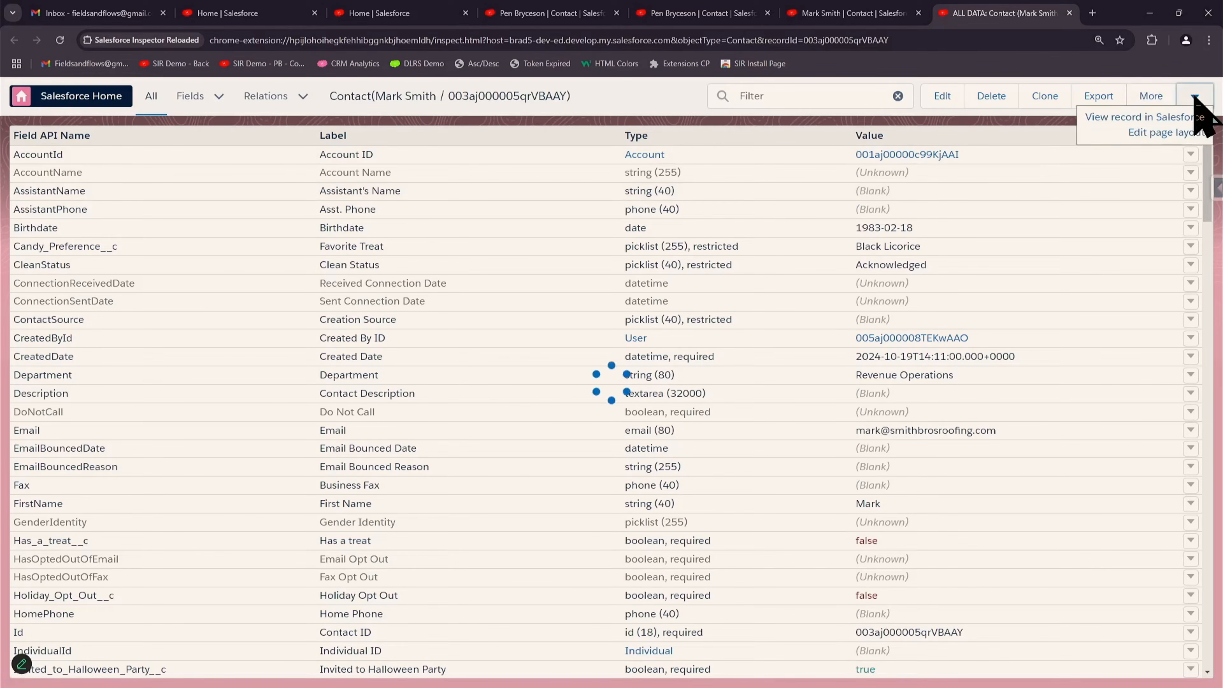
pyautogui.rightClick(1184, 118)
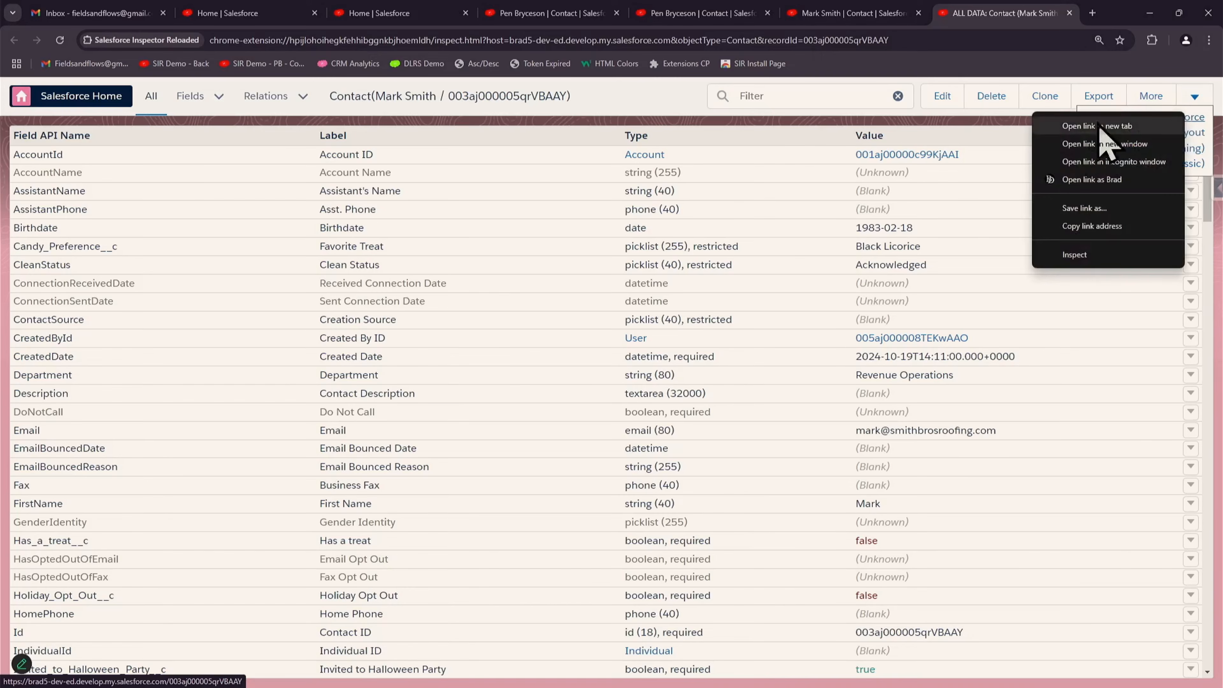
pyautogui.click(1085, 124)
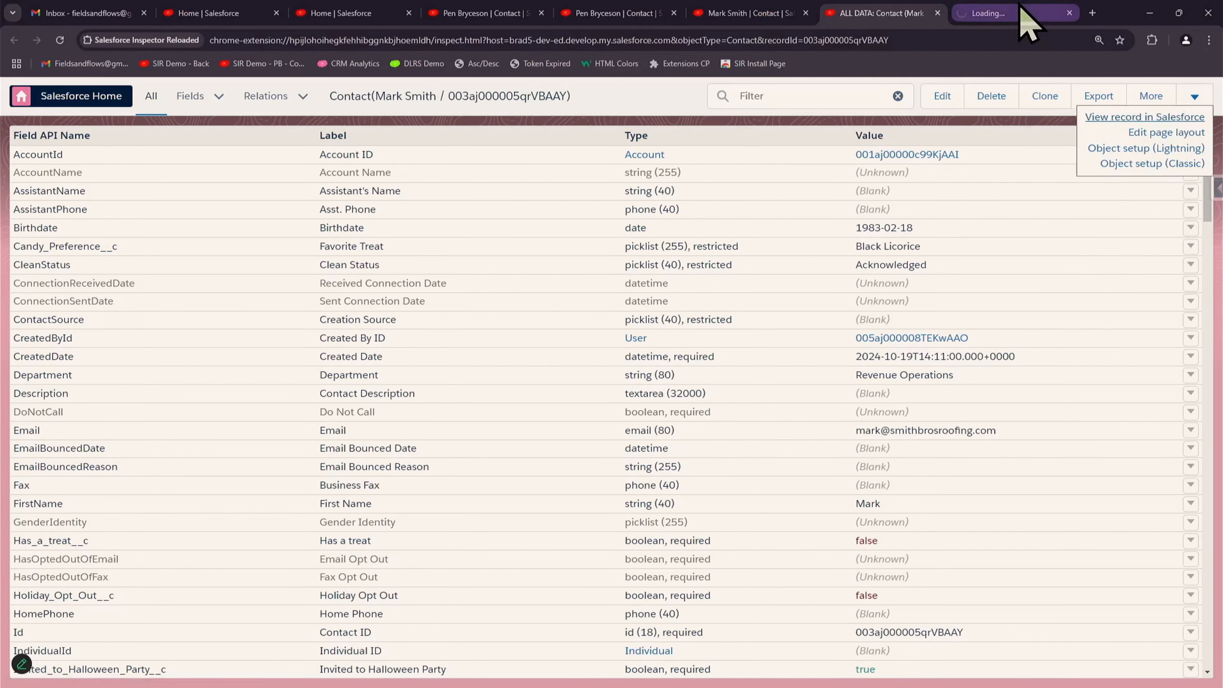
pyautogui.click(1023, 19)
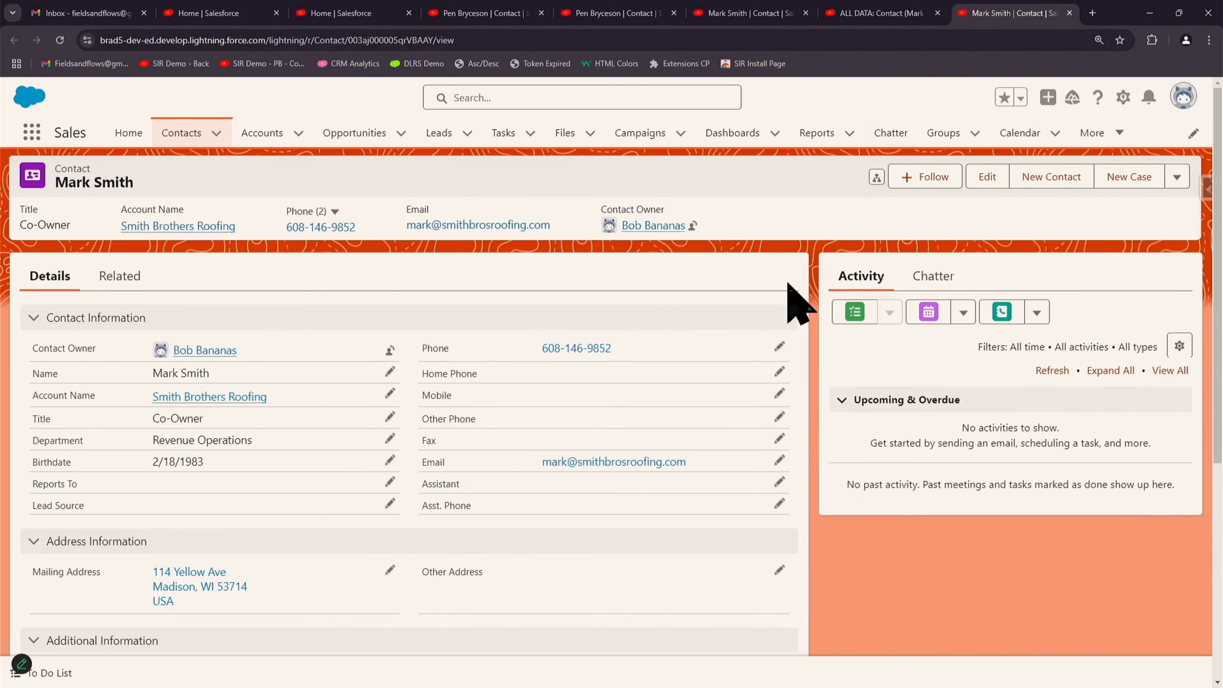
pyautogui.scroll(-4, 737, 424)
pyautogui.scroll(-3, 735, 423)
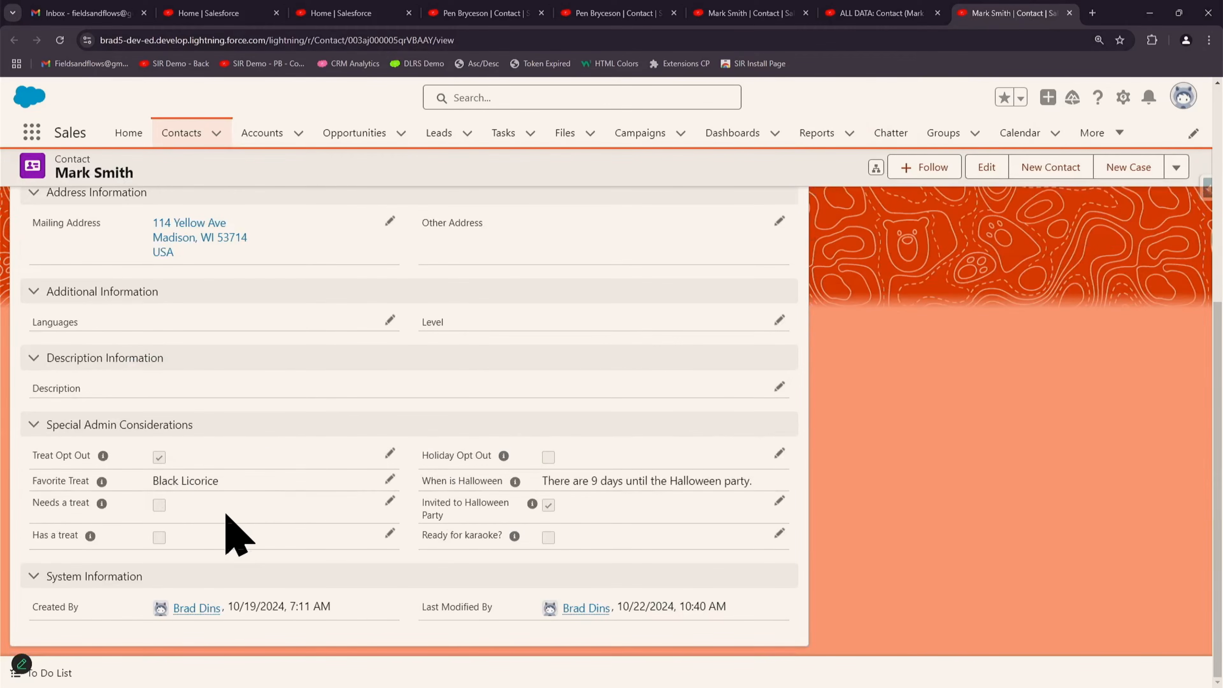
pyautogui.scroll(4, 226, 521)
pyautogui.scroll(3, 236, 535)
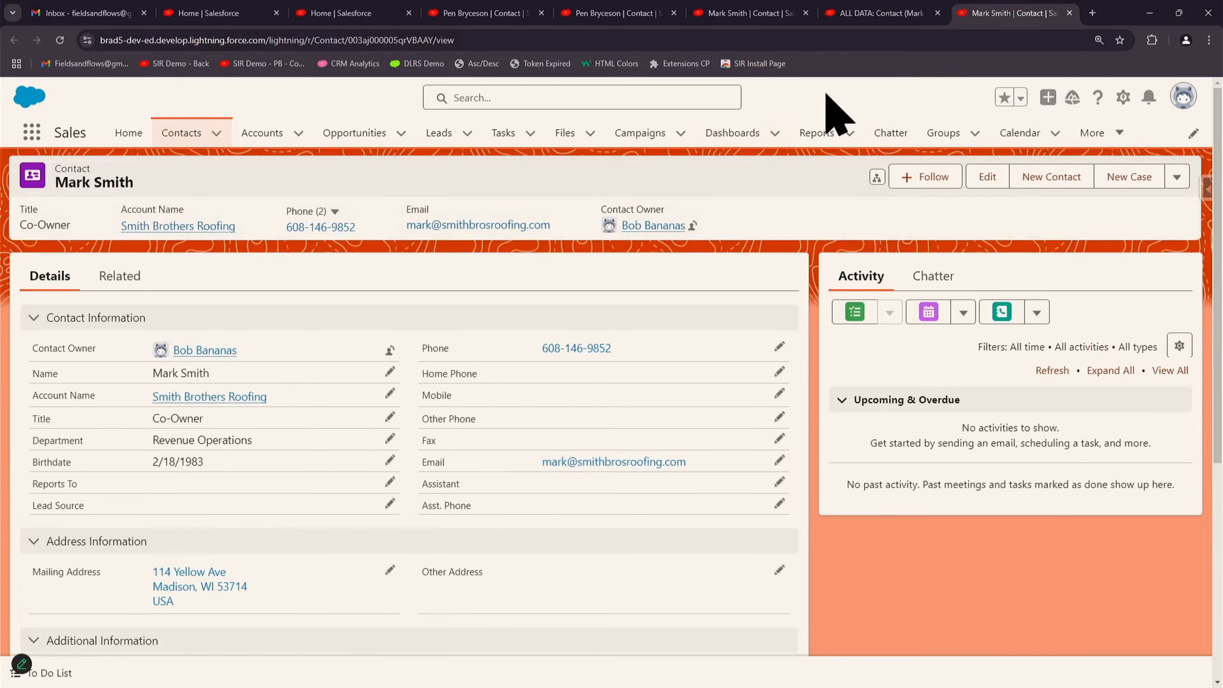
# - Close the contact record, open the Contact page layout for editing, look through the available layouts, and close it
pyautogui.click(1069, 13)
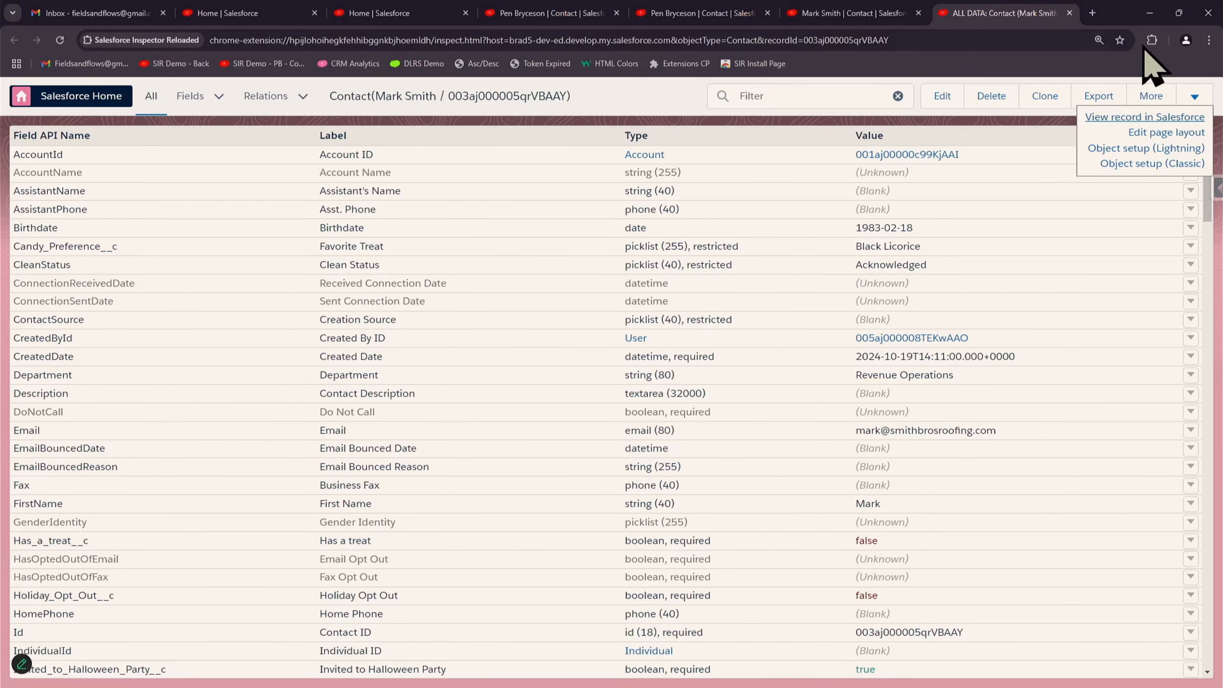
pyautogui.click(1172, 134)
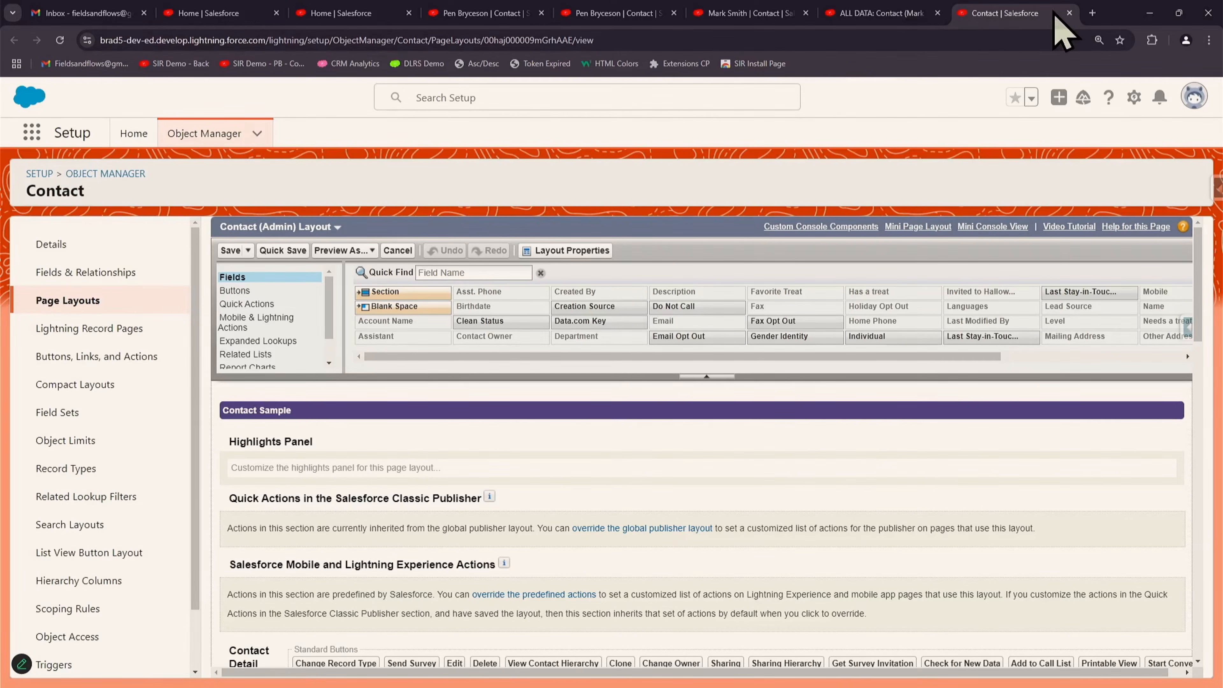
pyautogui.click(325, 231)
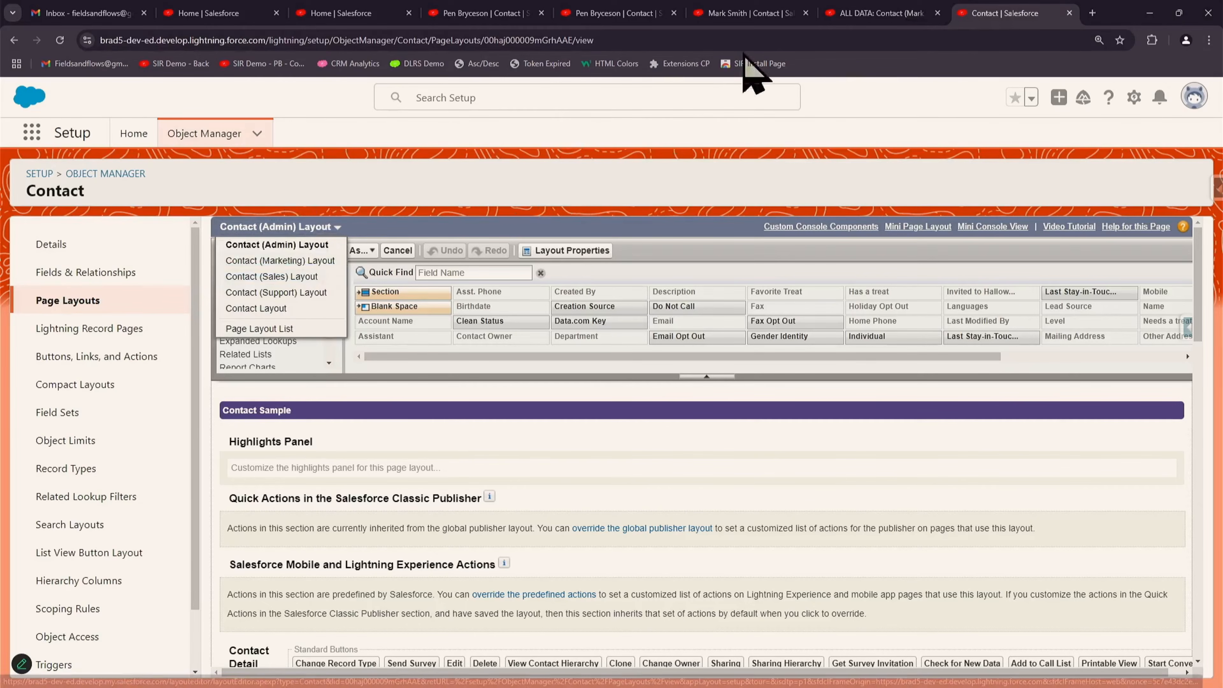
pyautogui.click(1070, 13)
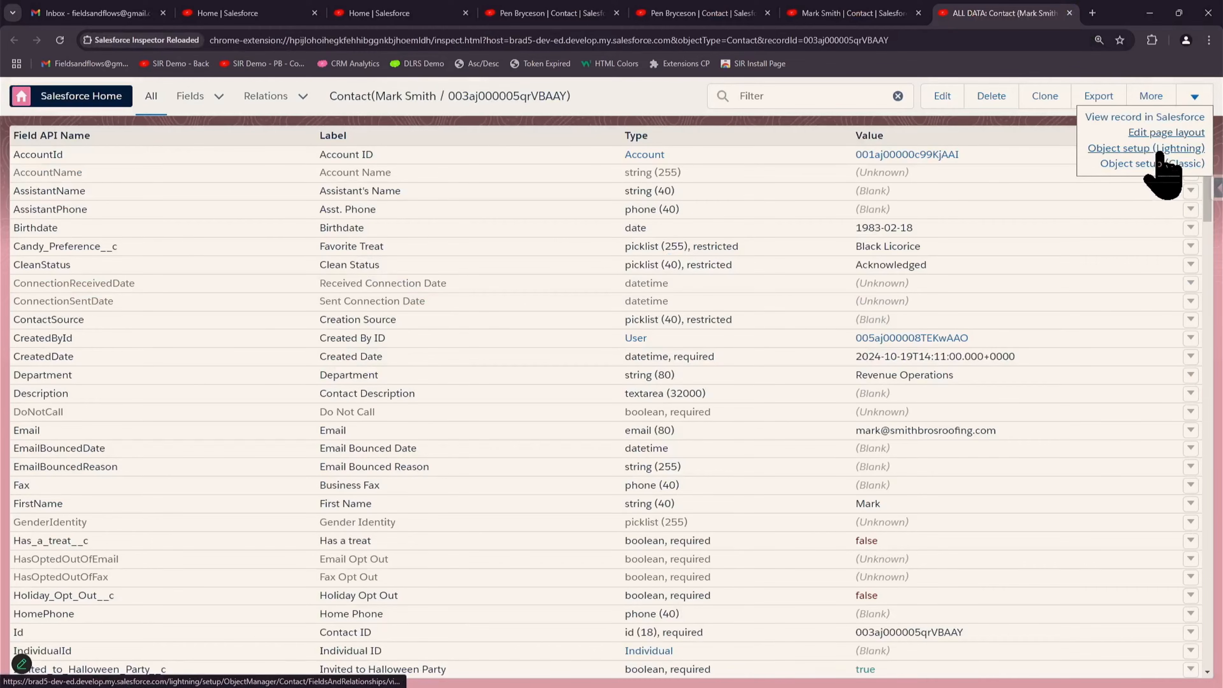
# - Open the Salesforce home page from the all-data view, and close the extra browser tabs down to the Salesforce Setup home
pyautogui.click(94, 100)
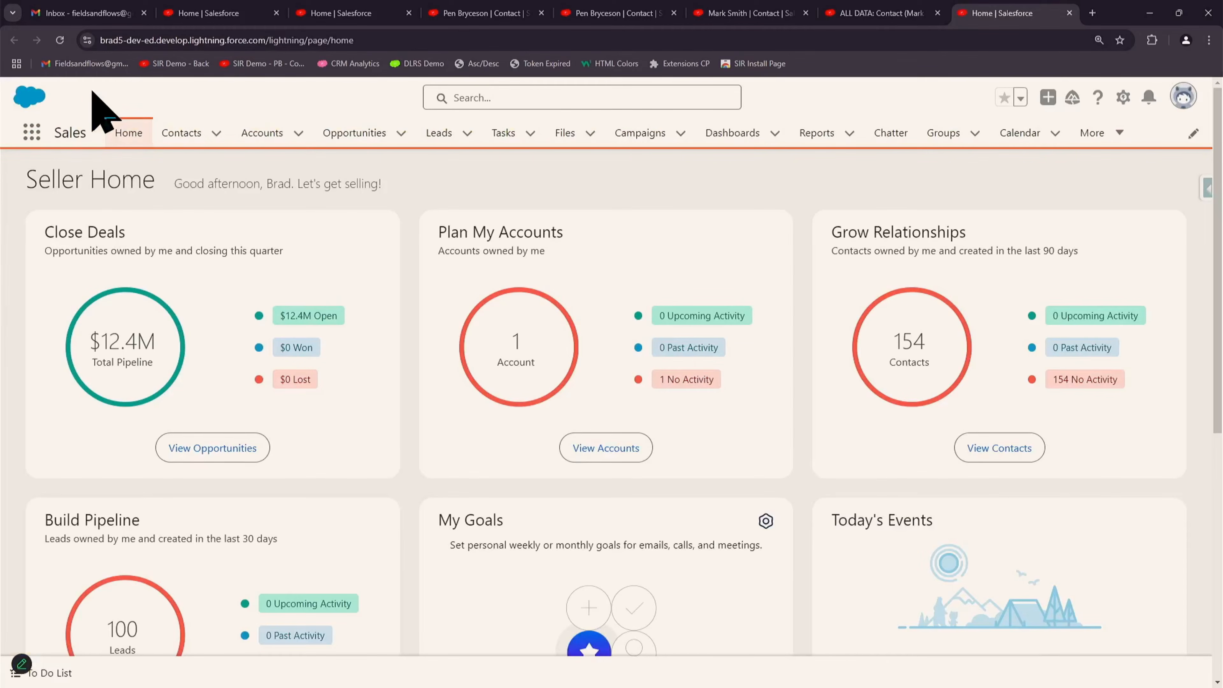
pyautogui.hotkey('ctrl', 'w')
pyautogui.hotkey('ctrl', 'w')
pyautogui.hotkey('ctrl', 'w')
pyautogui.hotkey('ctrl', 'w')
pyautogui.hotkey('ctrl', 'w')
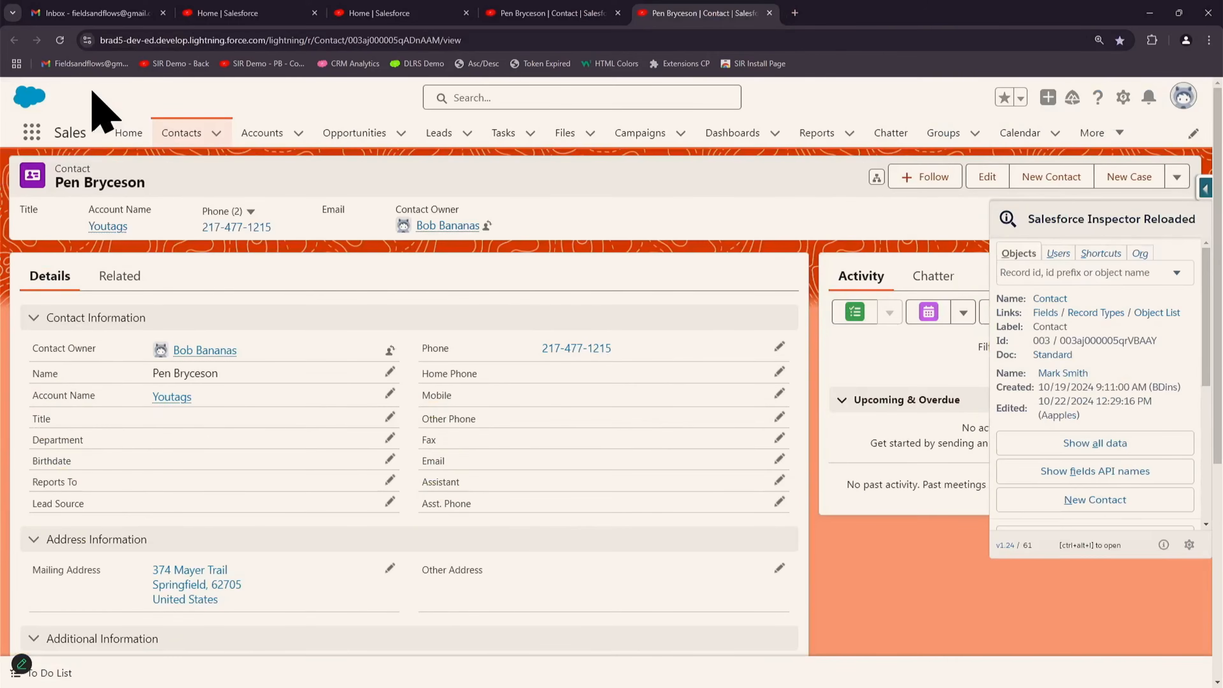
pyautogui.hotkey('ctrl', 'w')
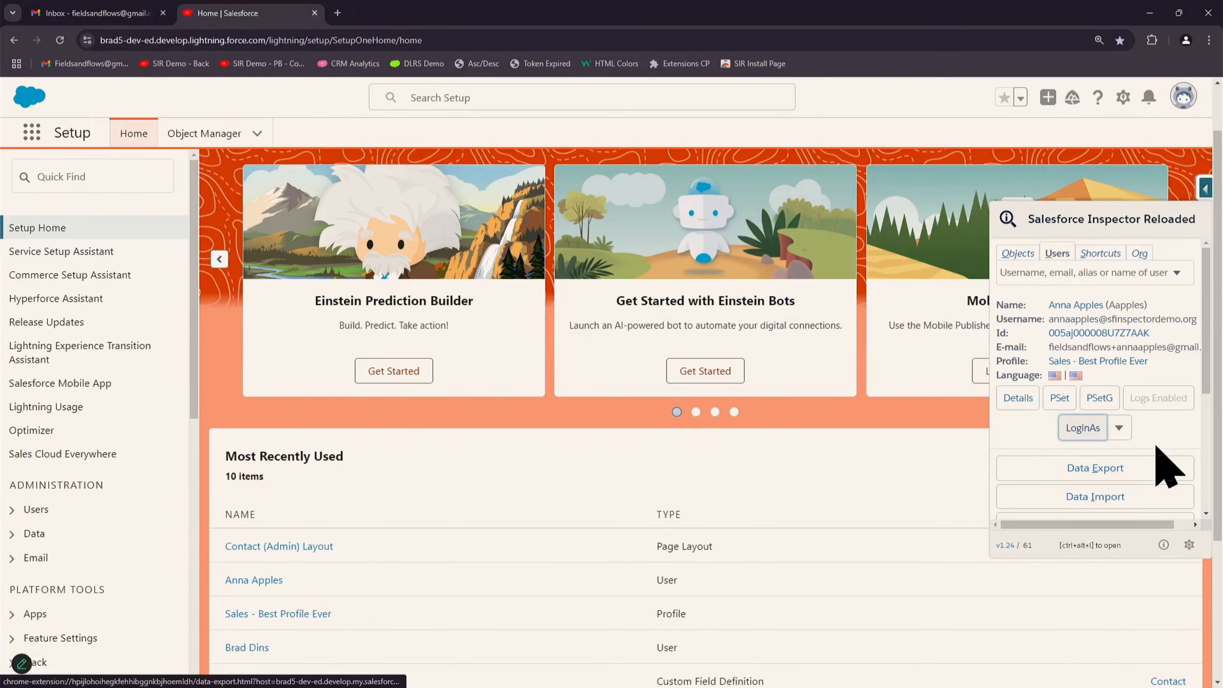
# - Open Data Export from the Salesforce Inspector popup to view its export query, and close it again
pyautogui.scroll(-1, 1134, 498)
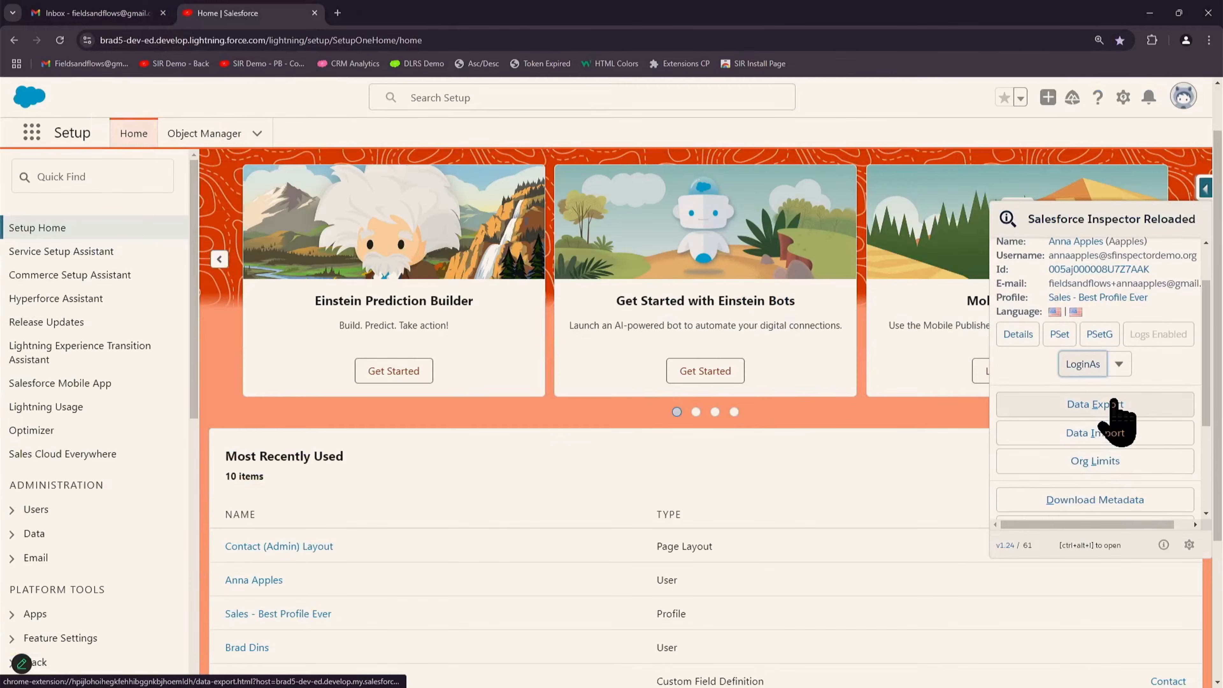
pyautogui.click(1114, 404)
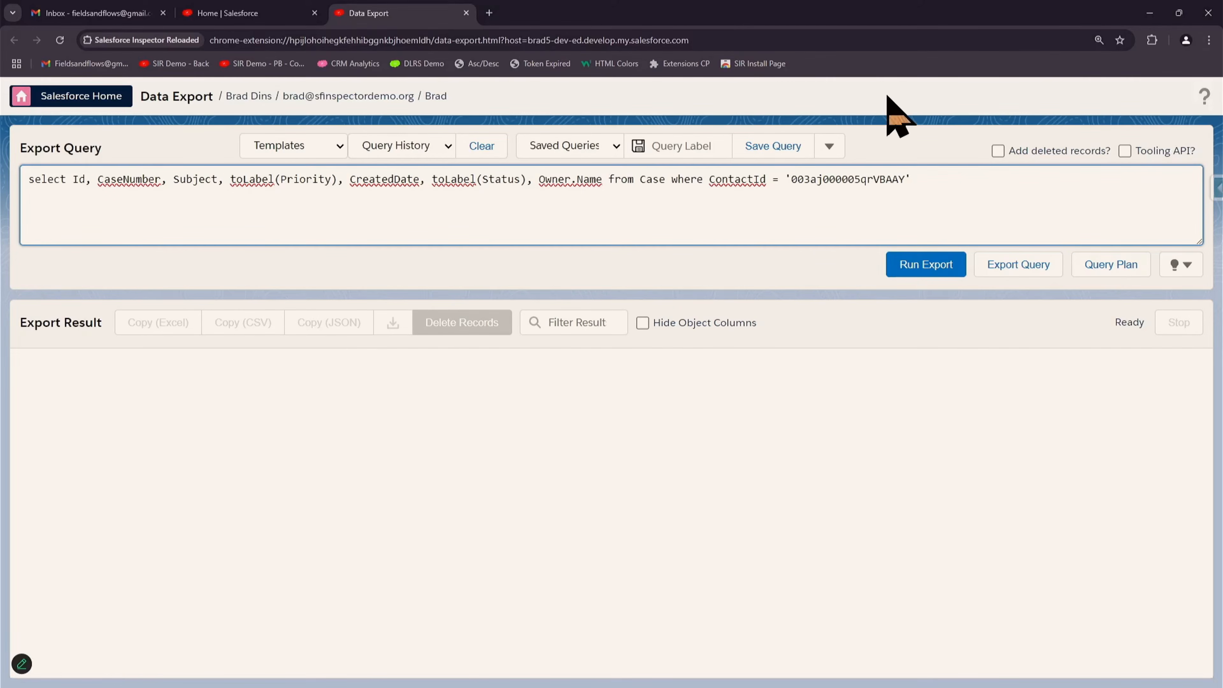
pyautogui.click(465, 13)
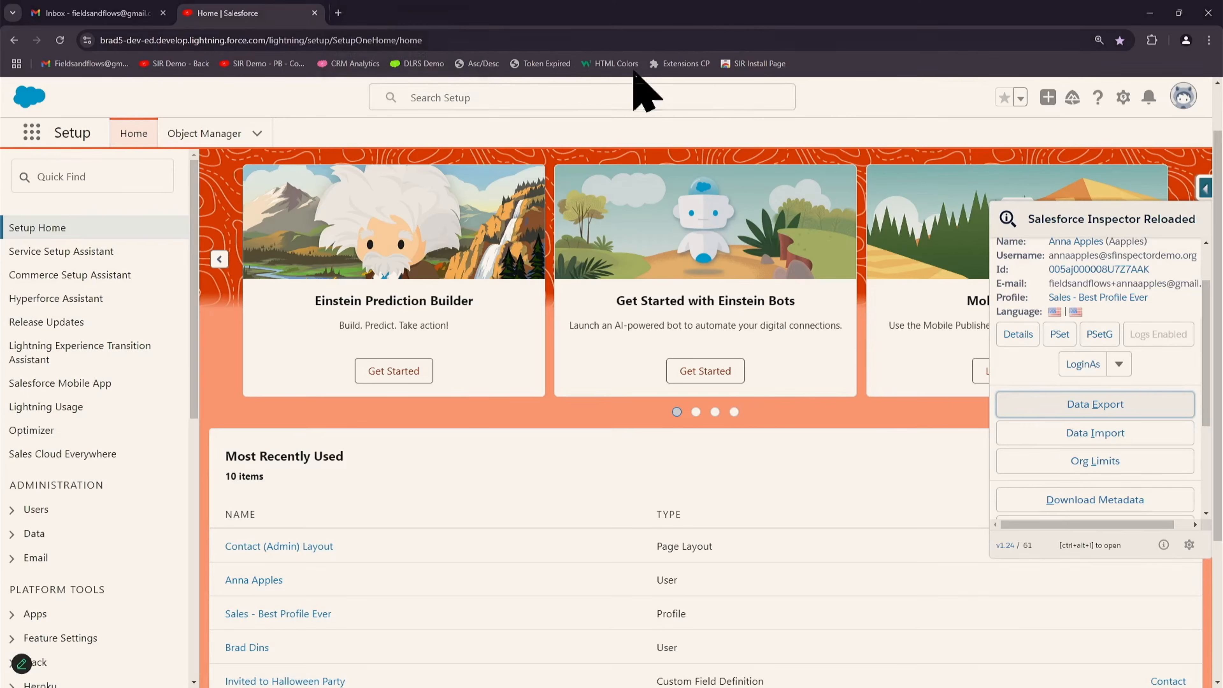
pyautogui.click(1078, 403)
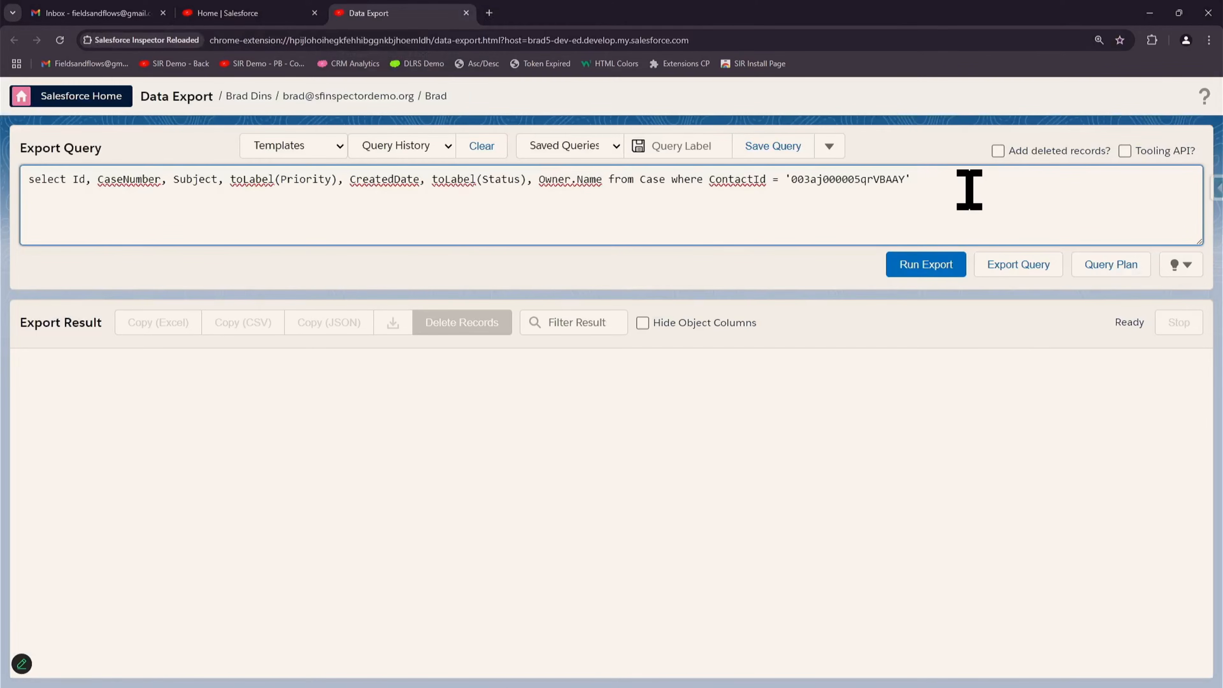
pyautogui.click(466, 13)
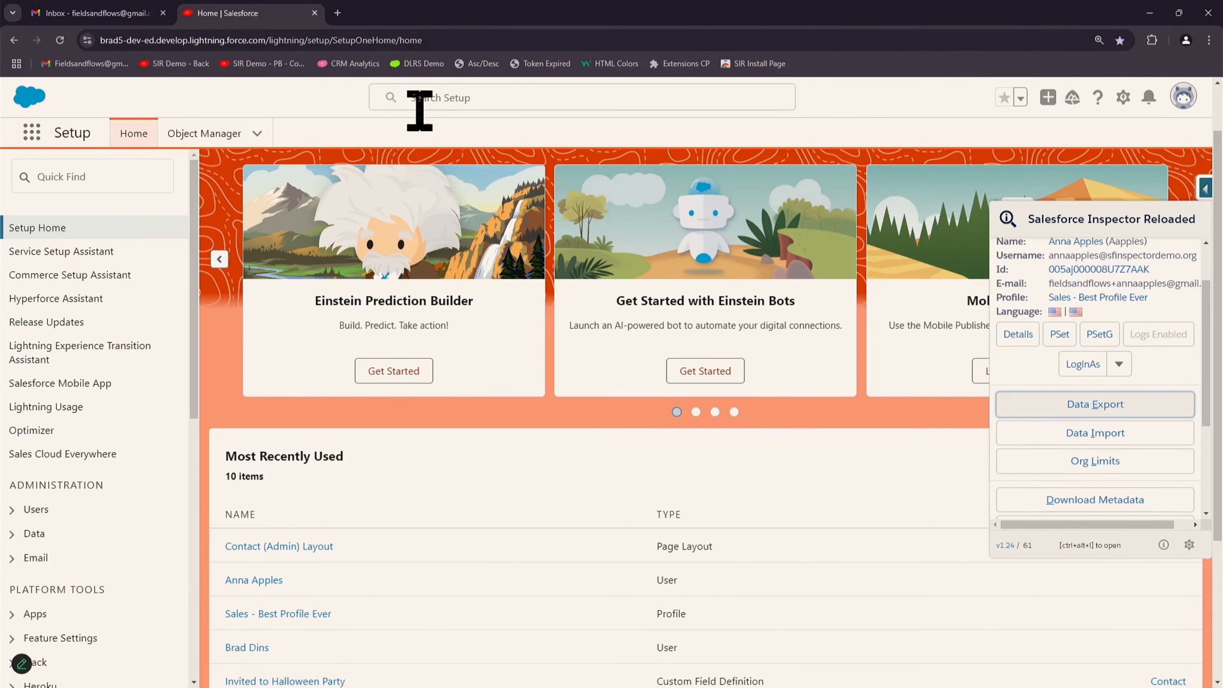
# - Look up the Contact record among the objects by pasting its copied record ID, and open Data Export for it
pyautogui.scroll(-1, 299, 200)
pyautogui.scroll(1, 1137, 438)
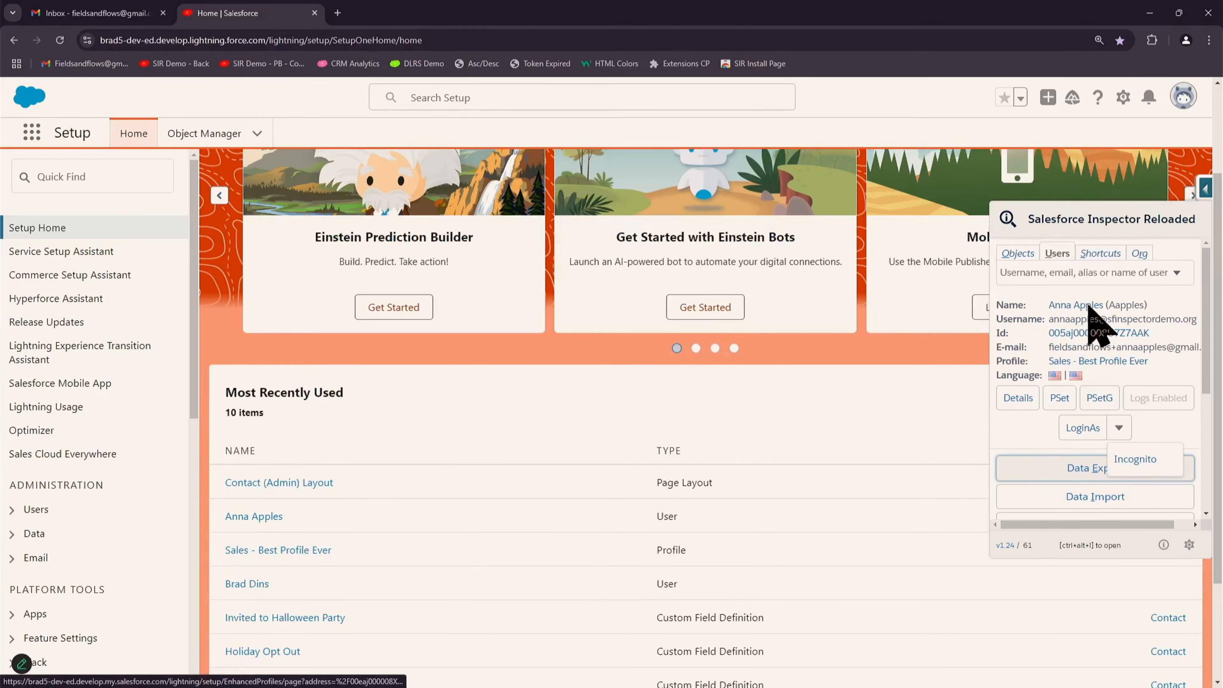
pyautogui.click(1055, 274)
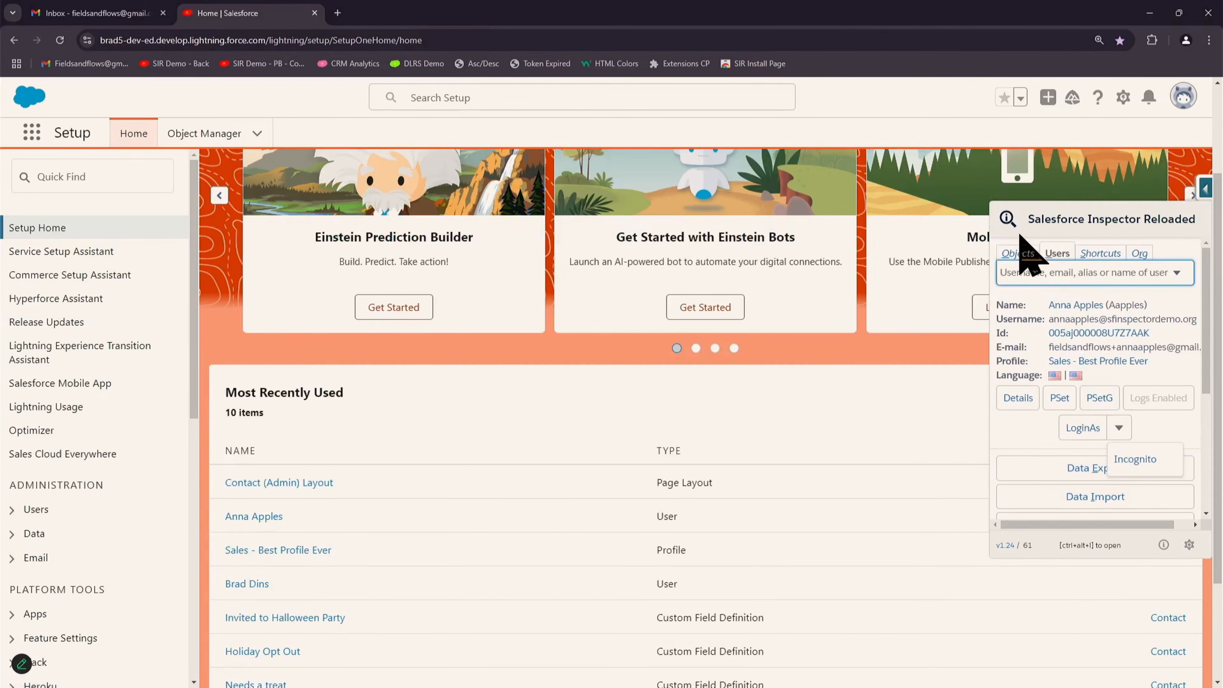
pyautogui.click(1017, 254)
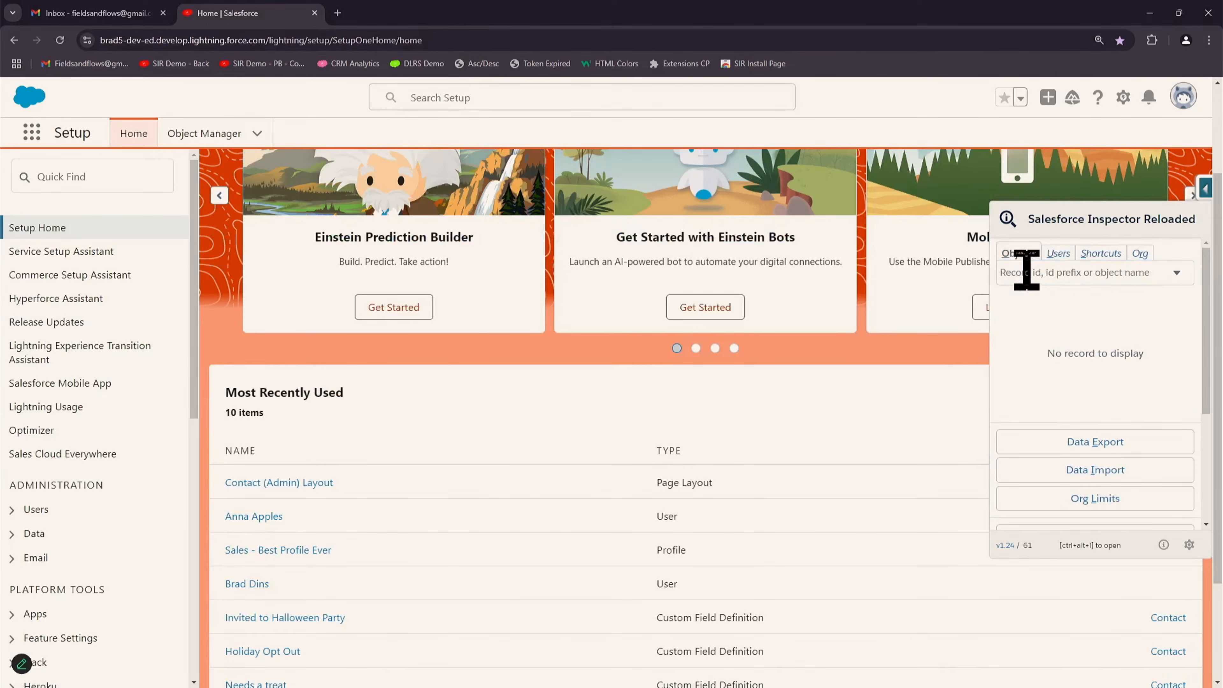
pyautogui.click(1025, 272)
pyautogui.press('super+v')
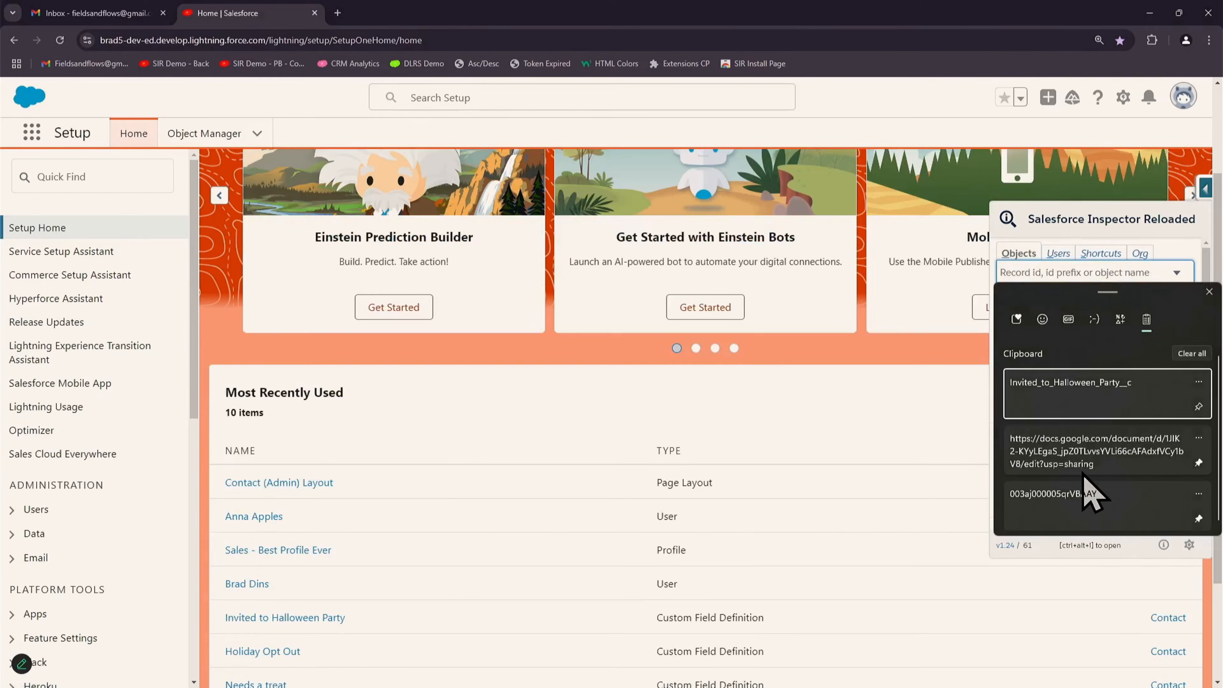
pyautogui.click(1085, 515)
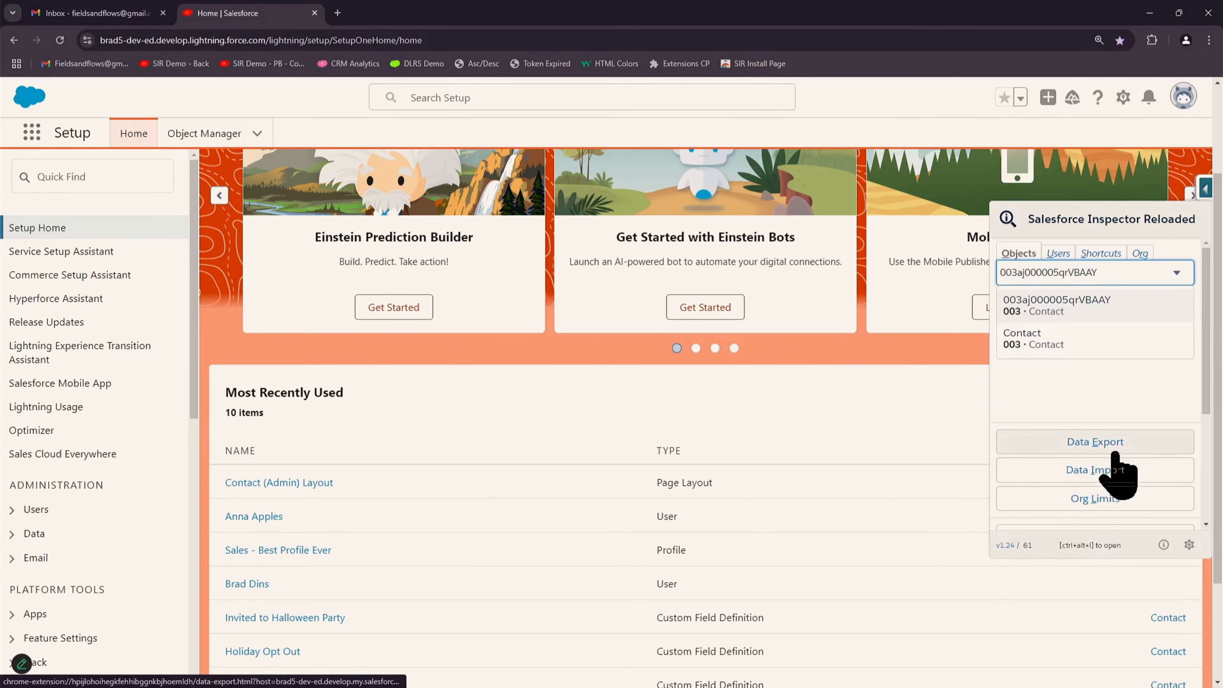
pyautogui.click(1074, 308)
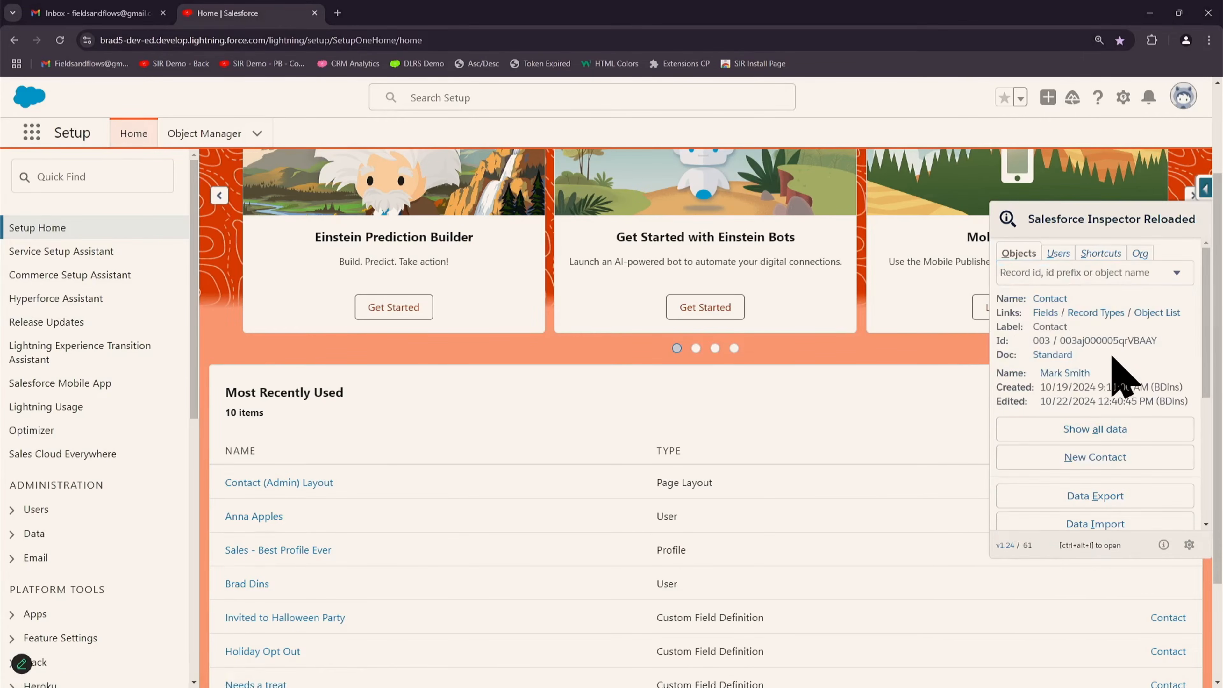
pyautogui.click(1116, 497)
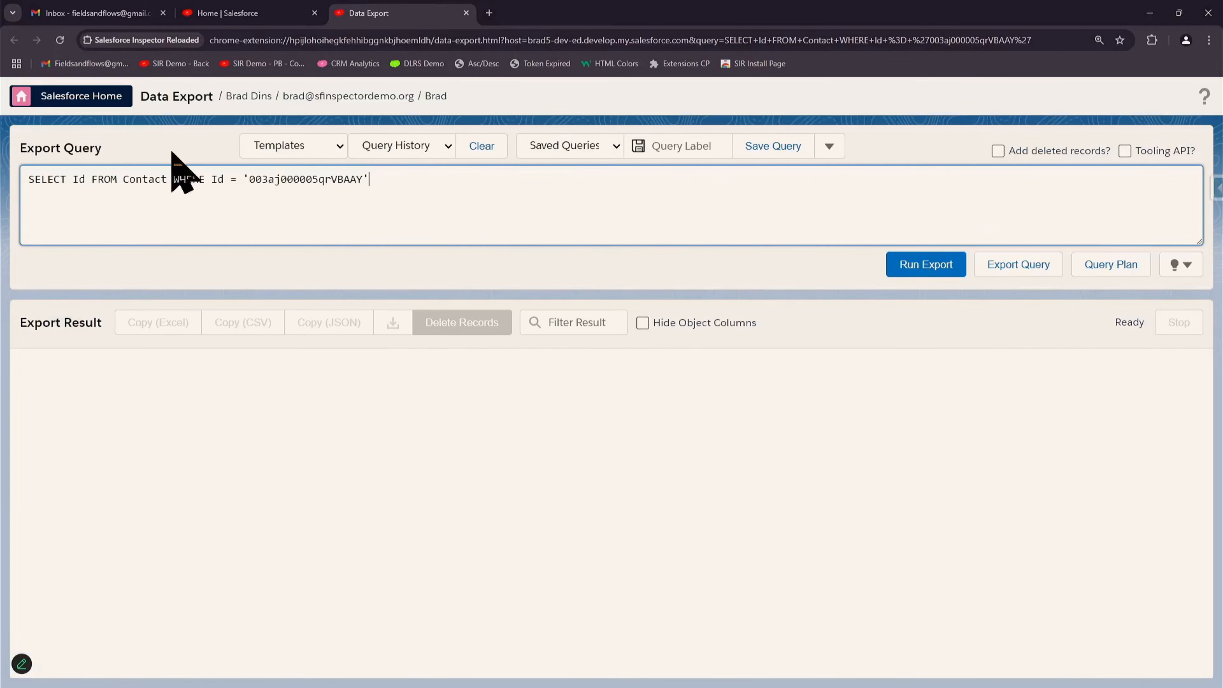
# - Split the export query into separate SELECT, FROM and WHERE lines, and run the export
pyautogui.click(93, 179)
pyautogui.press('Return')
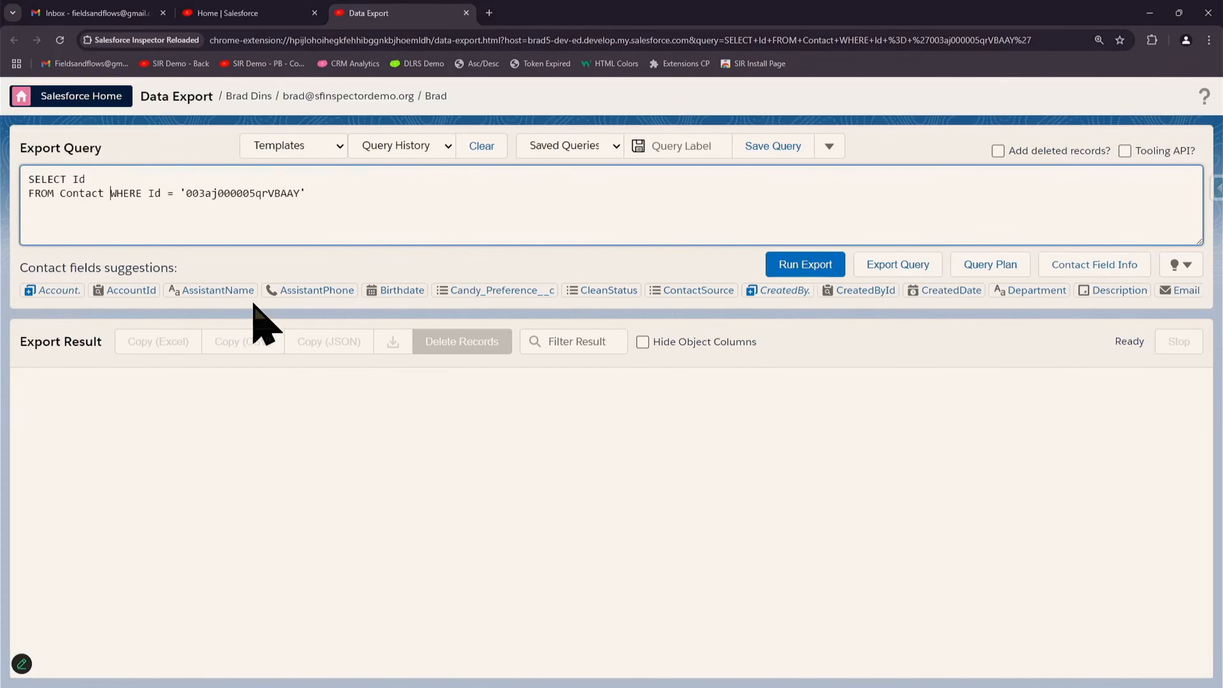
pyautogui.press('Return')
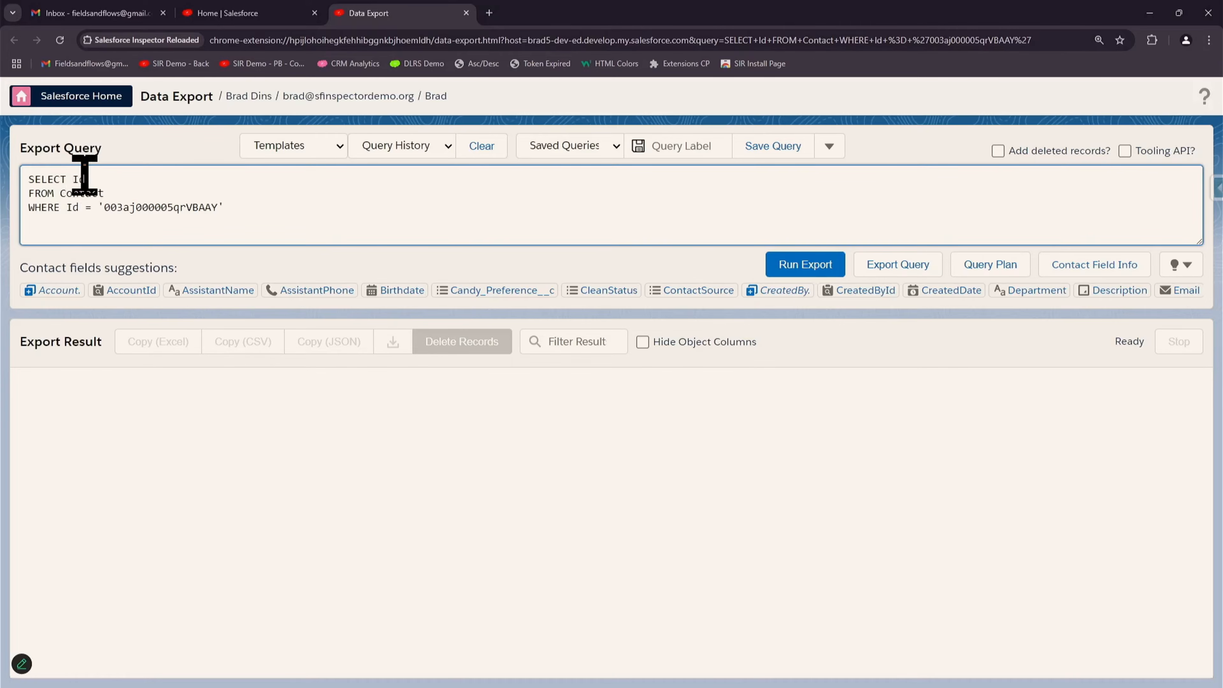
pyautogui.moveTo(82, 169); pyautogui.dragTo(75, 168)
pyautogui.click(71, 194)
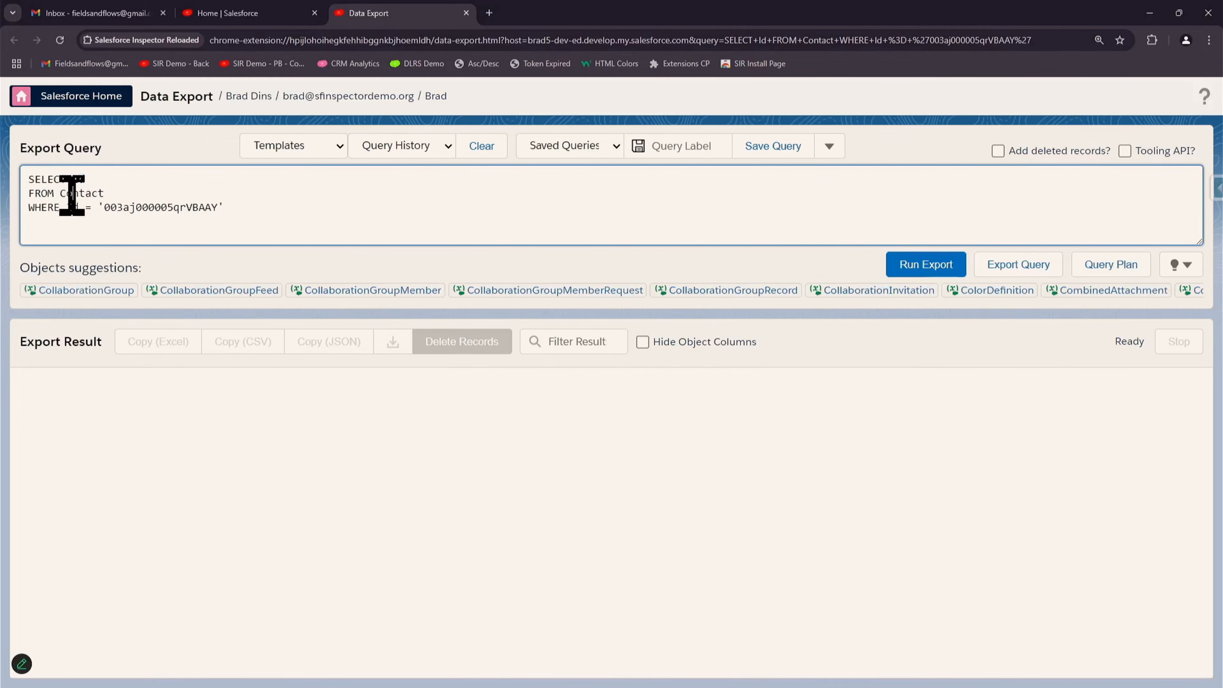
pyautogui.click(116, 208)
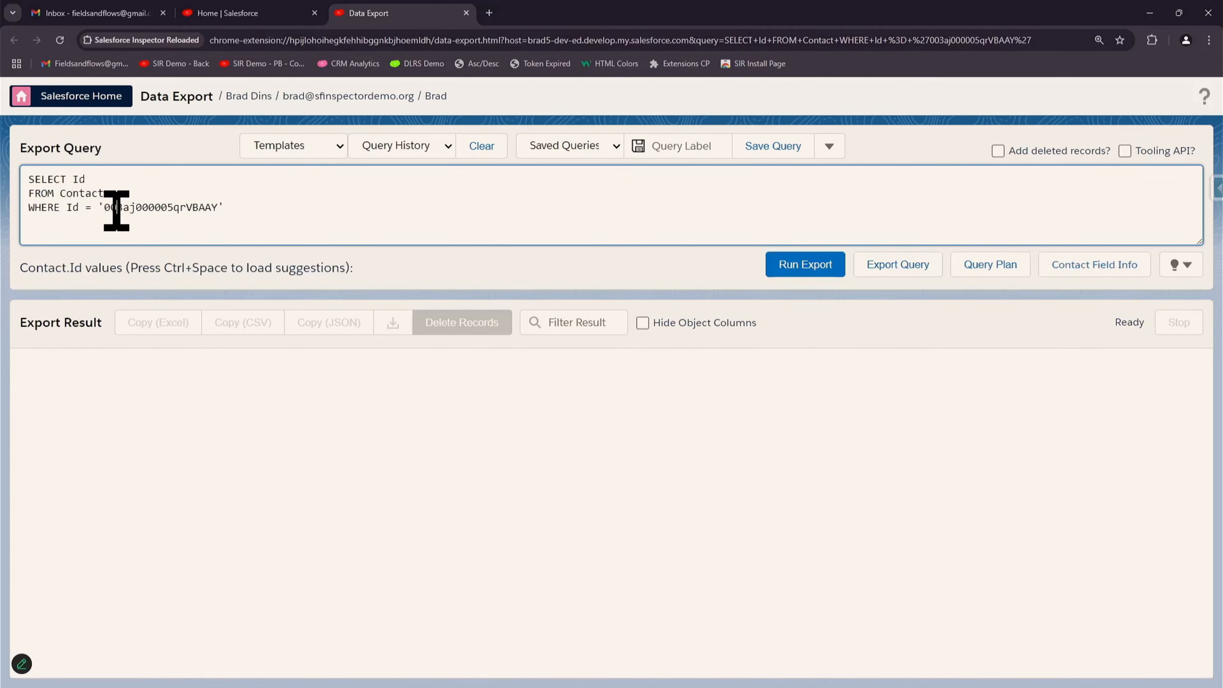
pyautogui.click(793, 269)
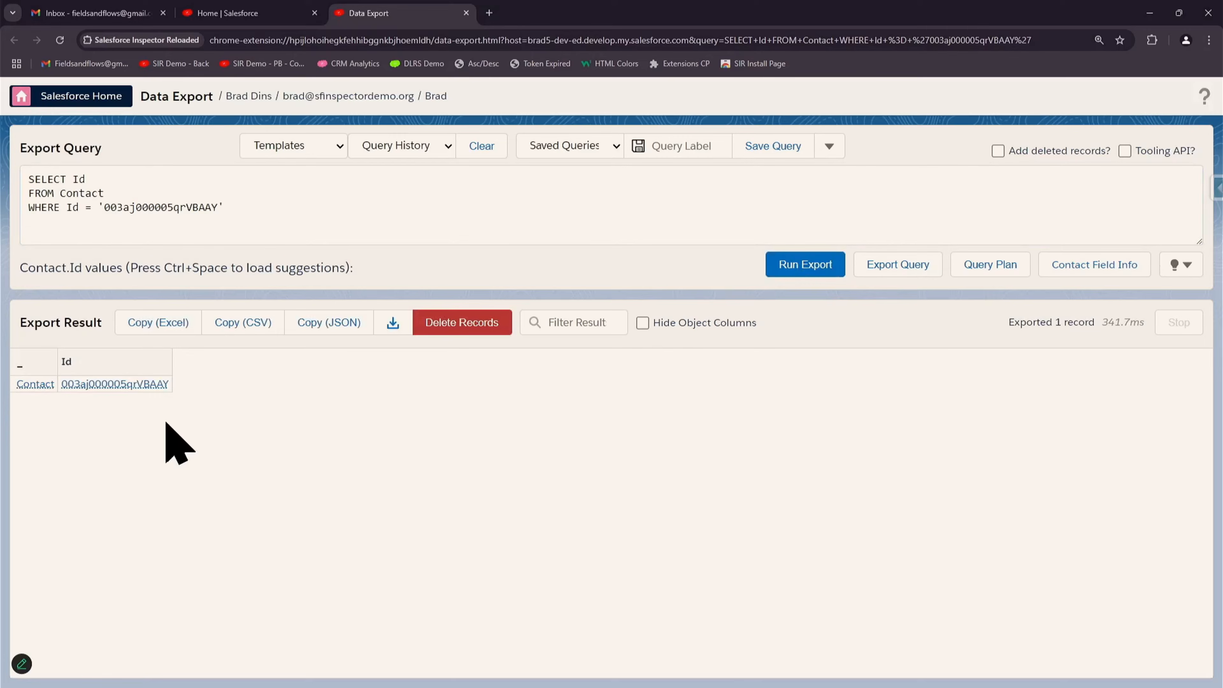
# - Add the name and email fields after Id in the query's SELECT line
pyautogui.click(121, 178)
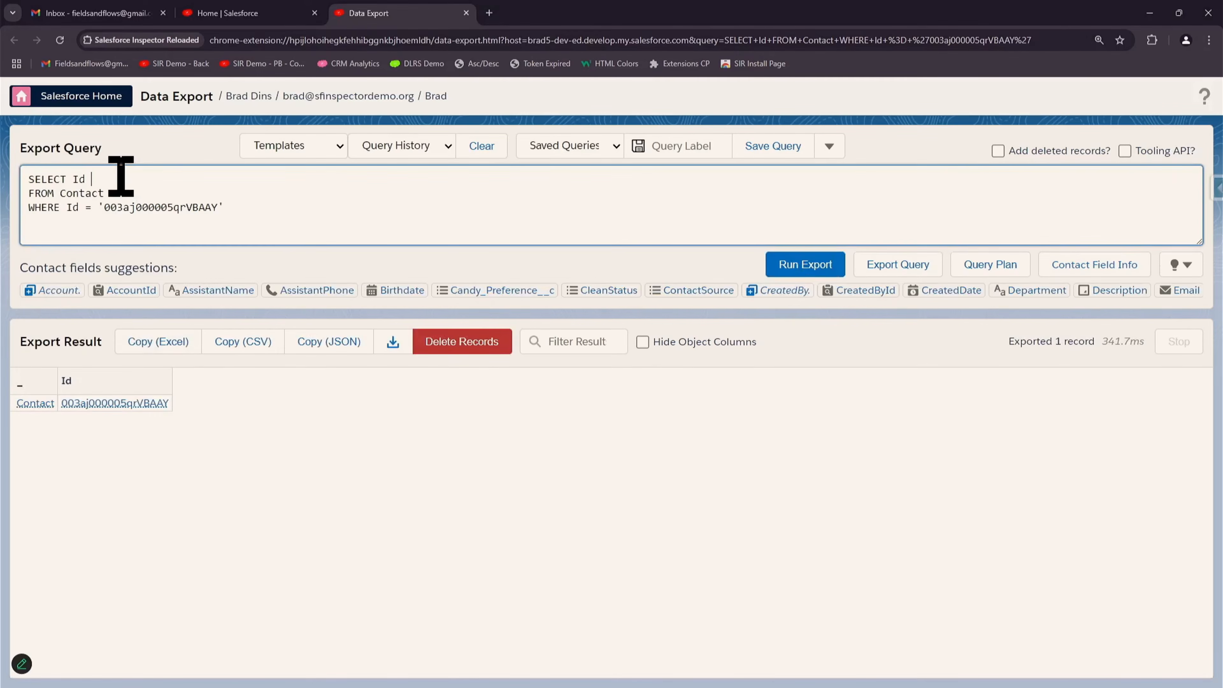
pyautogui.press('BackSpace')
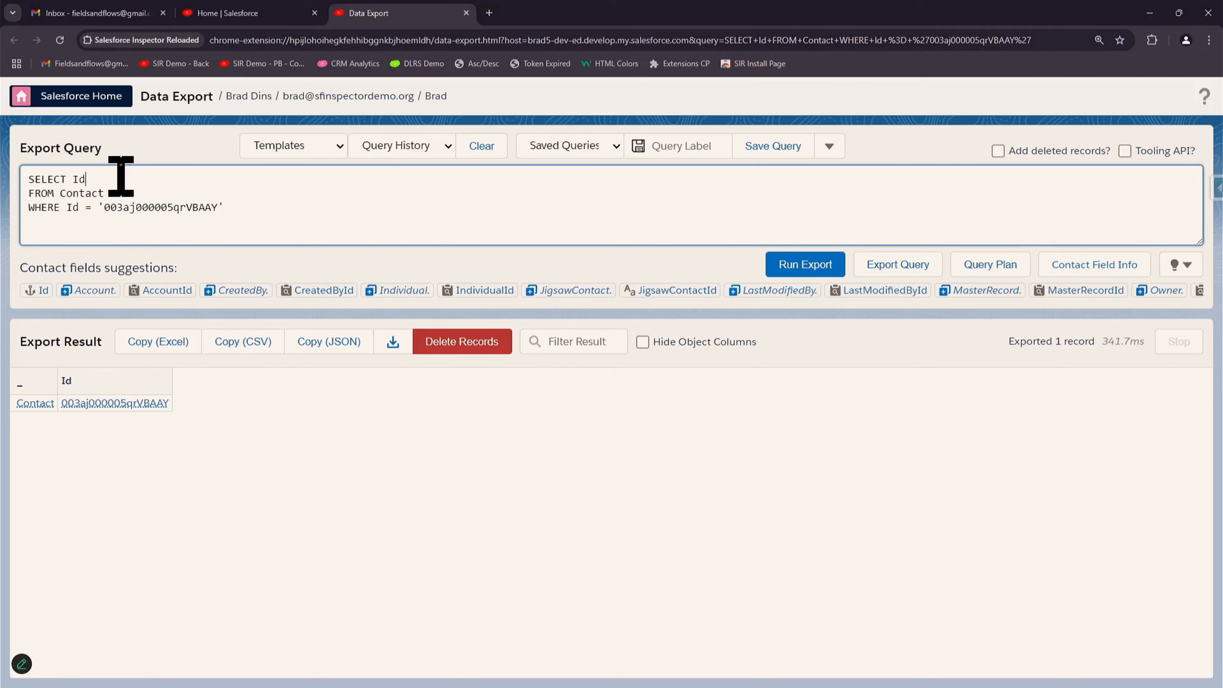
pyautogui.write(',email')
pyautogui.press('BackSpace')
pyautogui.press('BackSpace')
pyautogui.press('BackSpace')
pyautogui.press('BackSpace')
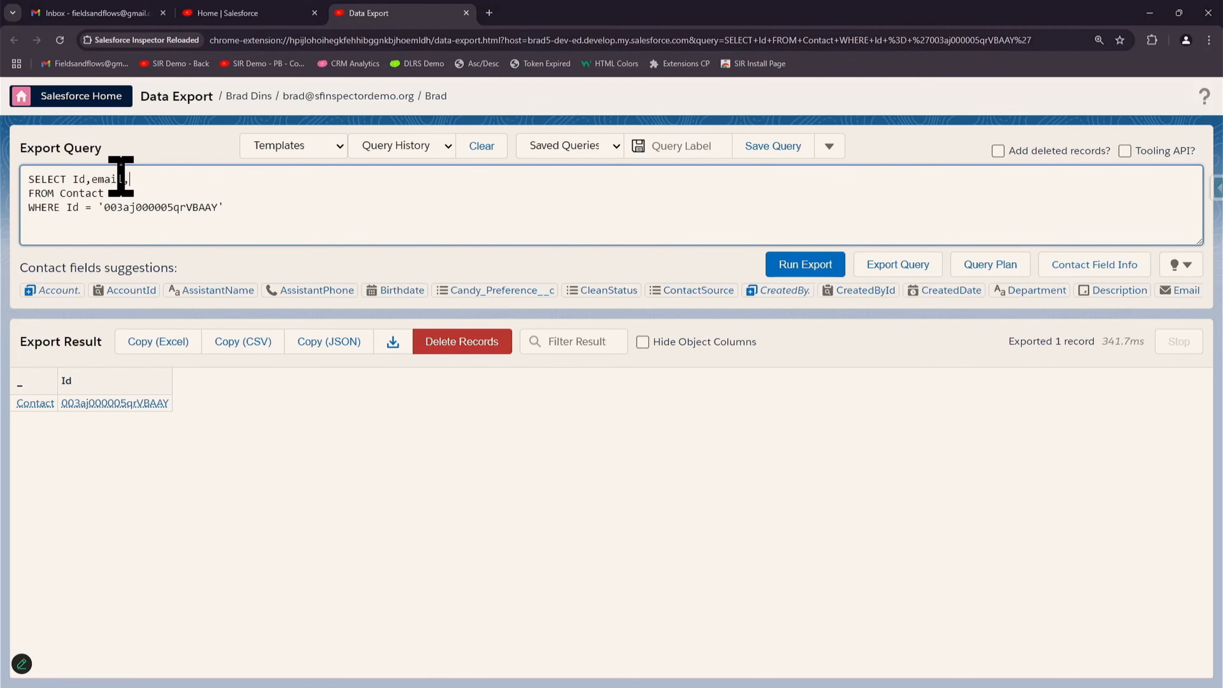
pyautogui.press('BackSpace')
pyautogui.write('name, ema')
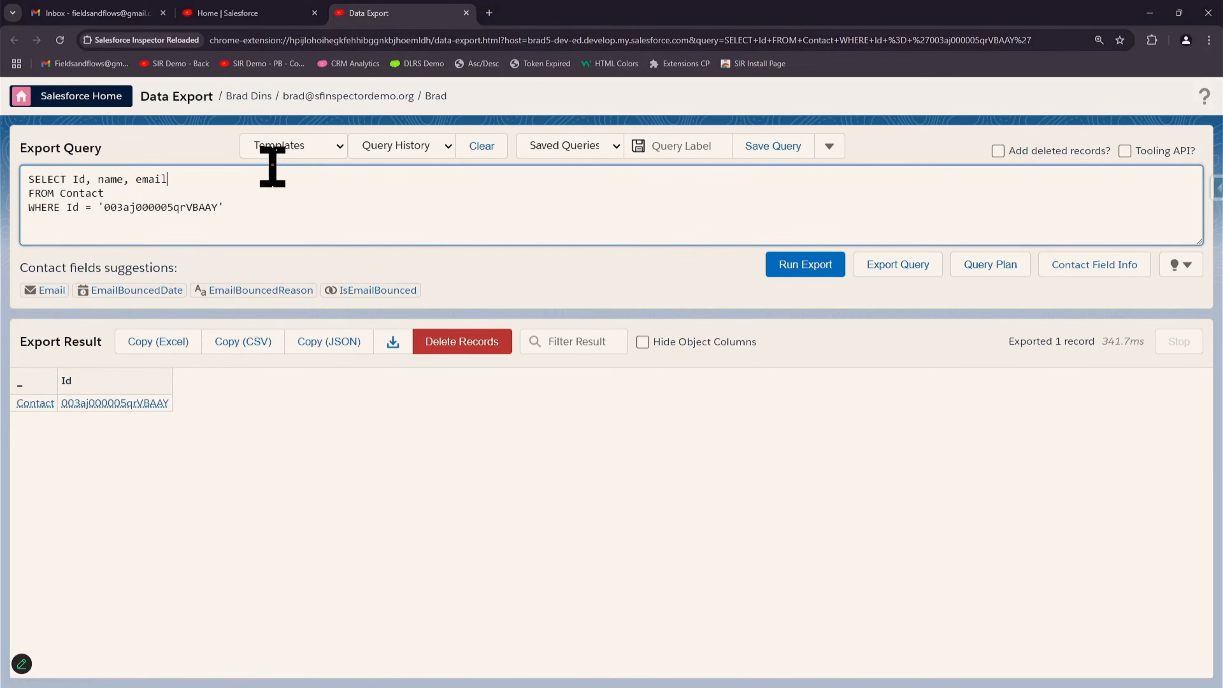
# - Expand and look through the full list of Contact field suggestions, and add phone as the last field in the SELECT line
pyautogui.write(', ')
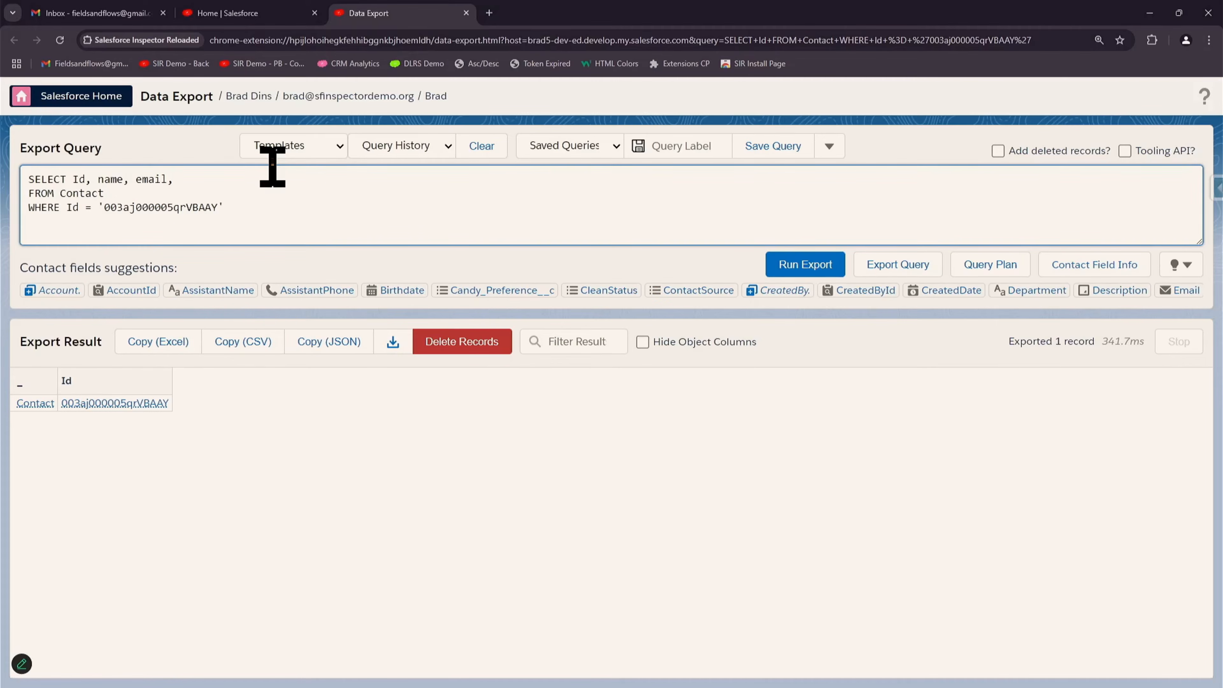
pyautogui.write('ph')
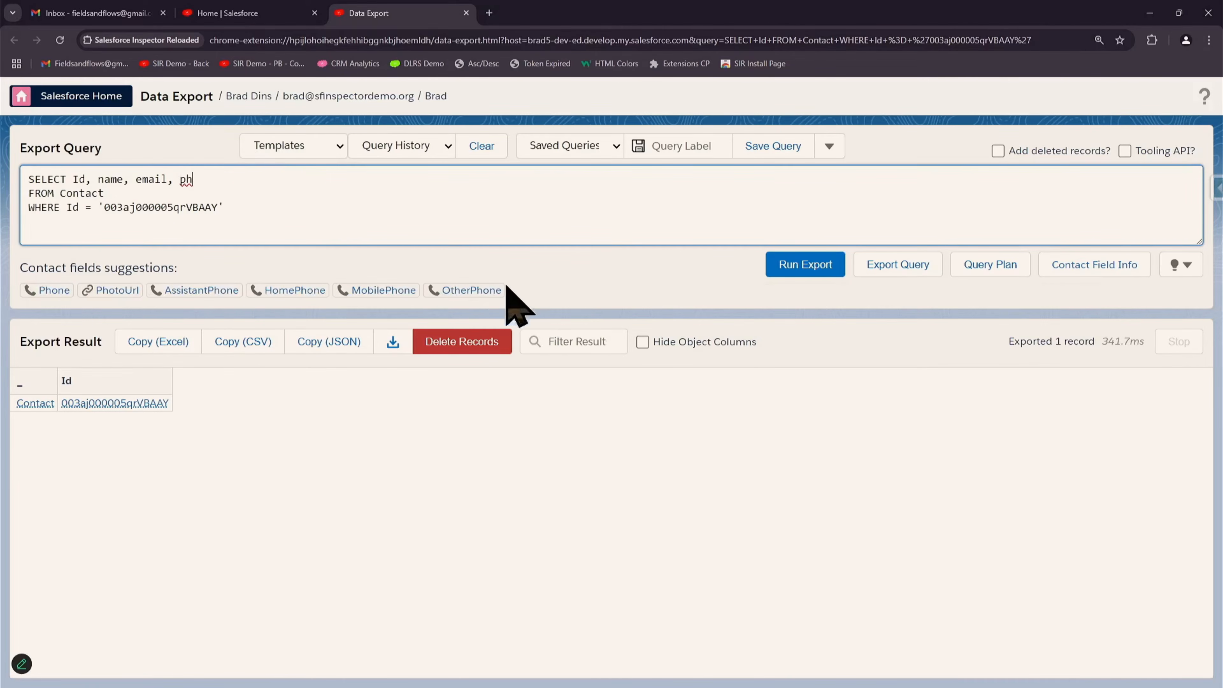
pyautogui.press('BackSpace')
pyautogui.press('BackSpace')
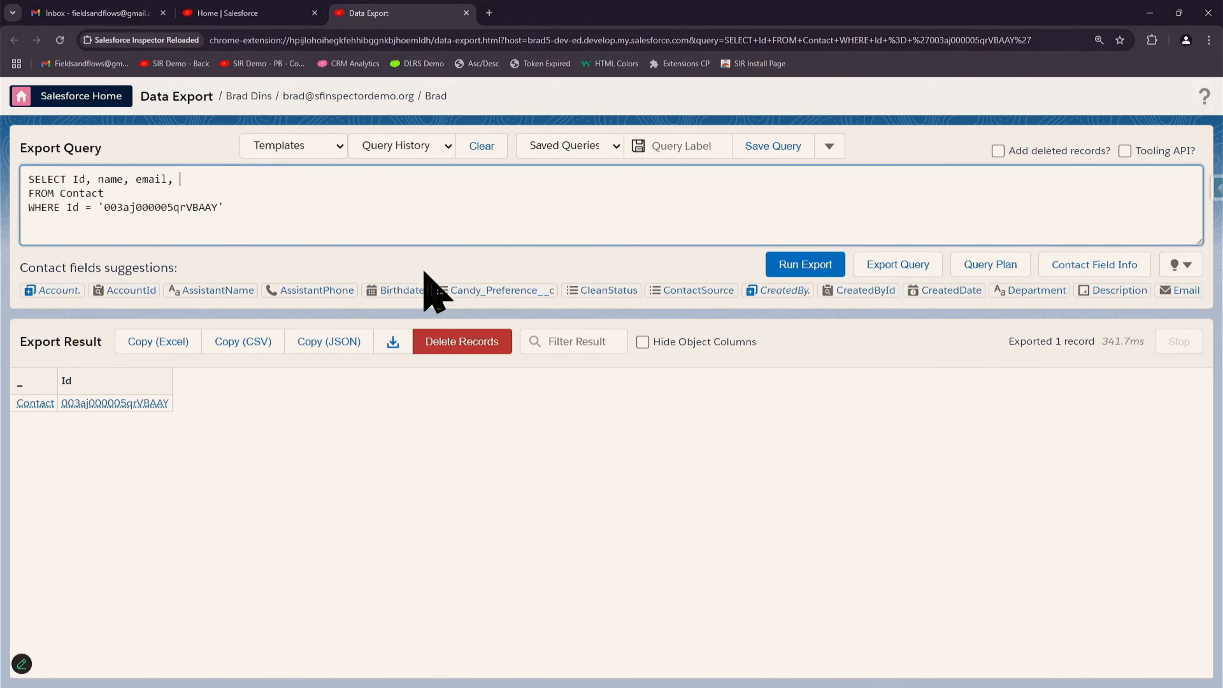
pyautogui.click(1174, 272)
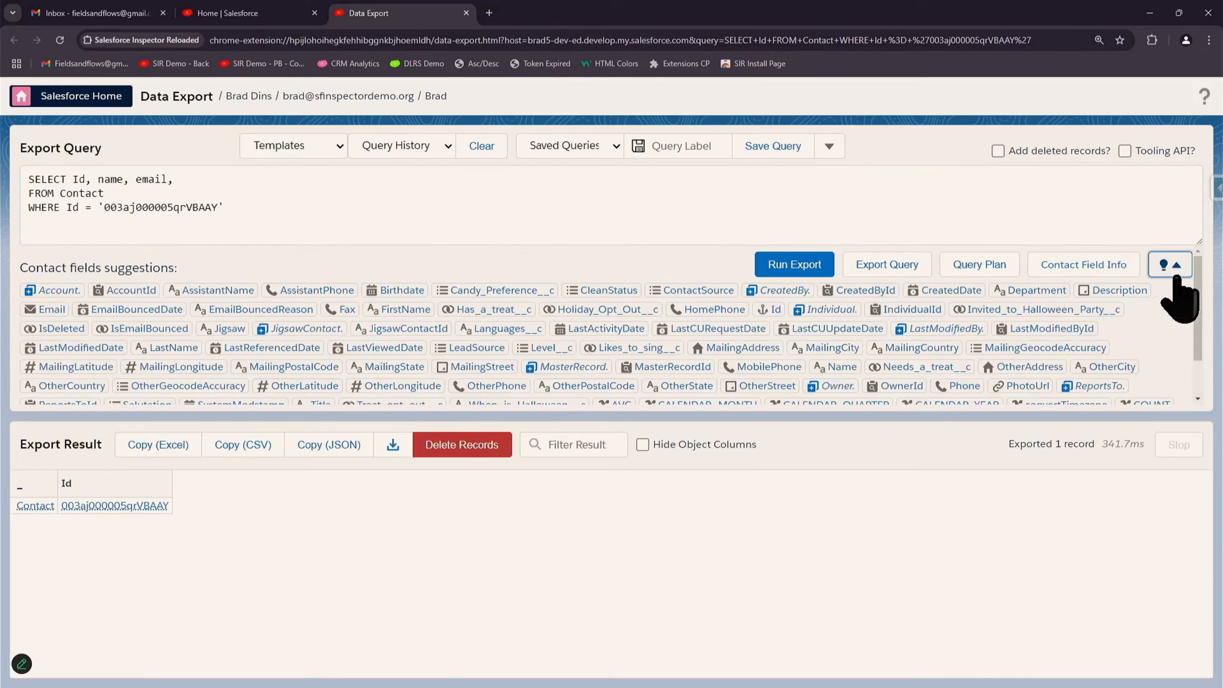
pyautogui.scroll(-2, 859, 350)
pyautogui.scroll(2, 862, 348)
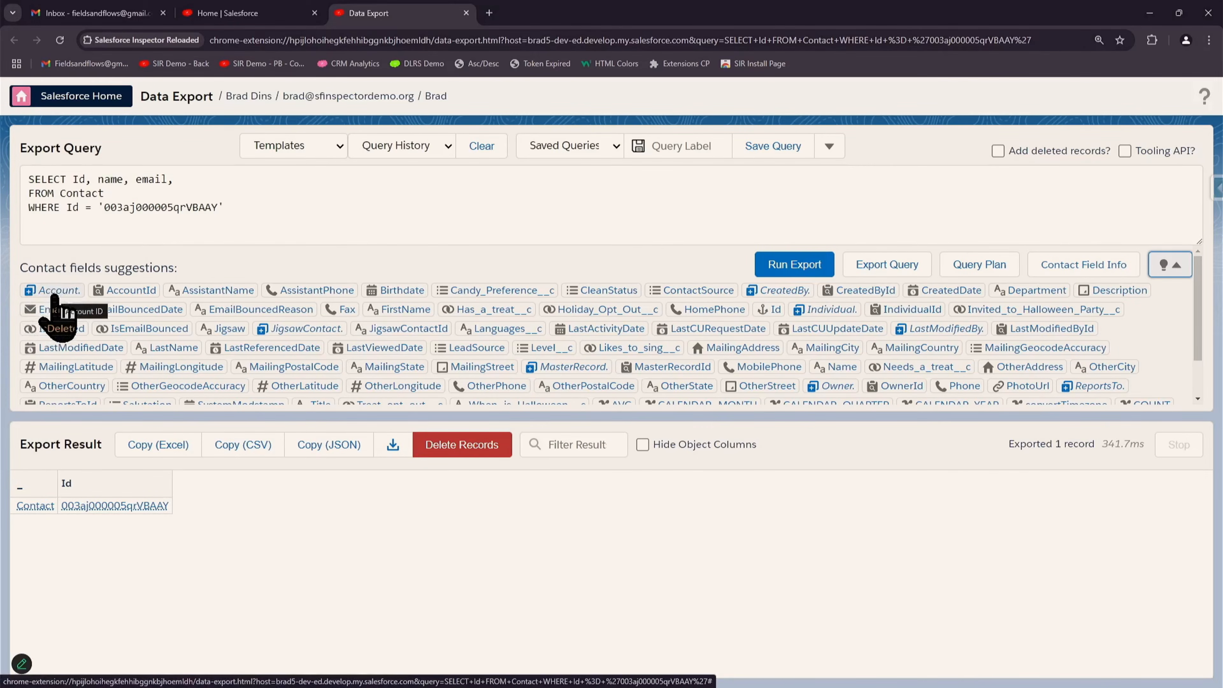
pyautogui.click(214, 178)
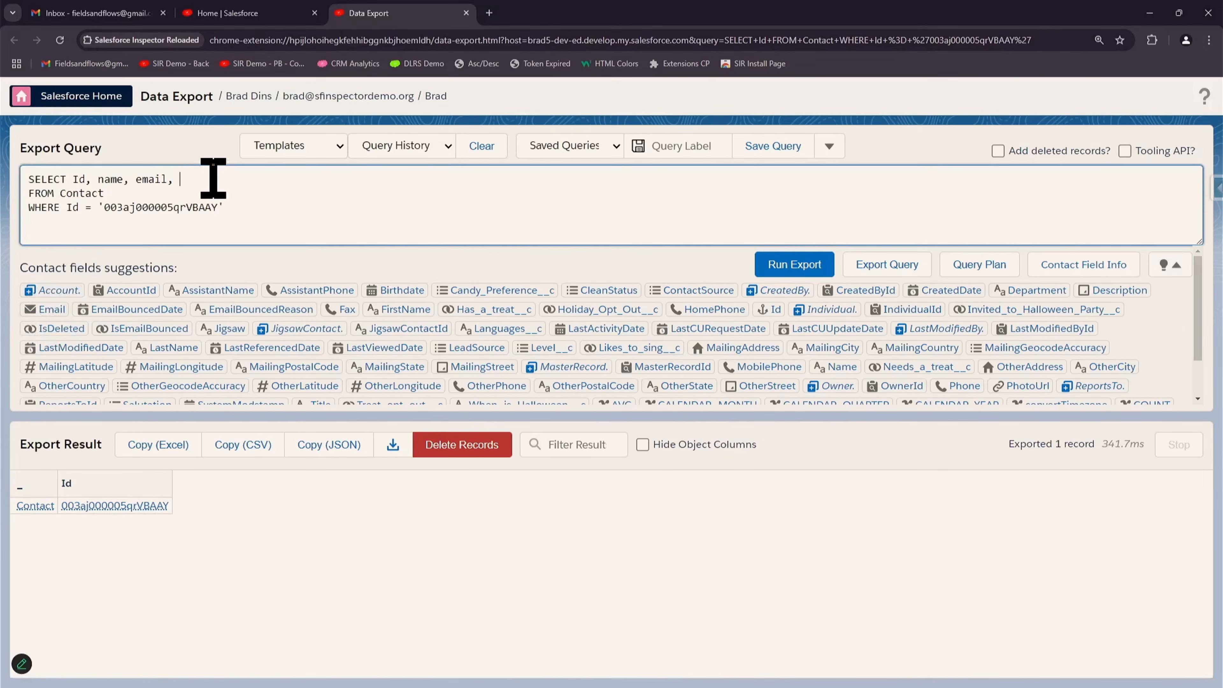
pyautogui.write('phone')
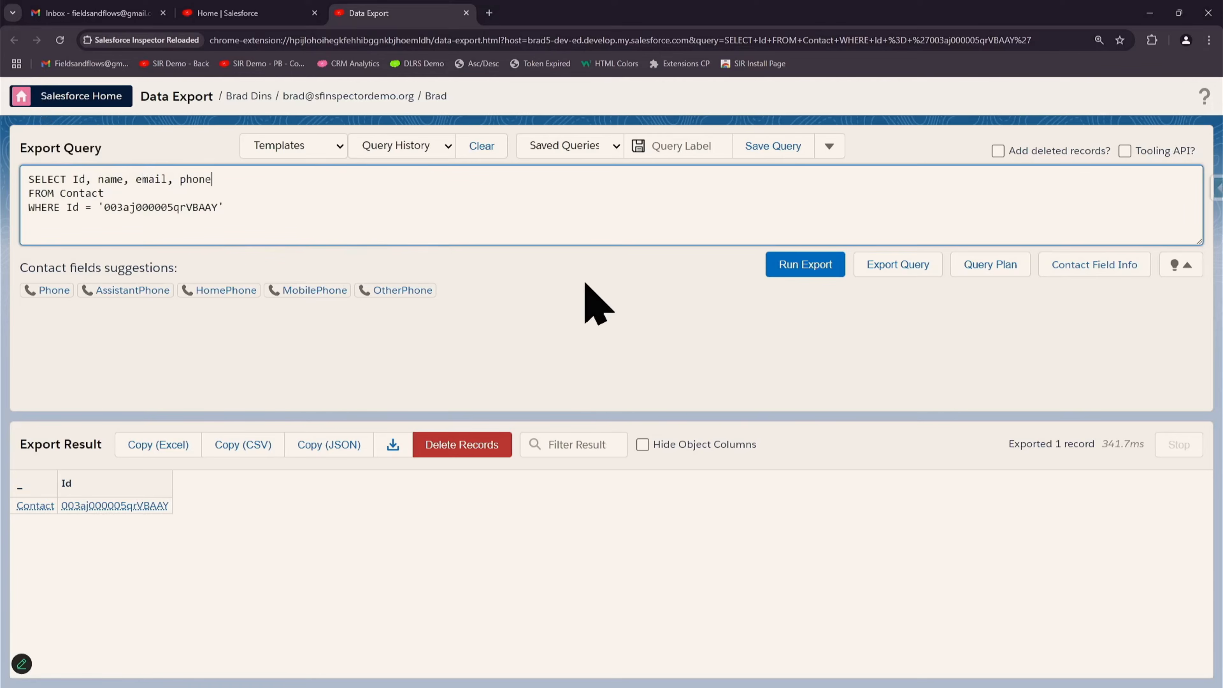
# - Run the export with the added name, email and phone fields
pyautogui.click(809, 272)
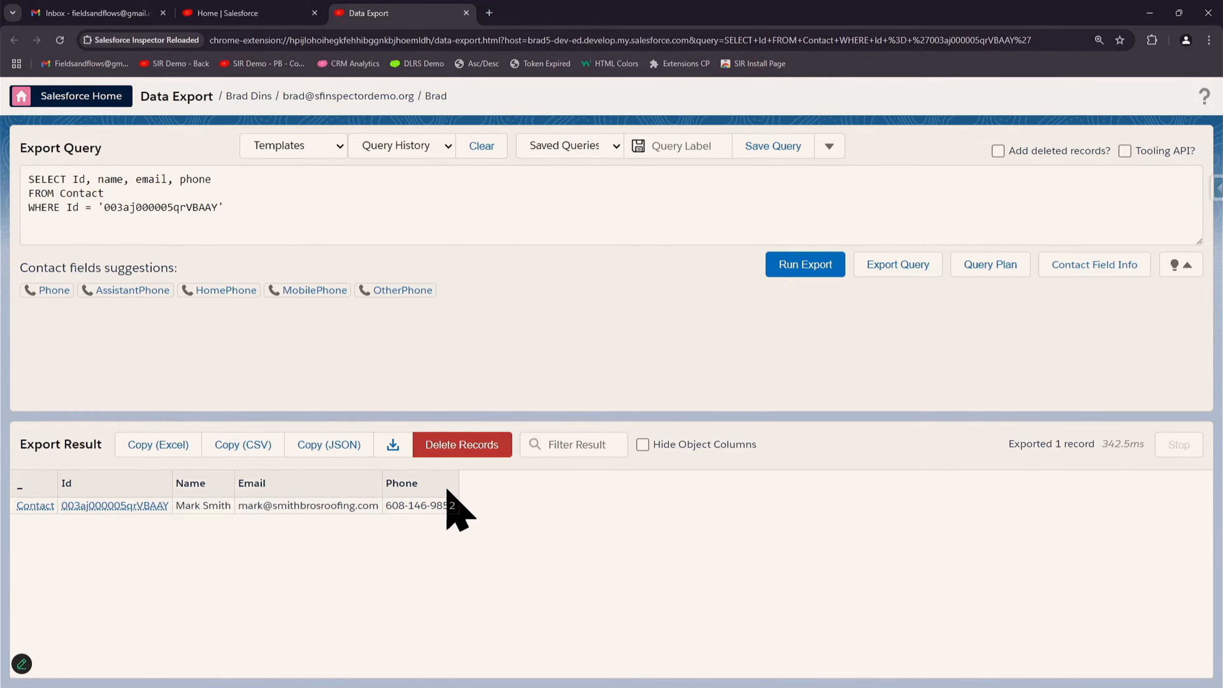
pyautogui.click(257, 218)
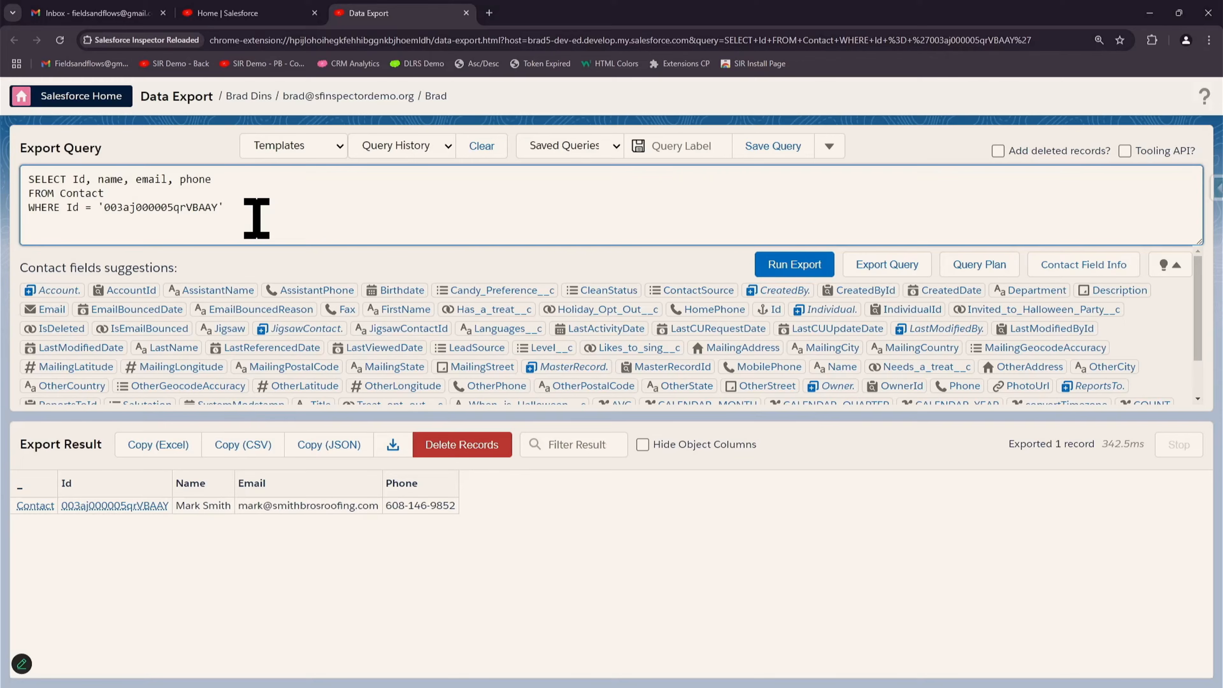
pyautogui.hotkey('shift', 'Up')
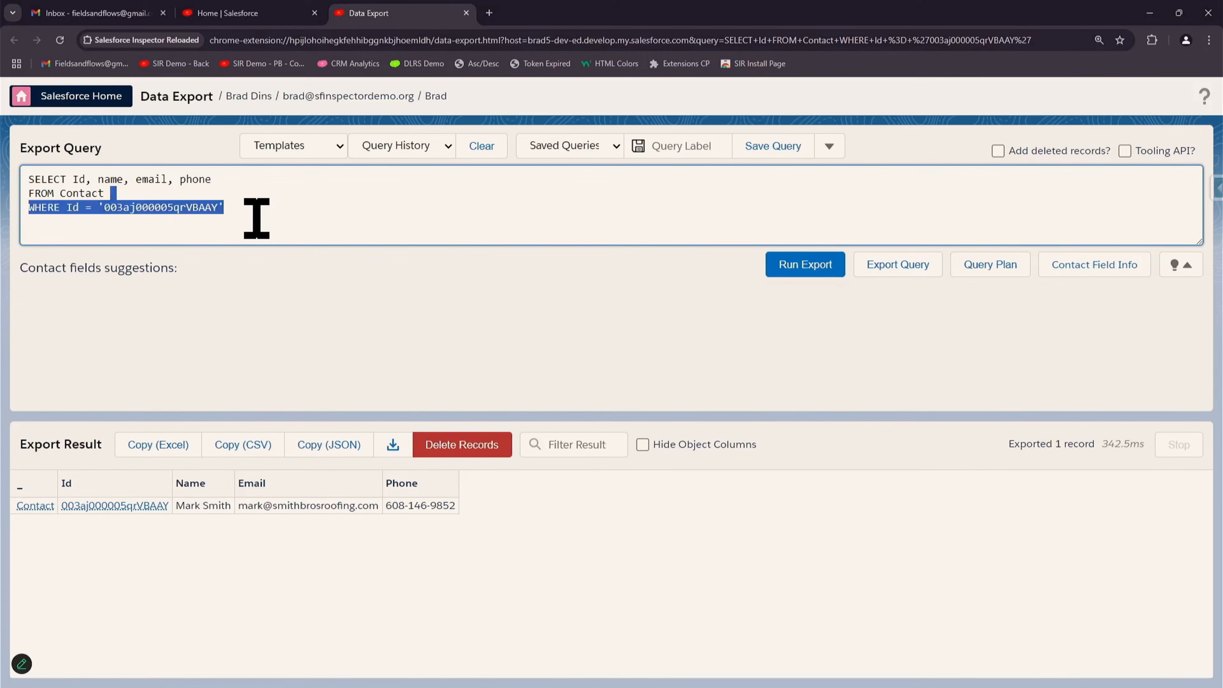
pyautogui.press('BackSpace')
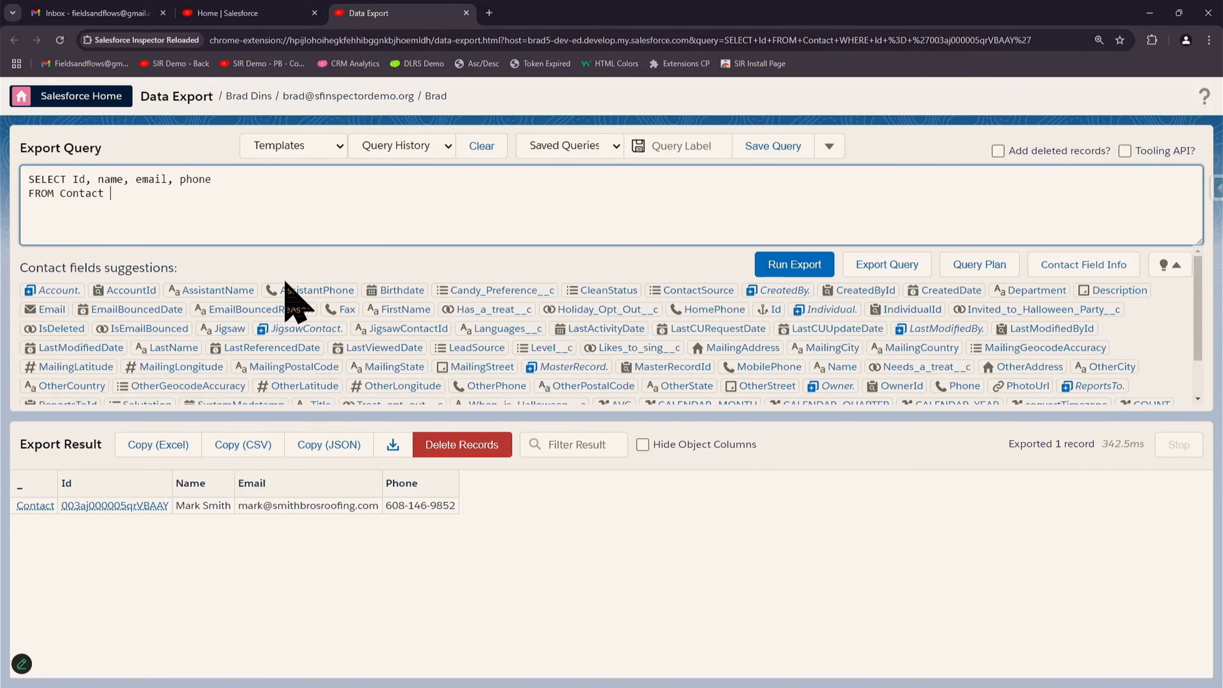
pyautogui.hotkey('ctrl', 'z')
pyautogui.click(167, 208)
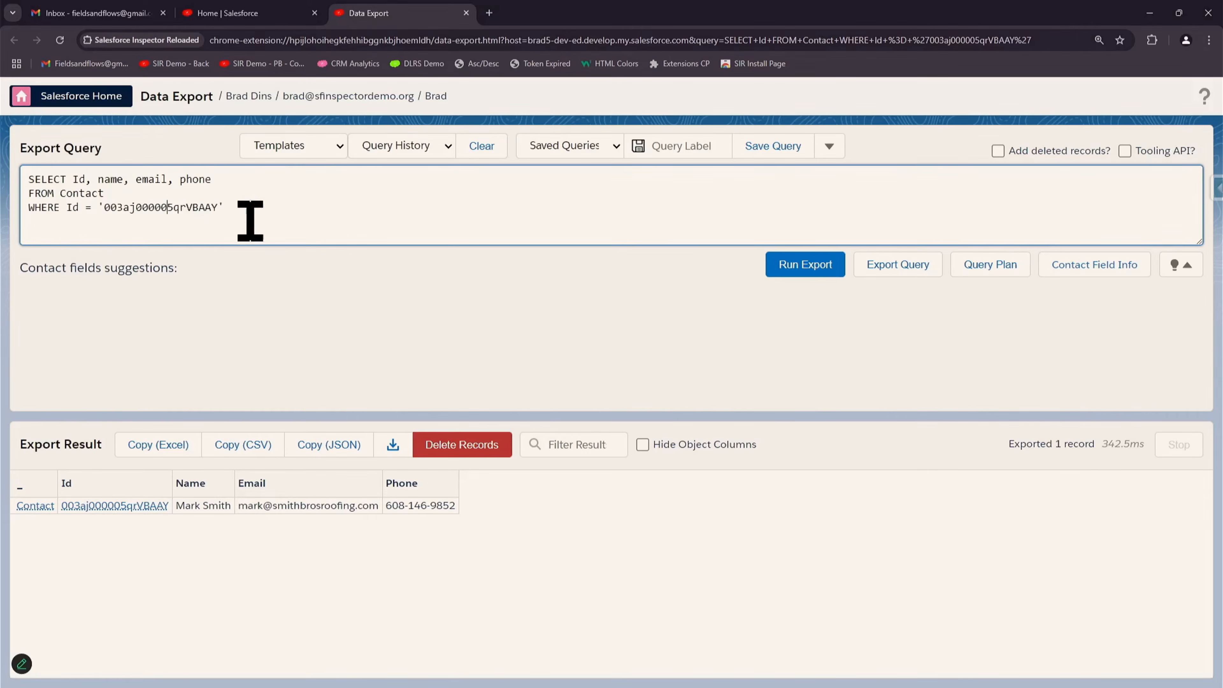
# - Remove the WHERE line from the query, rerun the export for all Contact records, and check the export time
pyautogui.moveTo(277, 206); pyautogui.dragTo(271, 189)
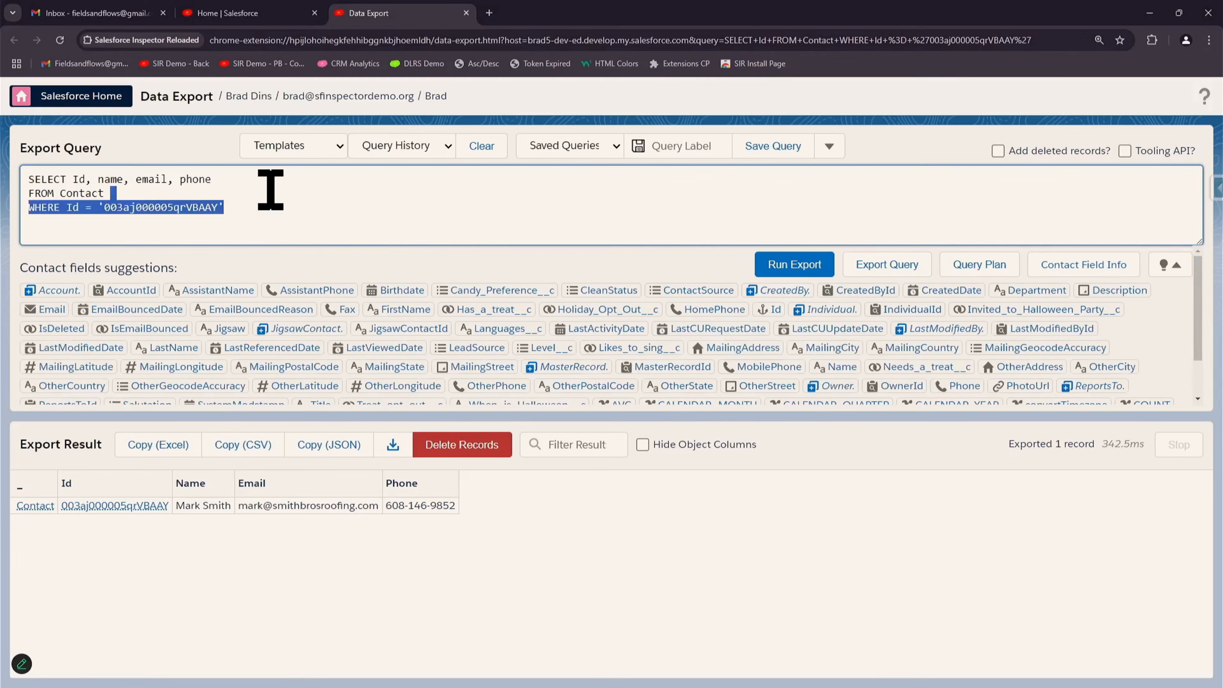
pyautogui.press('BackSpace')
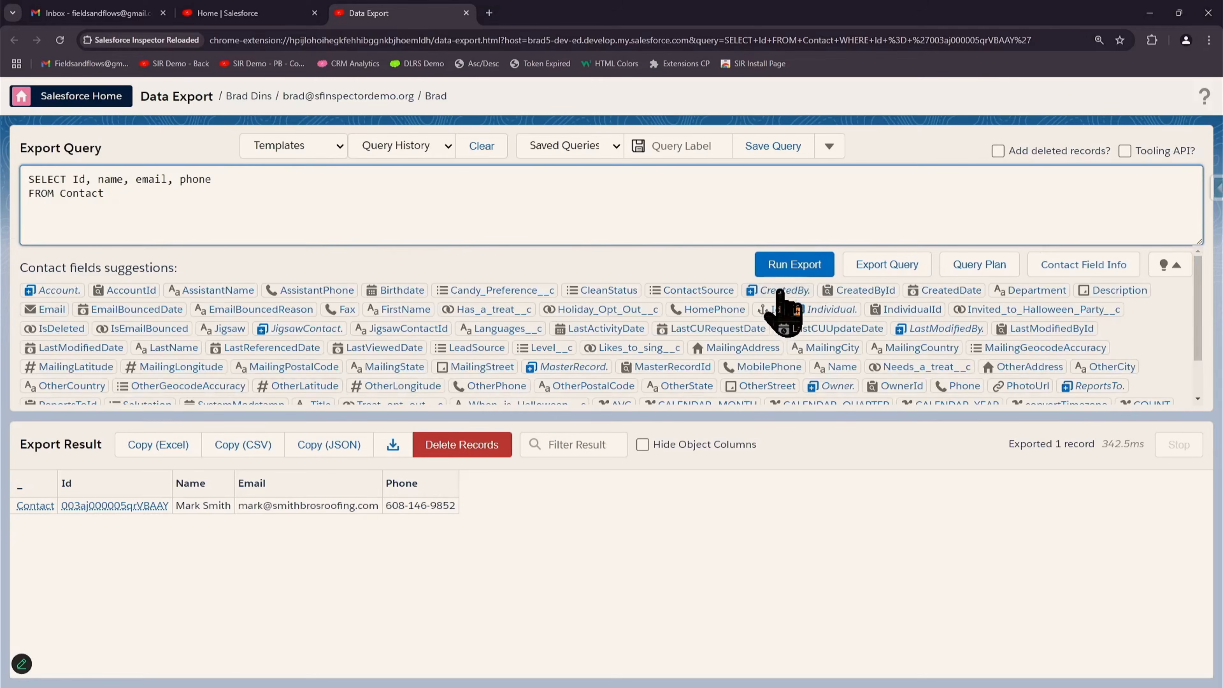
pyautogui.click(785, 273)
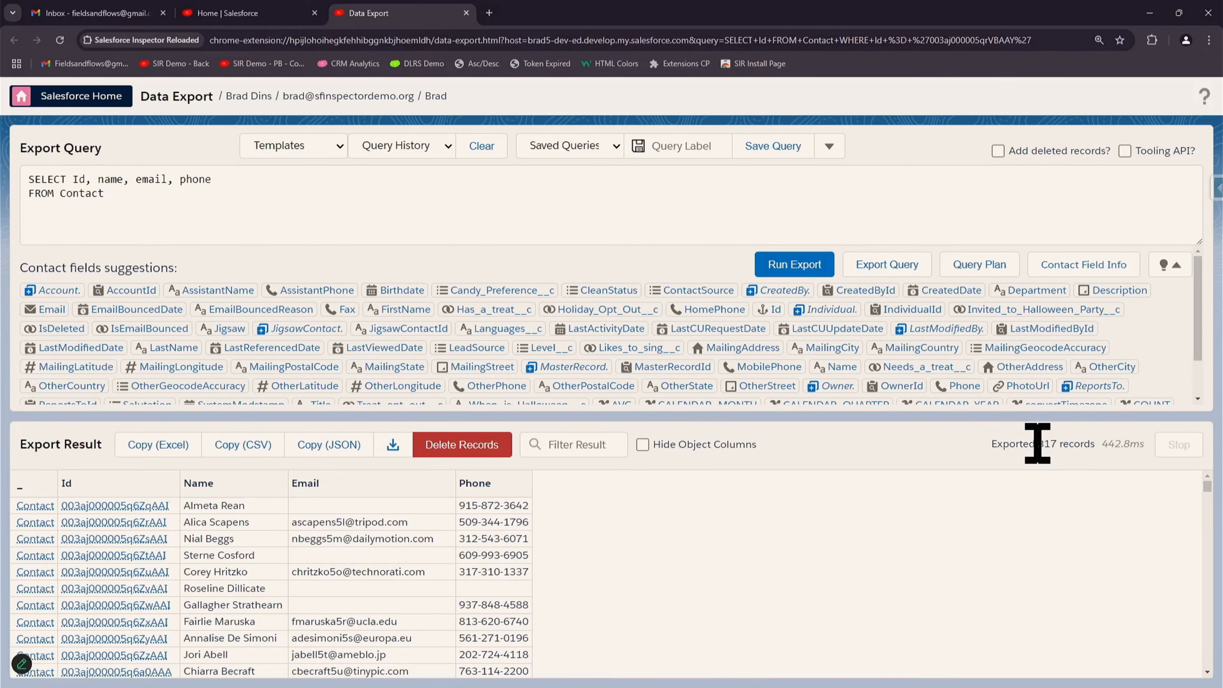
pyautogui.moveTo(1102, 443); pyautogui.dragTo(1148, 446)
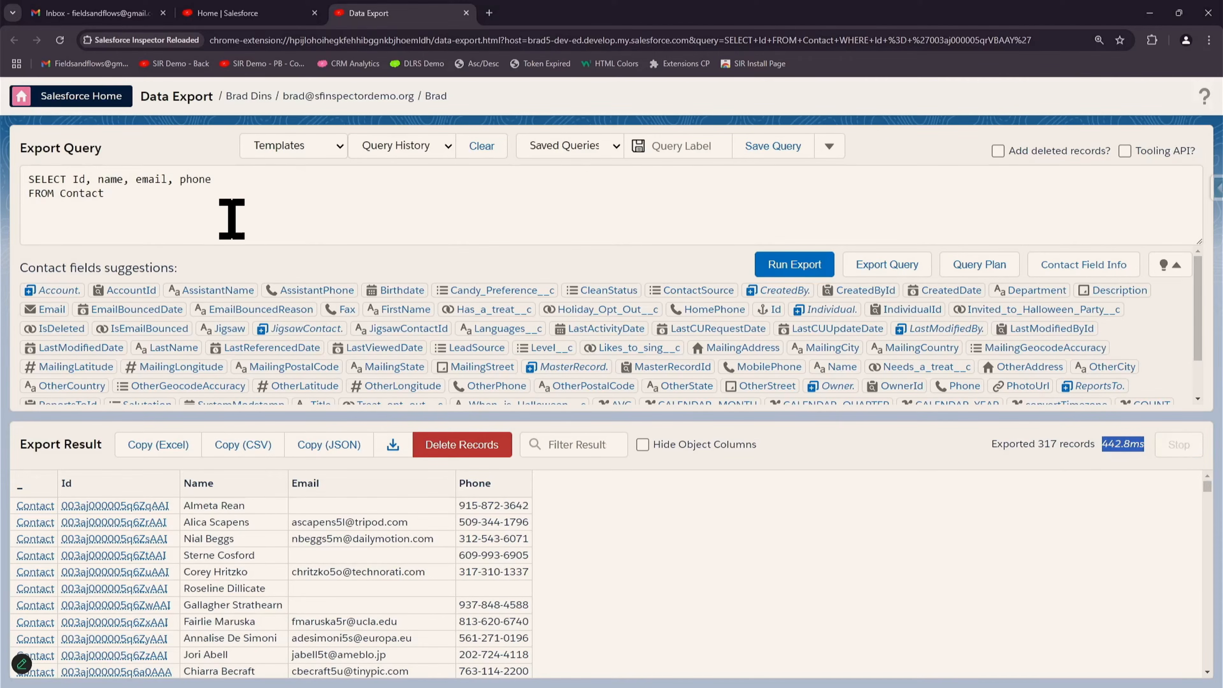
# - Add the condition WHERE Phone != null on a new line below FROM Contact, using the suggested Phone field
pyautogui.click(210, 214)
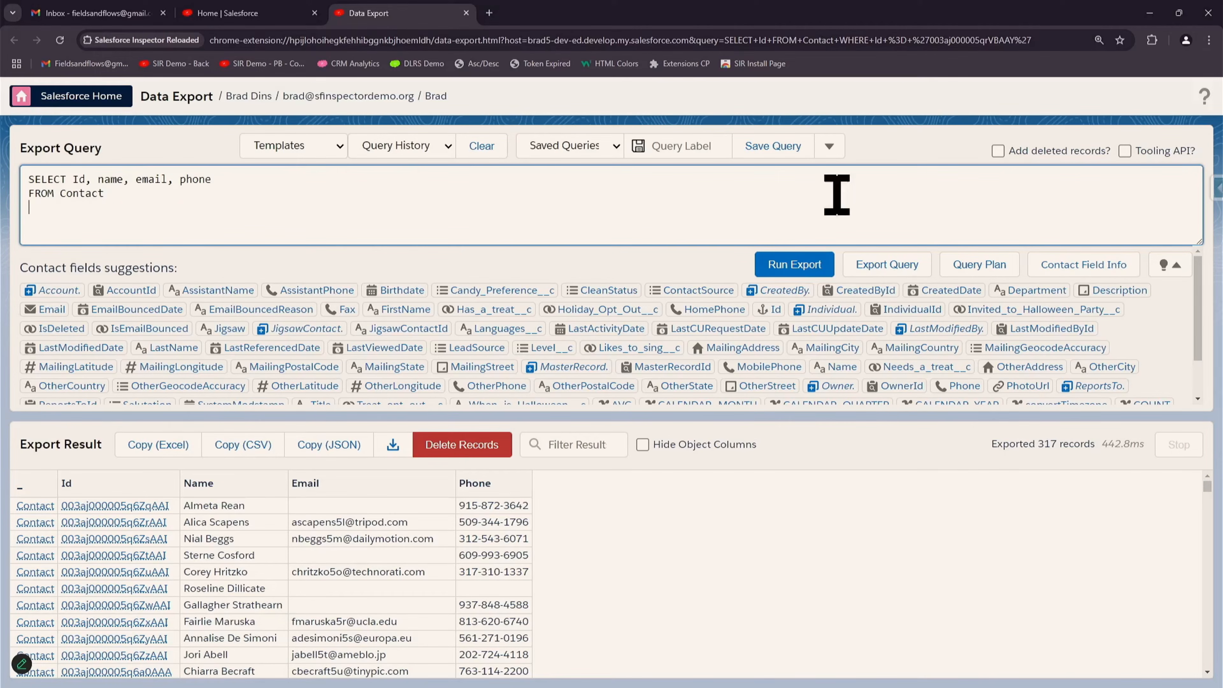
pyautogui.press('Return')
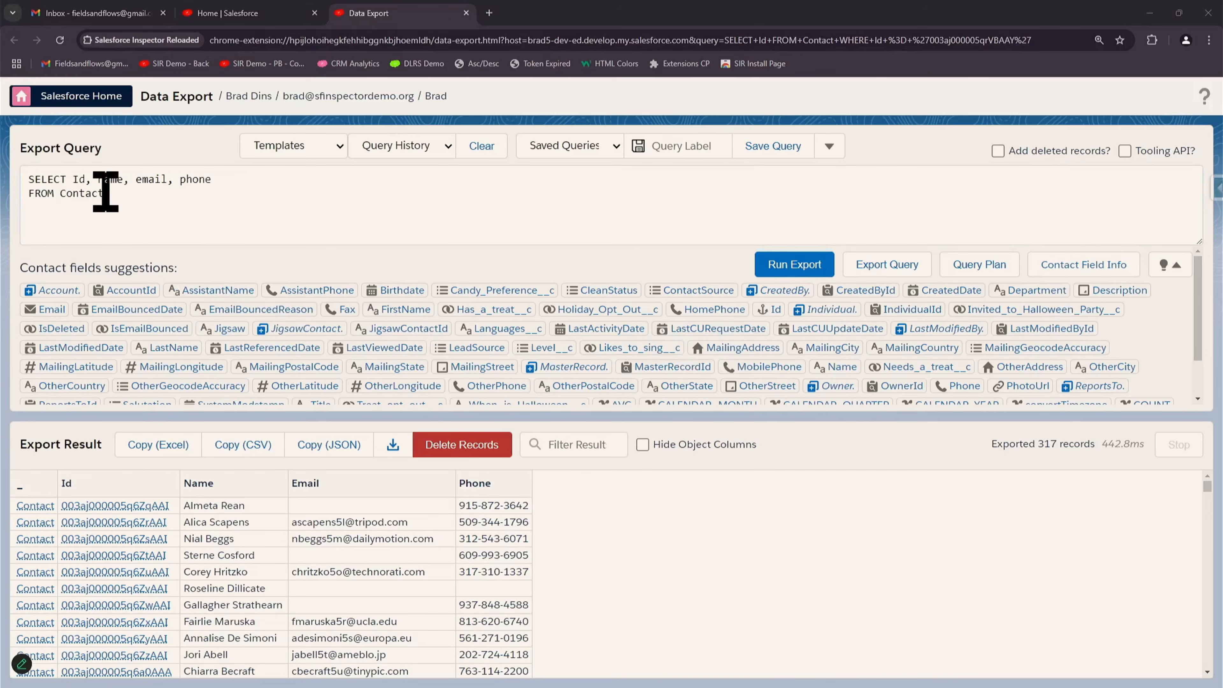
pyautogui.click(130, 205)
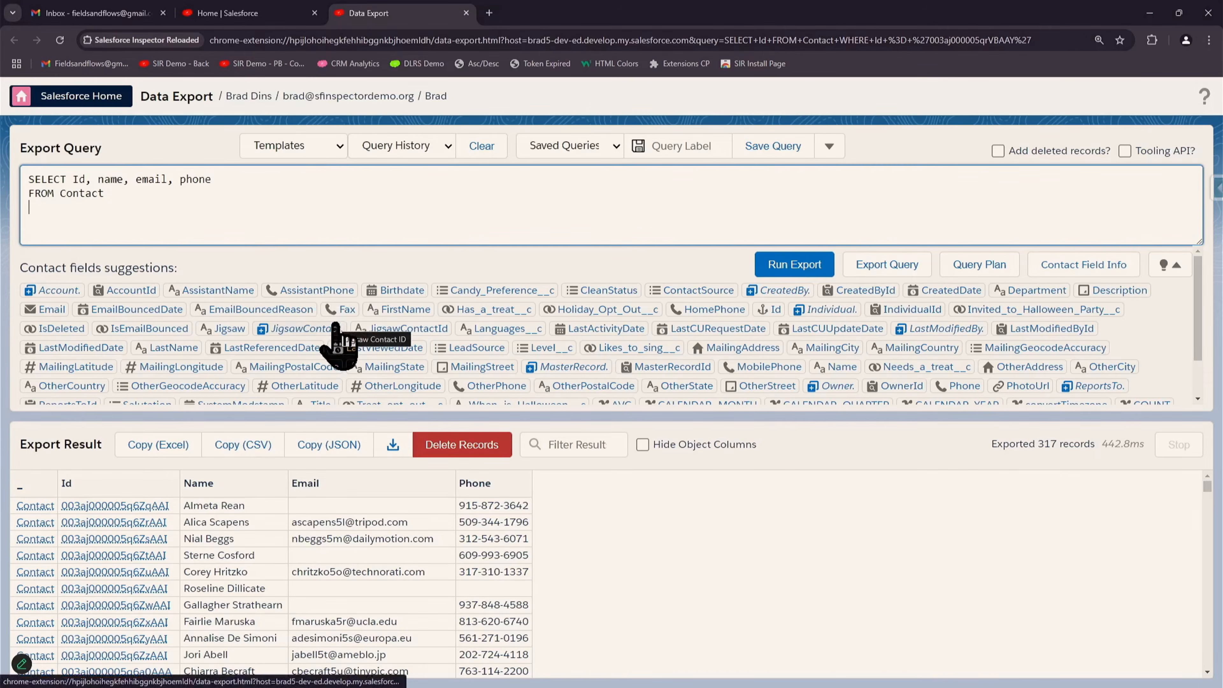
pyautogui.write('WHER')
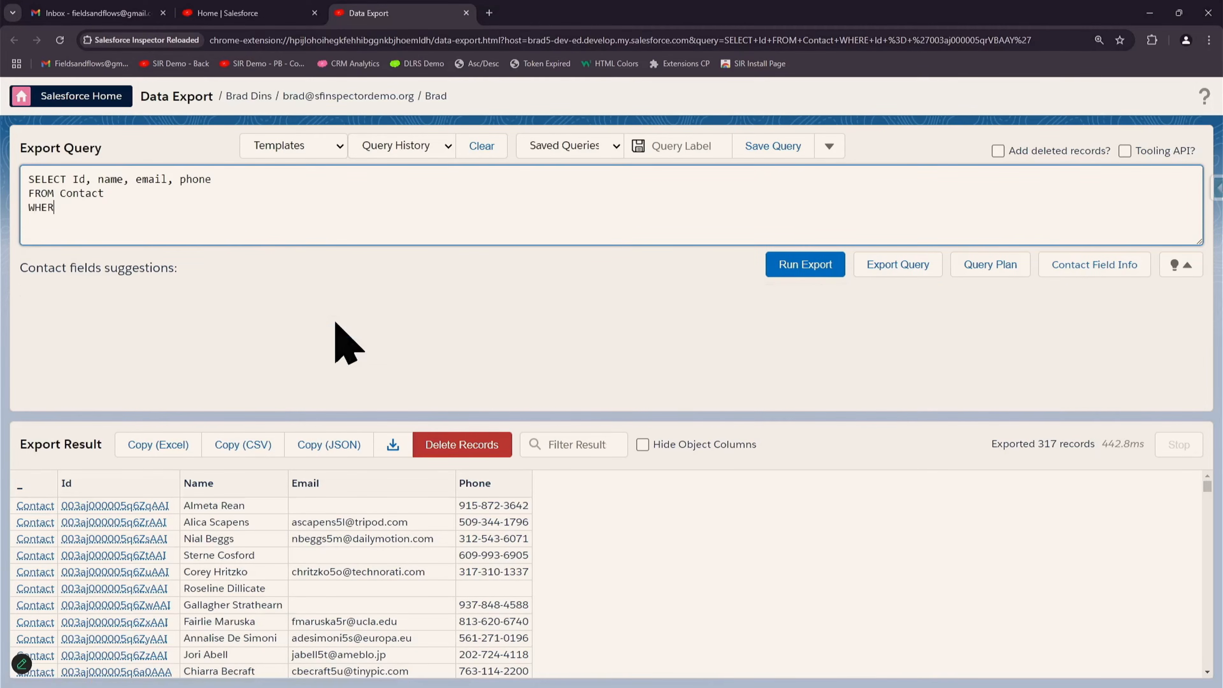
pyautogui.write('E Ph')
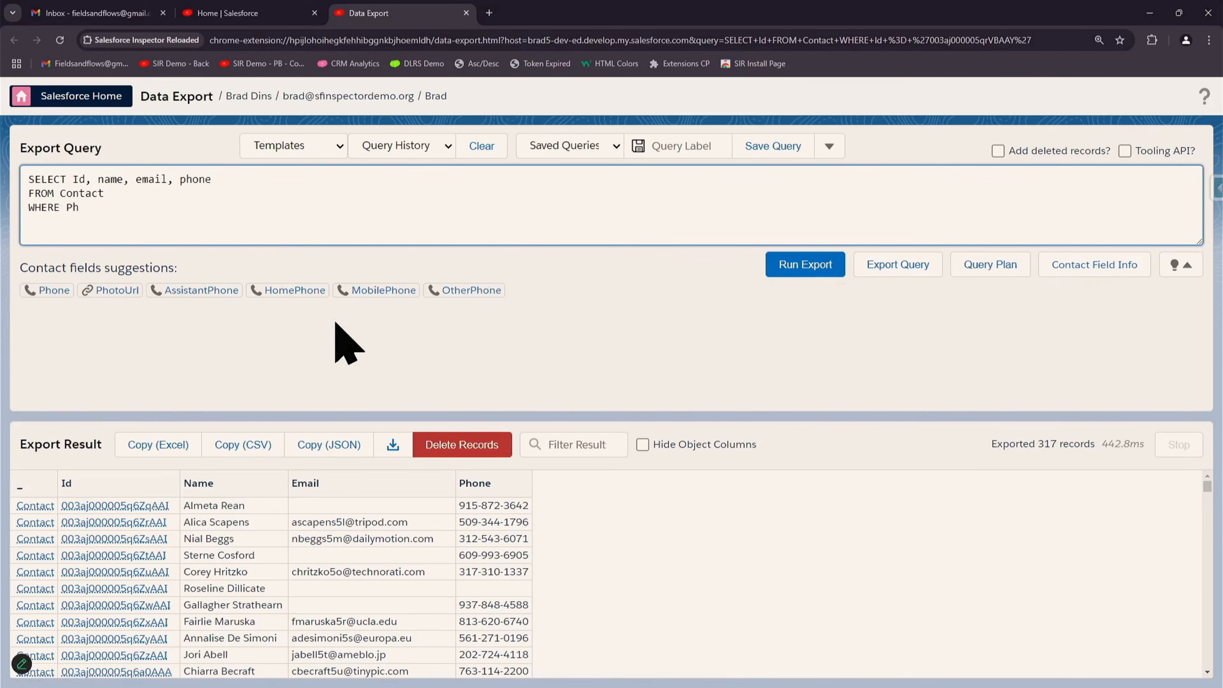
pyautogui.click(56, 291)
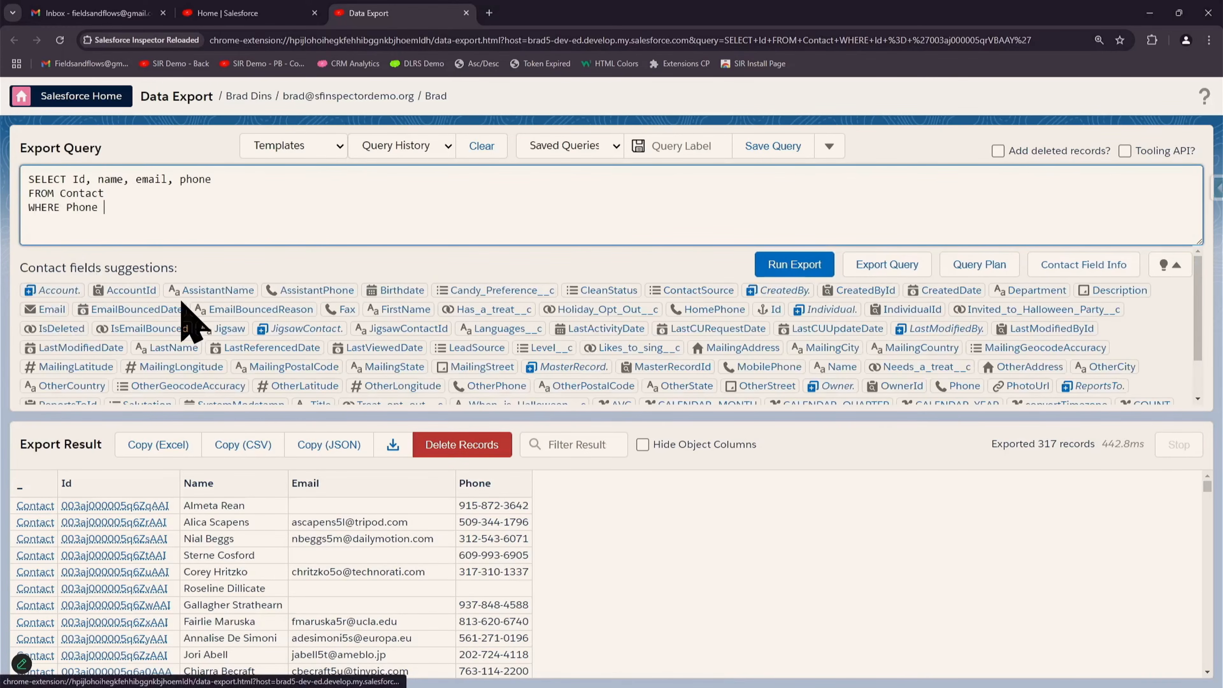
pyautogui.write('!')
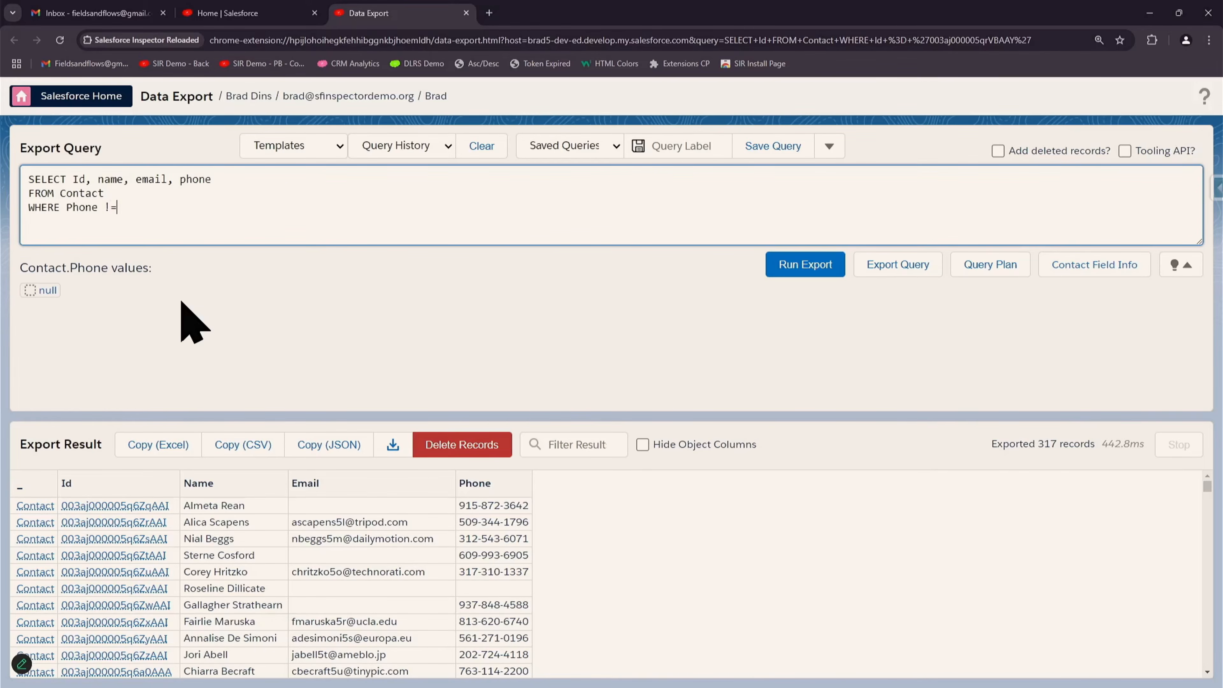
pyautogui.press('BackSpace')
pyautogui.write('<')
pyautogui.press('BackSpace')
pyautogui.write('!')
pyautogui.write('= null')
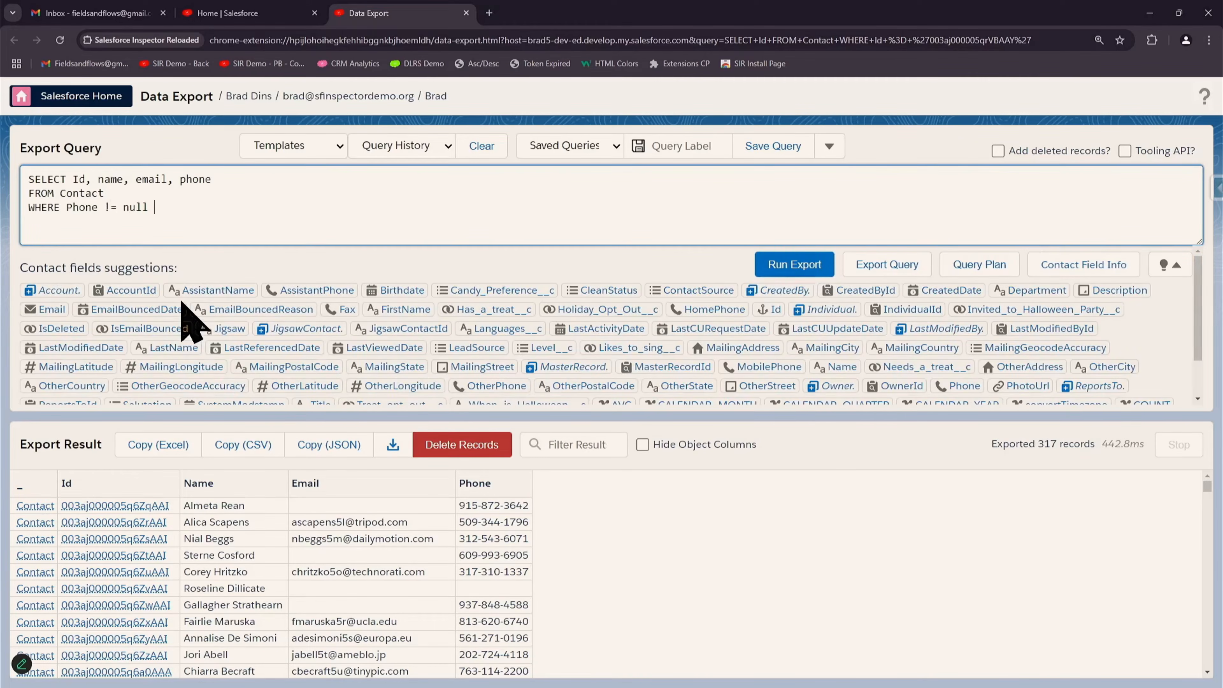
# - Run the contact export with the filter WHERE Phone != null
pyautogui.press('BackSpace')
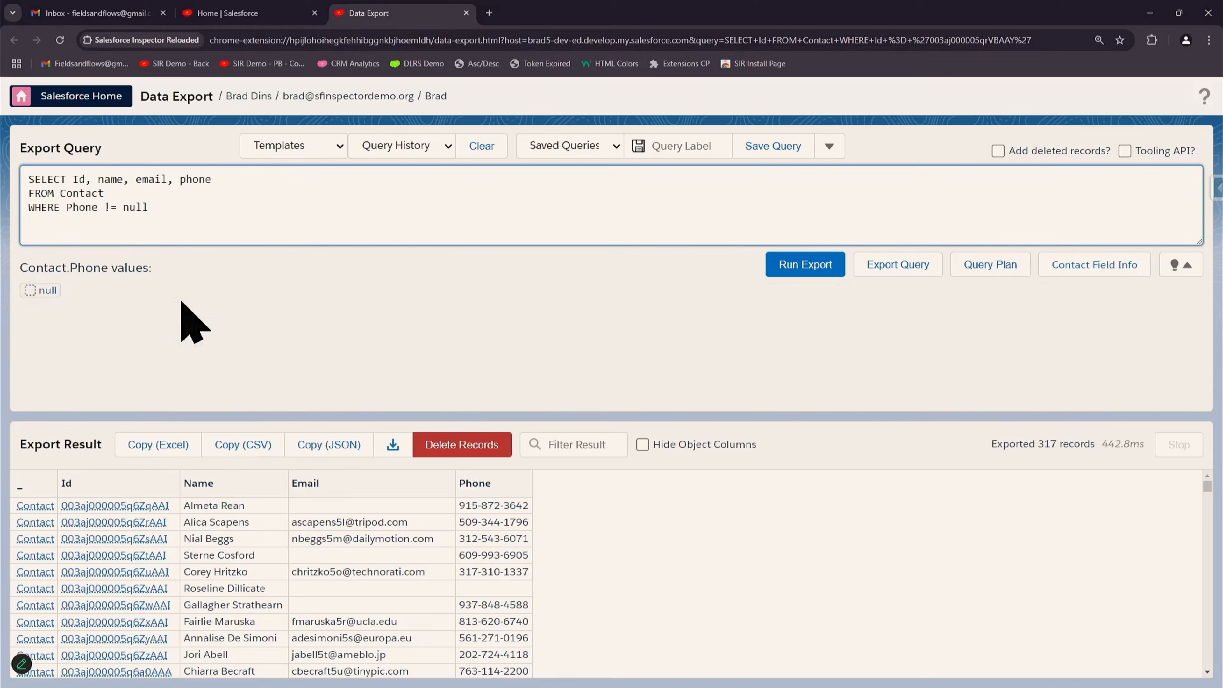
pyautogui.click(814, 280)
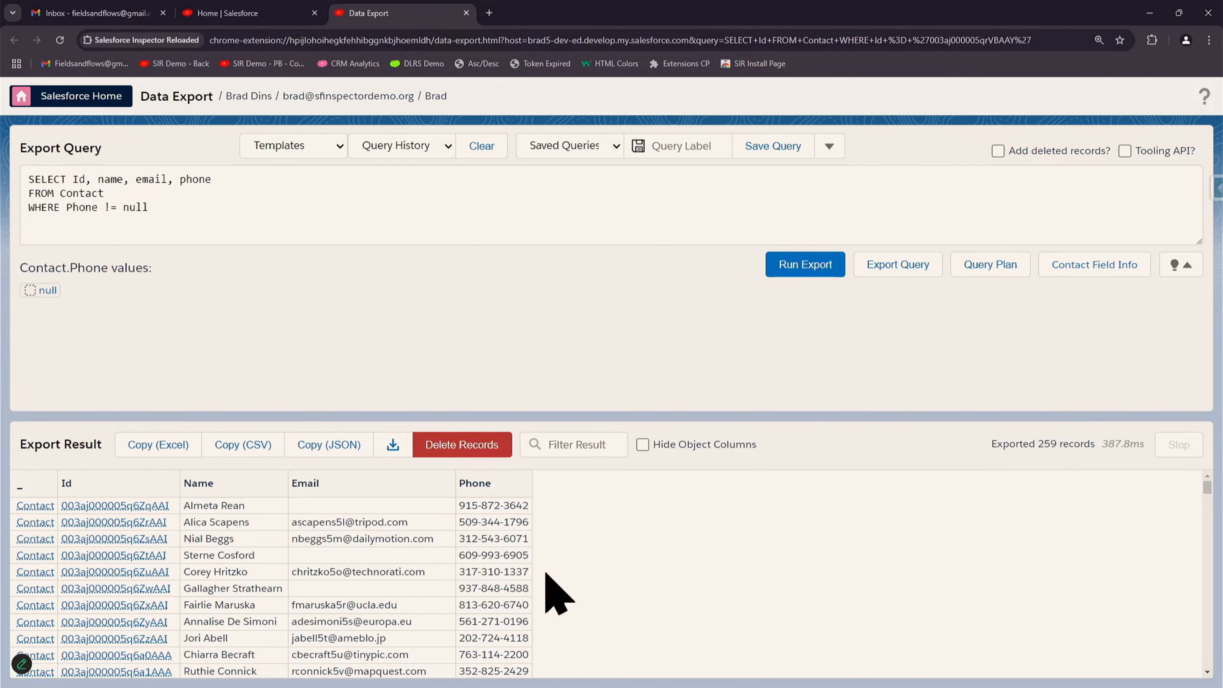
# - Look through the exported contacts to check that each one has a phone value
pyautogui.scroll(-3, 606, 574)
pyautogui.scroll(3, 510, 505)
pyautogui.scroll(-2, 575, 580)
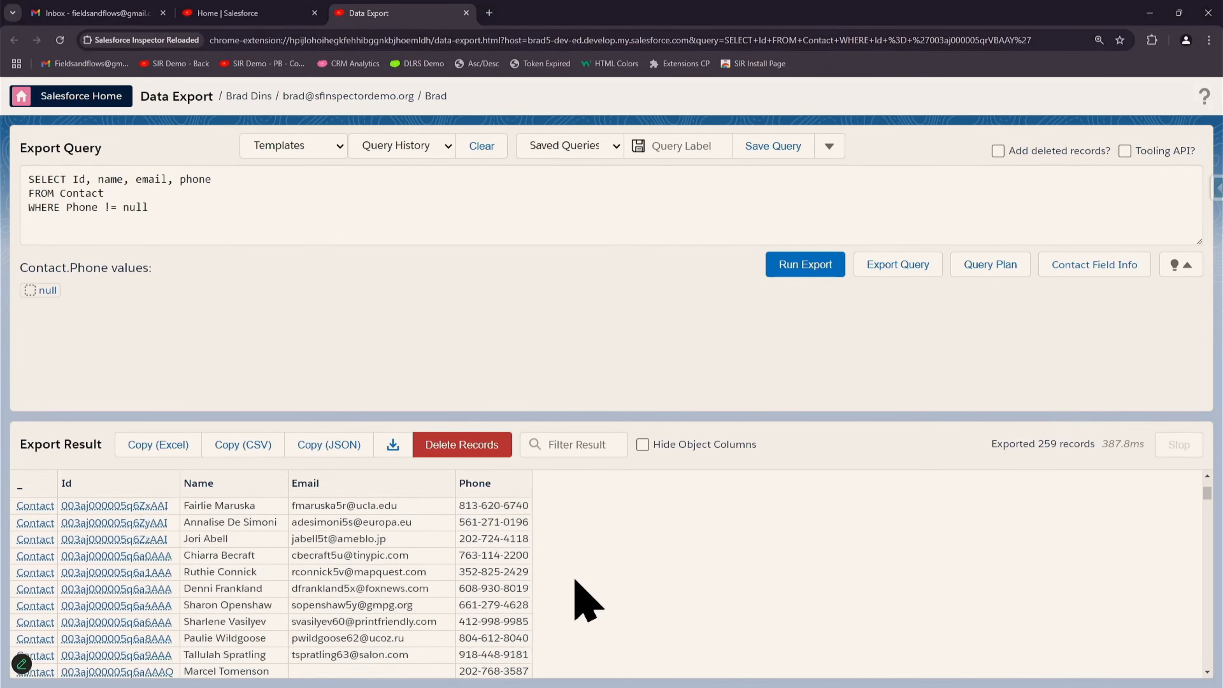
pyautogui.scroll(-15, 471, 570)
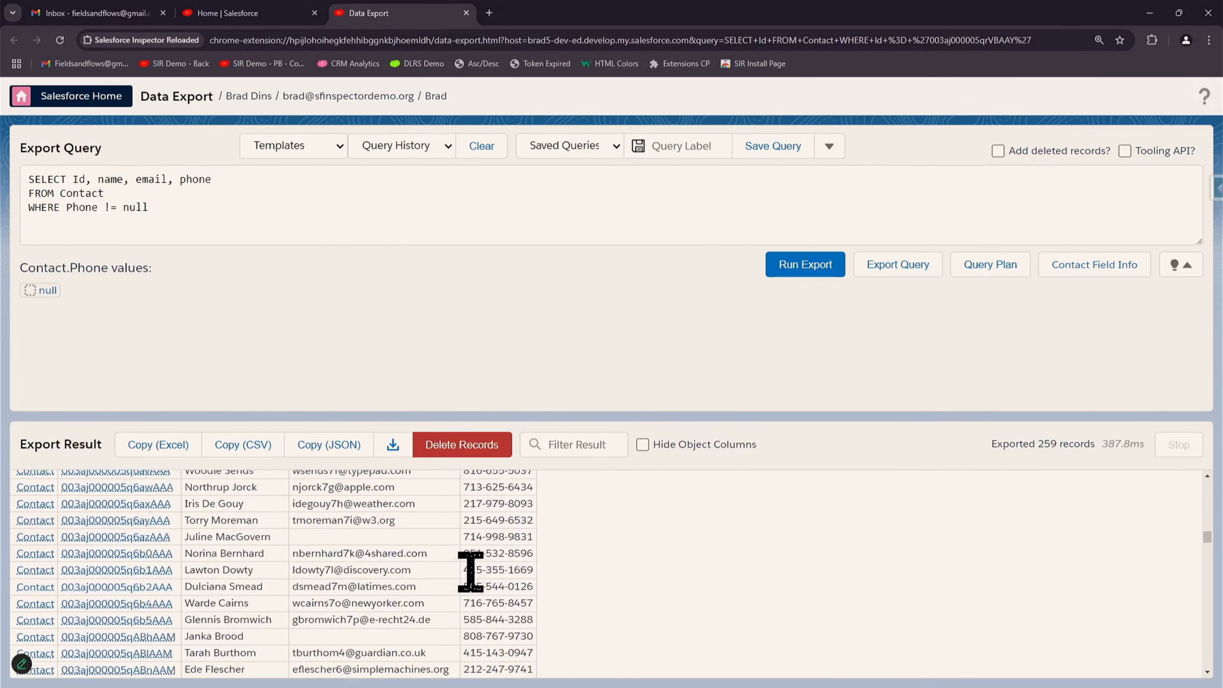
pyautogui.scroll(-15, 471, 570)
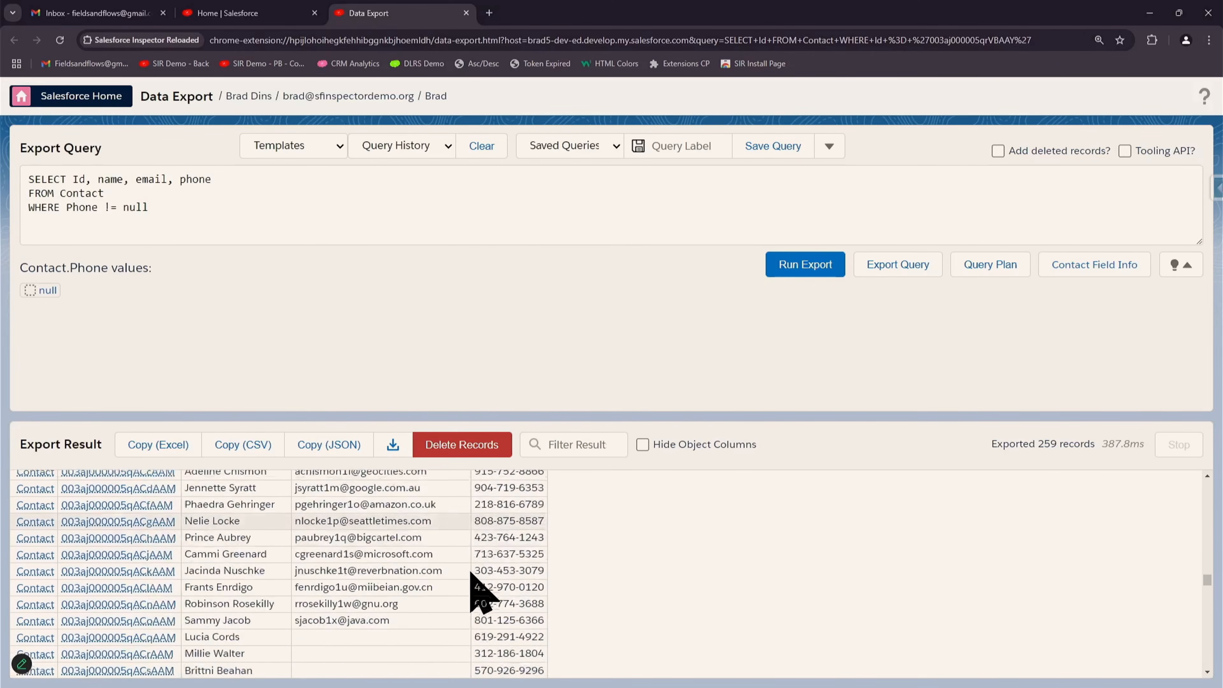
pyautogui.scroll(-15, 482, 593)
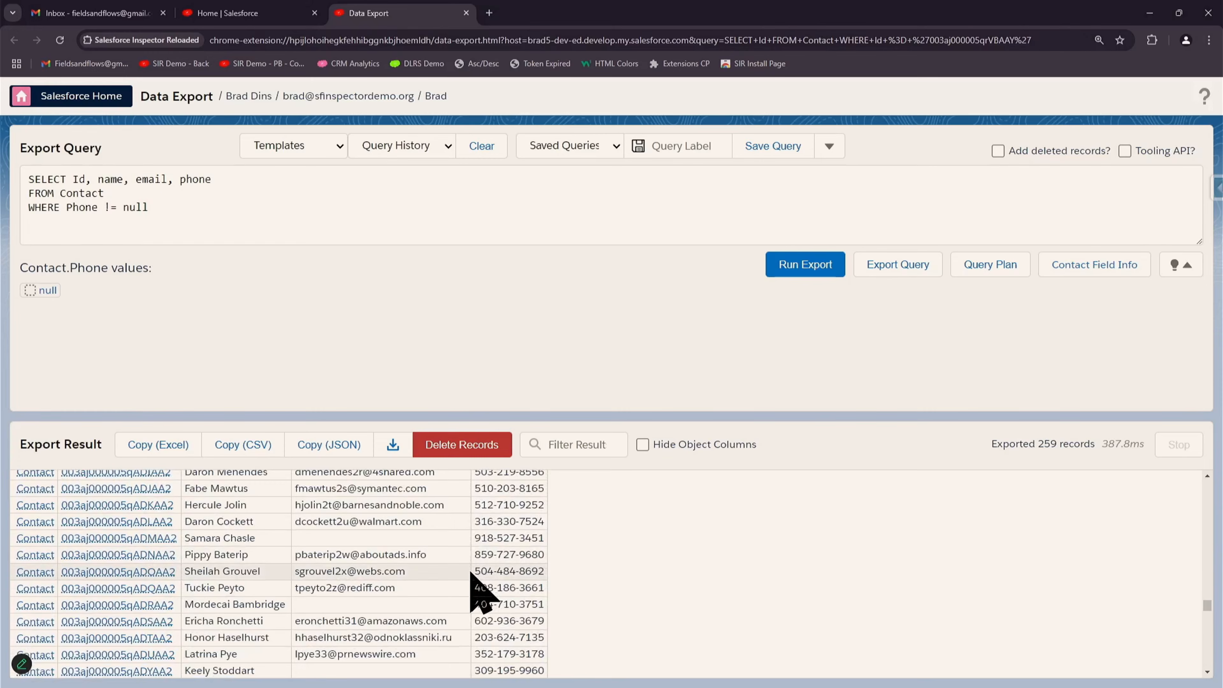
pyautogui.scroll(15, 477, 570)
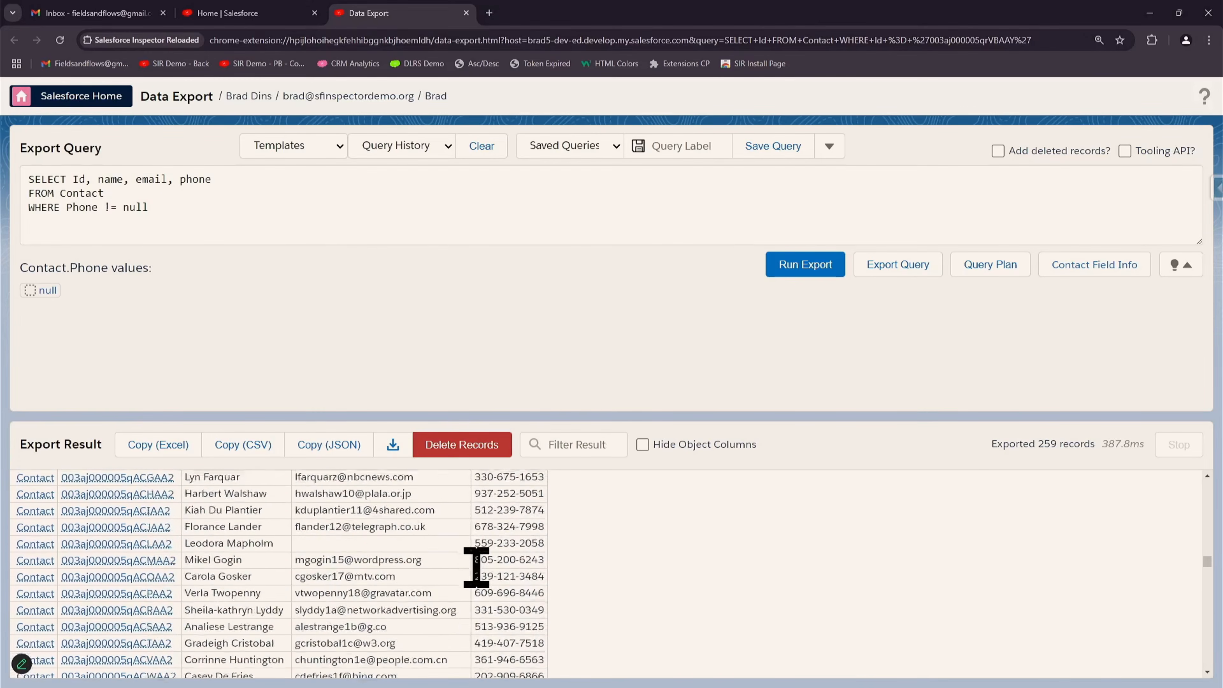
pyautogui.click(171, 213)
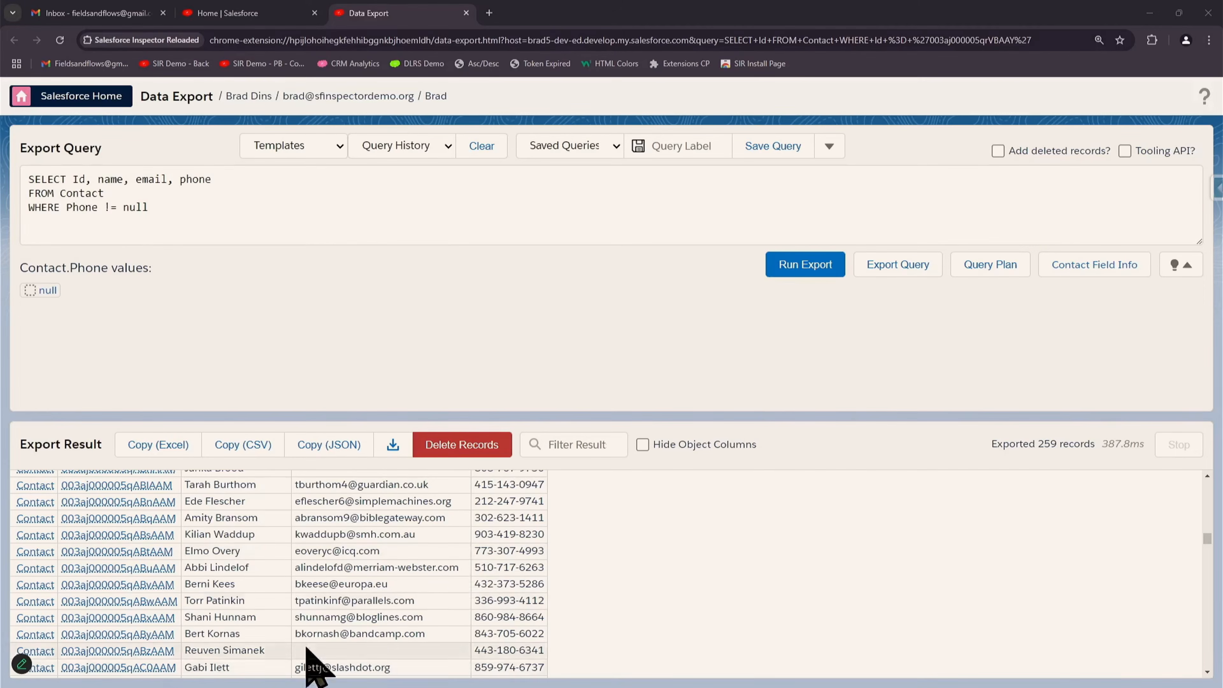
pyautogui.scroll(15, 308, 615)
pyautogui.scroll(5, 308, 615)
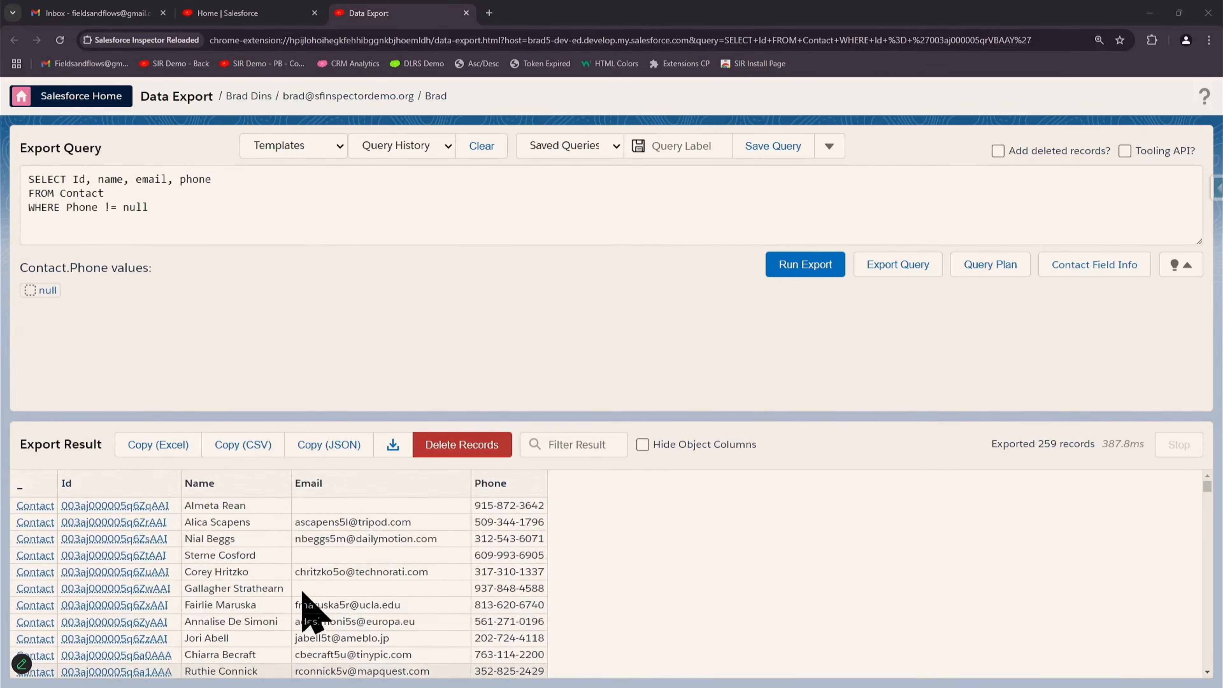
# - Append the copied AND Id IN condition with its list of contact IDs, putting AND Id IN on the same line as Phone != null
pyautogui.click(63, 230)
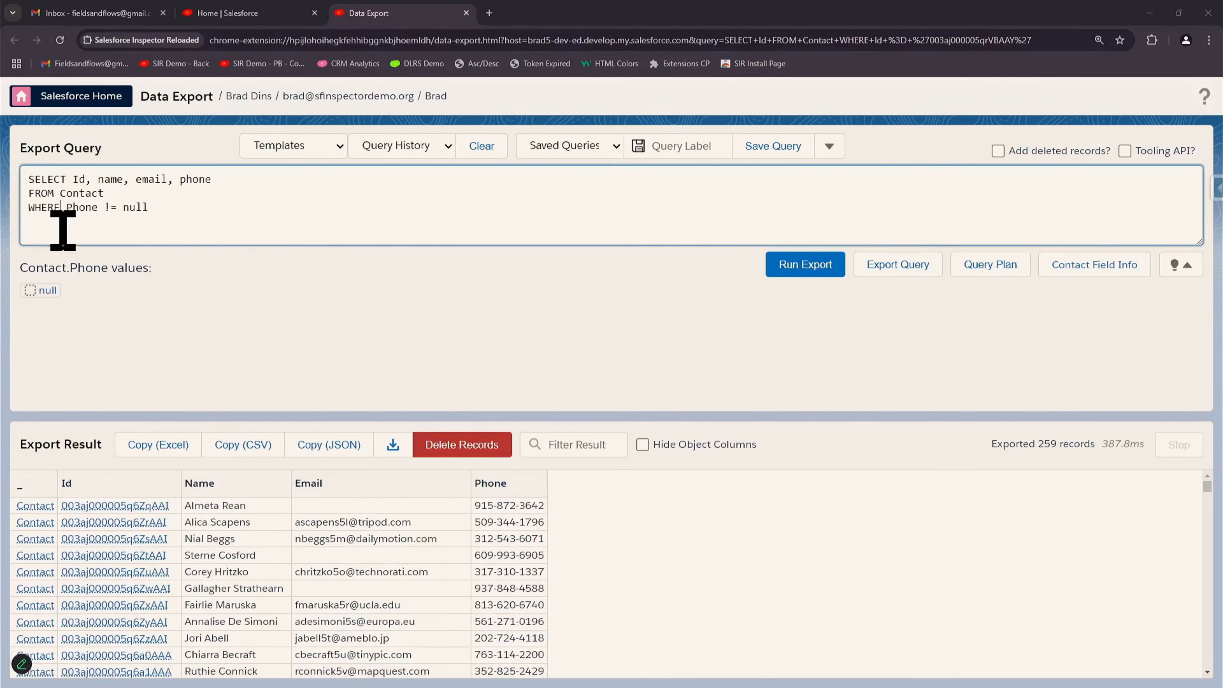
pyautogui.click(177, 211)
pyautogui.press('Return')
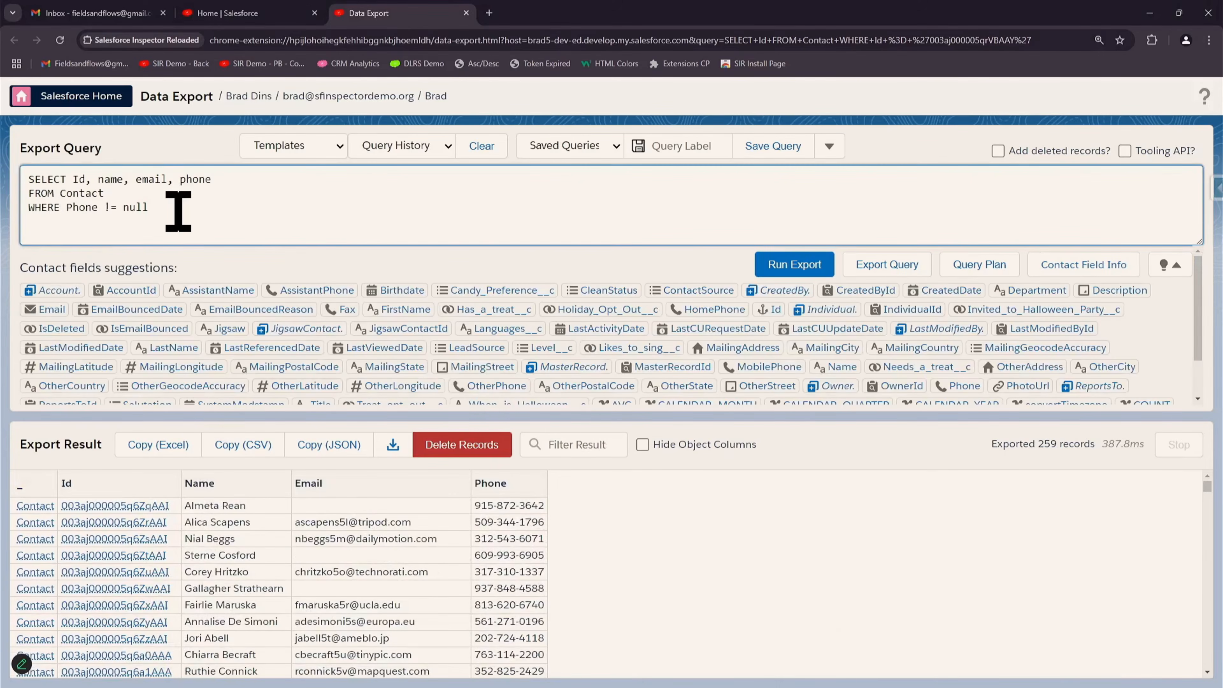
pyautogui.hotkey('ctrl', 'v')
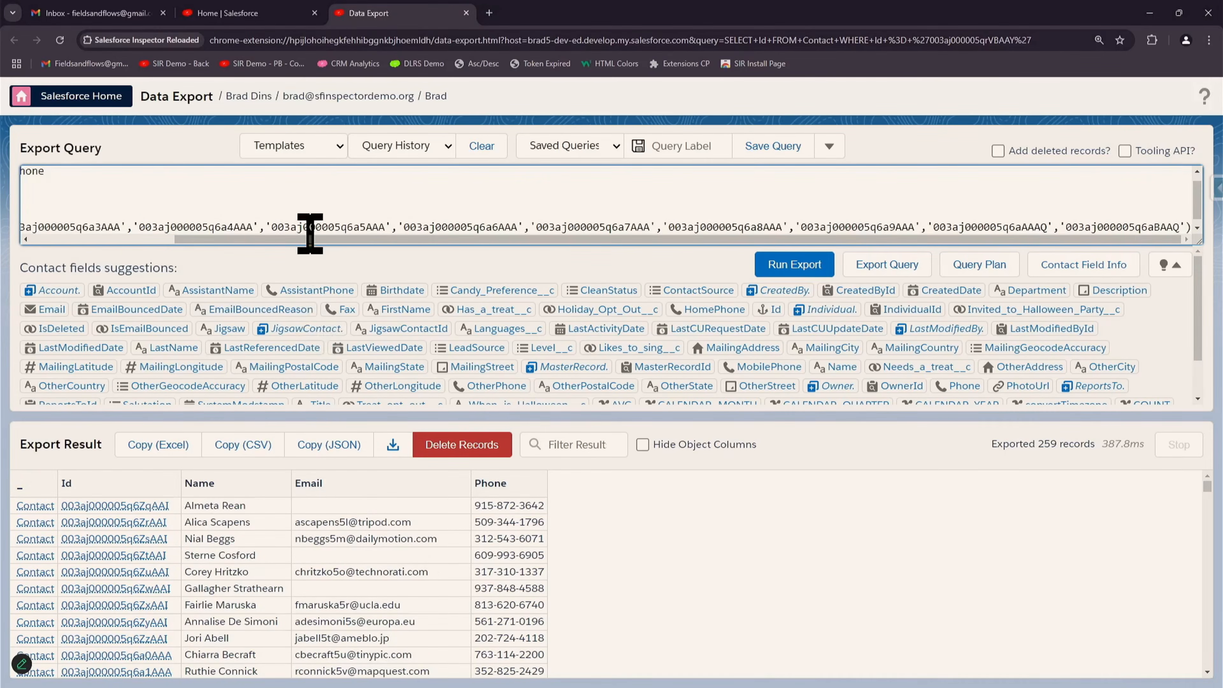
pyautogui.moveTo(308, 239); pyautogui.dragTo(113, 235)
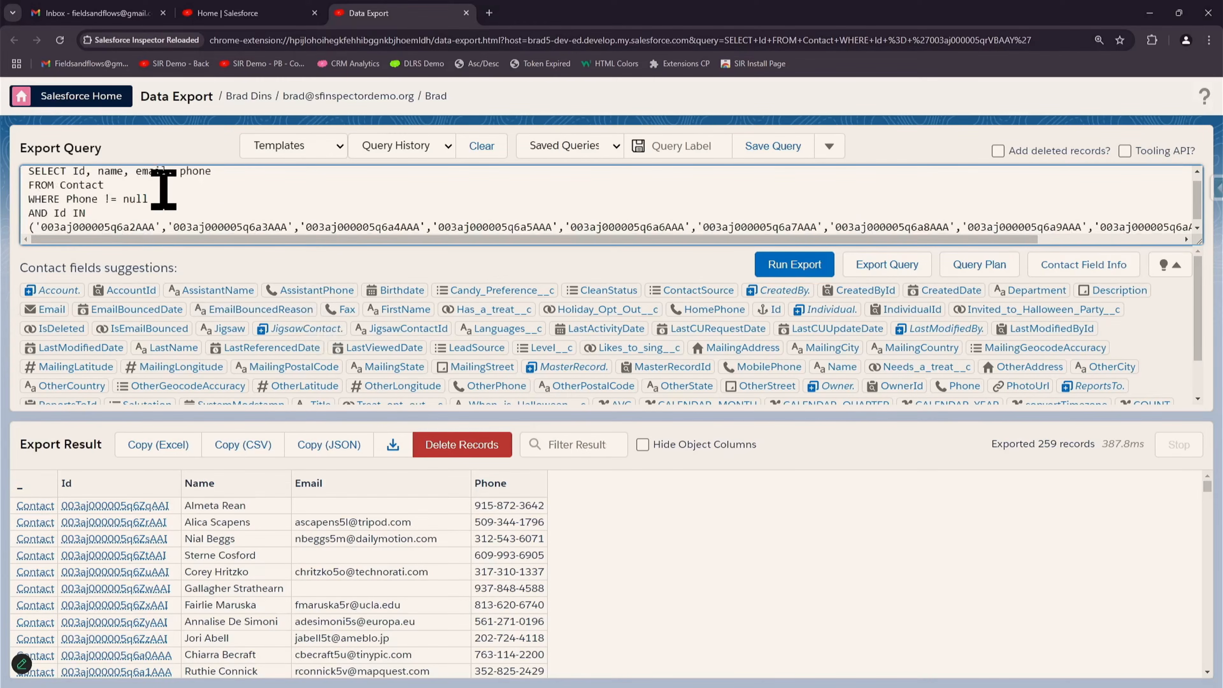
pyautogui.click(188, 198)
pyautogui.press('Delete')
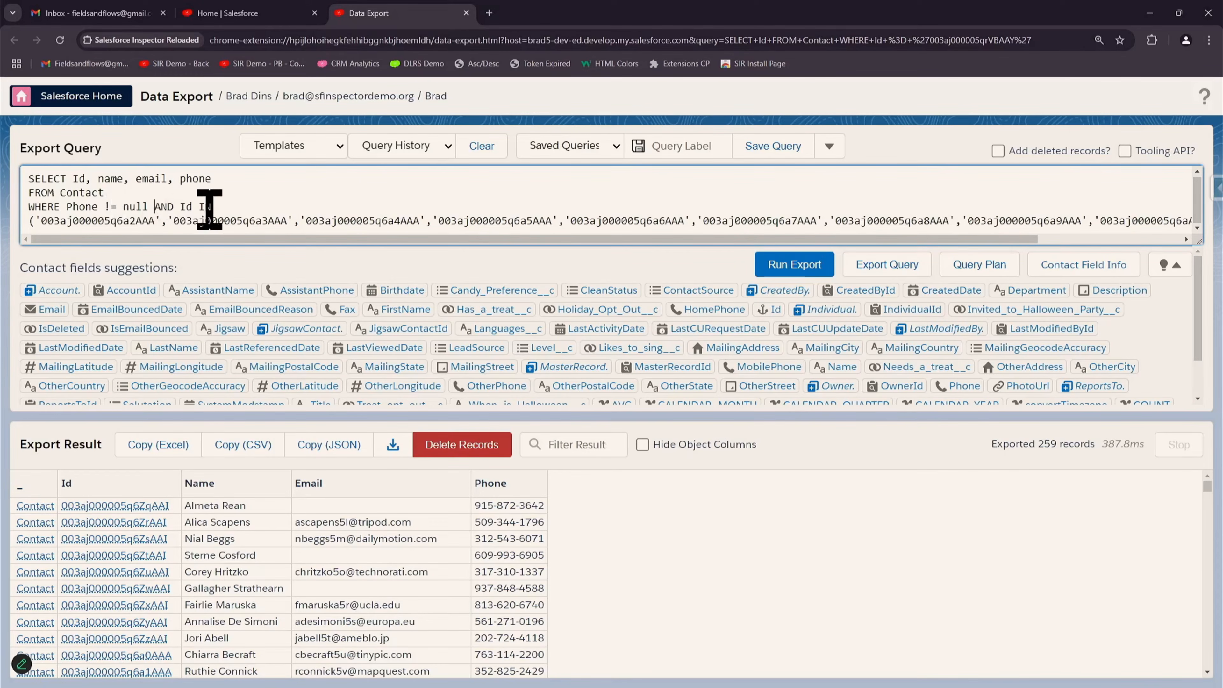
# - Check the list of IDs through to its closing parenthesis and run the export with the phone and Id conditions
pyautogui.click(29, 221)
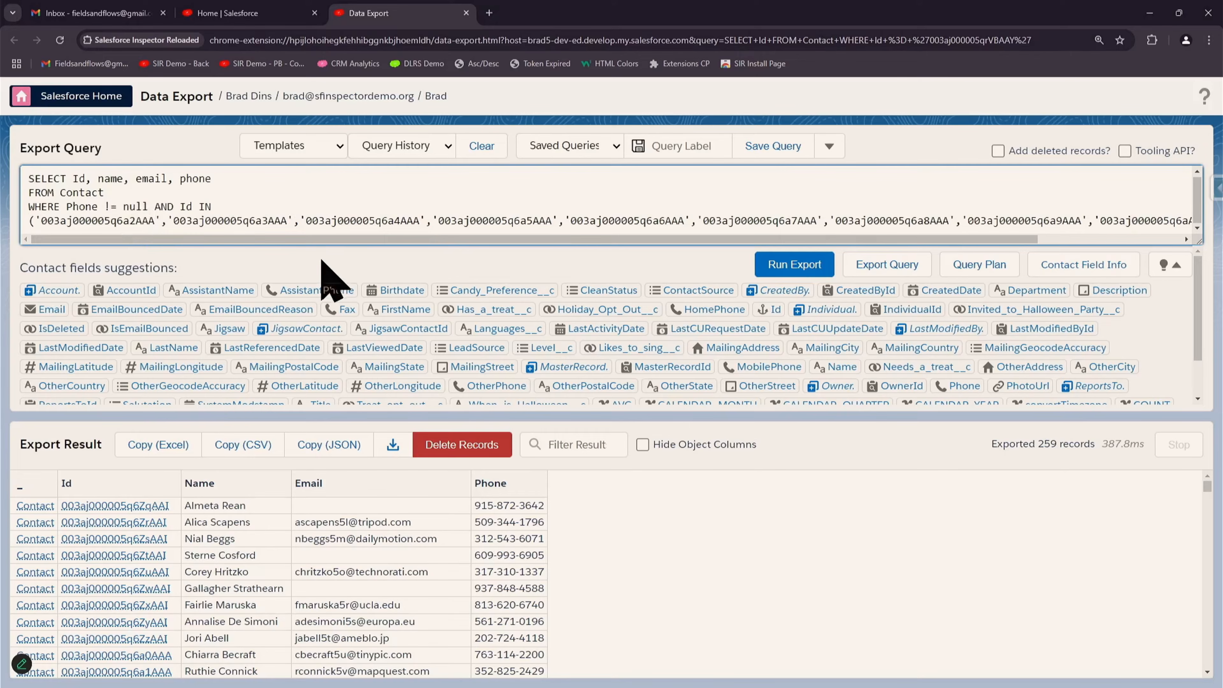
pyautogui.moveTo(322, 239); pyautogui.dragTo(706, 335)
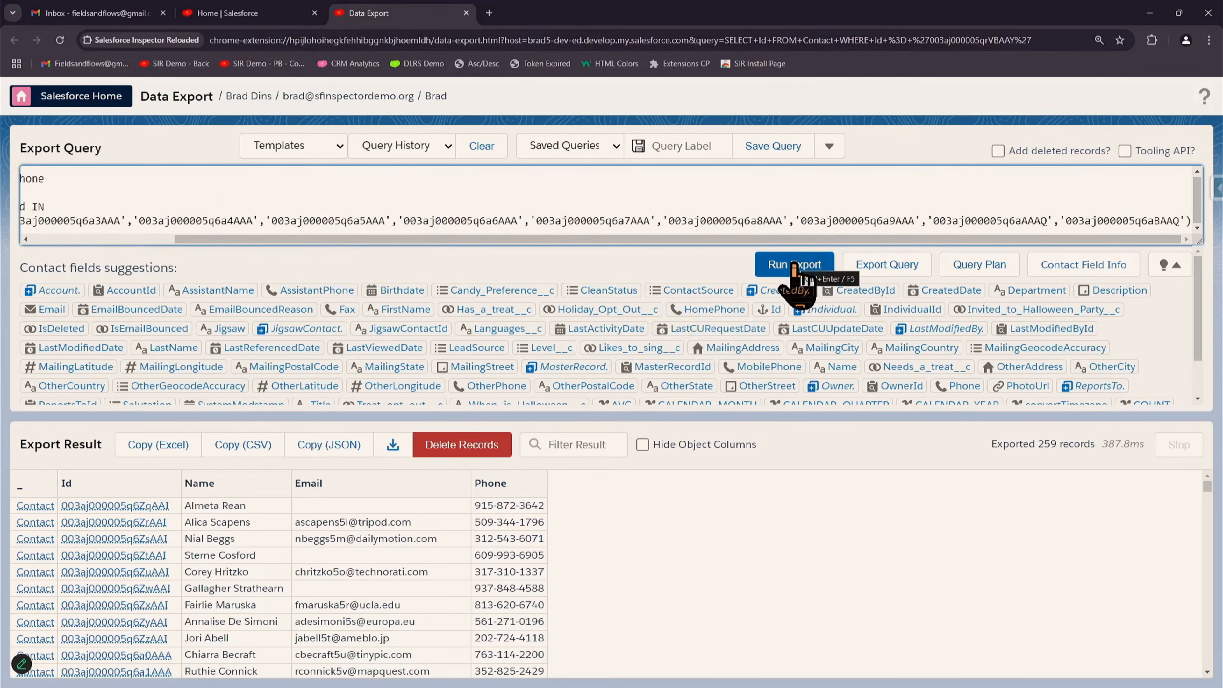
pyautogui.click(793, 268)
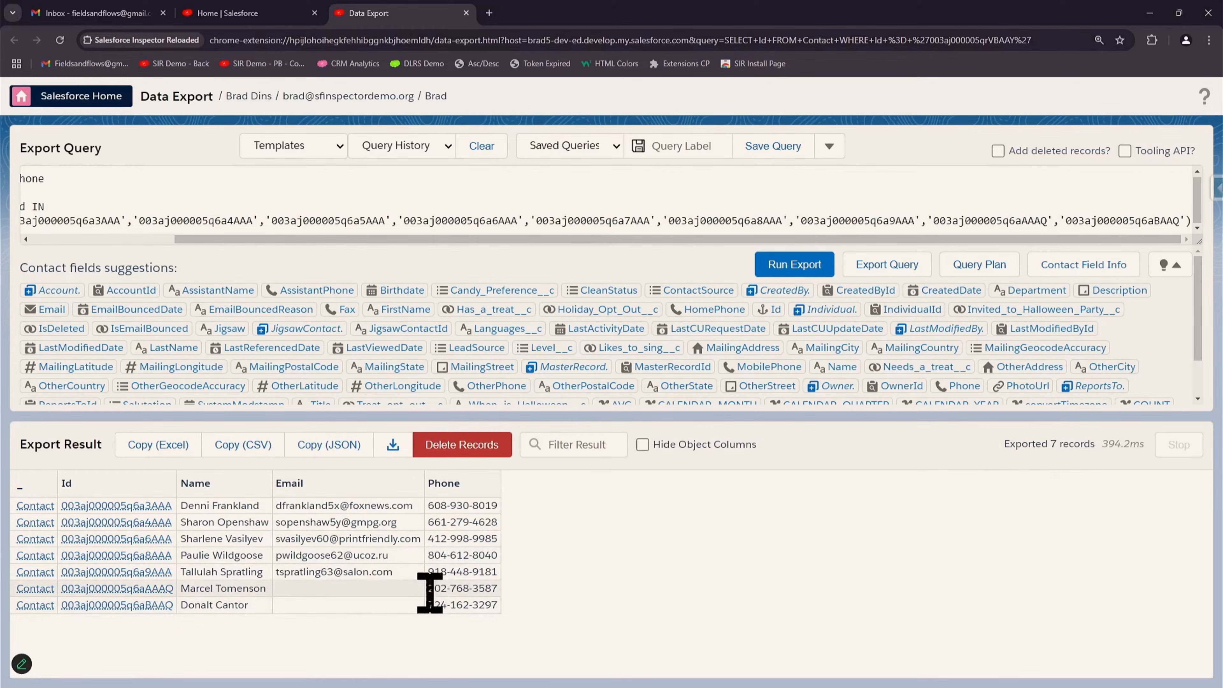
# - Remove the AND Id IN condition and its whole list of IDs from the contact query
pyautogui.click(97, 207)
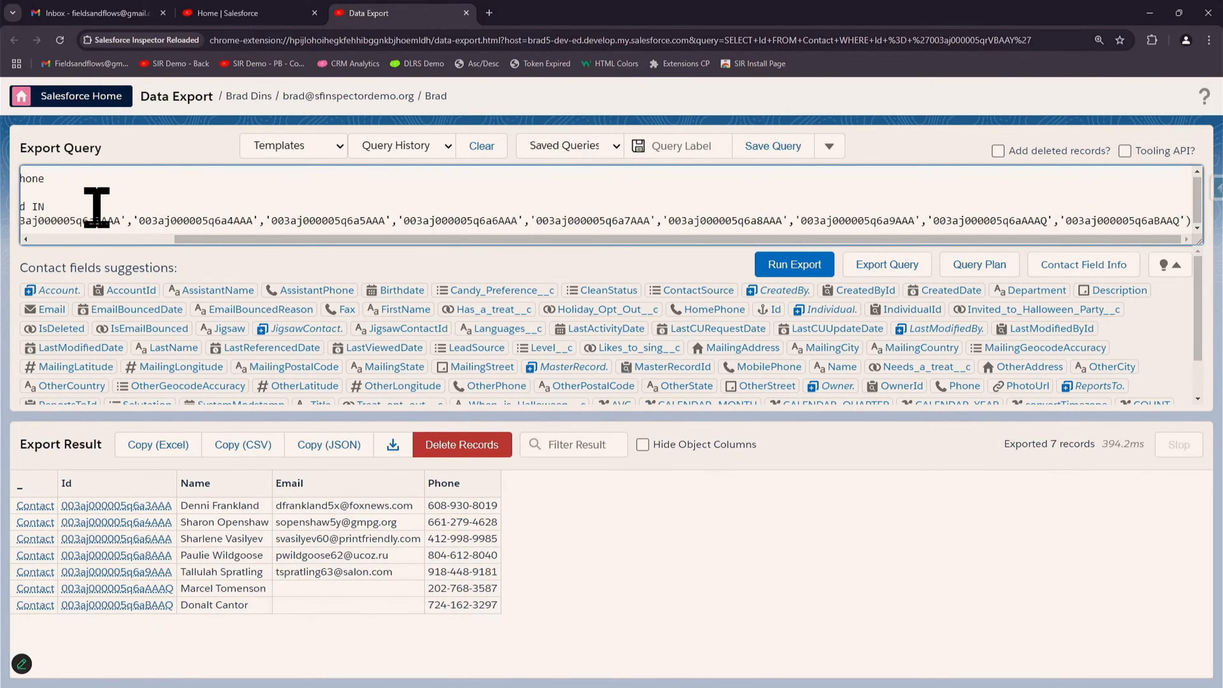
pyautogui.press('Up')
pyautogui.press('Left')
pyautogui.press('Left')
pyautogui.press('Left')
pyautogui.press('Down')
pyautogui.press('Left')
pyautogui.press('Left')
pyautogui.press('Left')
pyautogui.press('Left')
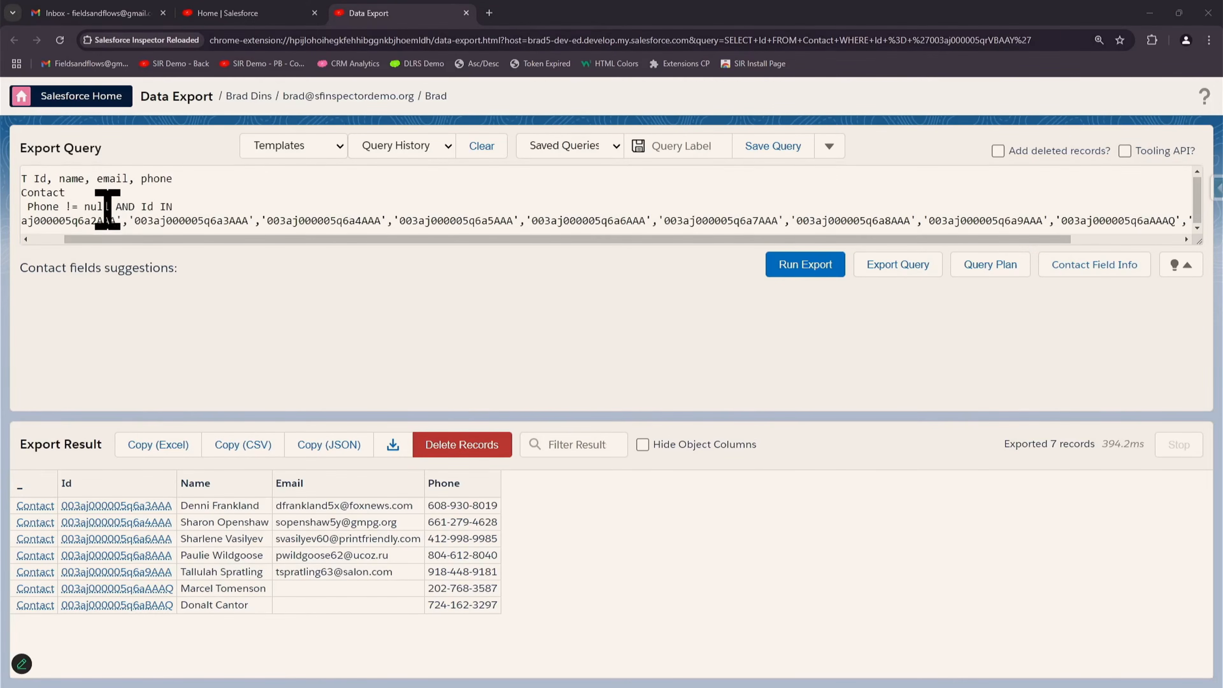
pyautogui.moveTo(107, 207); pyautogui.dragTo(341, 328)
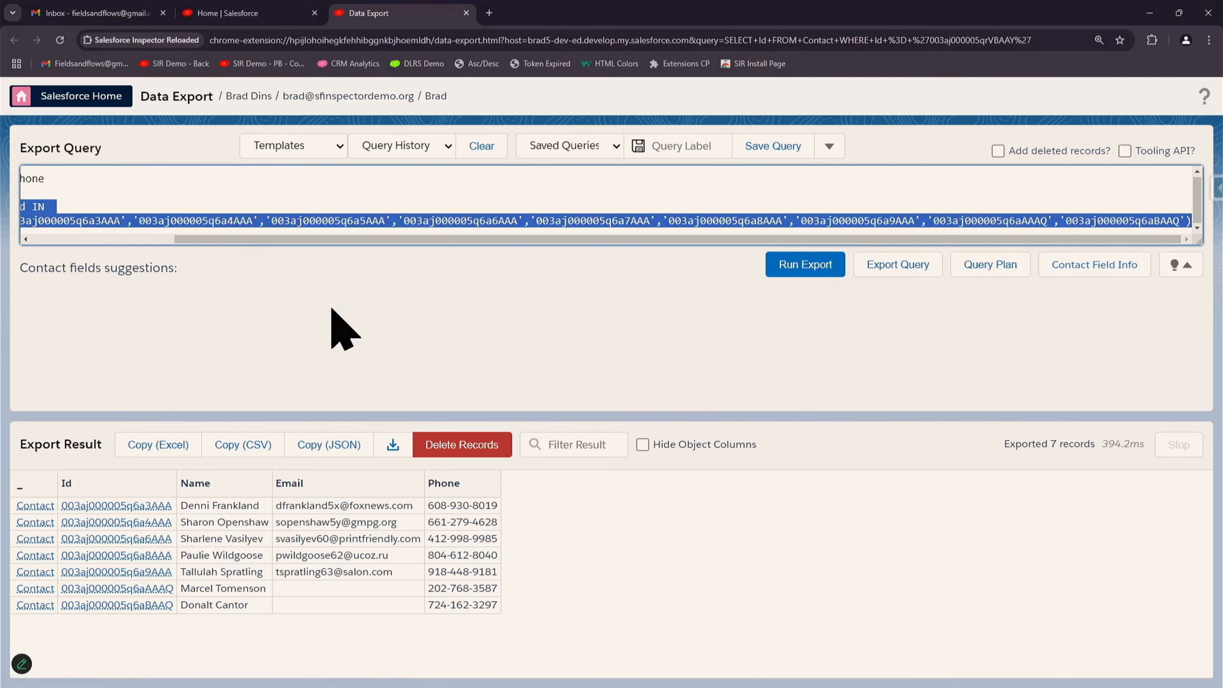
pyautogui.press('BackSpace')
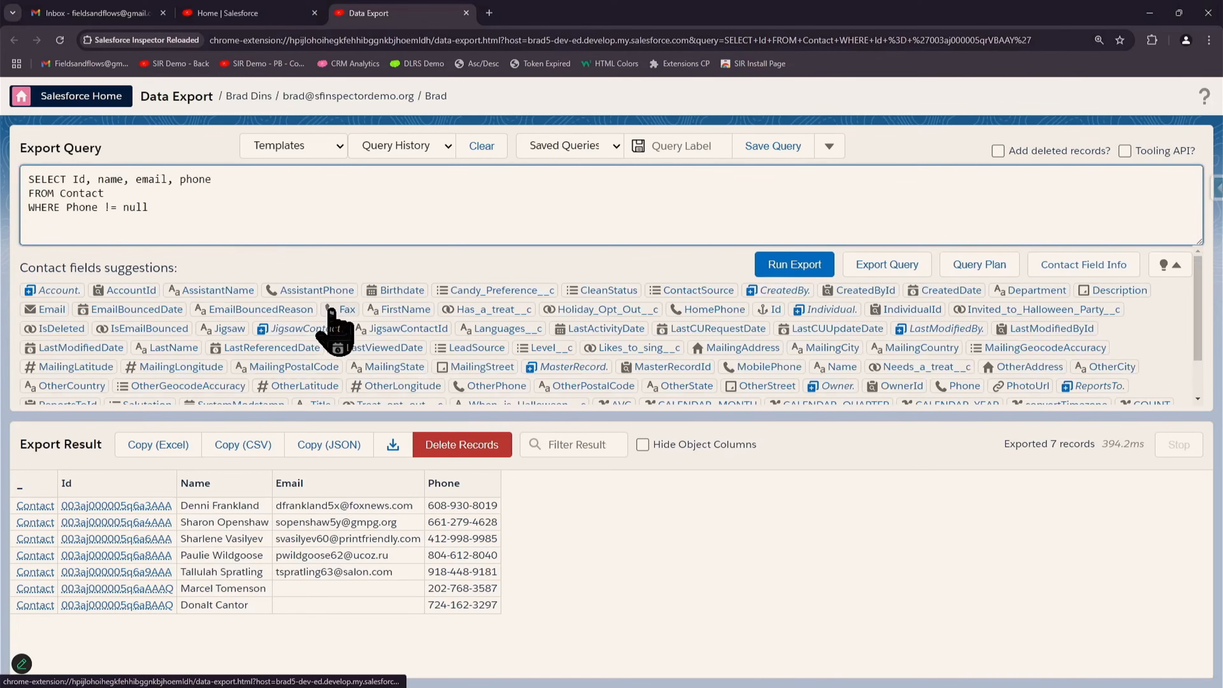
# - Add the condition AND name LIKE '%mit%' under the WHERE line, deleting the explanatory note that follows it
pyautogui.write("AND name LIKE '%mit%' (note how this will find hyphenated names and last names in the name field where ‘smit%’ would not")
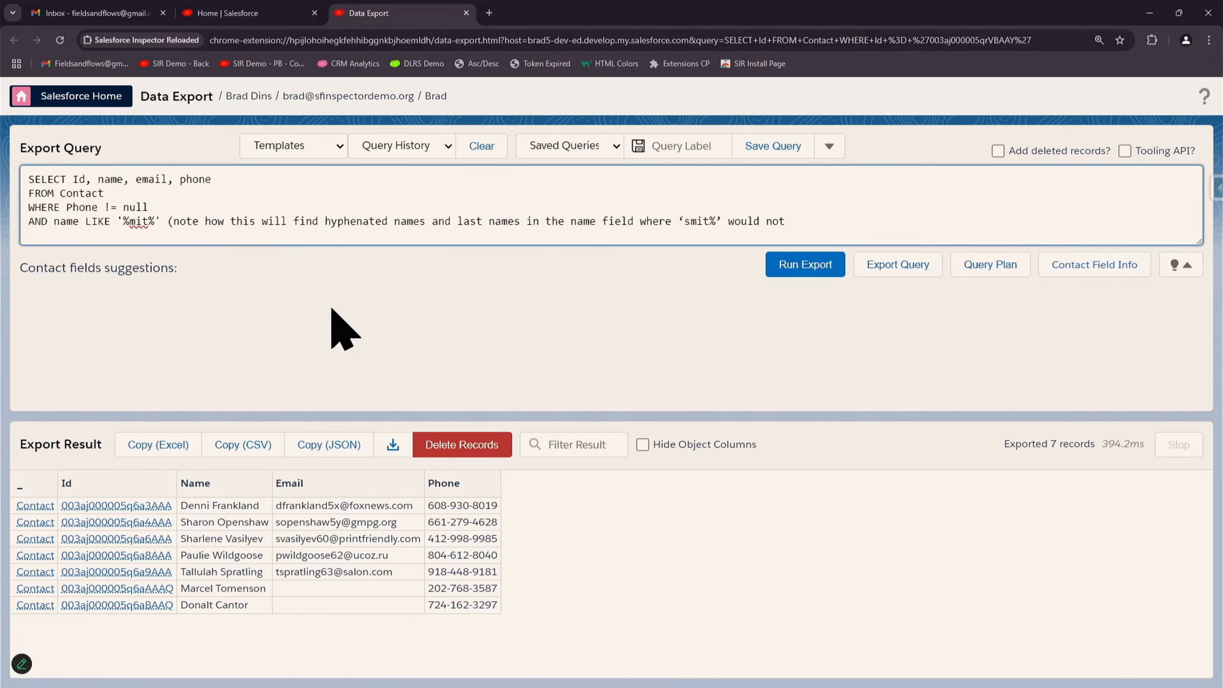
pyautogui.click(36, 217)
pyautogui.click(65, 222)
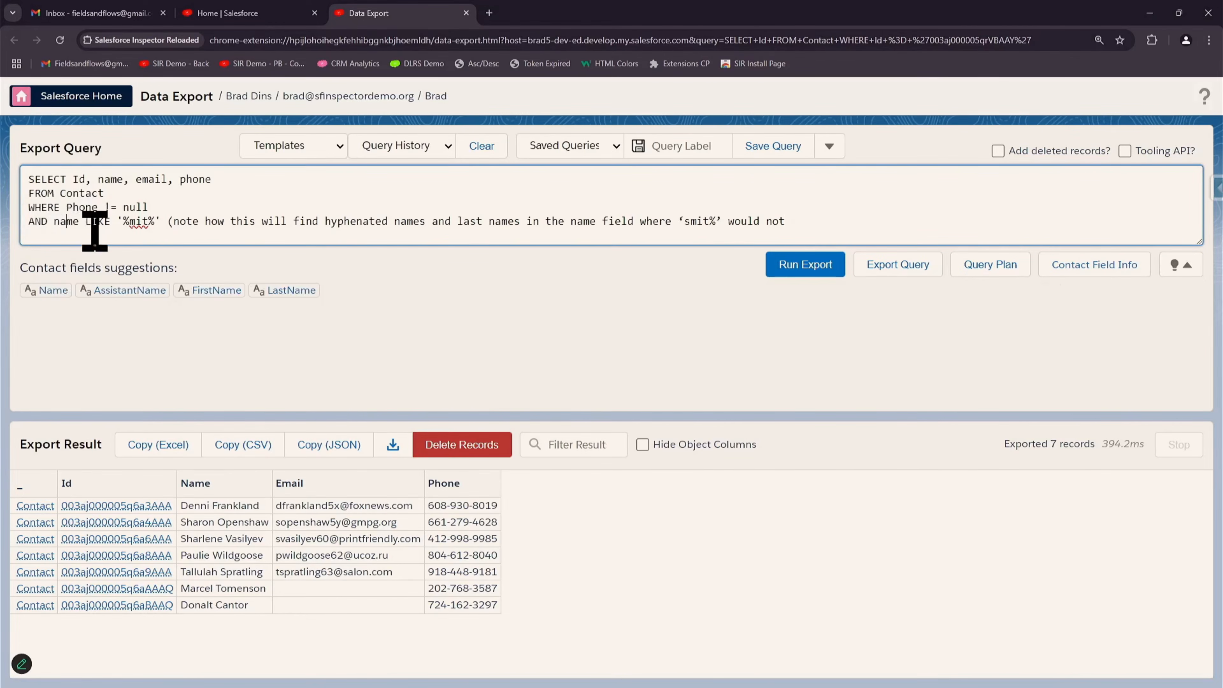
pyautogui.click(94, 222)
pyautogui.doubleClick(99, 222)
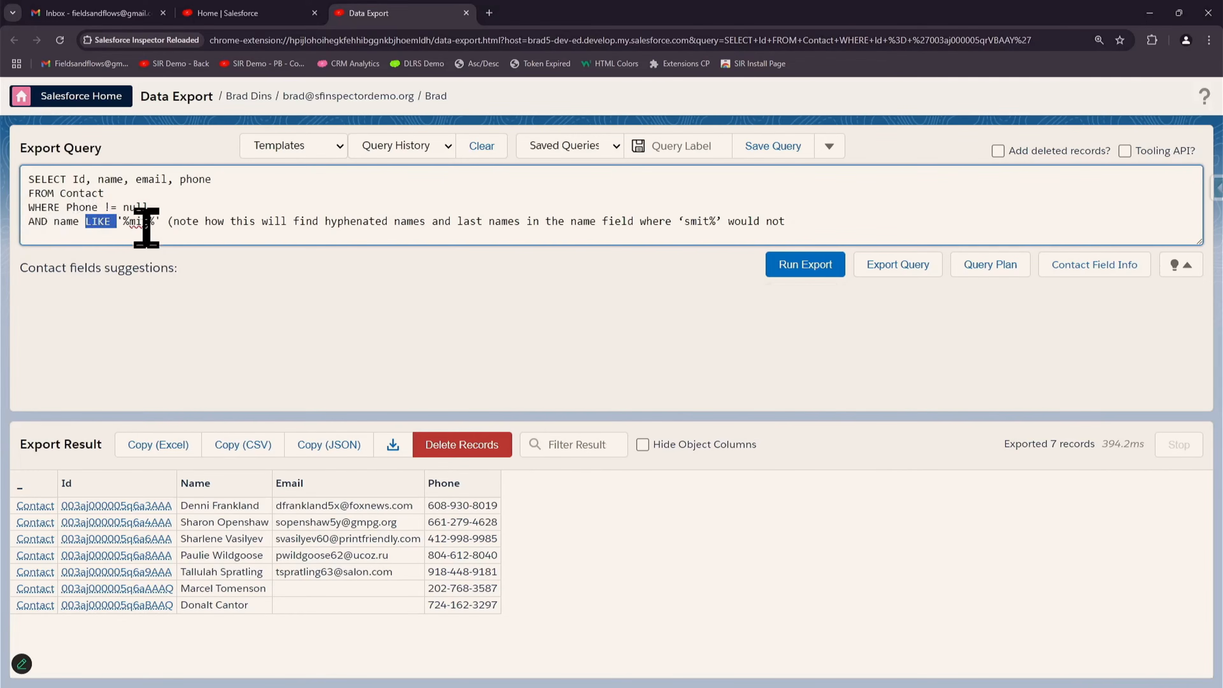
pyautogui.click(129, 223)
pyautogui.moveTo(161, 222); pyautogui.dragTo(914, 367)
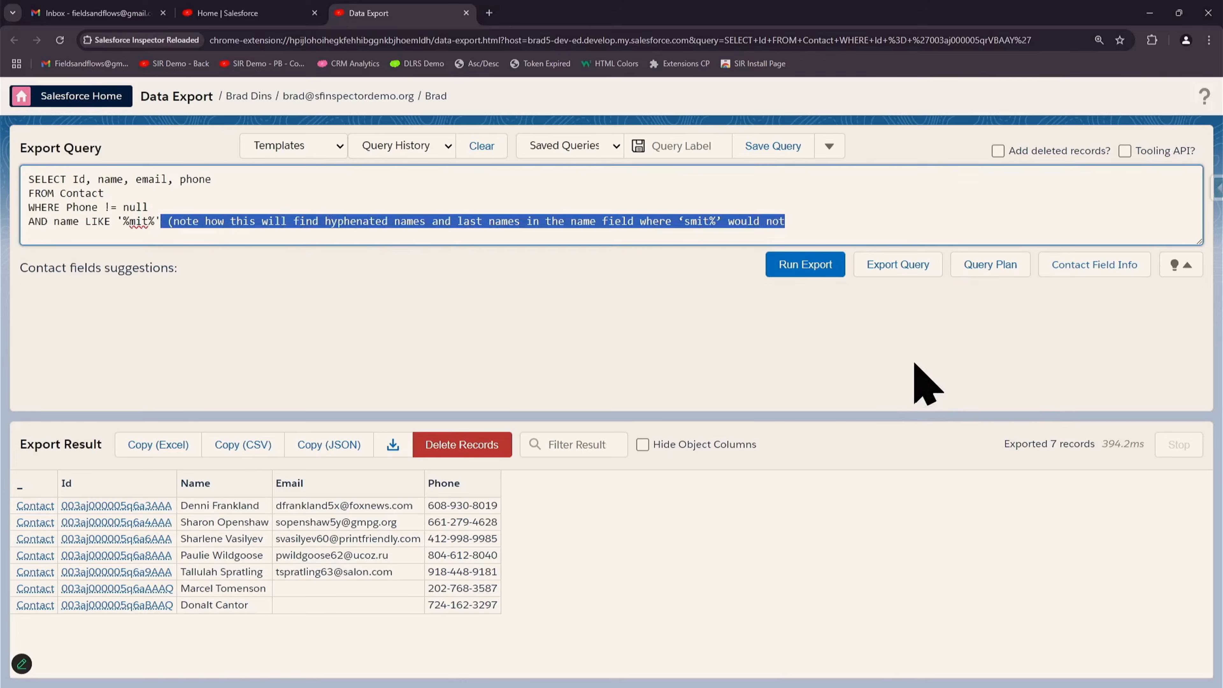
pyautogui.press('BackSpace')
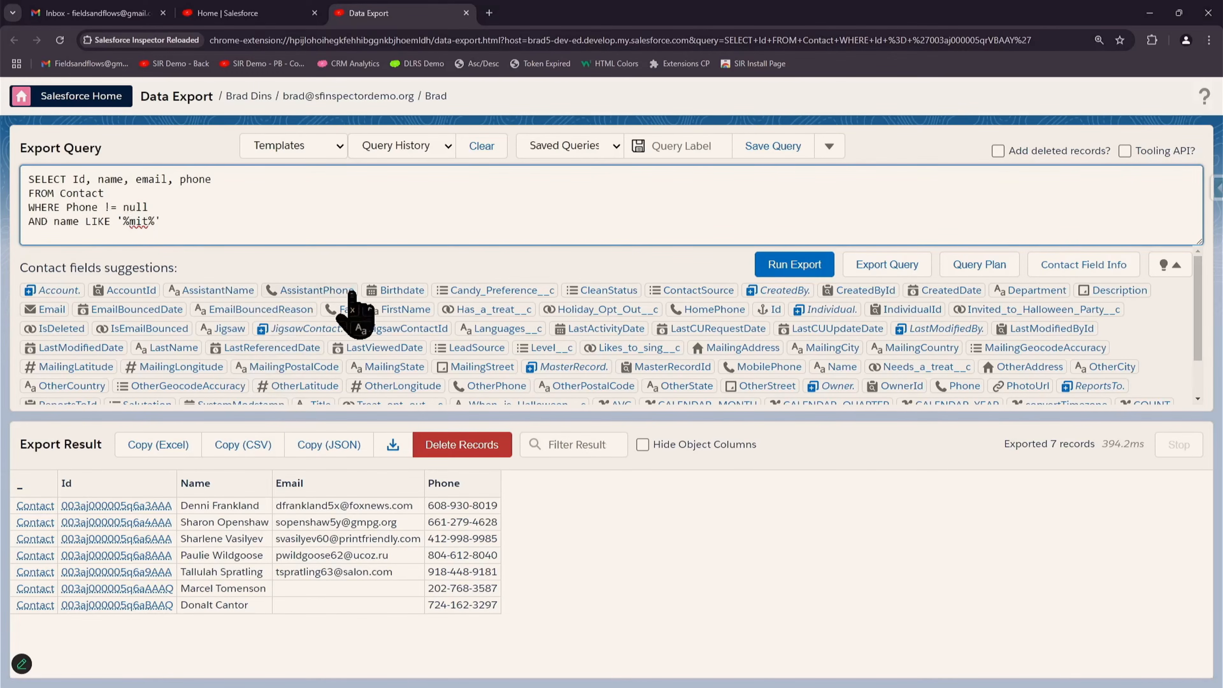
# - Run the export with the '%mit%' name filter and collapse the field suggestions to make room for the results
pyautogui.click(790, 264)
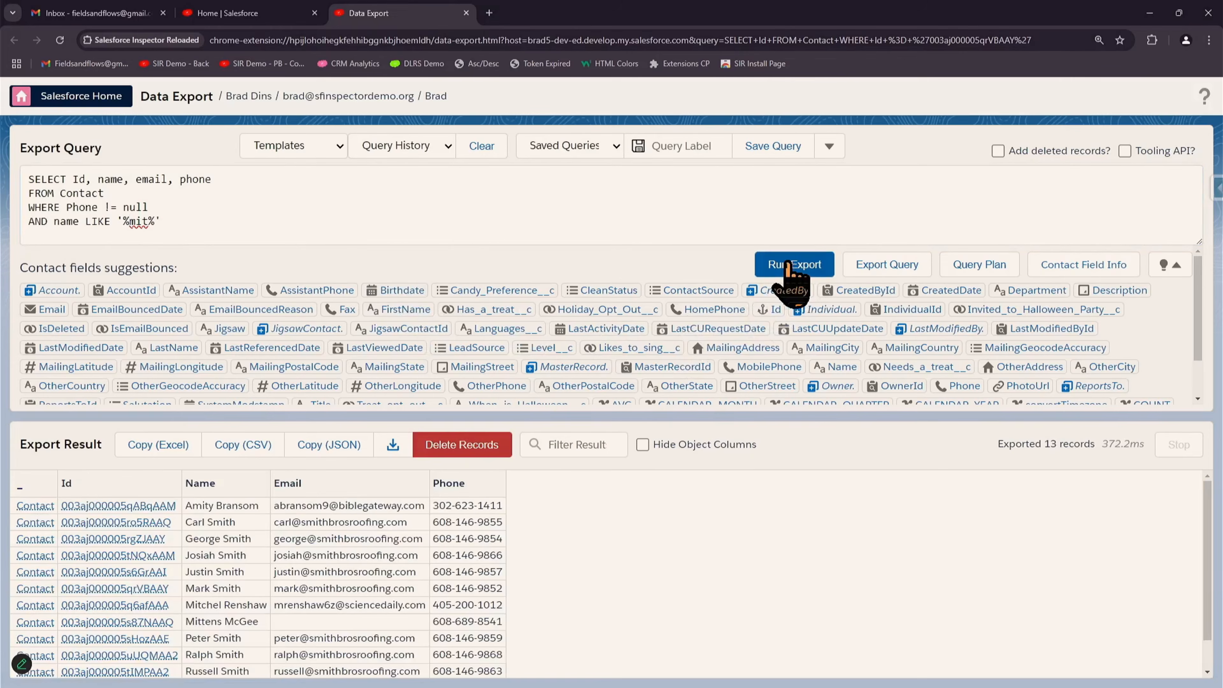
pyautogui.scroll(-2, 628, 571)
pyautogui.scroll(2, 626, 568)
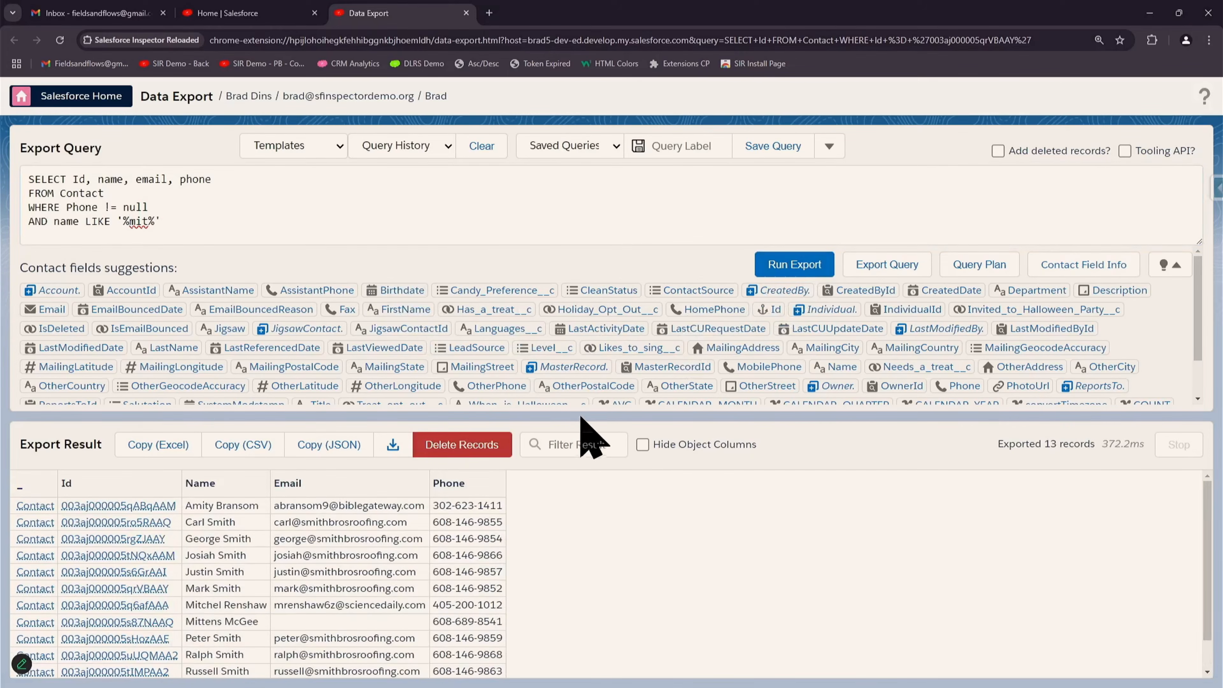
pyautogui.click(1170, 266)
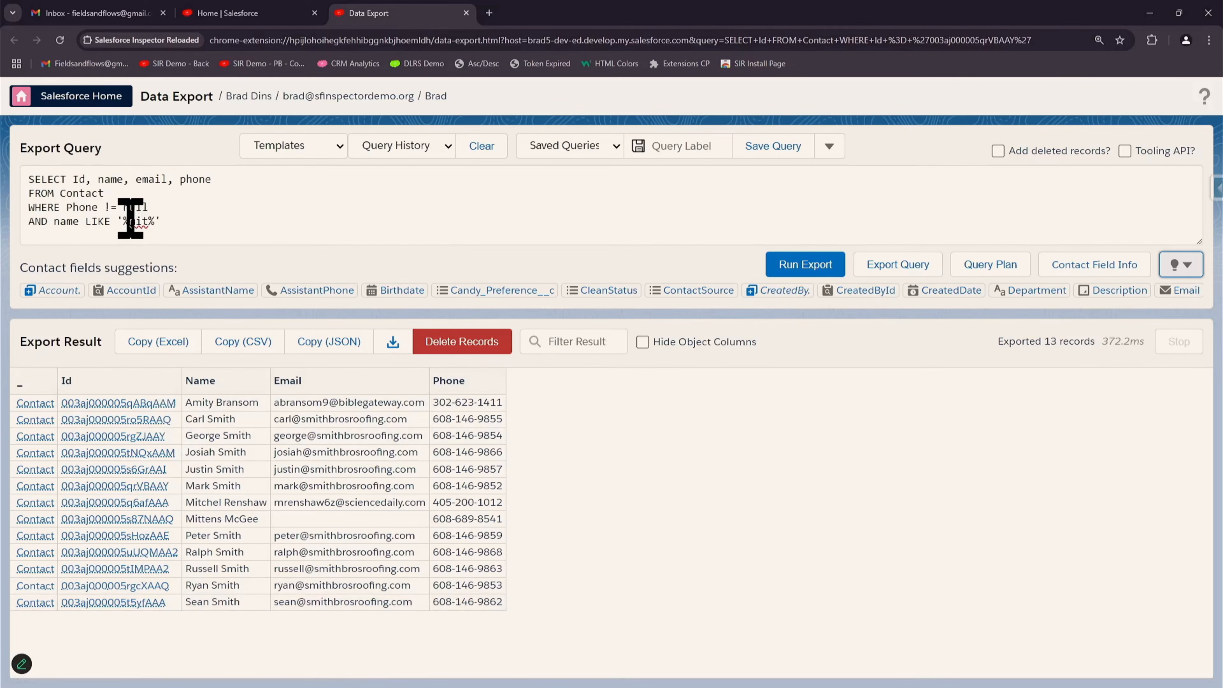
# - Change the name pattern to 'Smit%' and run the export
pyautogui.click(131, 218)
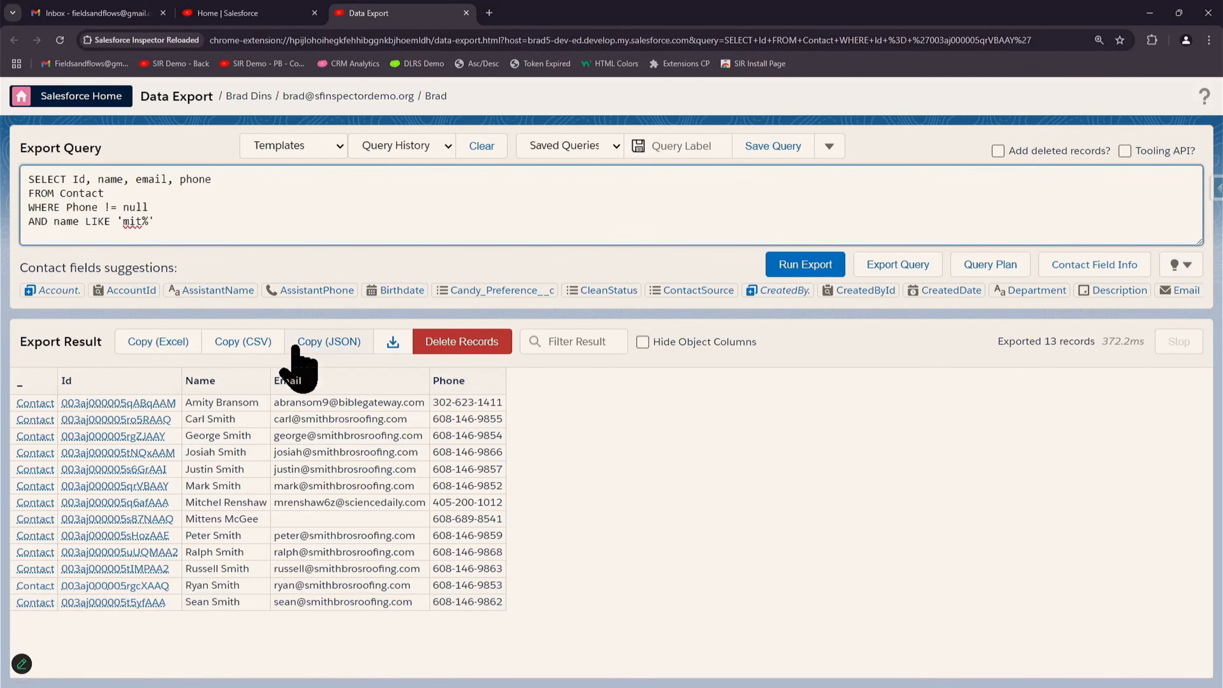
pyautogui.write('SQ')
pyautogui.press('BackSpace')
pyautogui.click(814, 269)
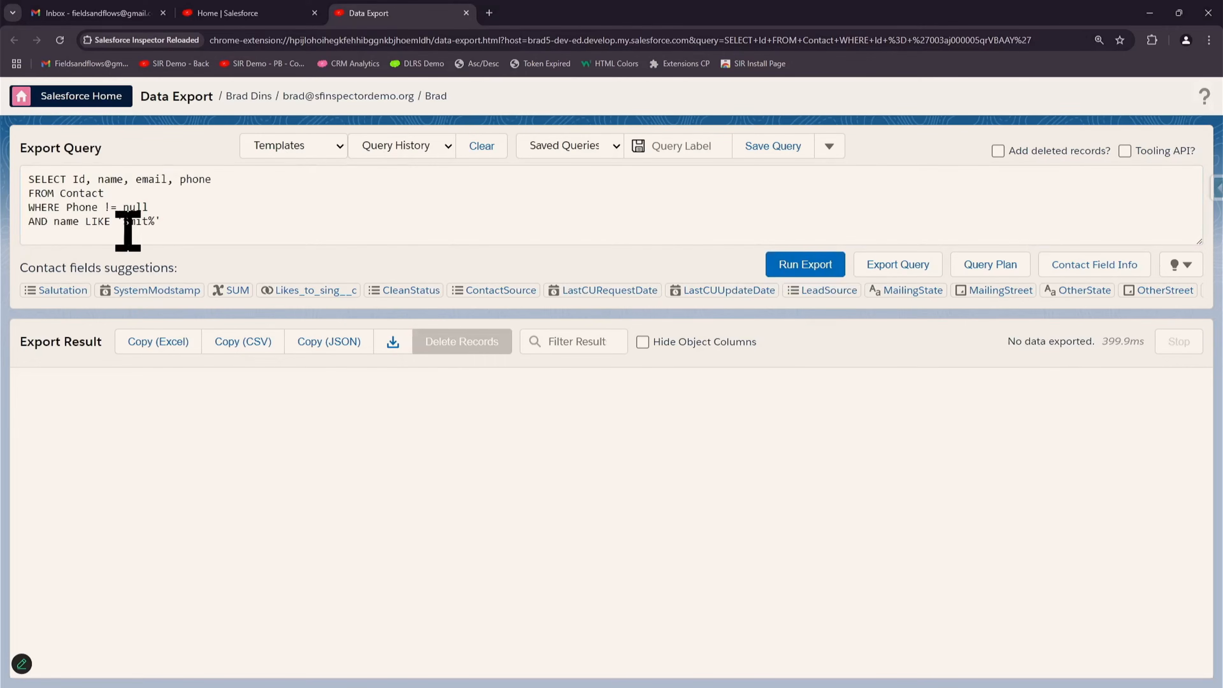
# - Set the name pattern back to '%mit%', rerun the export and highlight part of a matching last name in the results
pyautogui.click(128, 222)
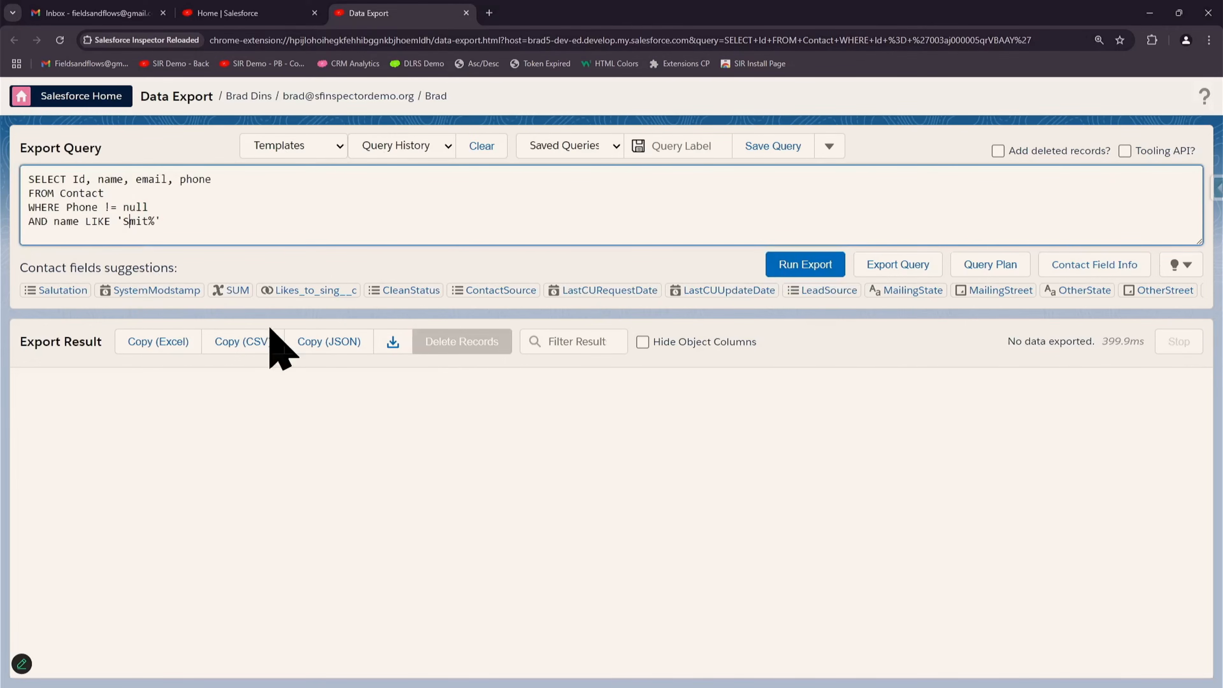
pyautogui.press('BackSpace')
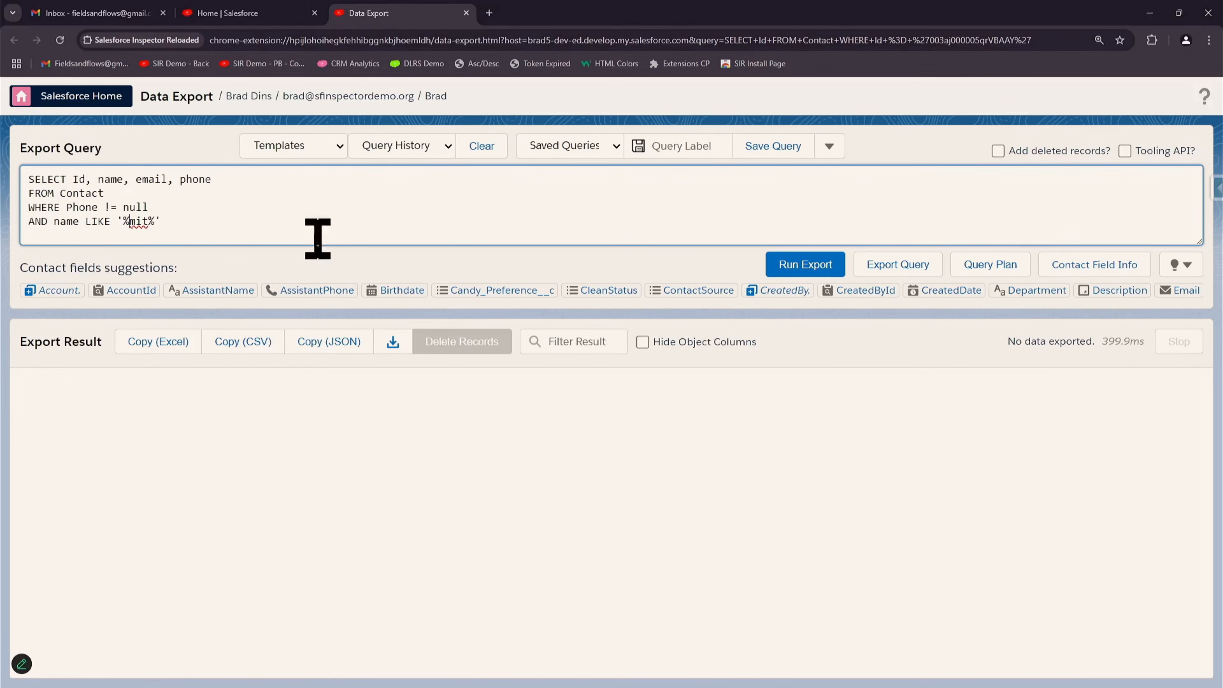
pyautogui.click(778, 270)
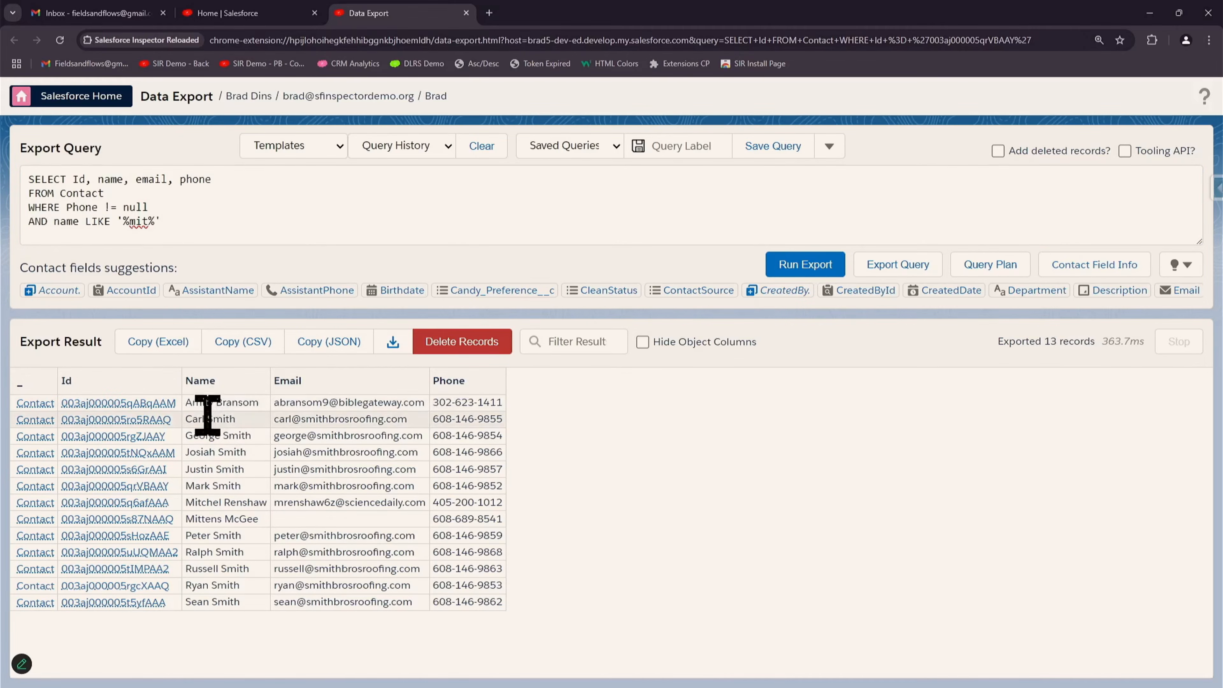
pyautogui.moveTo(207, 418); pyautogui.dragTo(222, 418)
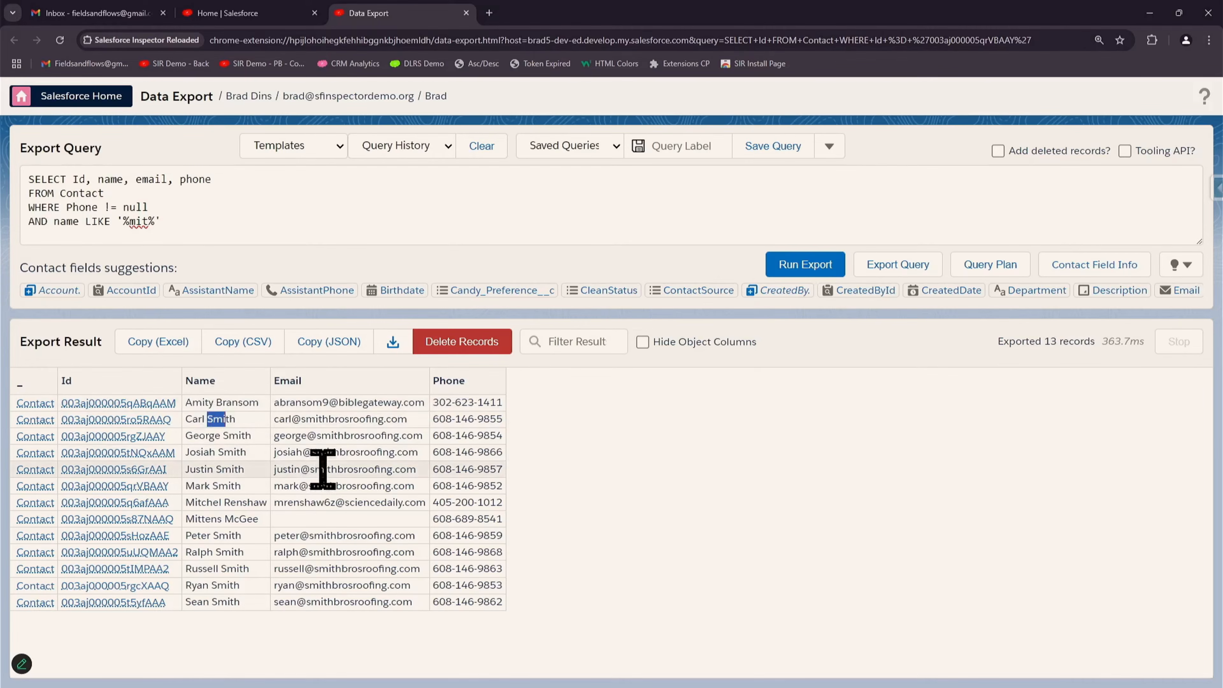
# - Replace the name field with lastname in the query's SELECT line
pyautogui.click(126, 223)
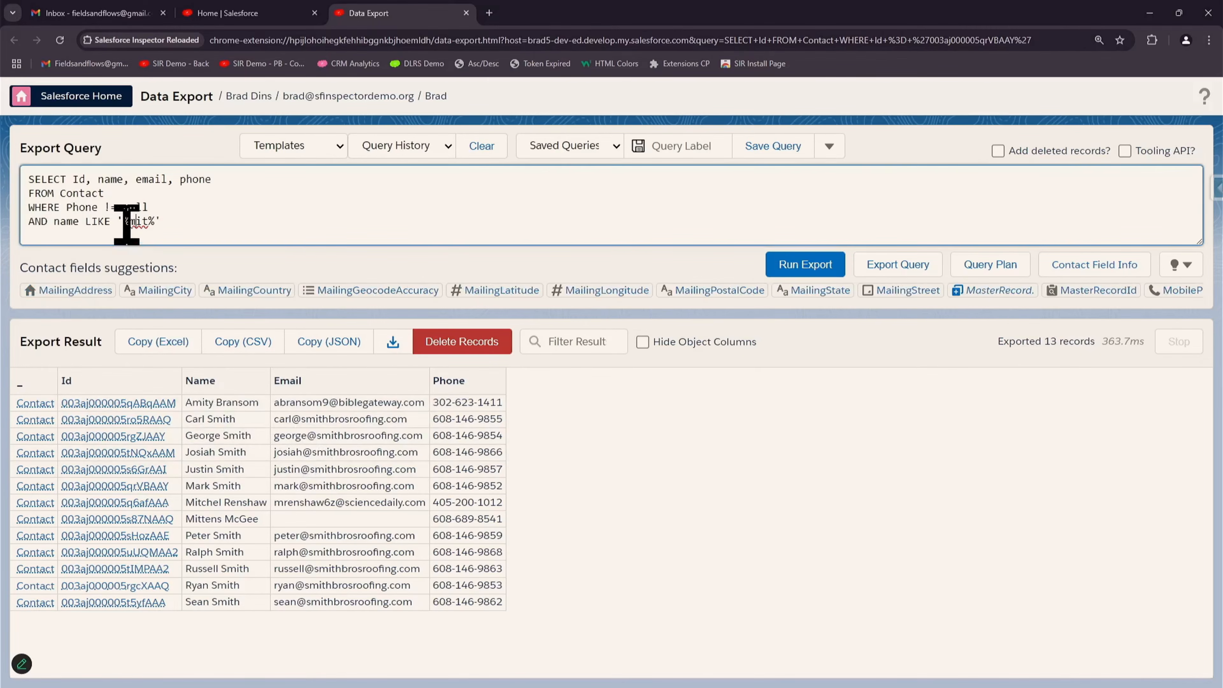
pyautogui.click(128, 224)
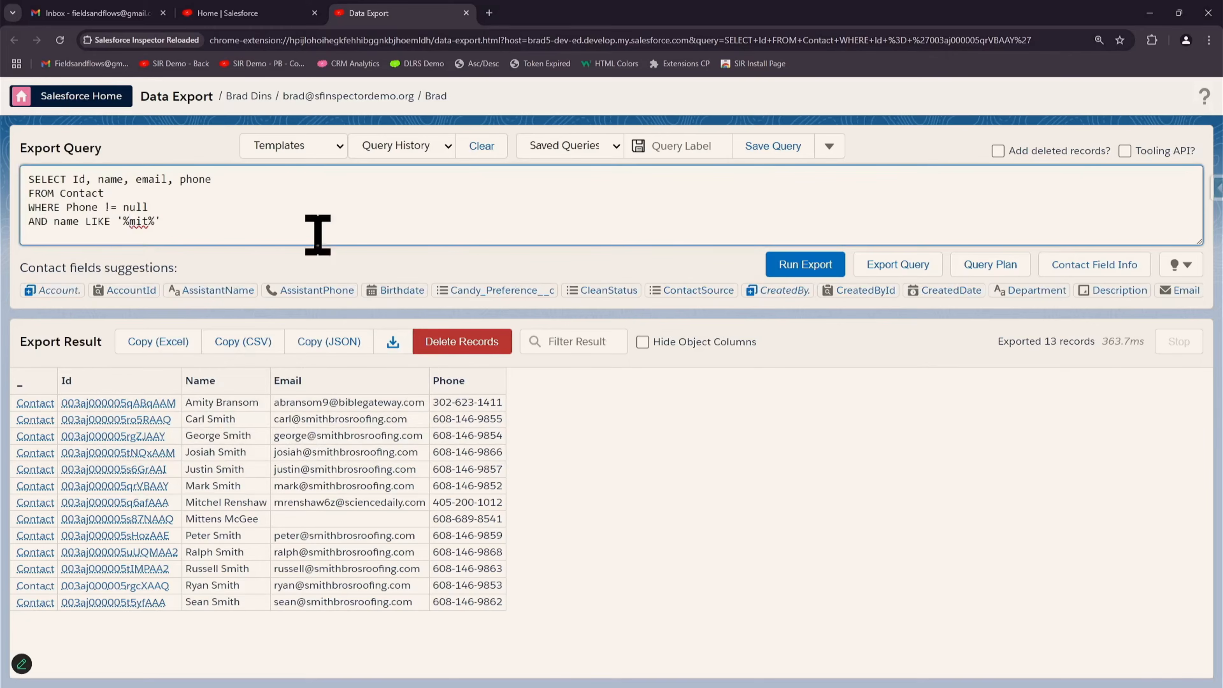
pyautogui.doubleClick(110, 180)
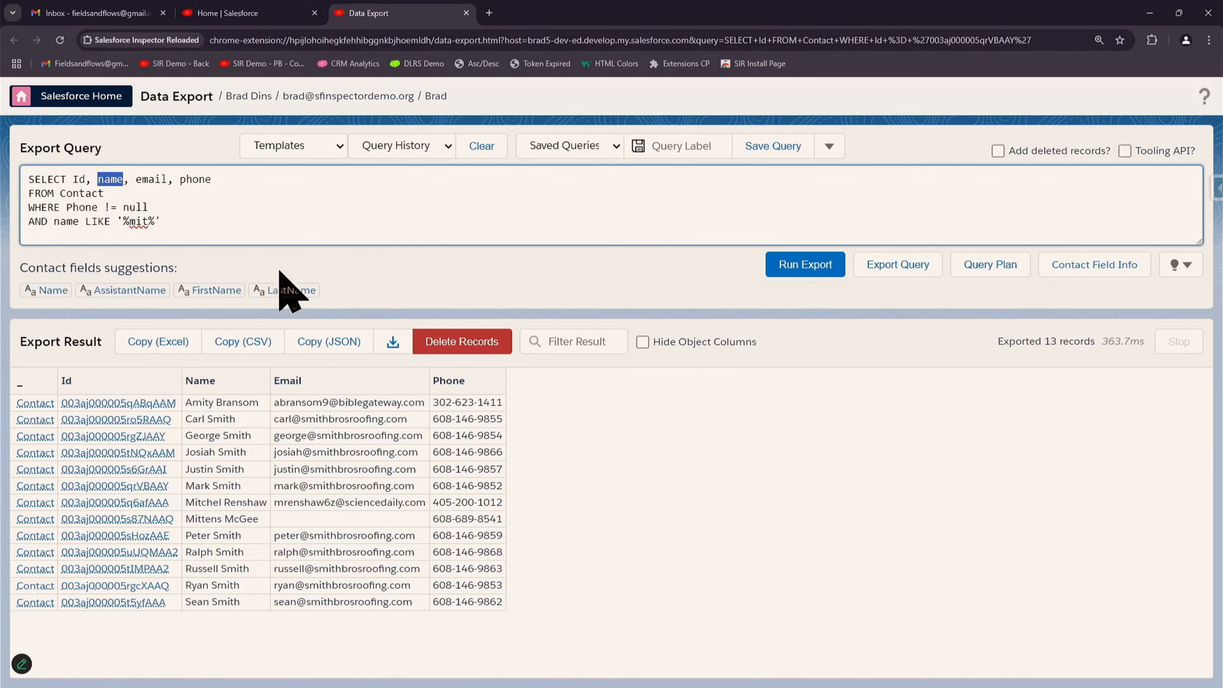
pyautogui.write('last na')
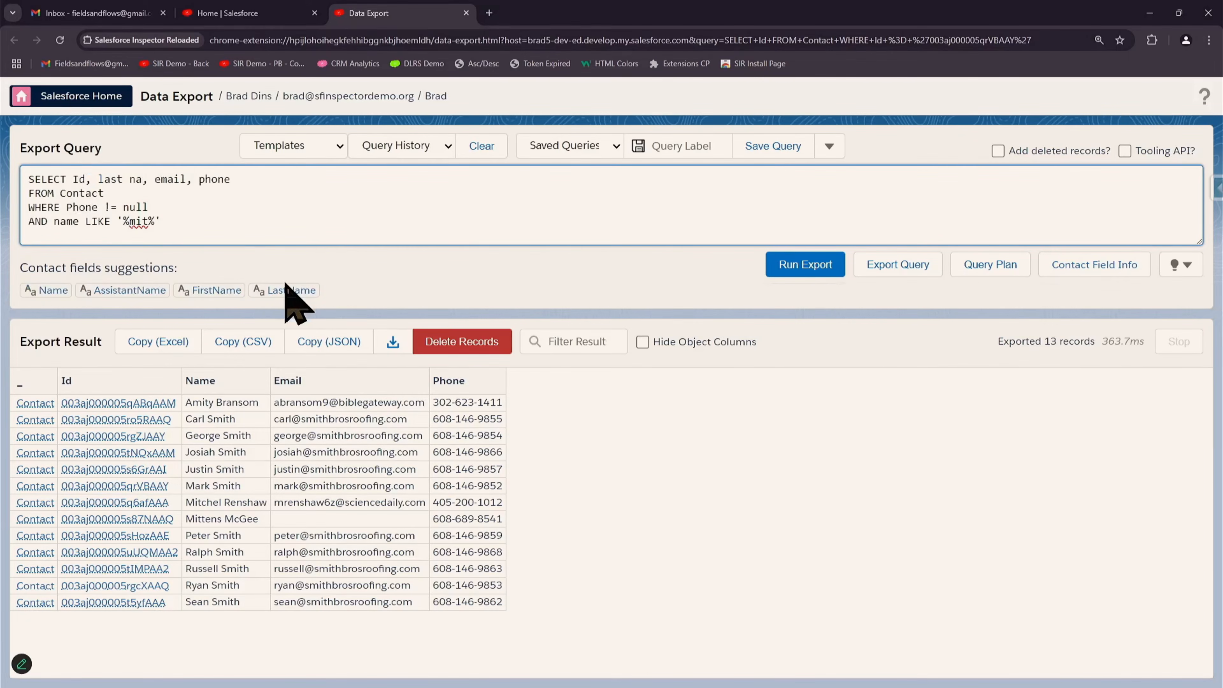
pyautogui.press('BackSpace')
pyautogui.press('BackSpace')
pyautogui.press('BackSpace')
pyautogui.write('name')
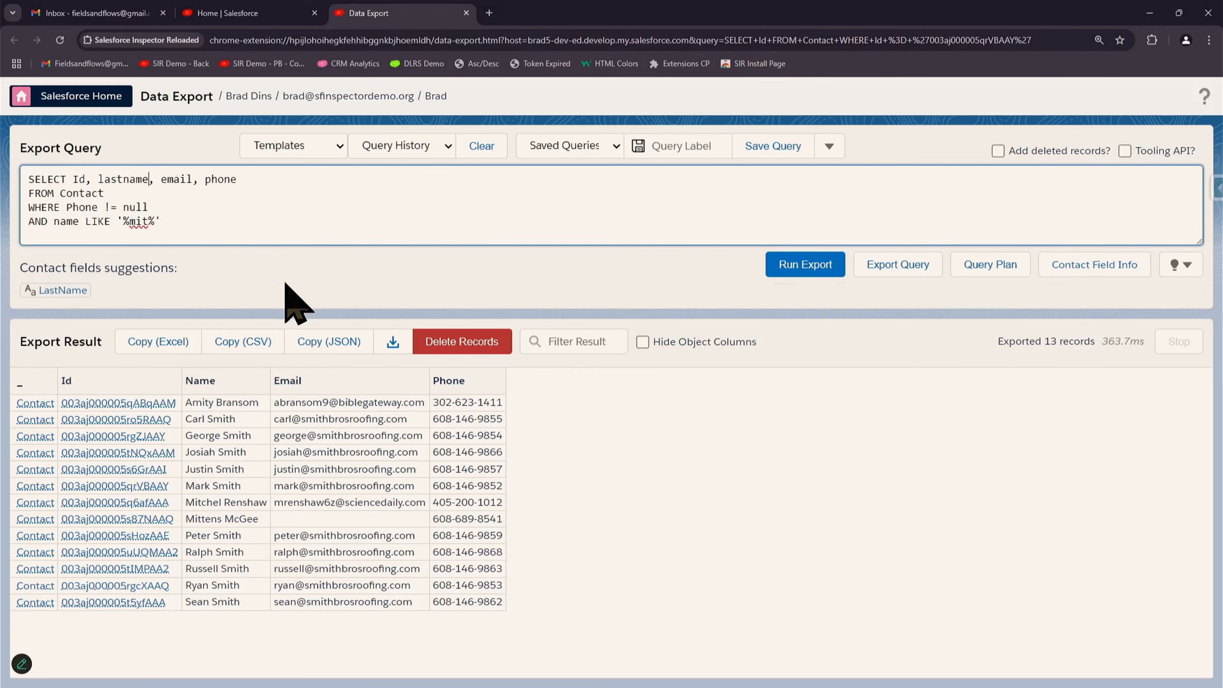
# - Change the last condition to lastname LIKE 'Smit%' and run the export
pyautogui.doubleClick(67, 221)
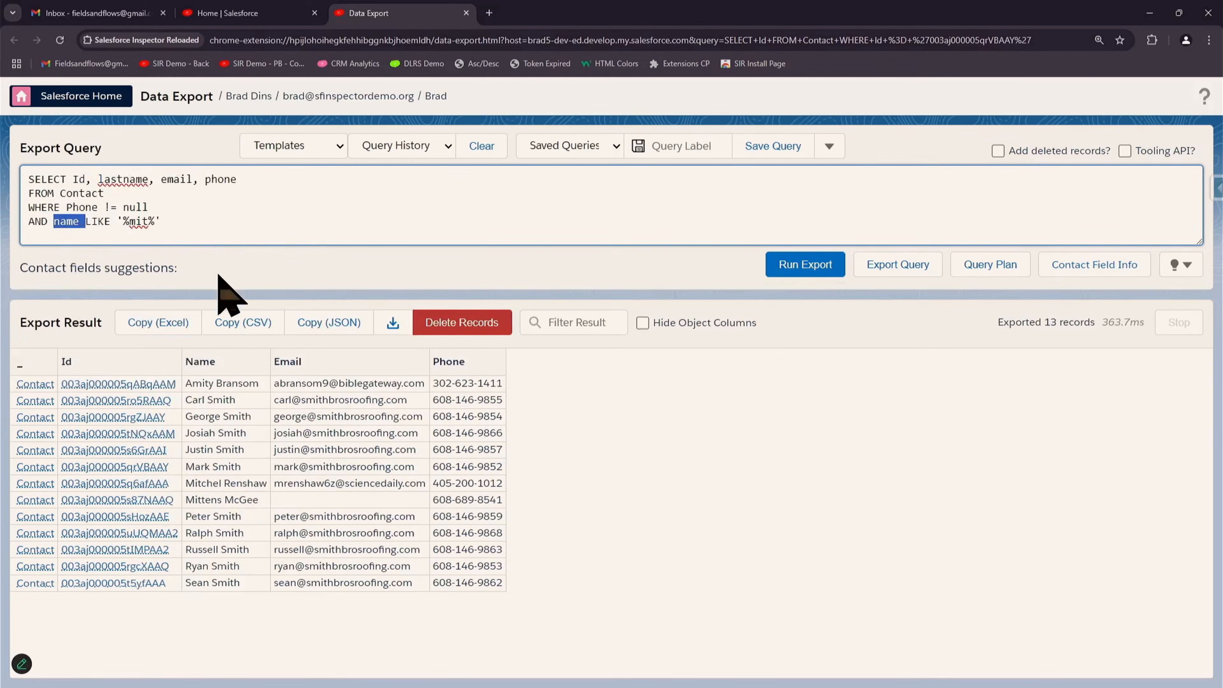
pyautogui.write('lame')
pyautogui.press('BackSpace')
pyautogui.press('BackSpace')
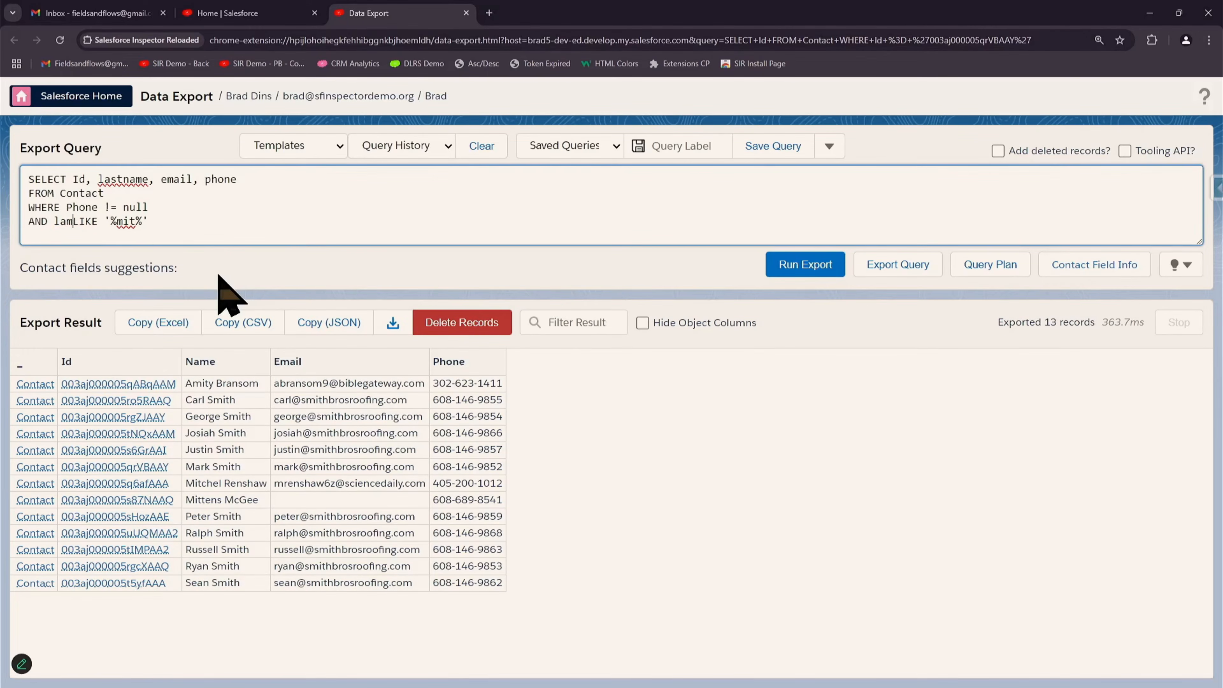
pyautogui.write("stname LIKE '")
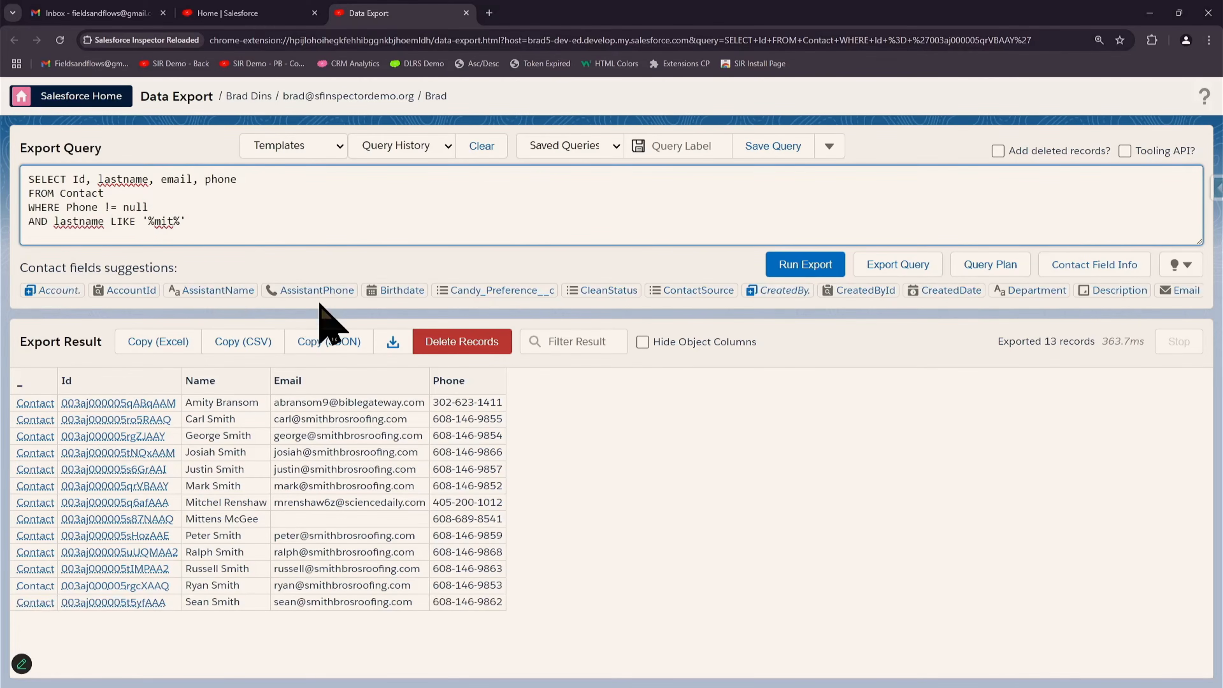
pyautogui.write('S')
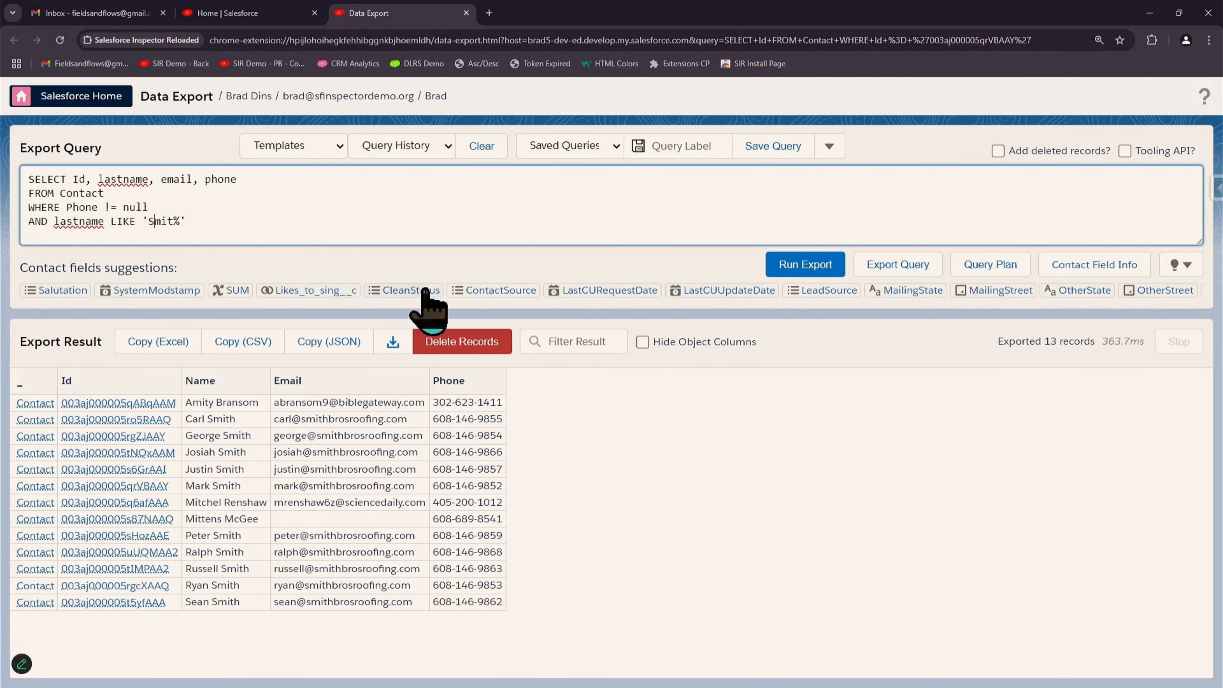
pyautogui.click(799, 266)
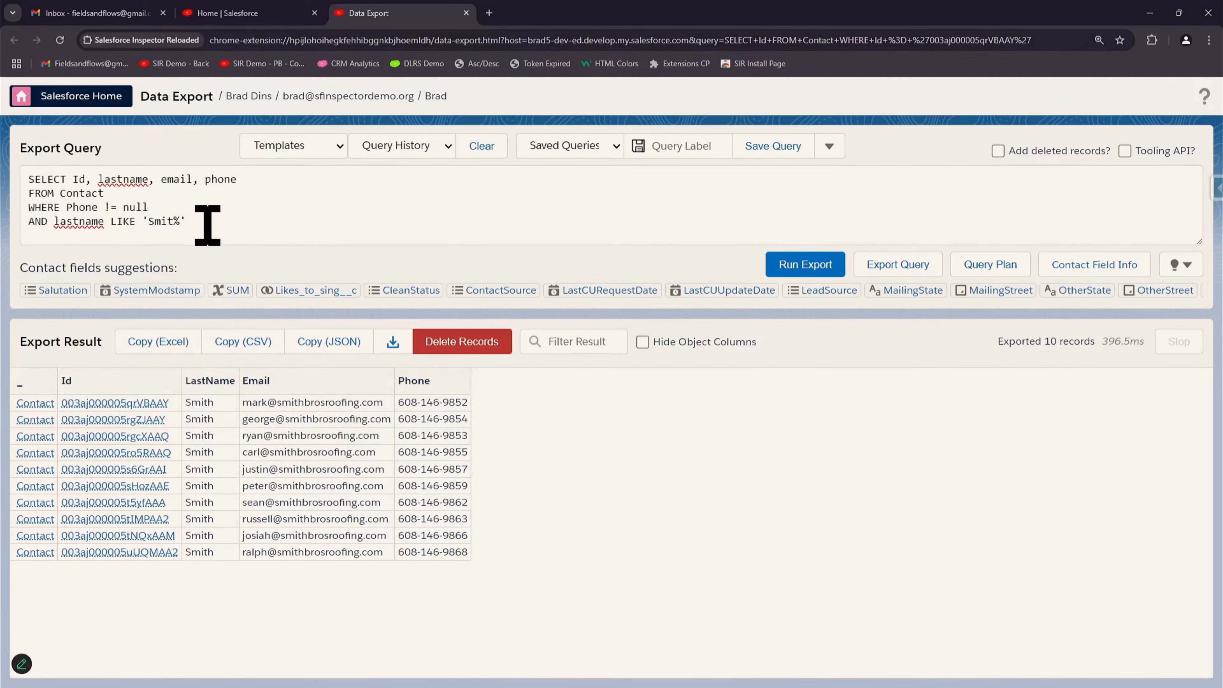
# - Replace the LIKE condition line with Order by name and run the export
pyautogui.moveTo(208, 222); pyautogui.dragTo(19, 219)
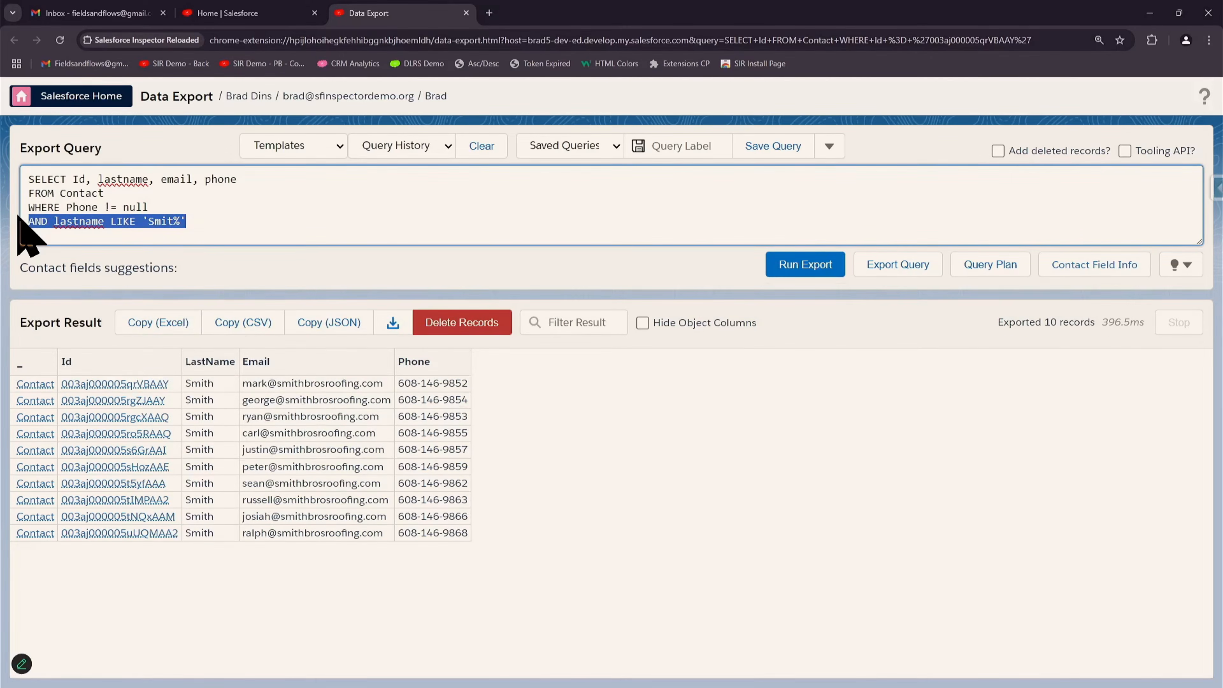
pyautogui.press('BackSpace')
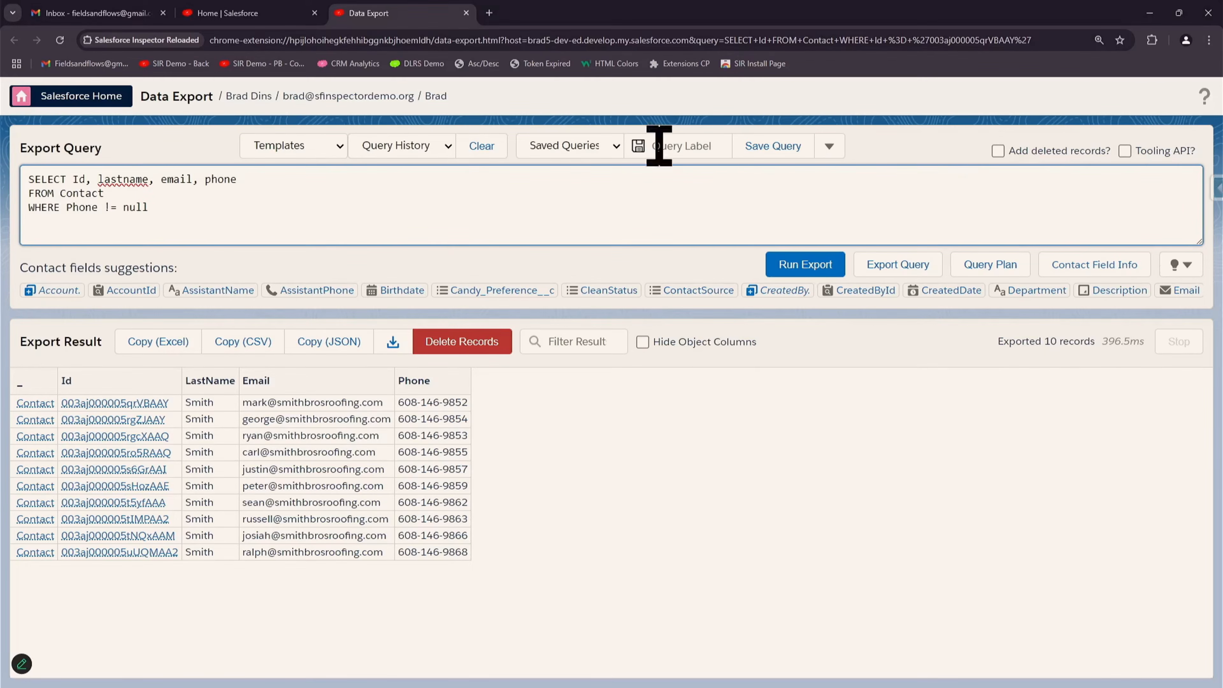
pyautogui.write('Orde')
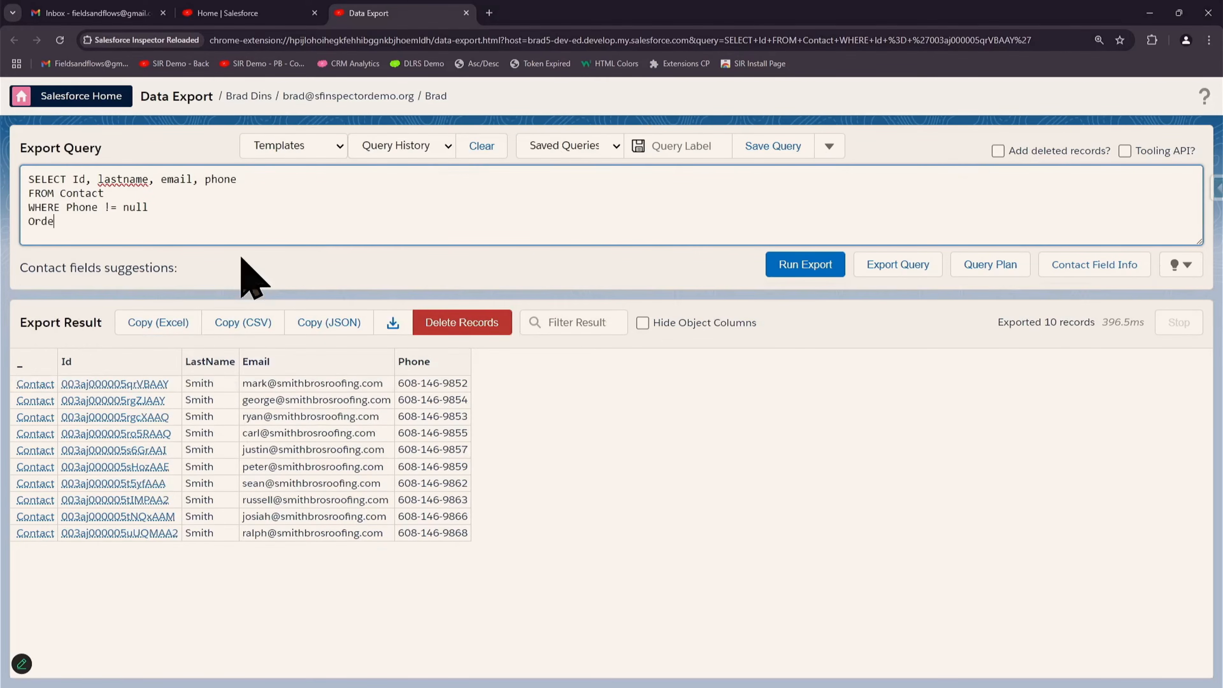
pyautogui.write('r by name')
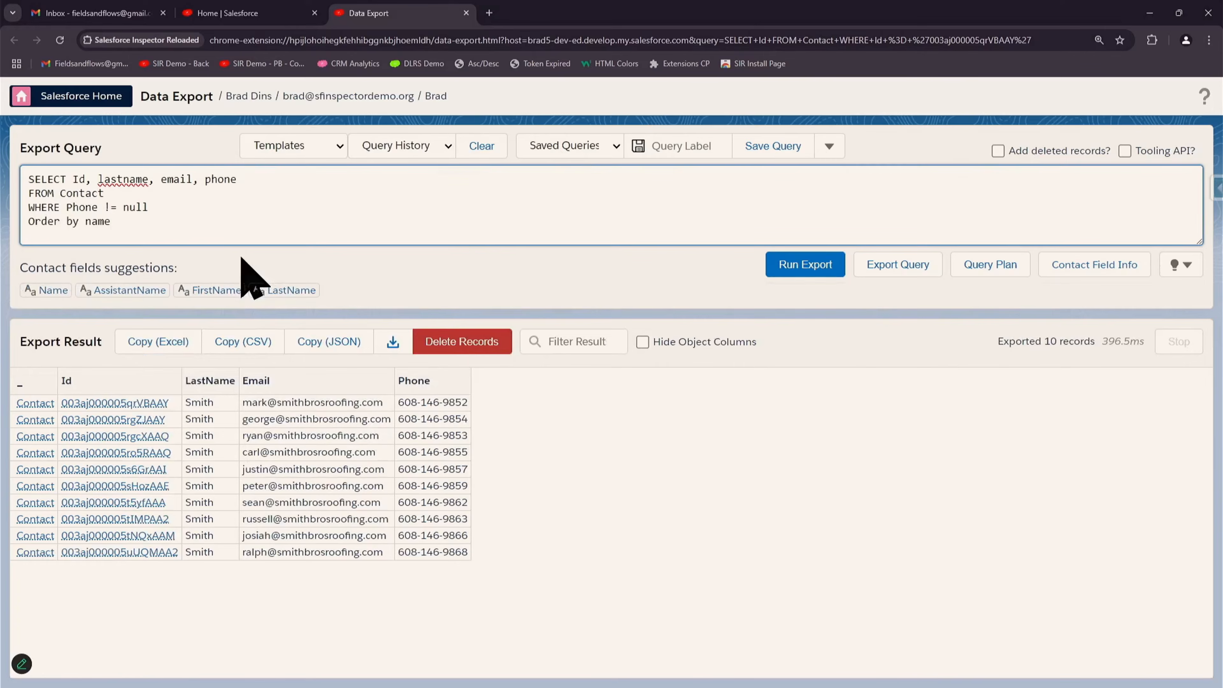
pyautogui.click(814, 274)
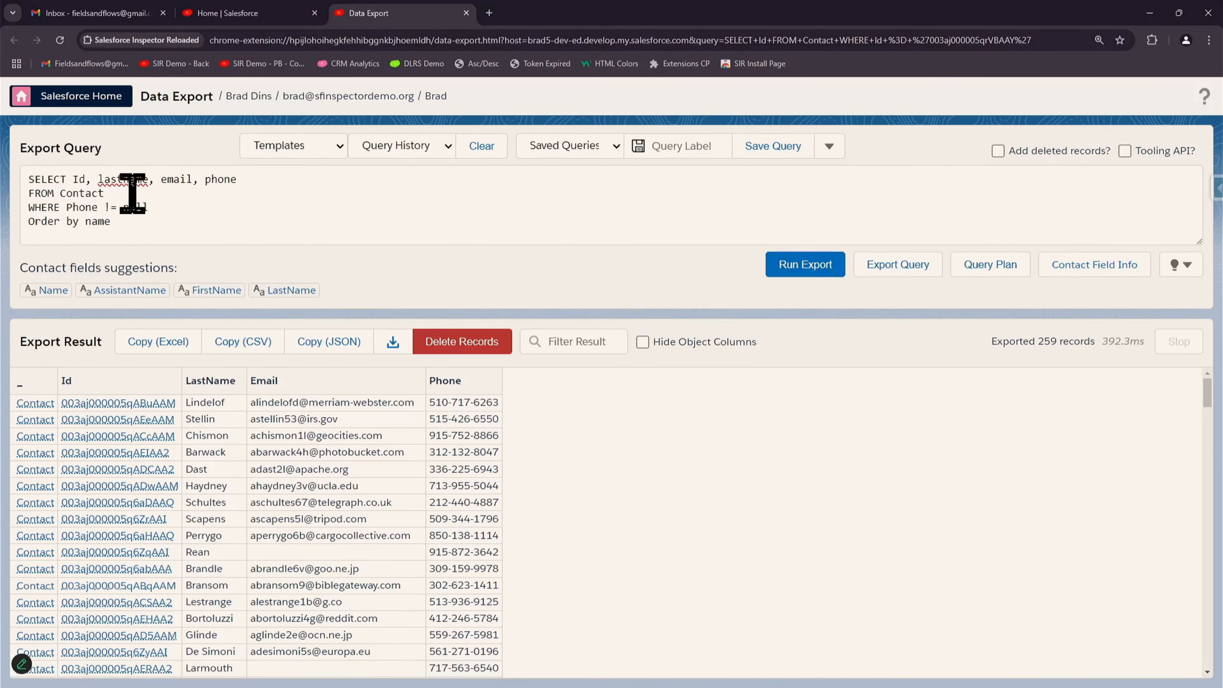
# - Change lastname back to name in the query's SELECT line
pyautogui.click(140, 222)
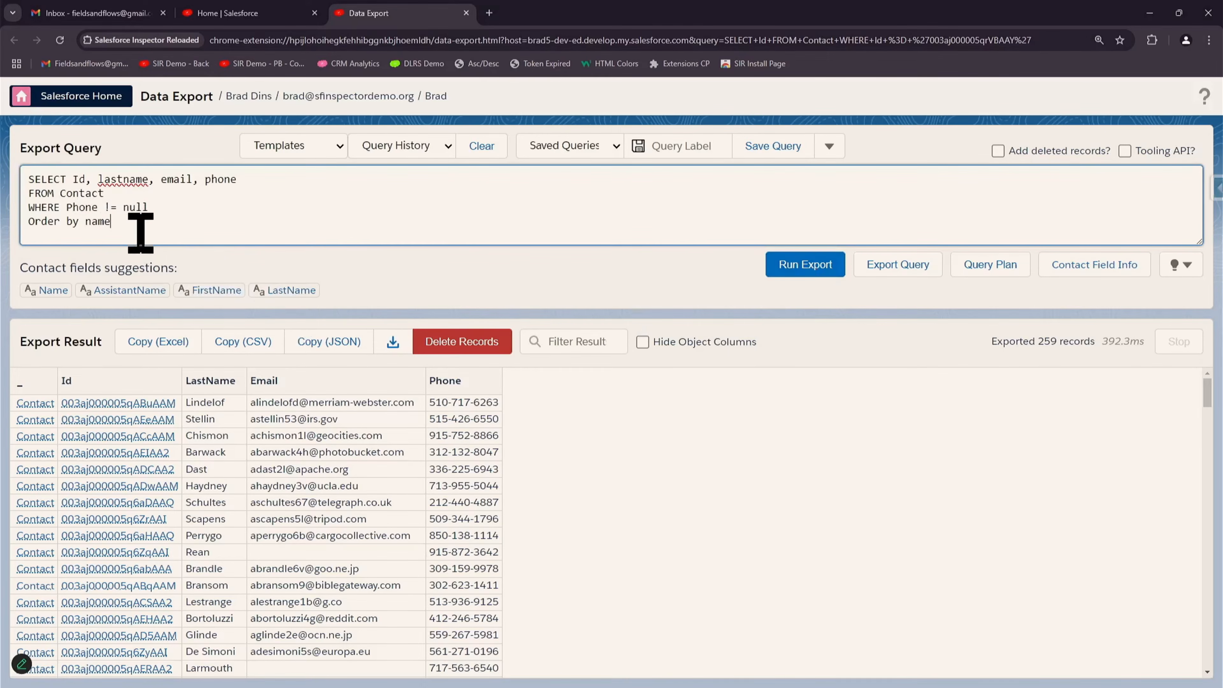
pyautogui.click(124, 179)
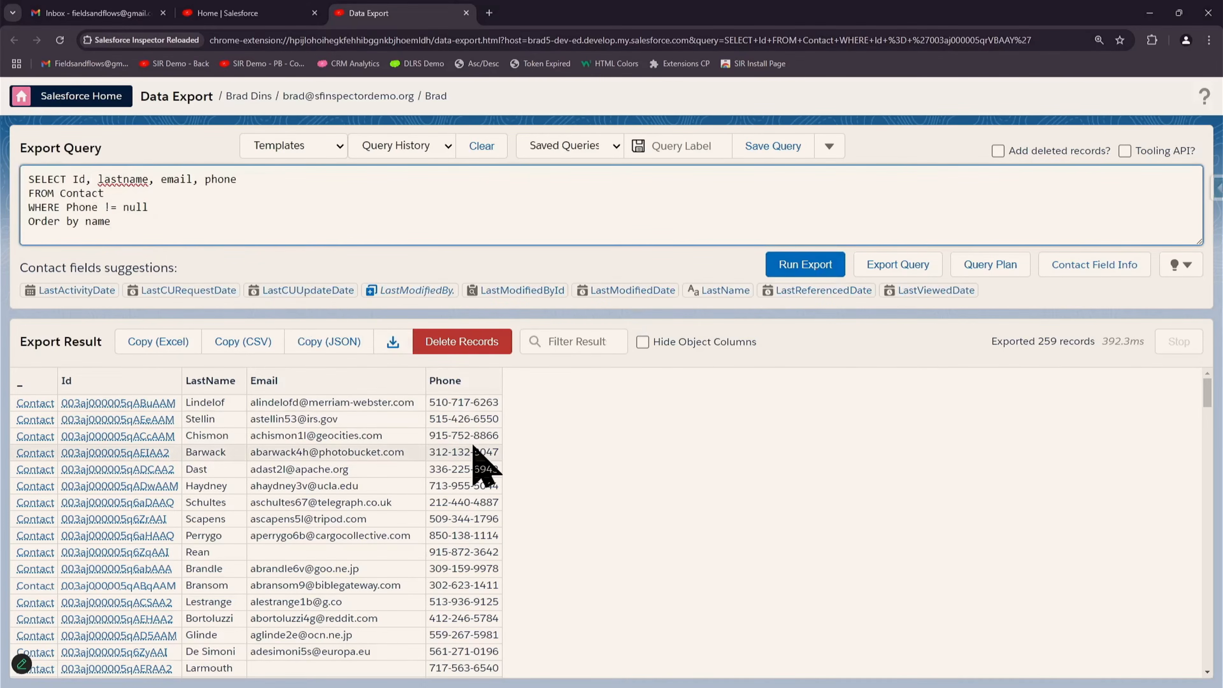
pyautogui.press('BackSpace')
pyautogui.press('BackSpace')
pyautogui.press('BackSpace')
pyautogui.press('BackSpace')
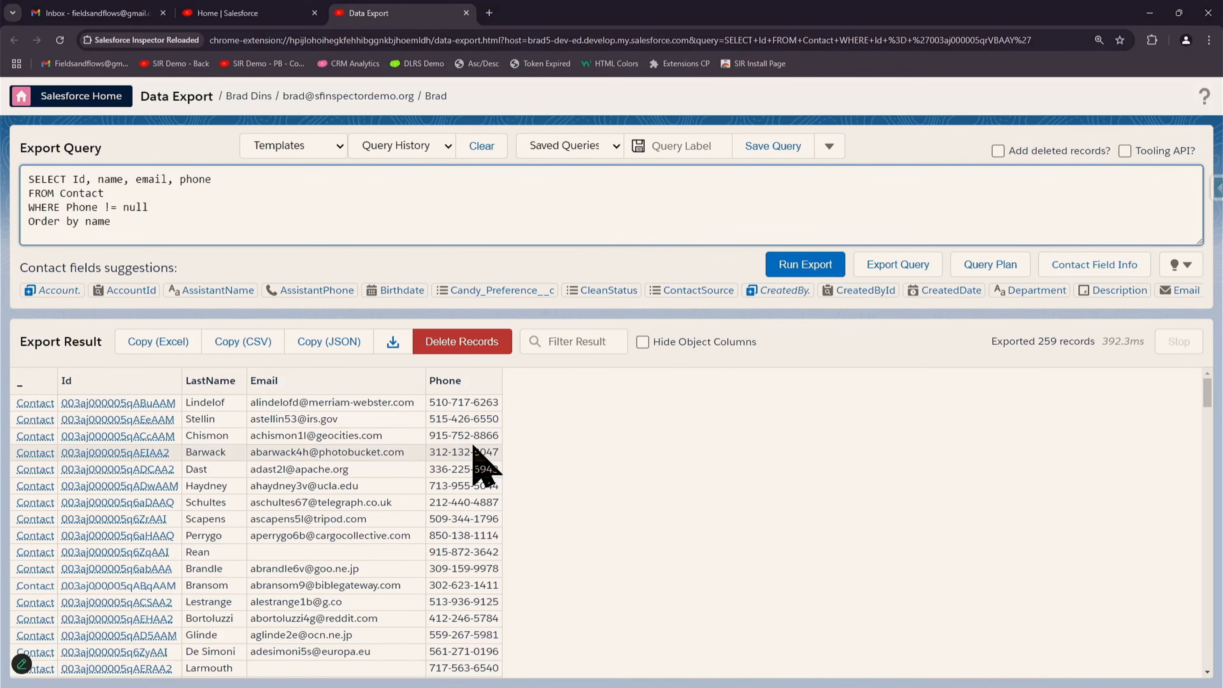
pyautogui.write('nam')
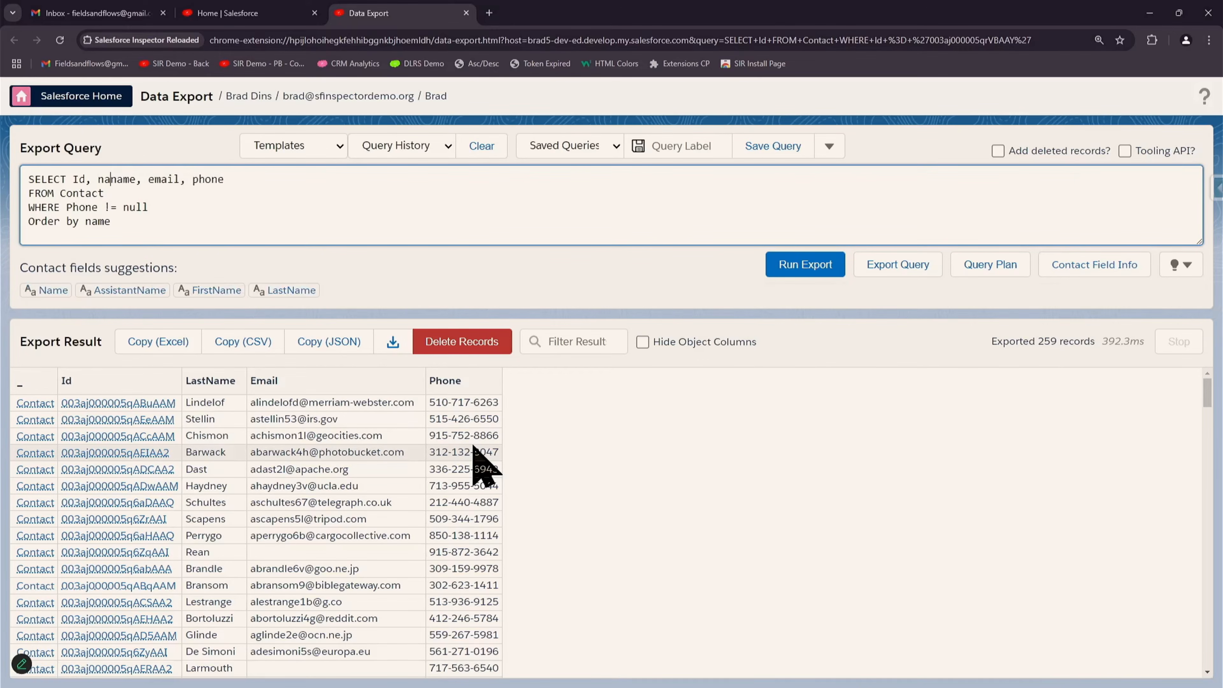
pyautogui.press('BackSpace')
pyautogui.press('BackSpace')
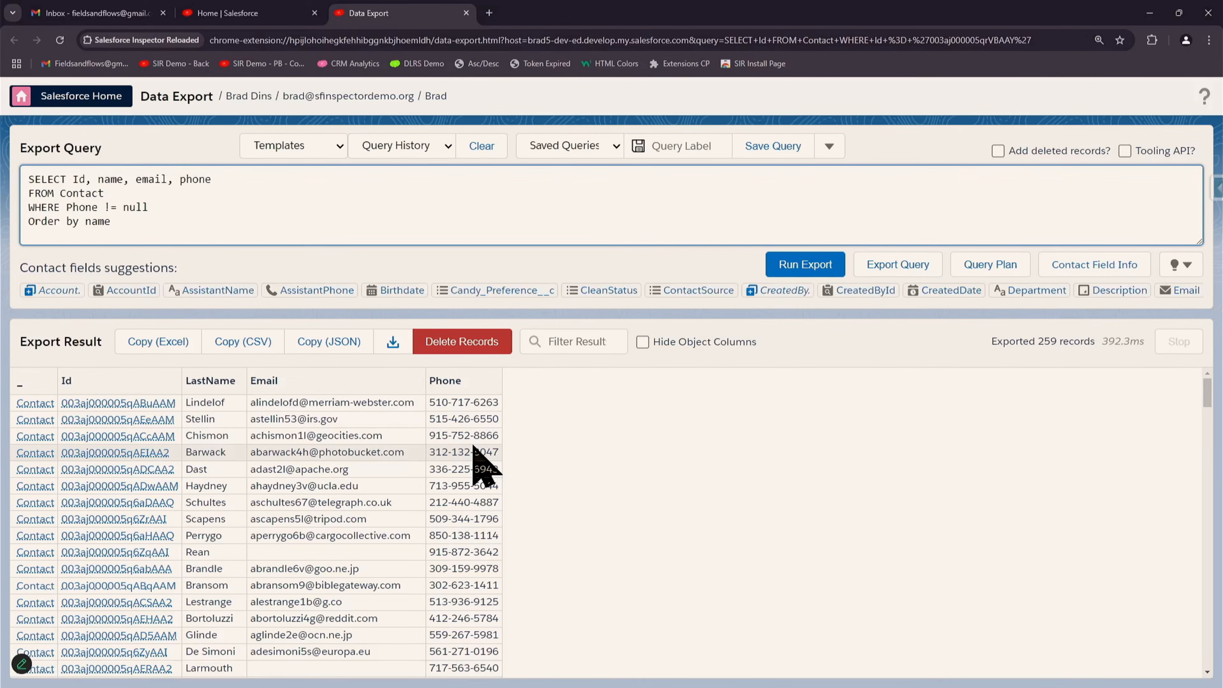
# - Run the export with the name field and look through the Name column to check its alphabetical order
pyautogui.click(785, 270)
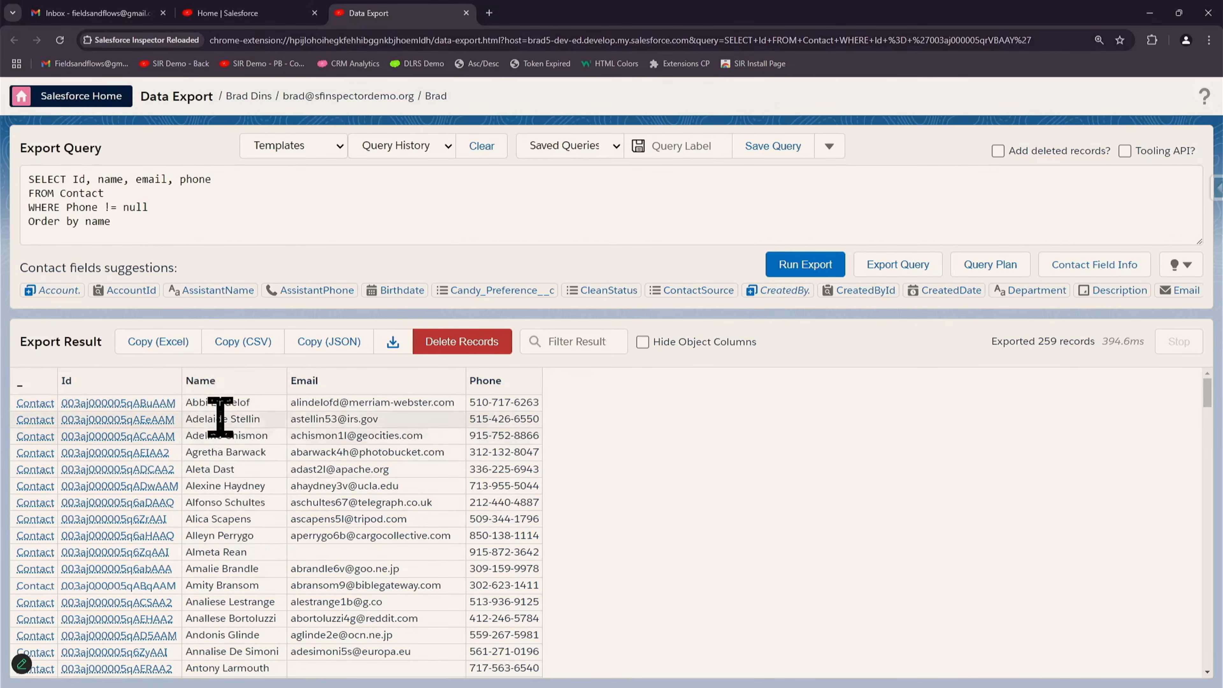
pyautogui.moveTo(201, 404); pyautogui.dragTo(213, 530)
pyautogui.click(213, 427)
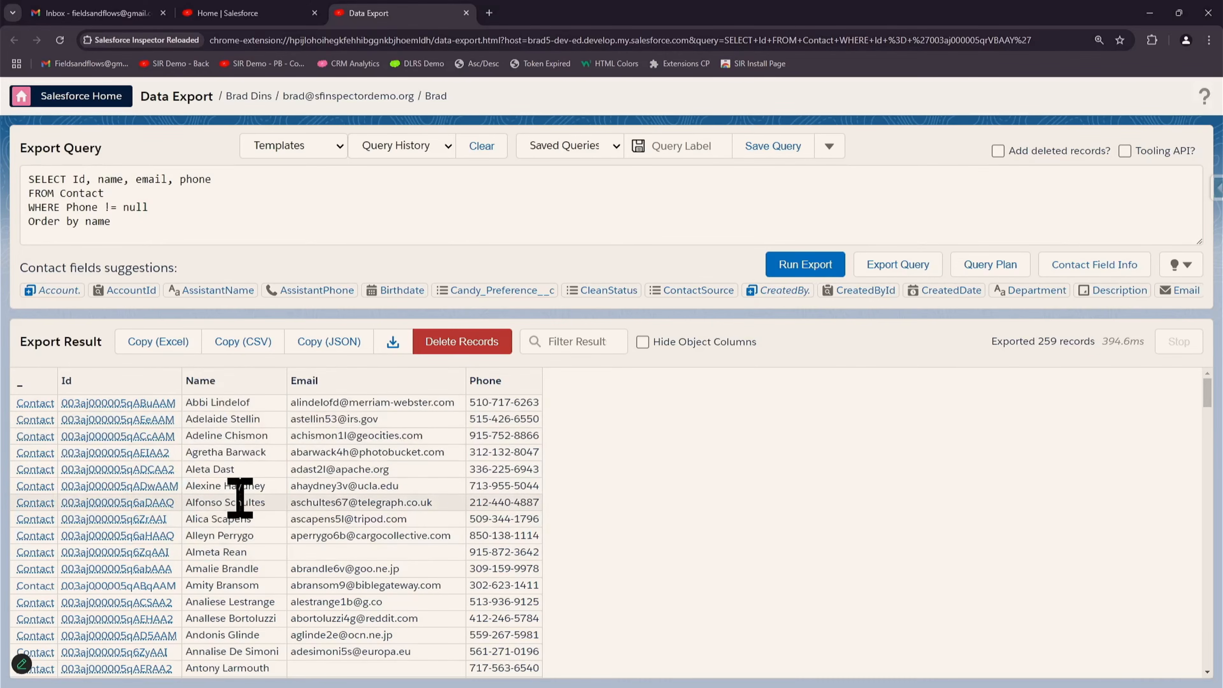
pyautogui.scroll(-20, 250, 520)
pyautogui.scroll(-15, 252, 528)
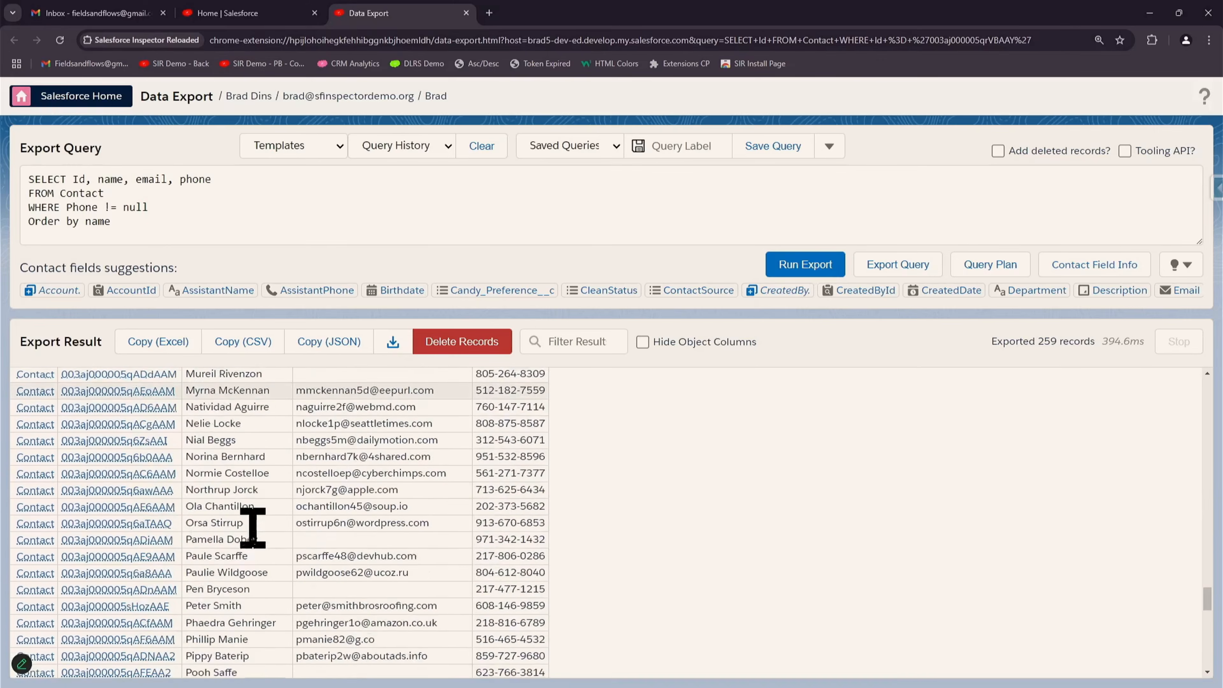
pyautogui.scroll(20, 252, 526)
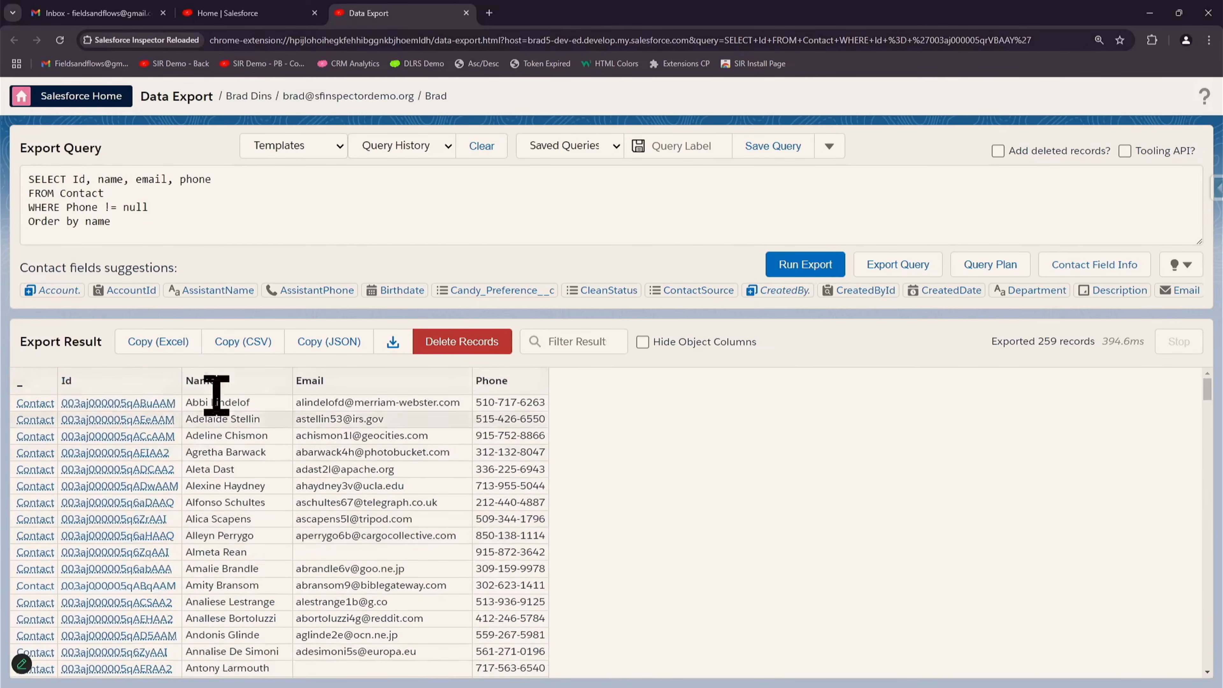
# - View the bookmarked Asc/Desc reminder image in a new browser tab, examine both sort abbreviations and close it
pyautogui.click(134, 223)
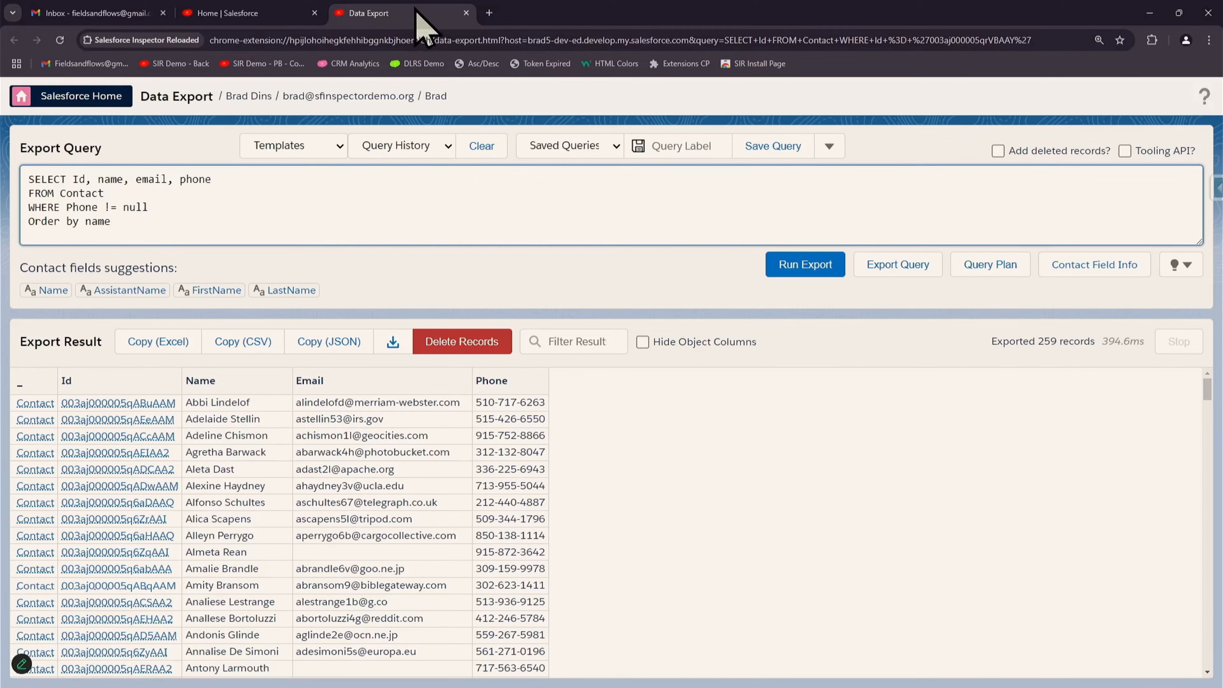
pyautogui.click(488, 12)
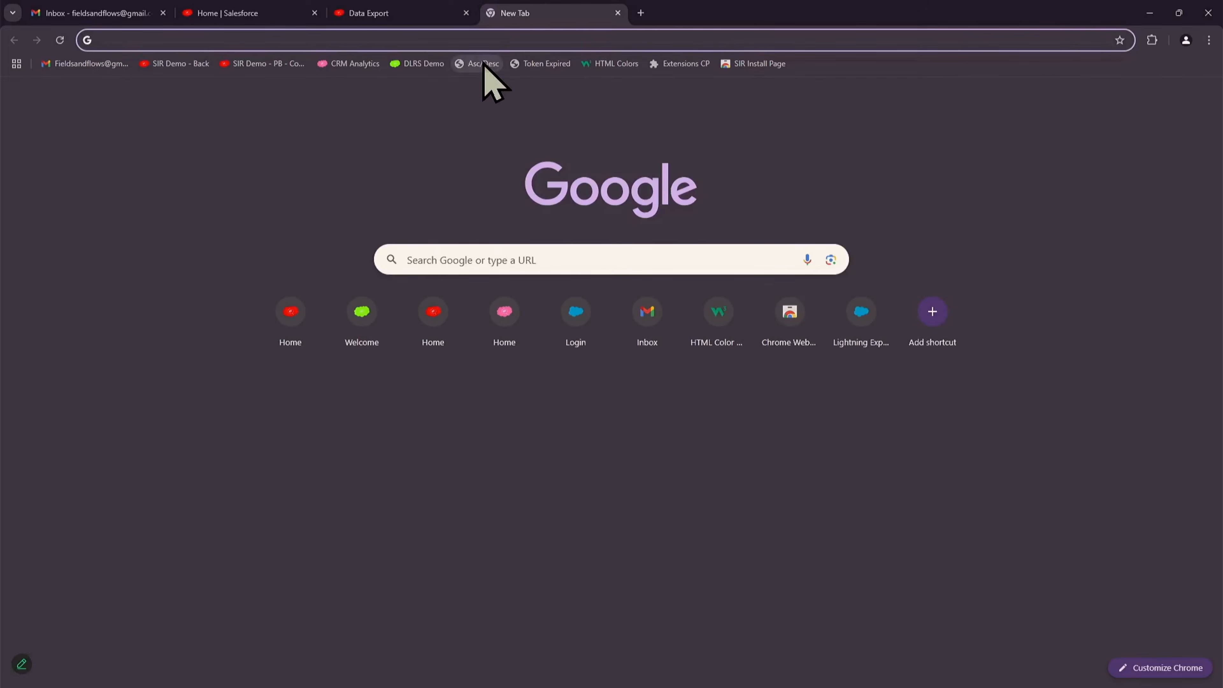
pyautogui.click(486, 66)
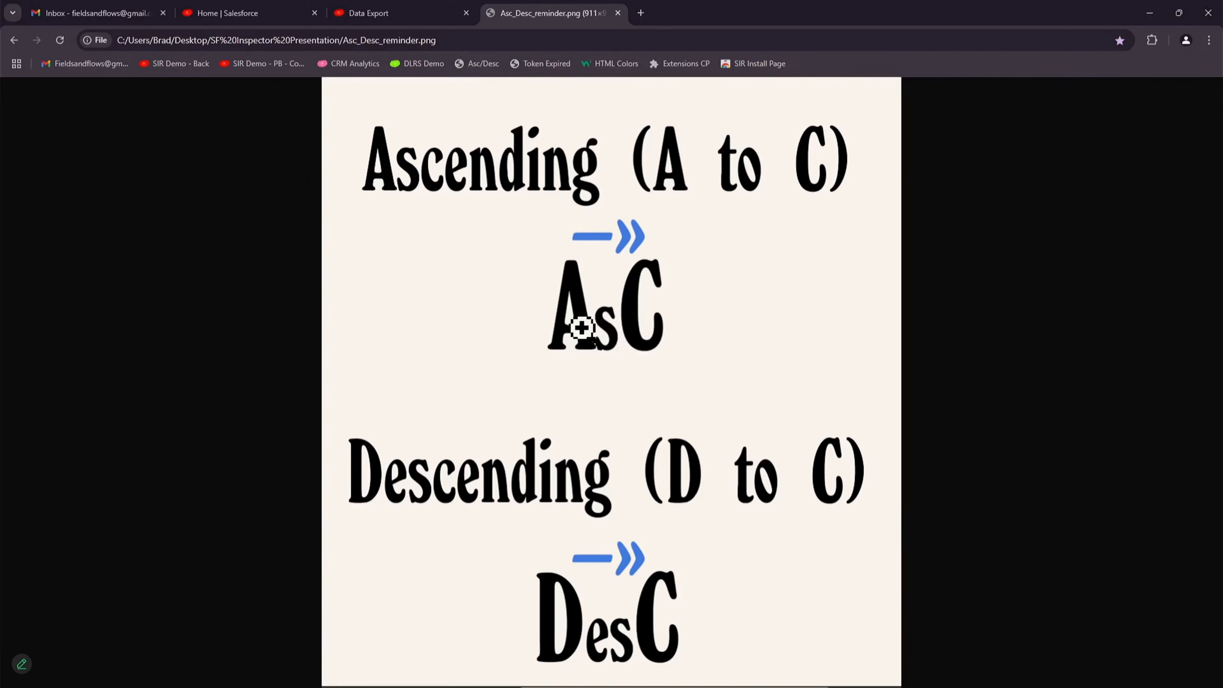
pyautogui.click(564, 287)
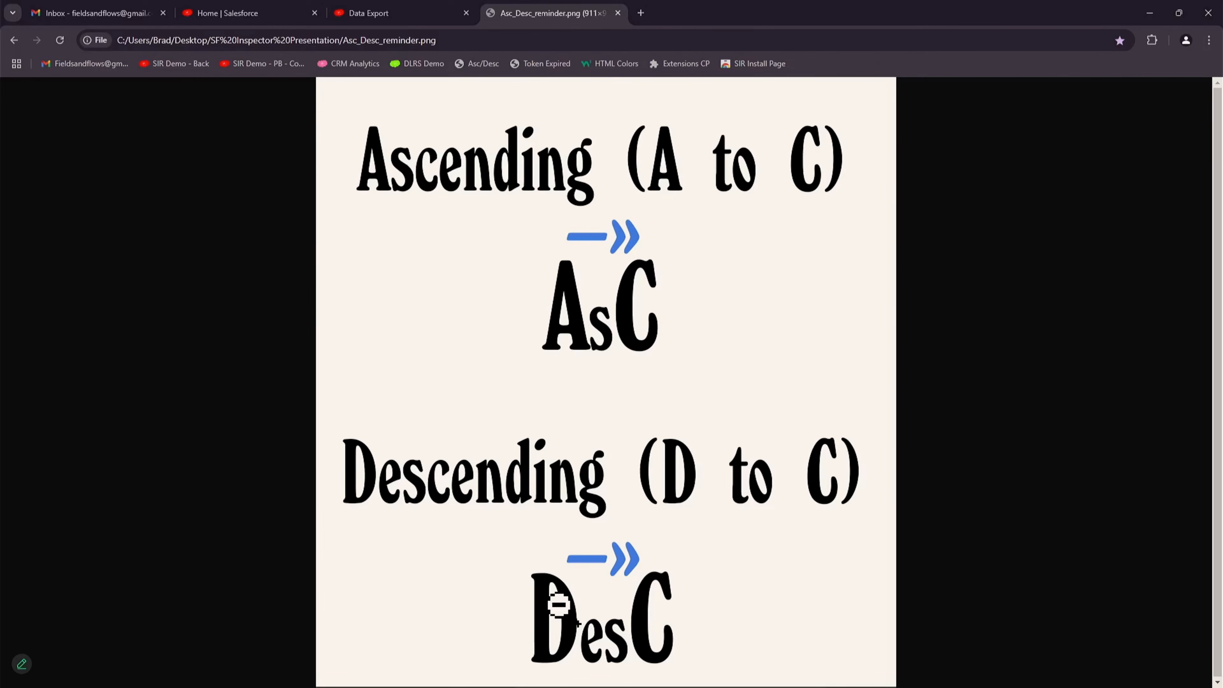
pyautogui.click(550, 593)
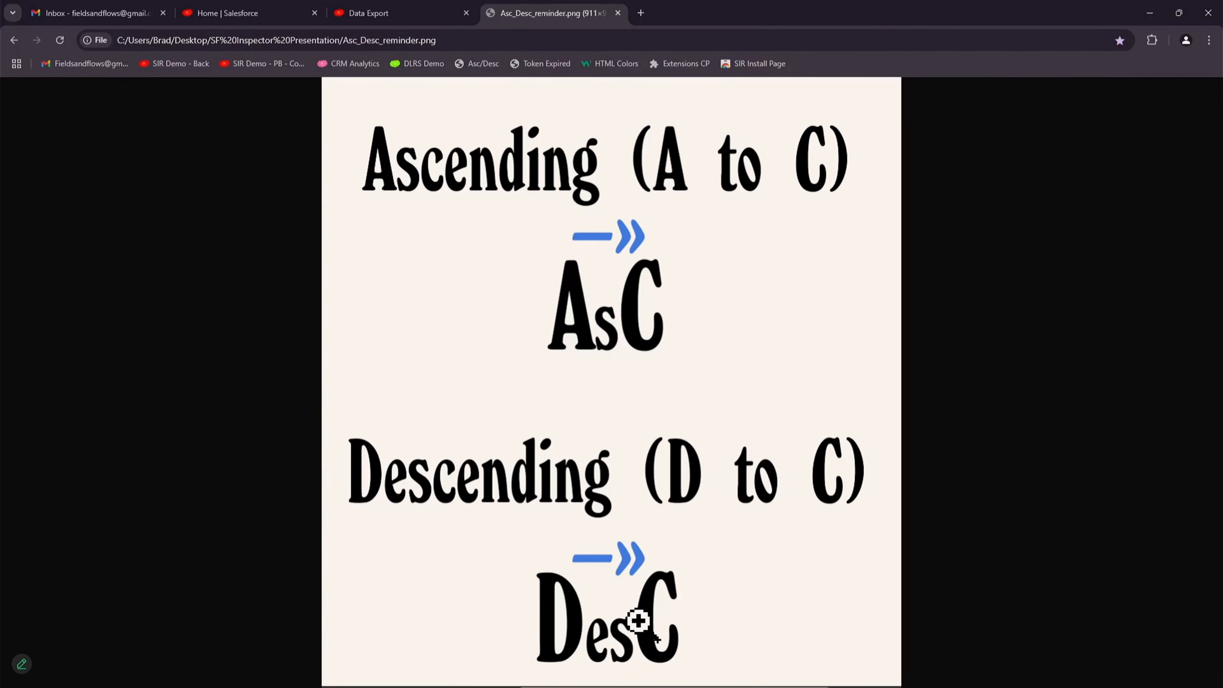
pyautogui.click(618, 14)
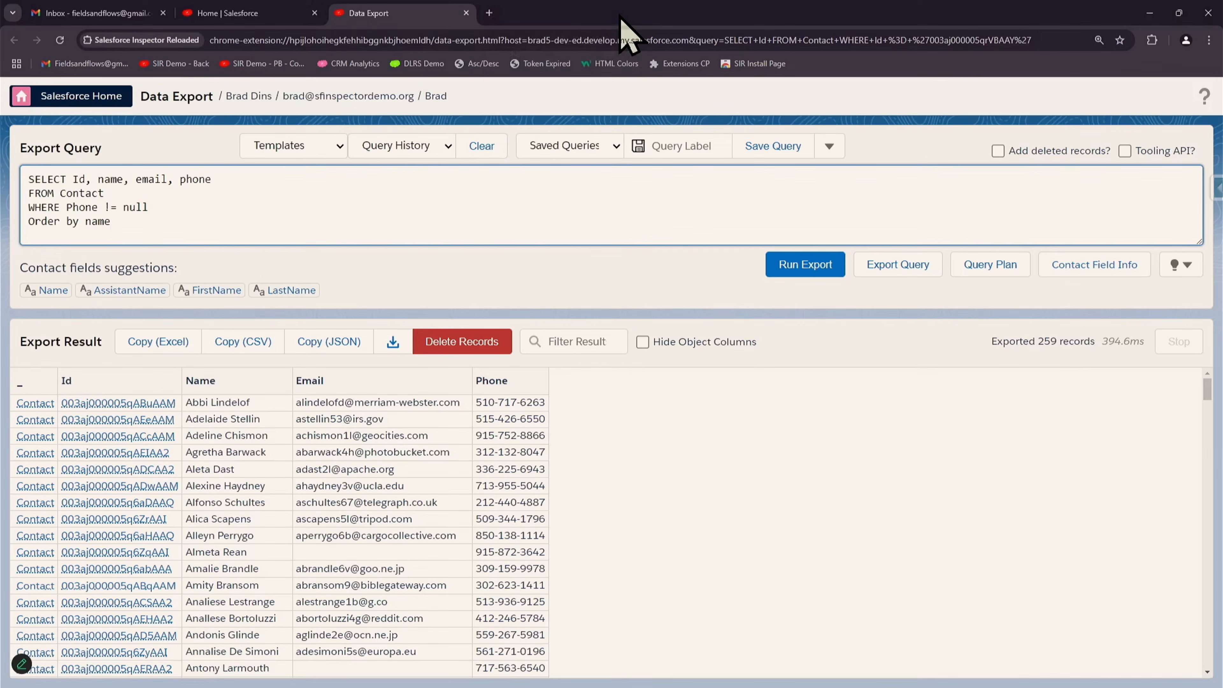
# - Add DESC to the Order by name line, run the export and look through the order of the results
pyautogui.write('D')
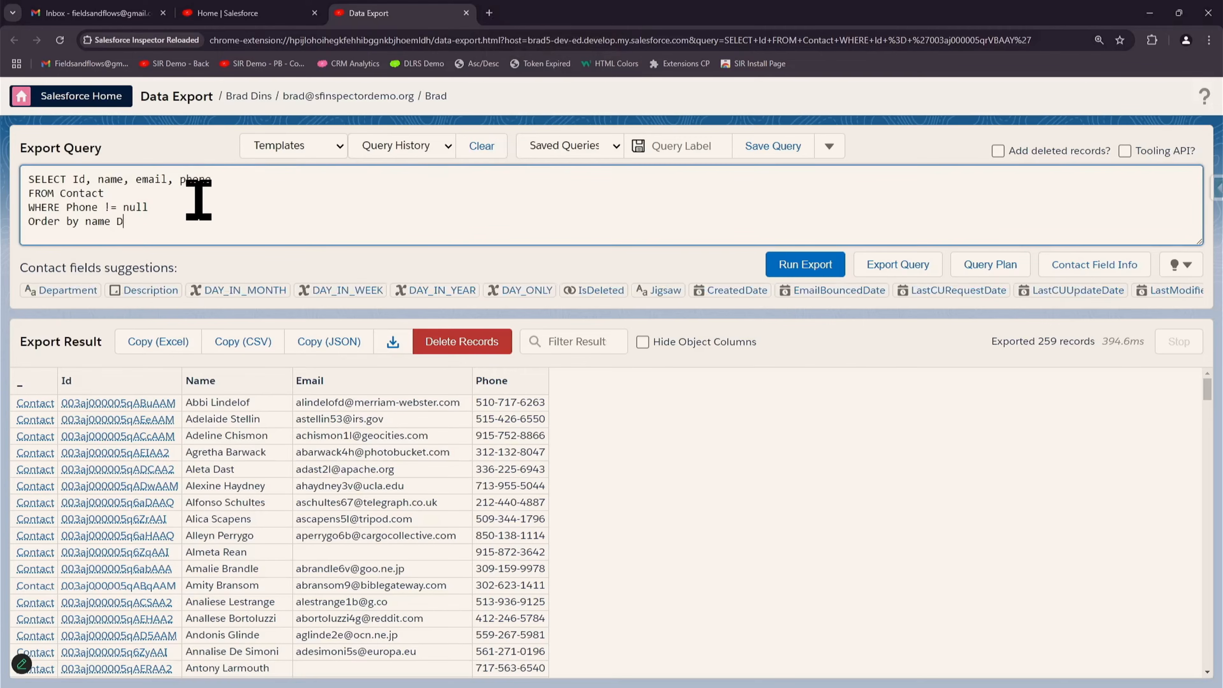
pyautogui.write('ES')
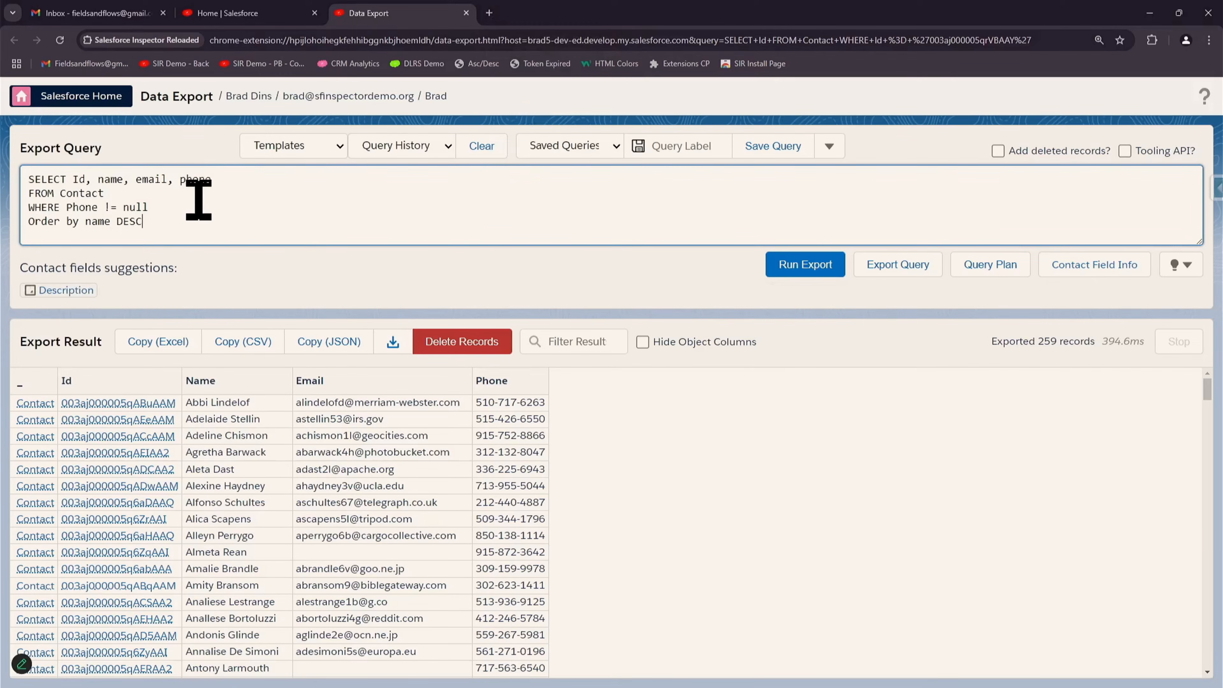
pyautogui.write('C')
pyautogui.click(817, 275)
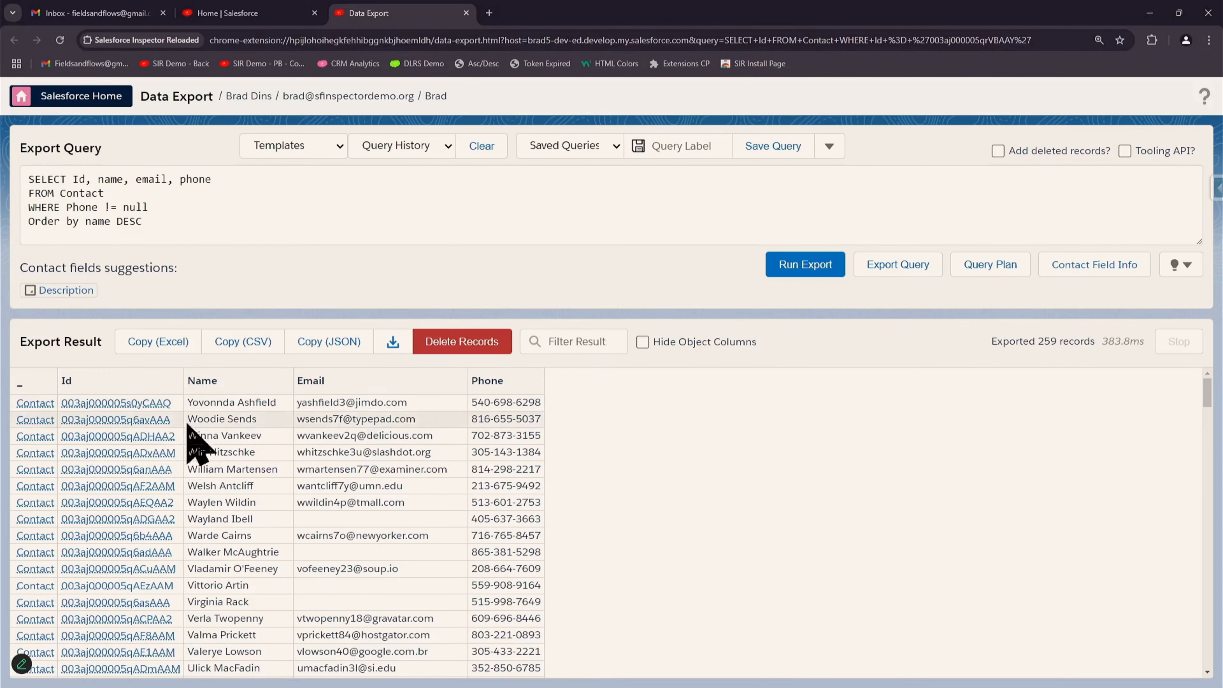
pyautogui.scroll(-20, 243, 404)
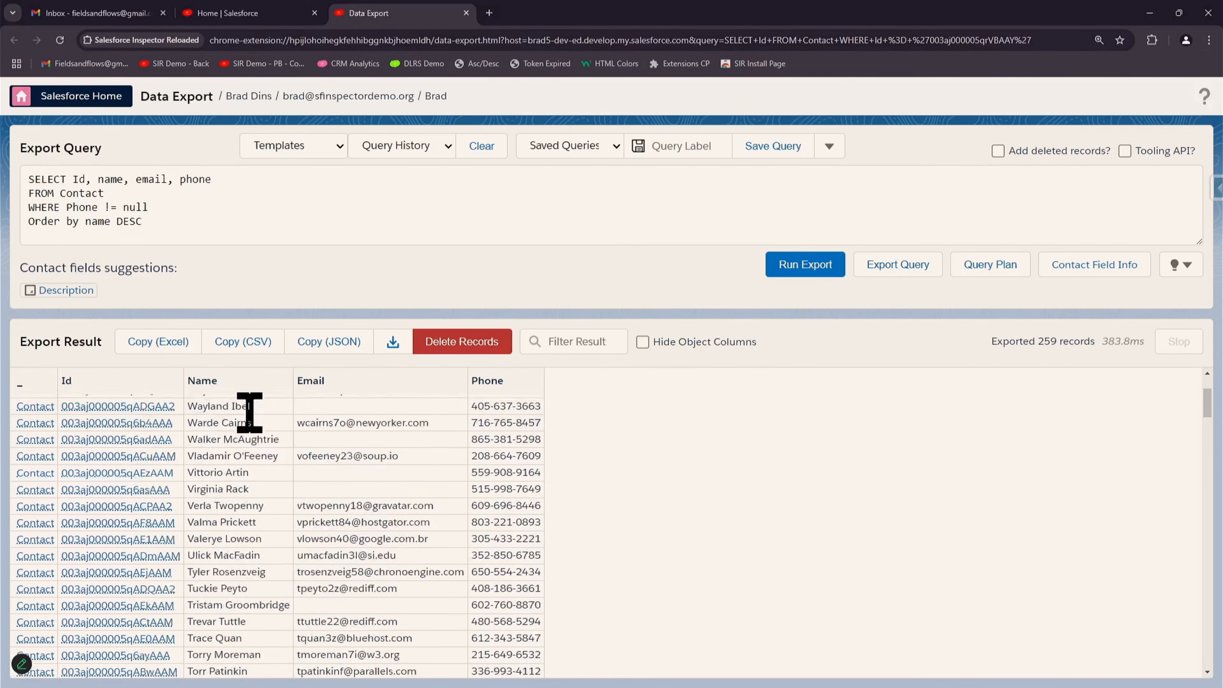
pyautogui.scroll(-15, 250, 414)
pyautogui.scroll(10, 253, 424)
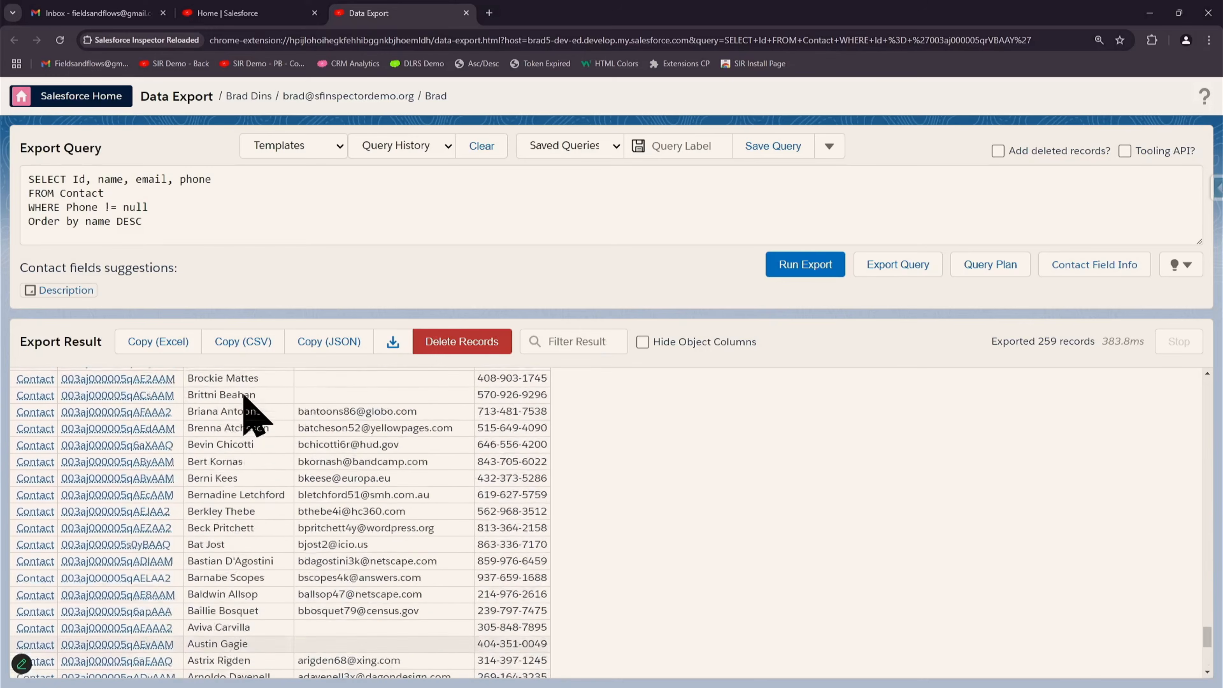
# - Look back through the exported contacts and mark a run of rows to examine the descending name order
pyautogui.scroll(10, 238, 429)
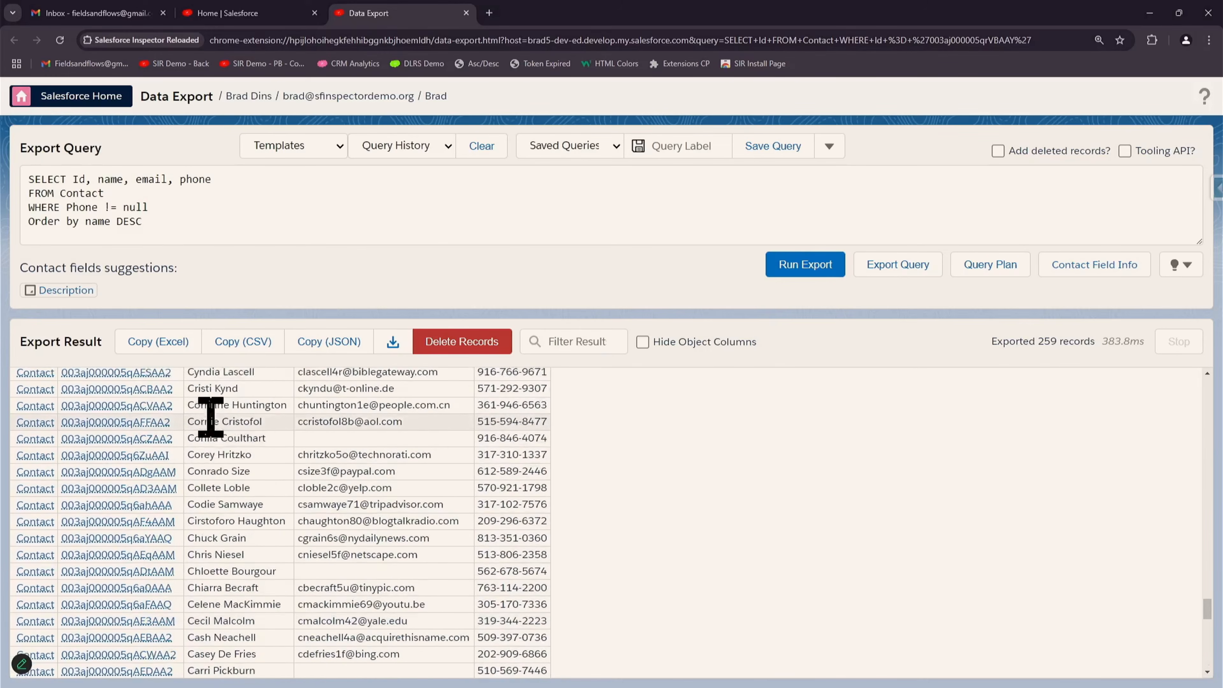
pyautogui.moveTo(207, 468); pyautogui.dragTo(246, 616)
pyautogui.scroll(-2, 246, 616)
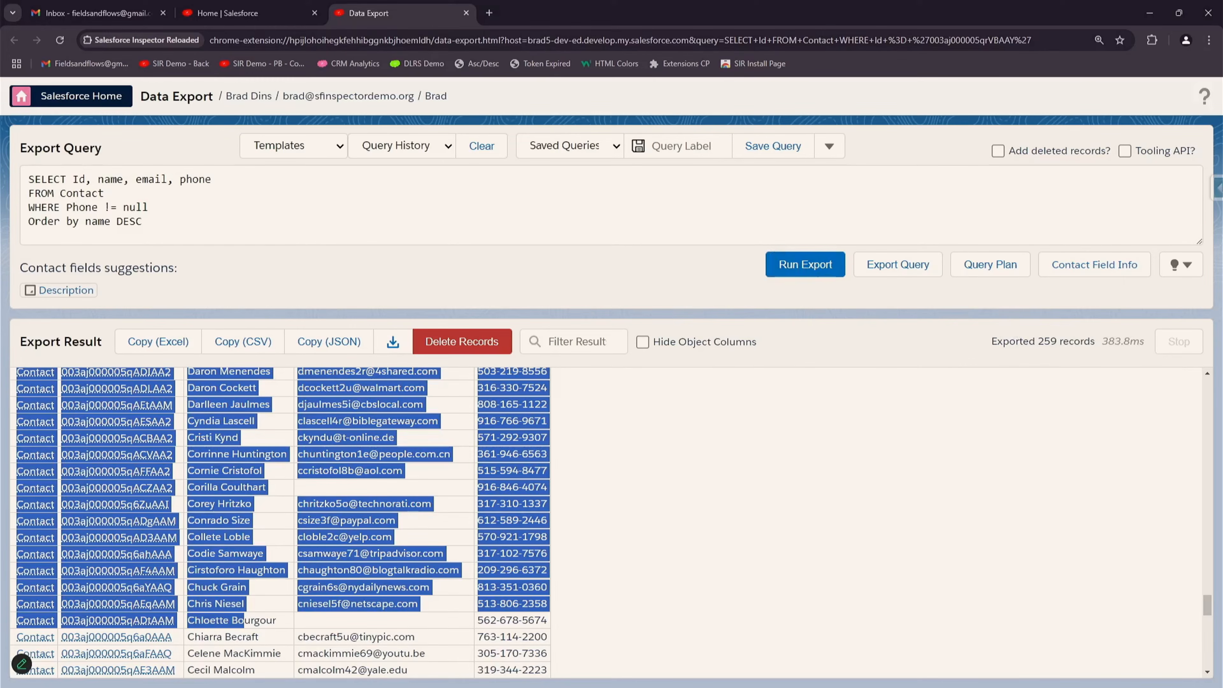
pyautogui.hotkey('alt', 'Tab')
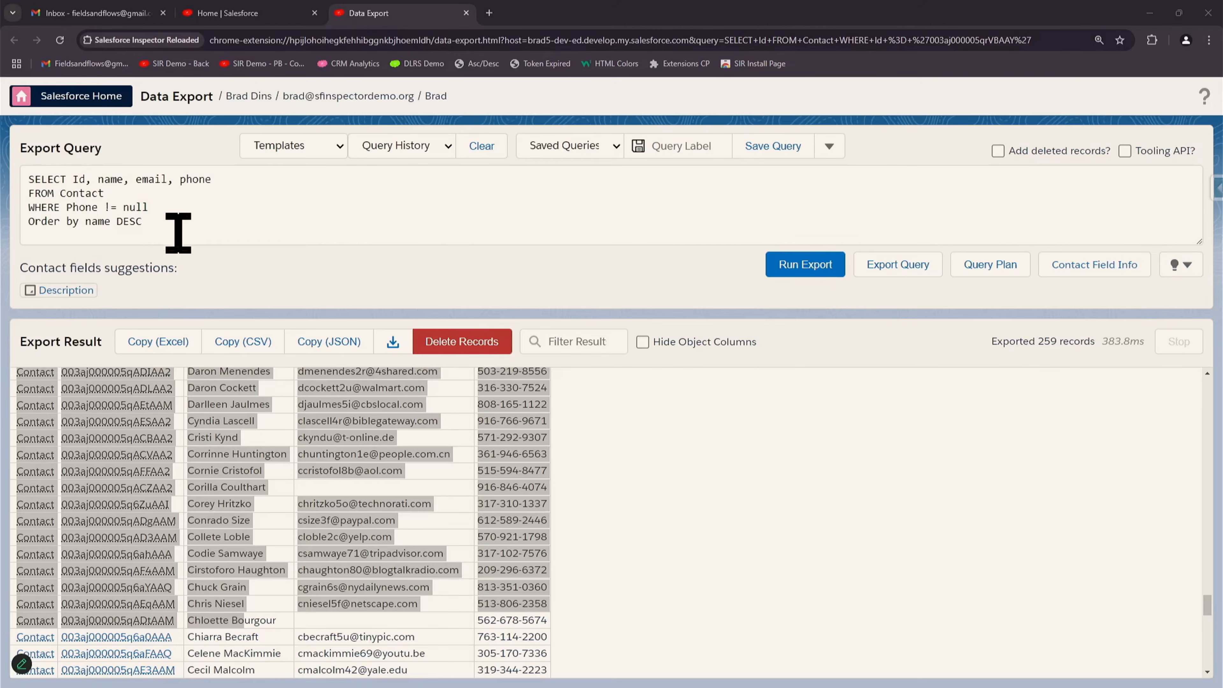
# - Replace the query with "Select id, name, isdeleted from Lead where IsDeleted = true" and run the export
pyautogui.moveTo(177, 232); pyautogui.dragTo(4, 6)
pyautogui.press('BackSpace')
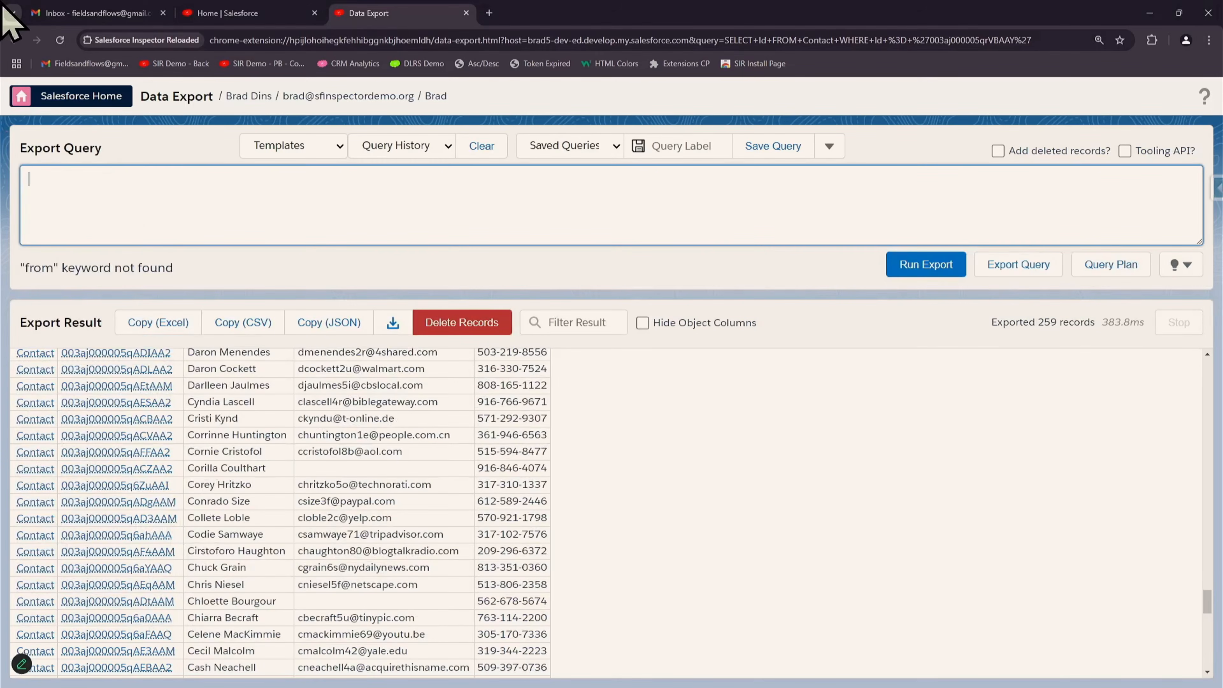
pyautogui.write('Select id, name, isdeleted from Lead where IsDeleted = true')
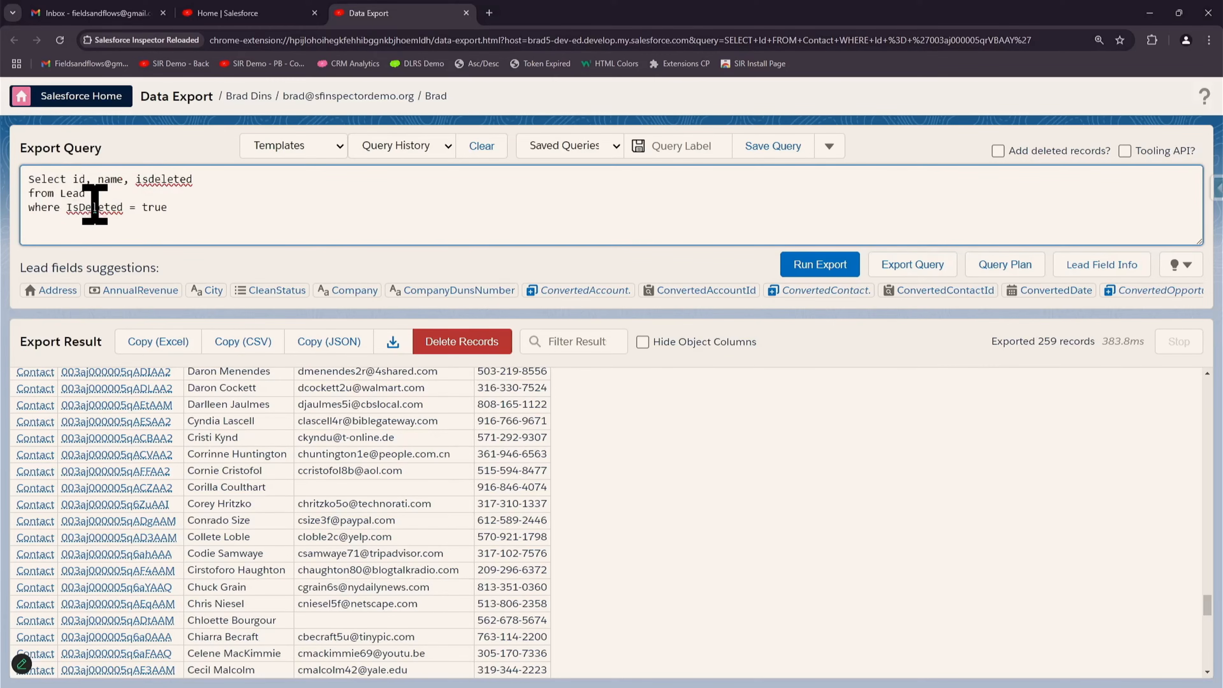
pyautogui.click(818, 265)
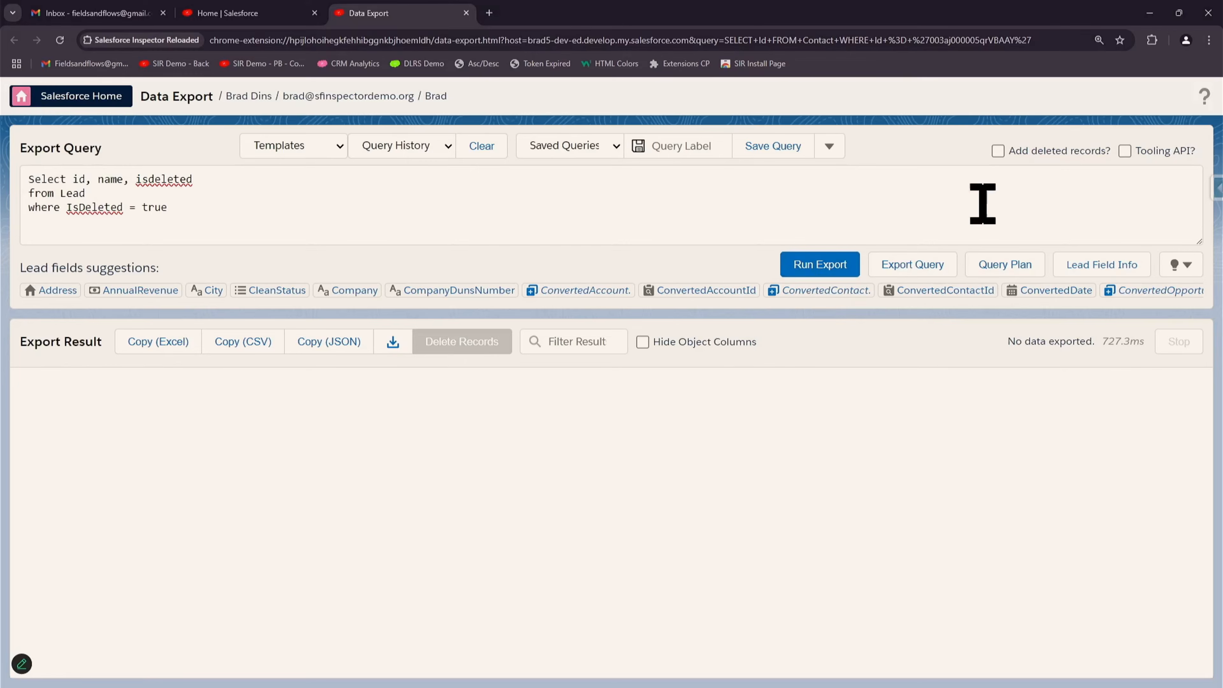
# - Run the Lead export with deleted records included, and turn that option off again
pyautogui.click(997, 151)
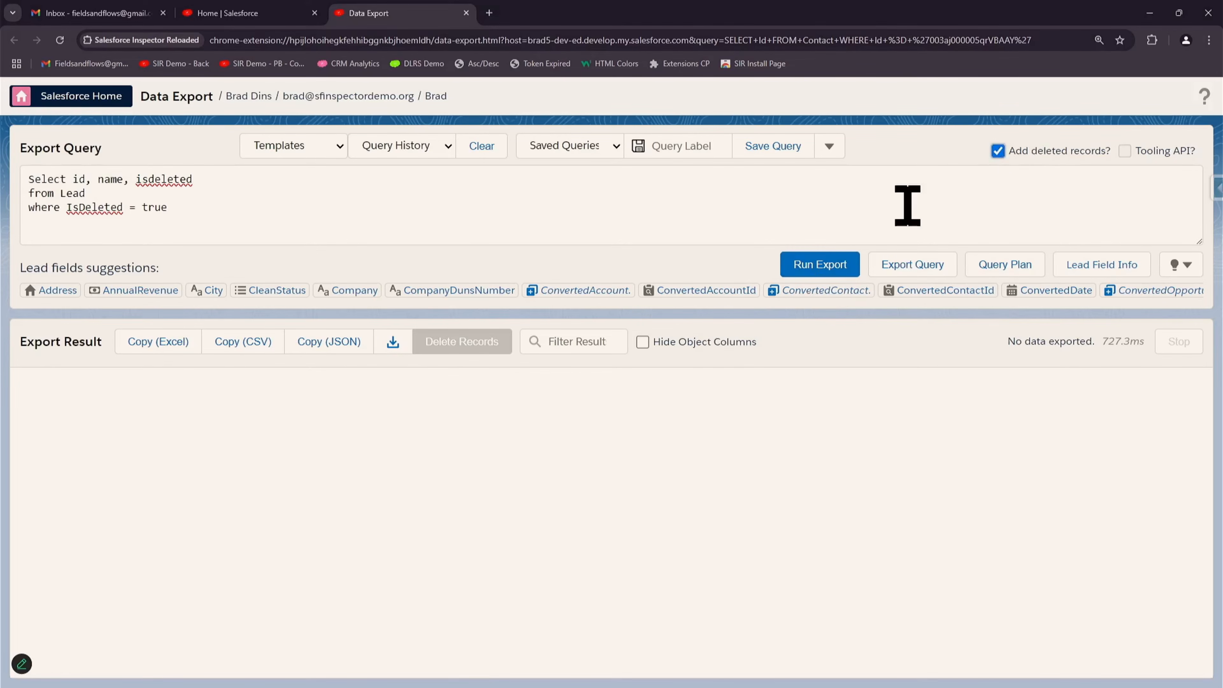
pyautogui.click(825, 269)
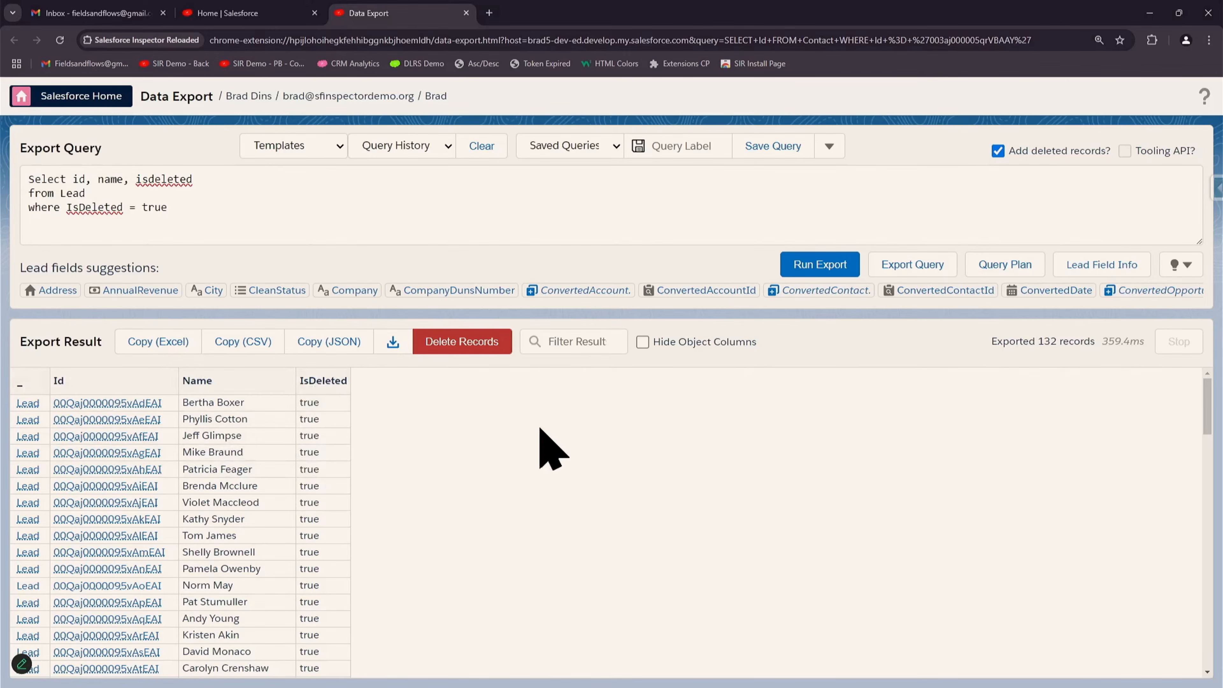
pyautogui.click(997, 151)
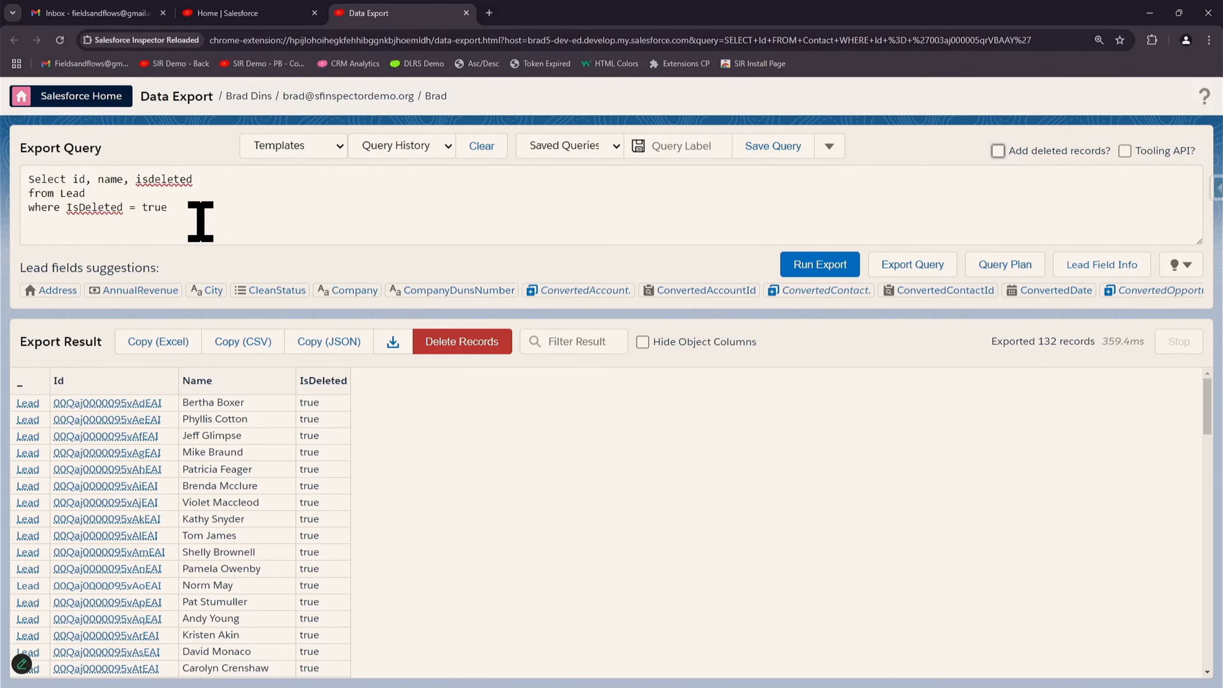
# - Empty the query editor and review the available query templates without choosing one
pyautogui.moveTo(200, 222); pyautogui.dragTo(5, 172)
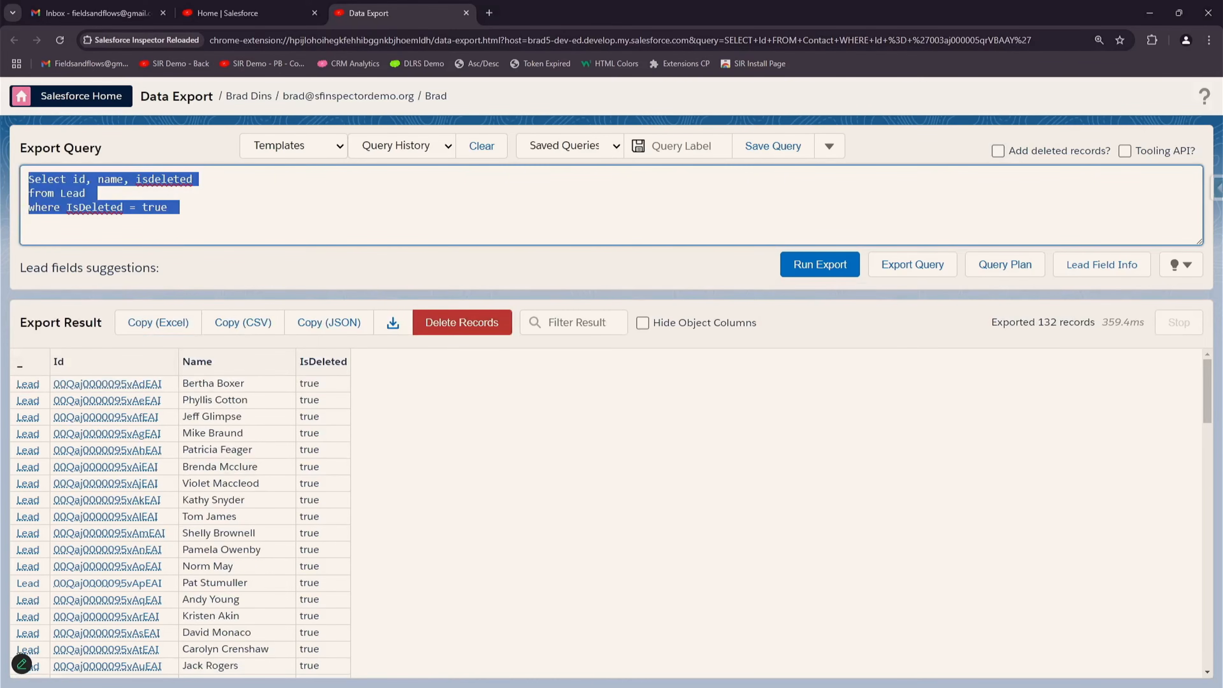
pyautogui.moveTo(203, 206); pyautogui.dragTo(19, 168)
pyautogui.press('Delete')
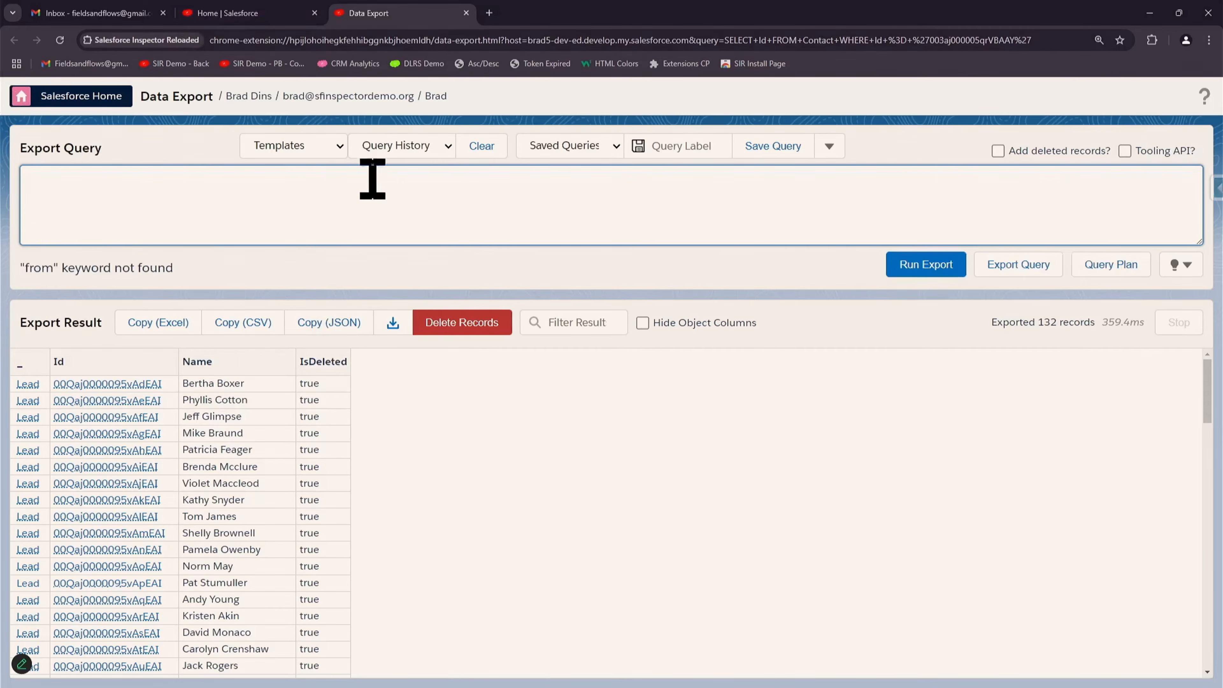
pyautogui.click(336, 147)
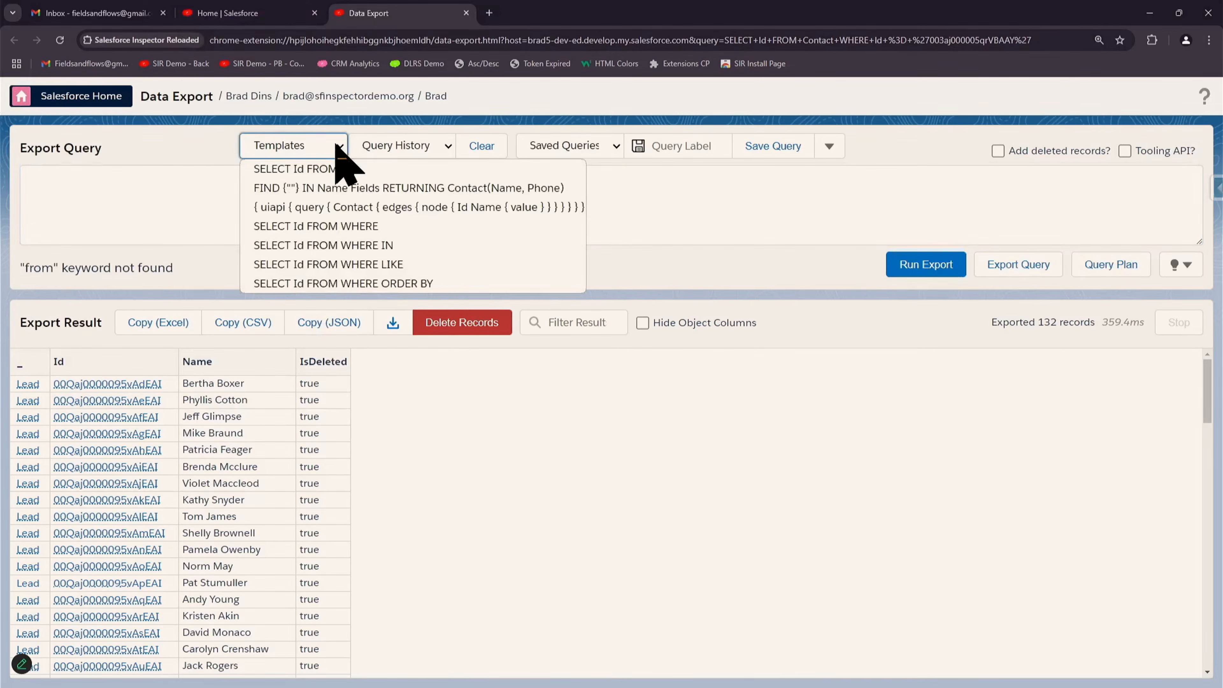
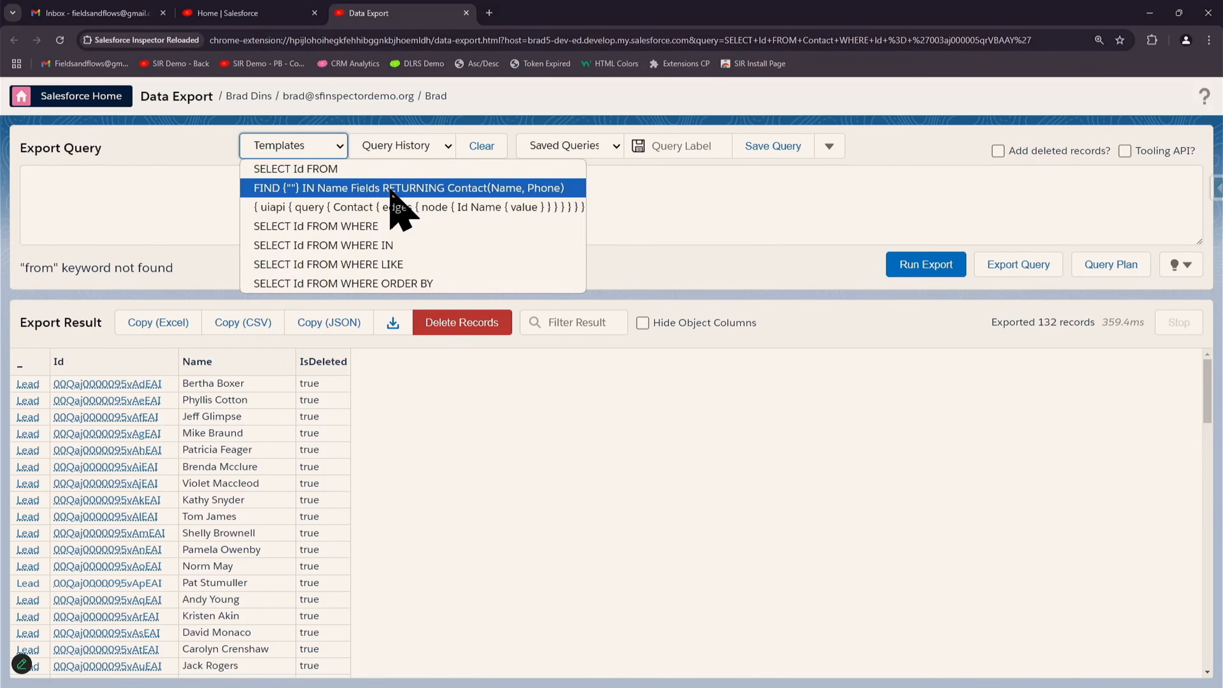
pyautogui.click(742, 218)
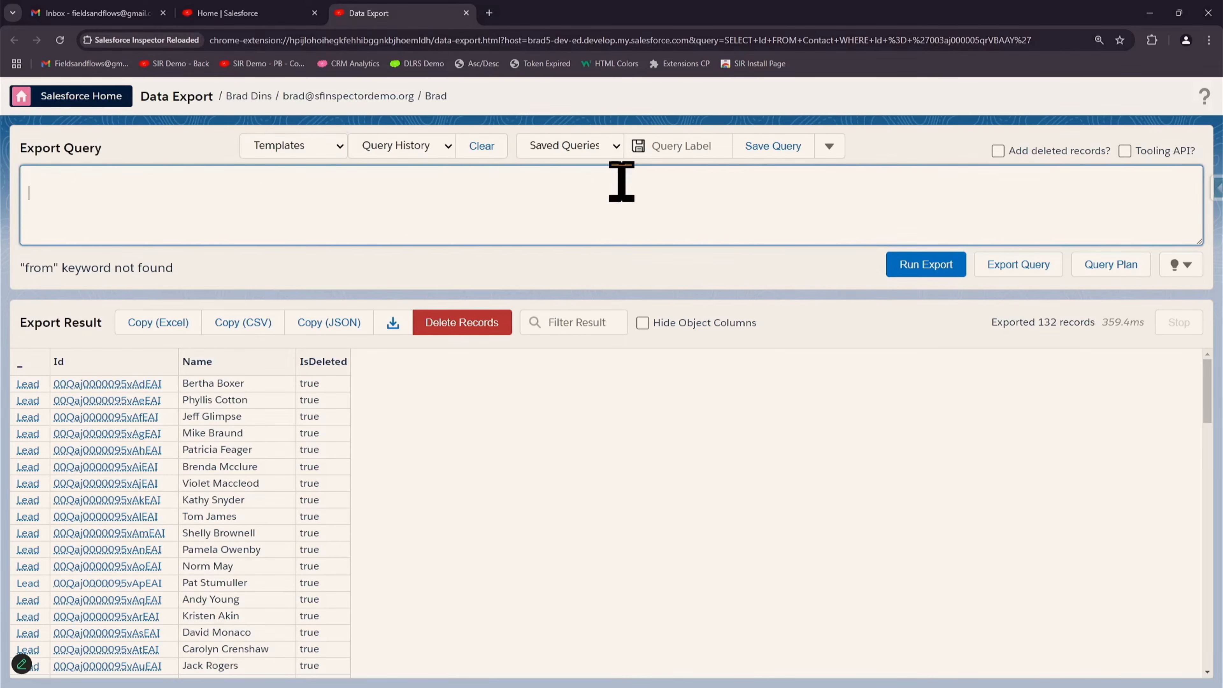
# - Load the Contact query with id, name, email, phone and name LIKE '%mit%' from the query history and save it without a label
pyautogui.click(446, 147)
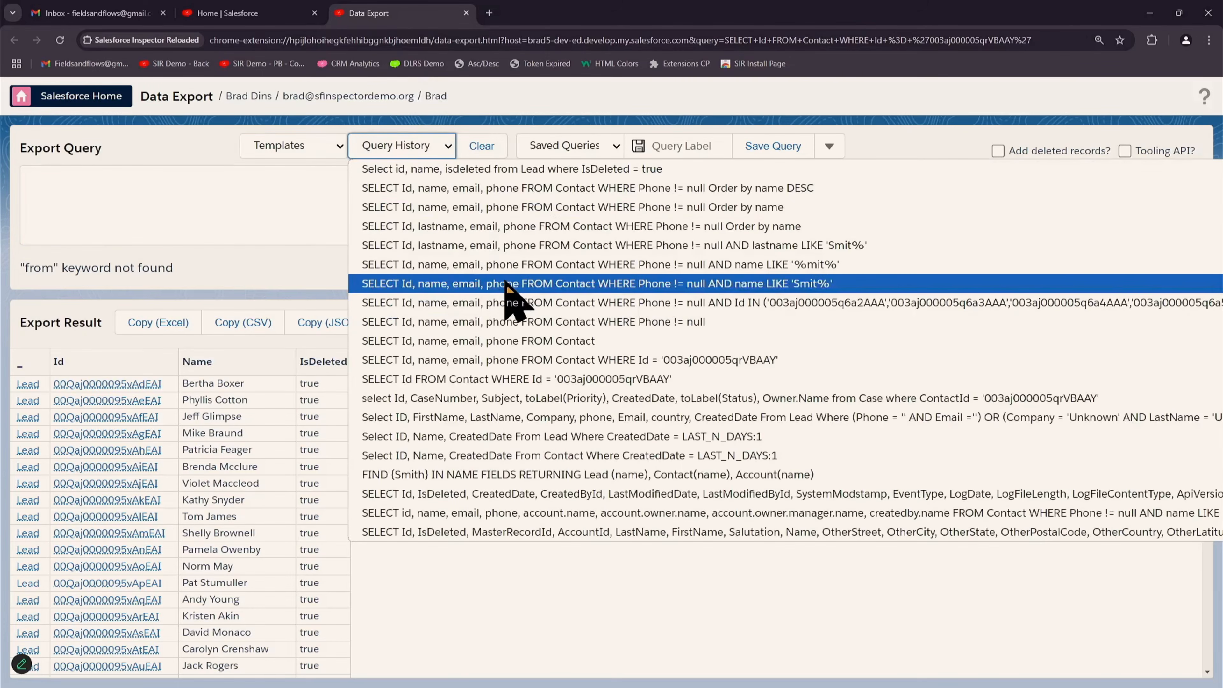
pyautogui.scroll(-3, 530, 318)
pyautogui.scroll(-10, 554, 347)
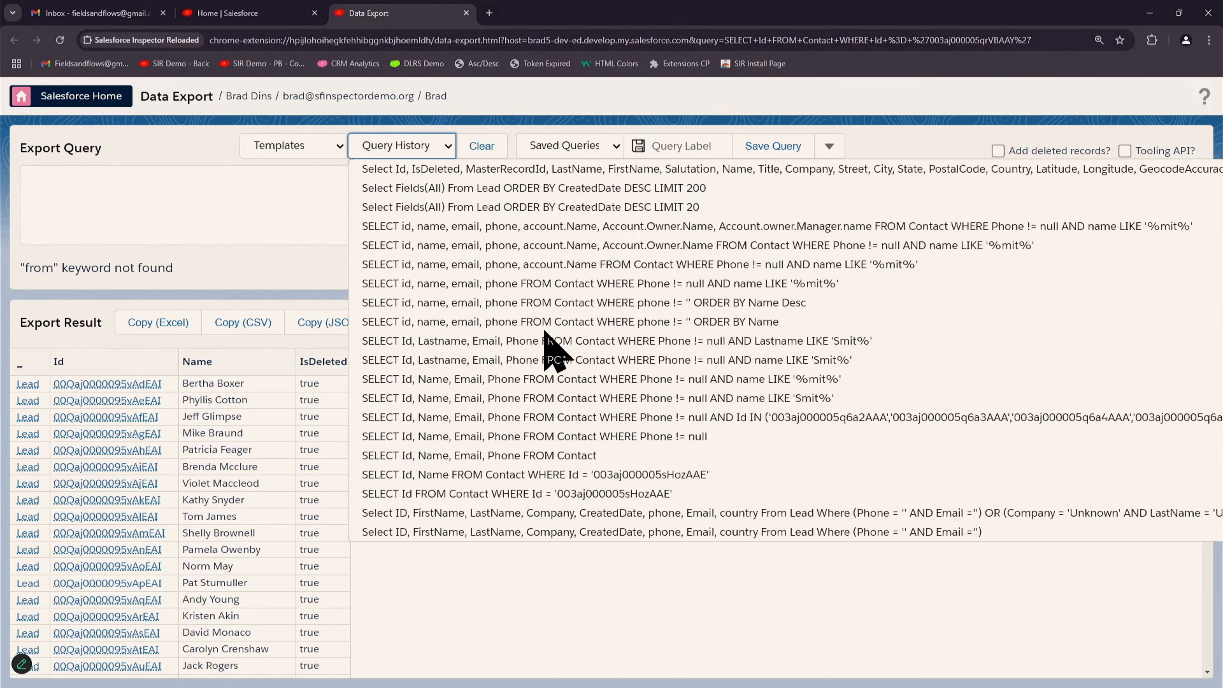
pyautogui.scroll(3, 554, 349)
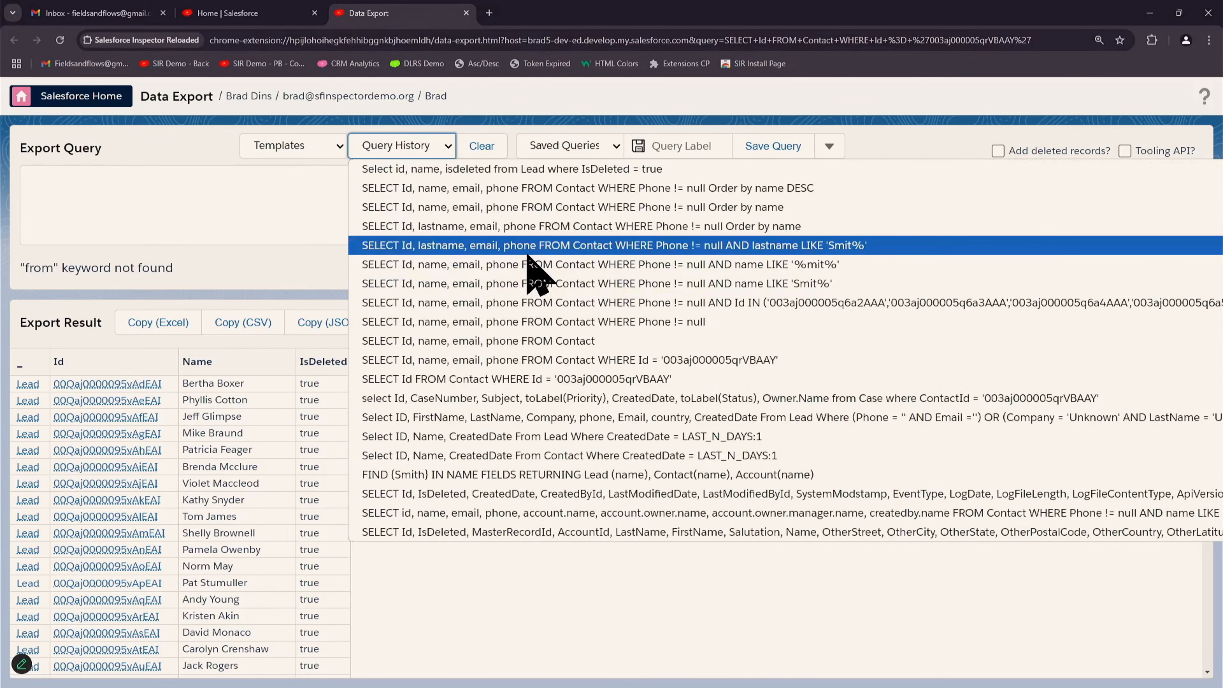
pyautogui.click(573, 265)
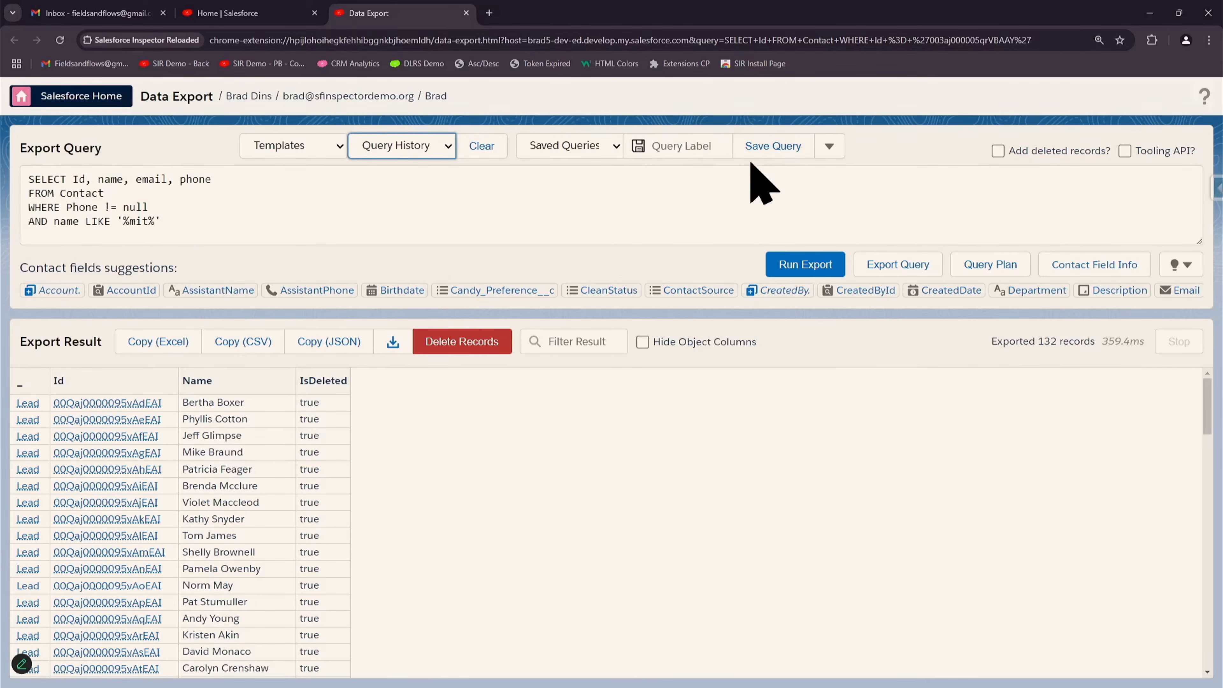
pyautogui.click(658, 146)
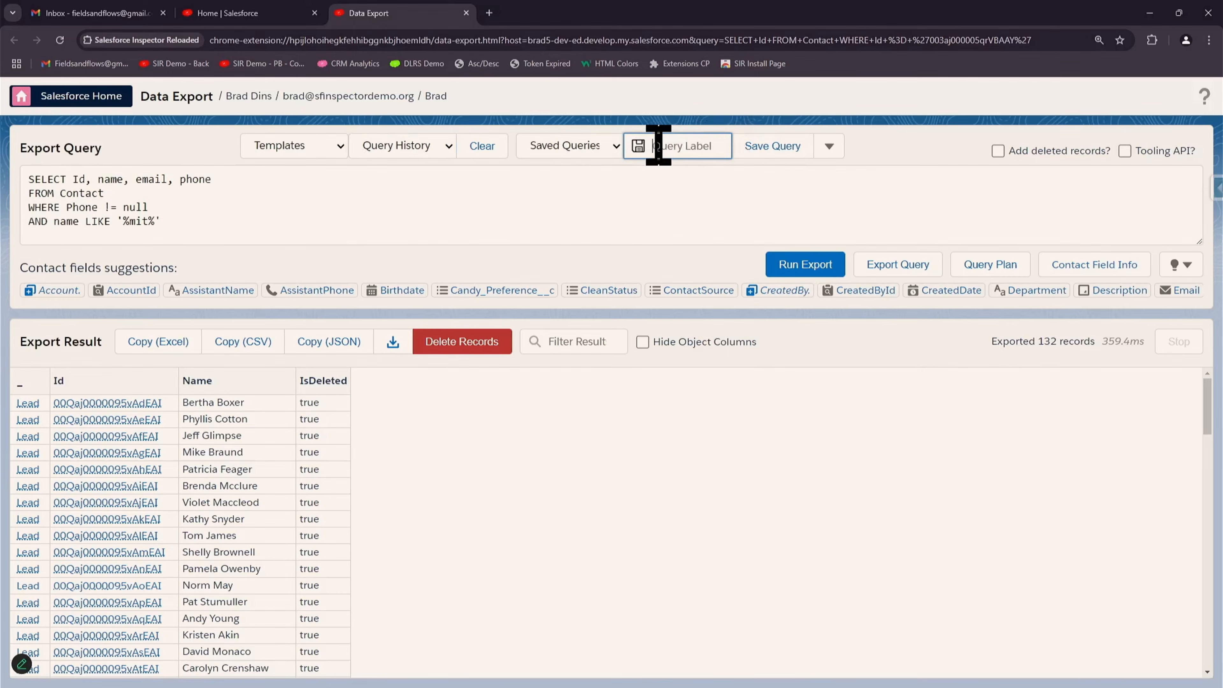
pyautogui.click(781, 141)
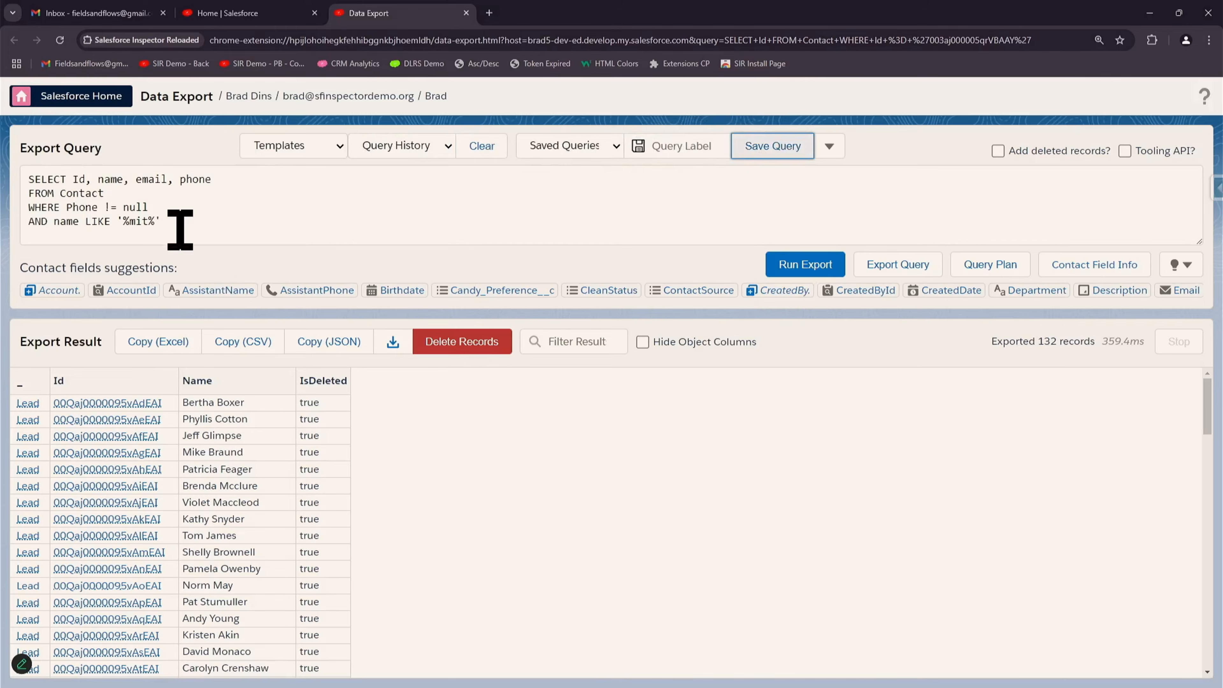
# - Clear the query text and reload the Contact query from the saved queries
pyautogui.moveTo(179, 227); pyautogui.dragTo(4, 7)
pyautogui.press('BackSpace')
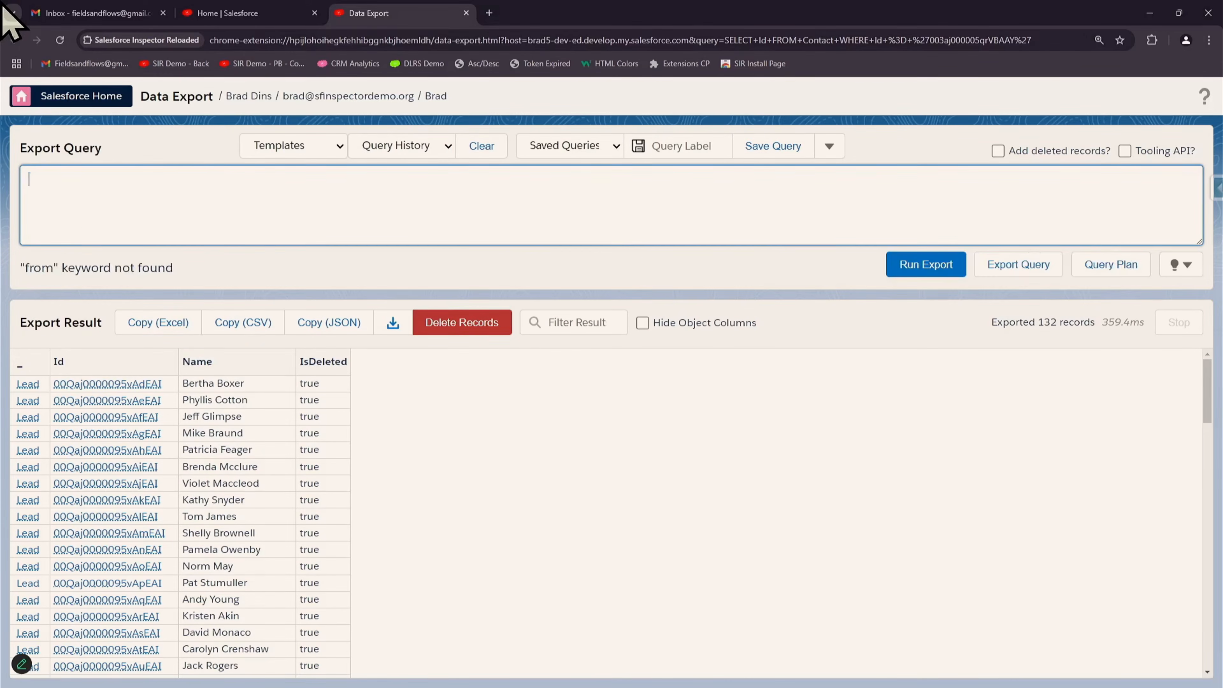
pyautogui.click(609, 144)
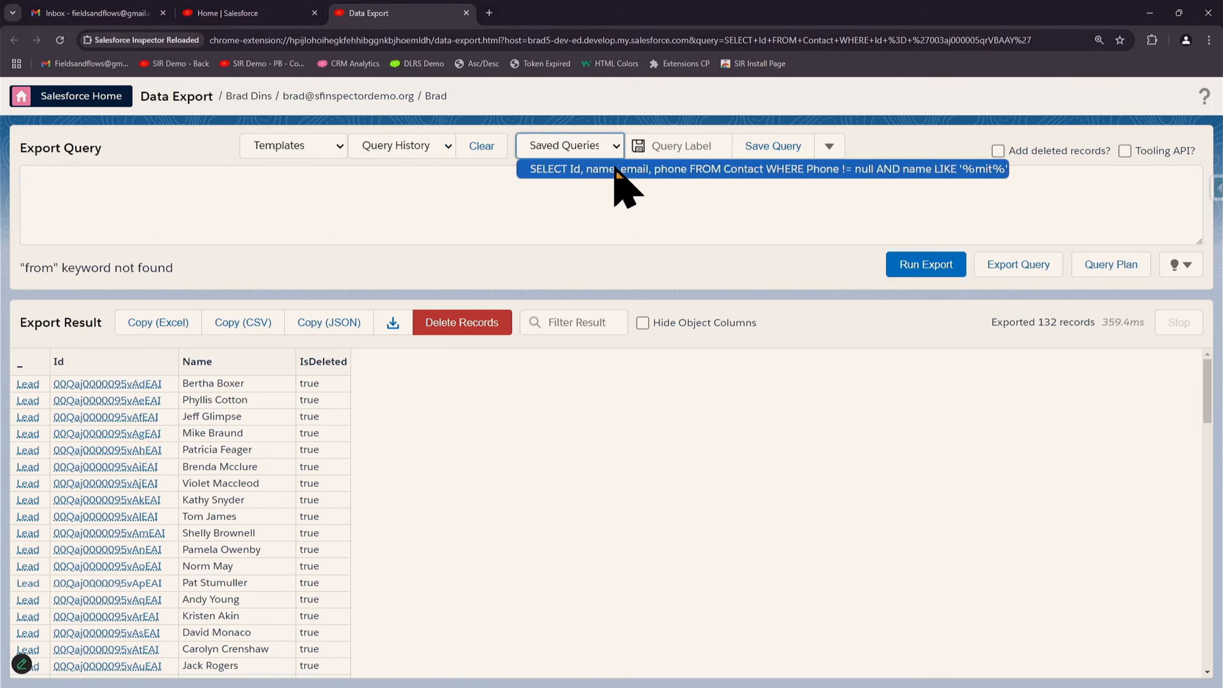
pyautogui.click(615, 170)
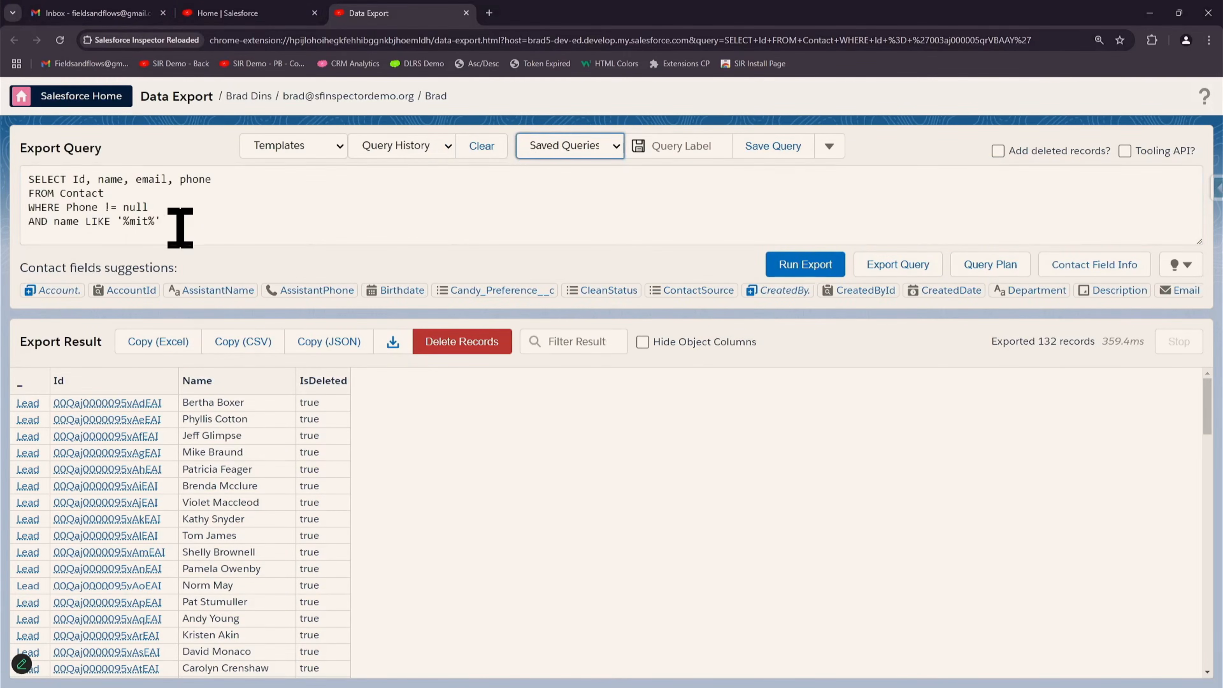
# - Empty the editor once more and bring the saved LIKE '%mit%' query back
pyautogui.moveTo(171, 224); pyautogui.dragTo(10, 126)
pyautogui.press('BackSpace')
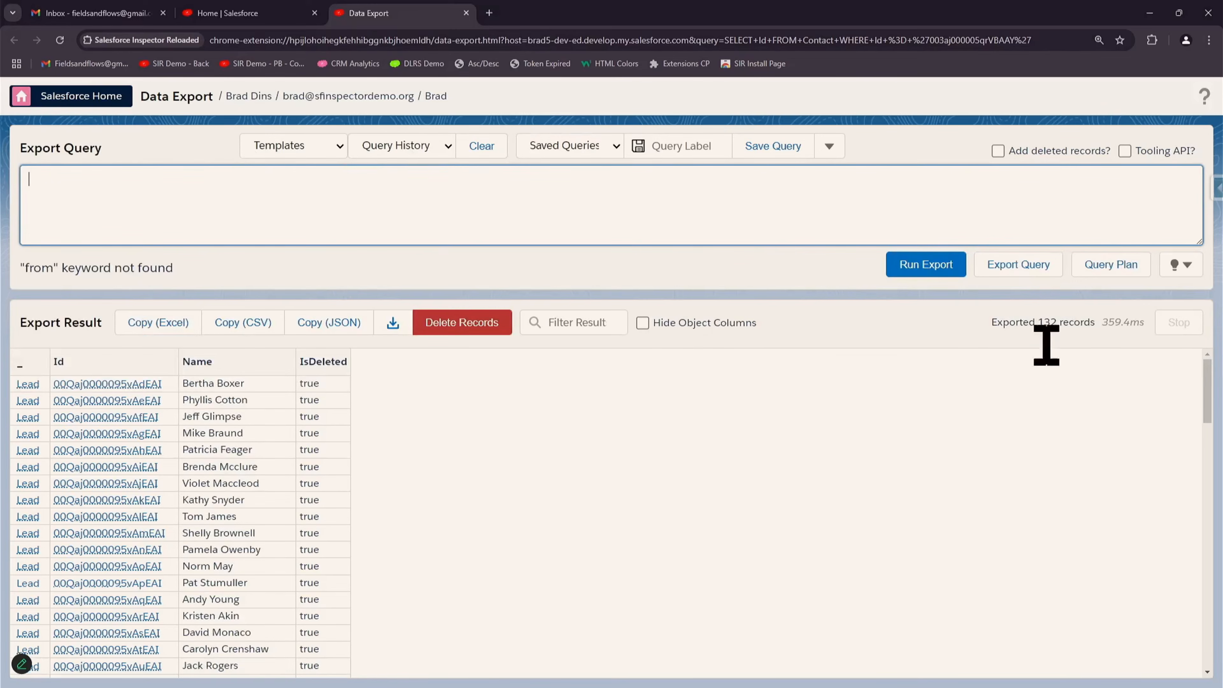
pyautogui.click(620, 152)
pyautogui.click(618, 170)
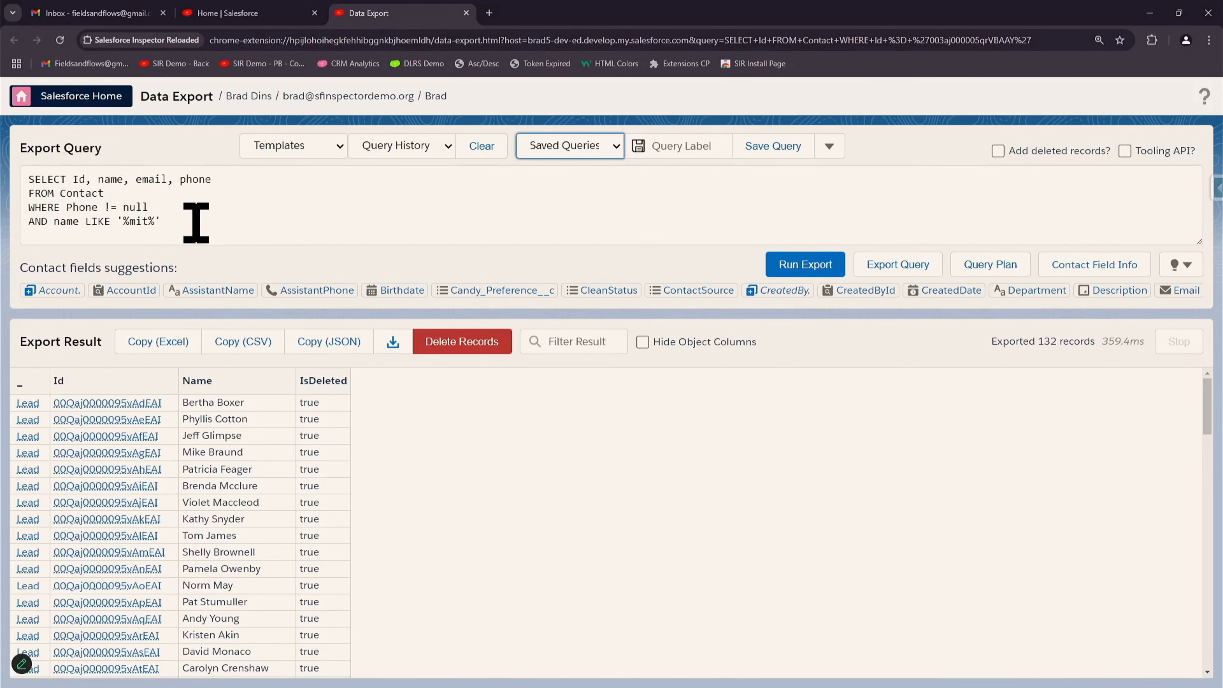
pyautogui.moveTo(196, 220); pyautogui.dragTo(198, 208)
pyautogui.press('BackSpace')
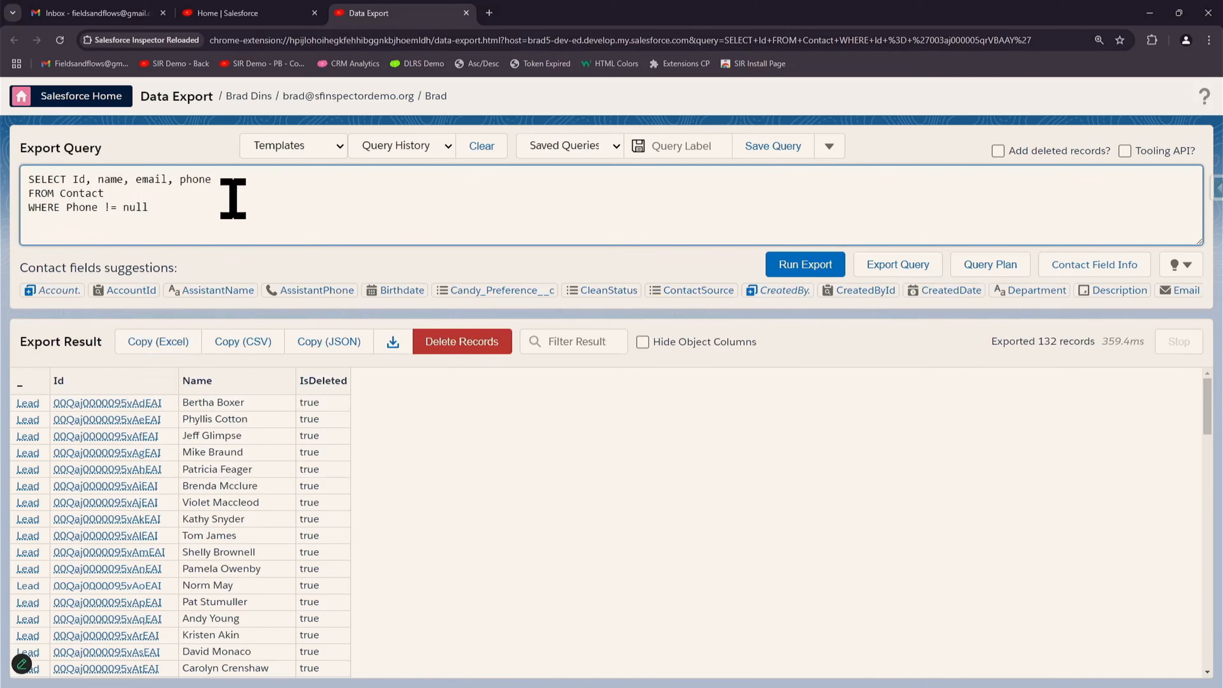
pyautogui.hotkey('ctrl', 'z')
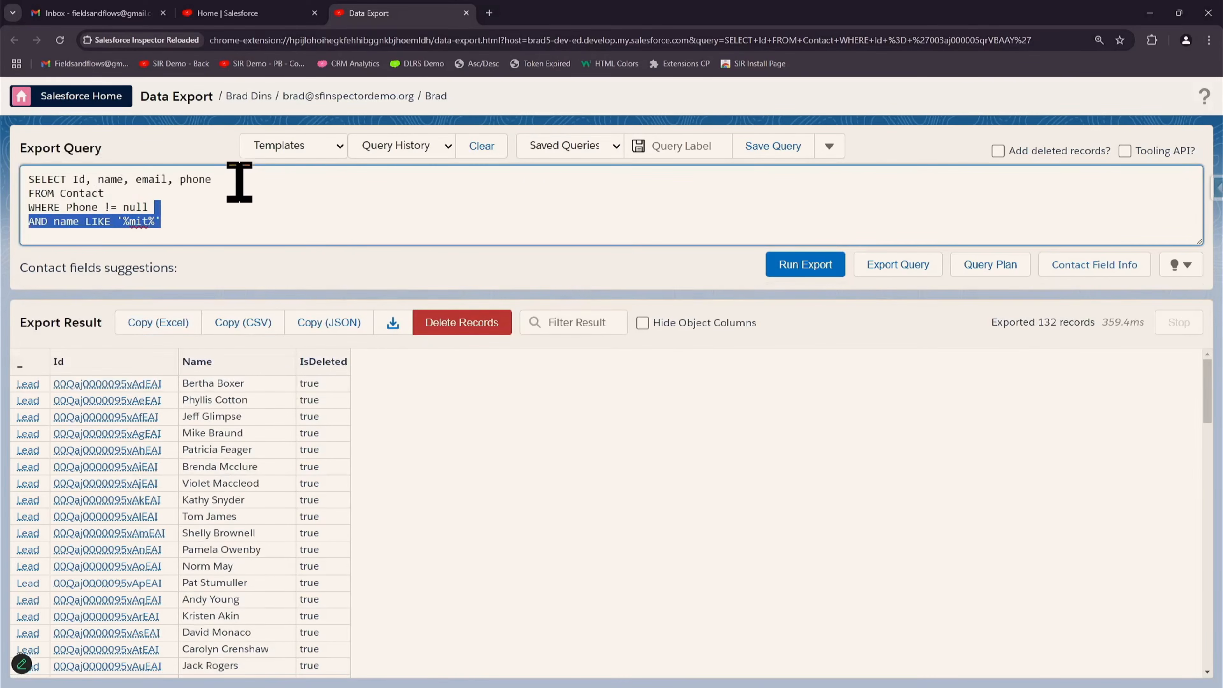
# - Add the suggested AccountId field after phone in the SELECT line and run the export
pyautogui.click(229, 182)
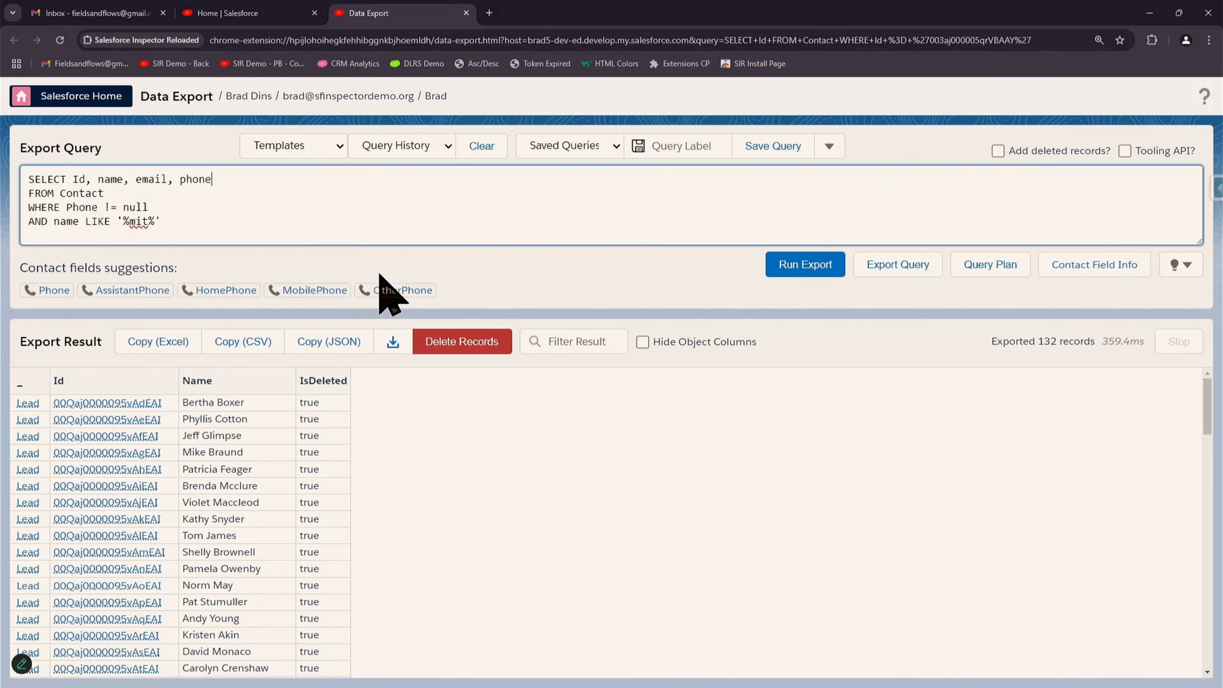
pyautogui.write(', accoun')
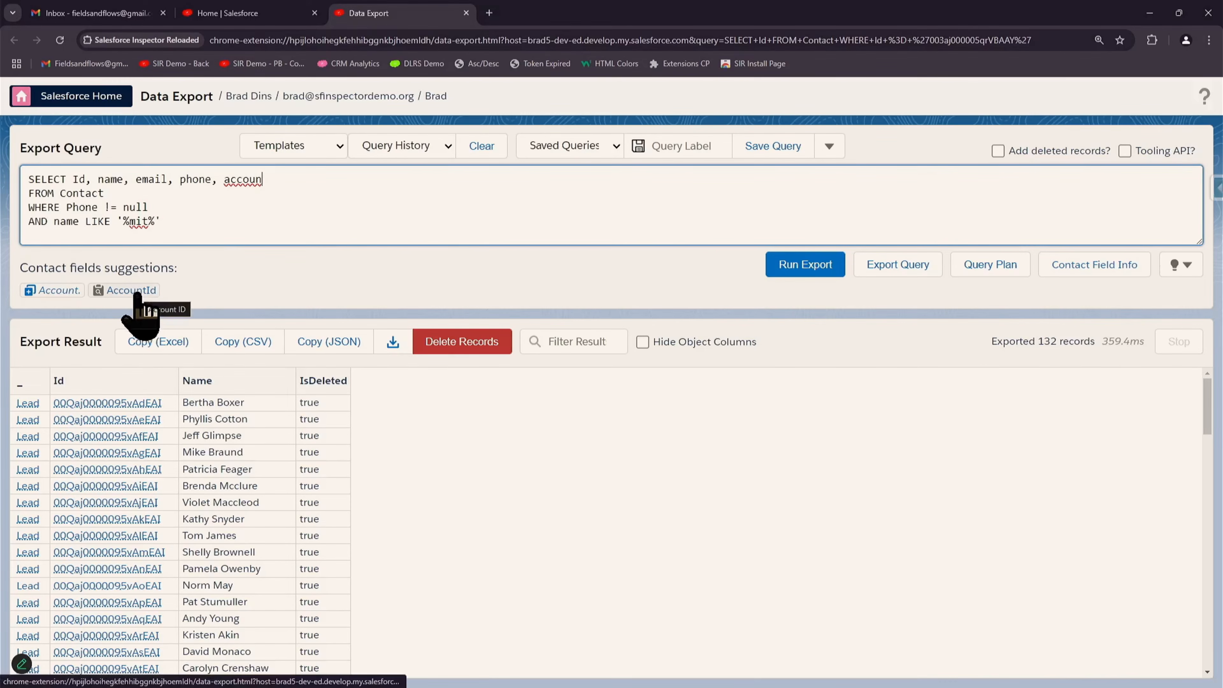
pyautogui.click(126, 290)
pyautogui.click(805, 265)
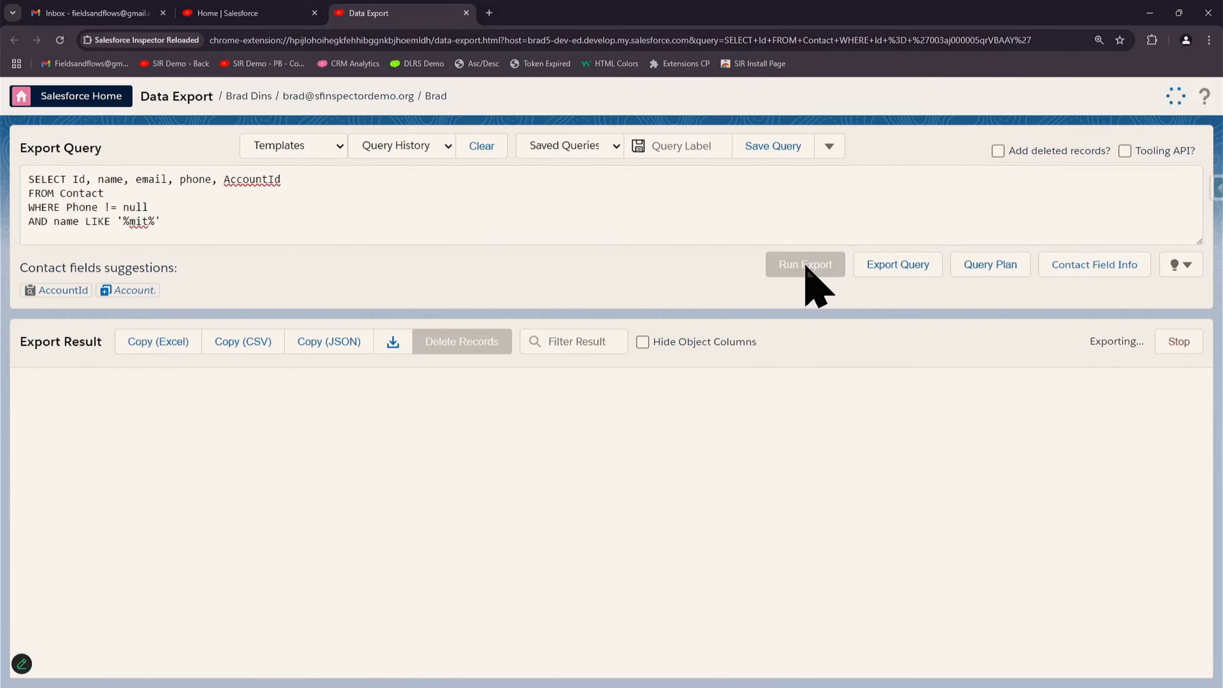
# - Replace AccountId in the SELECT line with the relationship prefix Account. and expand the full list of Account field suggestions
pyautogui.moveTo(286, 171); pyautogui.dragTo(225, 171)
pyautogui.press('BackSpace')
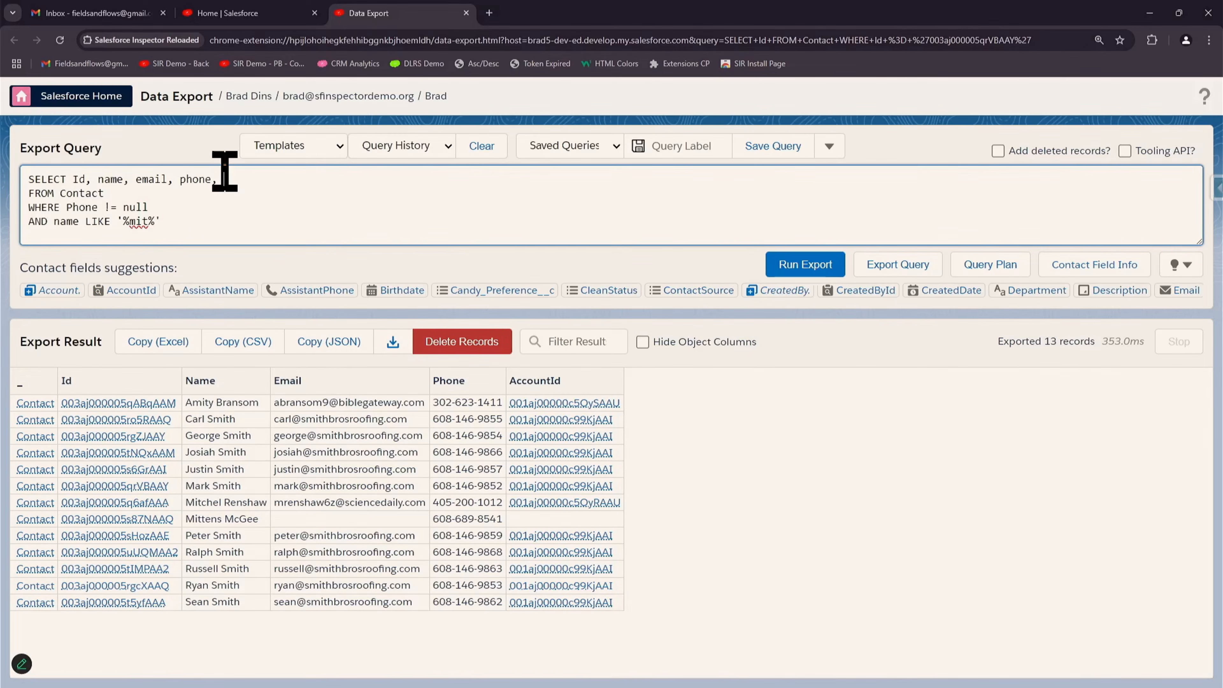
pyautogui.write('A')
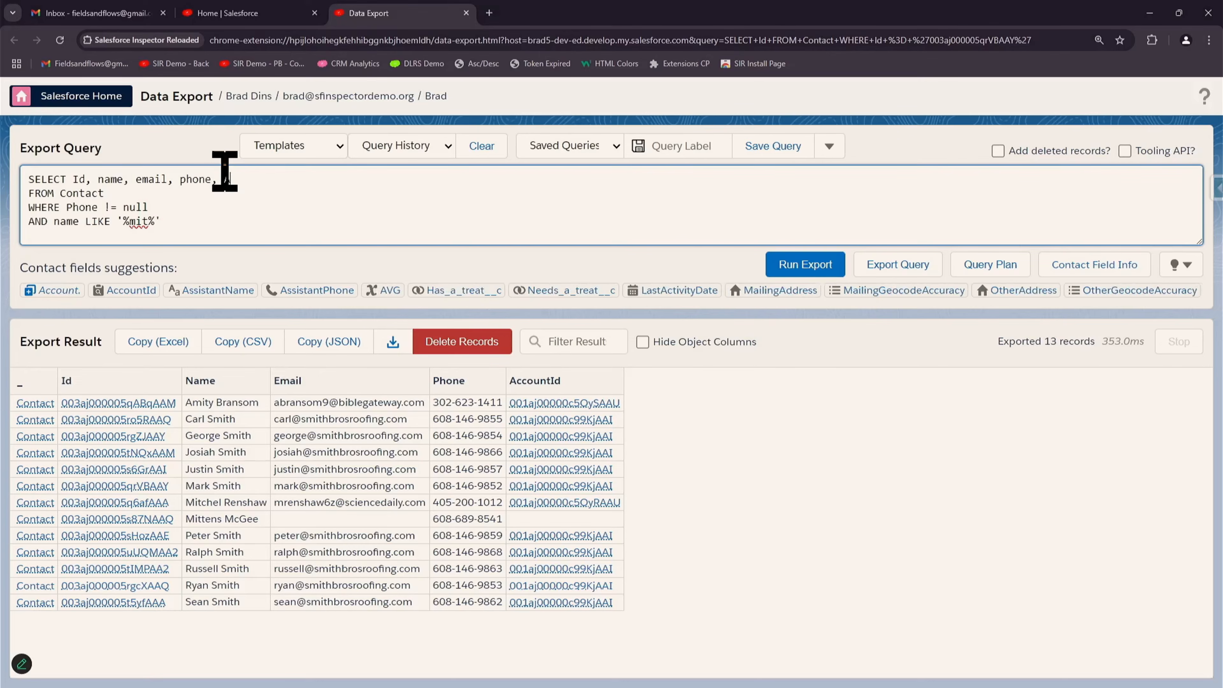
pyautogui.write('ccount.')
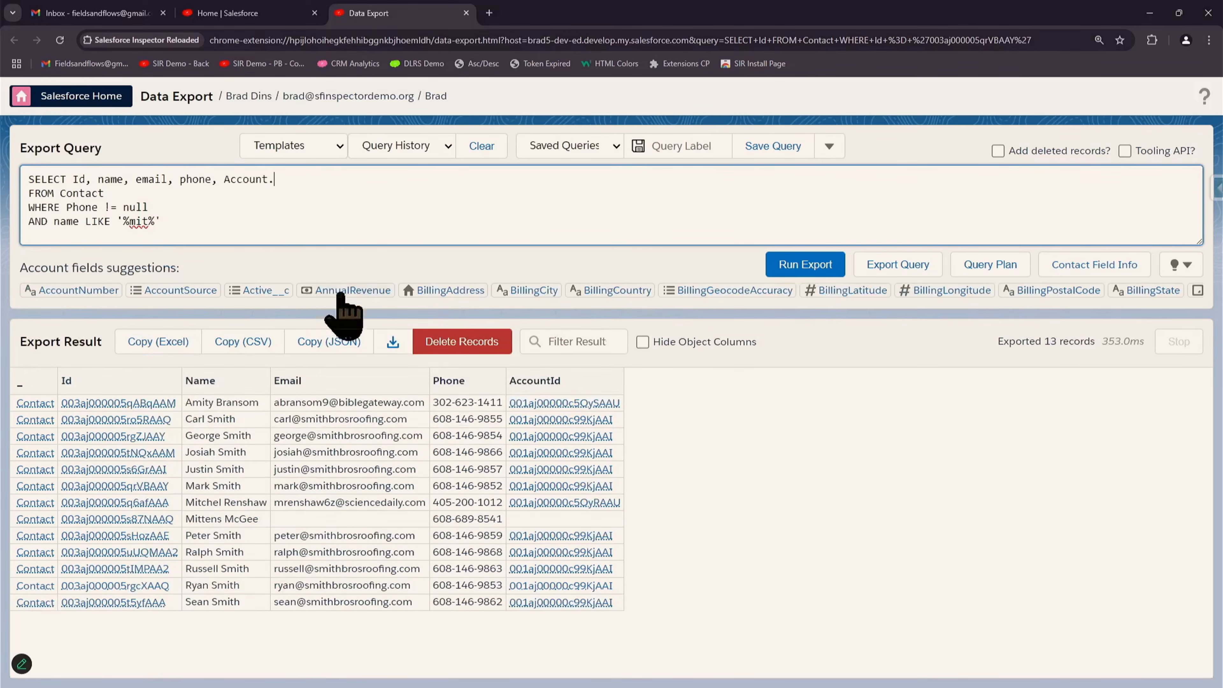
pyautogui.click(1185, 264)
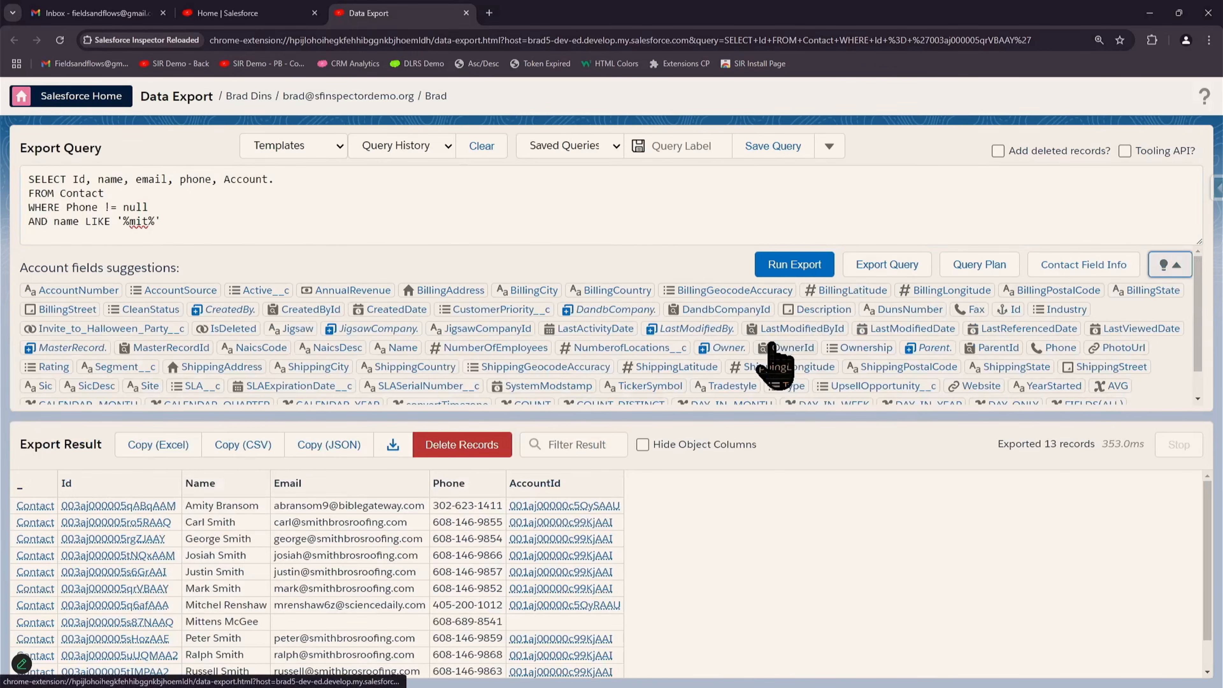
pyautogui.scroll(-1, 772, 363)
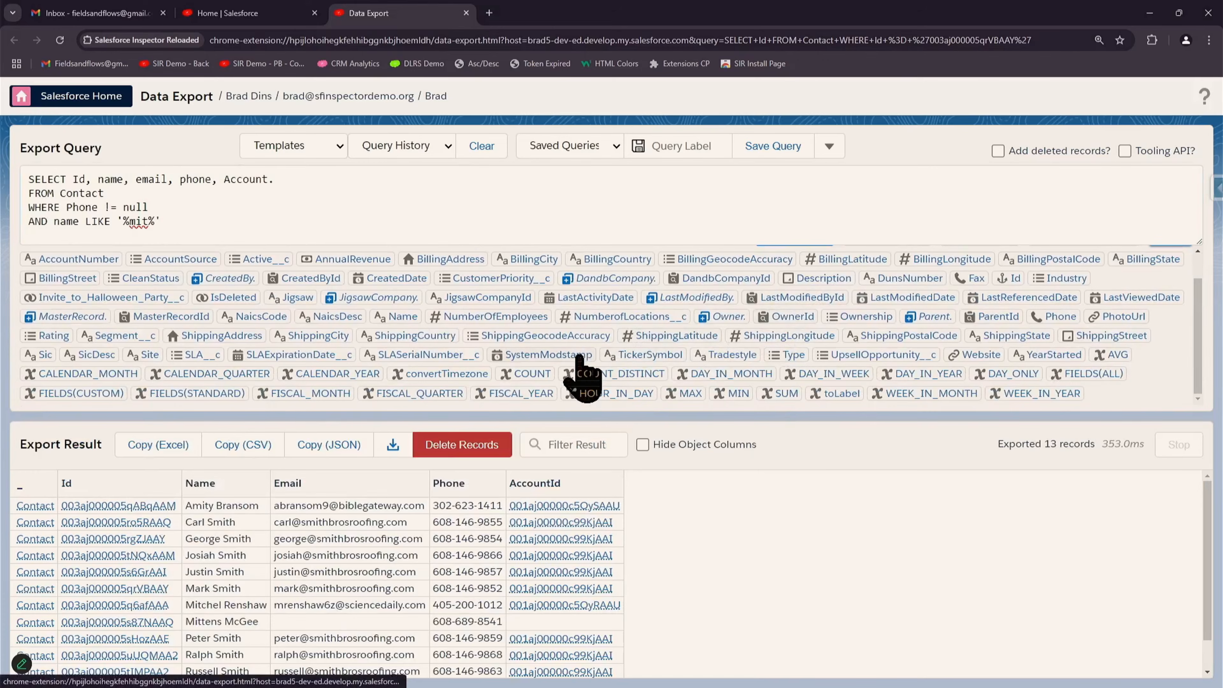
pyautogui.scroll(1, 464, 322)
# - Complete the related field as Account.Name, run the export and look through the resulting Contact rows
pyautogui.click(316, 185)
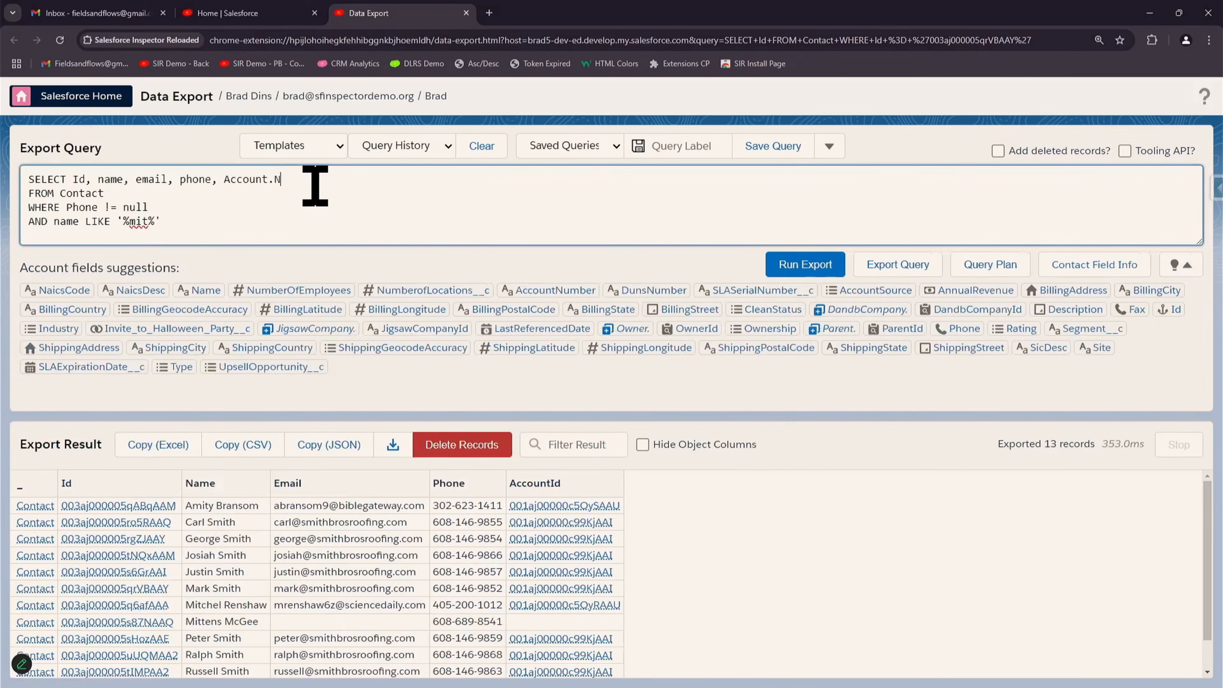
pyautogui.write('Name')
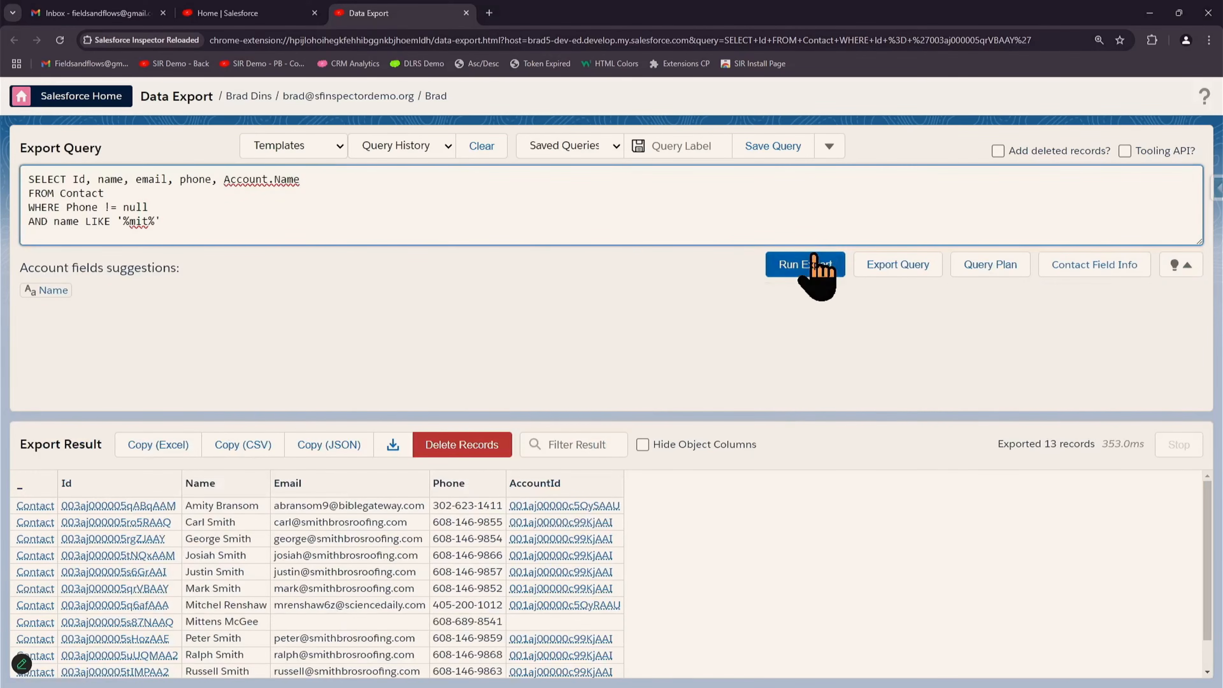
pyautogui.click(816, 270)
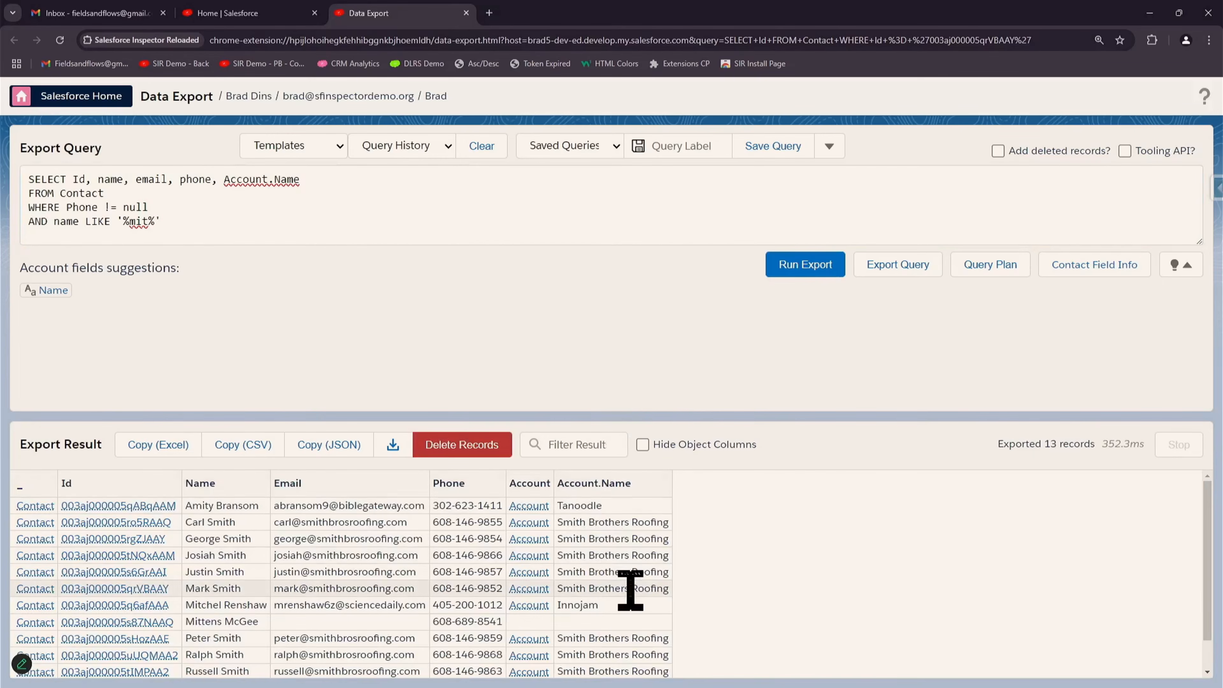
pyautogui.scroll(-1, 630, 587)
pyautogui.scroll(1, 634, 602)
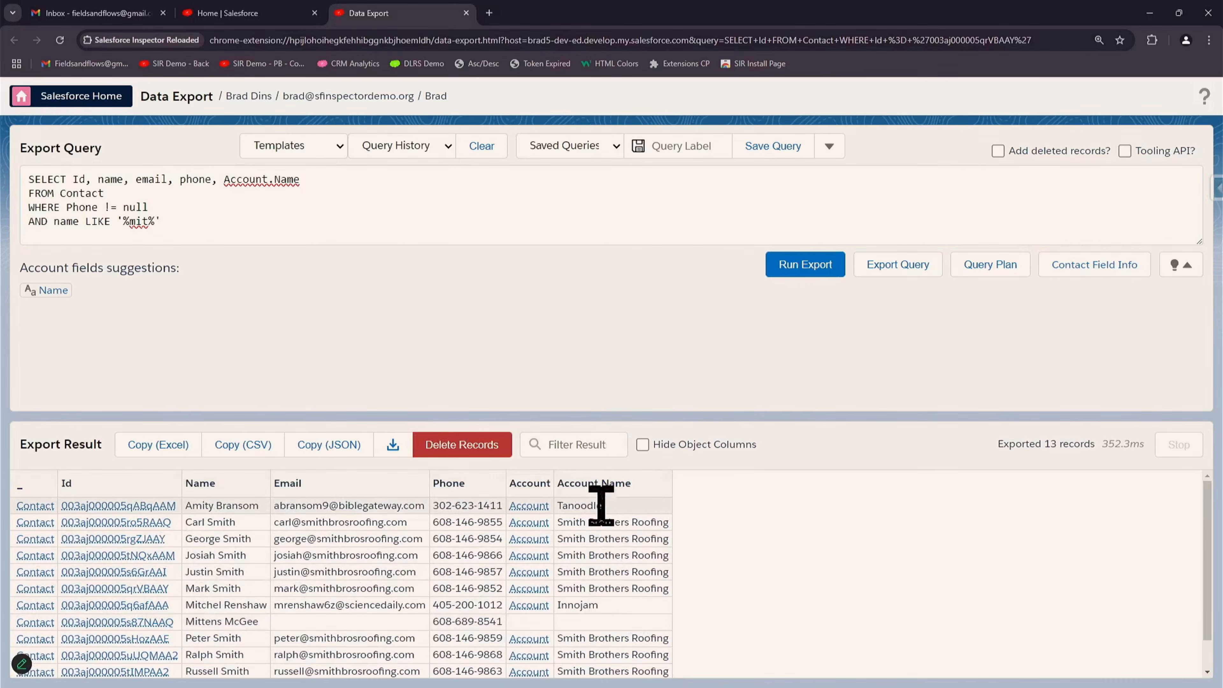
pyautogui.scroll(-1, 606, 585)
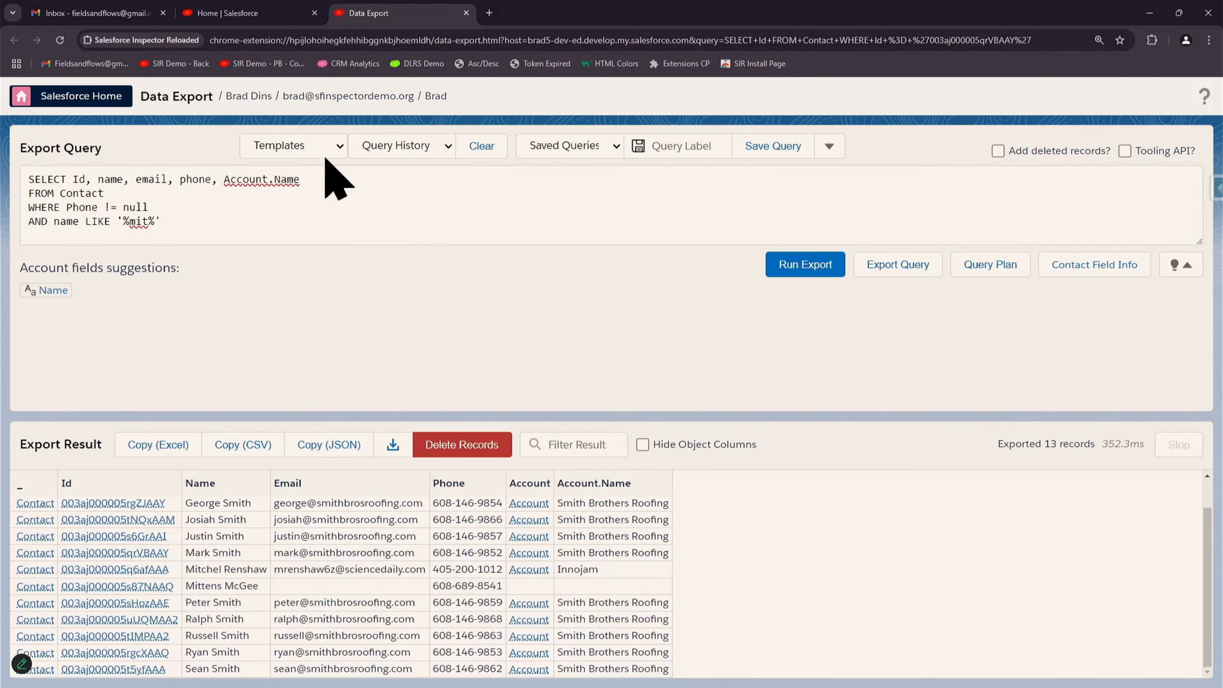
# - Add Account.owner.name after Account.Name in the SELECT line and run the export
pyautogui.click(321, 176)
pyautogui.write(',')
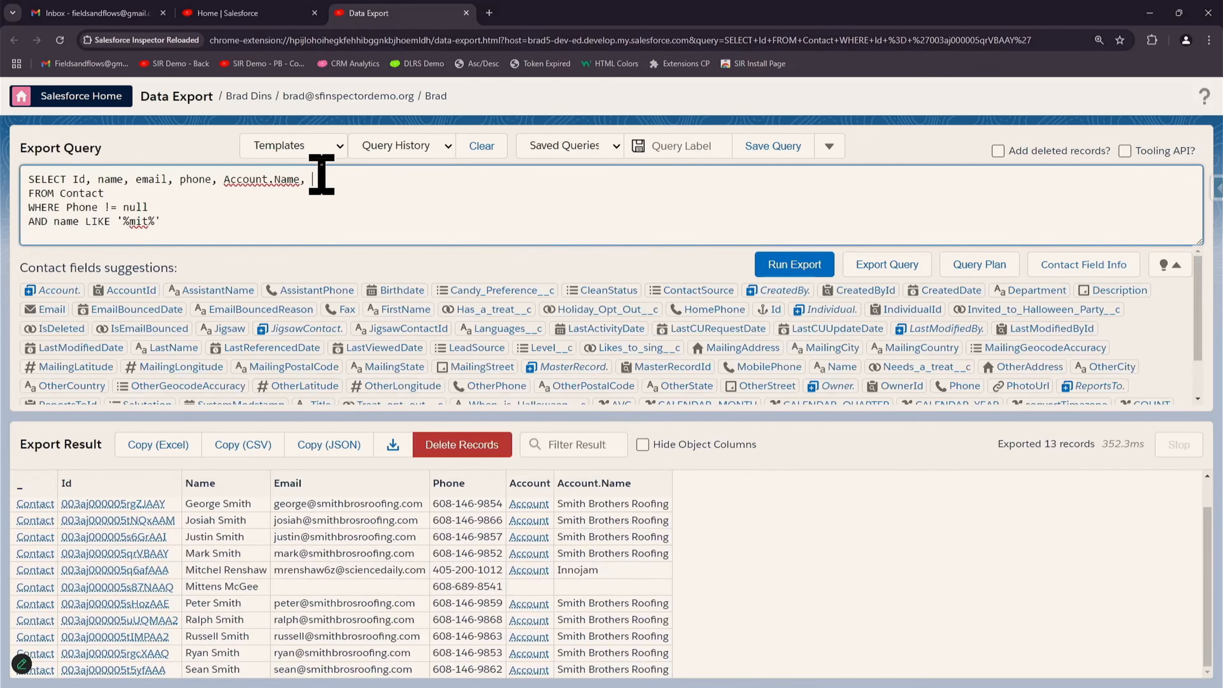
pyautogui.write(' Accoun')
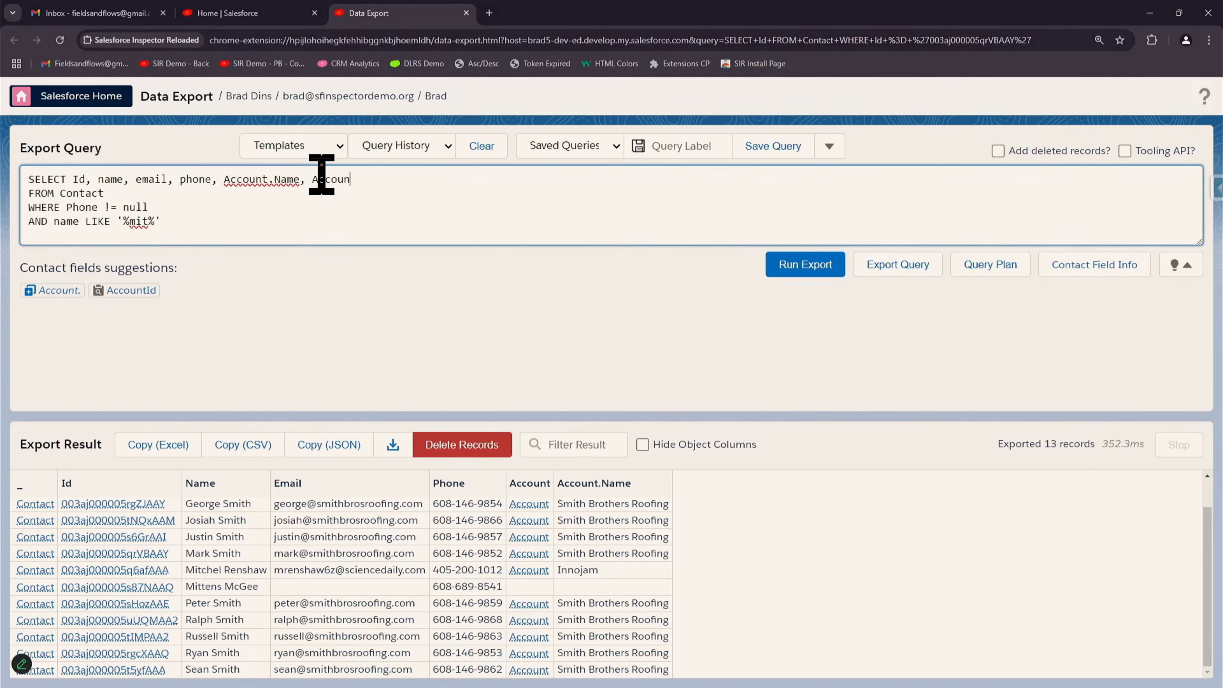
pyautogui.write('t.owner')
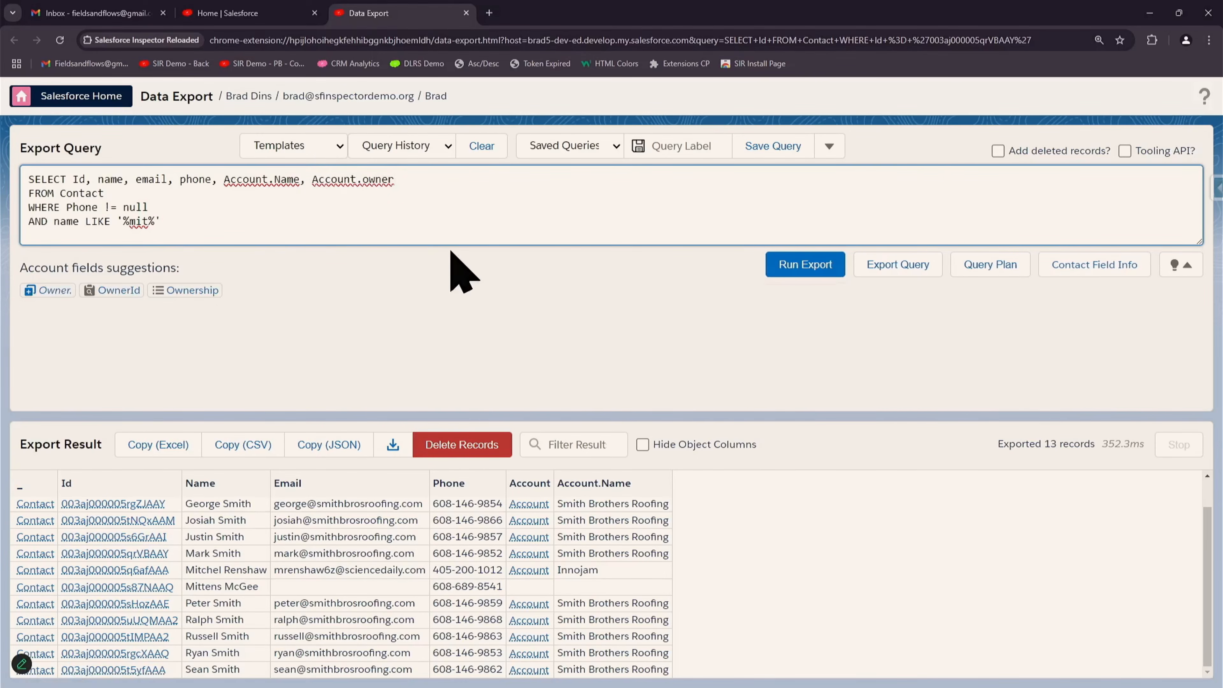
pyautogui.write('.nam')
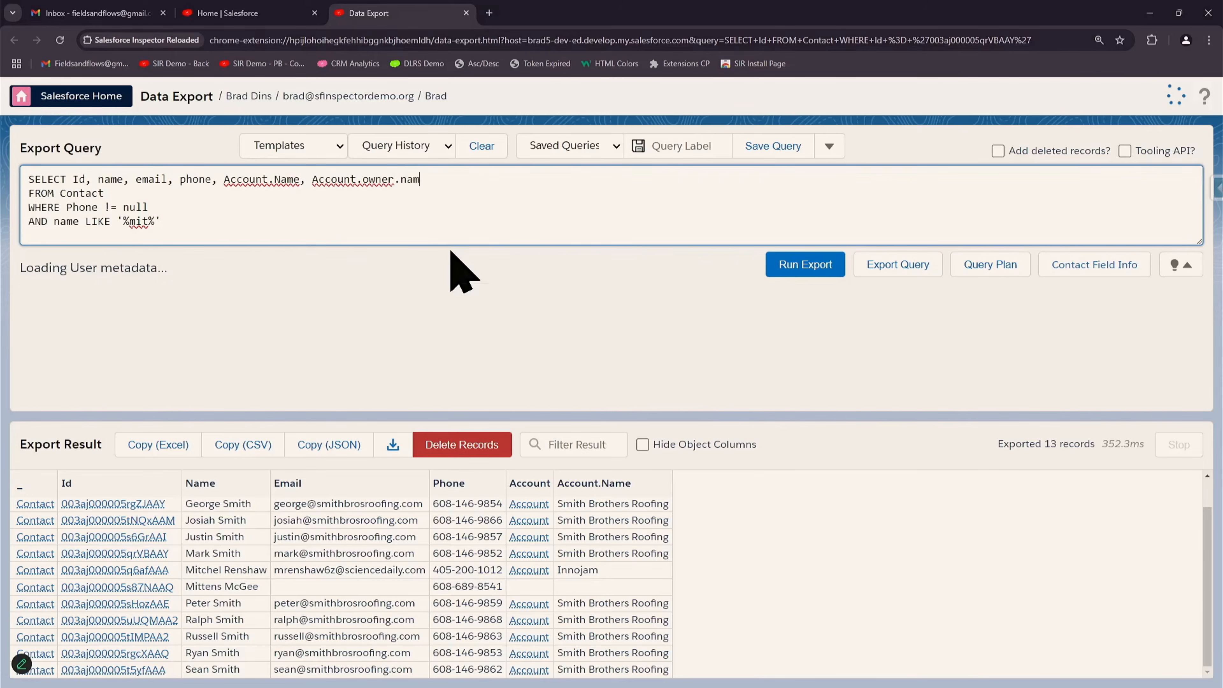
pyautogui.write('e')
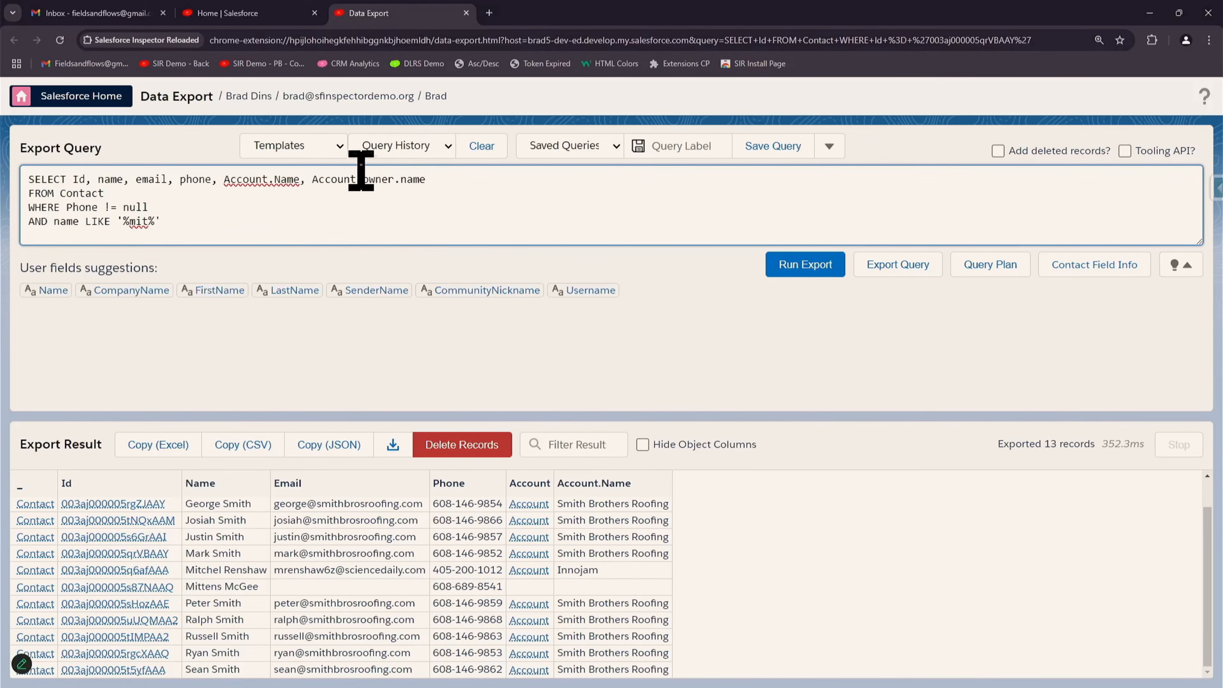
pyautogui.click(325, 176)
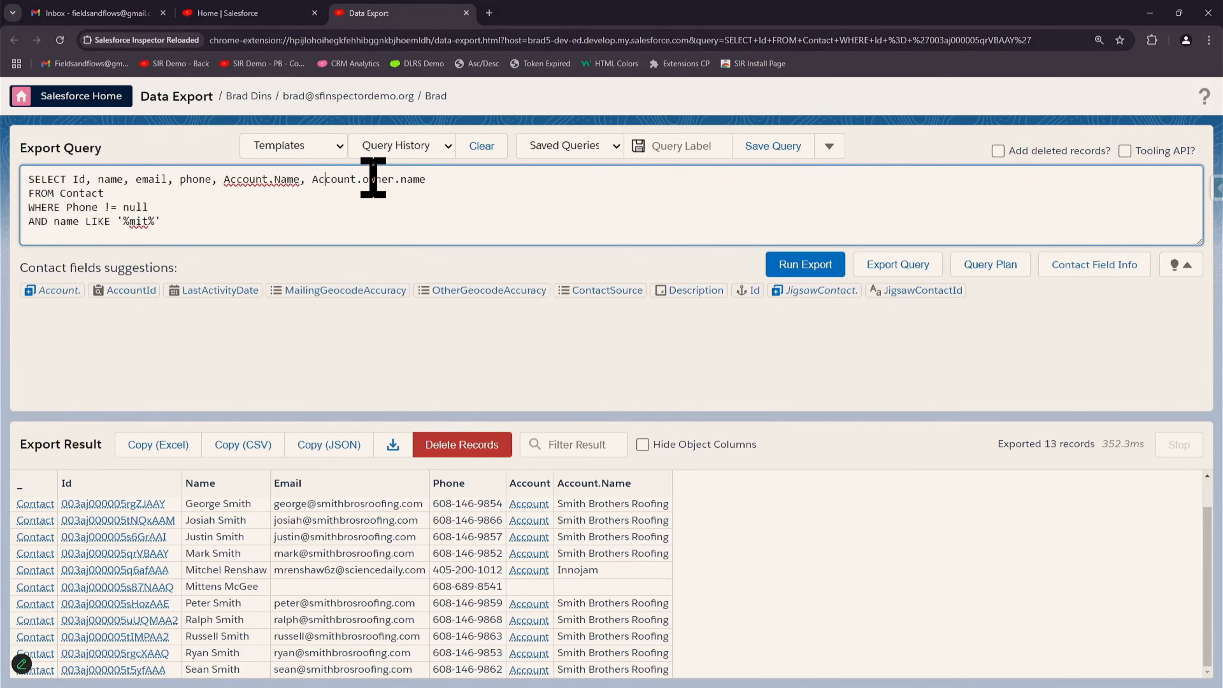
pyautogui.click(373, 179)
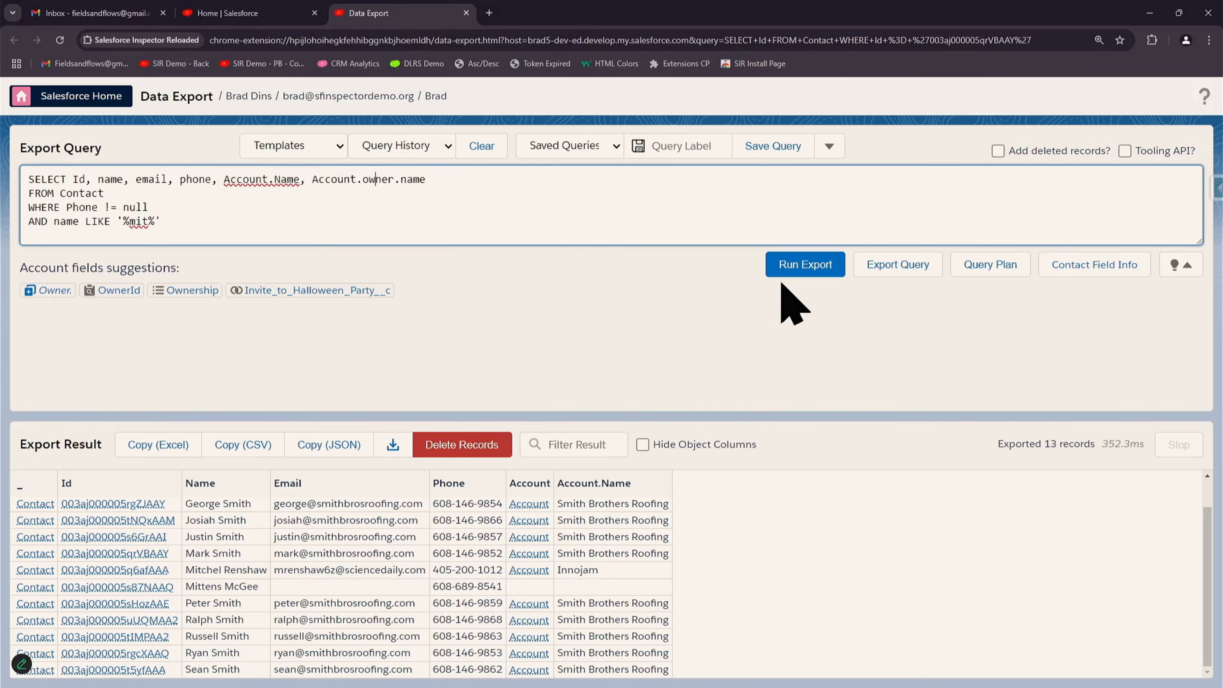
pyautogui.click(784, 267)
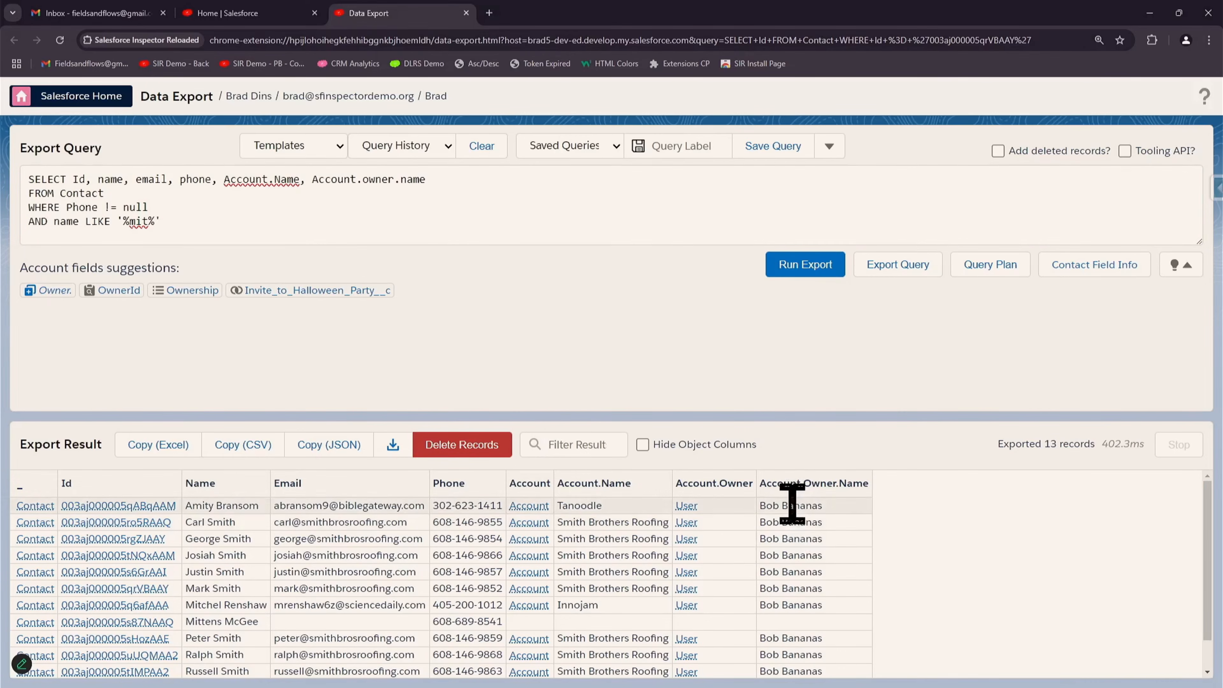
# - Append a second Account.owner.name entry to the SELECT line and try extending it with another relationship dot
pyautogui.click(441, 178)
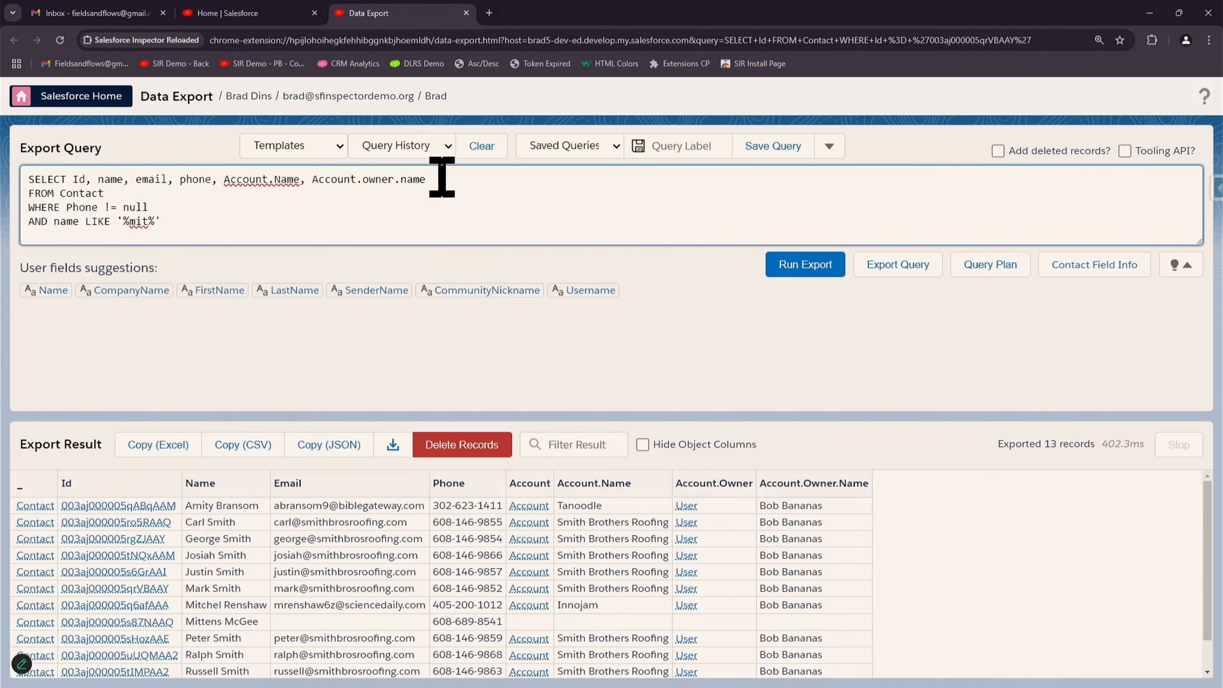
pyautogui.write(', Account.')
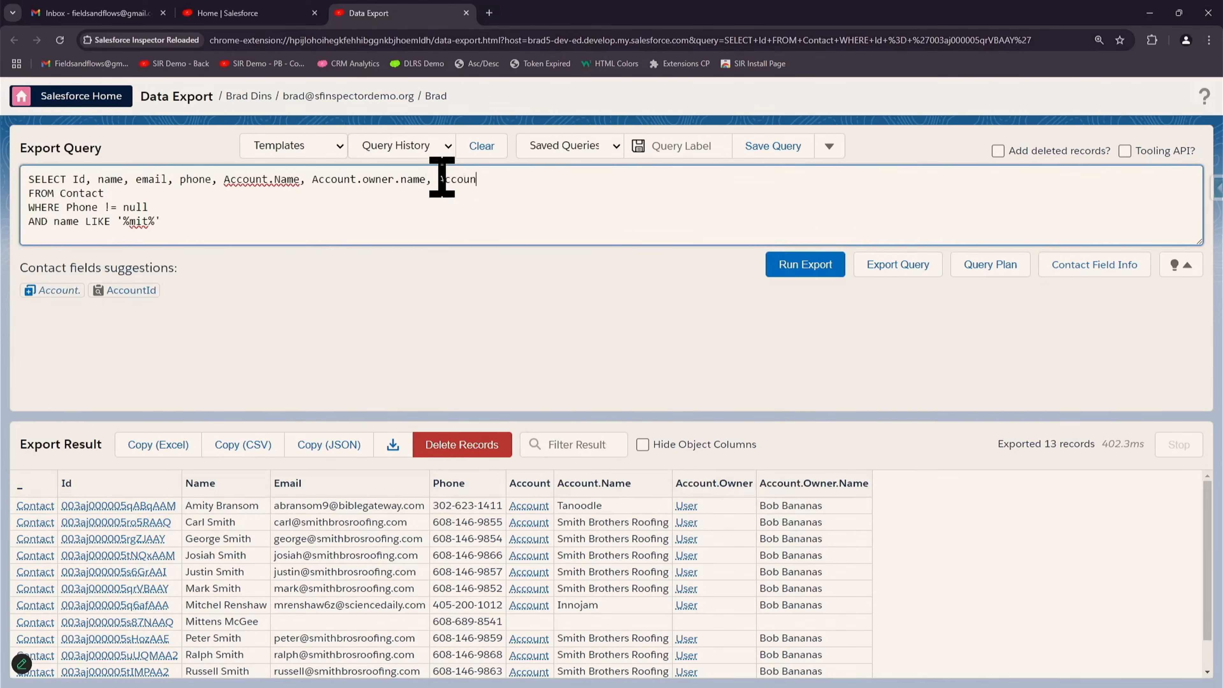
pyautogui.write('owner.name')
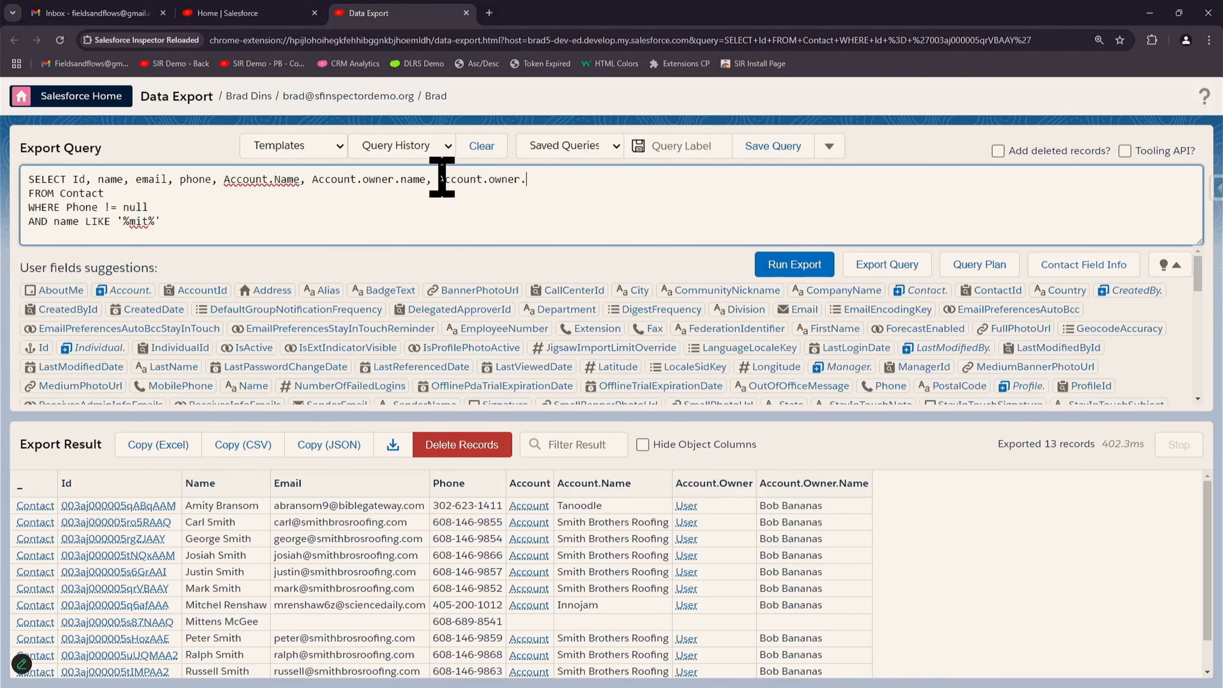
pyautogui.write(',')
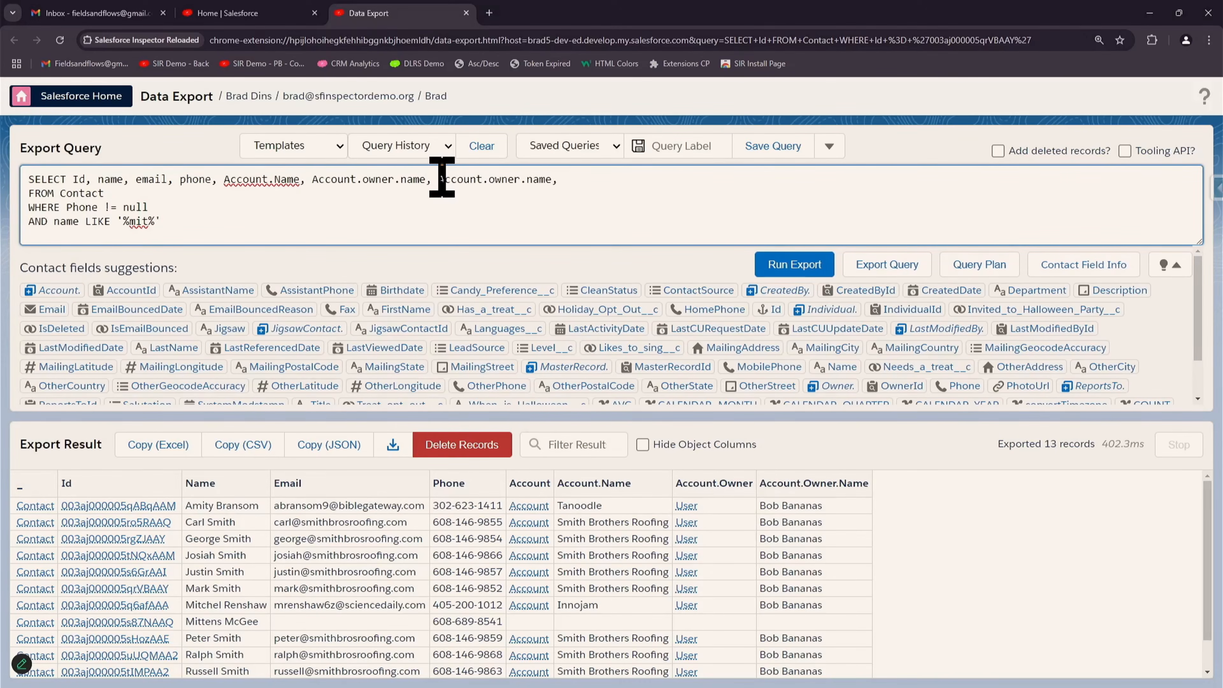
pyautogui.press('BackSpace')
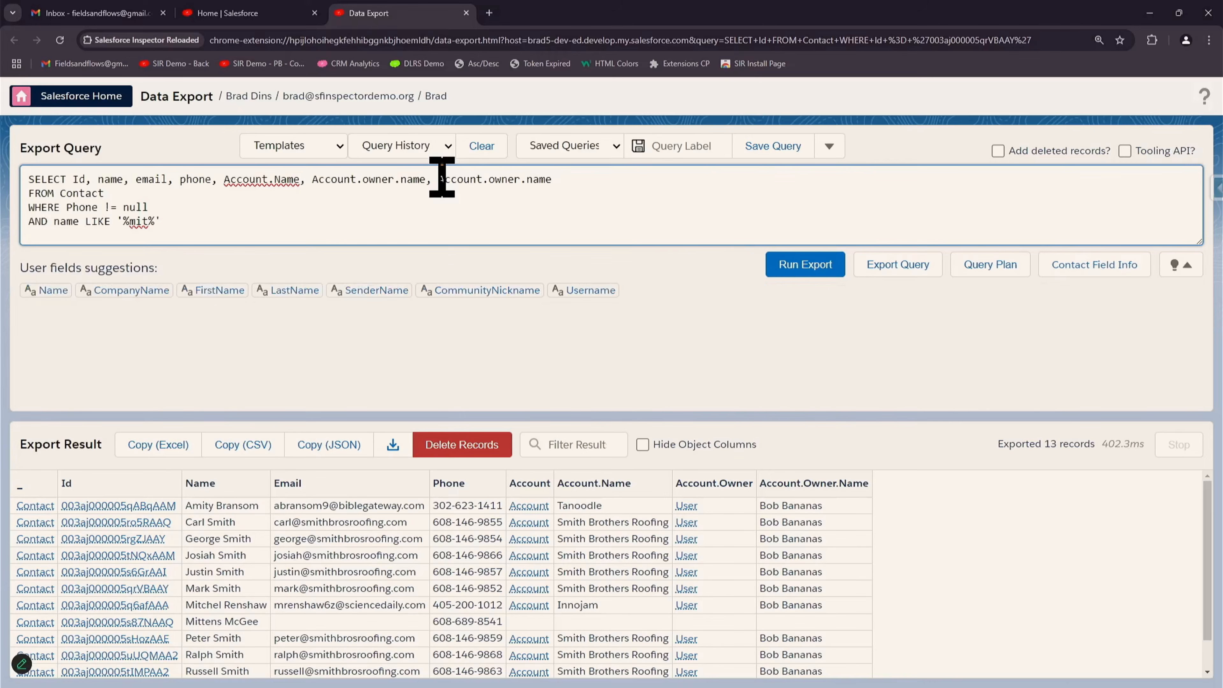
pyautogui.write('.')
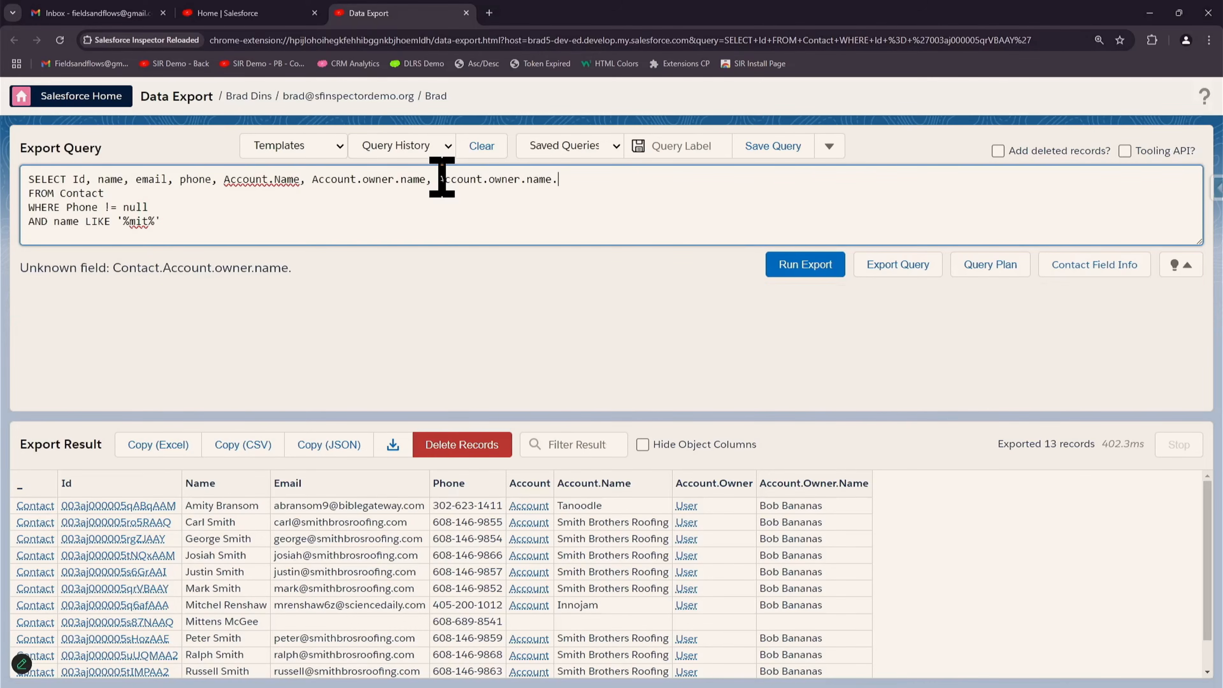
# - Change the last SELECT field to Account.owner.manager.name and run the export
pyautogui.press('BackSpace')
pyautogui.press('BackSpace')
pyautogui.press('BackSpace')
pyautogui.press('BackSpace')
pyautogui.press('BackSpace')
pyautogui.write('m')
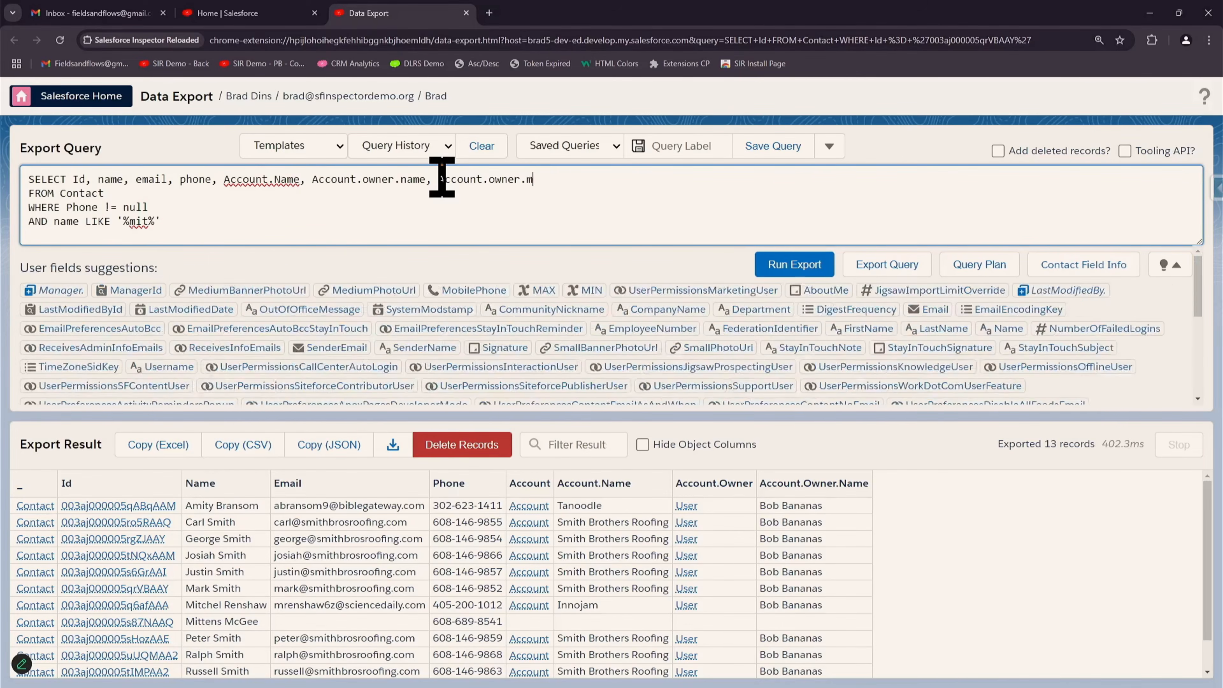
pyautogui.write('anageer.n')
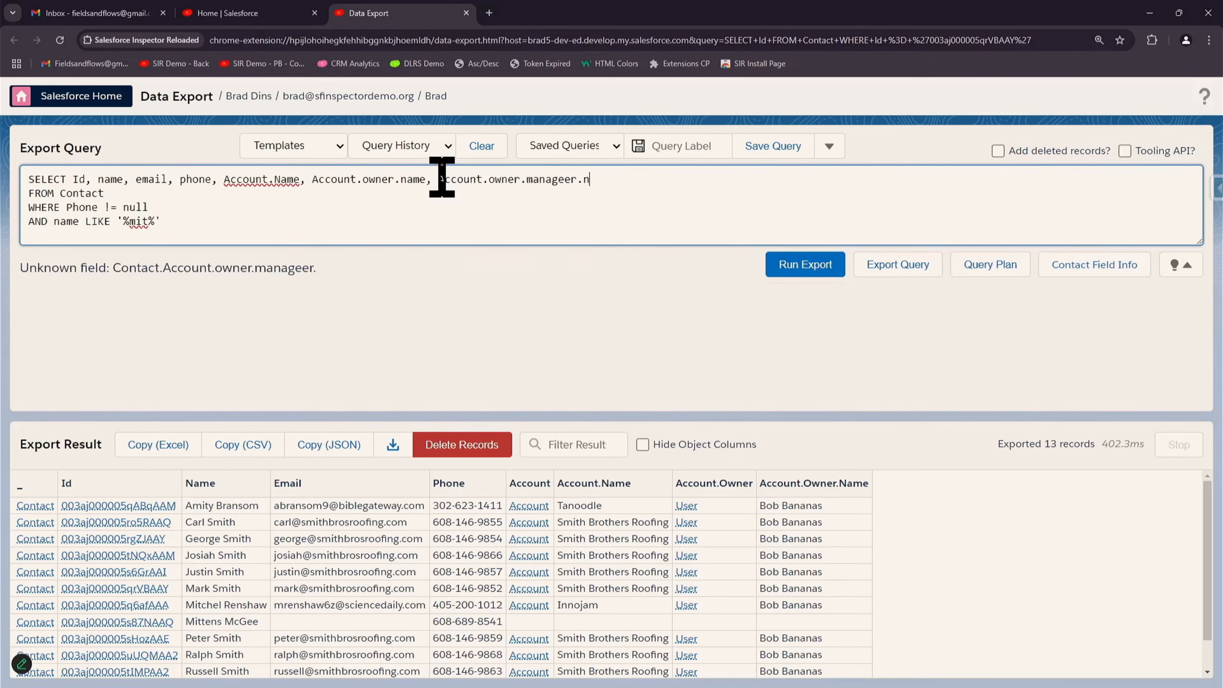
pyautogui.press('BackSpace')
pyautogui.press('BackSpace')
pyautogui.press('BackSpace')
pyautogui.press('BackSpace')
pyautogui.write('r.name')
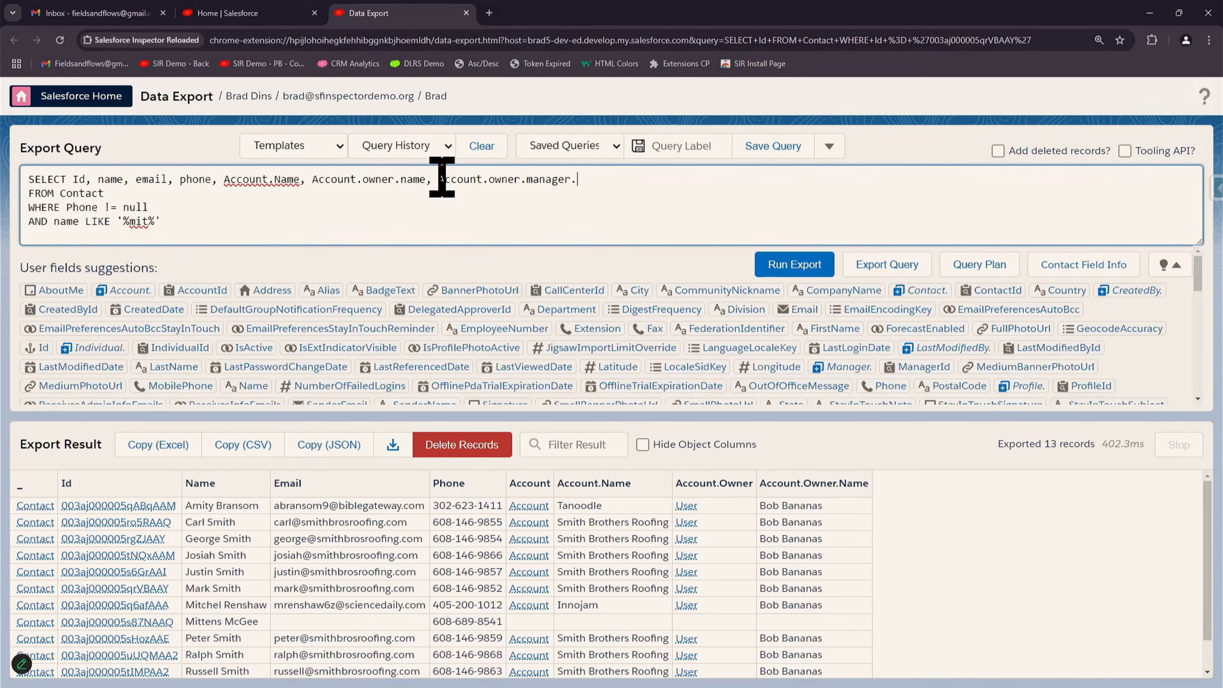
pyautogui.click(808, 267)
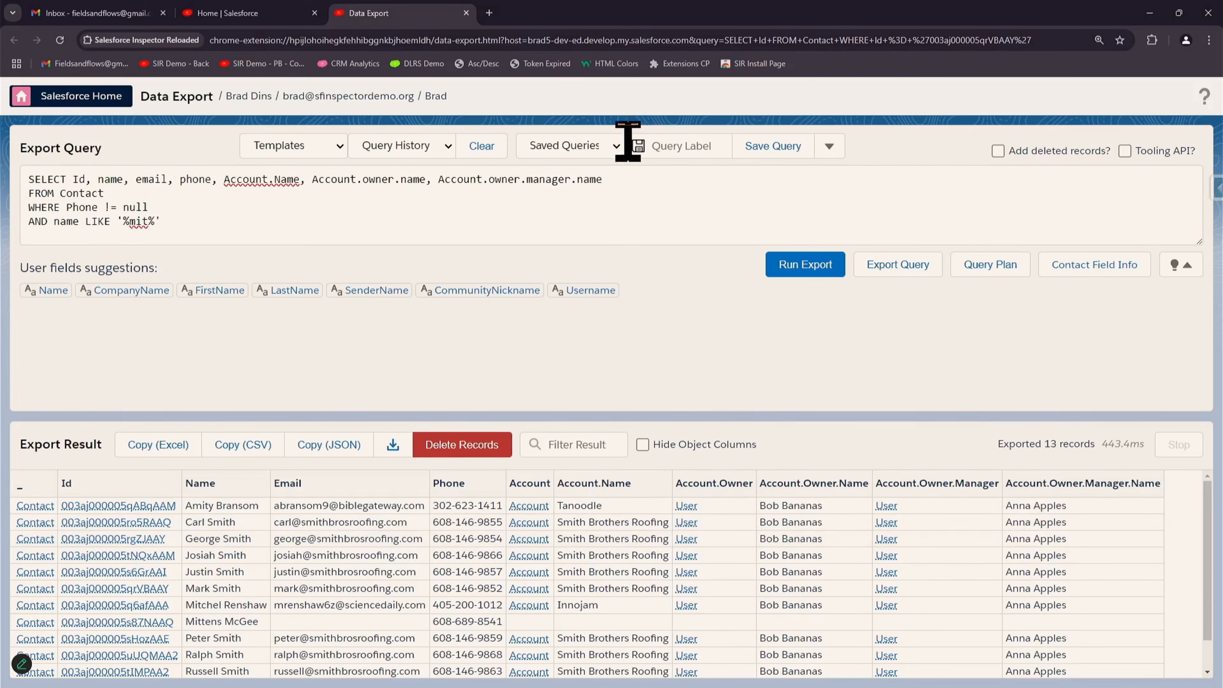
# - Add createdby.name to the end of the SELECT line, run the export and check the last result columns
pyautogui.click(612, 183)
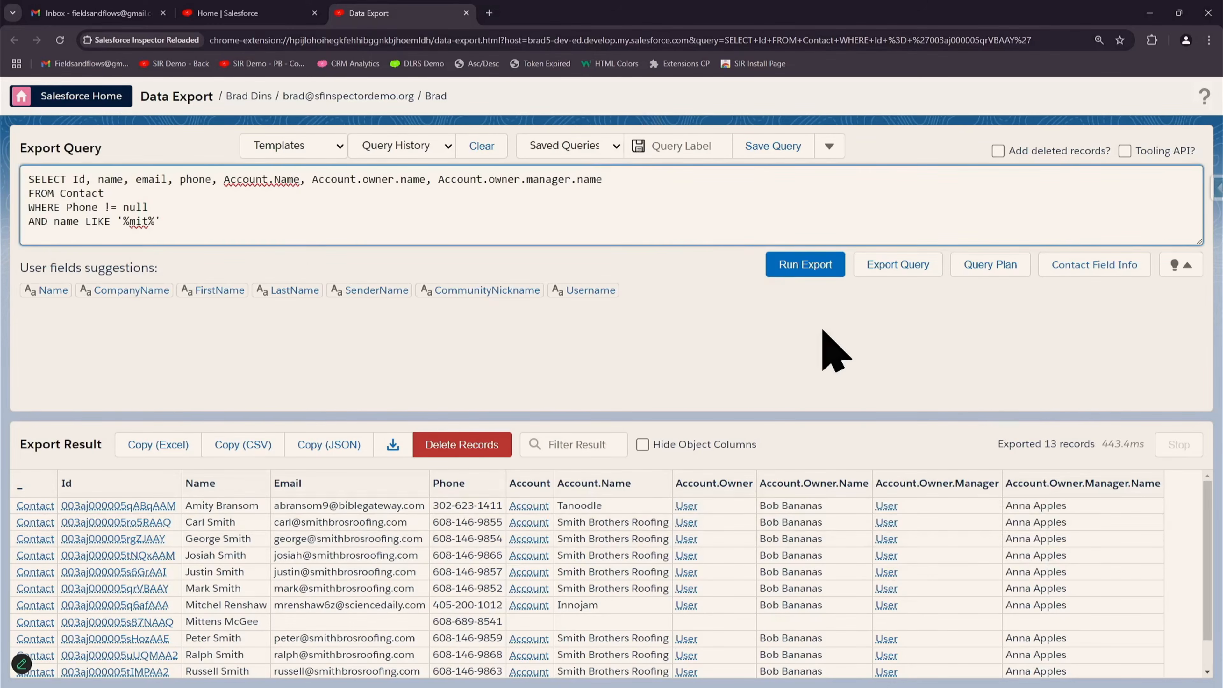
pyautogui.write(', create')
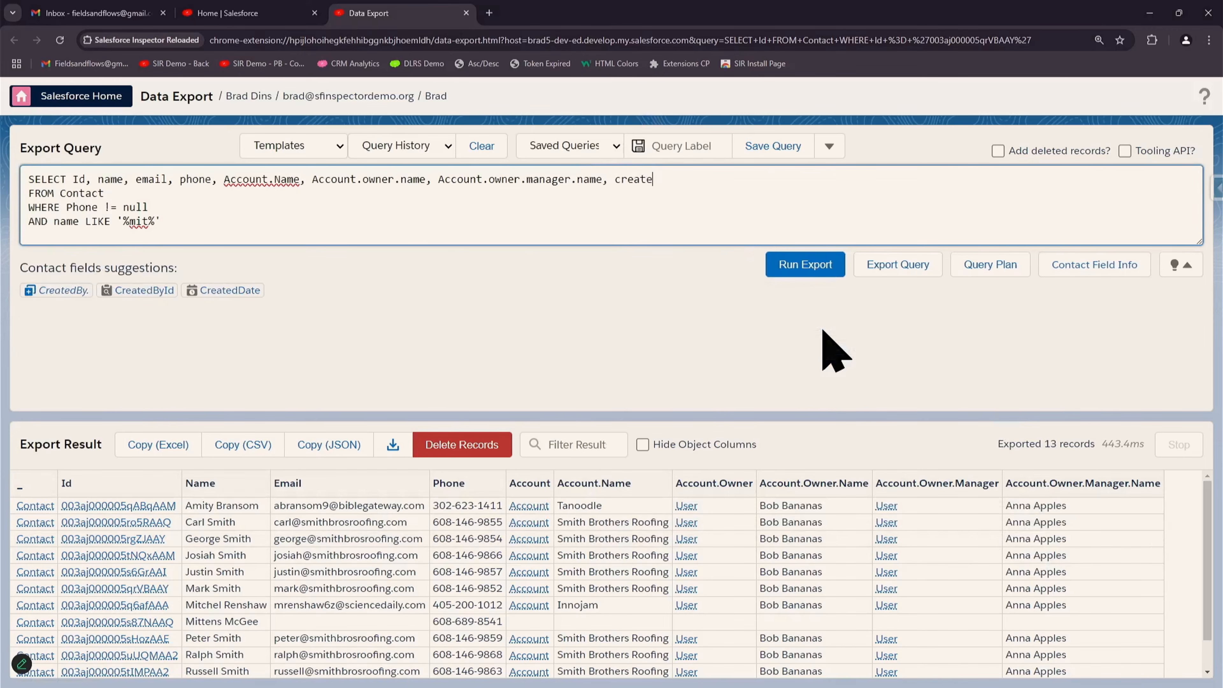
pyautogui.write('dby.name')
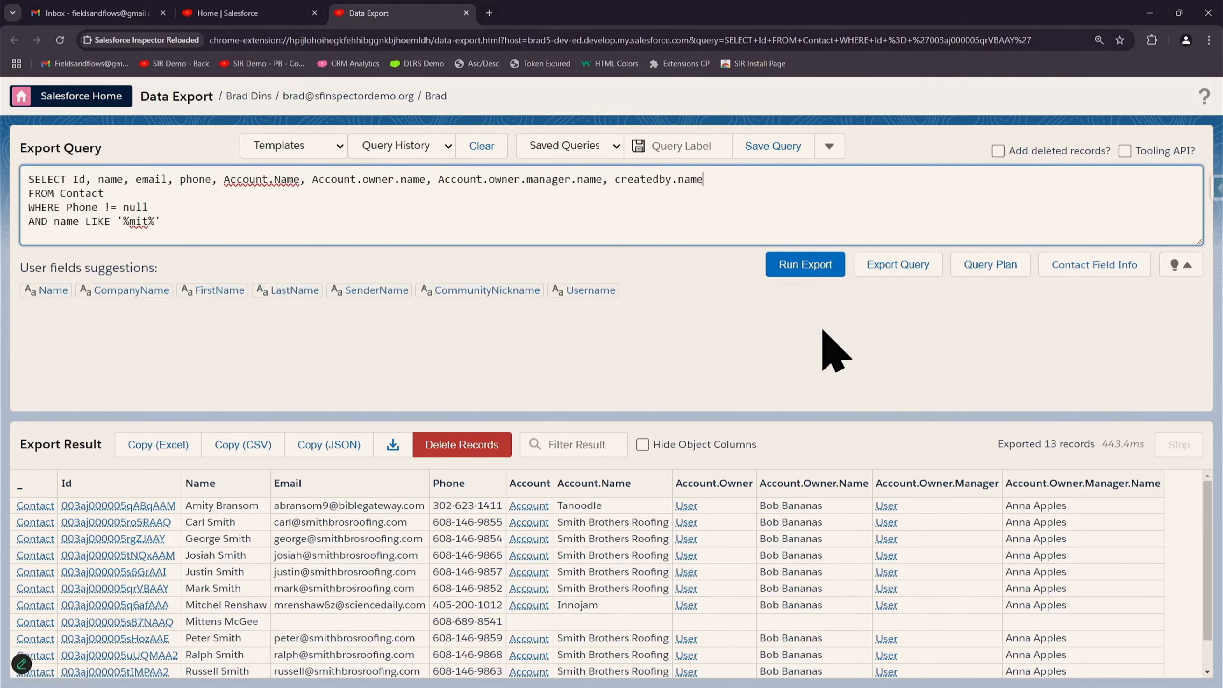
pyautogui.click(620, 184)
pyautogui.click(617, 190)
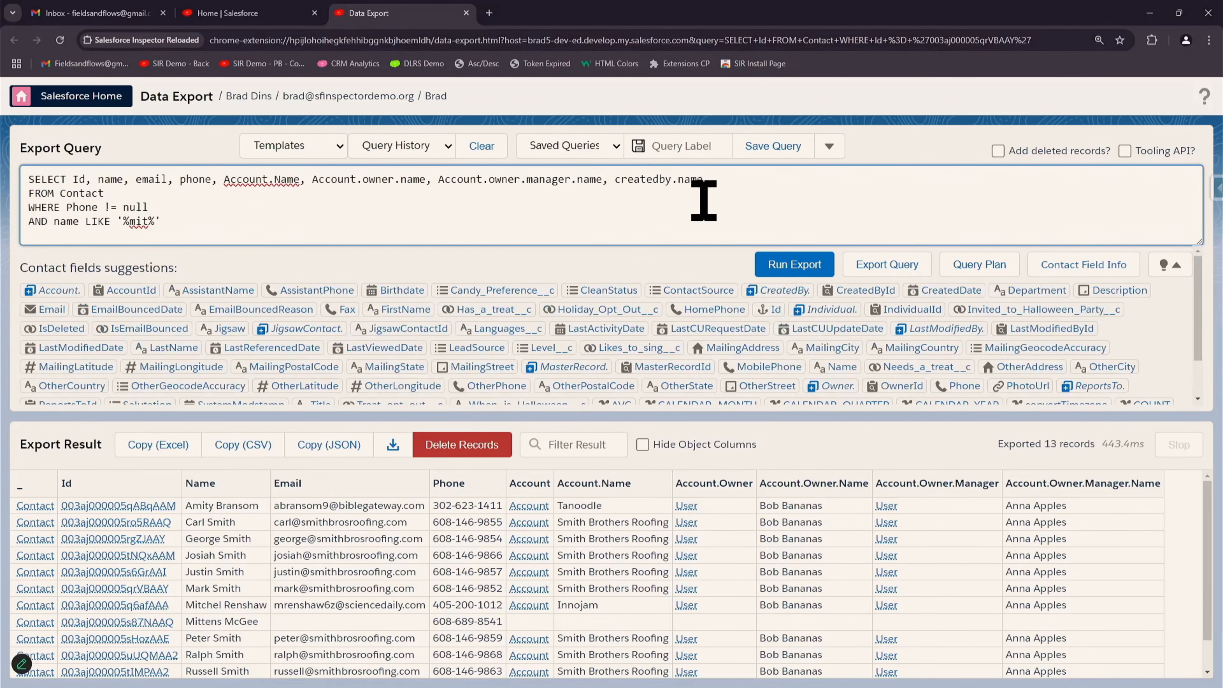
pyautogui.click(796, 266)
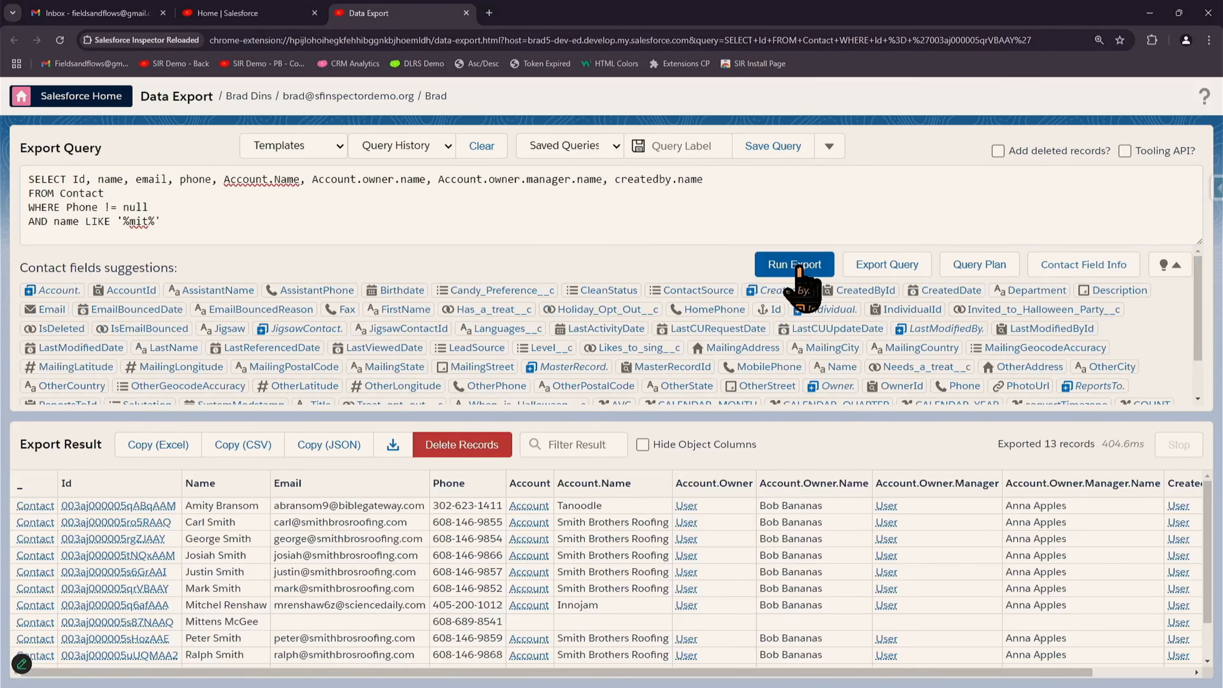
pyautogui.moveTo(853, 673); pyautogui.dragTo(951, 673)
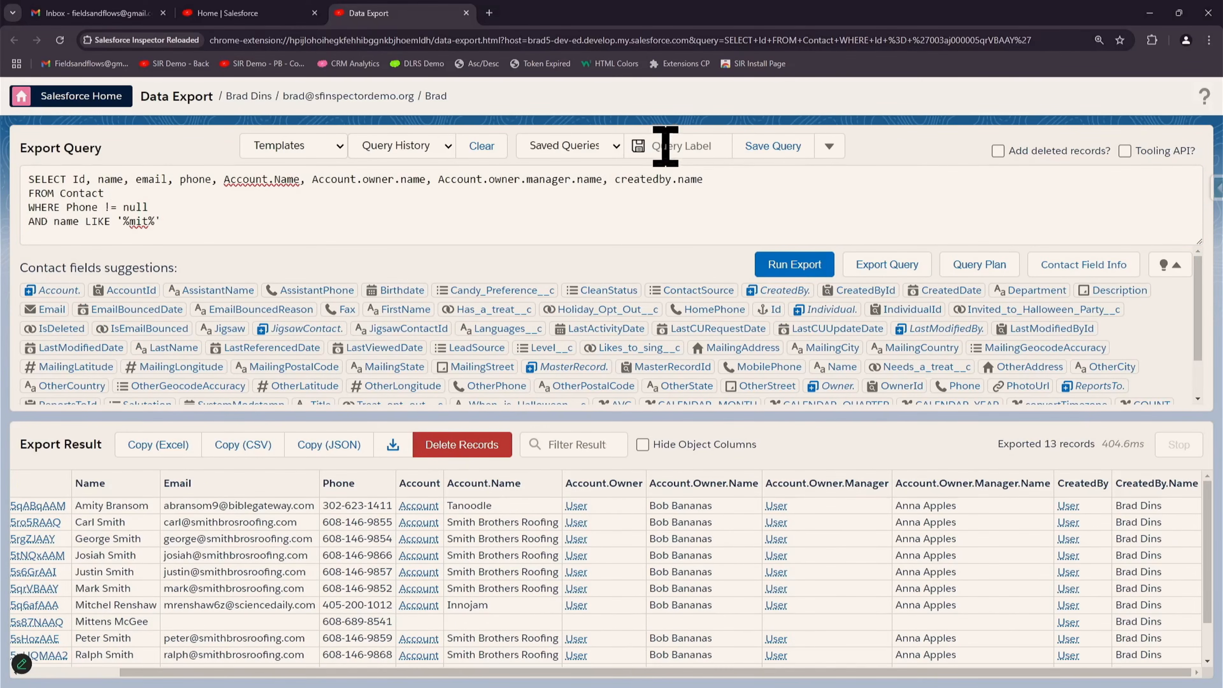
pyautogui.click(658, 184)
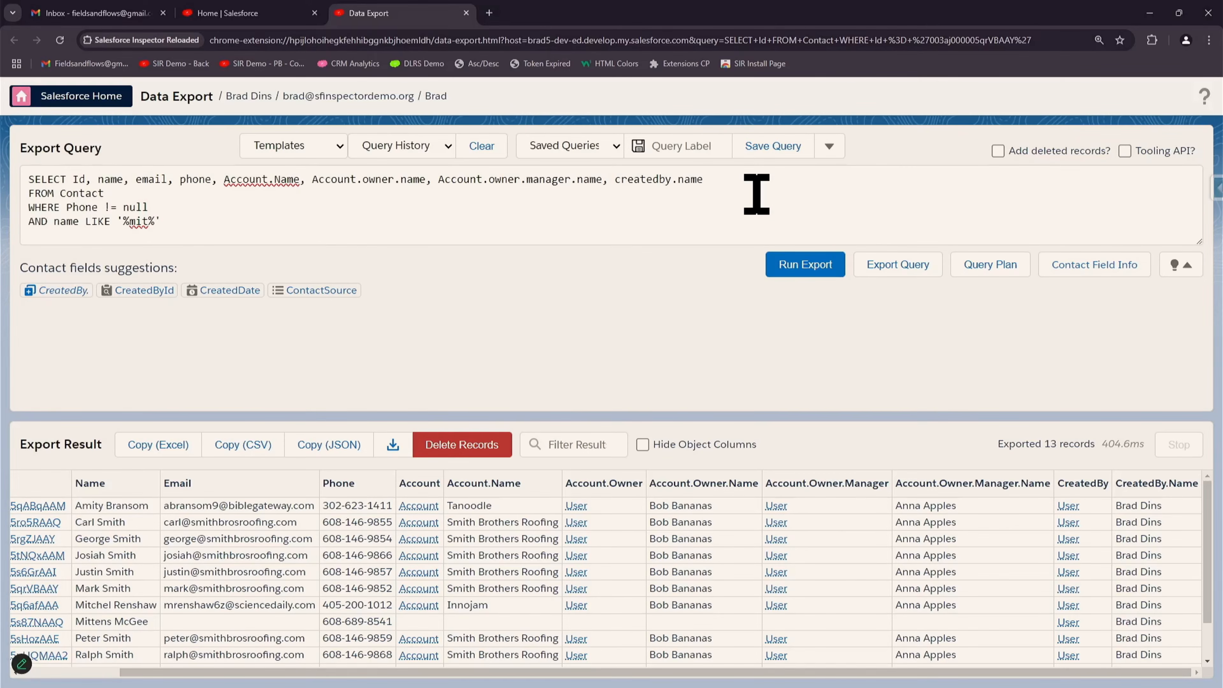
# - Check the saved queries list and save the current Contact query with the account, manager and creator fields
pyautogui.click(732, 185)
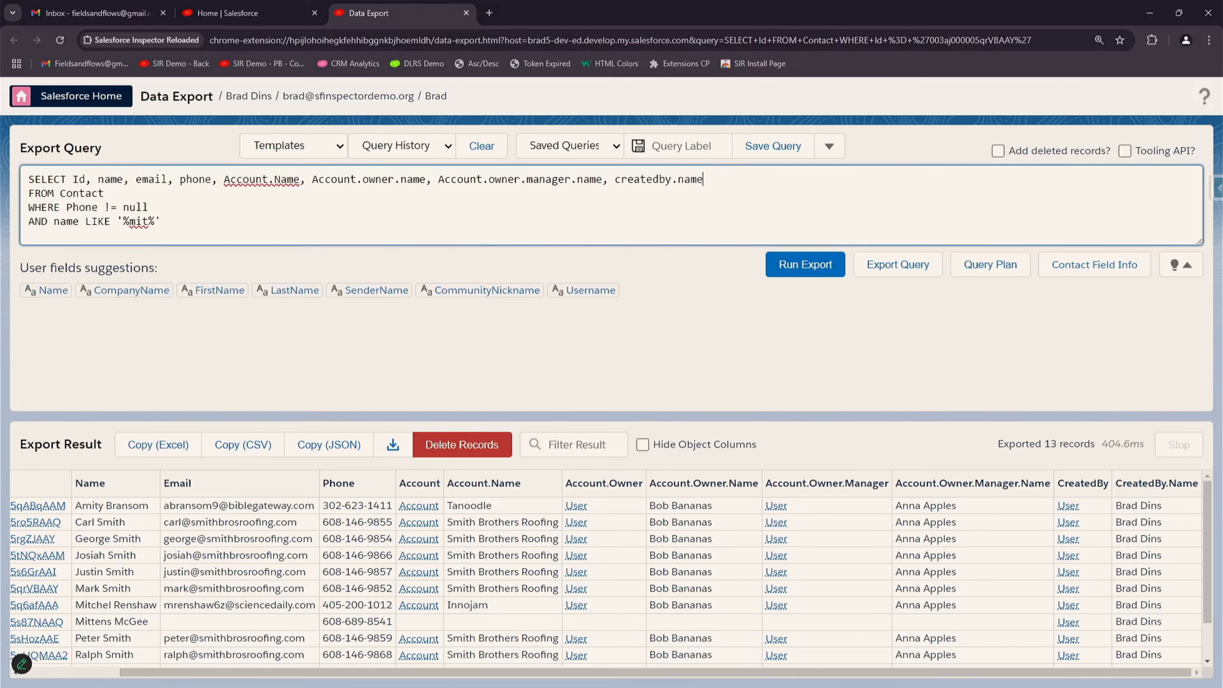
pyautogui.click(576, 147)
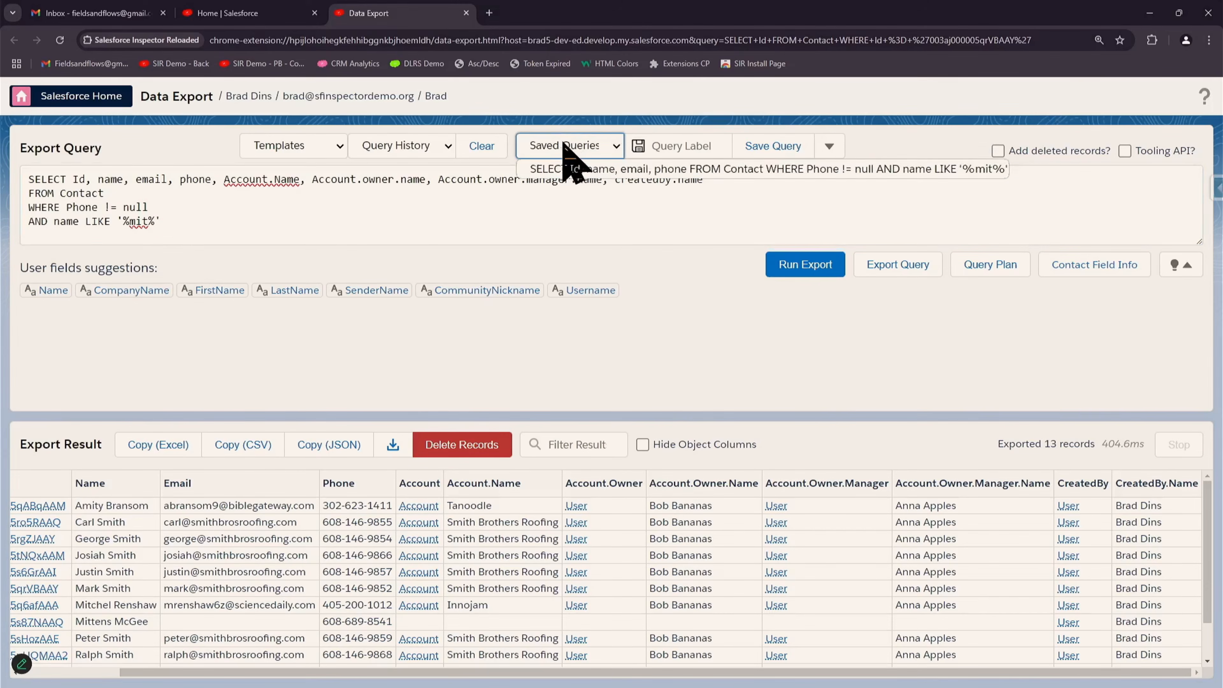
pyautogui.click(768, 147)
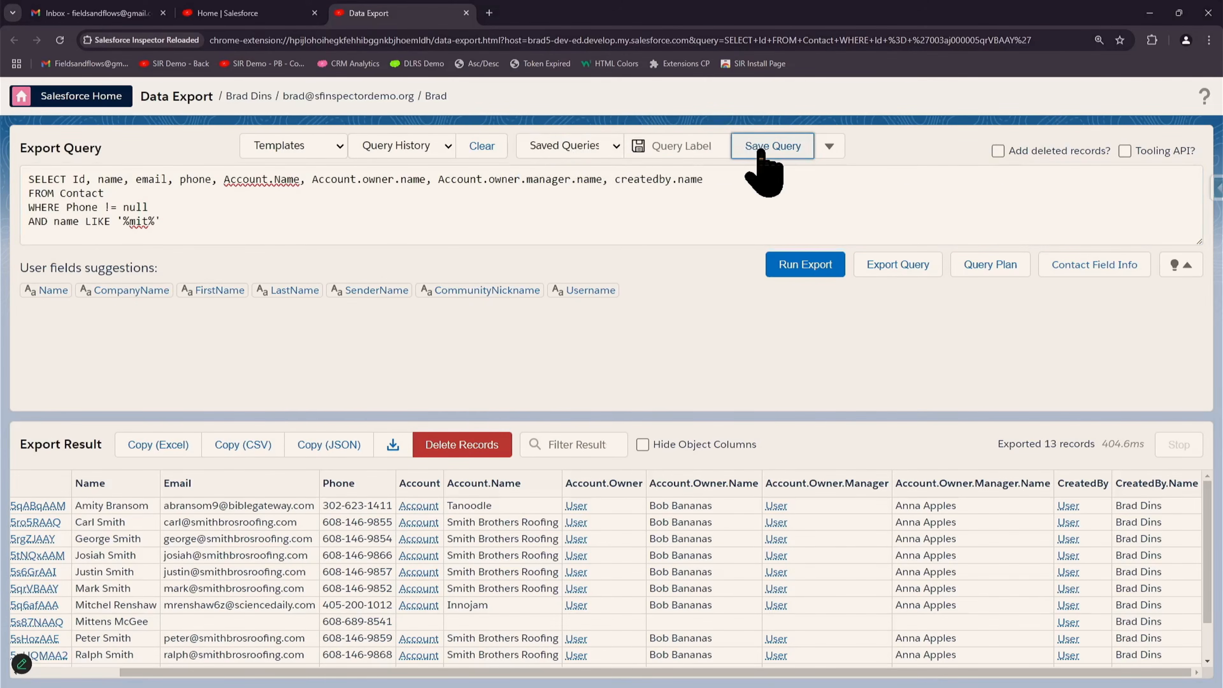
# - Replace the whole query with SELECT FIELDS(ALL) FROM Contact
pyautogui.click(280, 214)
pyautogui.hotkey('ctrl', 'a')
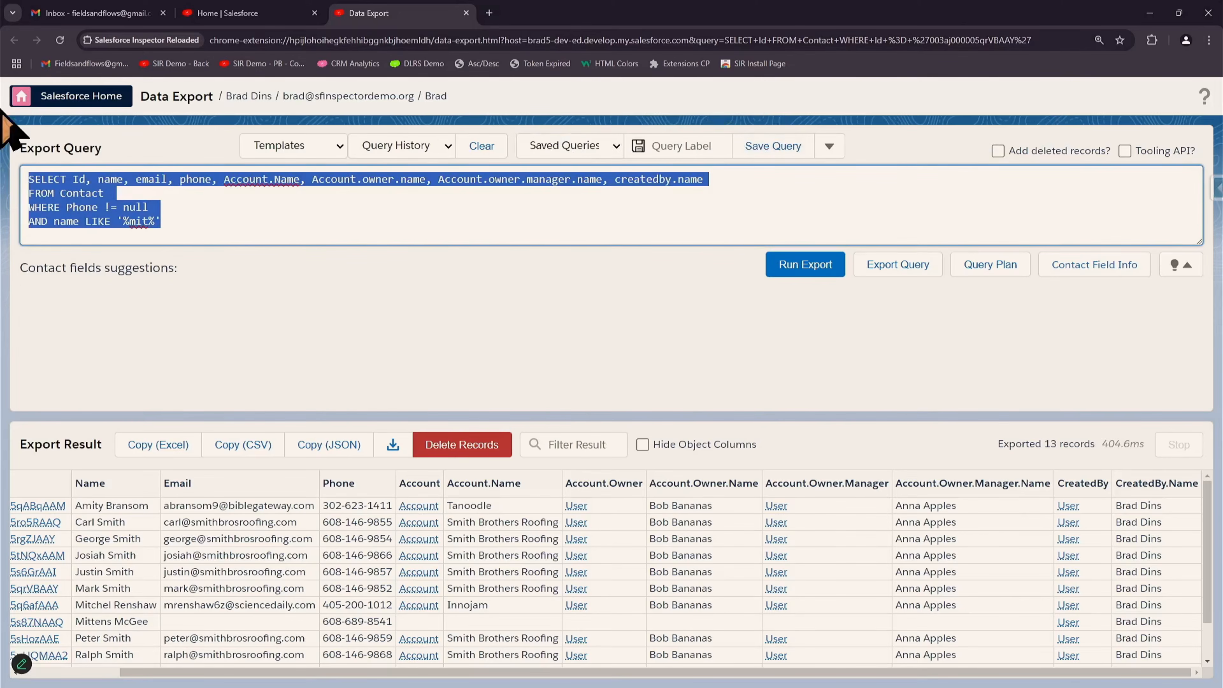
pyautogui.write('\\')
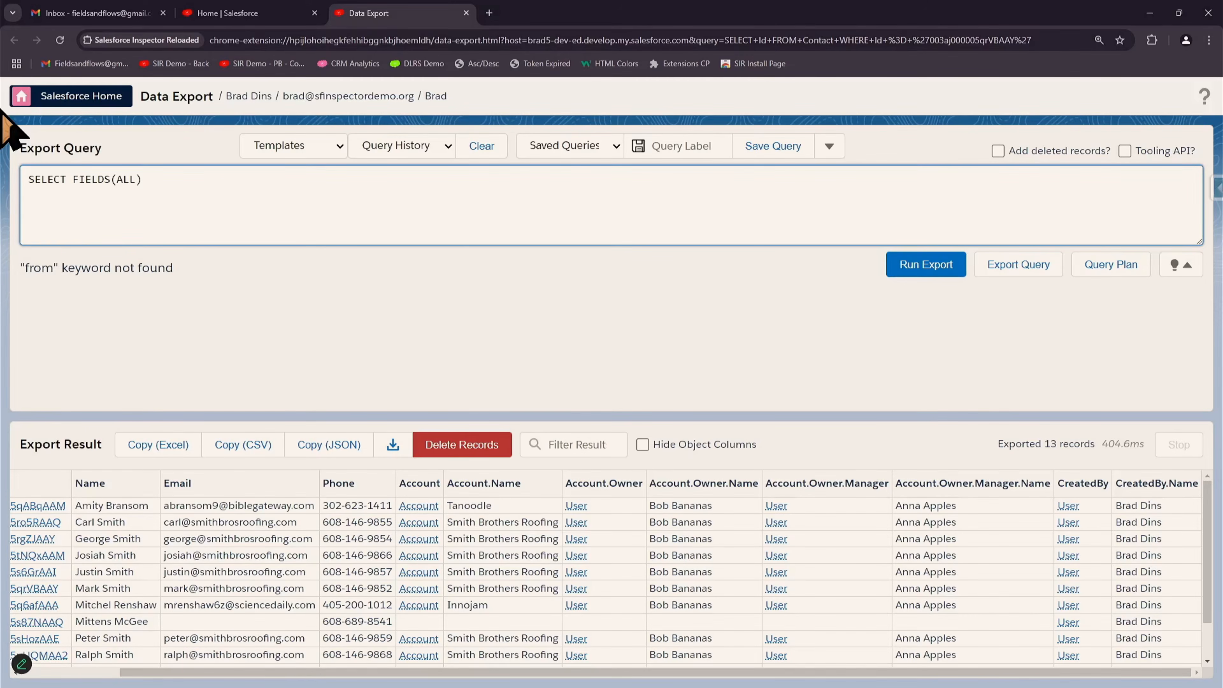
pyautogui.write('Contact')
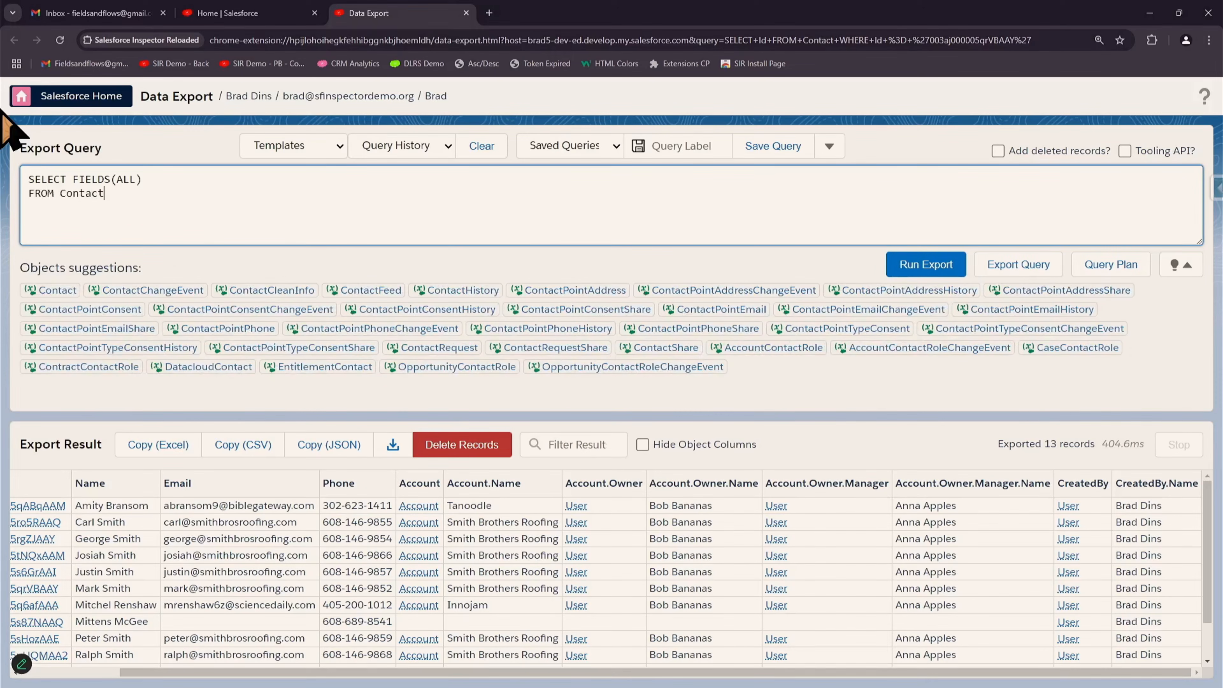
pyautogui.press('Return')
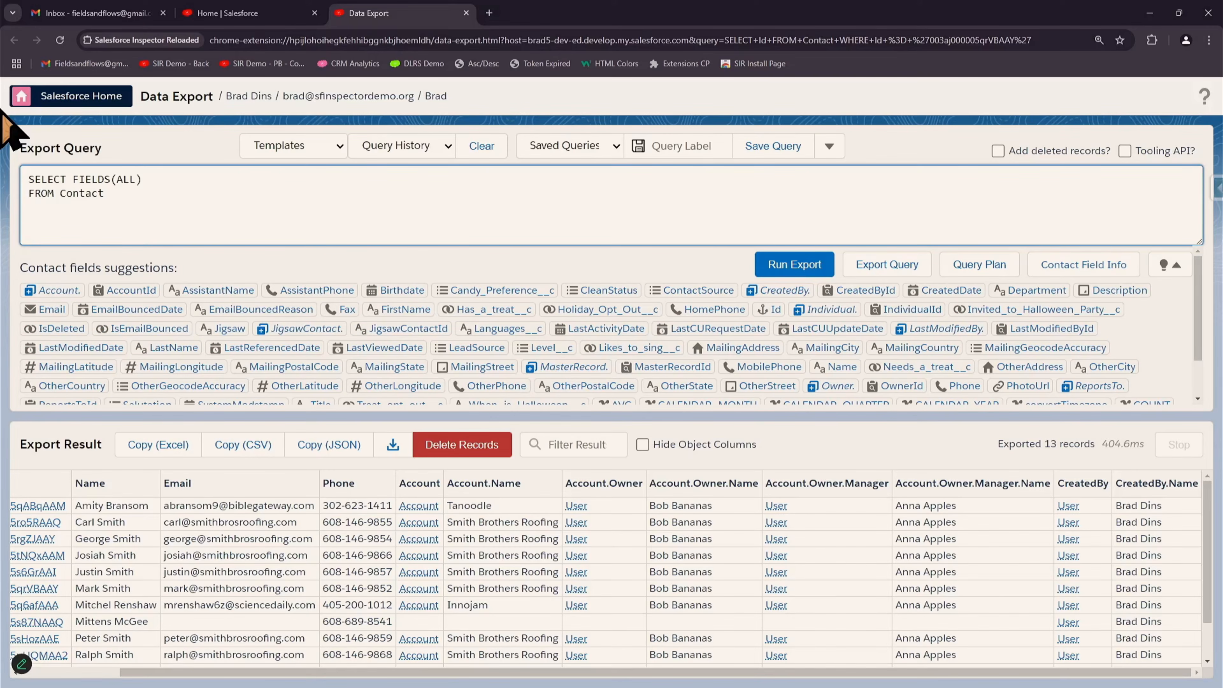
# - Add an ORDER BY CreatedDate DESC line to the Contact query and run the export
pyautogui.write('CR')
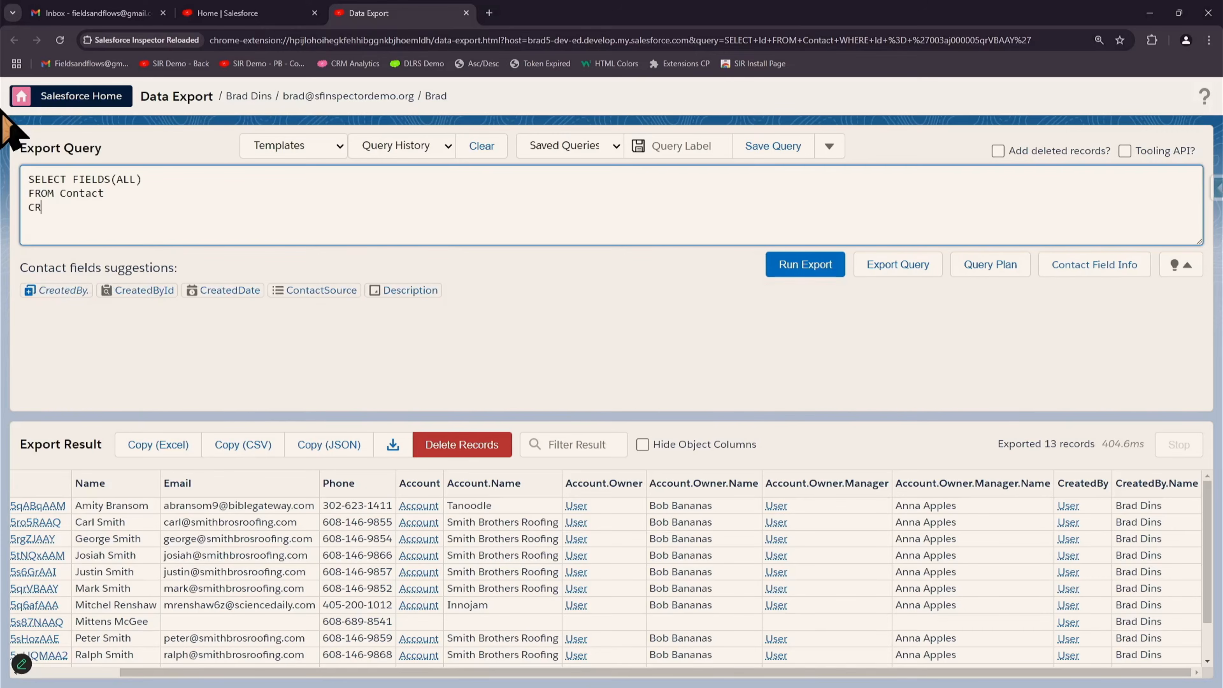
pyautogui.press('BackSpace')
pyautogui.press('BackSpace')
pyautogui.write('ORDE')
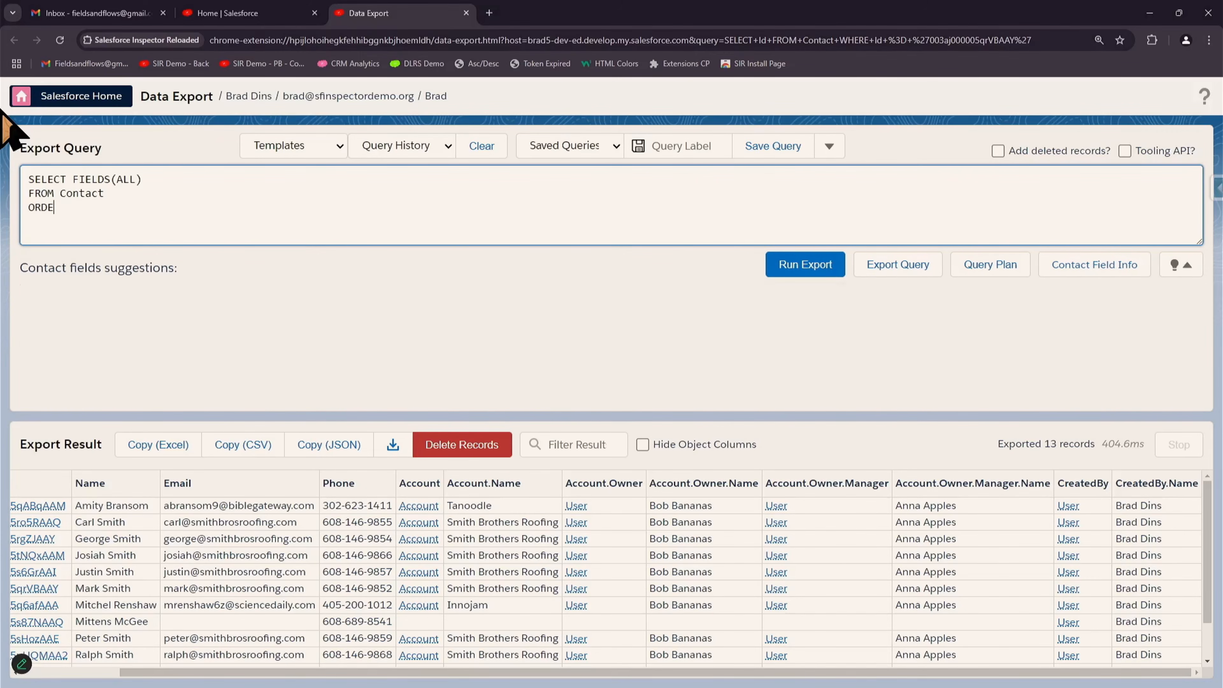
pyautogui.write('R BY Crea')
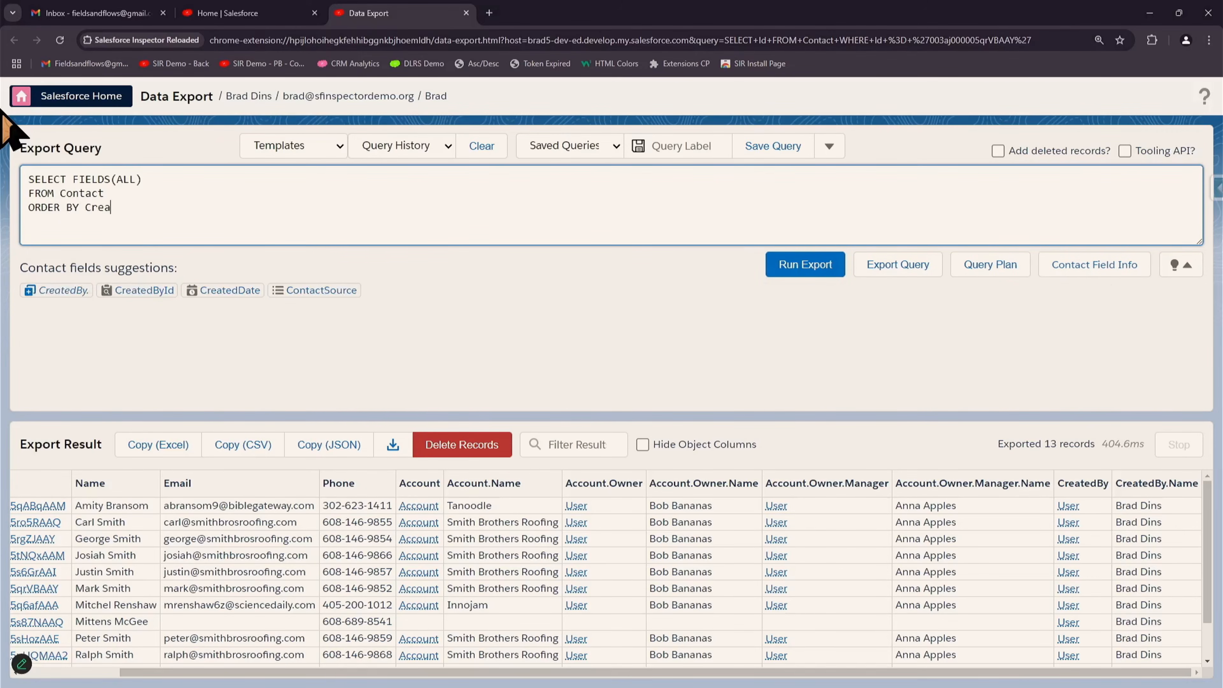
pyautogui.click(218, 283)
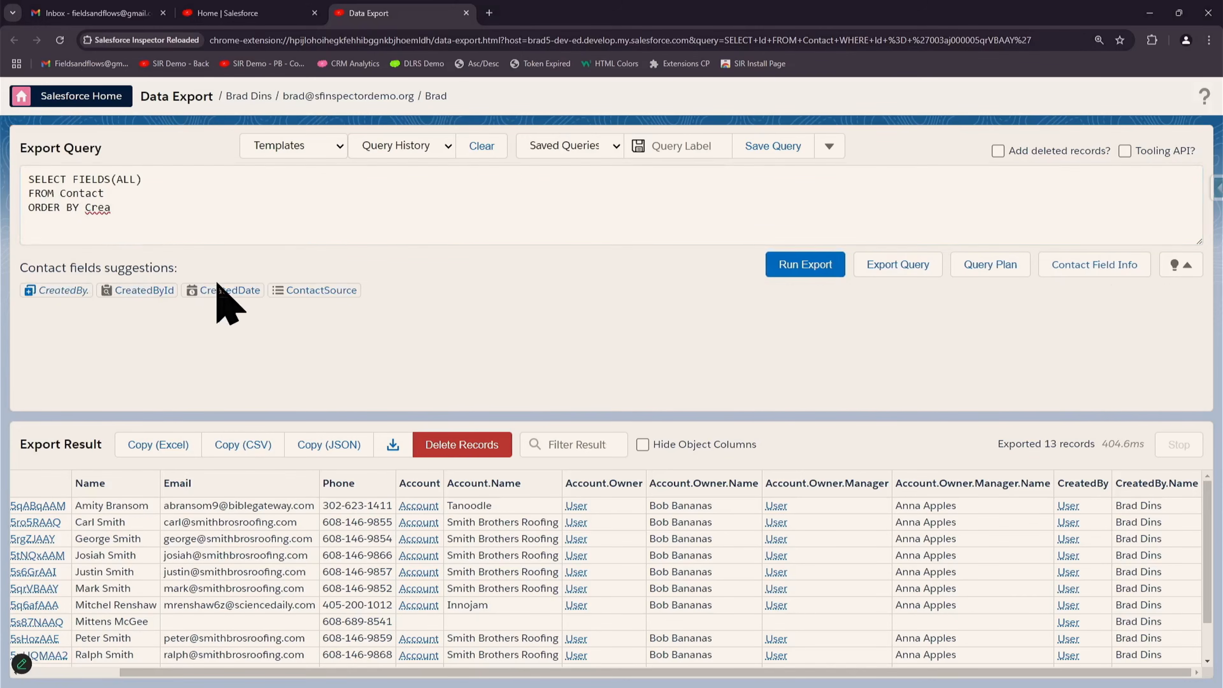
pyautogui.write('DE')
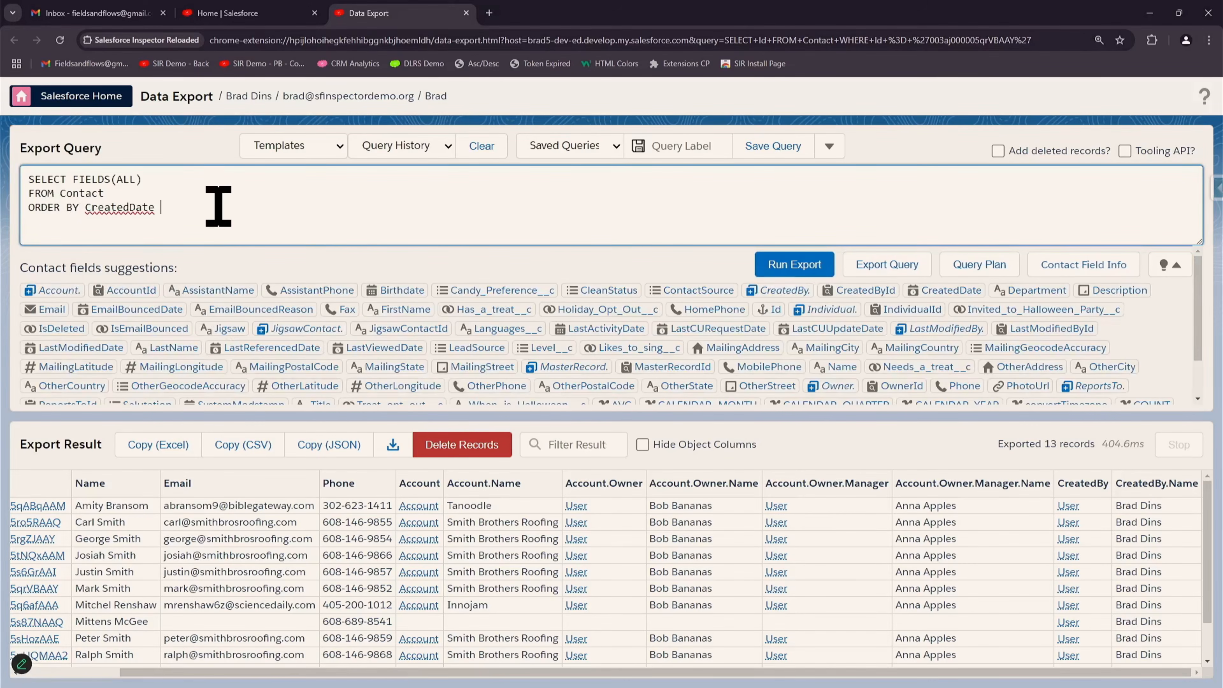
pyautogui.write('SC')
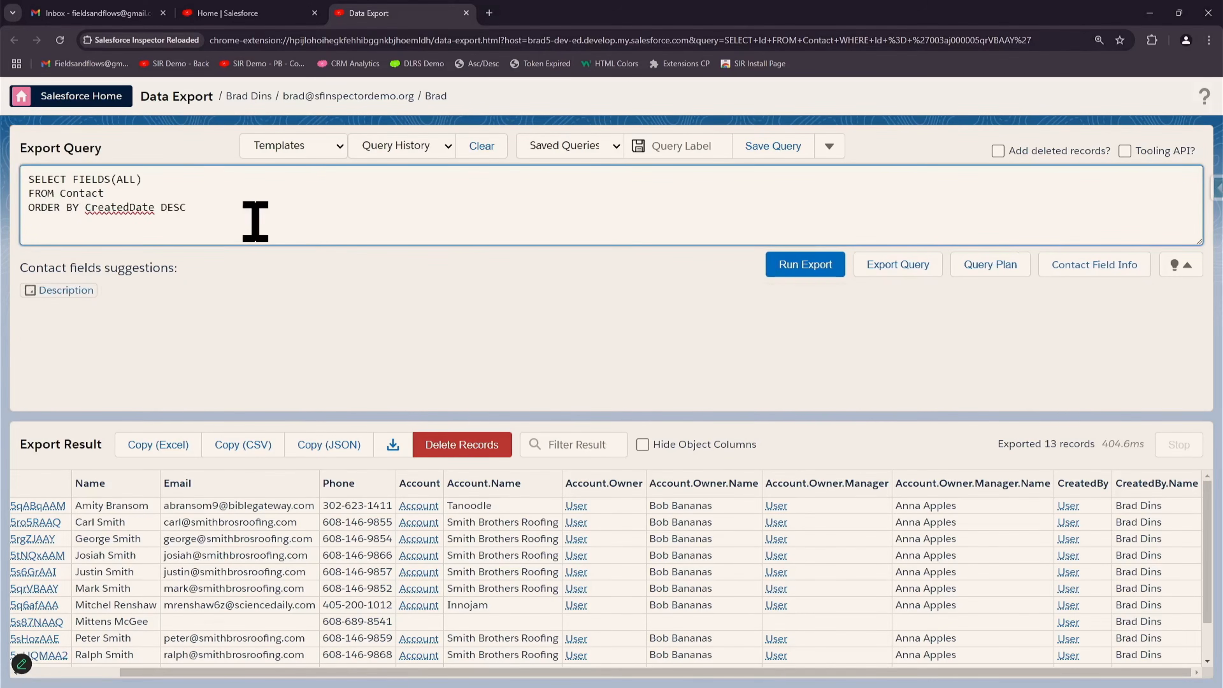
pyautogui.click(793, 265)
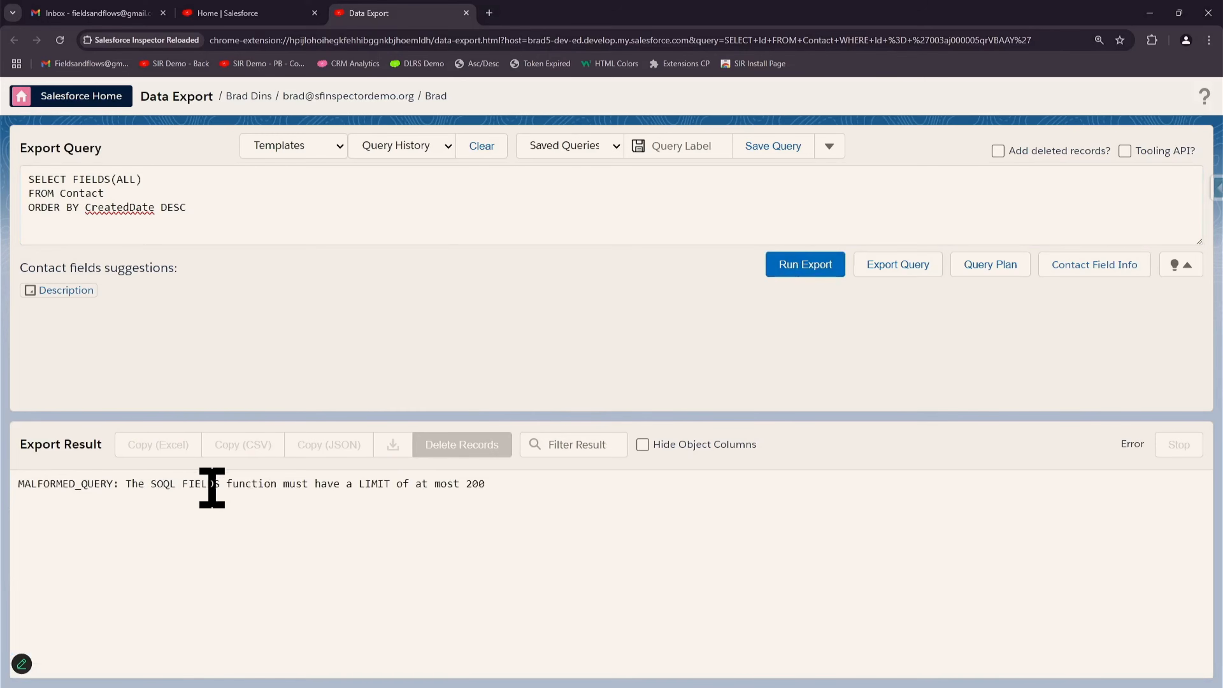
# - Add a LIMIT 200 line below the ORDER BY clause and run the export
pyautogui.doubleClick(202, 484)
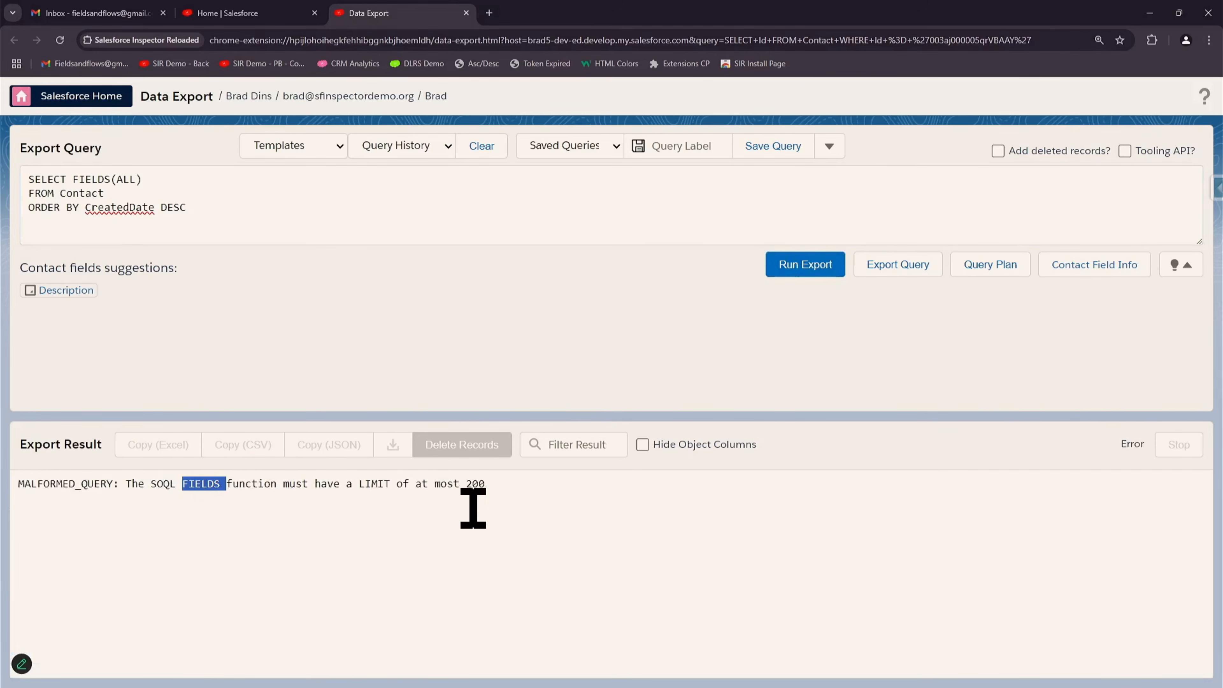
pyautogui.click(231, 219)
pyautogui.press('Return')
pyautogui.write('LIM')
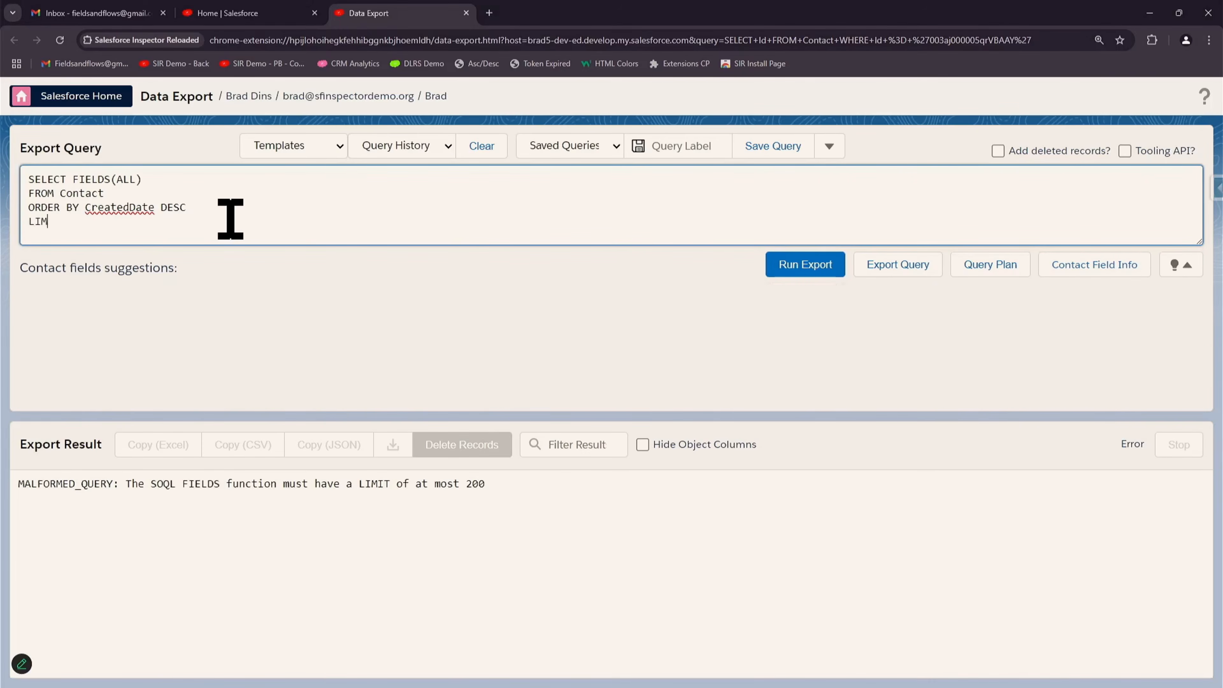
pyautogui.write('IT 200')
pyautogui.click(810, 275)
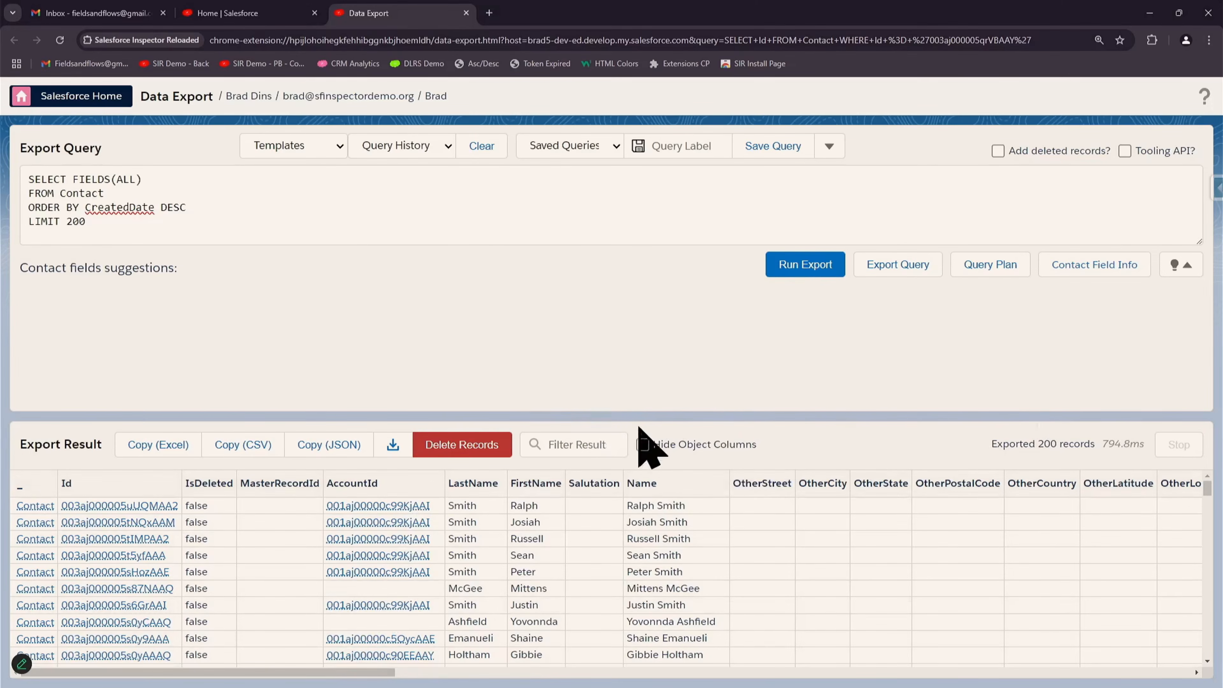
# - Collapse the field suggestions, shrink the page view and examine the exported Contact columns and the CreatedDate sort order
pyautogui.click(1175, 265)
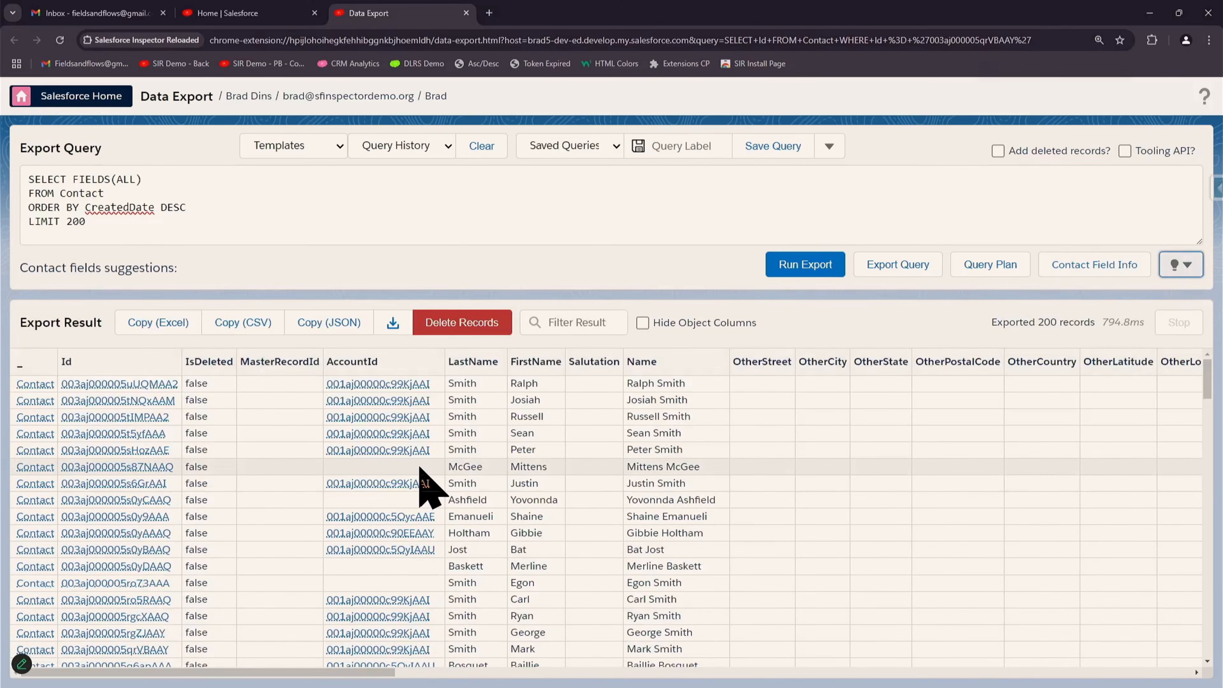
pyautogui.hotkey('ctrl', '-')
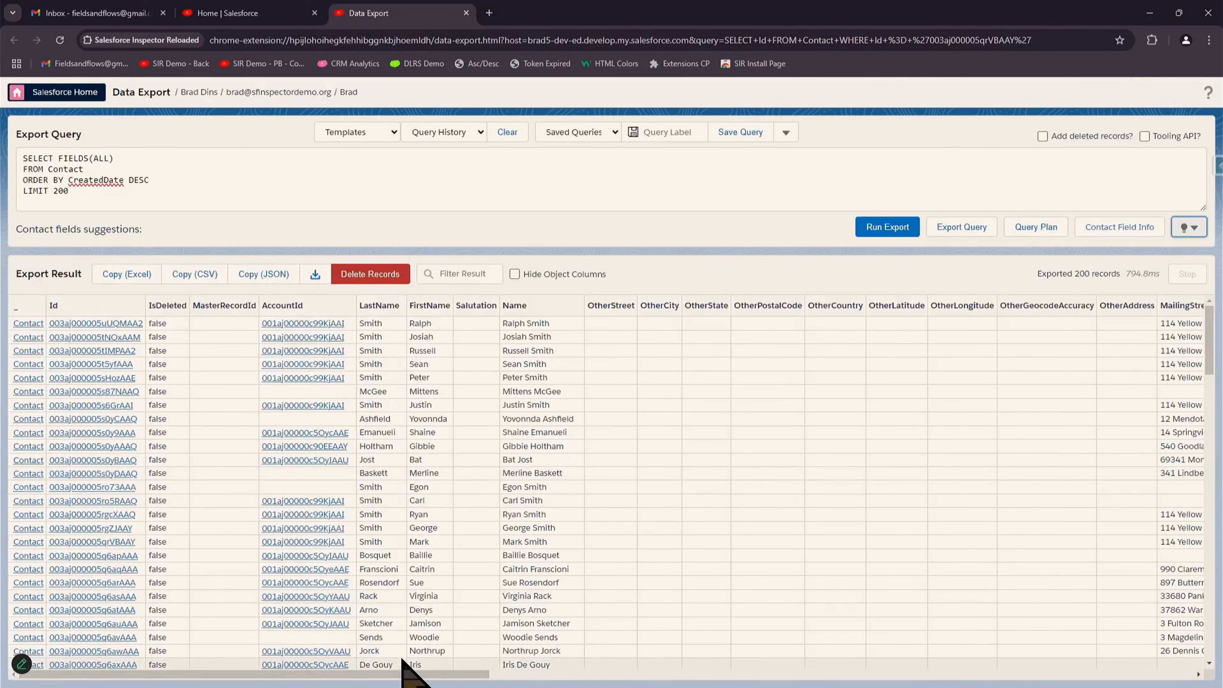
pyautogui.moveTo(396, 680); pyautogui.dragTo(1194, 686)
pyautogui.moveTo(722, 677); pyautogui.dragTo(775, 677)
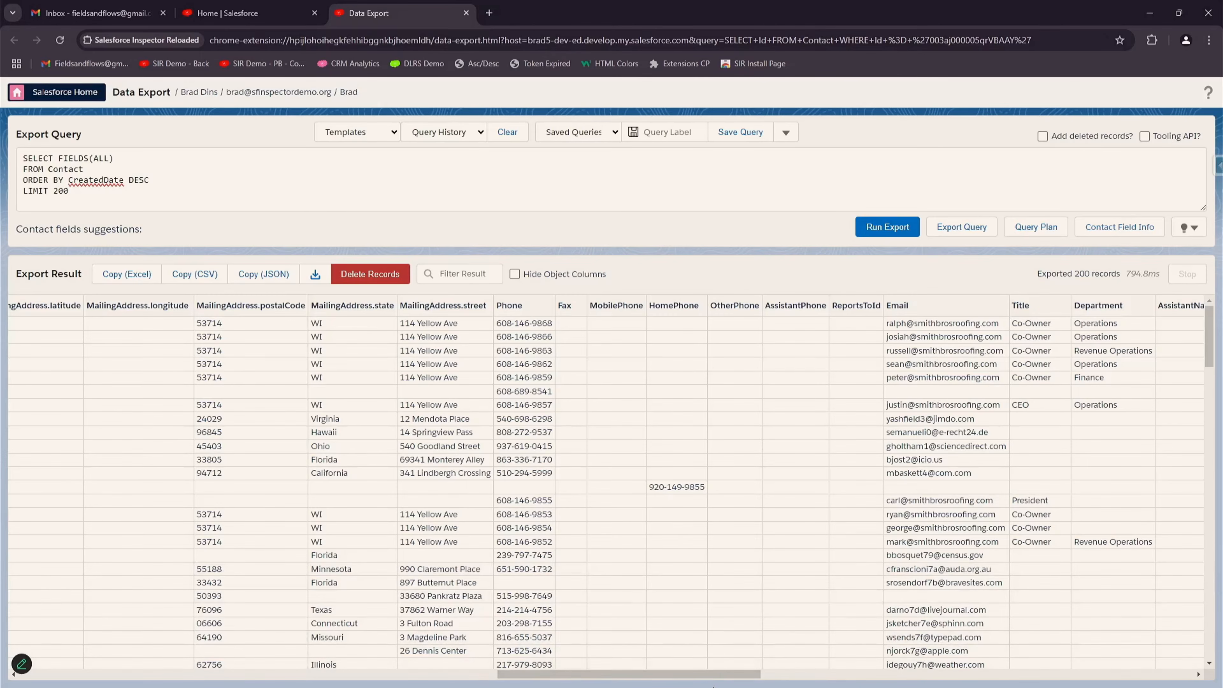
pyautogui.moveTo(716, 675); pyautogui.dragTo(824, 679)
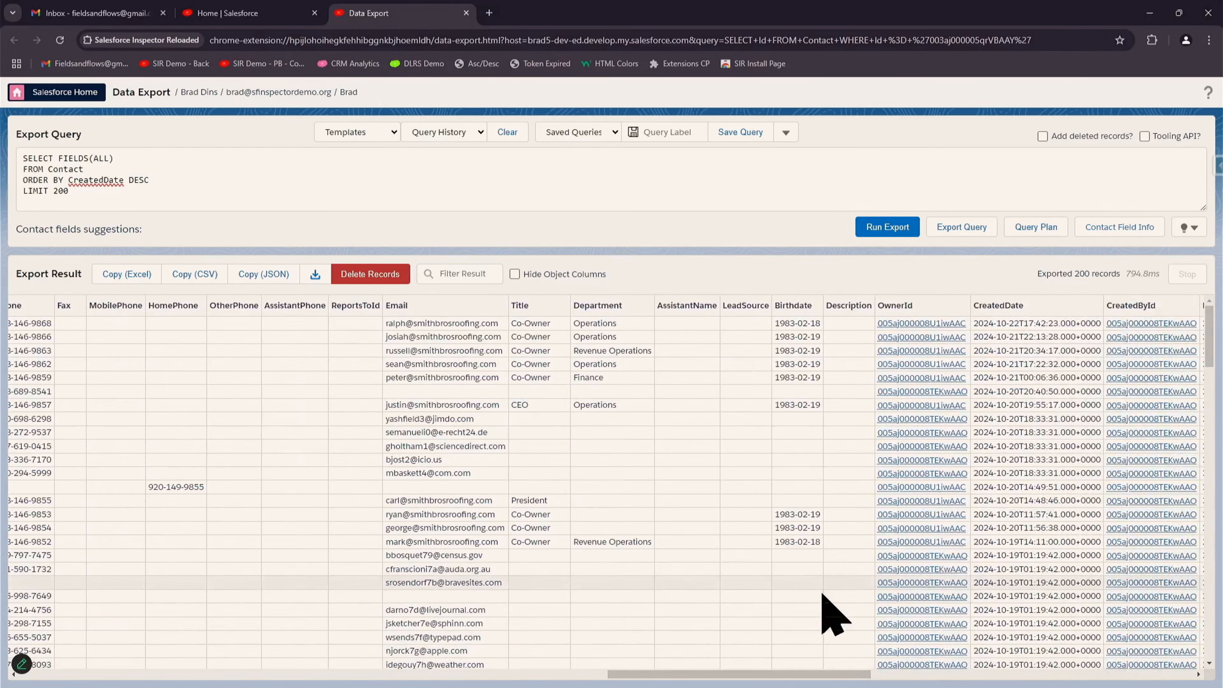
pyautogui.moveTo(768, 675); pyautogui.dragTo(846, 676)
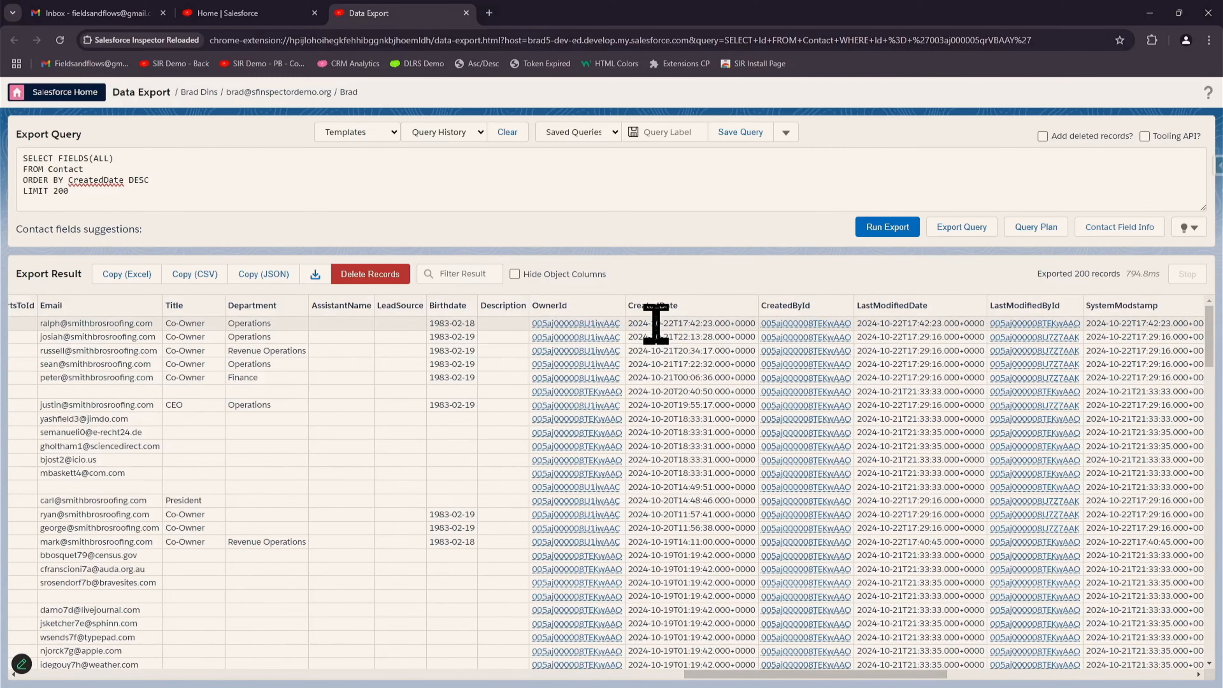
pyautogui.scroll(-20, 713, 368)
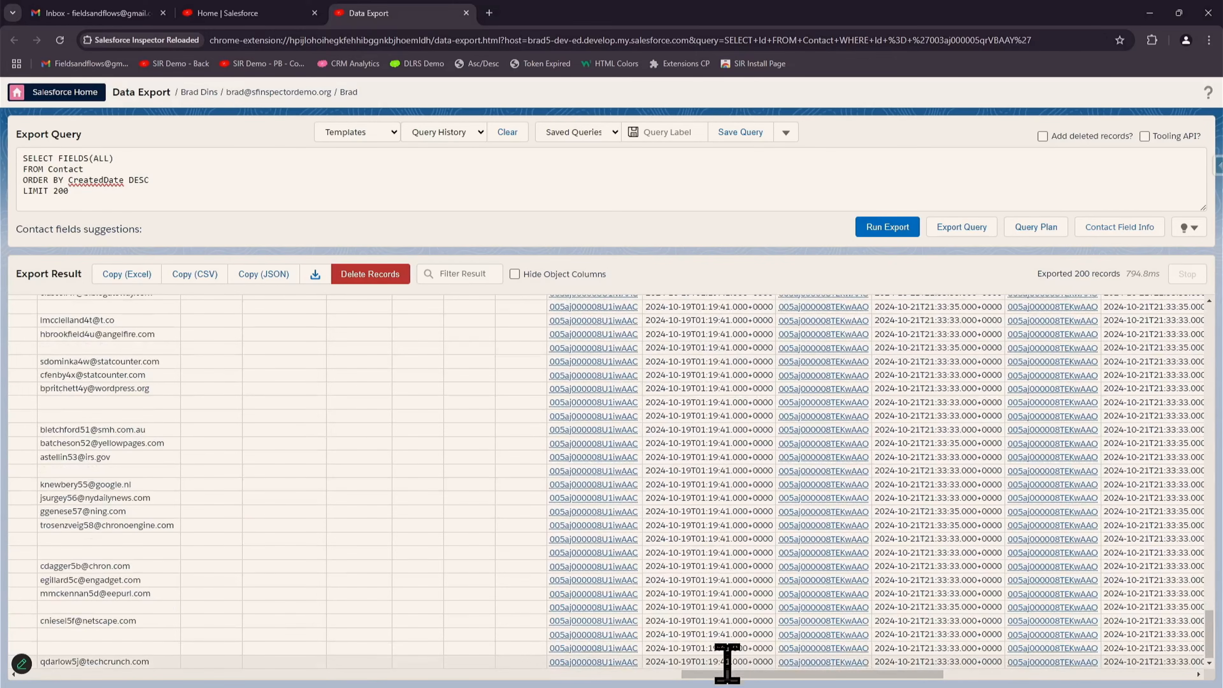
pyautogui.scroll(20, 727, 663)
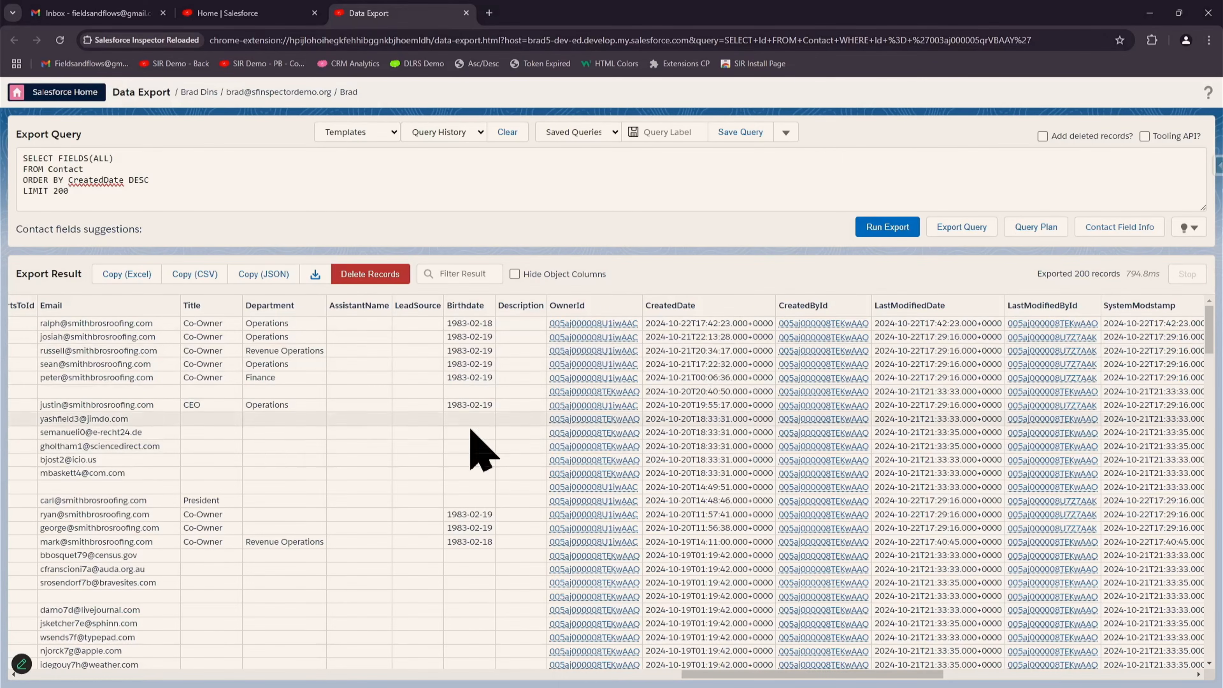
# - Reduce the query's LIMIT to 20 and run the export
pyautogui.click(79, 201)
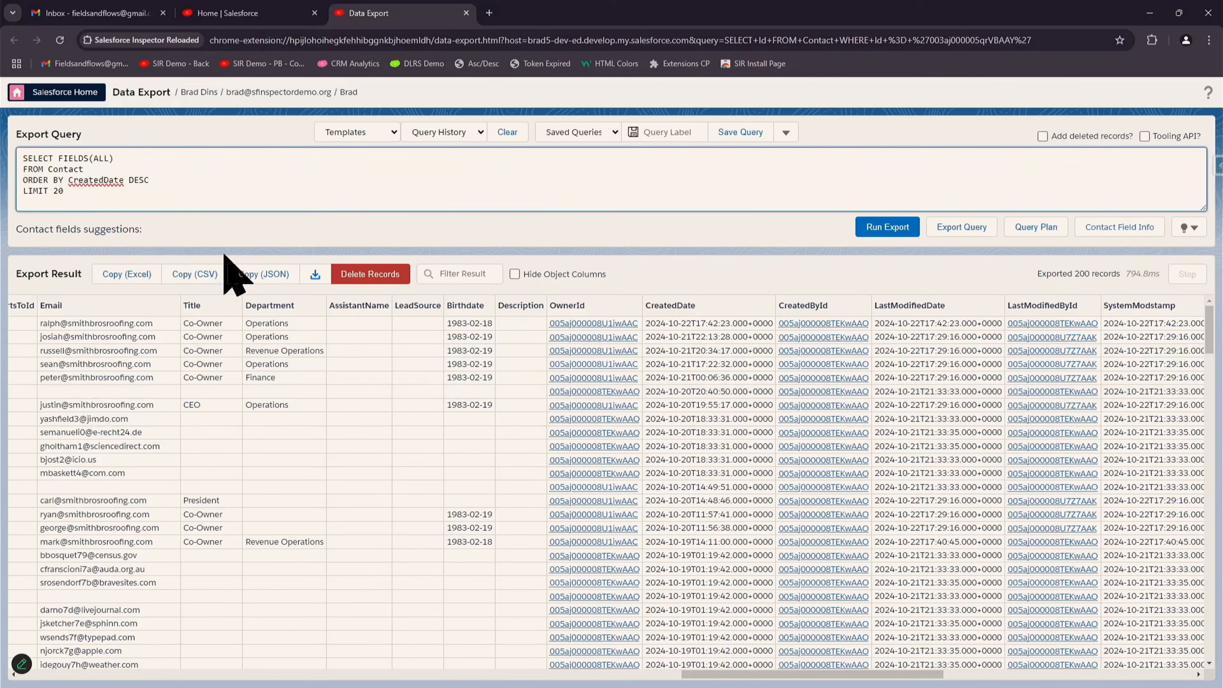
pyautogui.click(866, 231)
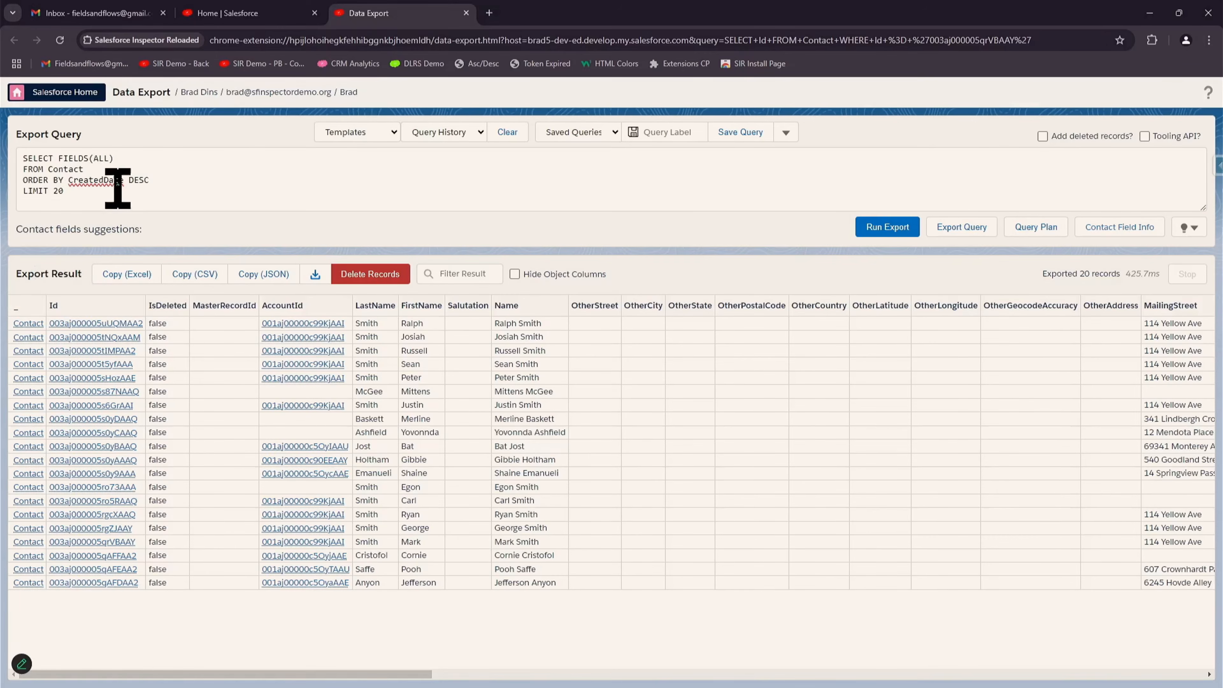
# - Remove the LIMIT line from the end of the query
pyautogui.click(78, 200)
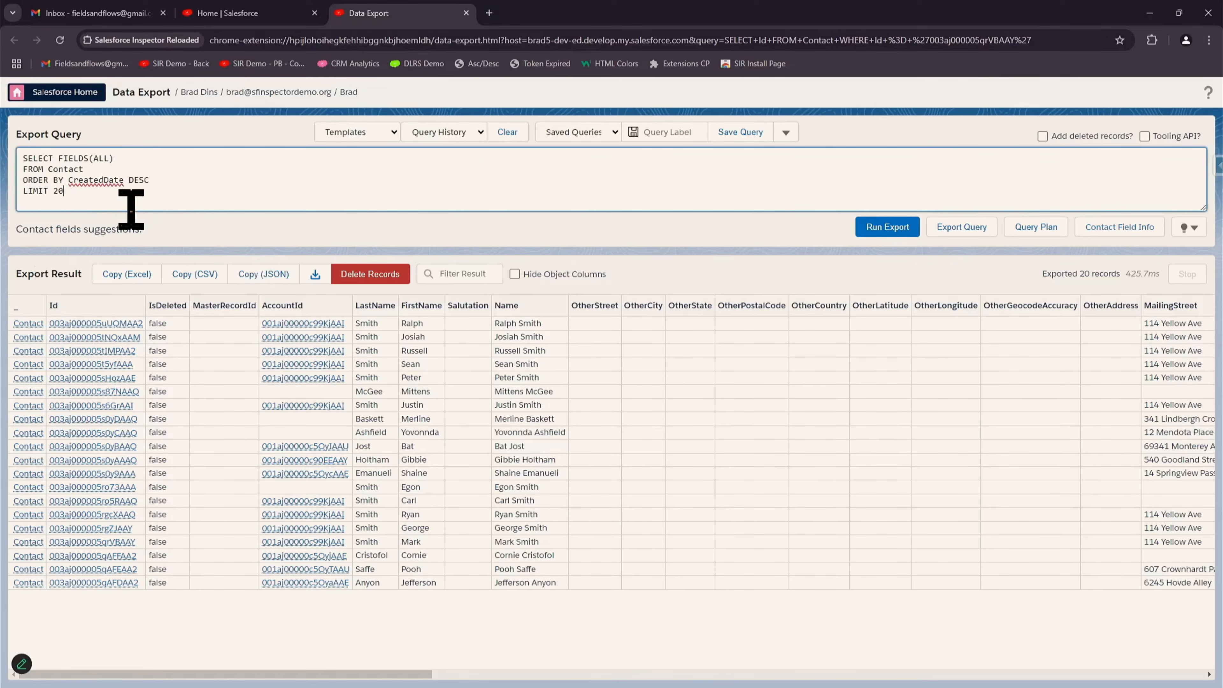
pyautogui.write('0')
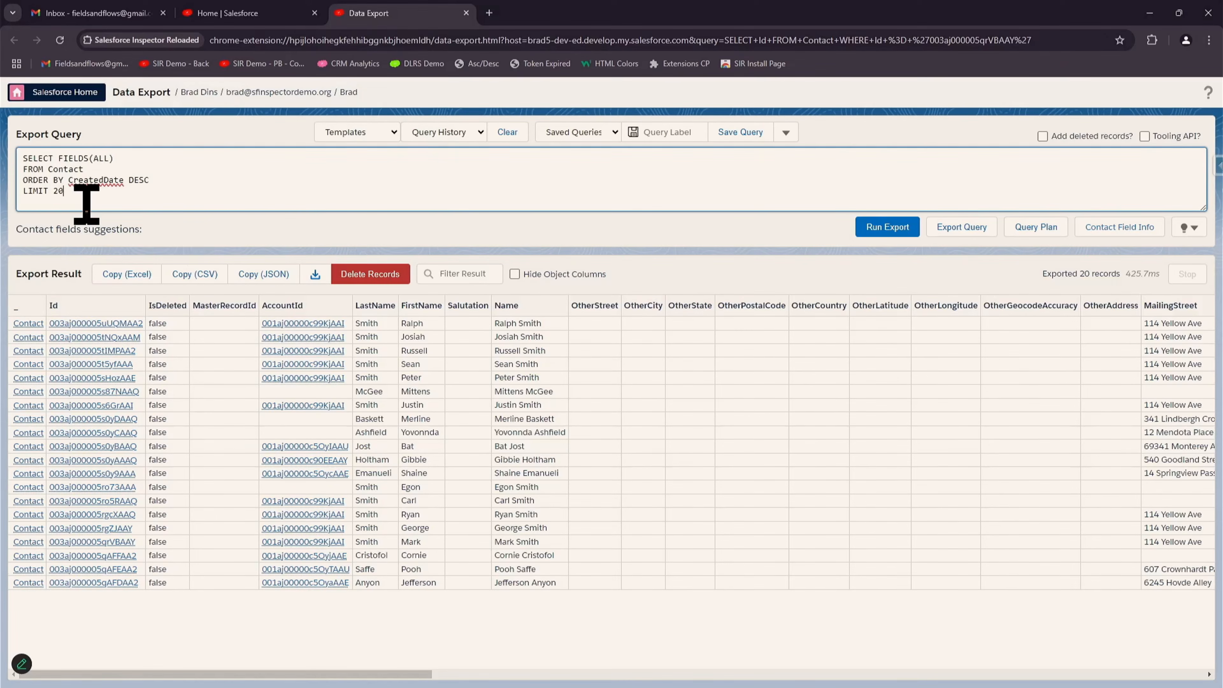
pyautogui.press('BackSpace')
pyautogui.press('BackSpace')
pyautogui.press('BackSpace')
pyautogui.press('BackSpace')
pyautogui.press('BackSpace')
pyautogui.press('BackSpace')
pyautogui.press('BackSpace')
pyautogui.press('BackSpace')
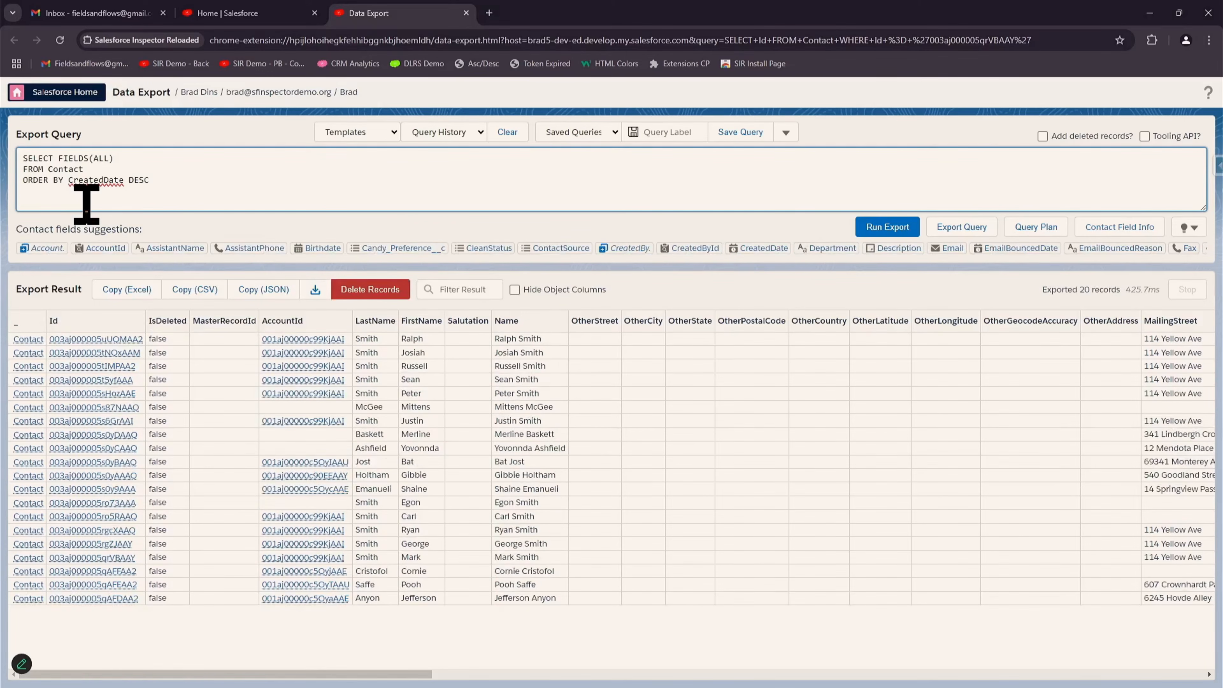
# - Replace FIELDS(ALL) with the autocompleted list of every Contact field and review the expanded query
pyautogui.moveTo(114, 159); pyautogui.dragTo(63, 159)
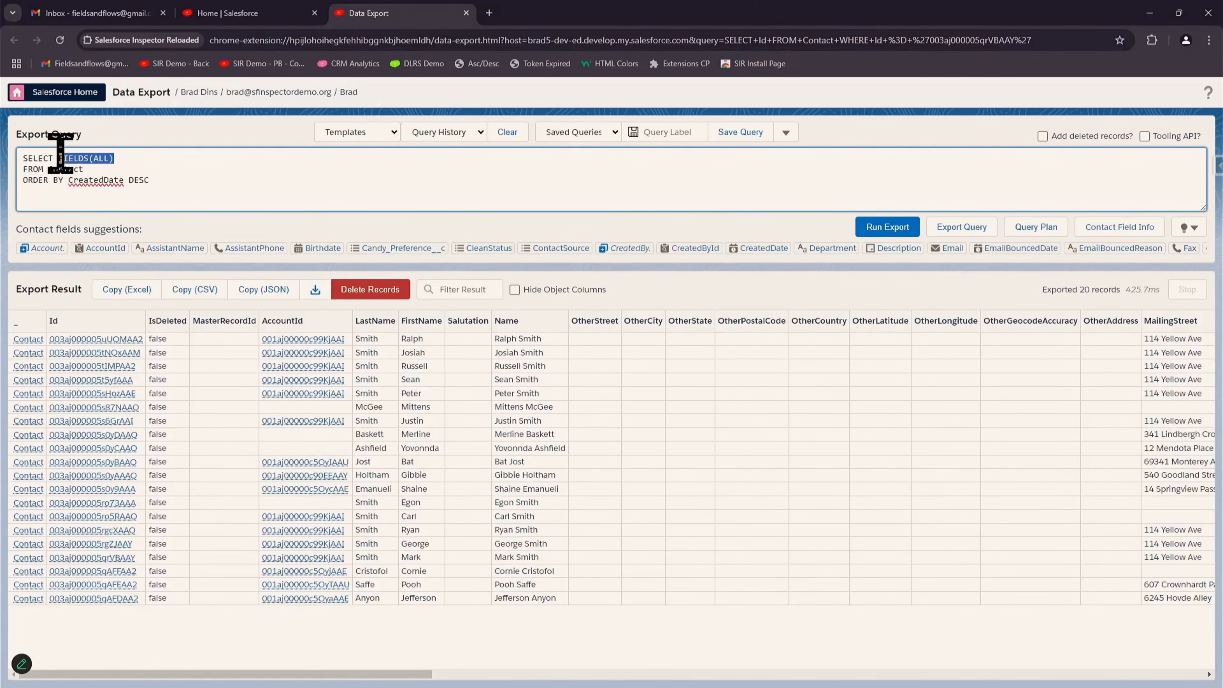
pyautogui.press('BackSpace')
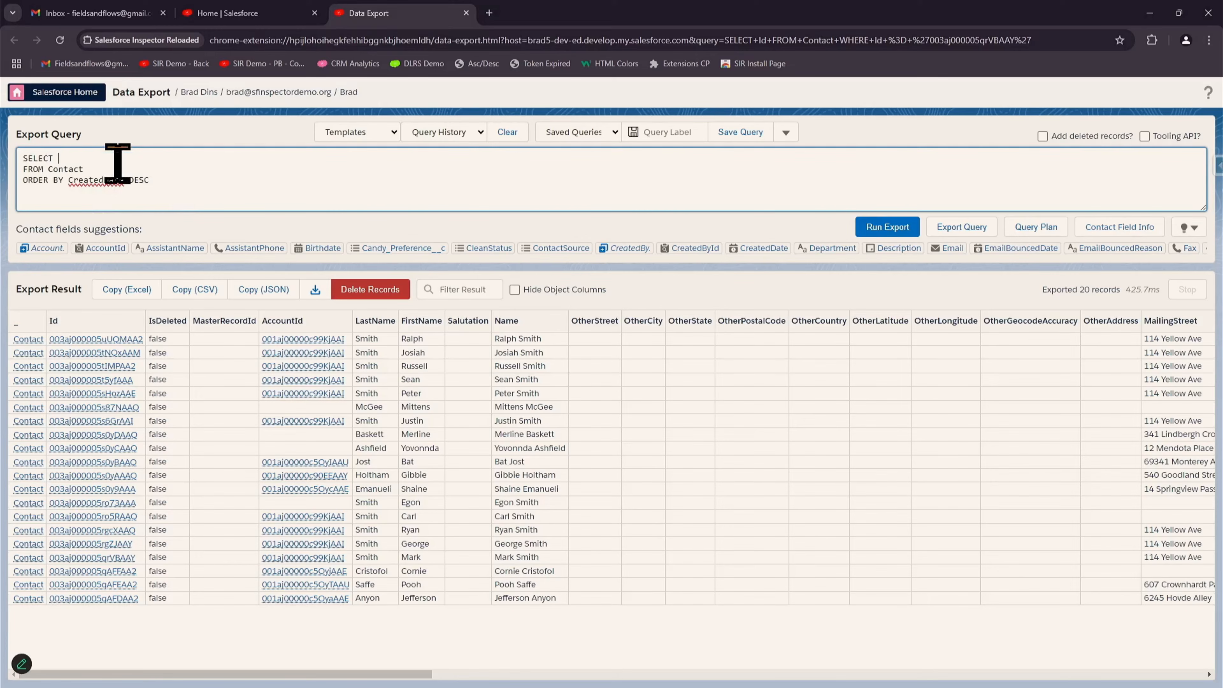
pyautogui.hotkey('ctrl', 'space')
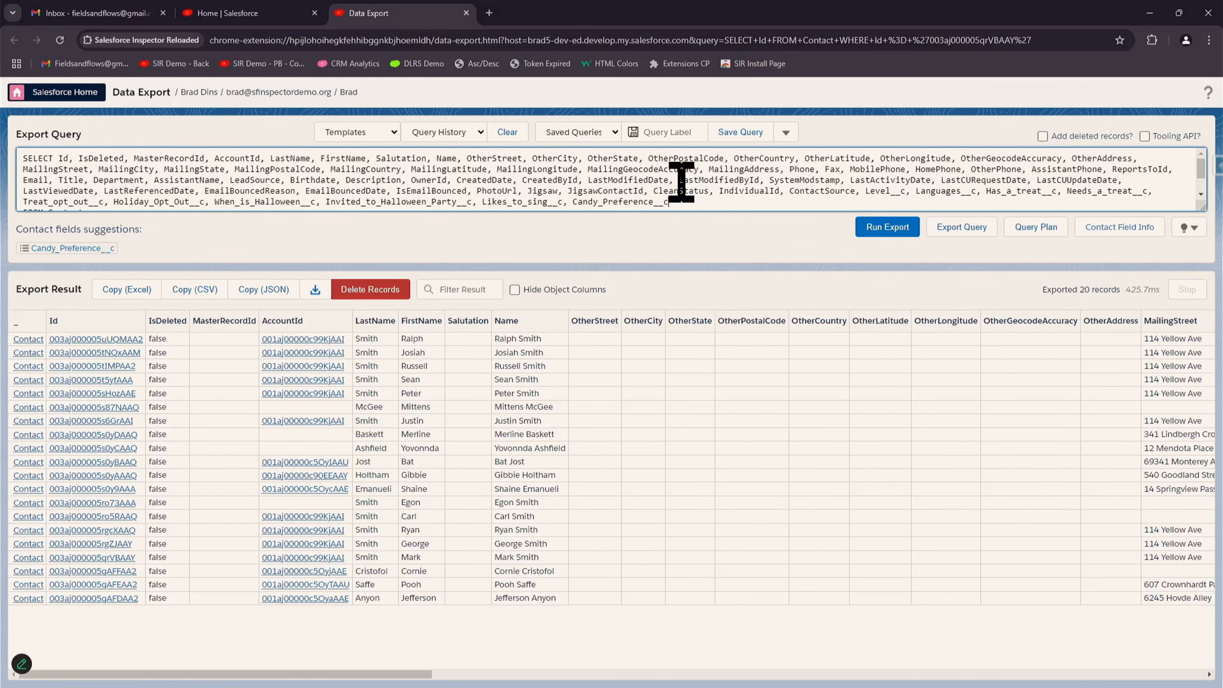
pyautogui.scroll(-2, 652, 178)
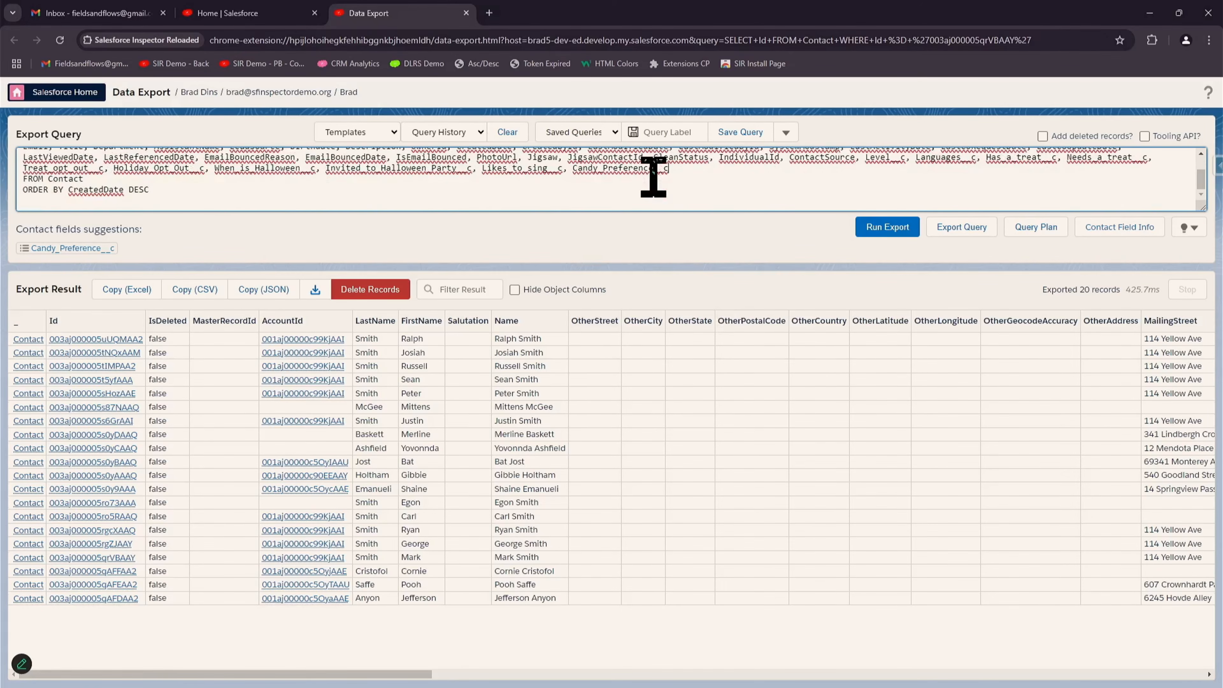
pyautogui.click(76, 202)
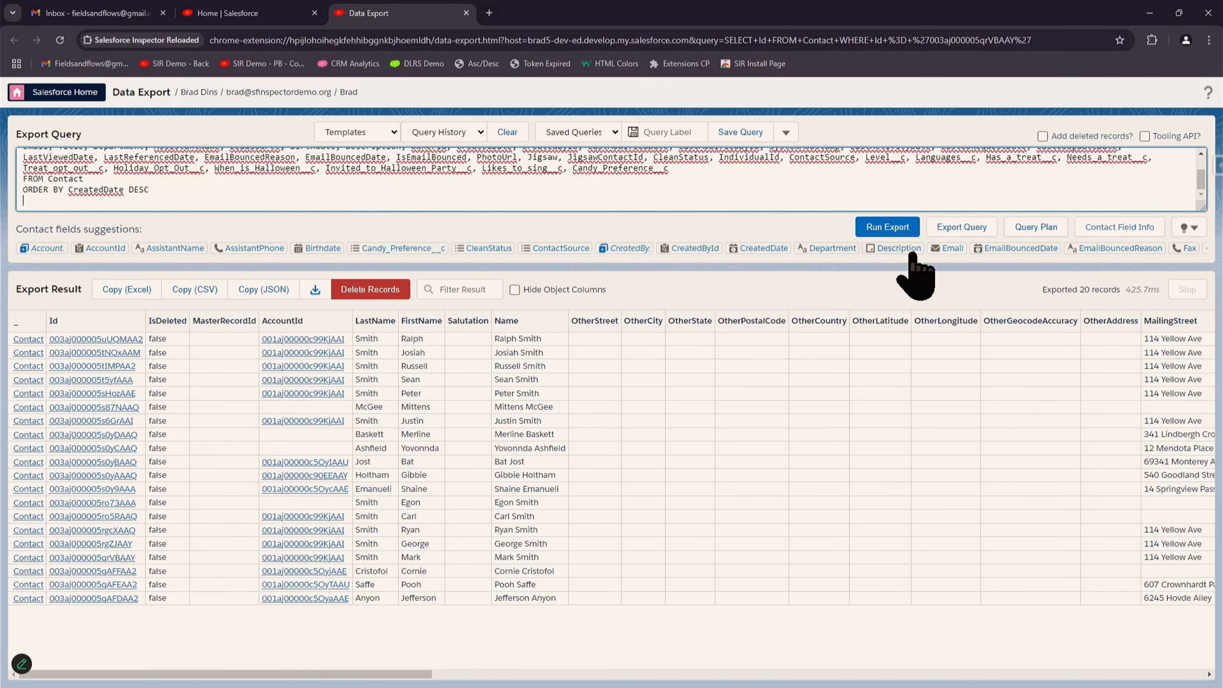
pyautogui.scroll(3, 791, 185)
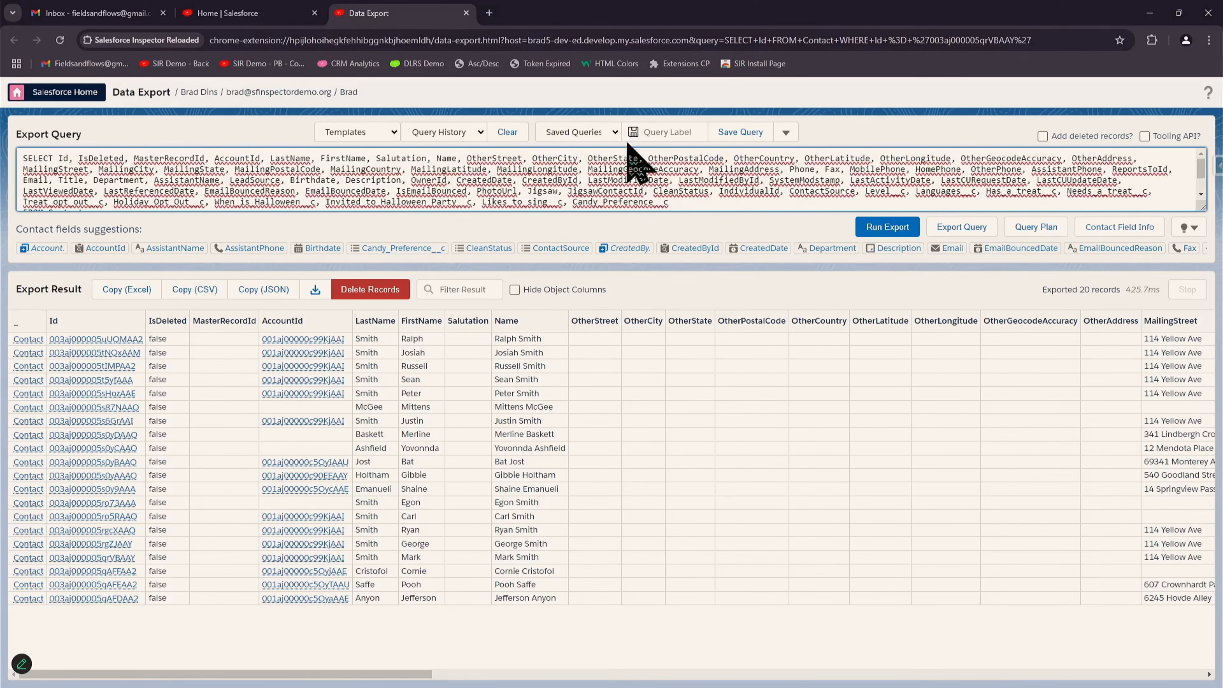
# - Run the export for the expanded all-fields Contact query without a LIMIT
pyautogui.click(678, 202)
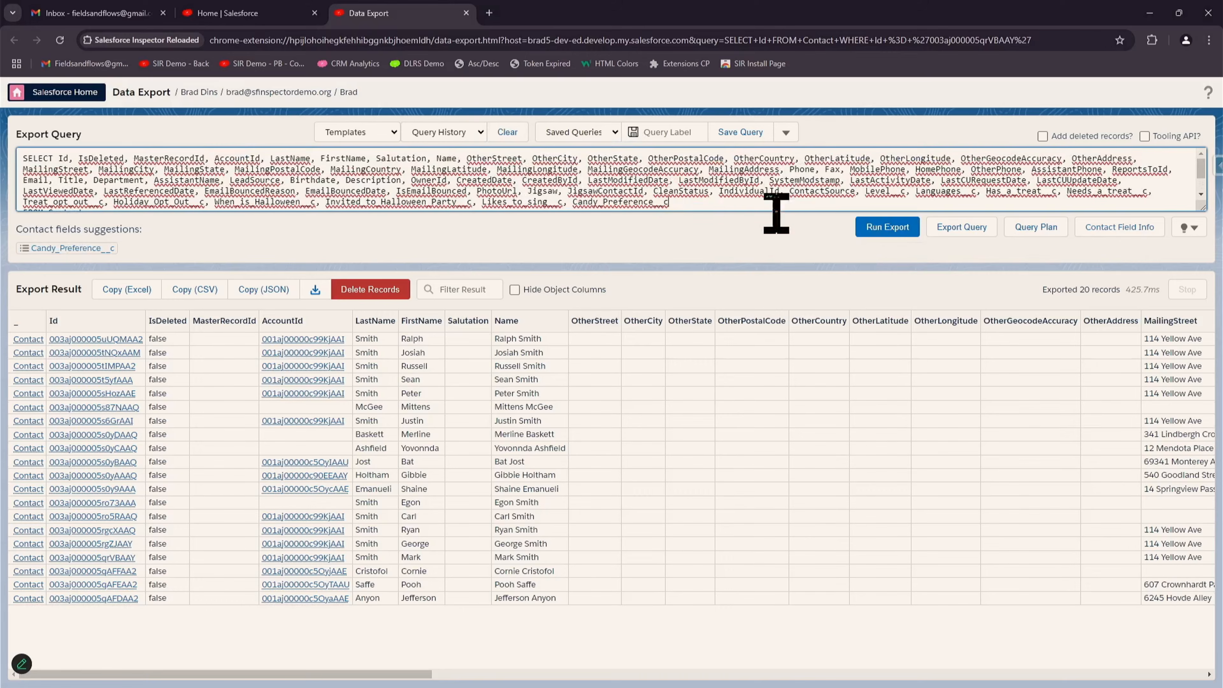
pyautogui.click(883, 227)
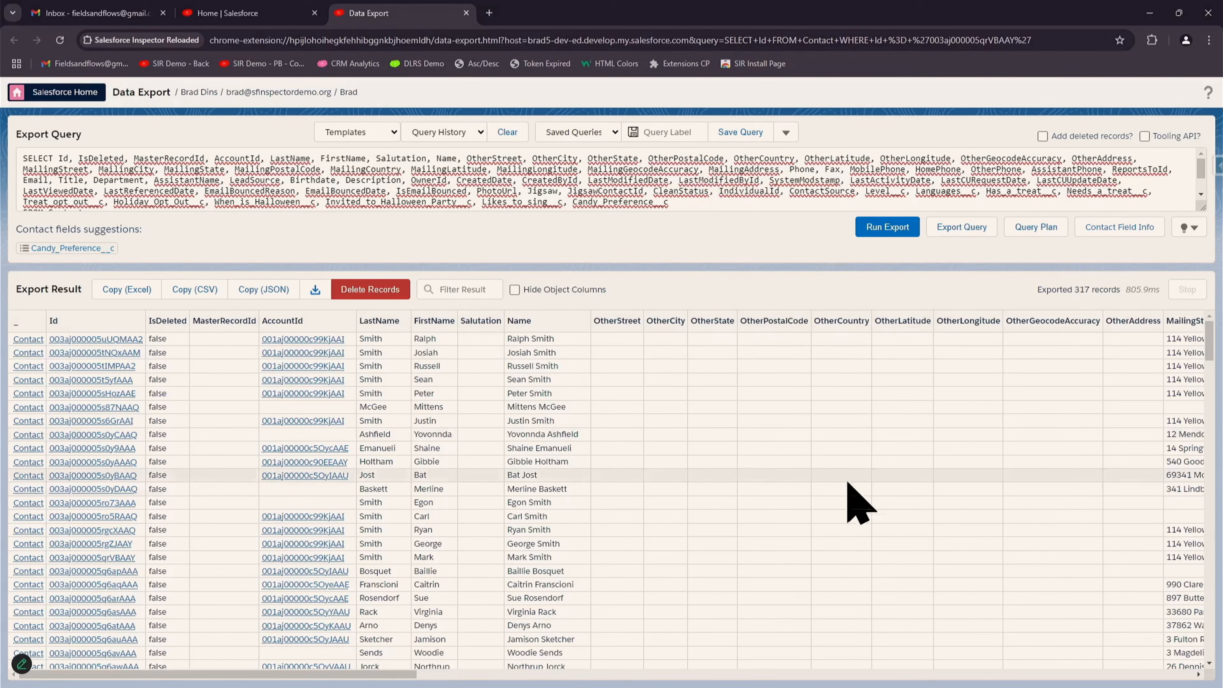
pyautogui.hotkey('ctrl', '+')
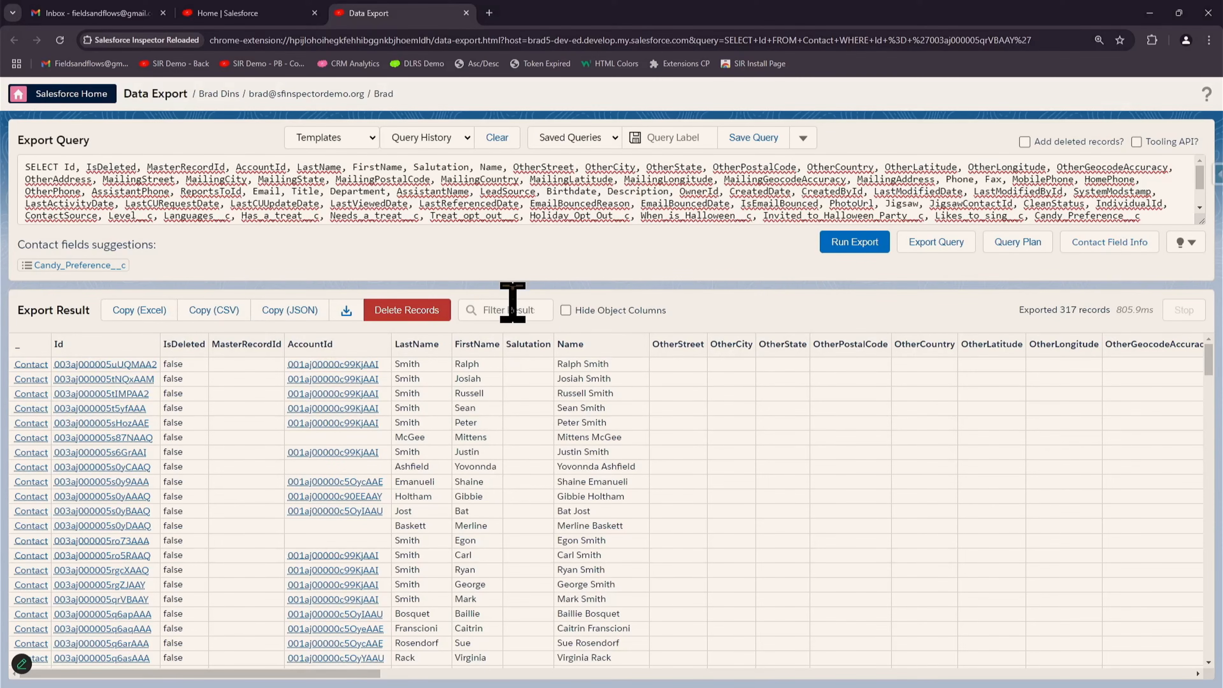
# - Filter the export results by a contact's last name
pyautogui.click(512, 303)
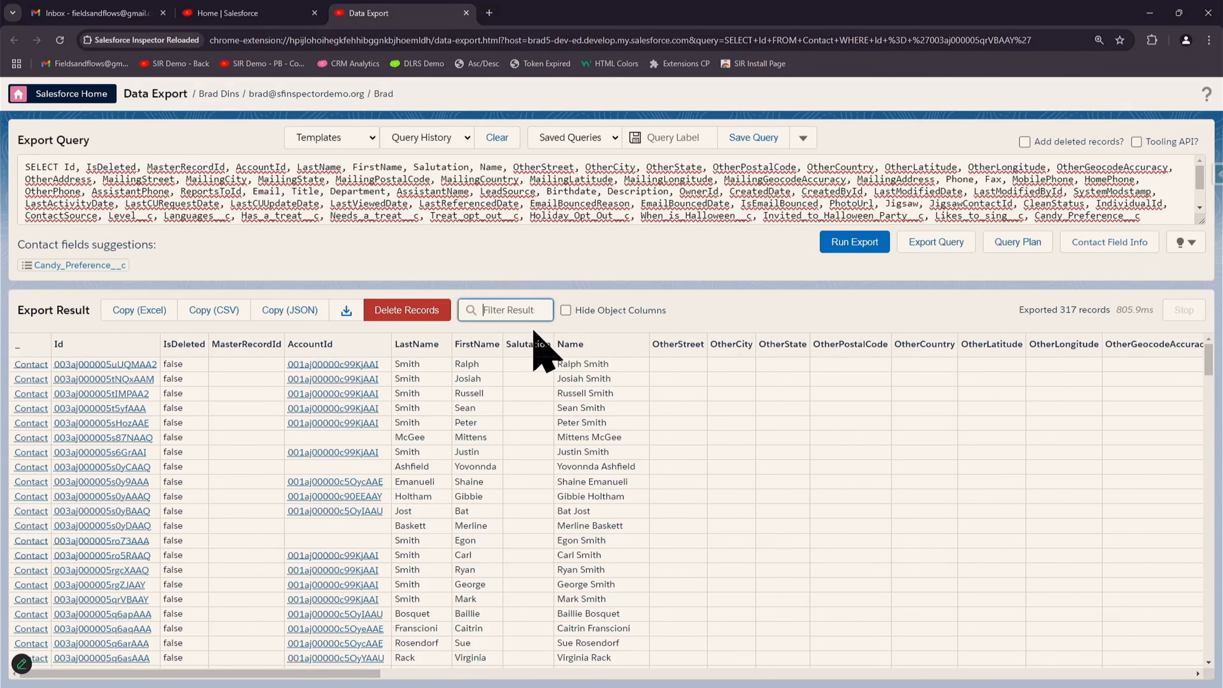
pyautogui.write('Smith')
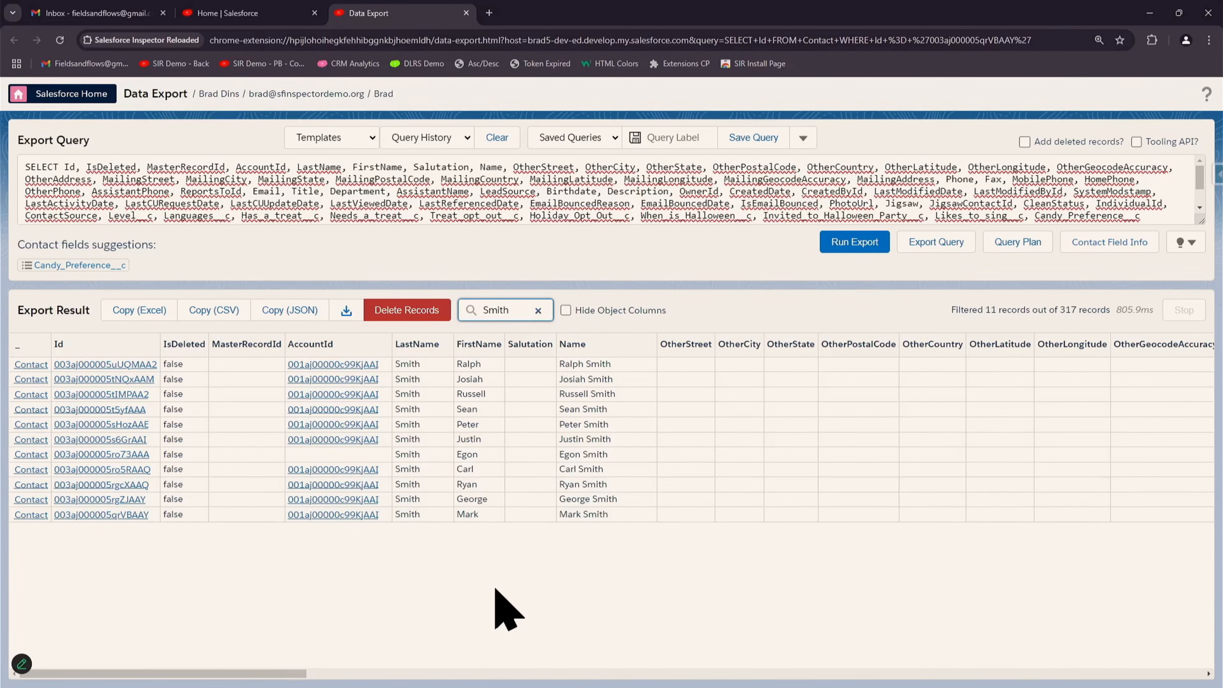
pyautogui.moveTo(281, 675); pyautogui.dragTo(169, 355)
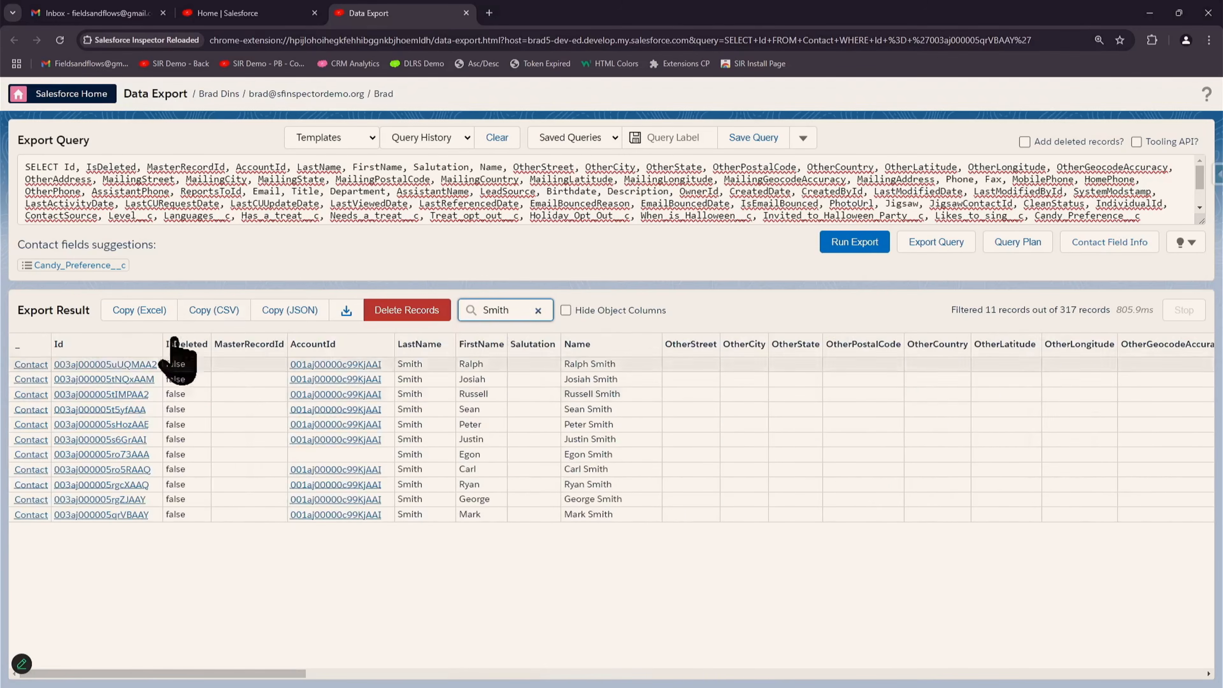
# - Filter the export results by "licor" instead and examine the Candy_Preference__c column of the matching records
pyautogui.moveTo(510, 310); pyautogui.dragTo(408, 313)
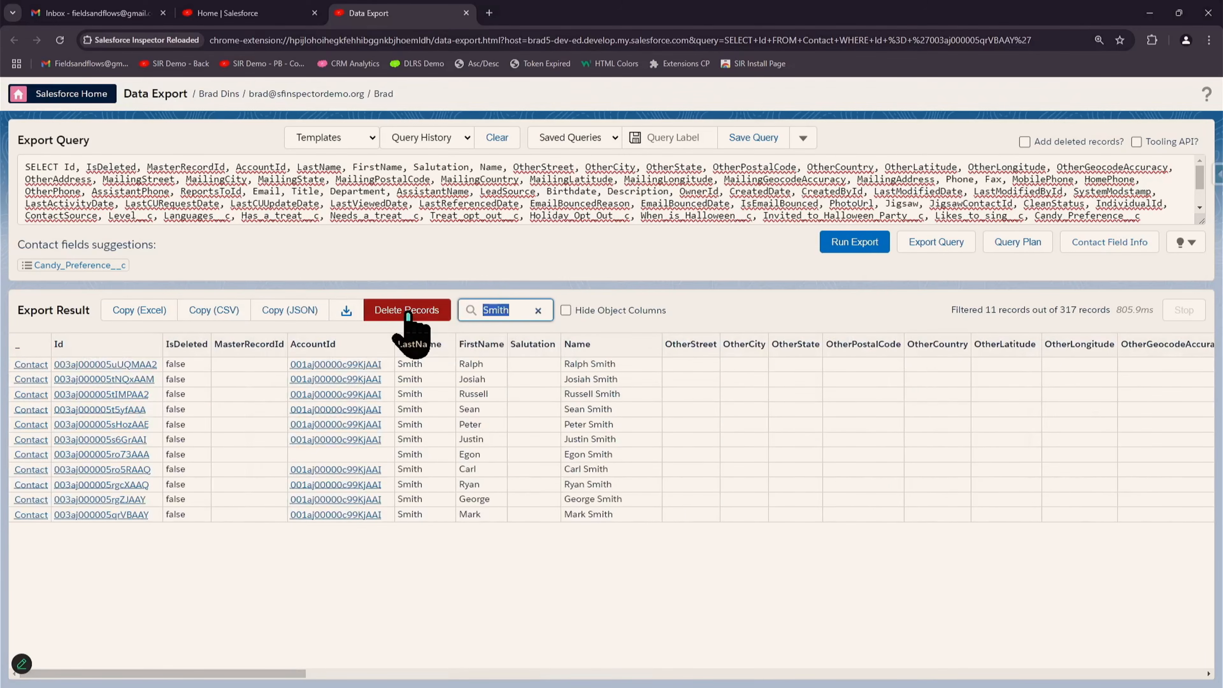
pyautogui.write('licor')
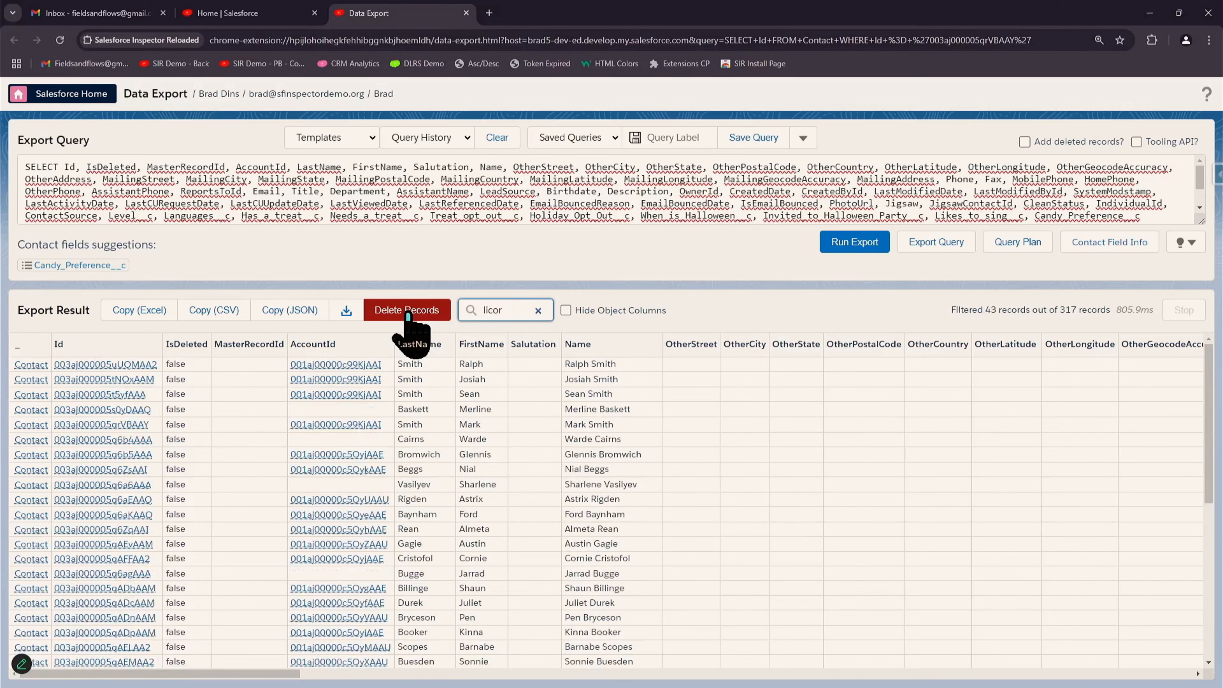
pyautogui.press('BackSpace')
pyautogui.press('BackSpace')
pyautogui.press('BackSpace')
pyautogui.press('BackSpace')
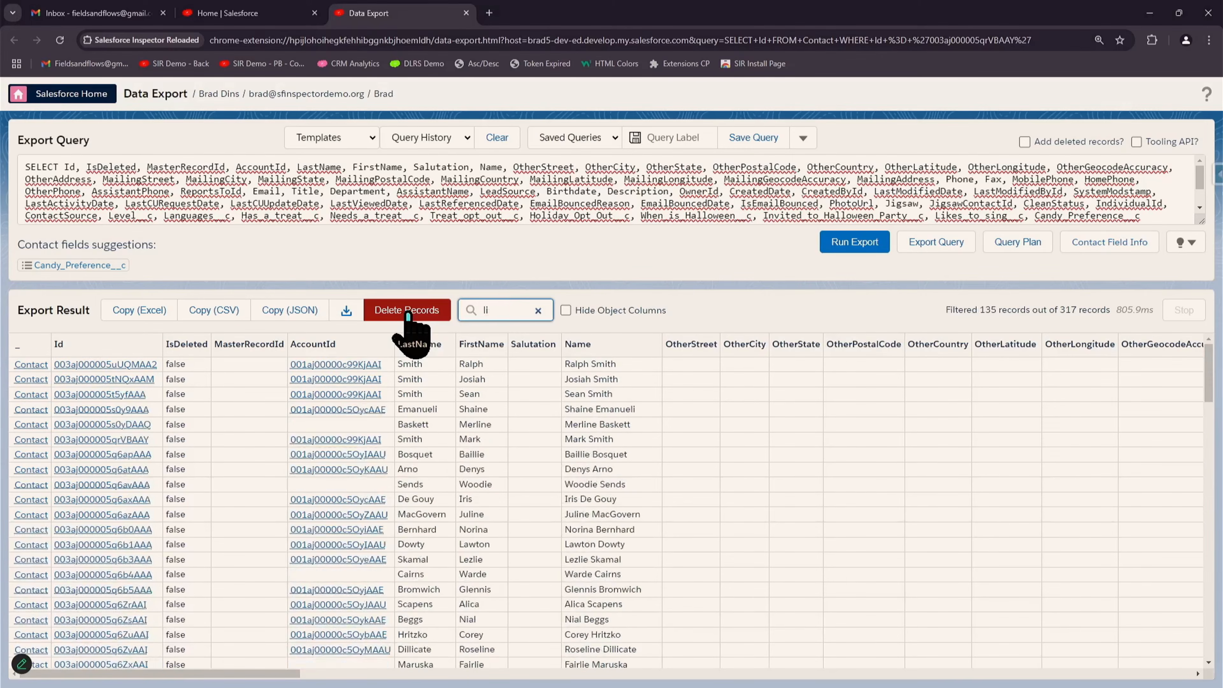
pyautogui.write('ku')
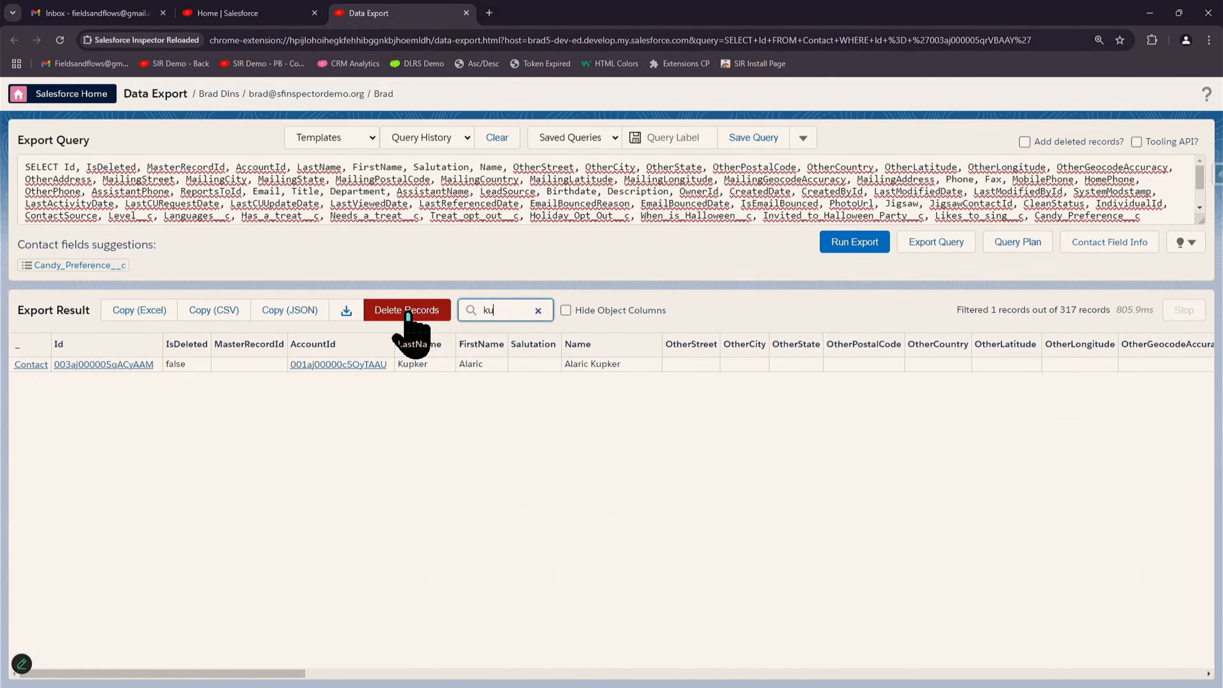
pyautogui.write('licor')
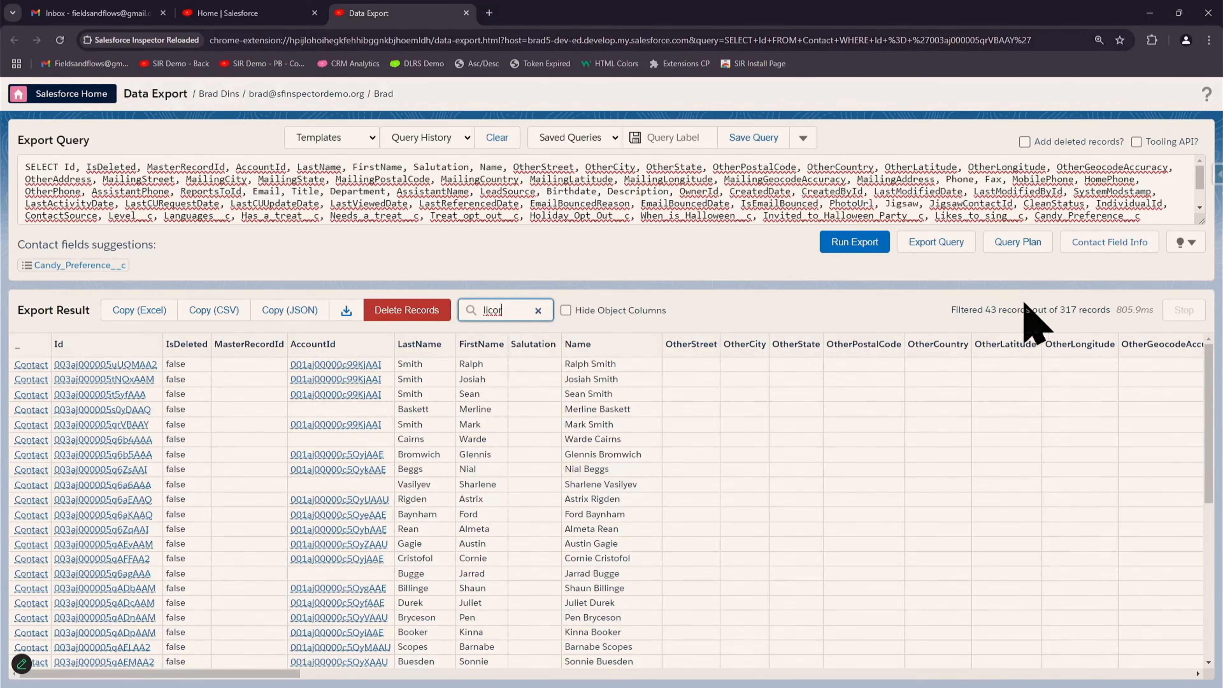
pyautogui.doubleClick(990, 309)
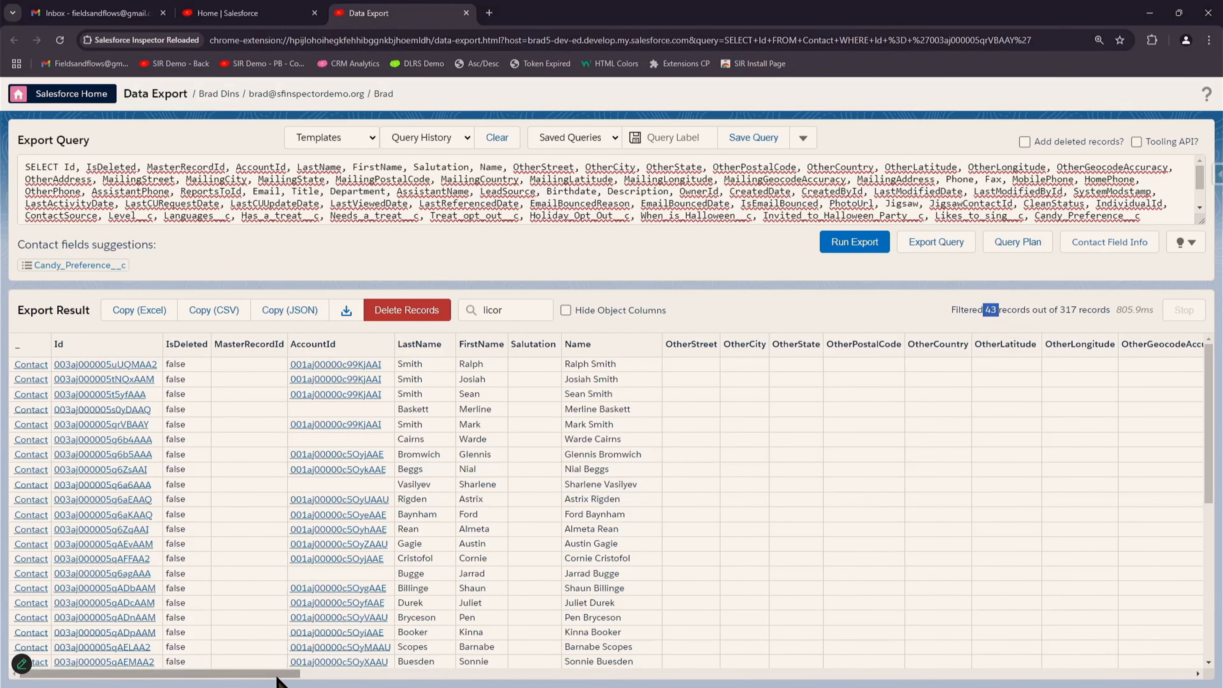
pyautogui.moveTo(276, 675); pyautogui.dragTo(1087, 673)
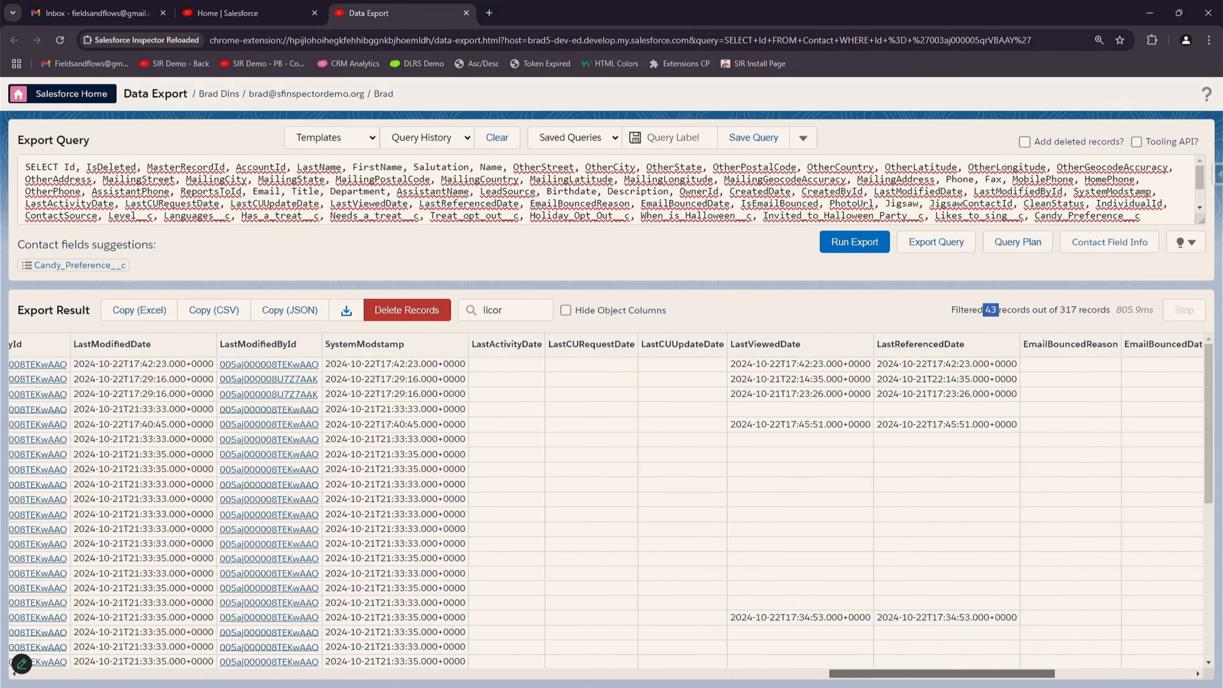
pyautogui.moveTo(943, 674); pyautogui.dragTo(1107, 674)
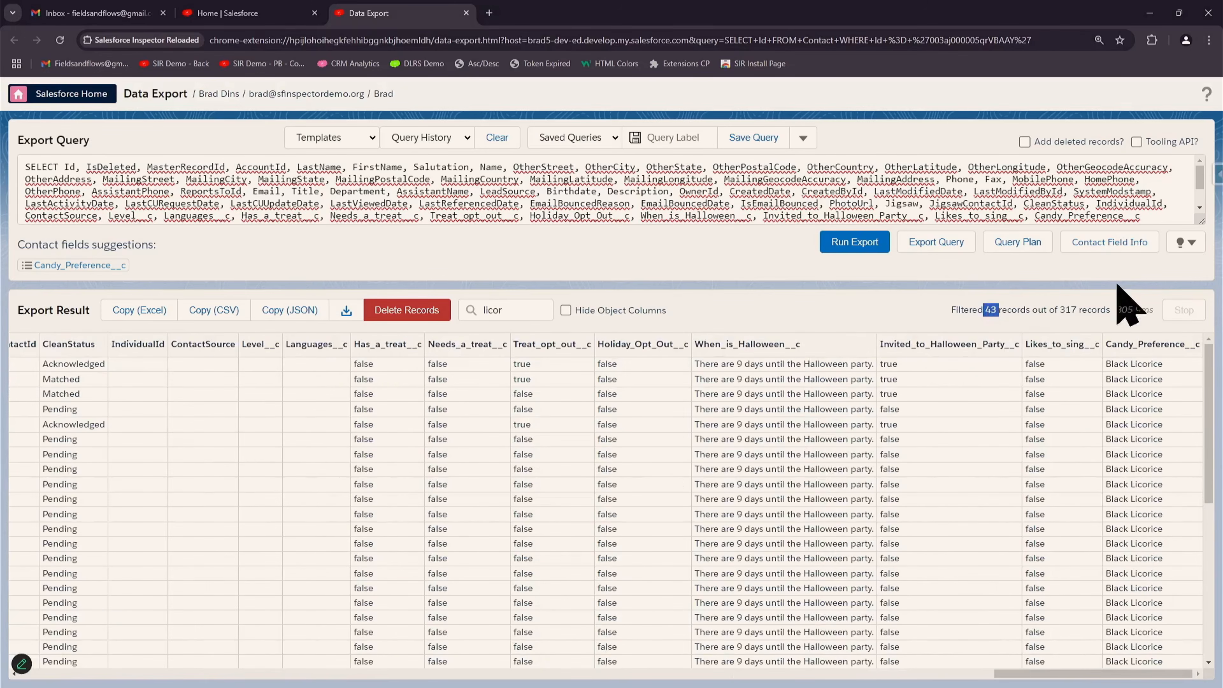
pyautogui.scroll(-5, 1141, 436)
pyautogui.scroll(-2, 1141, 437)
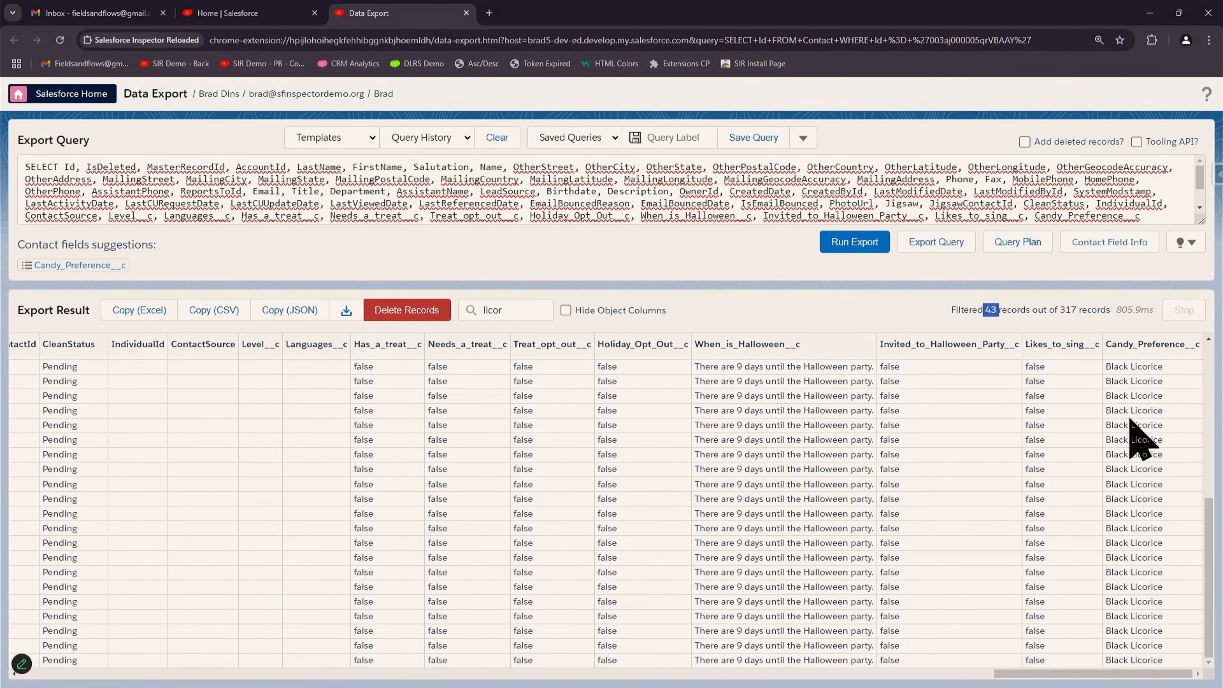
# - Clear the "licor" filter from the export results
pyautogui.click(339, 192)
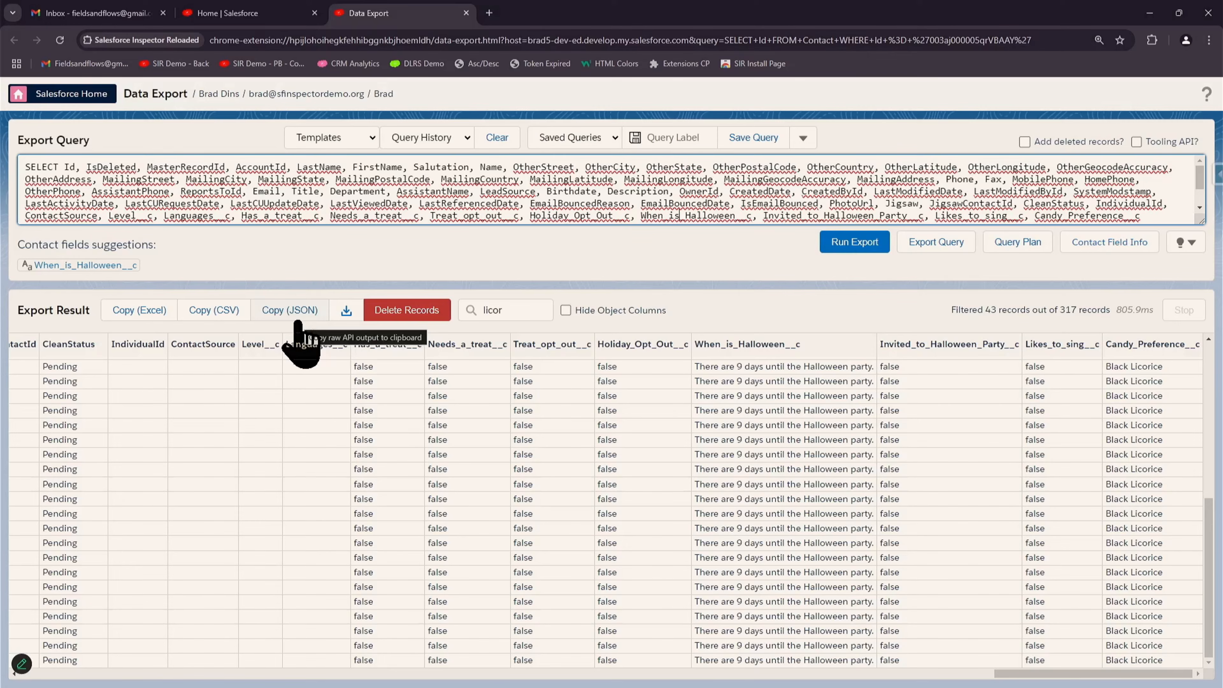
pyautogui.doubleClick(486, 310)
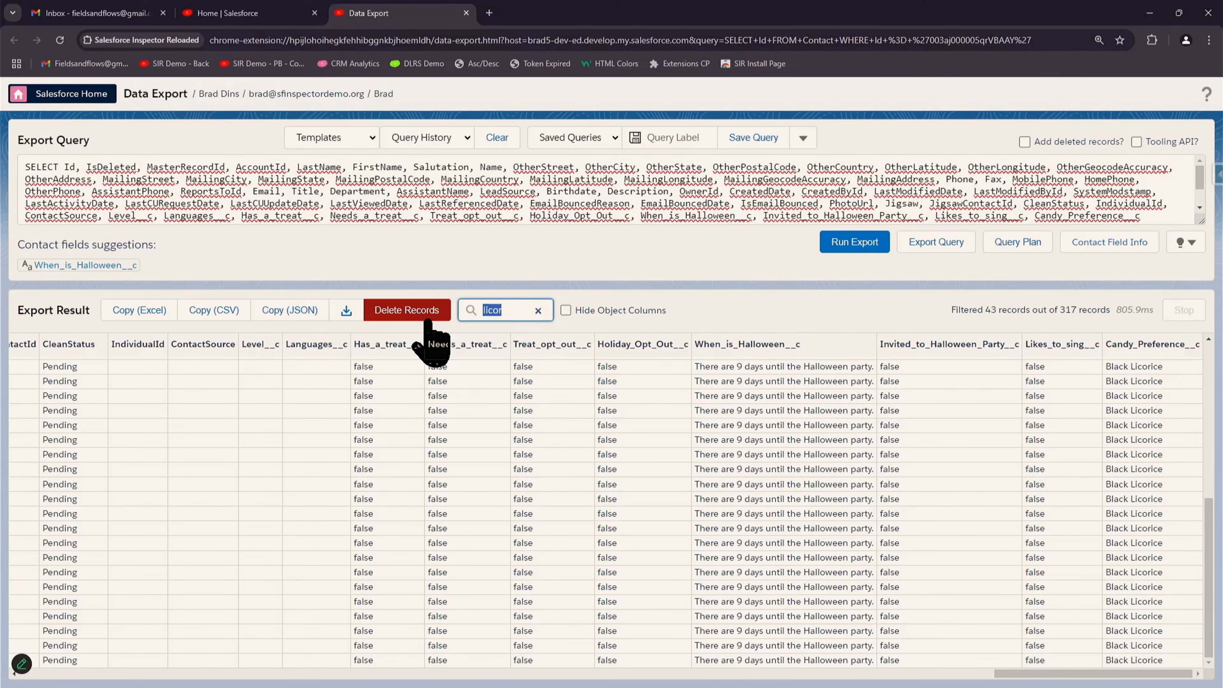
pyautogui.press('BackSpace')
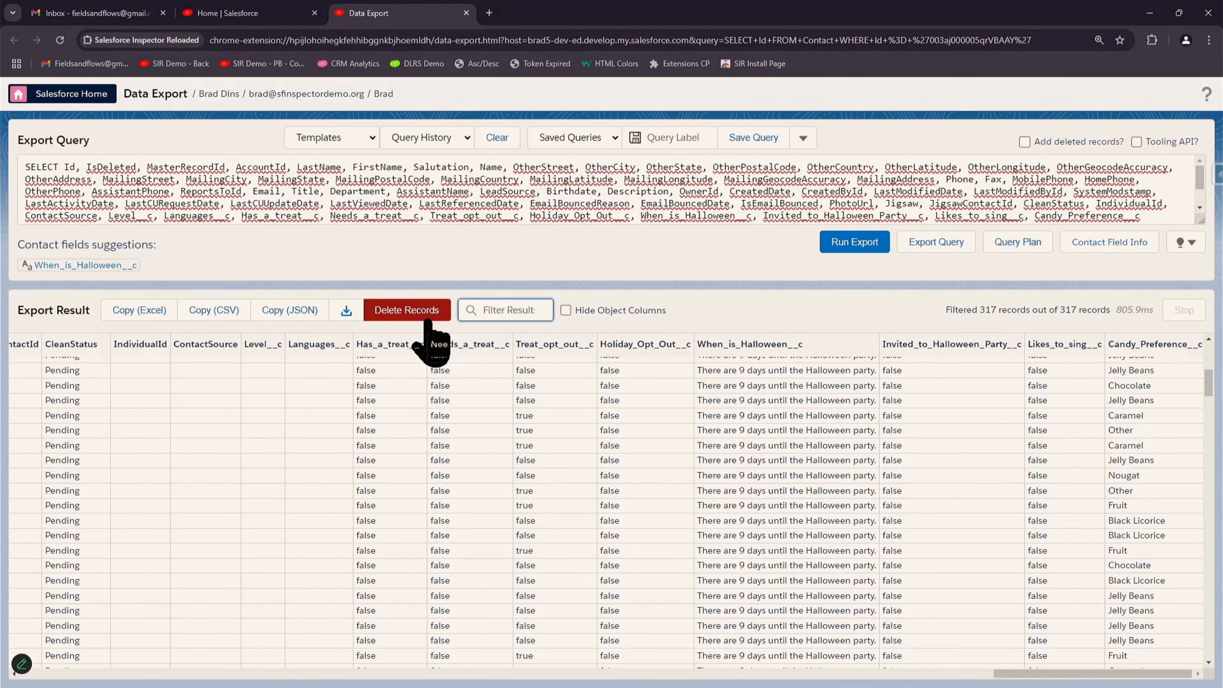
# - Copy the full export results in Excel format and paste them at cell A1 of the blank Book1 workbook in Excel
pyautogui.click(134, 312)
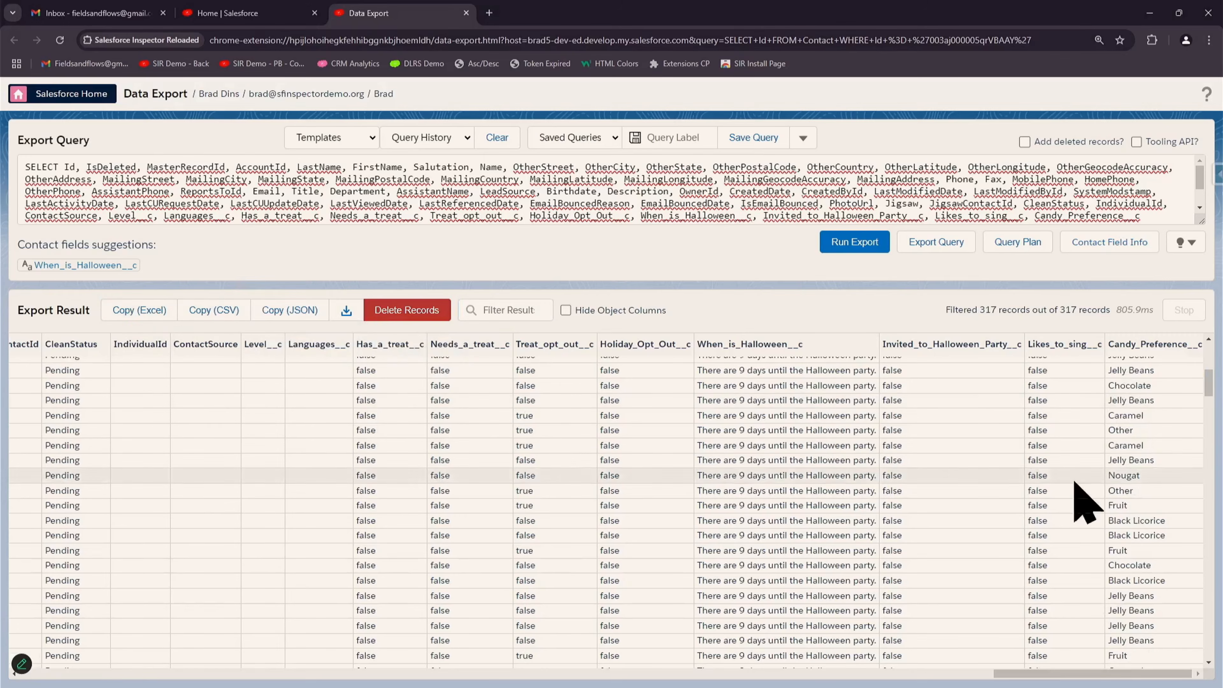
pyautogui.moveTo(1222, 4); pyautogui.dragTo(373, 1)
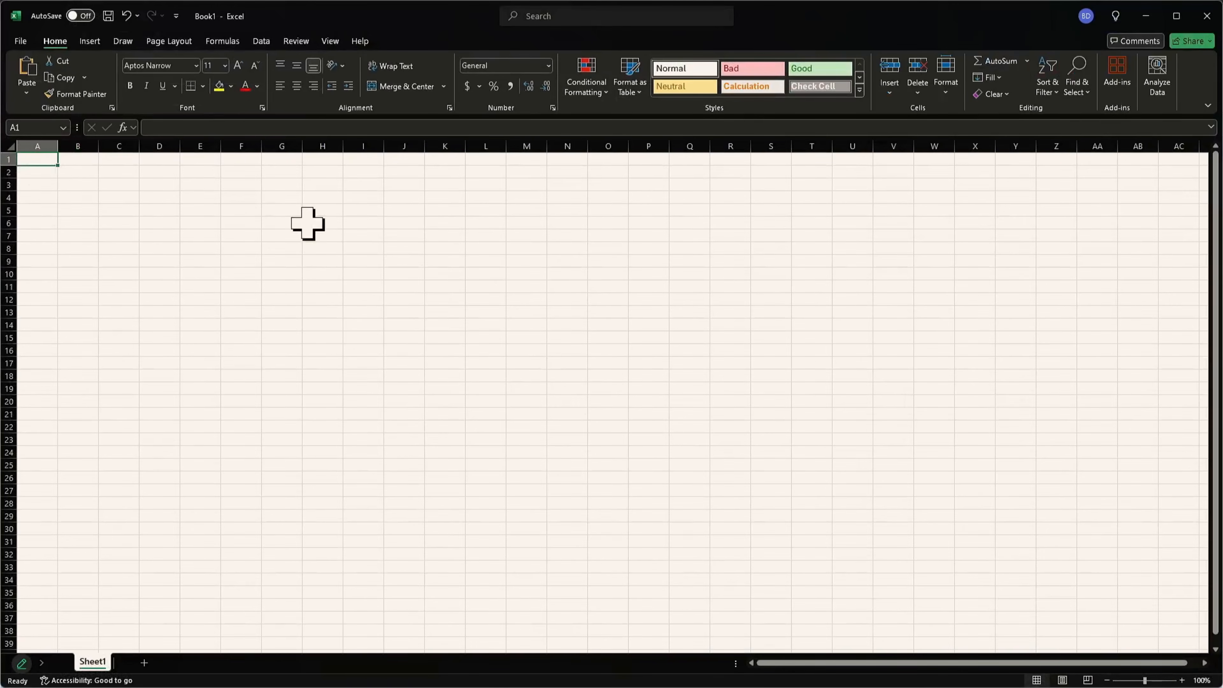
pyautogui.hotkey('ctrl', 'v')
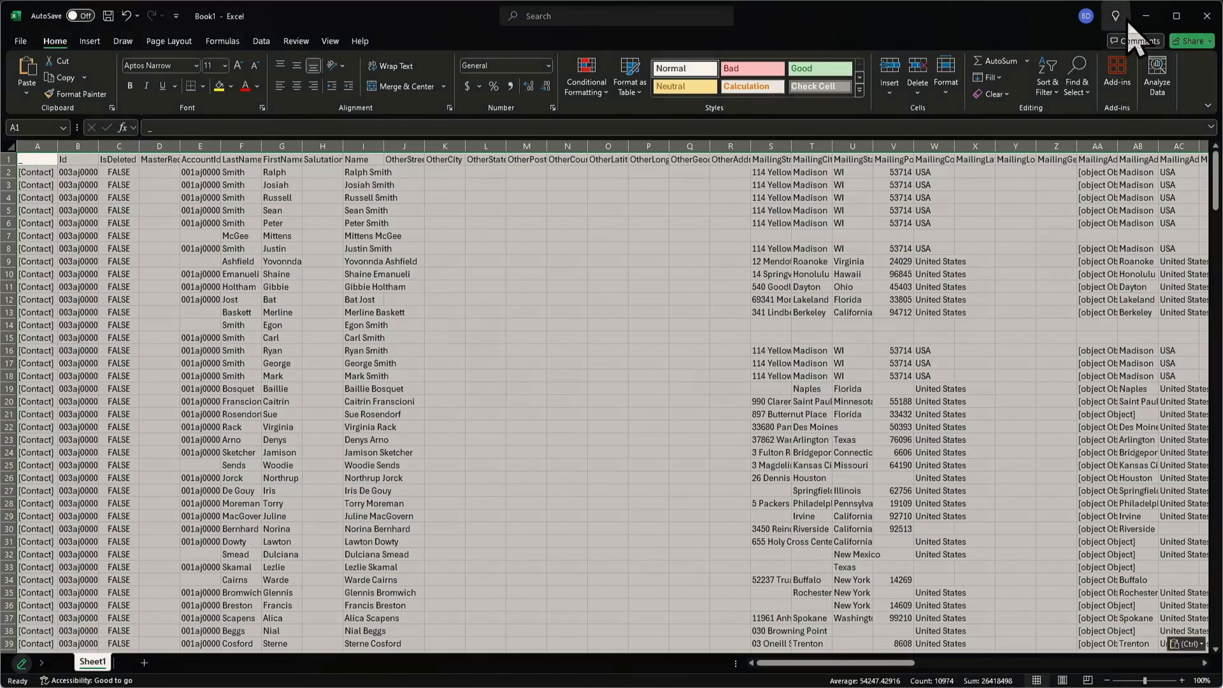
pyautogui.click(1146, 16)
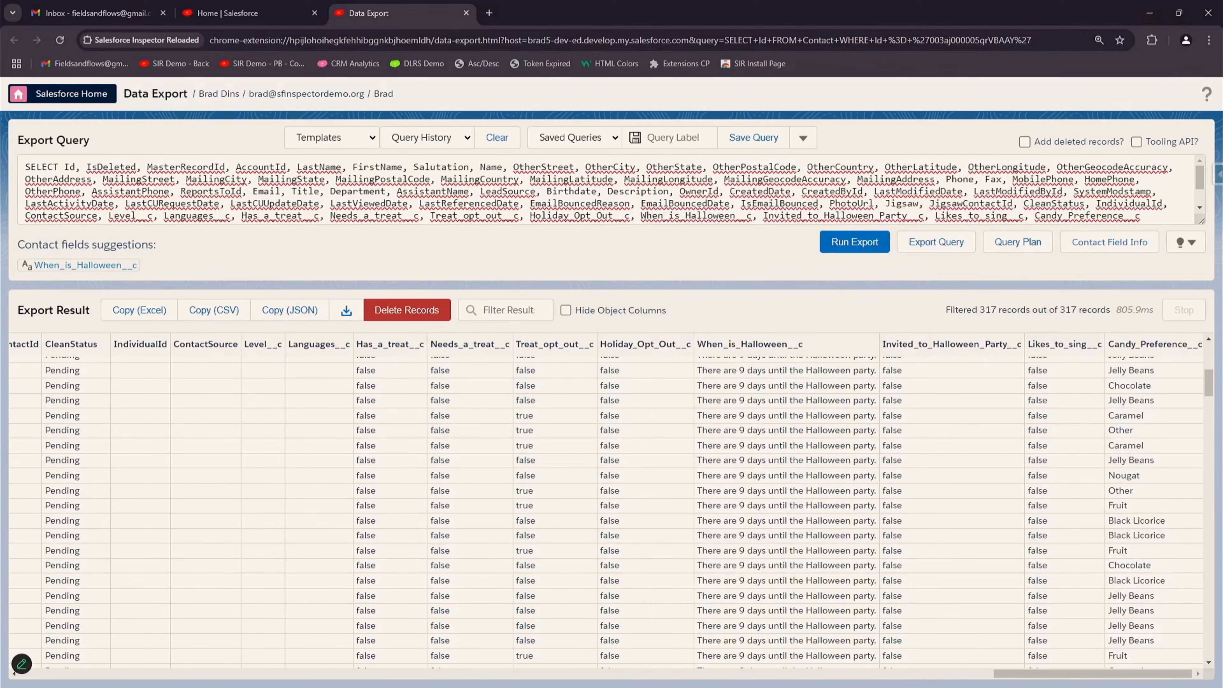
# - Paste the export results copied as CSV into the untitled Sublime Text document and undo the paste
pyautogui.moveTo(1221, 328); pyautogui.dragTo(703, 2)
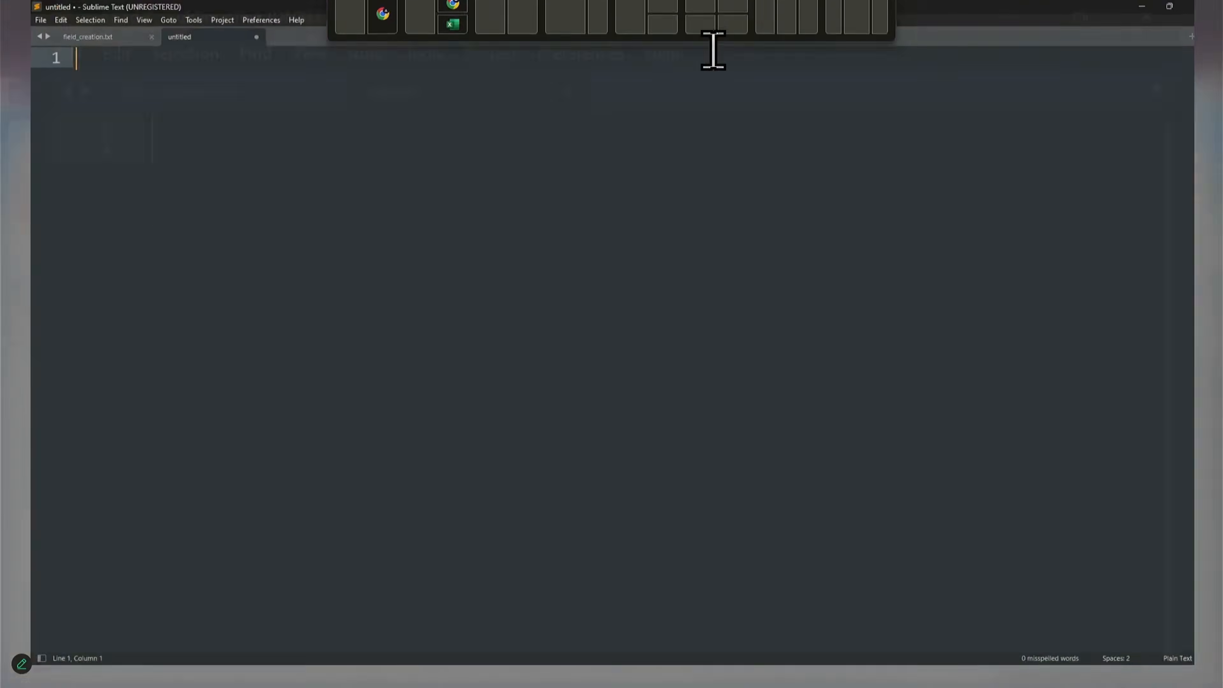
pyautogui.hotkey('ctrl', 'v')
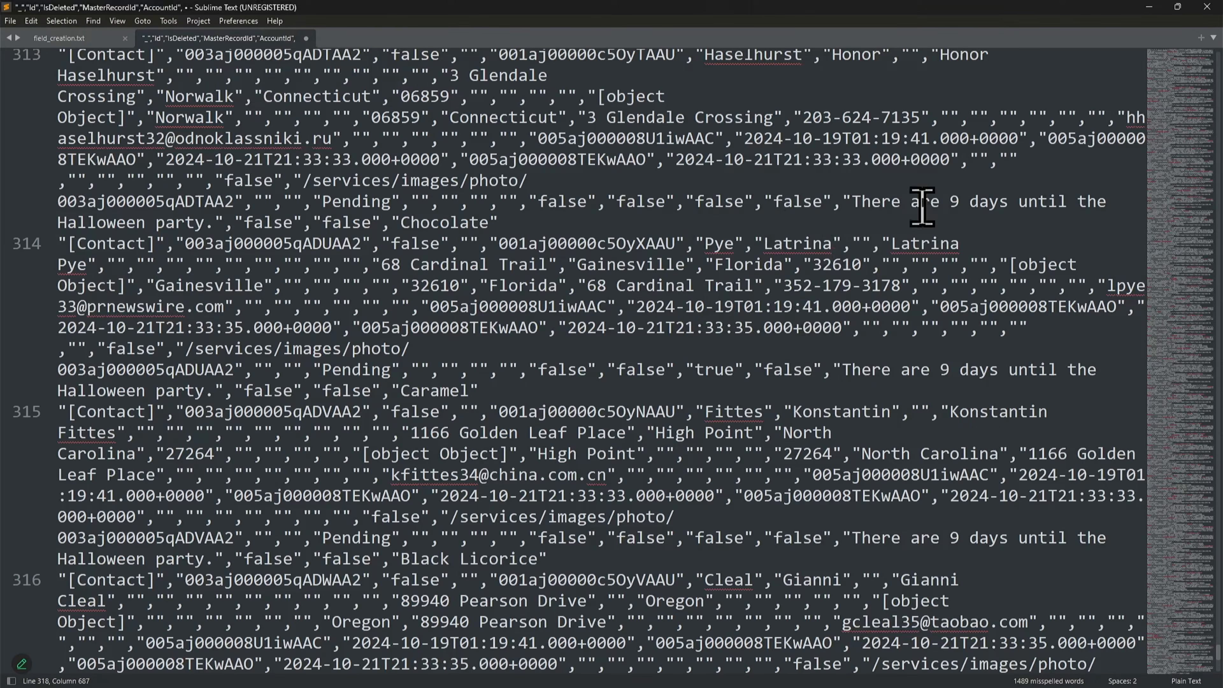
pyautogui.hotkey('ctrl', 'z')
pyautogui.moveTo(1065, 8); pyautogui.dragTo(1222, 306)
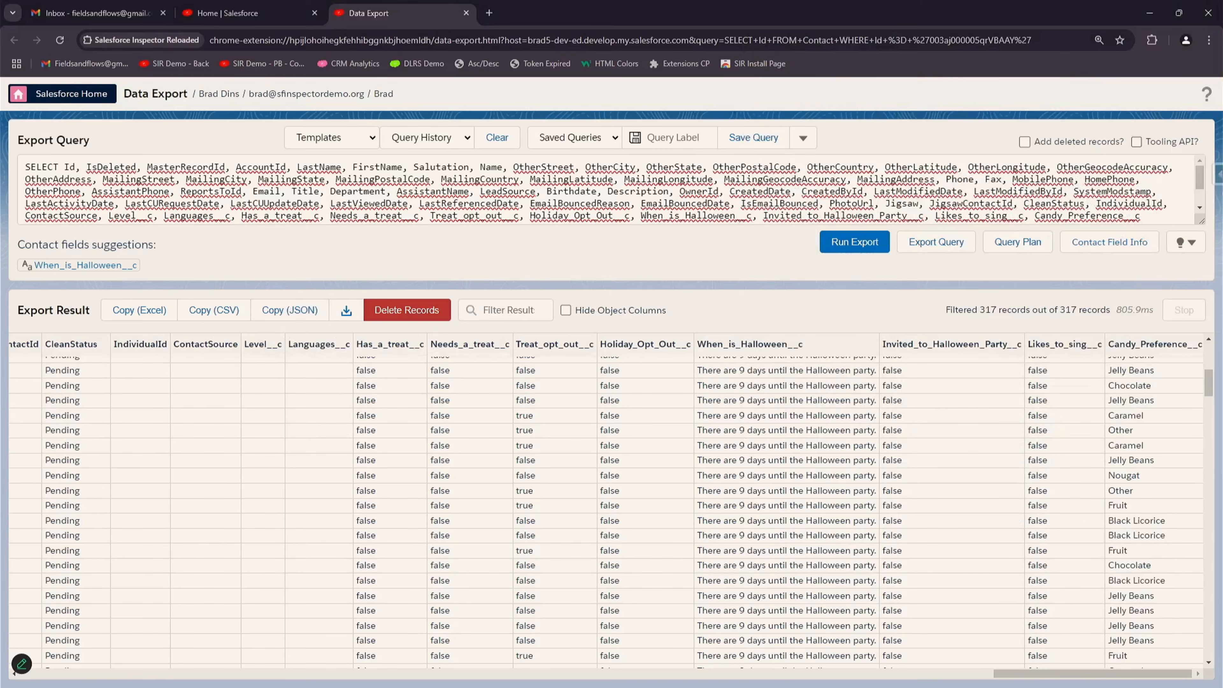
# - Paste the export results copied as JSON into the untitled Sublime Text document, review the Contact fields and return to Data Export
pyautogui.moveTo(1222, 30); pyautogui.dragTo(612, 33)
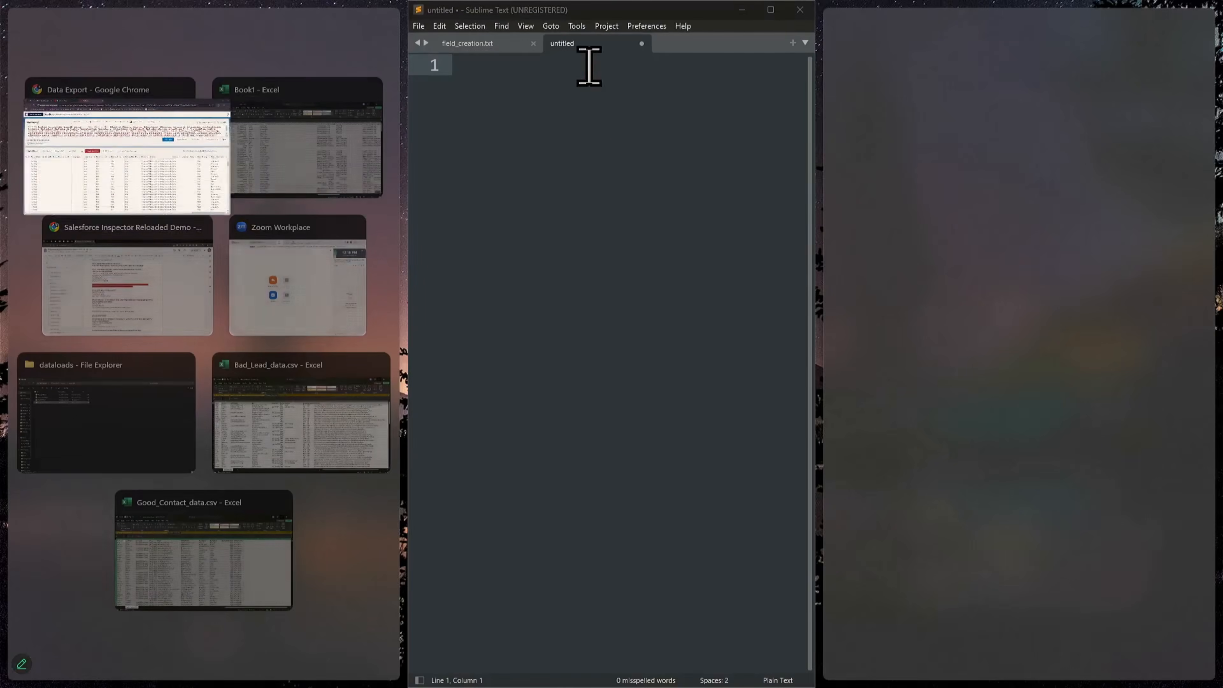
pyautogui.click(625, 124)
pyautogui.hotkey('ctrl', 'v')
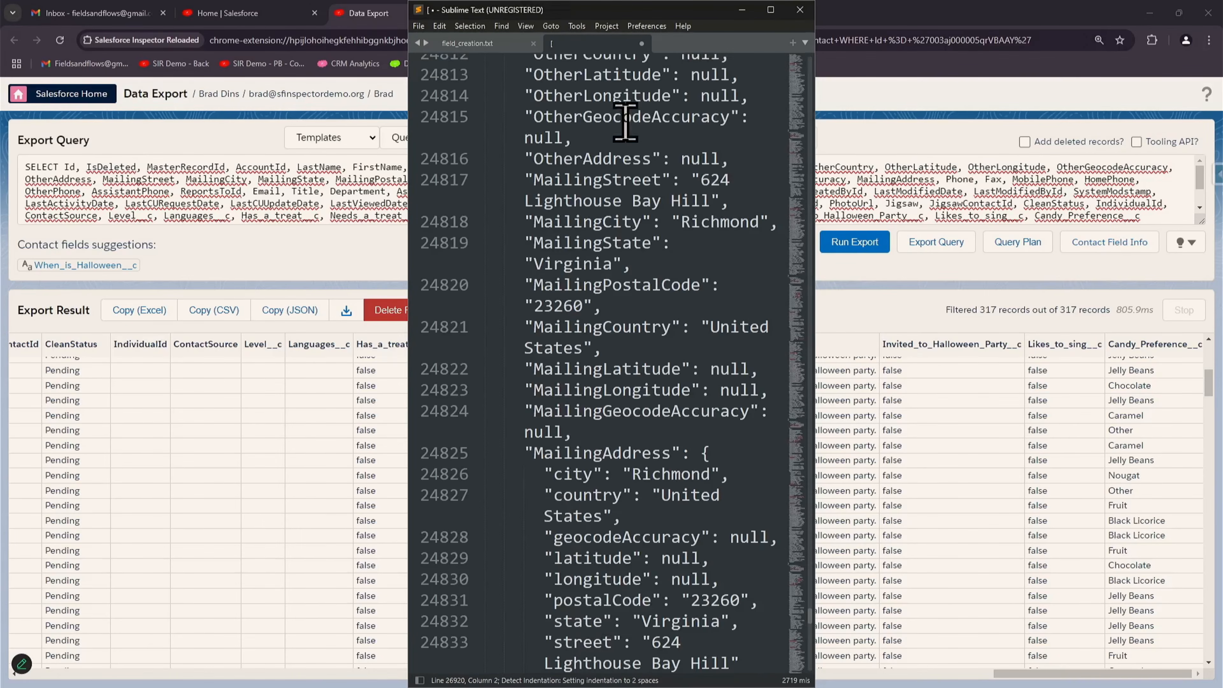
pyautogui.click(770, 9)
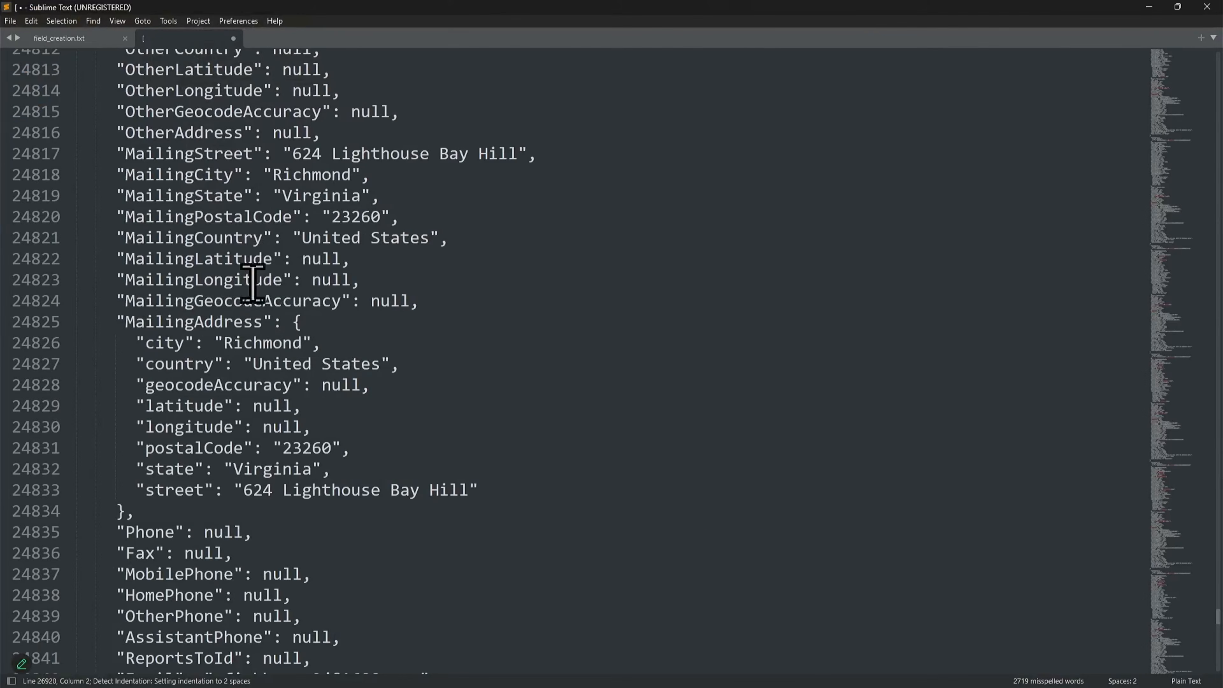
pyautogui.scroll(-5, 333, 388)
pyautogui.scroll(-7, 337, 405)
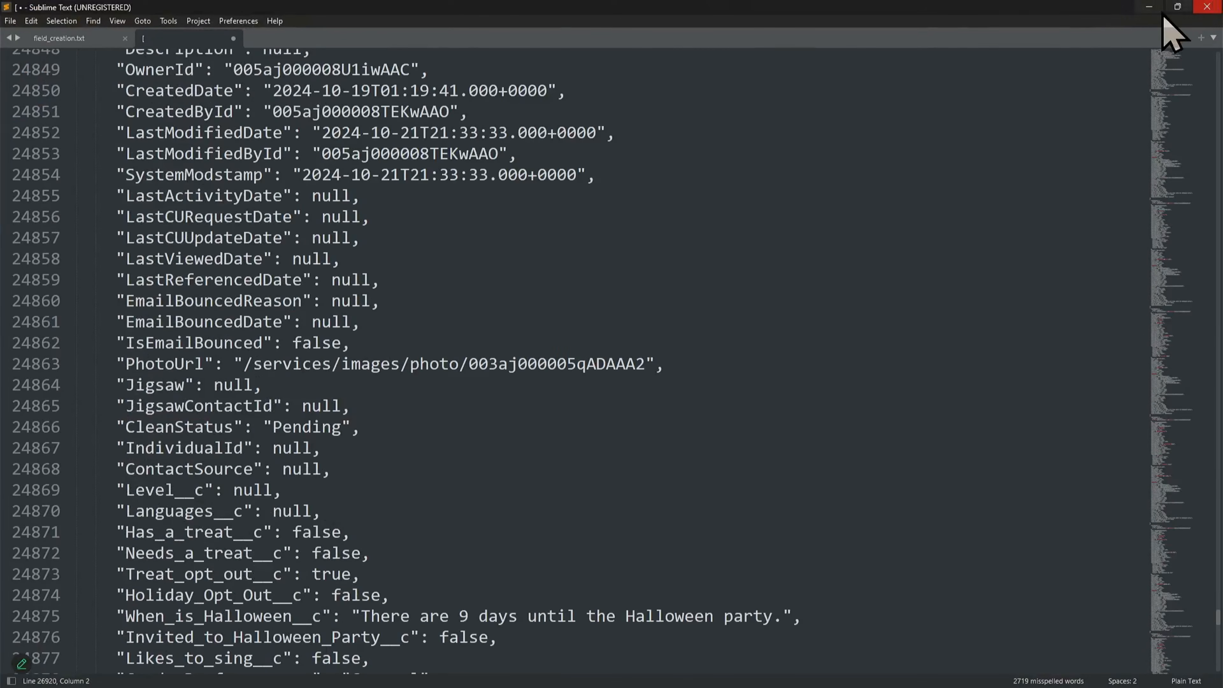
pyautogui.click(1149, 6)
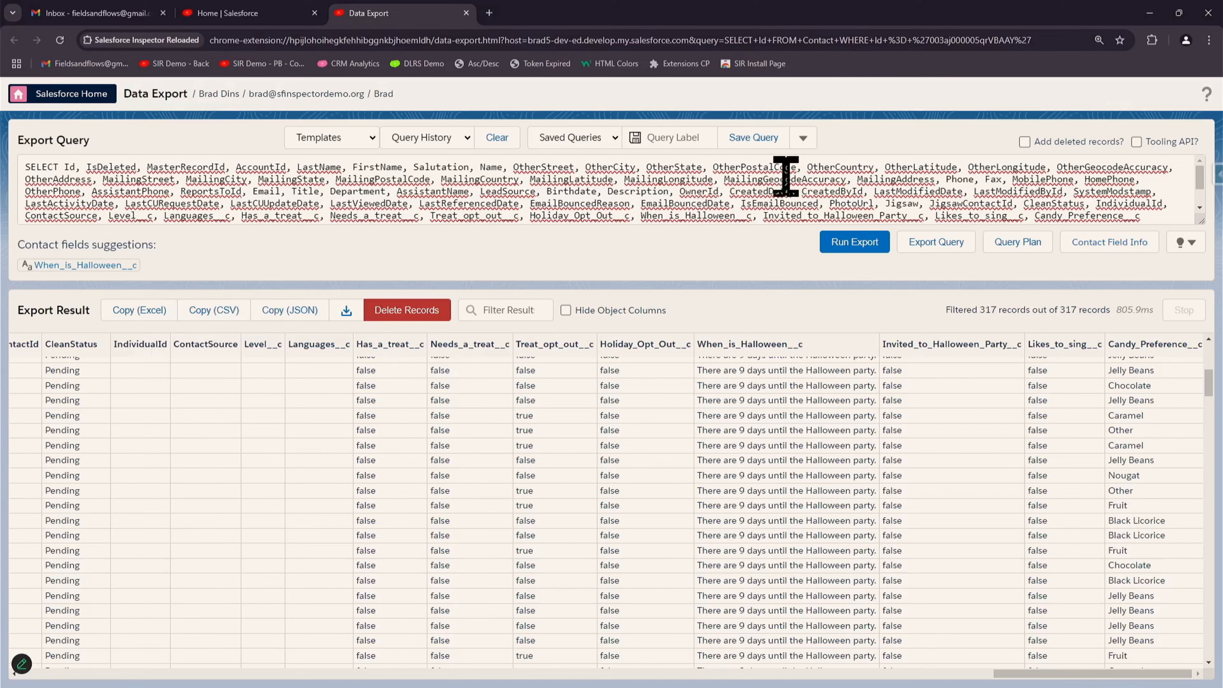
# - Replace the query with the saved Contact query that includes account, owner, manager and creator names, and run the export
pyautogui.click(720, 204)
pyautogui.hotkey('ctrl', 'a')
pyautogui.press('BackSpace')
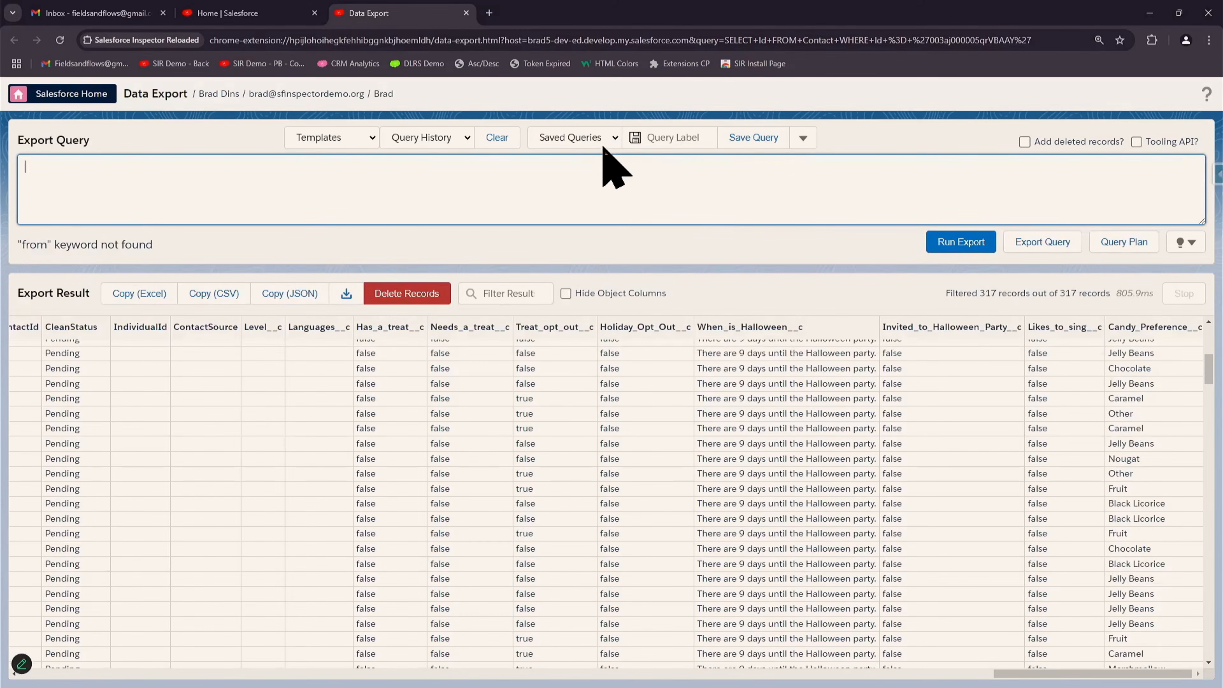
pyautogui.click(617, 141)
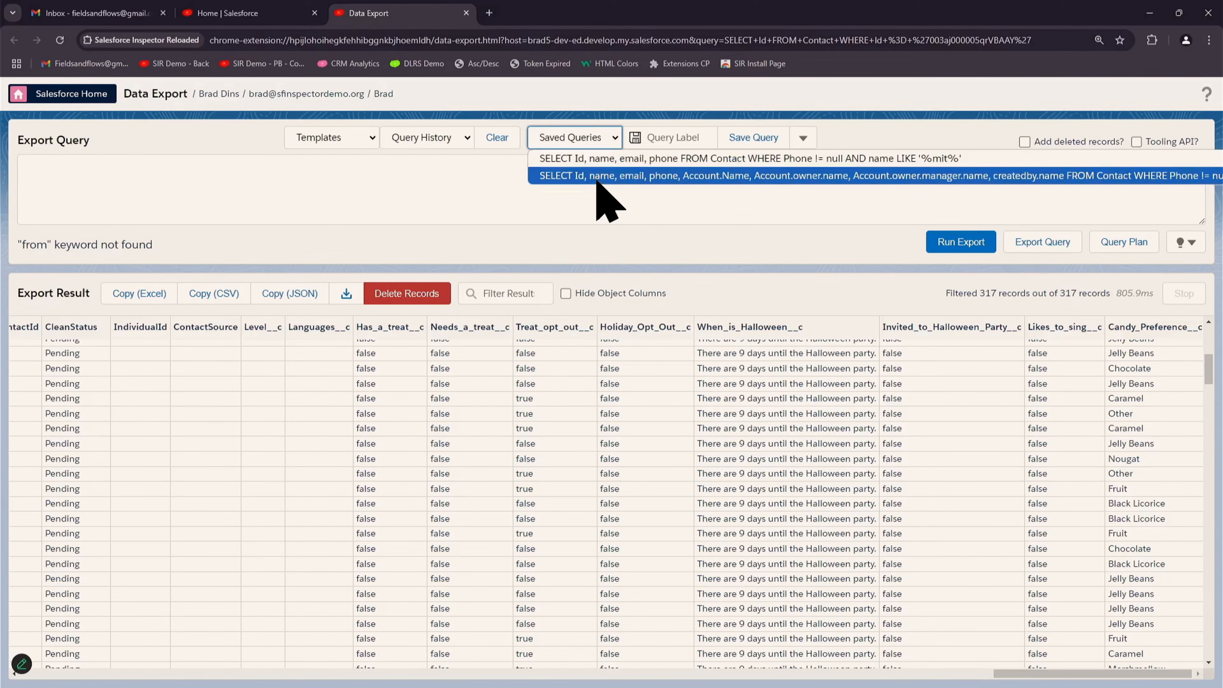
pyautogui.click(597, 177)
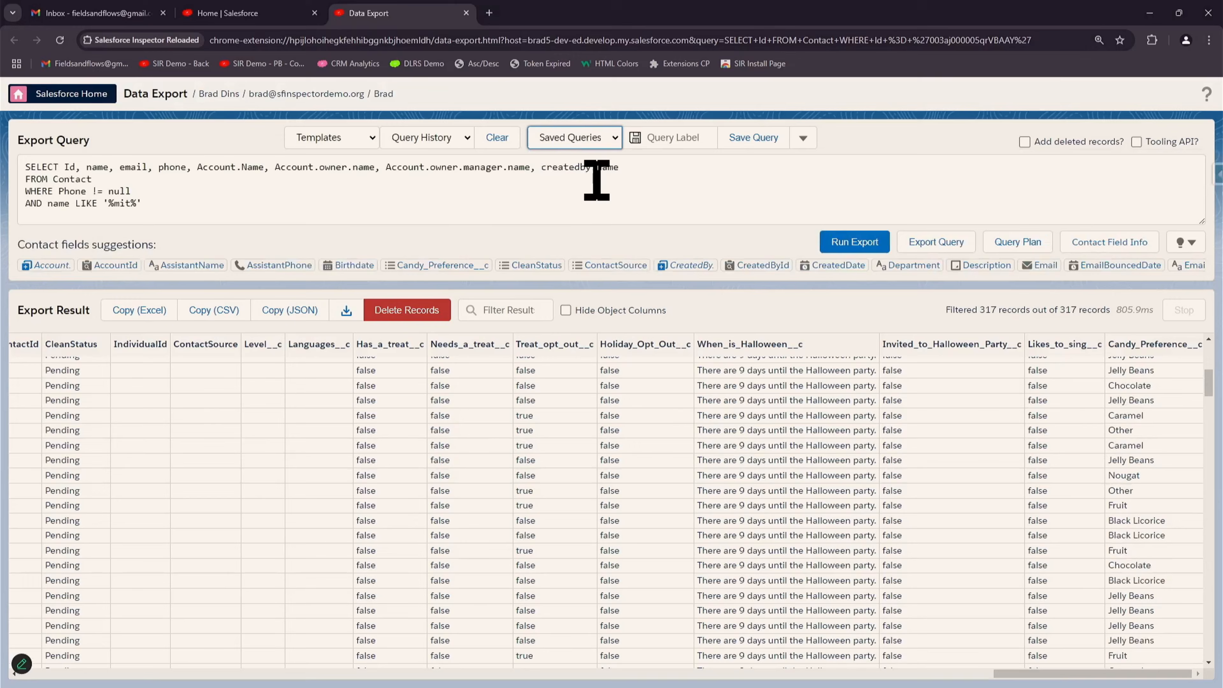
pyautogui.click(862, 242)
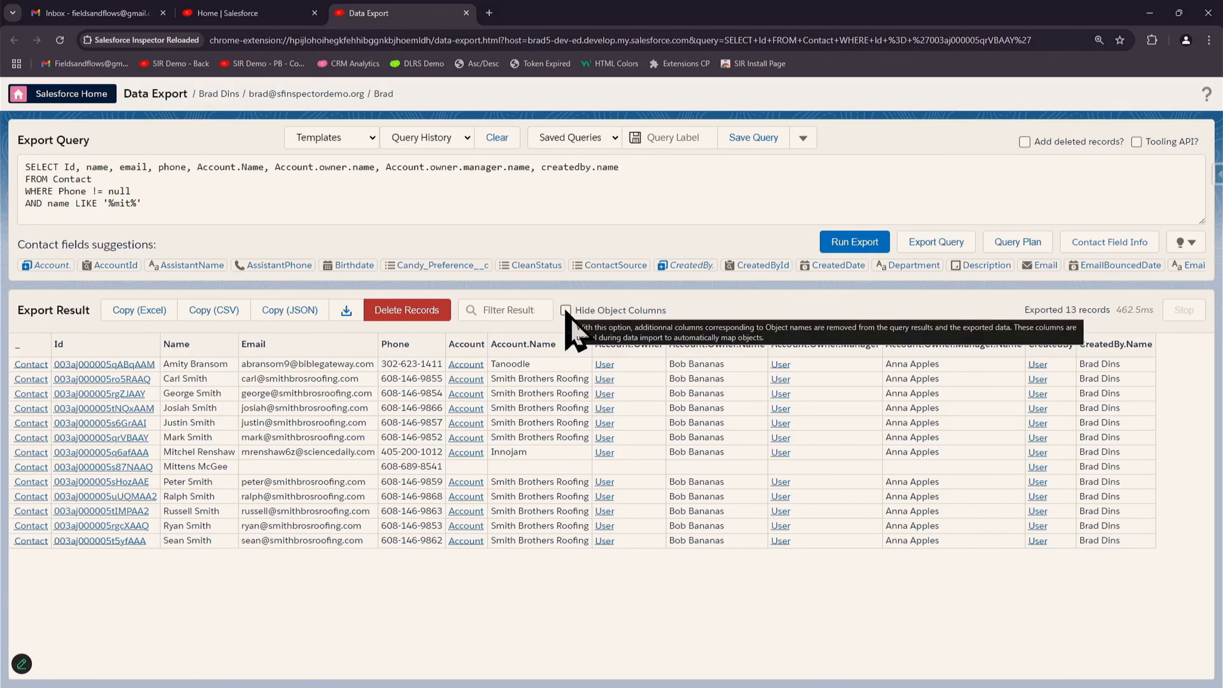
# - Hide the object columns in the Contact export results and run the export again
pyautogui.click(565, 310)
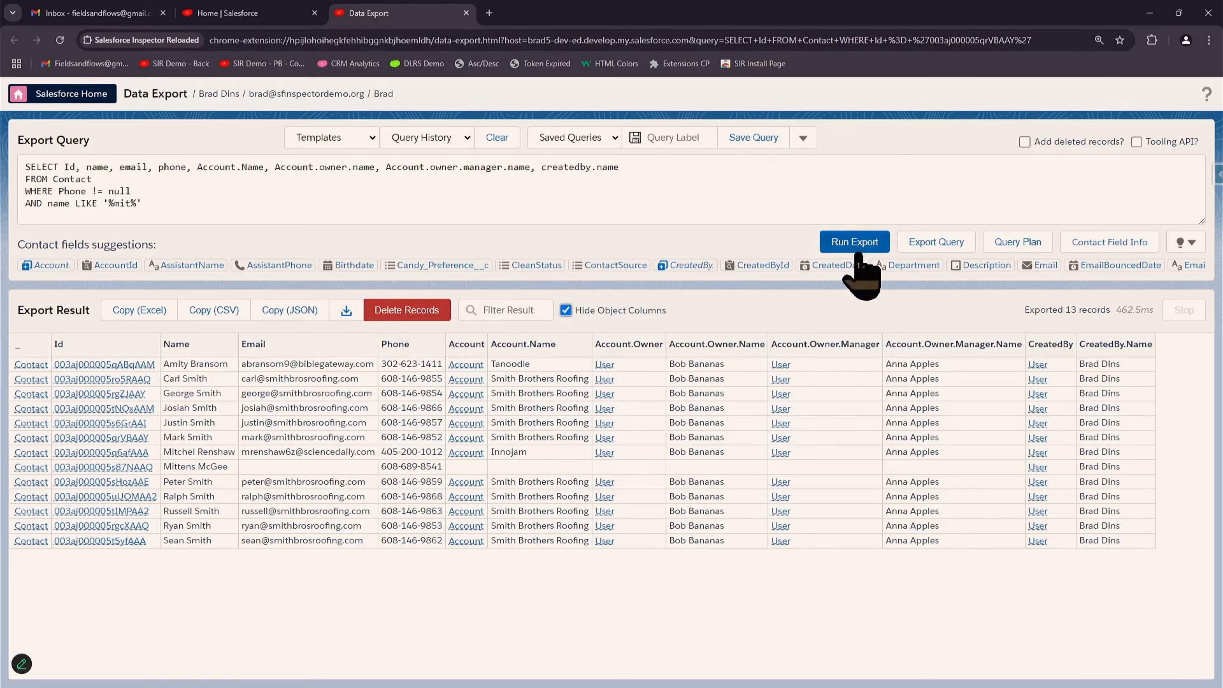
pyautogui.click(861, 243)
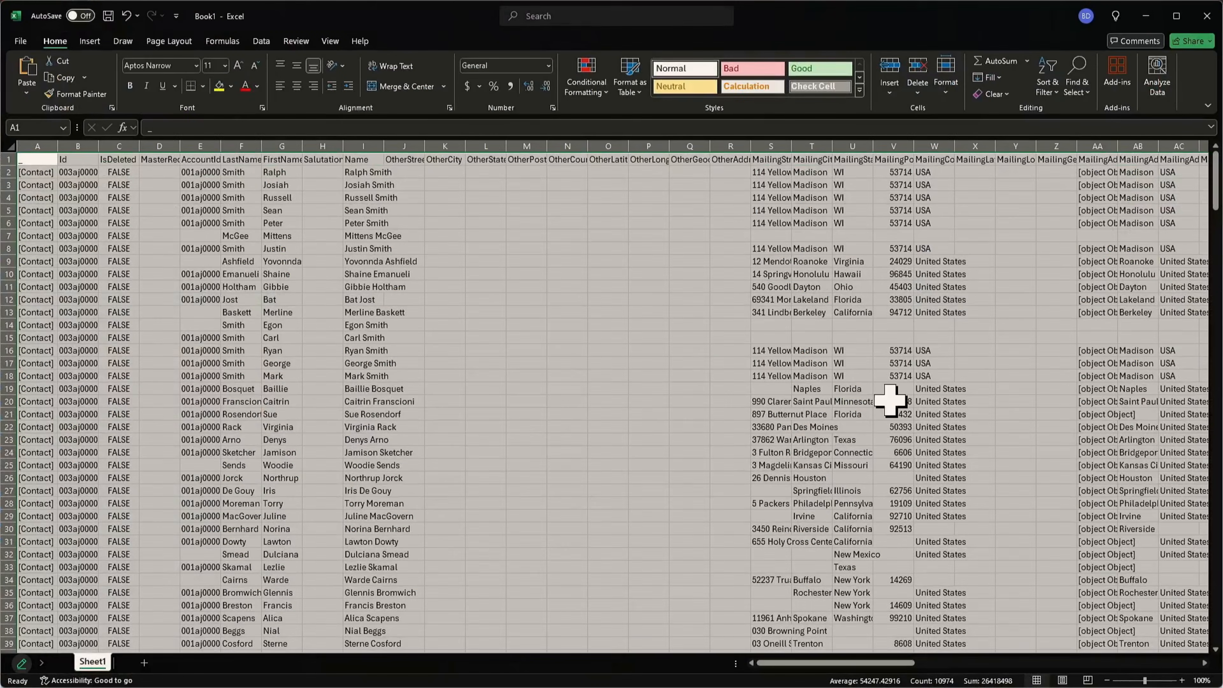
# - Clear the old data from Book1 in Excel and paste the results copied without object columns at cell A1
pyautogui.press('Delete')
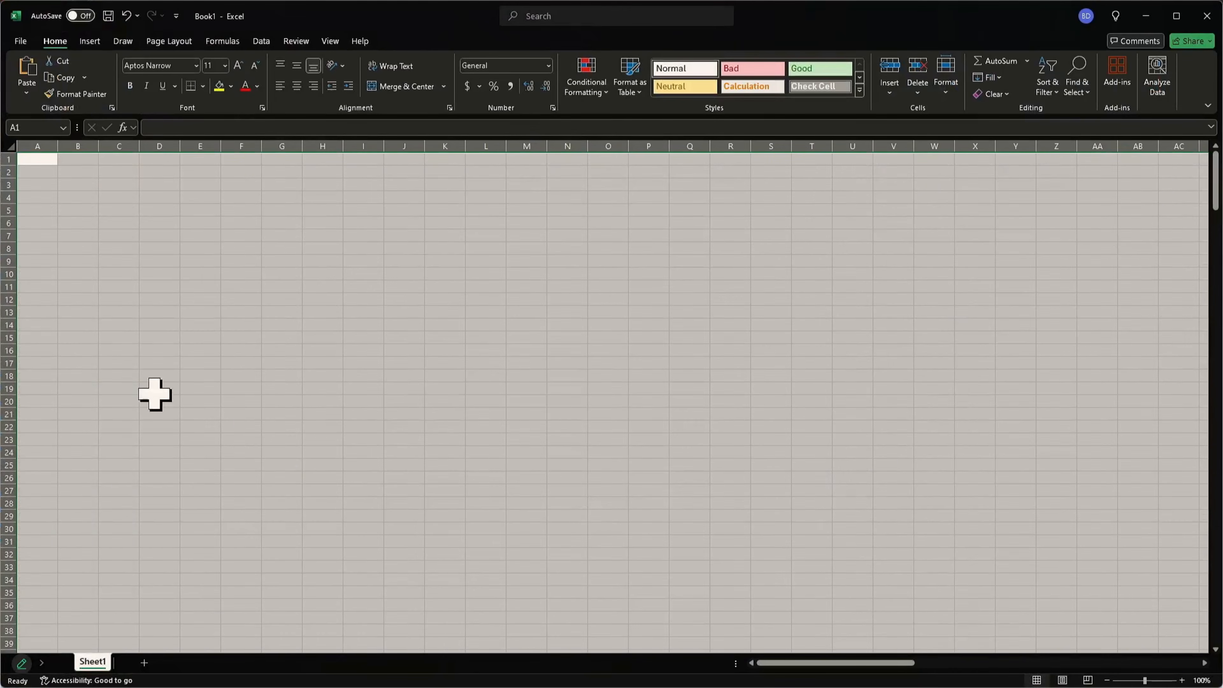
pyautogui.click(80, 350)
pyautogui.click(29, 145)
pyautogui.click(27, 159)
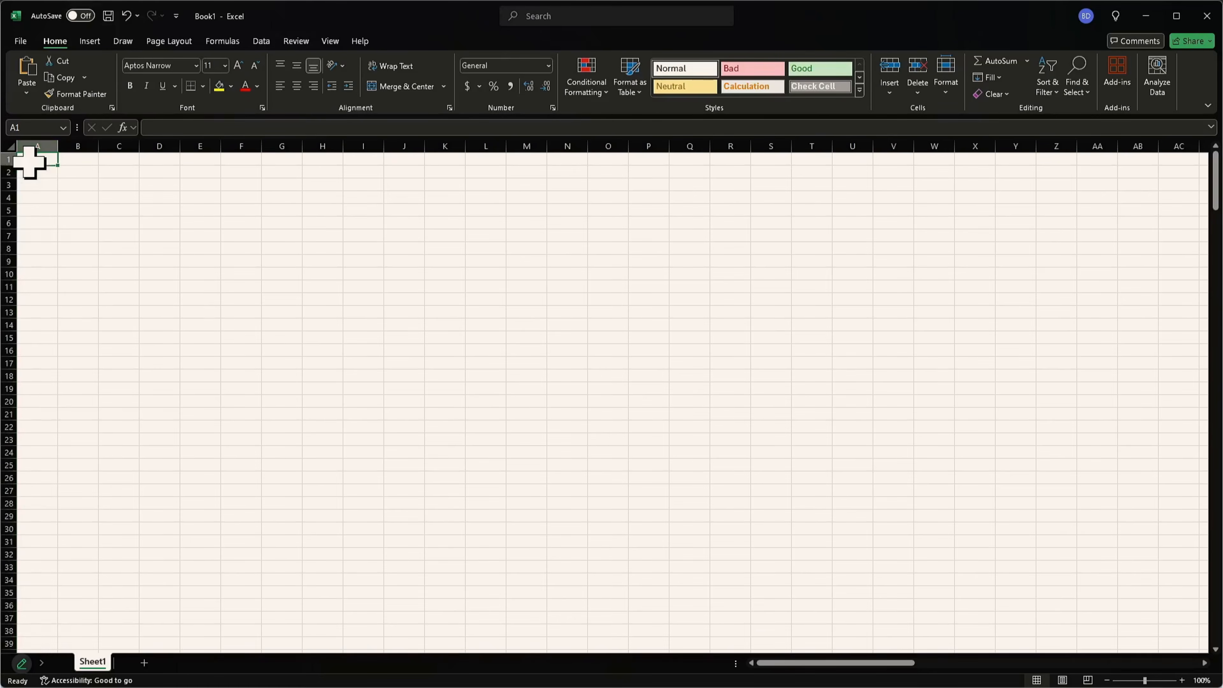
pyautogui.hotkey('ctrl', 'v')
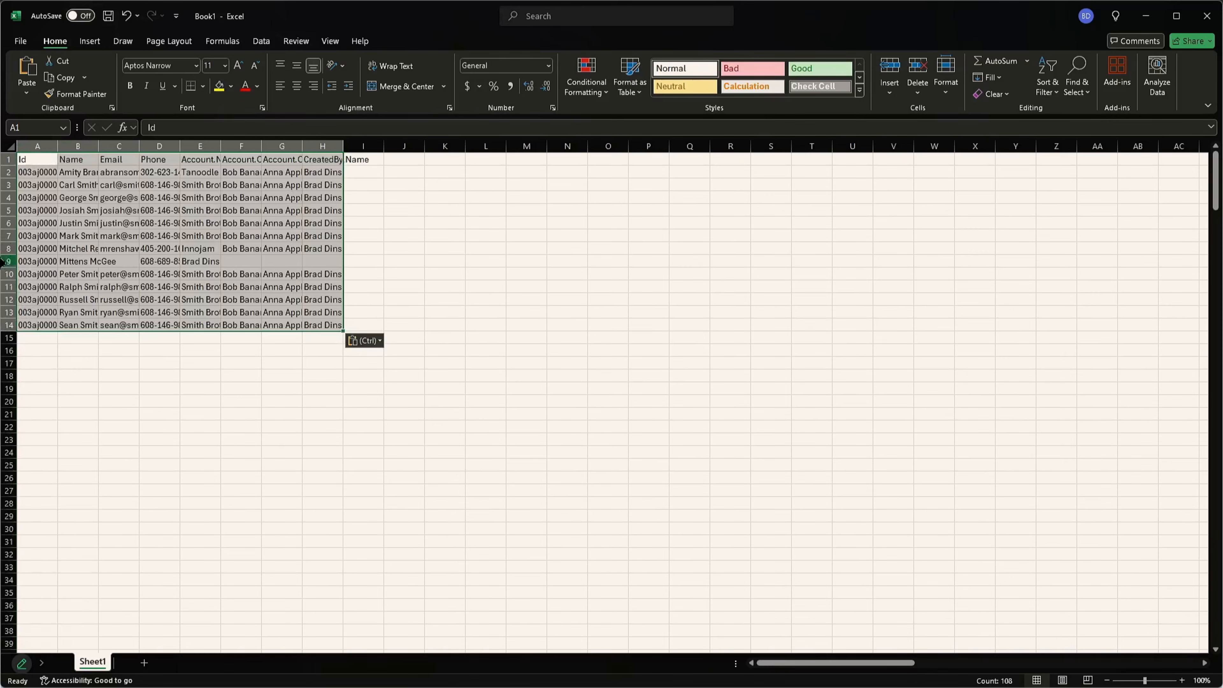
# - Auto-fit the widths of all columns in the sheet and inspect the Account.Name value in row 9
pyautogui.click(10, 145)
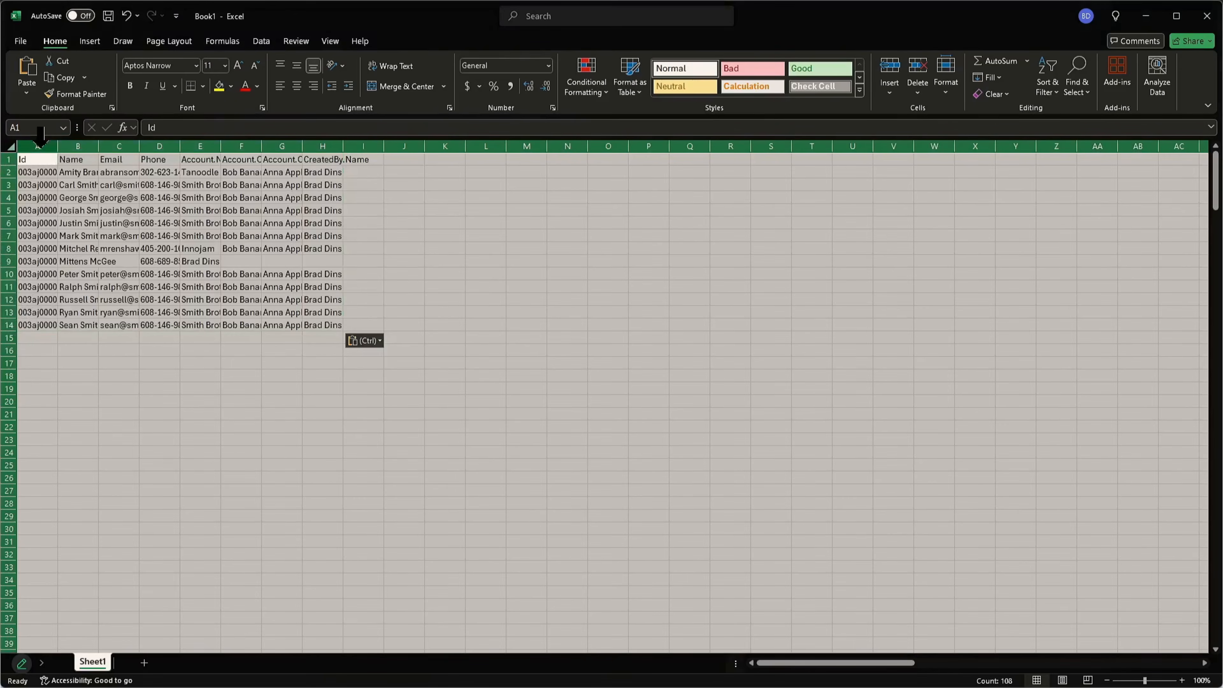
pyautogui.doubleClick(59, 145)
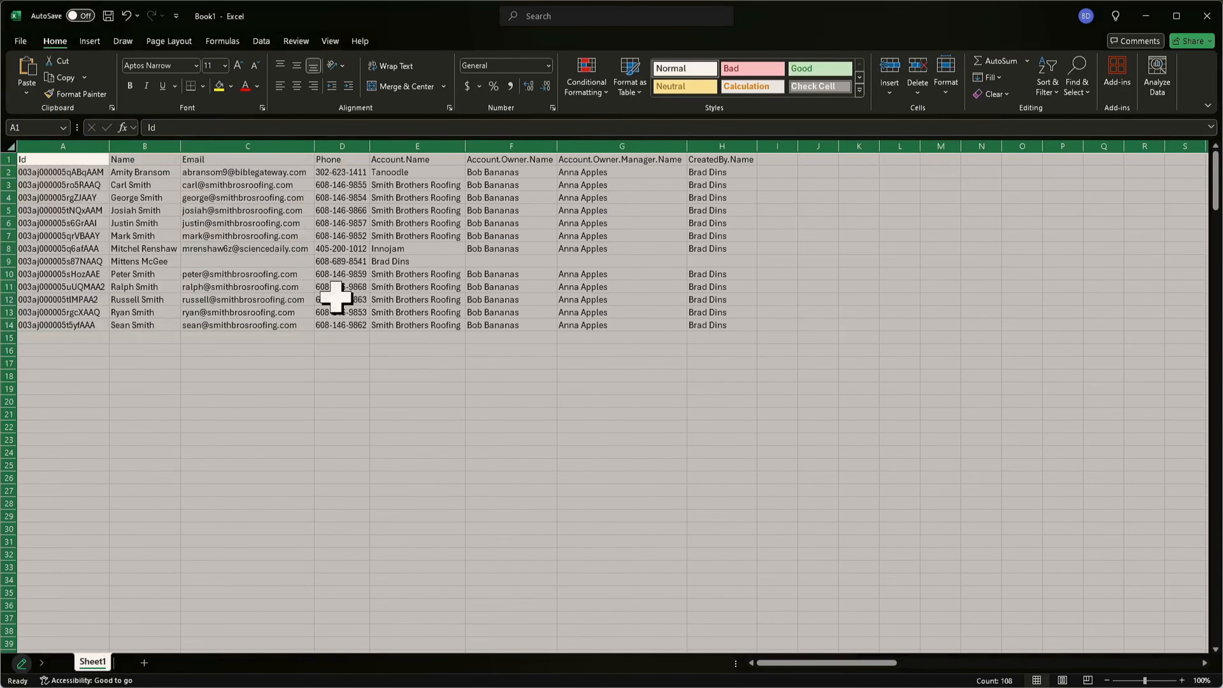
pyautogui.click(78, 261)
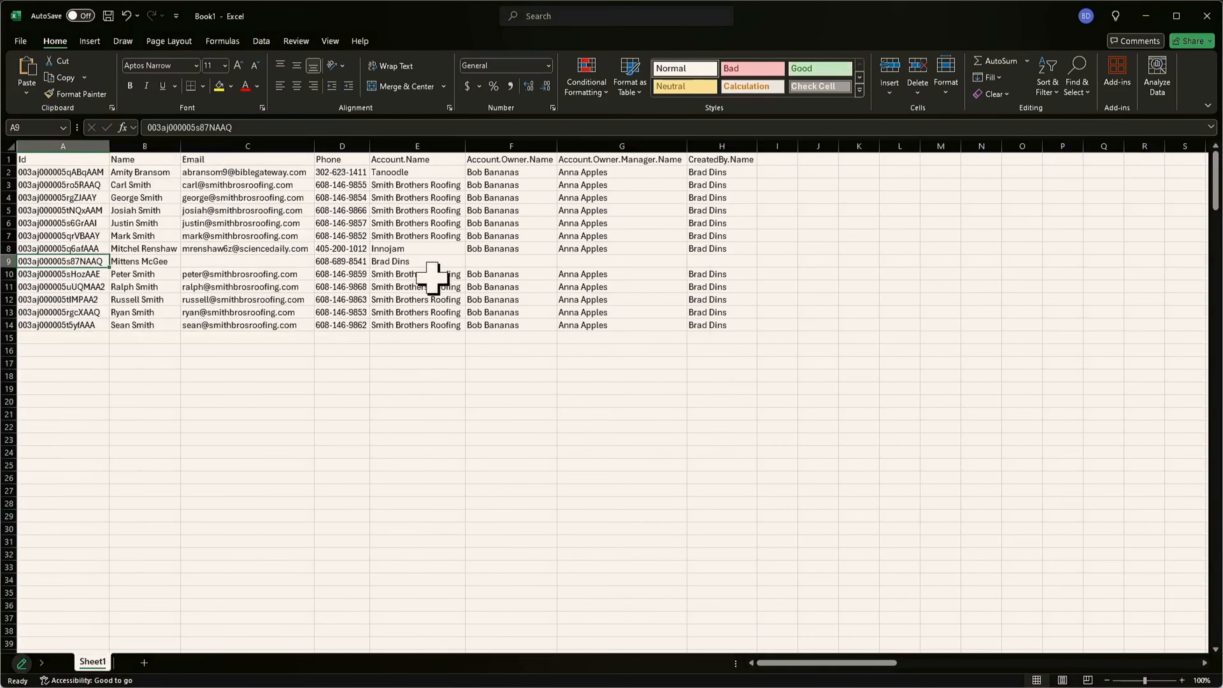
pyautogui.click(410, 264)
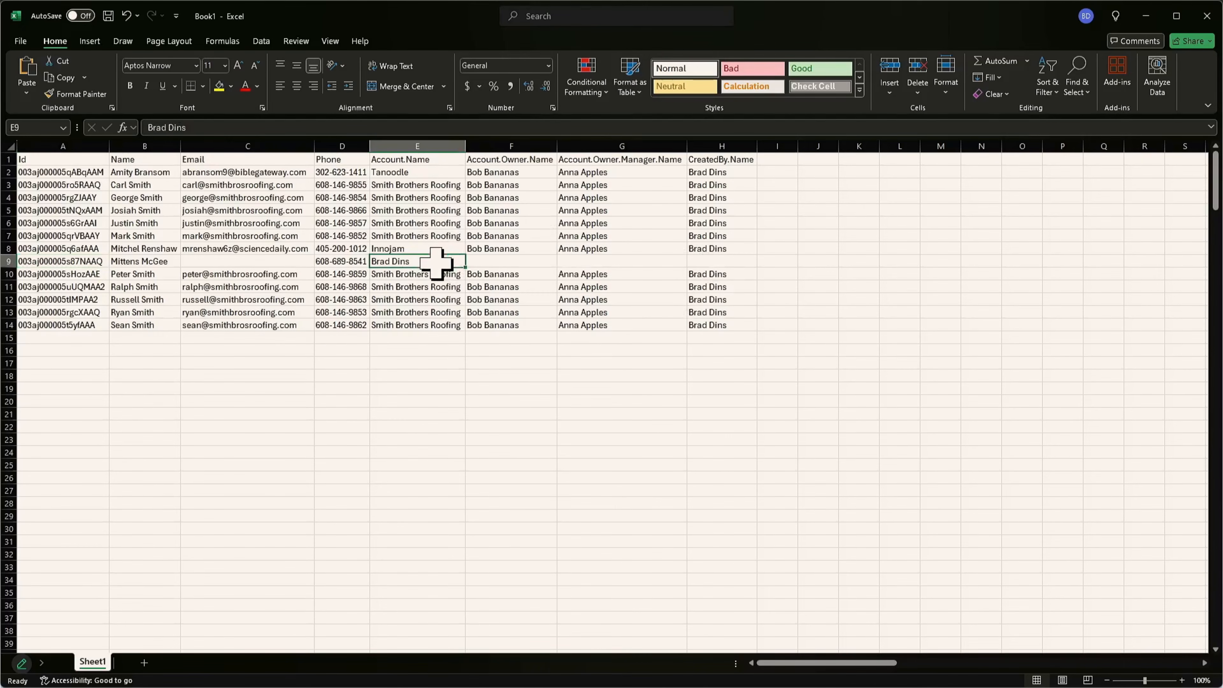
pyautogui.click(525, 385)
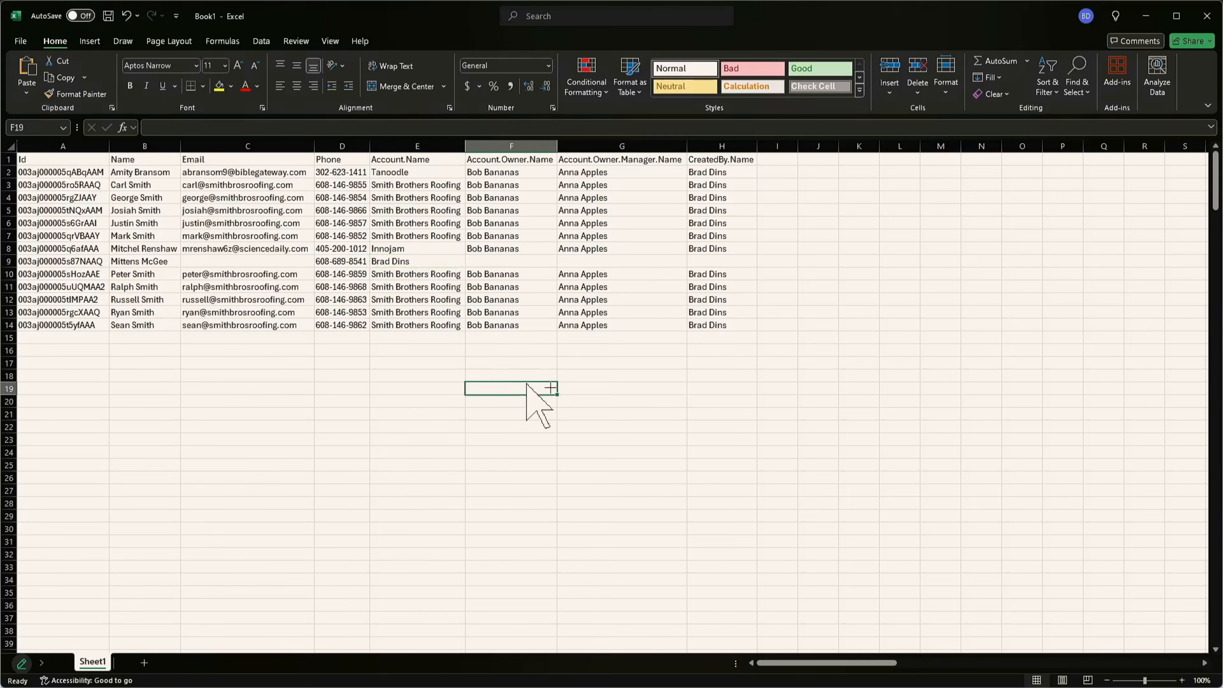
# - Clear the whole sheet, return to Data Export and turn off hiding of the object columns
pyautogui.hotkey('ctrl', 'a')
pyautogui.press('Delete')
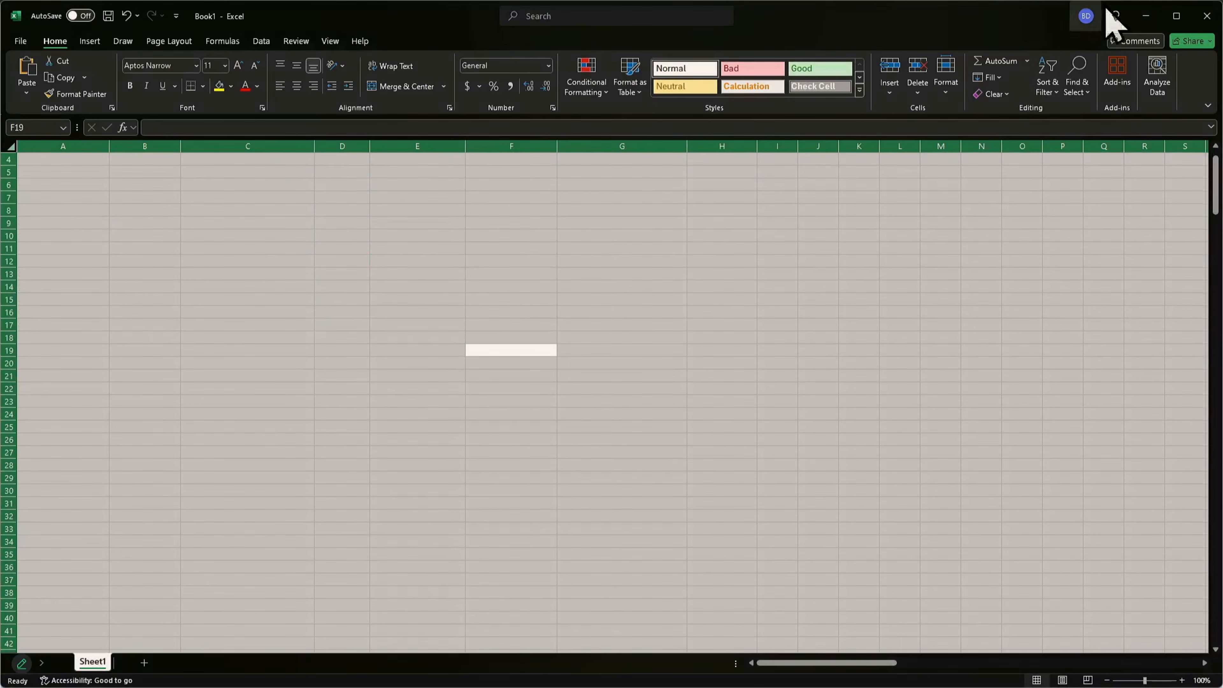
pyautogui.click(1147, 14)
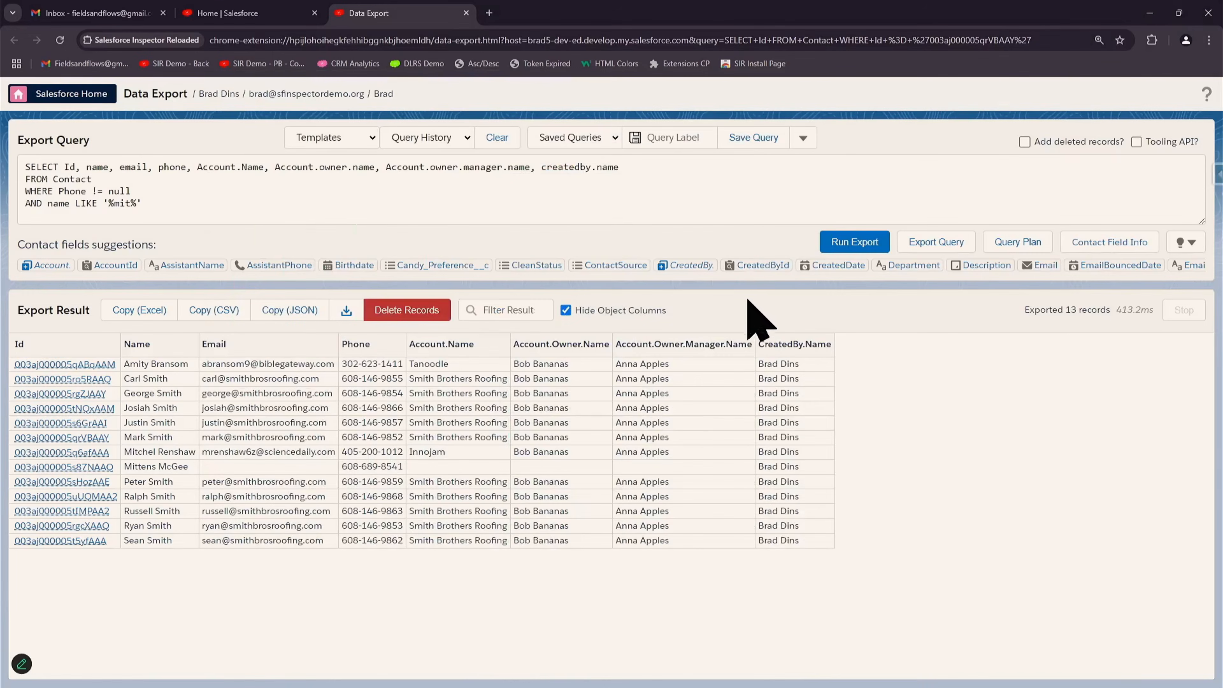
pyautogui.click(565, 311)
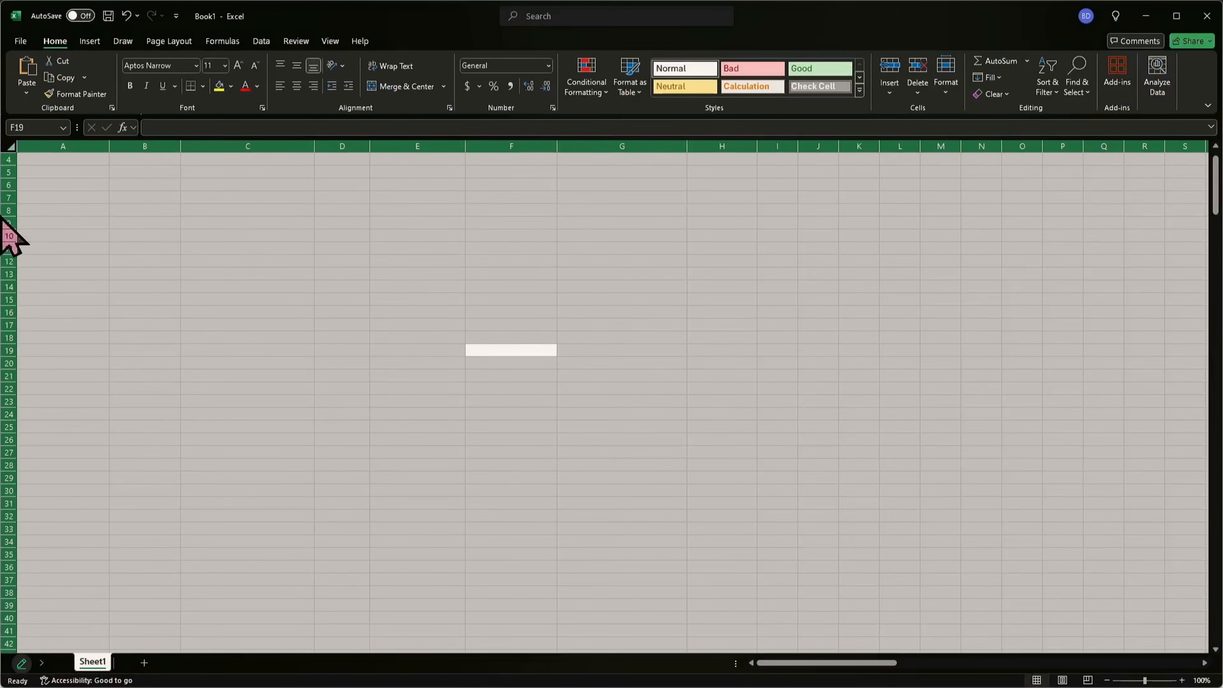
# - Paste the results copied with object columns into Book1 from cell A4 and check the CreatedBy.Name value in row 12
pyautogui.click(74, 164)
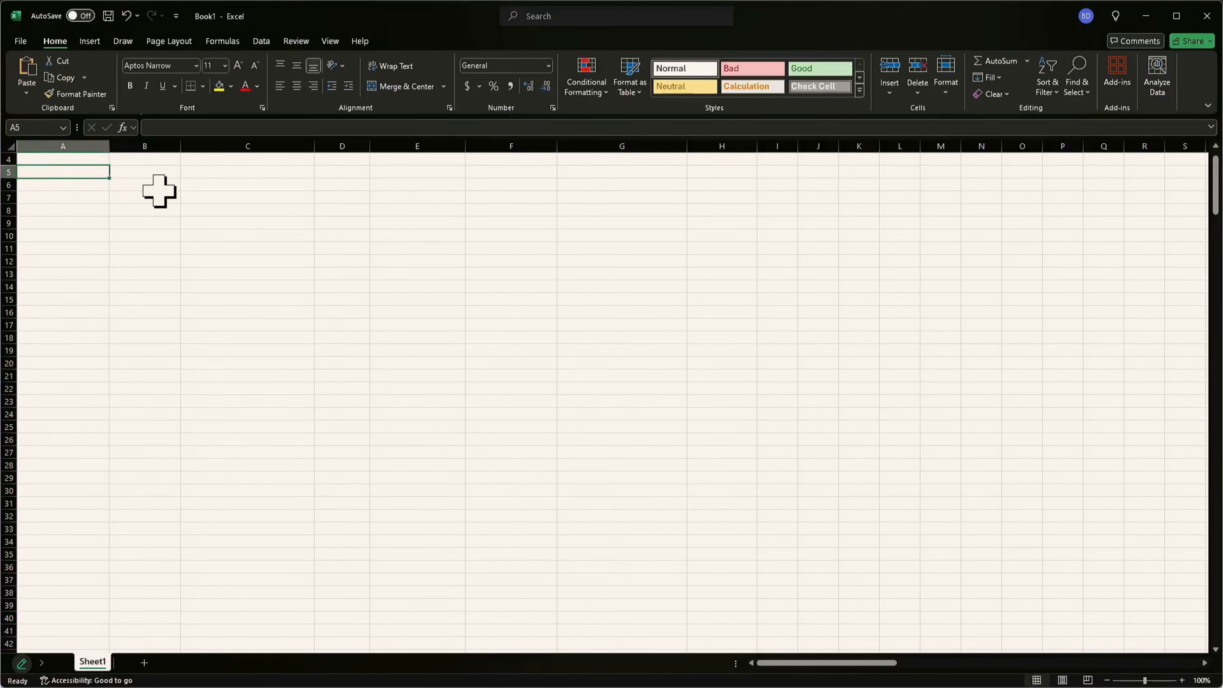
pyautogui.hotkey('ctrl', 'v')
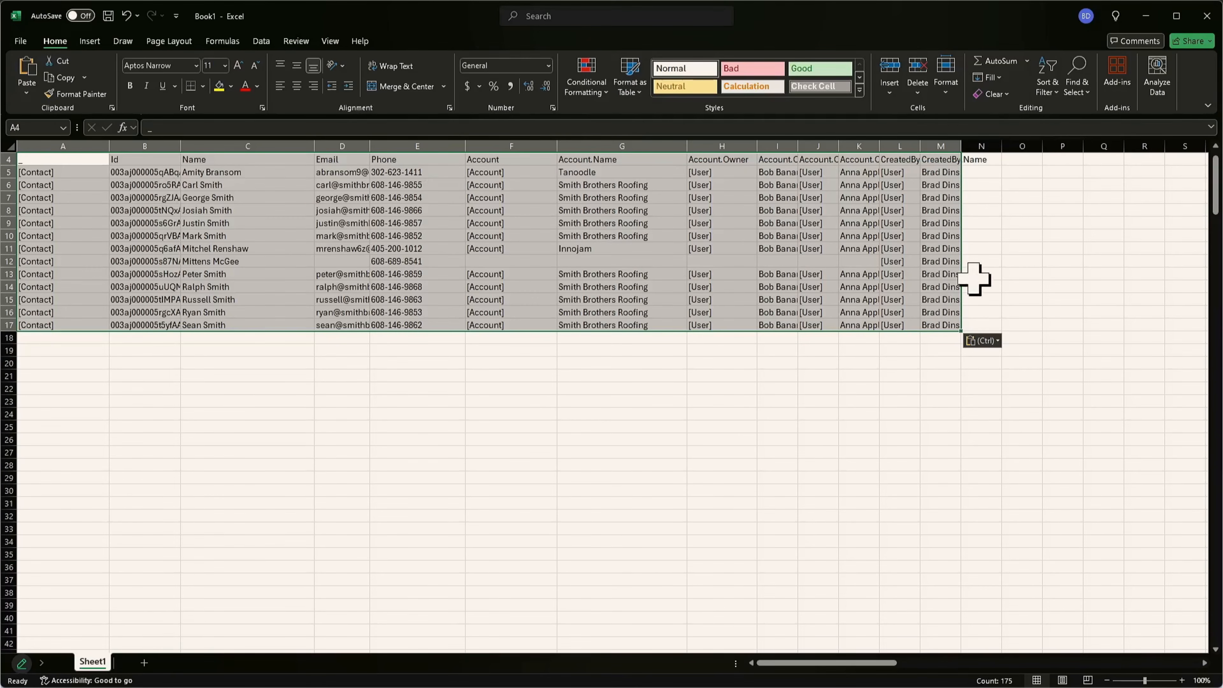
pyautogui.click(944, 261)
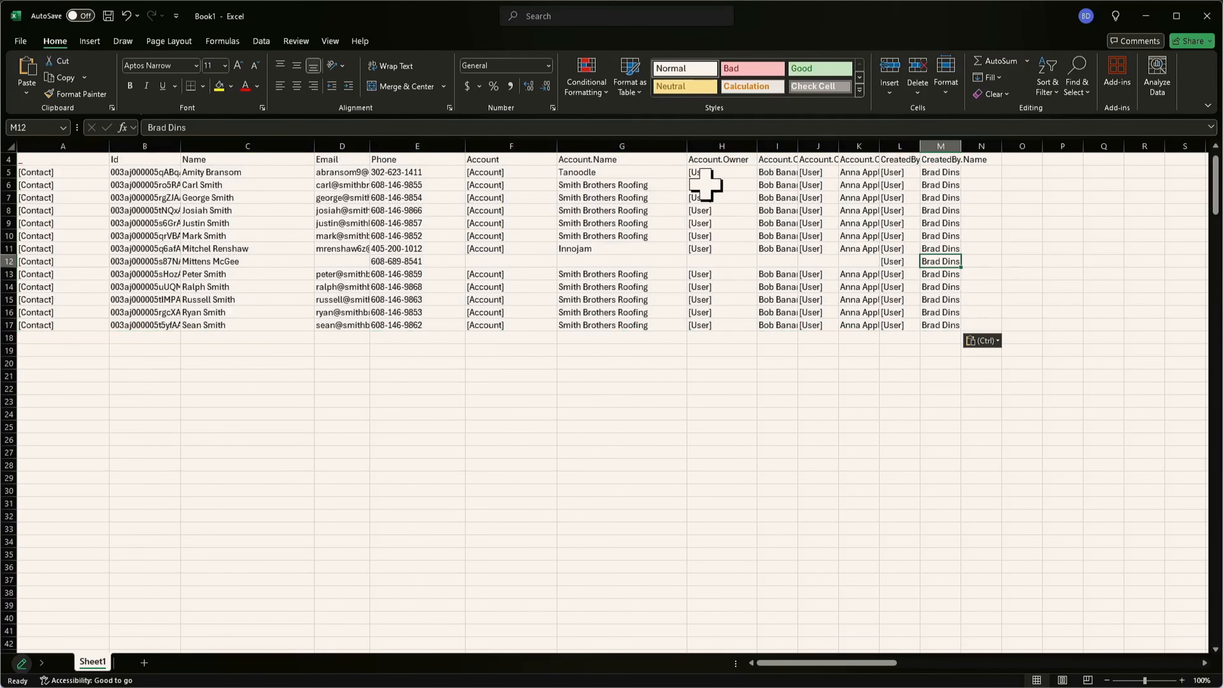
# - Delete the object columns from the sheet: the leading underscore column, Account, Account.Owner, Account.Owner.Manager and CreatedBy
pyautogui.click(898, 145)
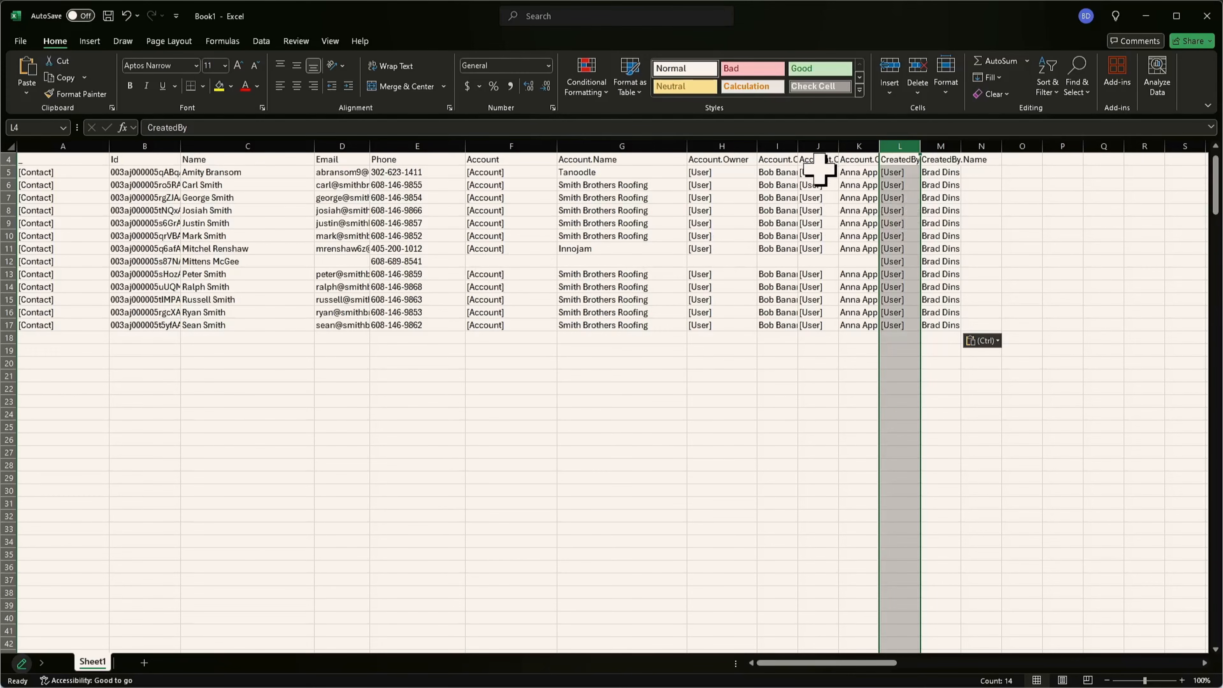
pyautogui.keyDown('ctrl'); pyautogui.click(820, 146); pyautogui.keyUp('ctrl')
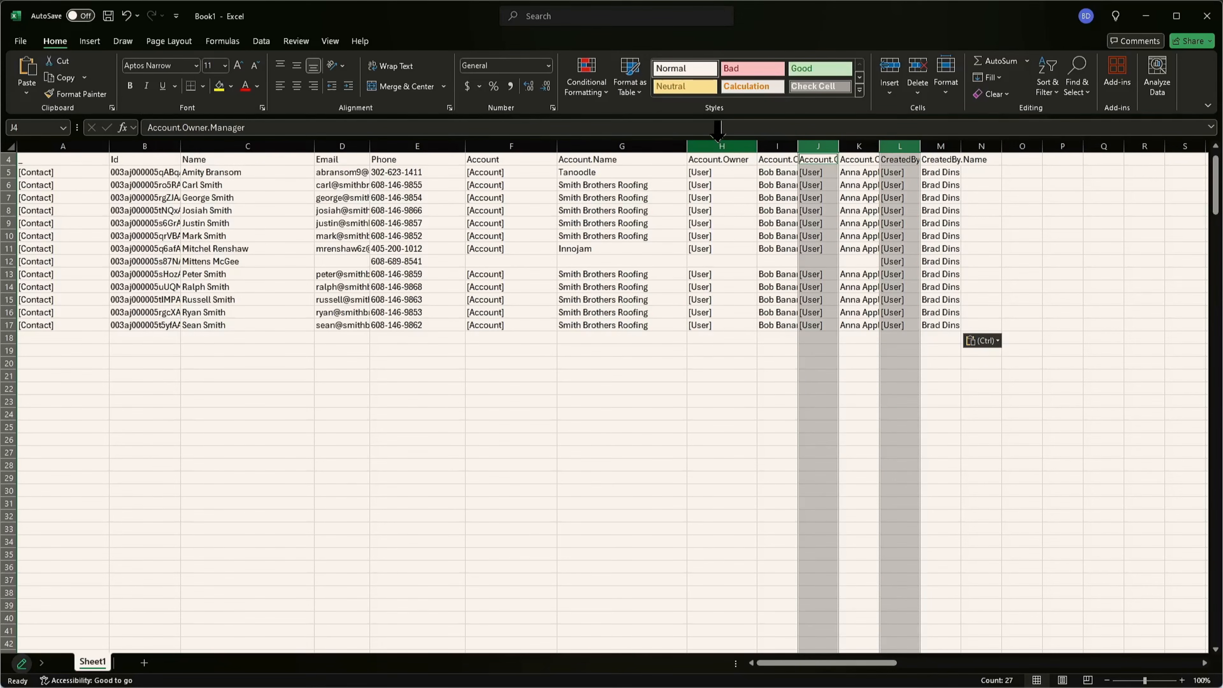
pyautogui.keyDown('ctrl'); pyautogui.click(715, 142); pyautogui.keyUp('ctrl')
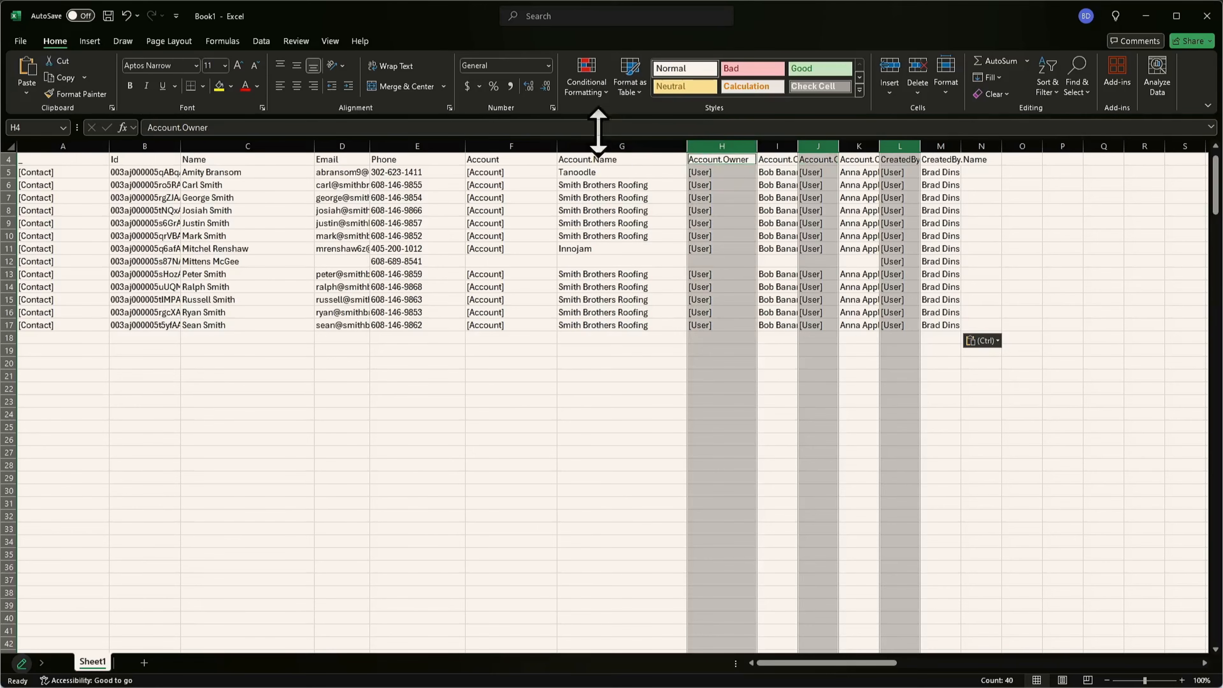
pyautogui.keyDown('ctrl'); pyautogui.click(520, 146); pyautogui.keyUp('ctrl')
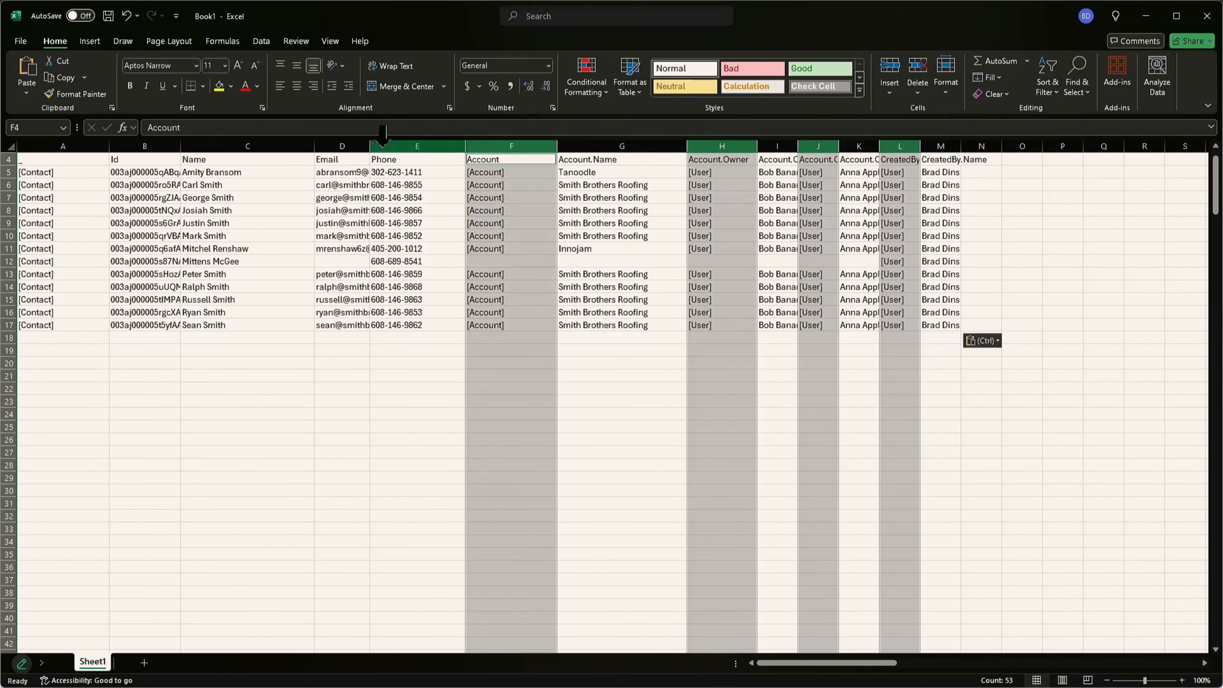
pyautogui.keyDown('ctrl'); pyautogui.click(63, 145); pyautogui.keyUp('ctrl')
pyautogui.rightClick(64, 146)
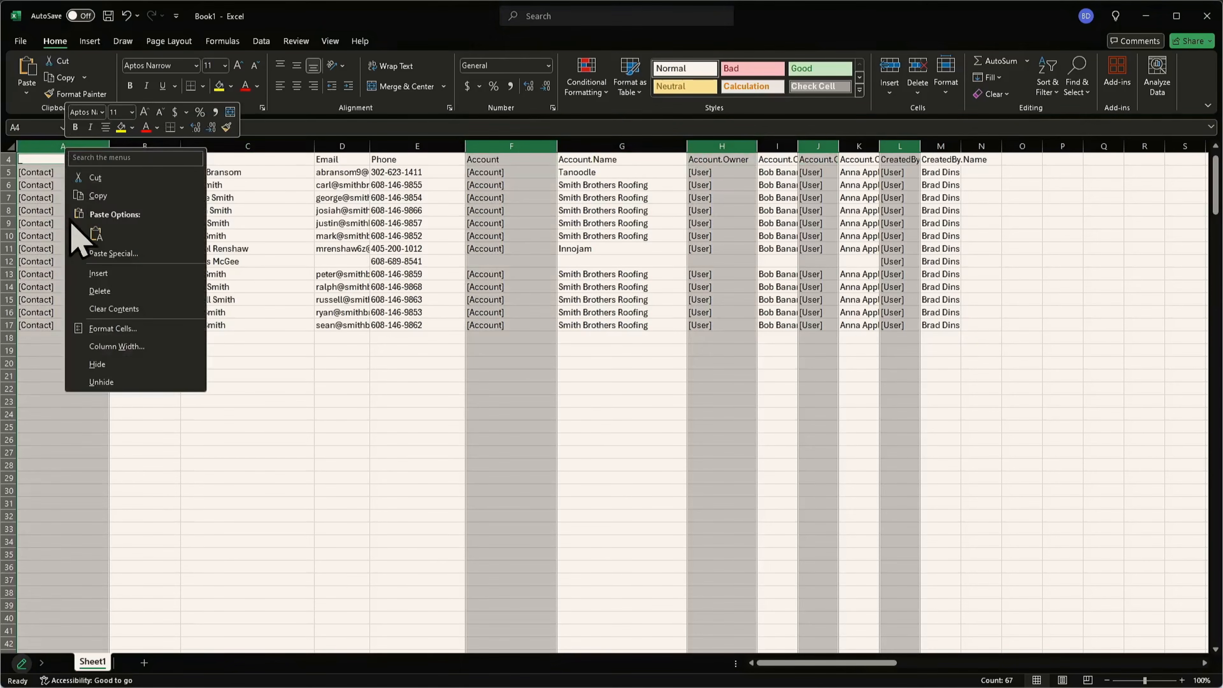
pyautogui.click(100, 290)
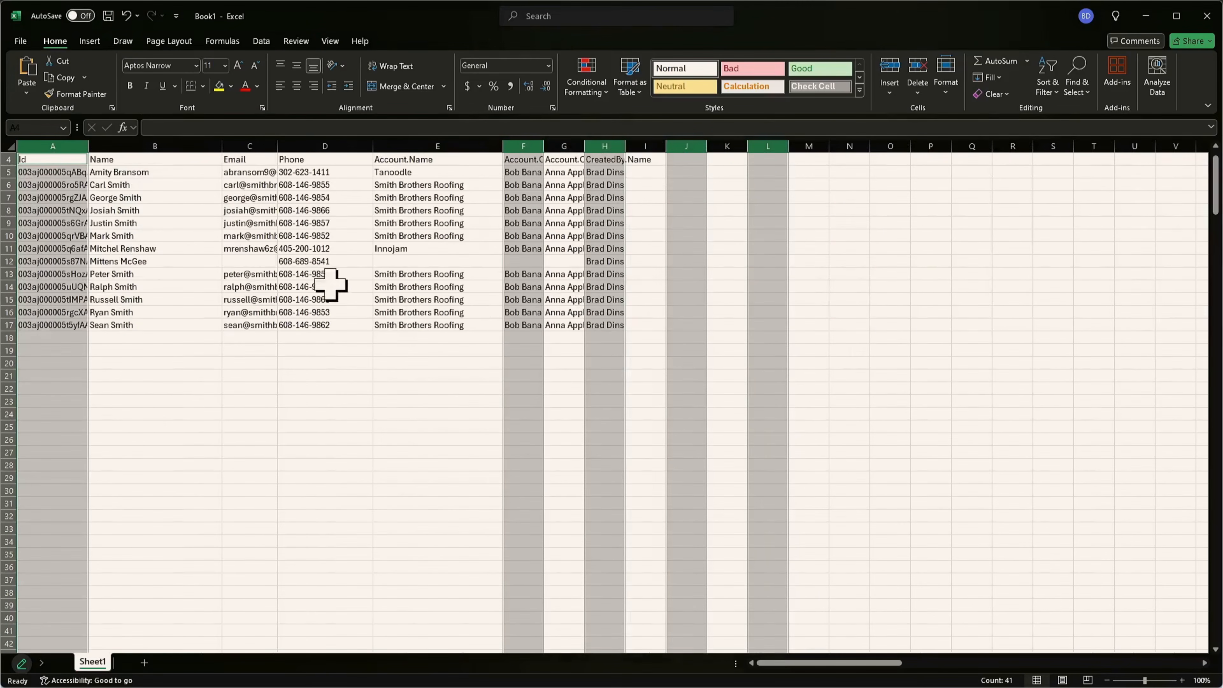
pyautogui.click(718, 289)
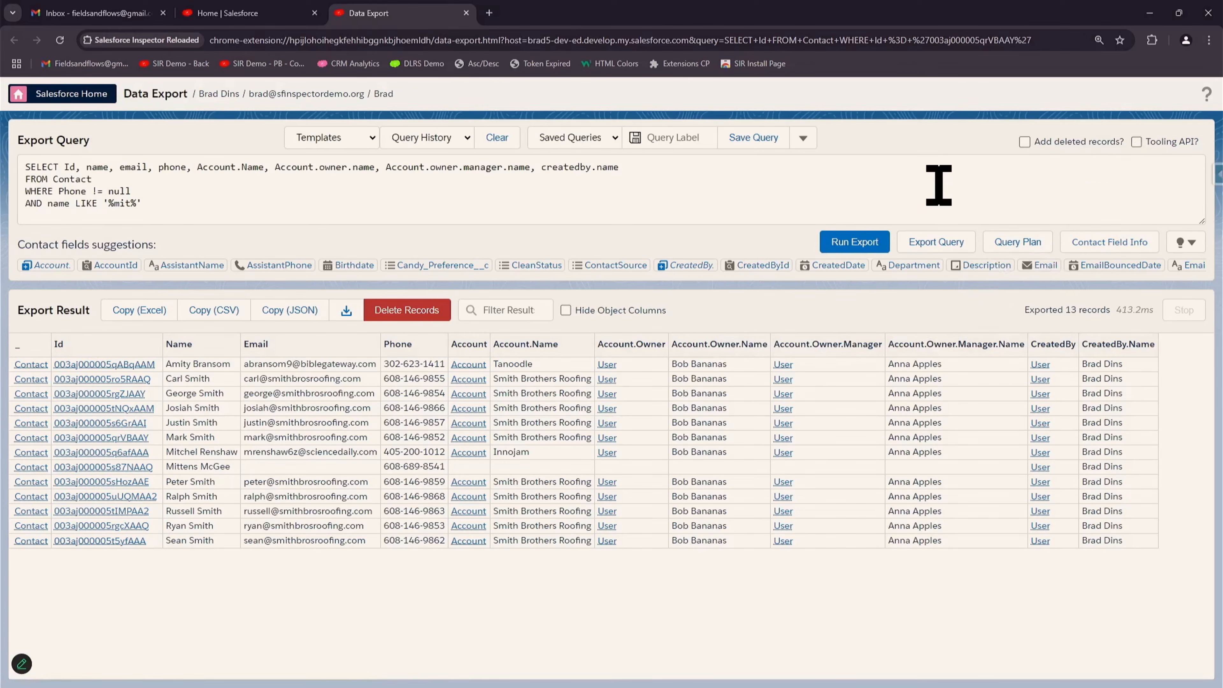
# - Replace the Contact query in Data Export with one that selects all available fields from USER
pyautogui.hotkey('ctrl', 'a')
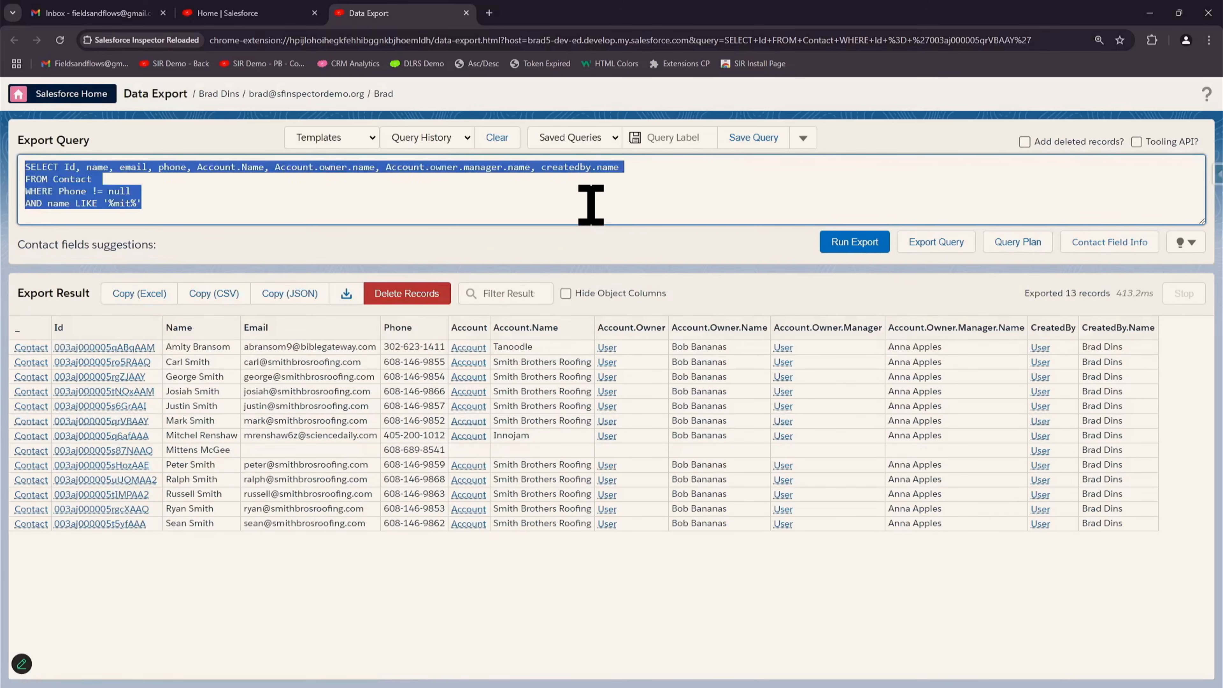
pyautogui.press('BackSpace')
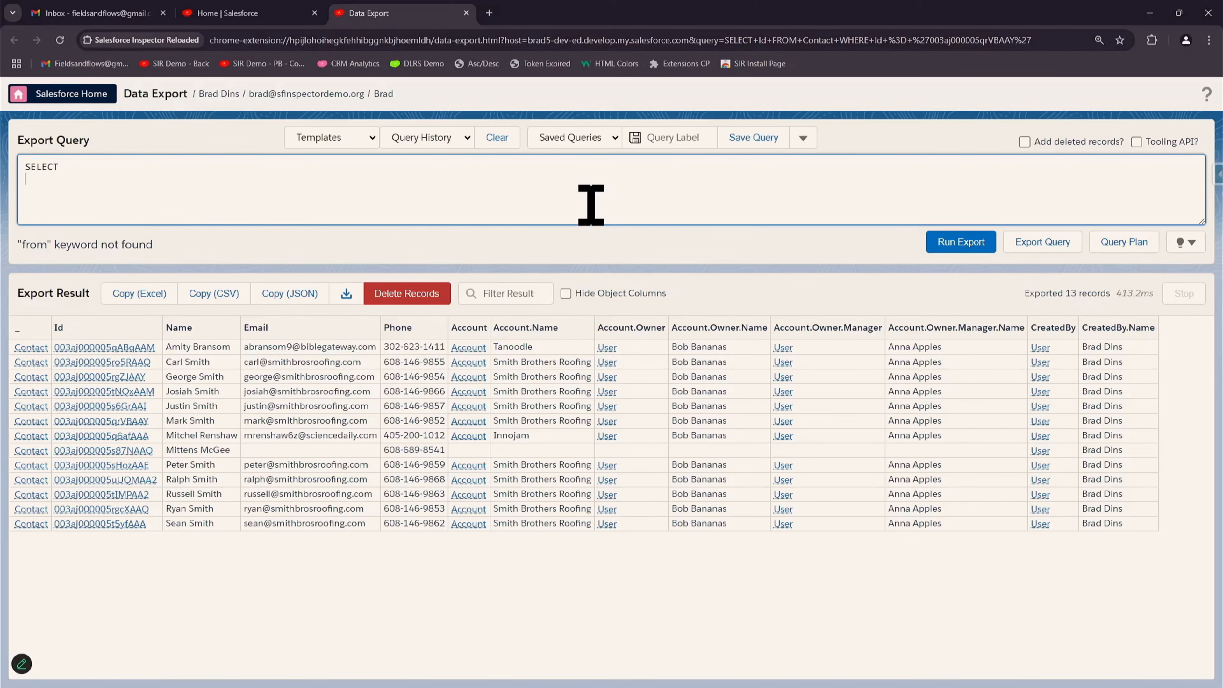
pyautogui.write('USER')
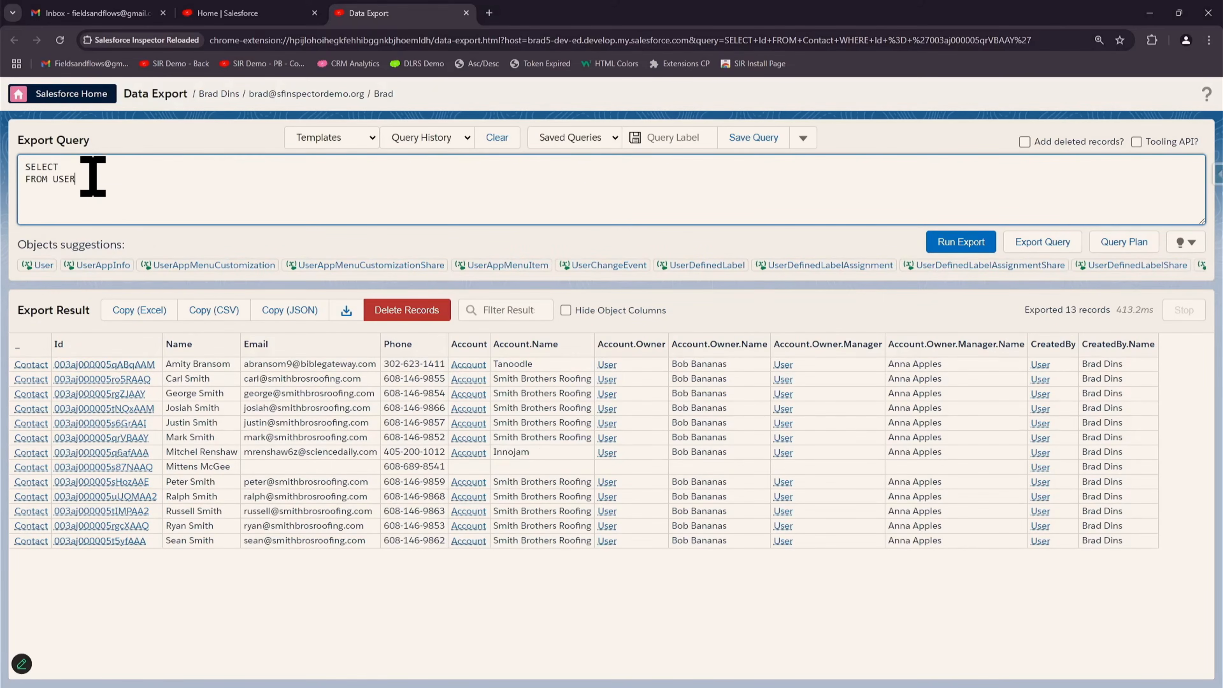
pyautogui.click(78, 167)
pyautogui.hotkey('ctrl', 'v')
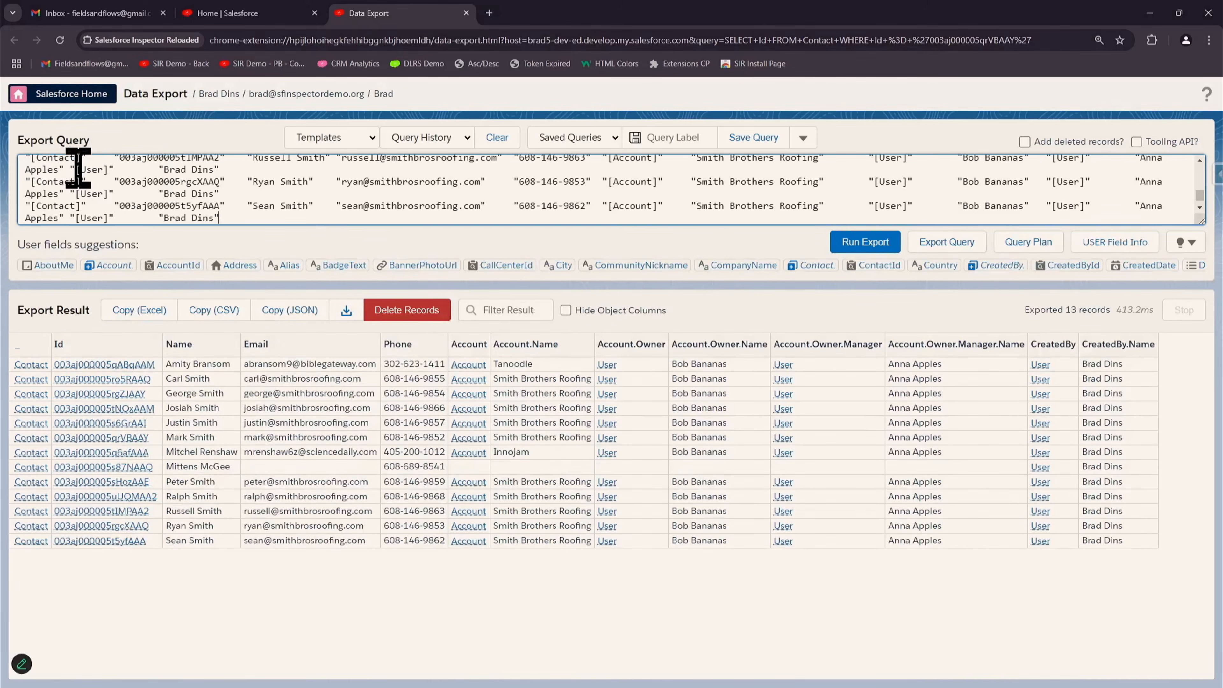
pyautogui.hotkey('ctrl', 'z')
pyautogui.hotkey('ctrl', 'space')
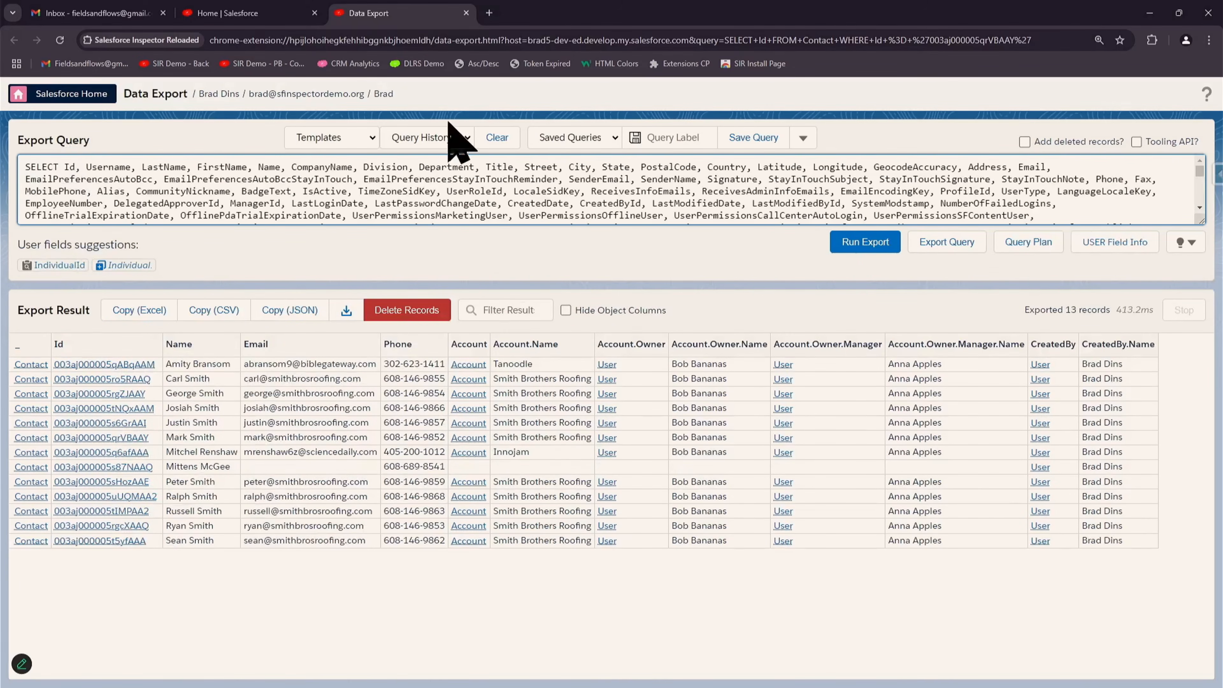
# - Run the export of all User fields and look through the result columns
pyautogui.click(866, 245)
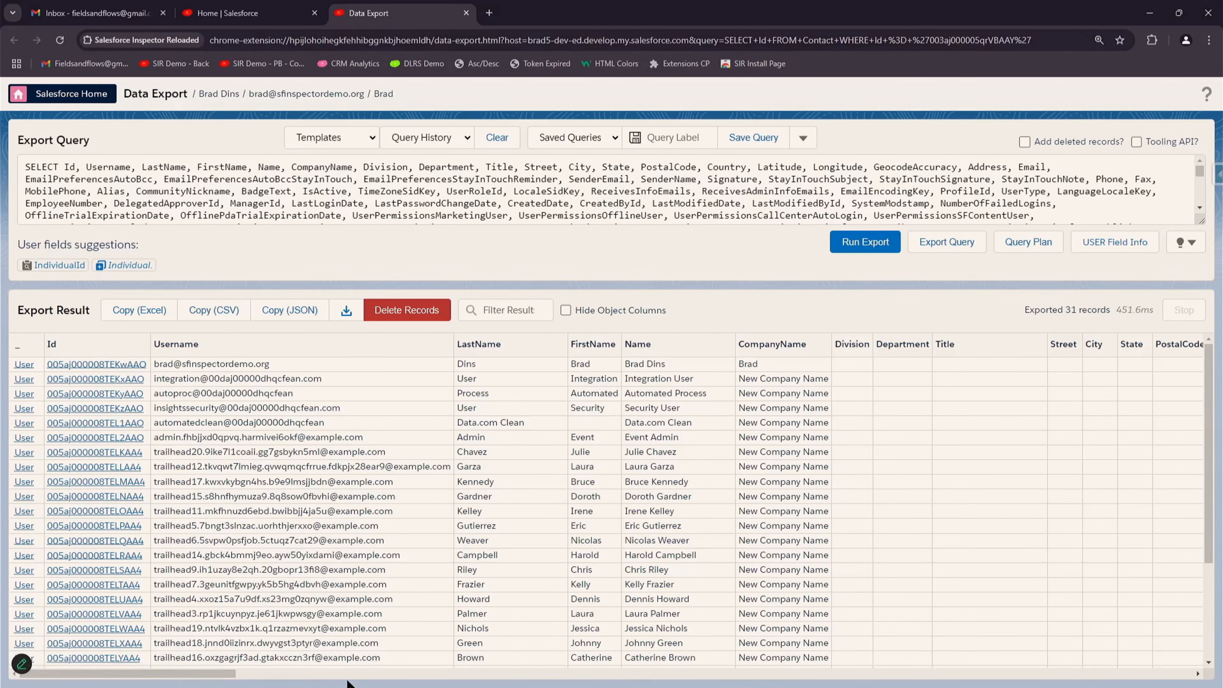
pyautogui.moveTo(199, 673); pyautogui.dragTo(636, 684)
pyautogui.moveTo(814, 687); pyautogui.dragTo(255, 366)
# - Remove the whole field list between SELECT and FROM in the USER query
pyautogui.click(182, 193)
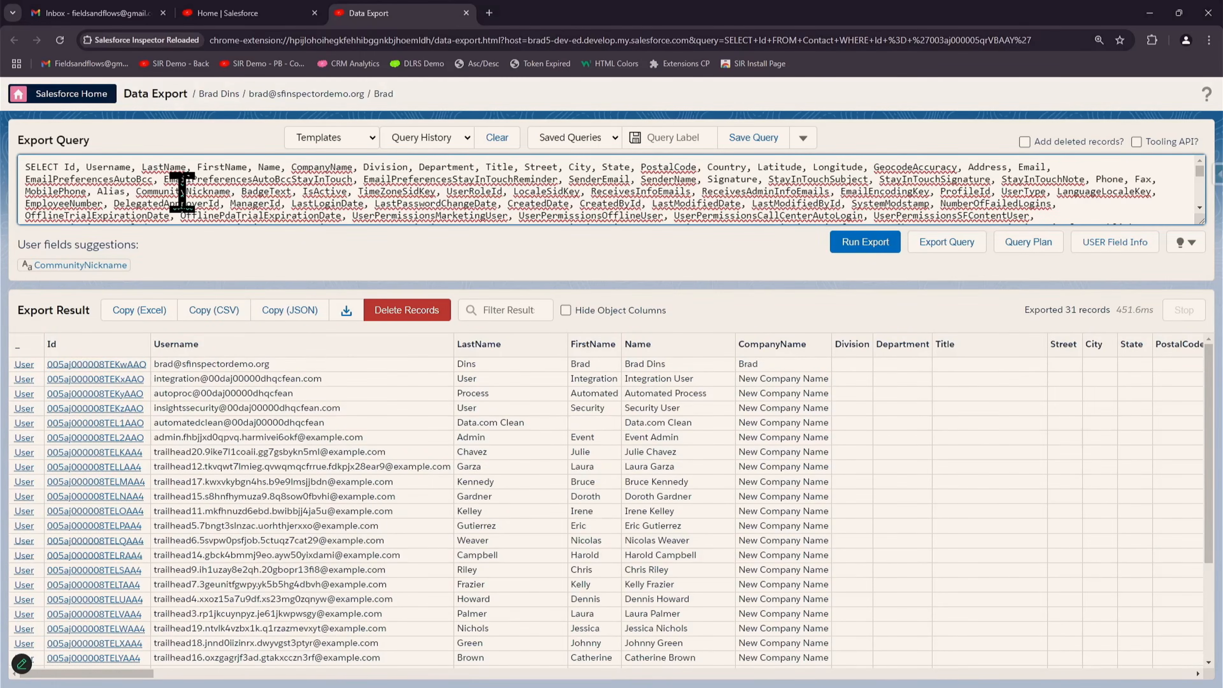
pyautogui.hotkey('ctrl', 'a')
pyautogui.press('Up')
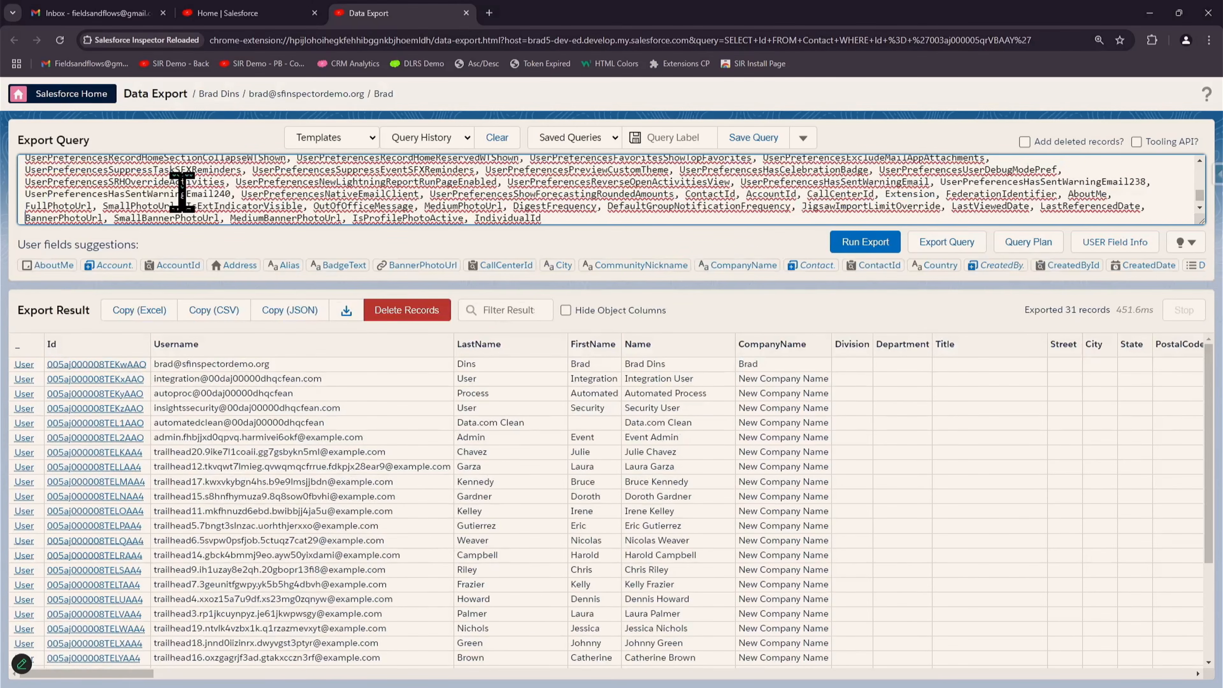
pyautogui.press('Down')
pyautogui.press('Down')
pyautogui.press('Down')
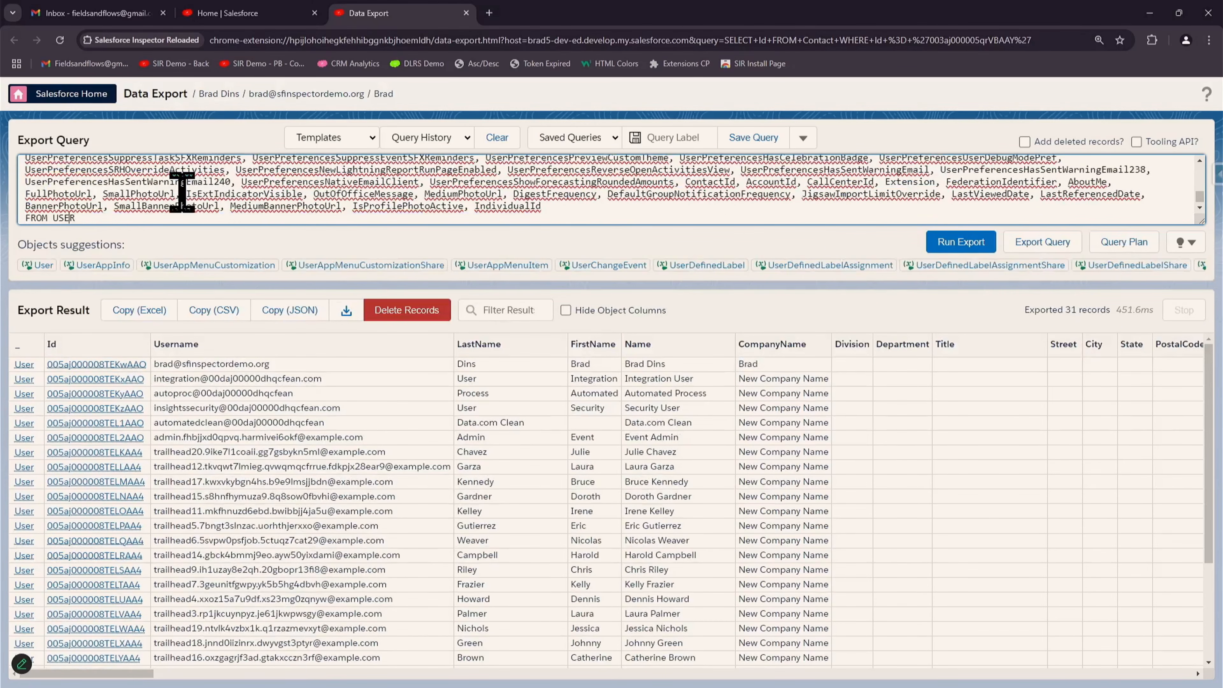
pyautogui.press('Home')
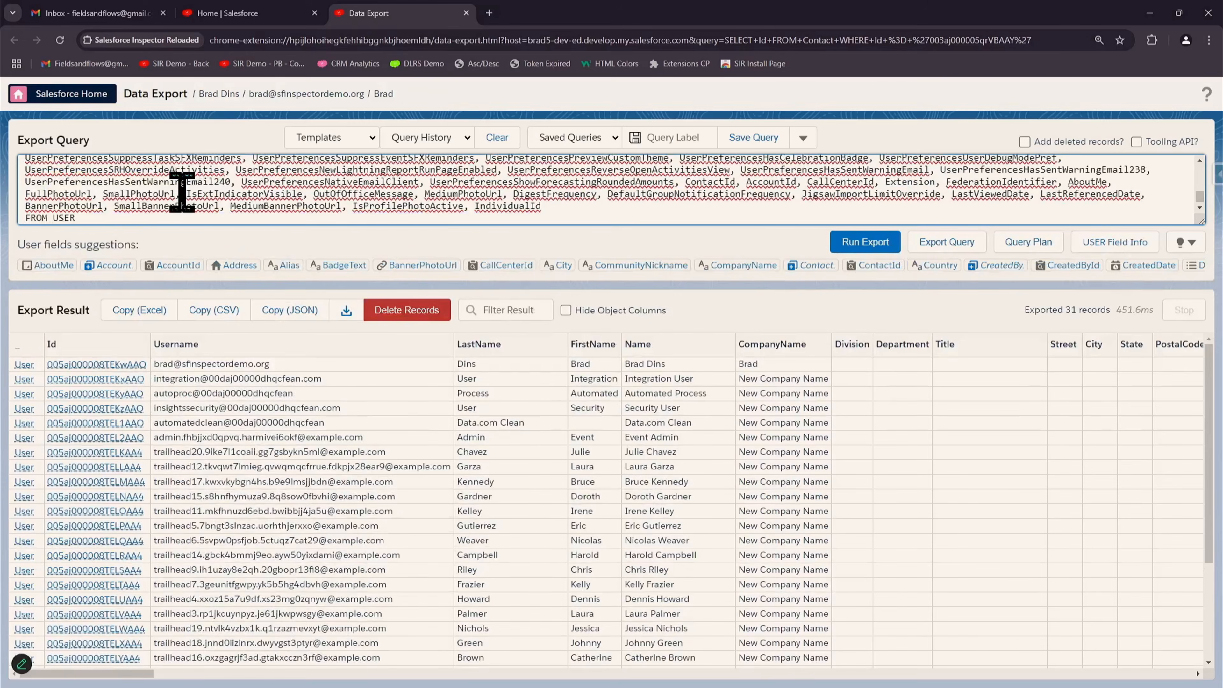
pyautogui.hotkey('shift', 'Up')
pyautogui.hotkey('shift', 'Up')
pyautogui.hotkey('shift', 'Up')
pyautogui.hotkey('shift', 'Up')
pyautogui.hotkey('shift', 'Up')
pyautogui.hotkey('shift', 'Up')
pyautogui.hotkey('shift', 'Up')
pyautogui.hotkey('shift', 'Up')
pyautogui.hotkey('shift', 'Up')
pyautogui.hotkey('shift', 'Up')
pyautogui.hotkey('shift', 'Up')
pyautogui.hotkey('shift', 'Up')
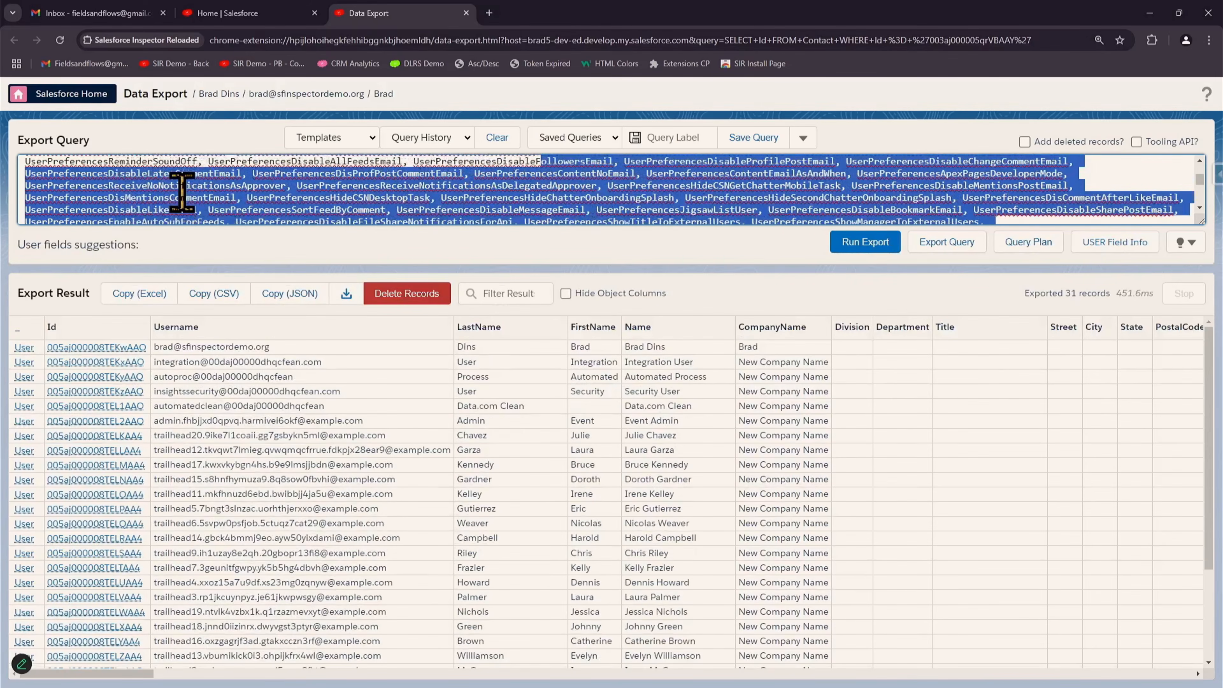
pyautogui.hotkey('shift', 'Up')
pyautogui.hotkey('shift', 'Up')
pyautogui.hotkey('shift', 'Up')
pyautogui.hotkey('shift', 'Up')
pyautogui.hotkey('shift', 'Up')
pyautogui.hotkey('shift', 'Up')
pyautogui.hotkey('shift', 'Up')
pyautogui.hotkey('shift', 'Up')
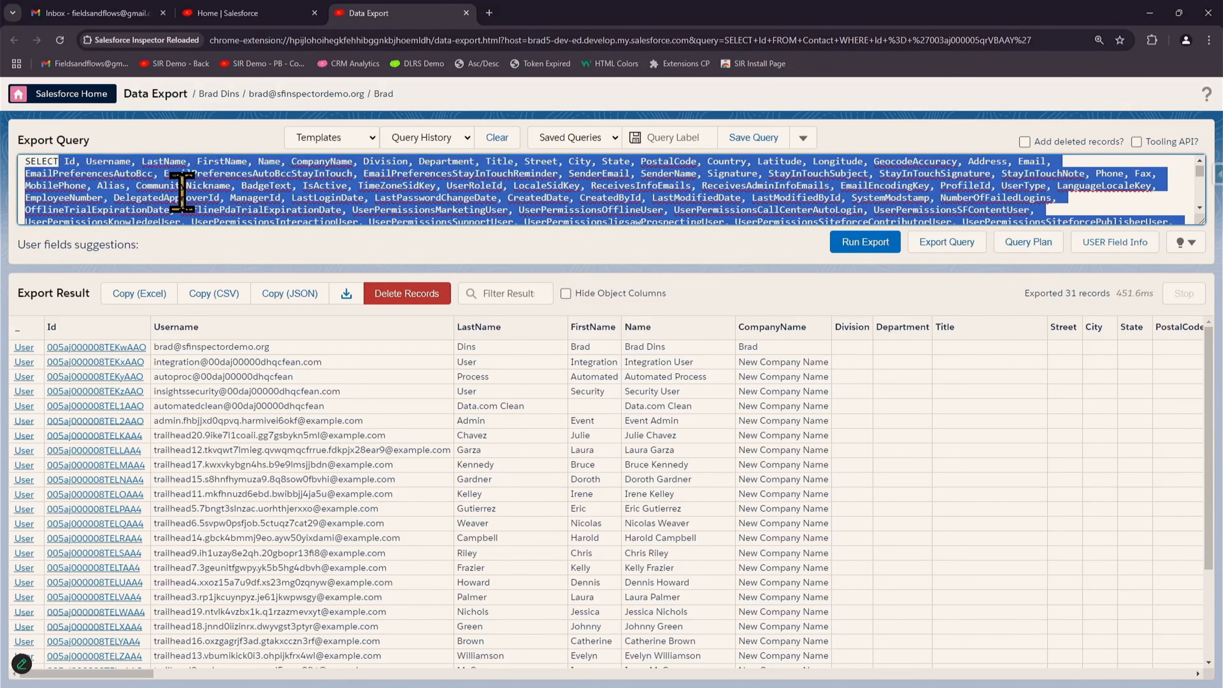
pyautogui.press('BackSpace')
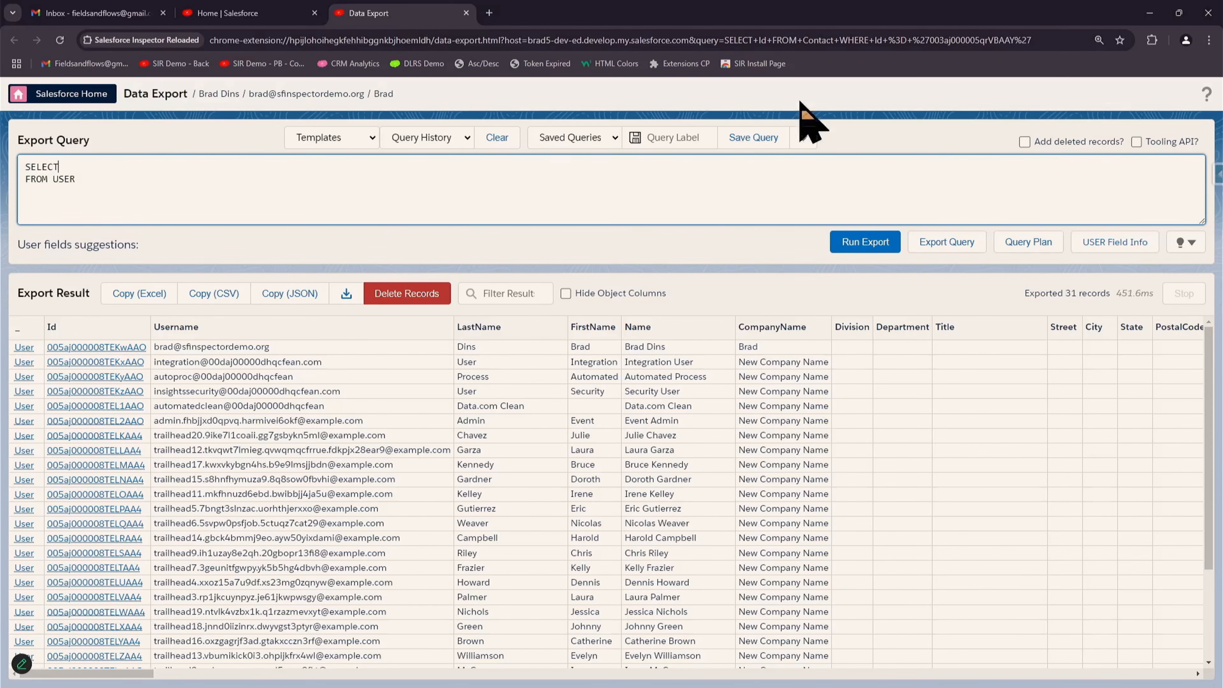
# - Turn on the Tooling API, fill the USER query with all available fields from Id to WorkspaceId, and run the export
pyautogui.click(1136, 142)
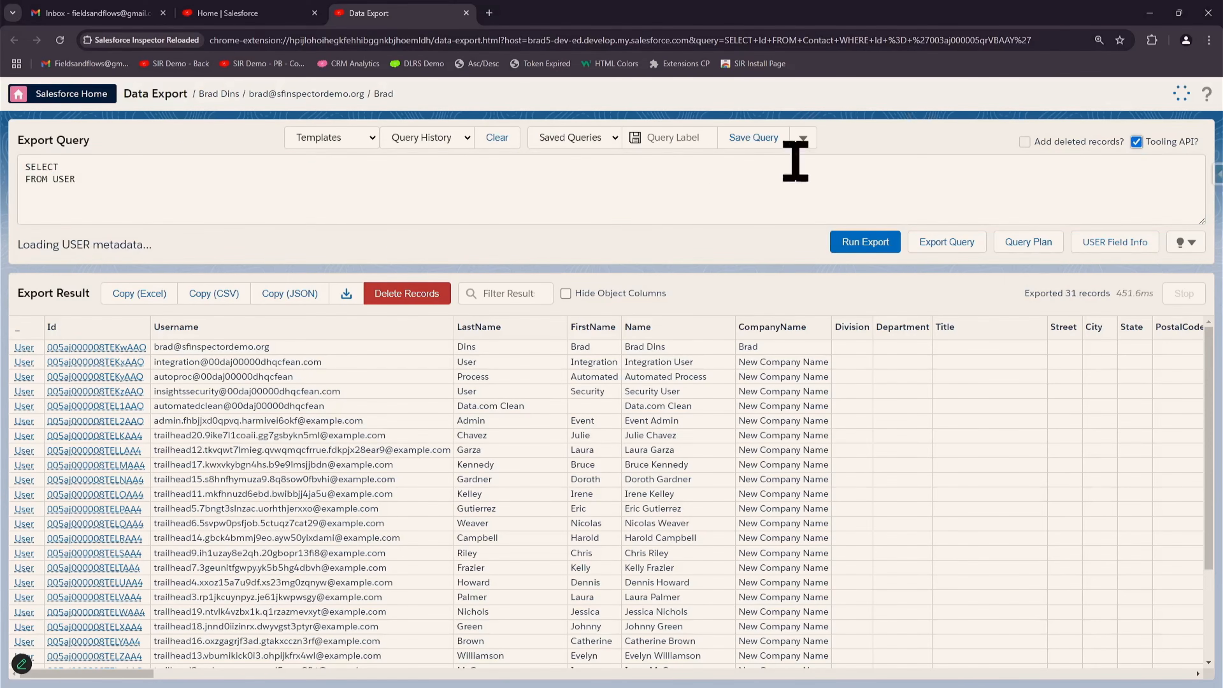
pyautogui.click(92, 164)
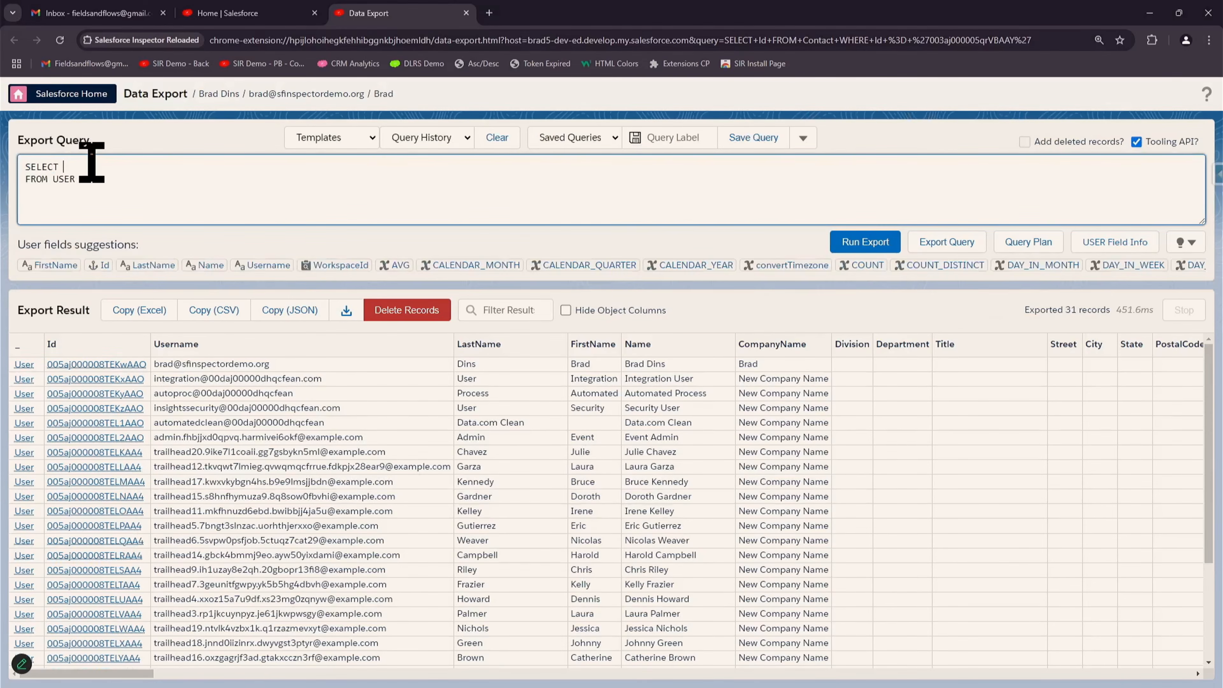
pyautogui.hotkey('ctrl', 'space')
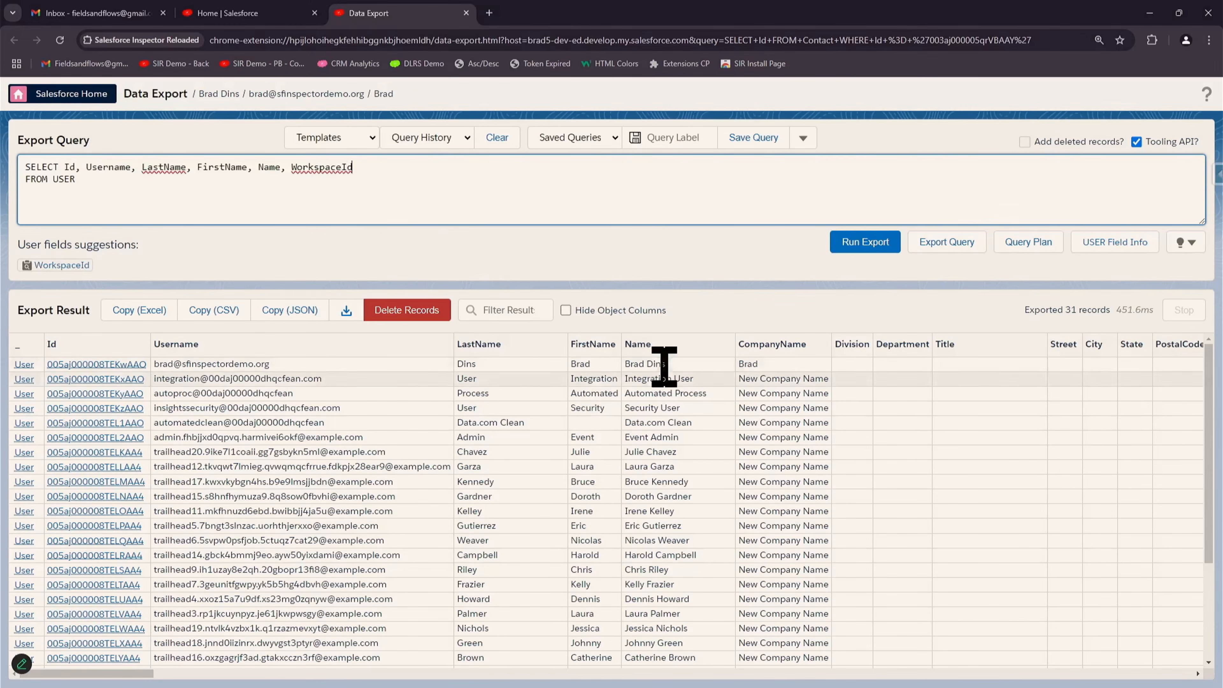
pyautogui.click(852, 246)
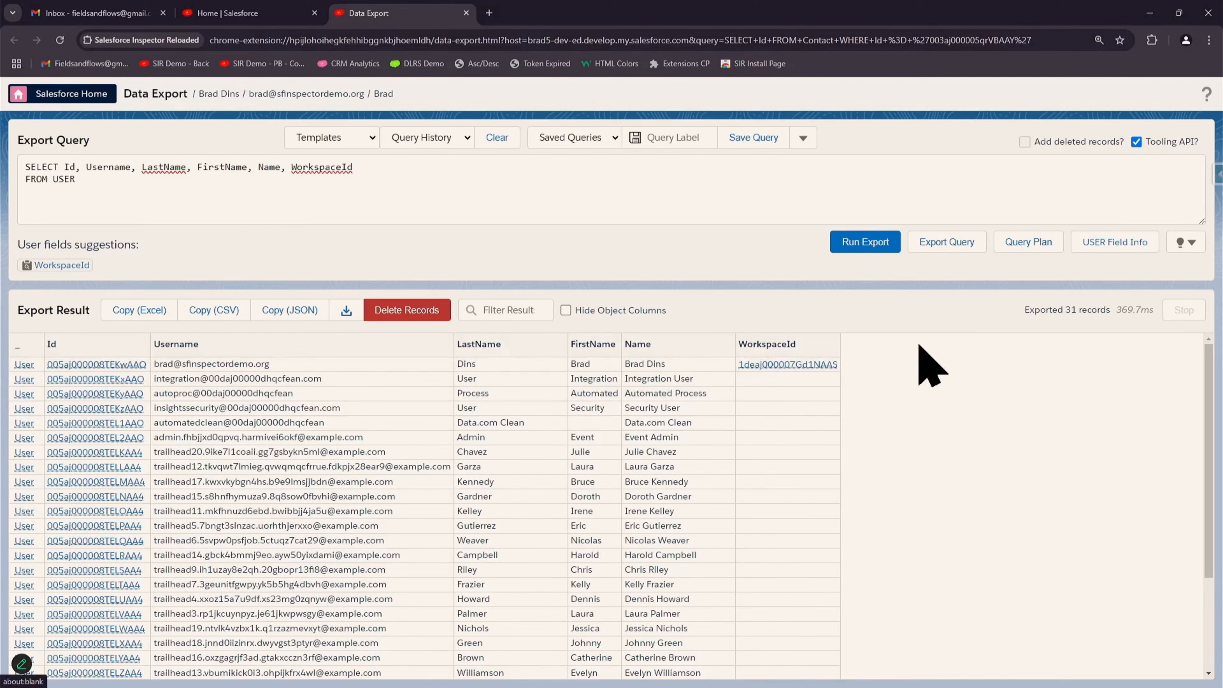
# - Turn off the Tooling API and run the same USER query with WorkspaceId again
pyautogui.click(1136, 142)
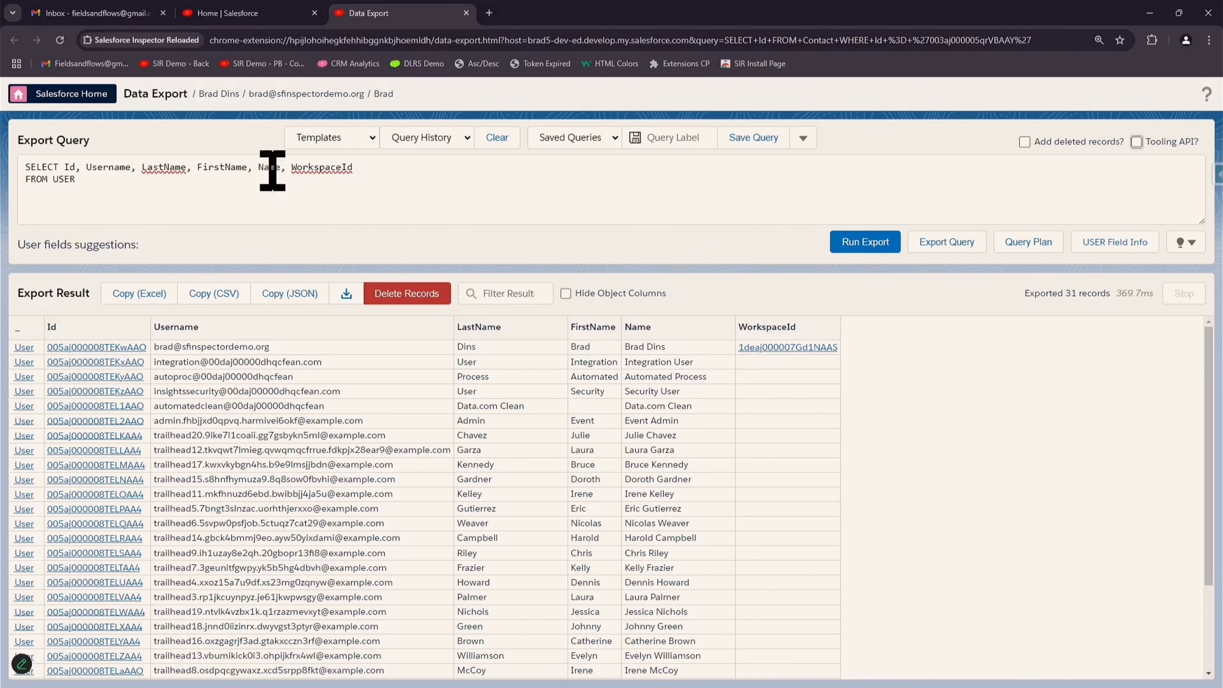
pyautogui.click(867, 243)
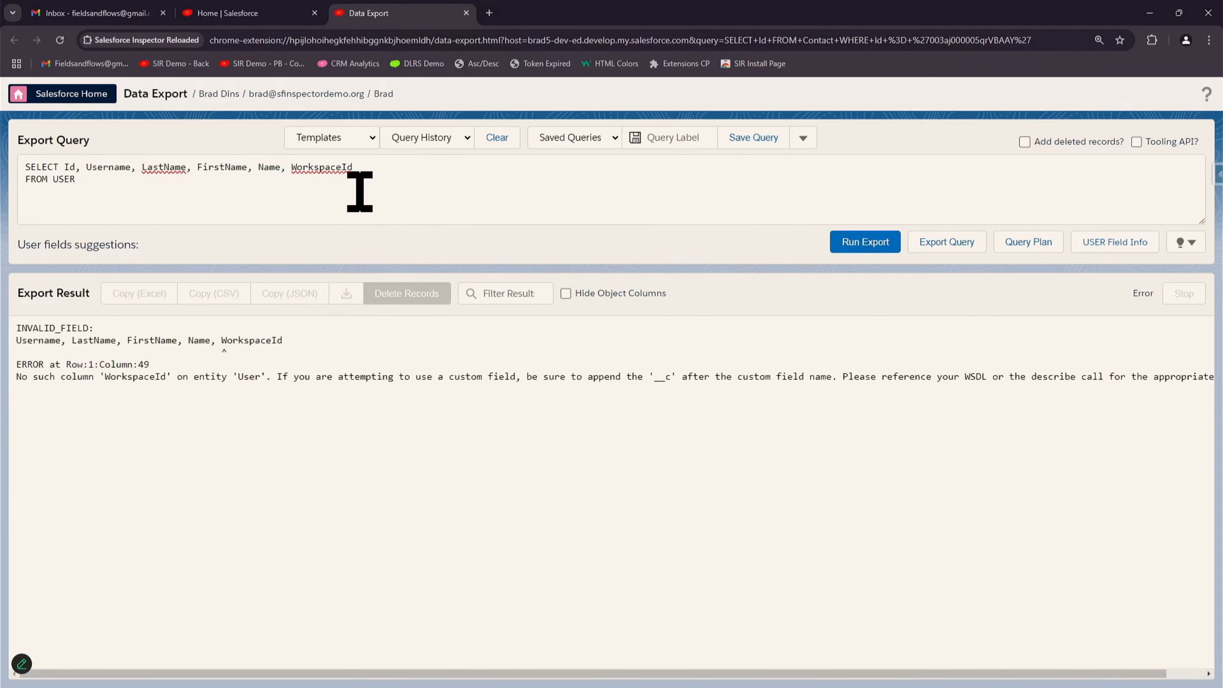
# - Replace the USER query with one selecting all fields from EventLogFile ordered by CreatedDate DESC, and run the export
pyautogui.moveTo(384, 169); pyautogui.dragTo(66, 164)
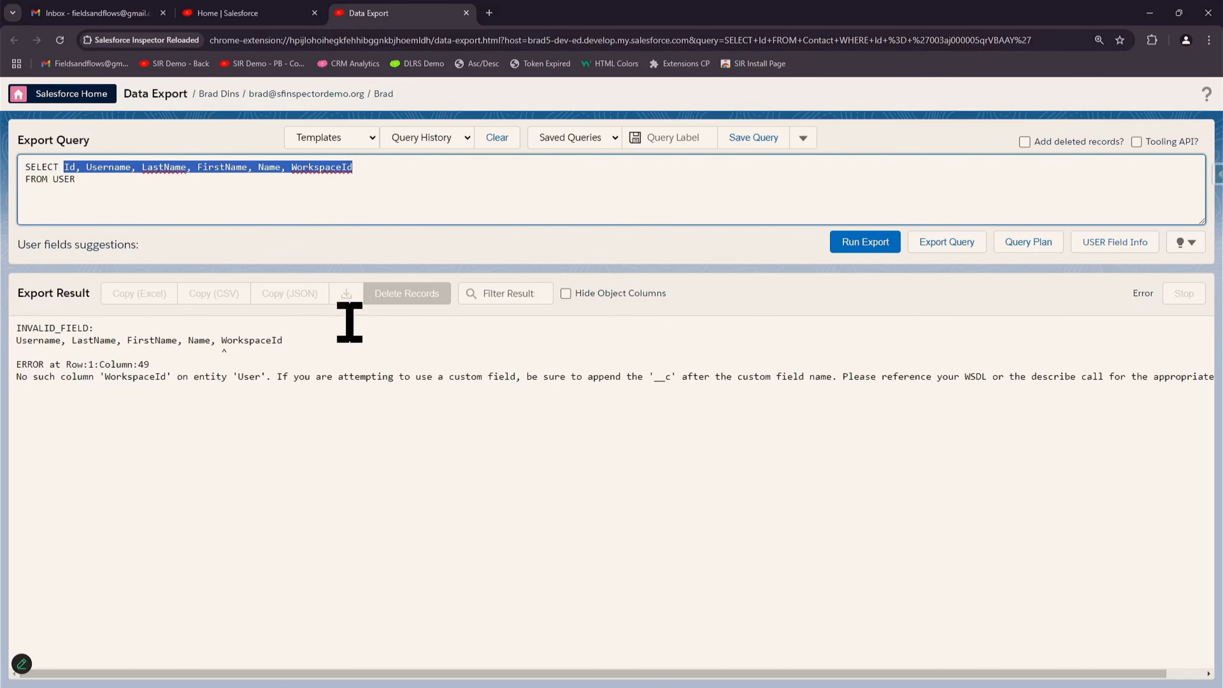
pyautogui.click(126, 206)
pyautogui.moveTo(126, 206); pyautogui.dragTo(4, 141)
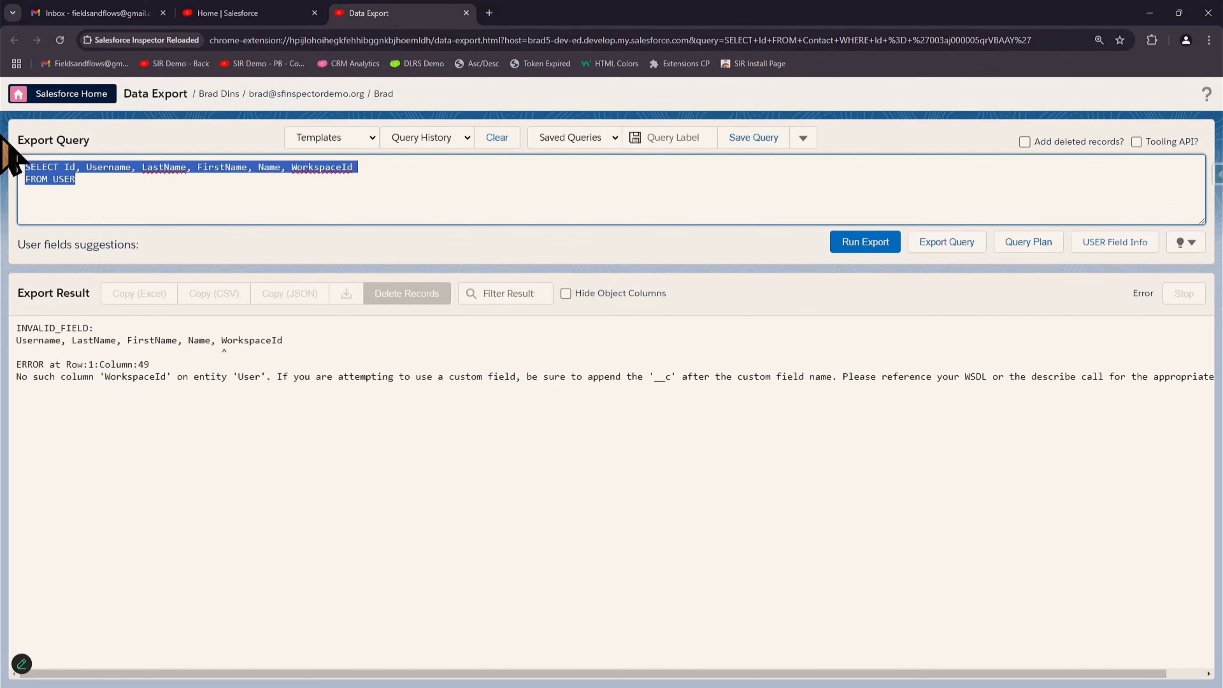
pyautogui.press('BackSpace')
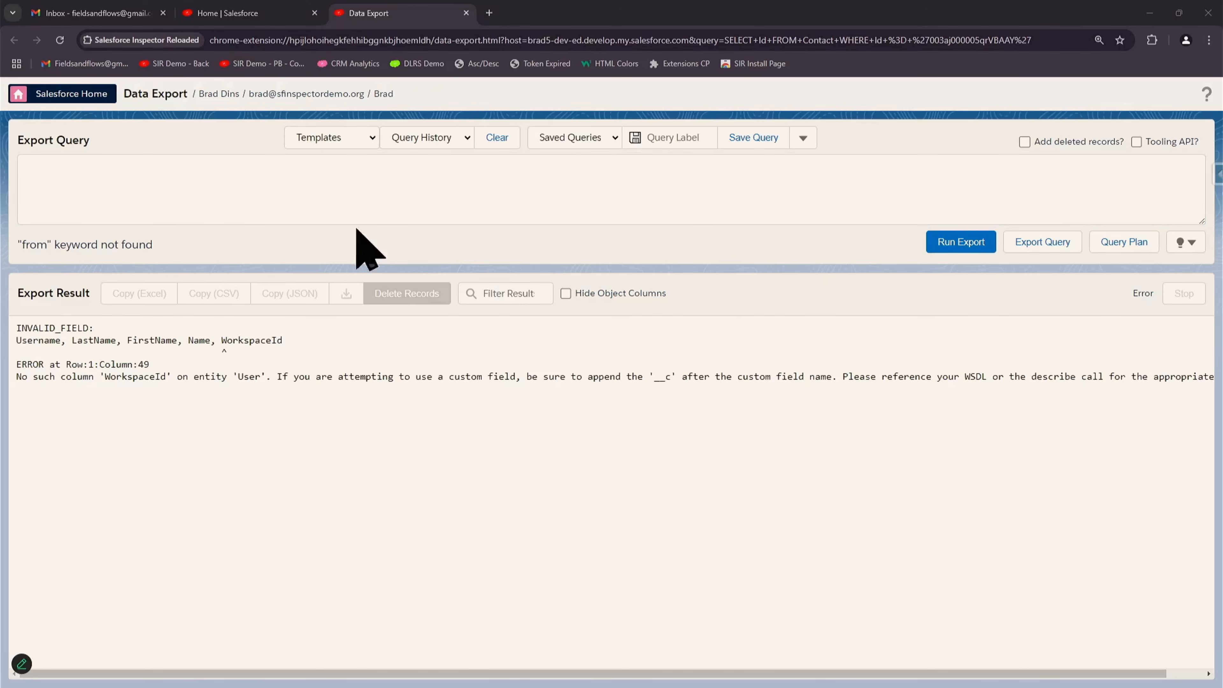
pyautogui.click(182, 178)
pyautogui.write('SELECT {FIELDS} From EventLogFile Order by CreatedDate DESC')
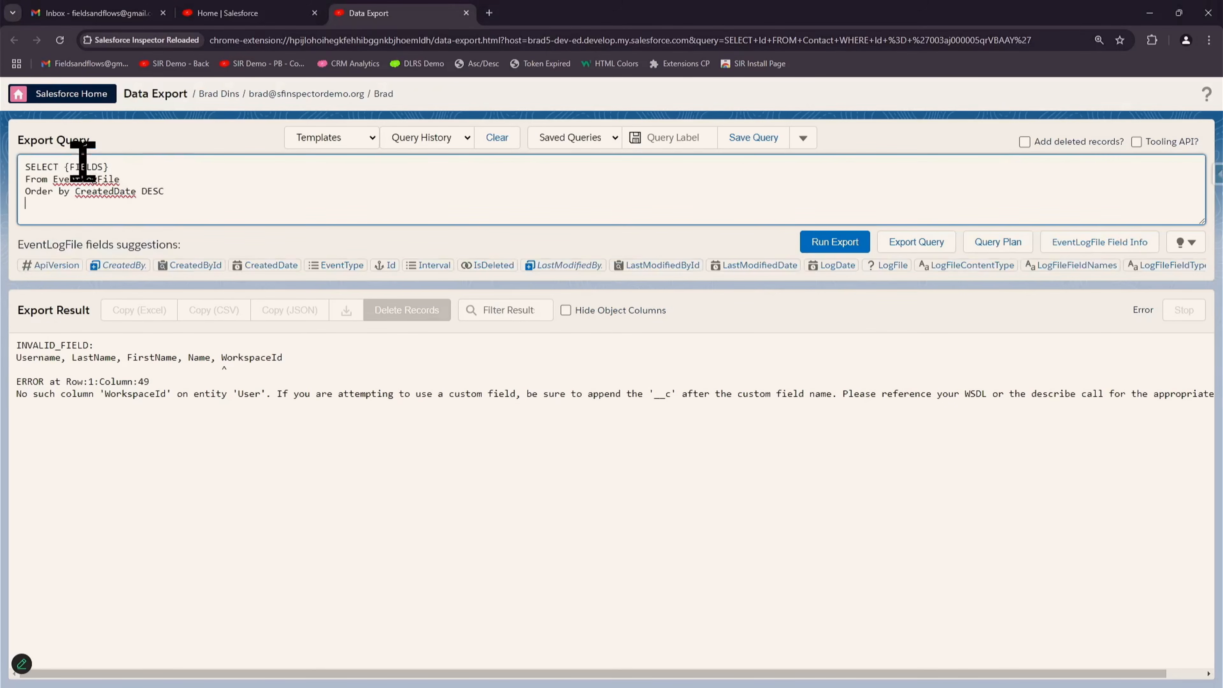
pyautogui.doubleClick(83, 166)
pyautogui.press('BackSpace')
pyautogui.hotkey('ctrl', 'space')
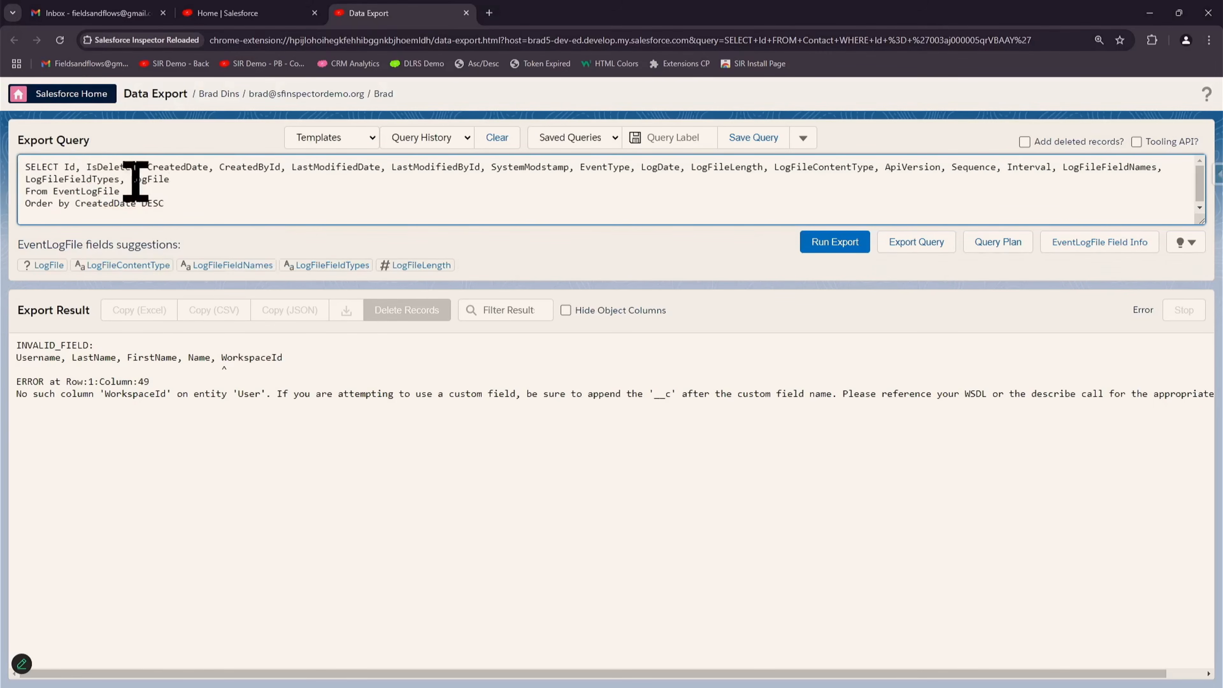
pyautogui.click(827, 244)
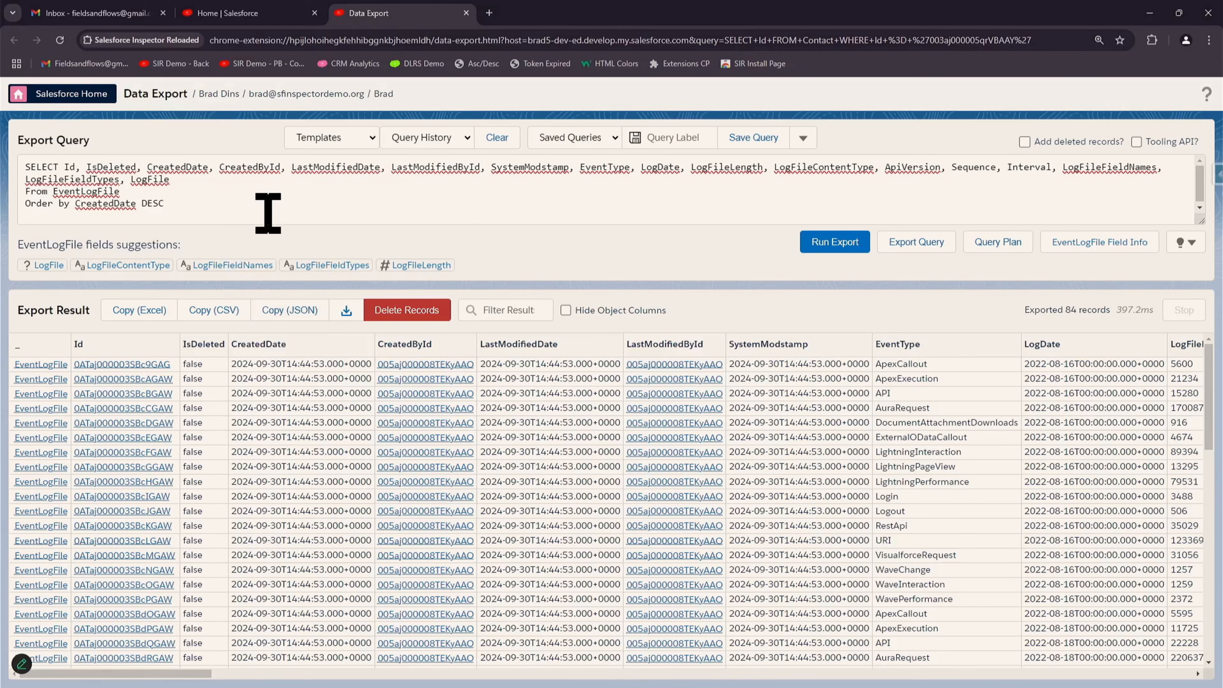
# - Replace the query with "FIND {Smith} IN NAME FIELDS RETURNING Lead (name), Contact(name), Account(name)" and run the export
pyautogui.moveTo(265, 210); pyautogui.dragTo(2, 56)
pyautogui.press('BackSpace')
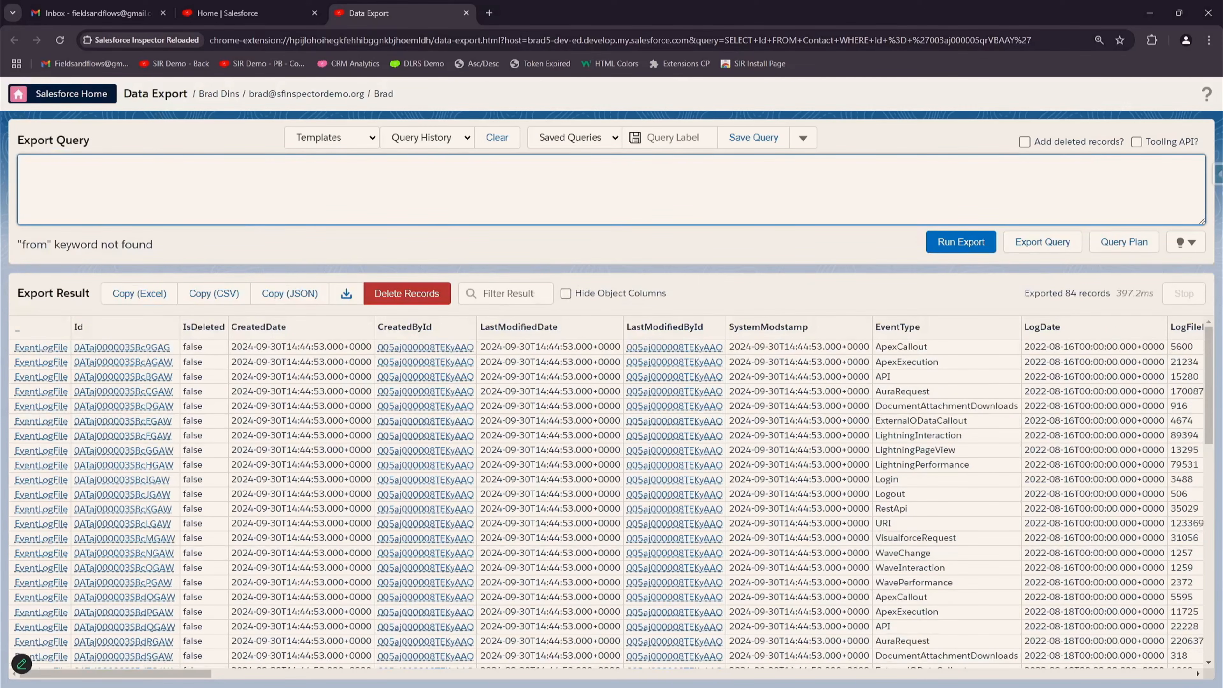
pyautogui.hotkey('alt', 'Tab')
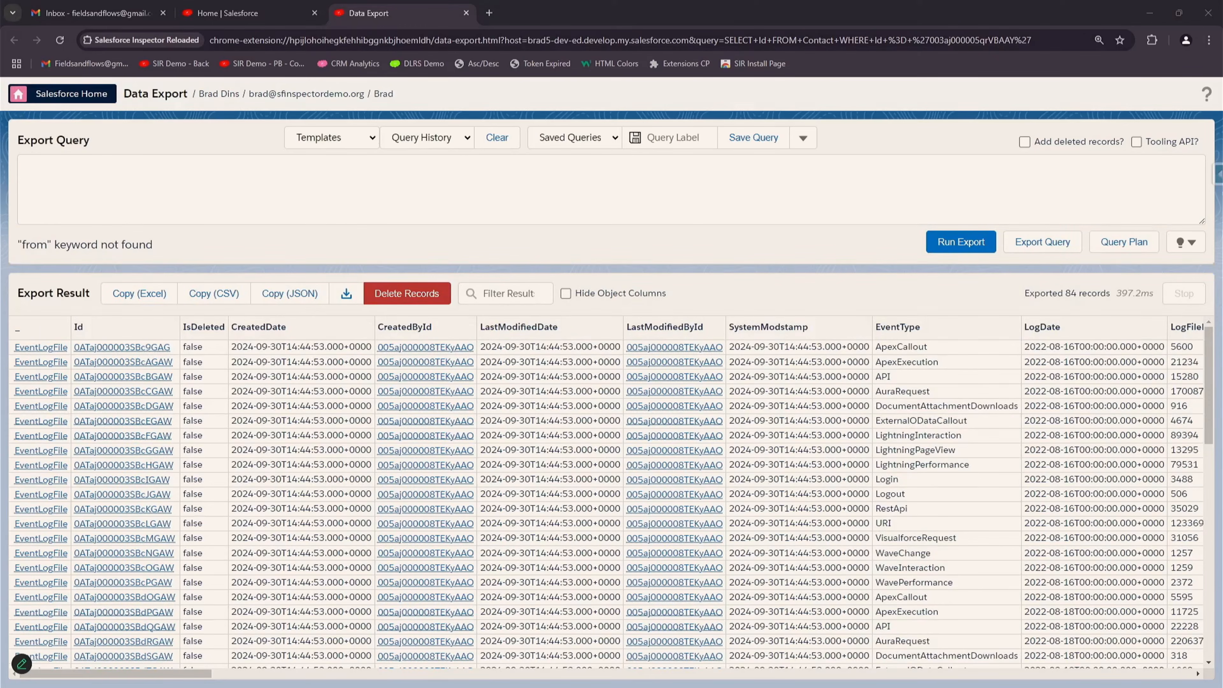
pyautogui.click(252, 172)
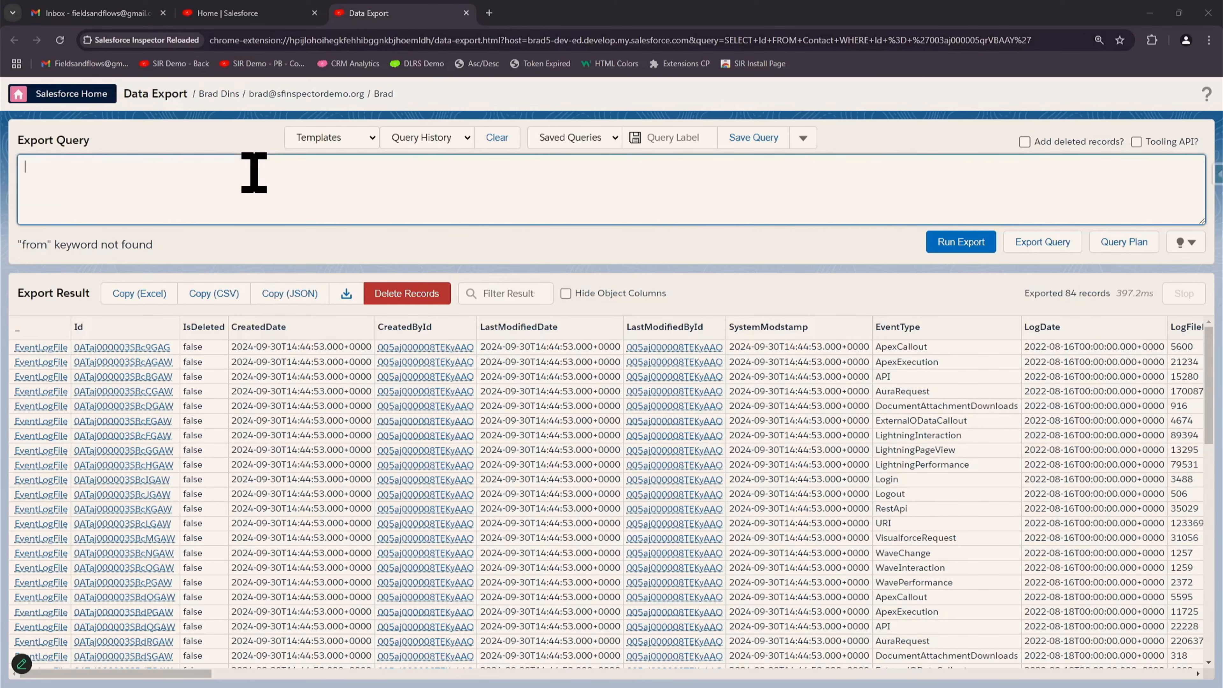
pyautogui.write('FIND {Smith} IN NAME FIELDS RETURNING Lead (name), Contact(name), Account(name)')
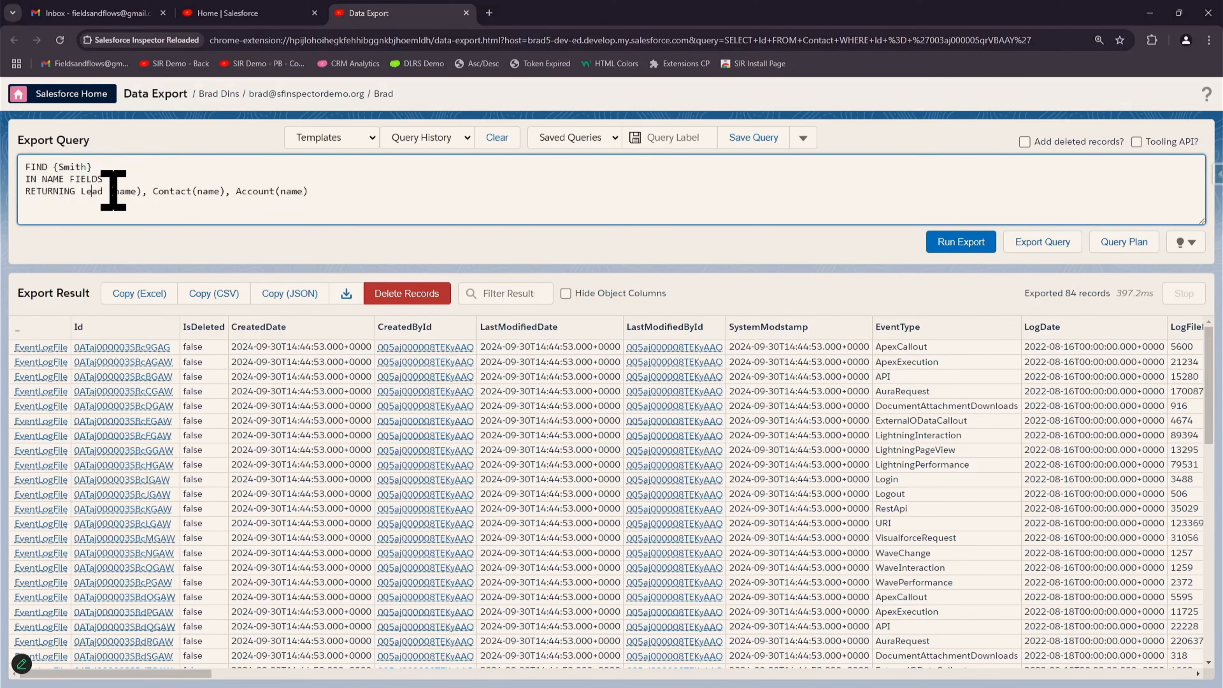
pyautogui.click(126, 196)
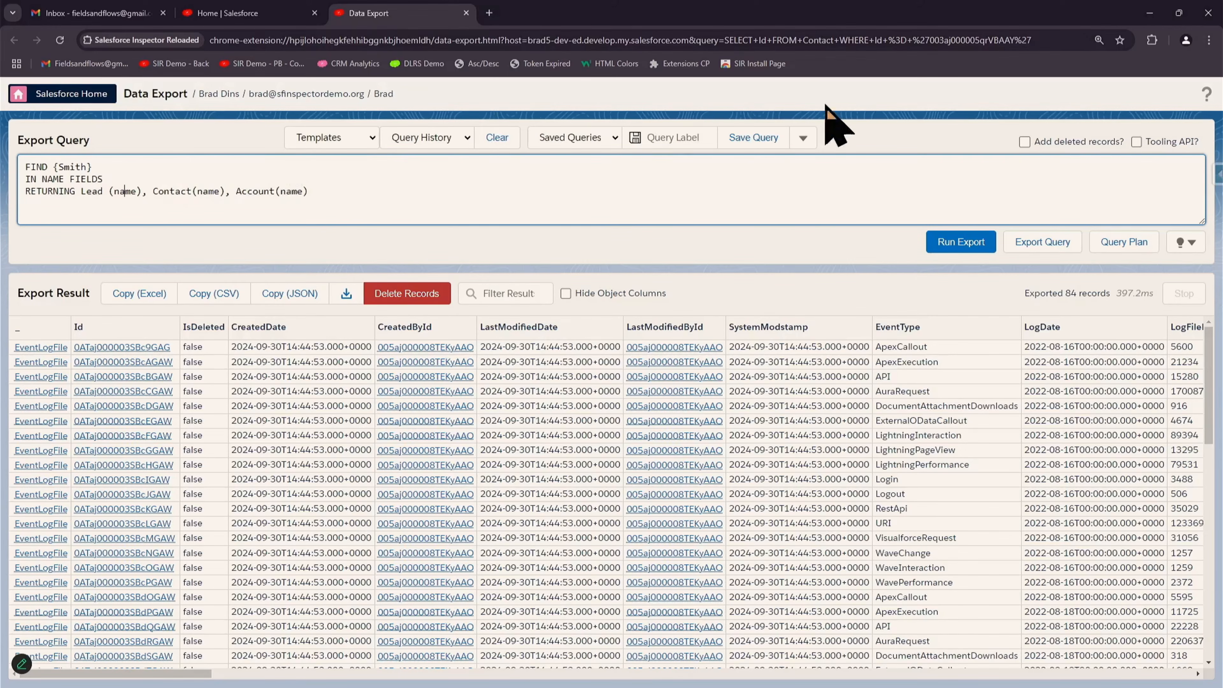
pyautogui.click(961, 242)
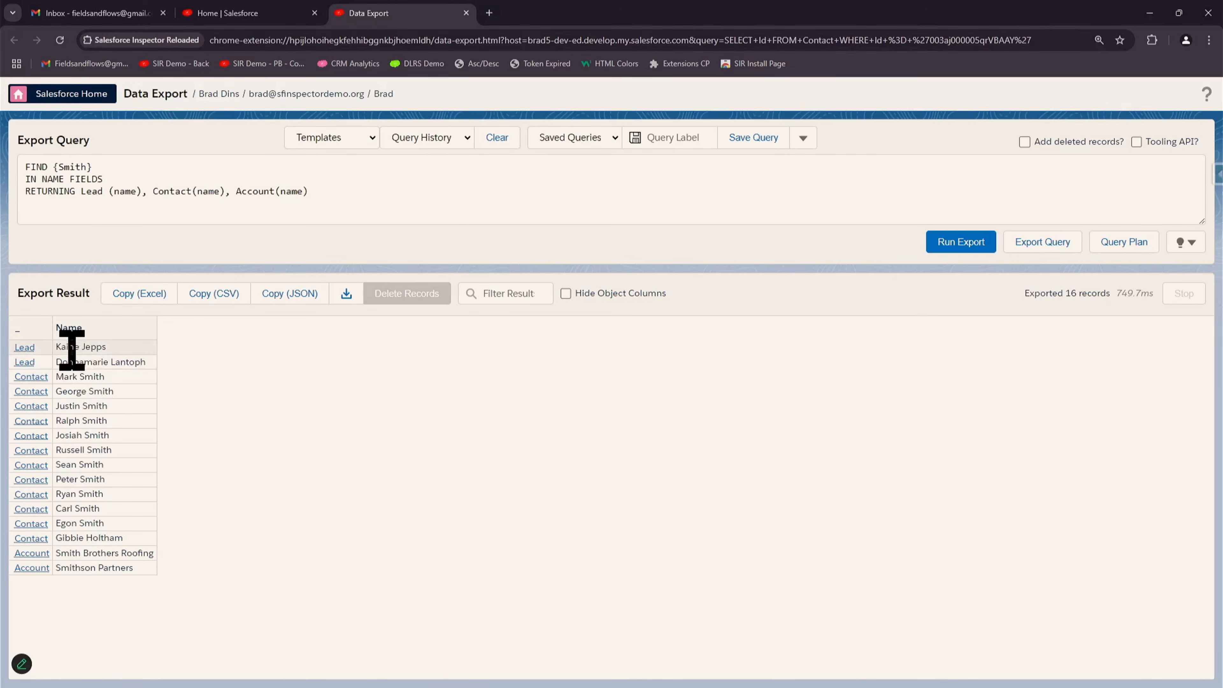
# - Show all data for the first Lead result, filter its fields by "smith", and close the record view
pyautogui.click(25, 351)
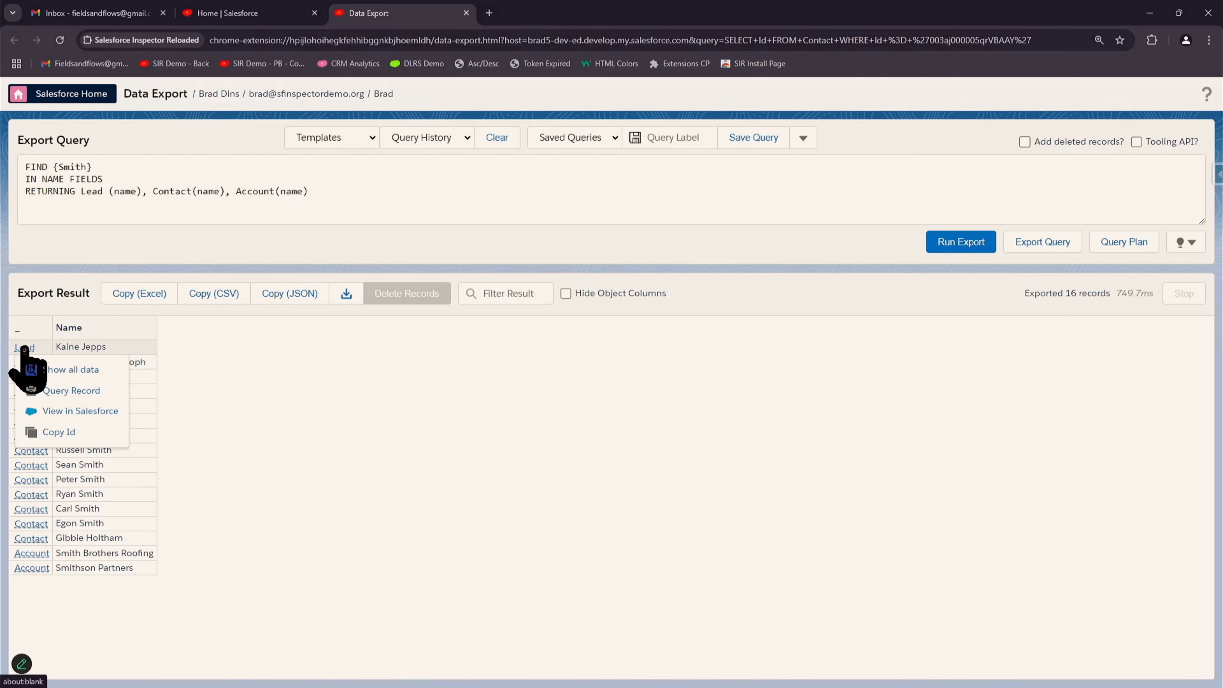
pyautogui.click(71, 369)
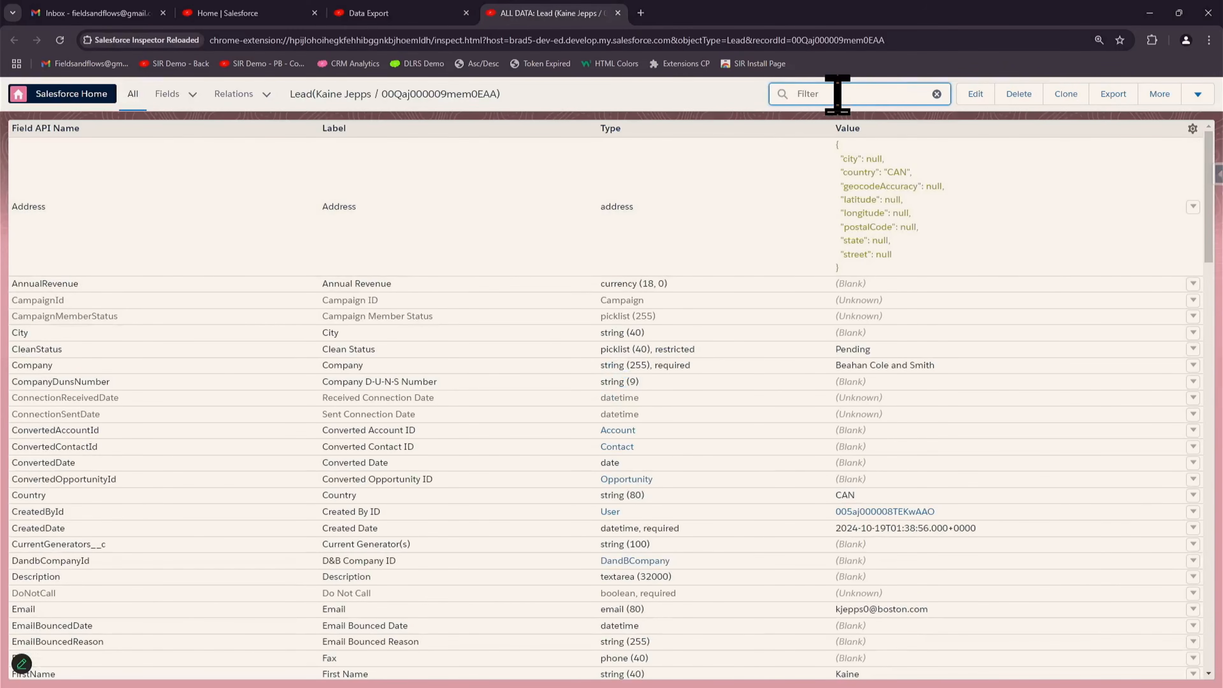
pyautogui.write('smith')
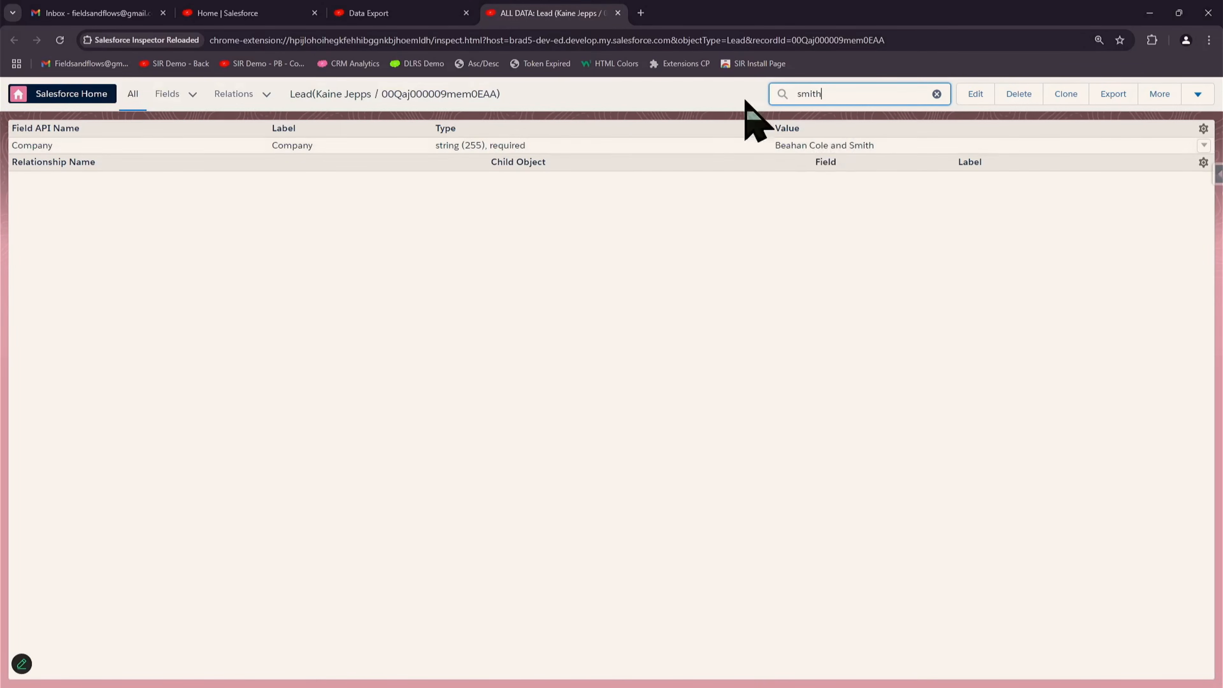
pyautogui.click(618, 13)
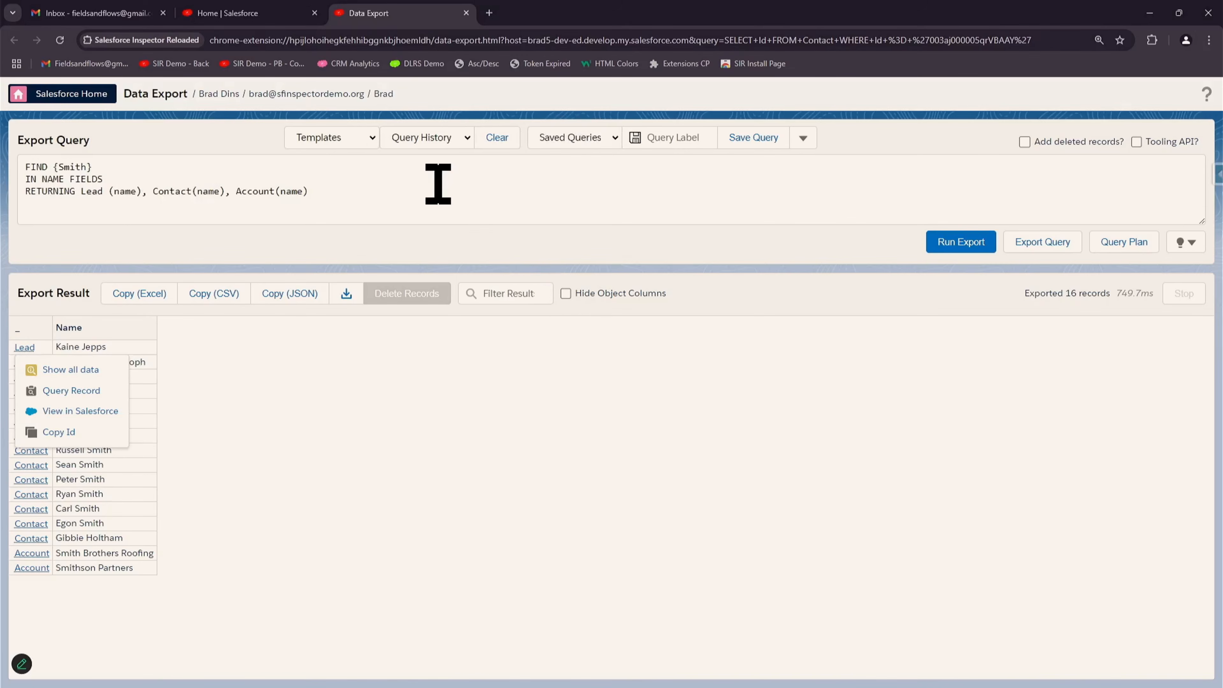
# - Close Data Export and open Data Import for the Contact object from Salesforce Inspector Reloaded
pyautogui.click(466, 13)
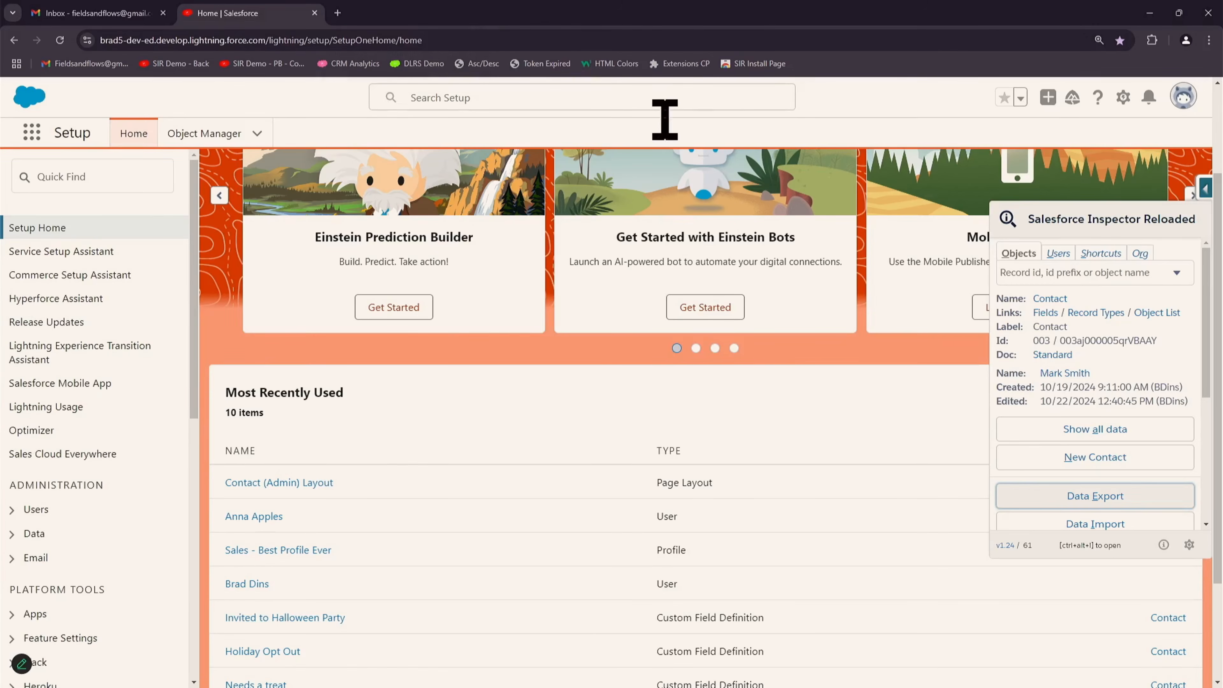
pyautogui.scroll(-3, 1086, 424)
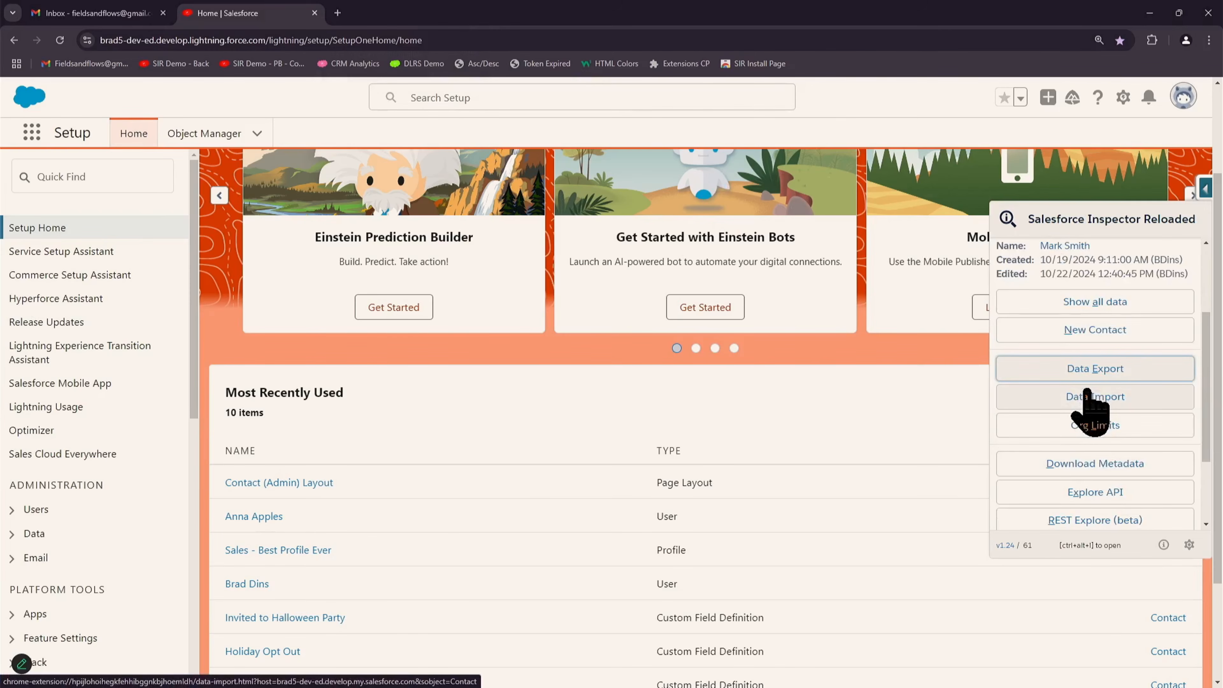
pyautogui.click(1089, 398)
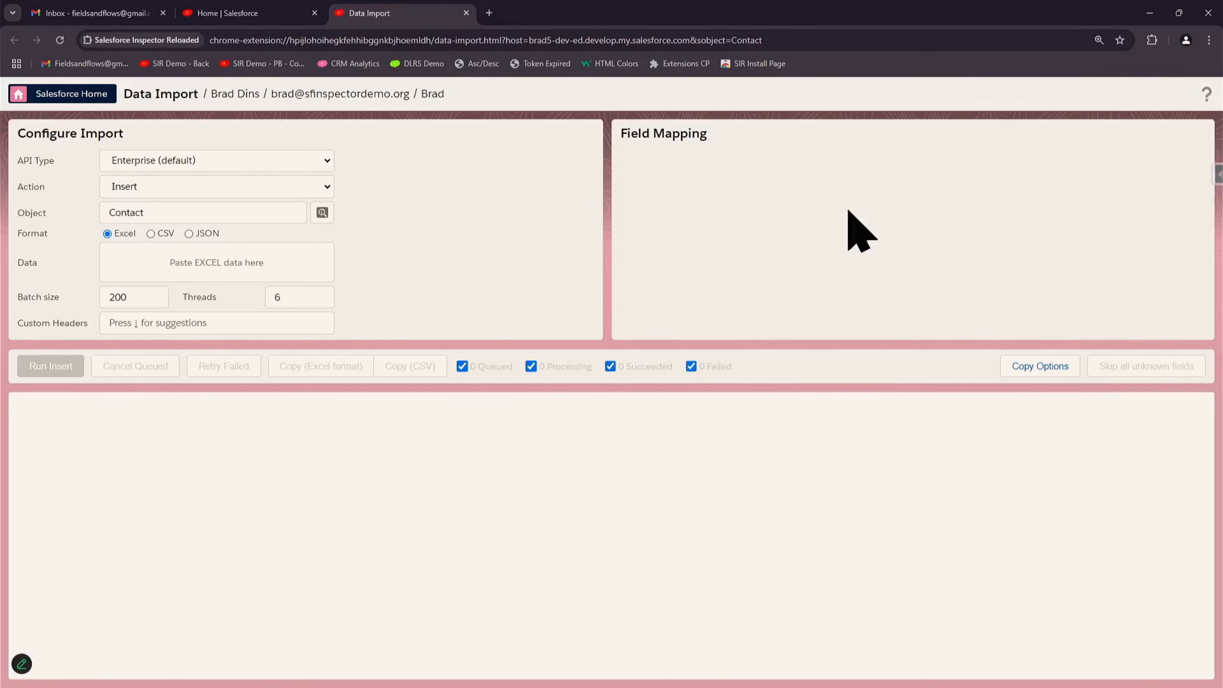
# - Review the available API types and import actions, and the batch size and threads settings for the Contact import
pyautogui.click(310, 162)
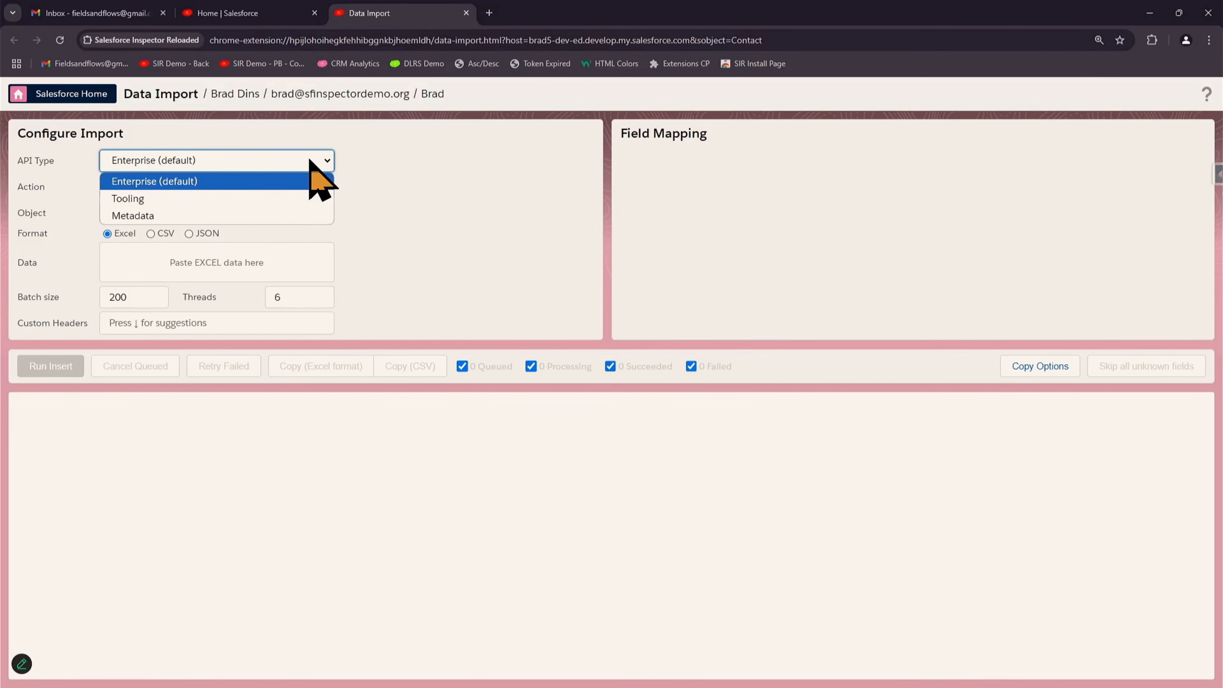
pyautogui.click(488, 179)
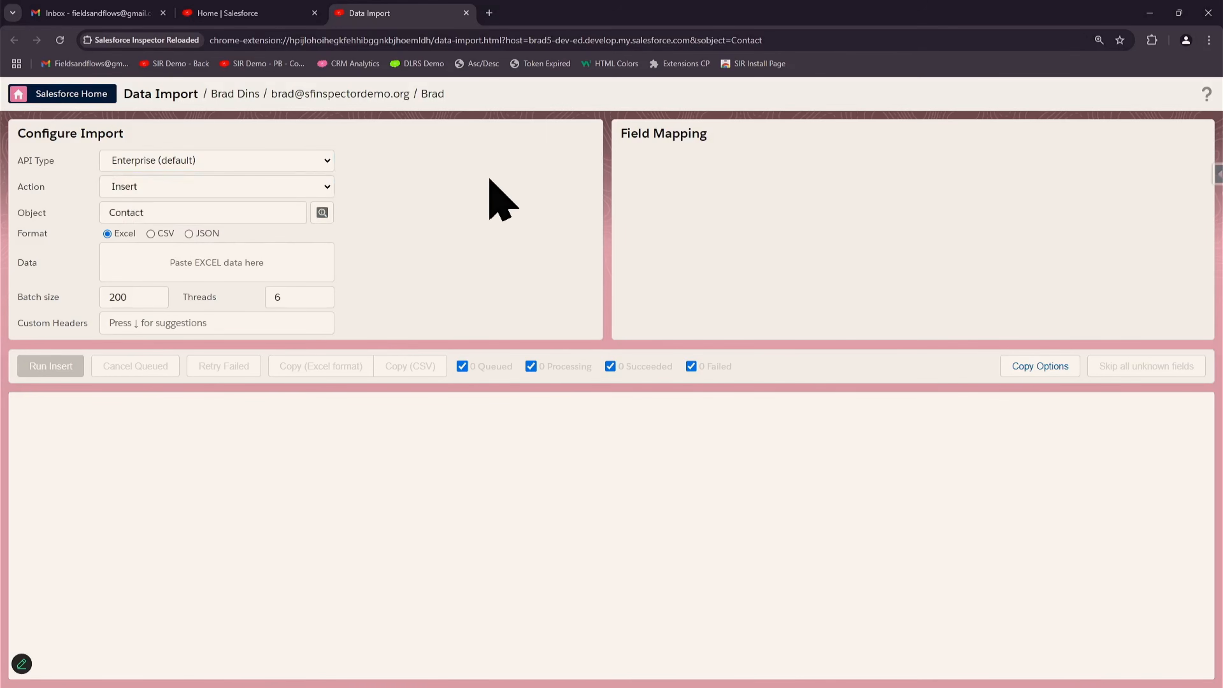
pyautogui.click(323, 187)
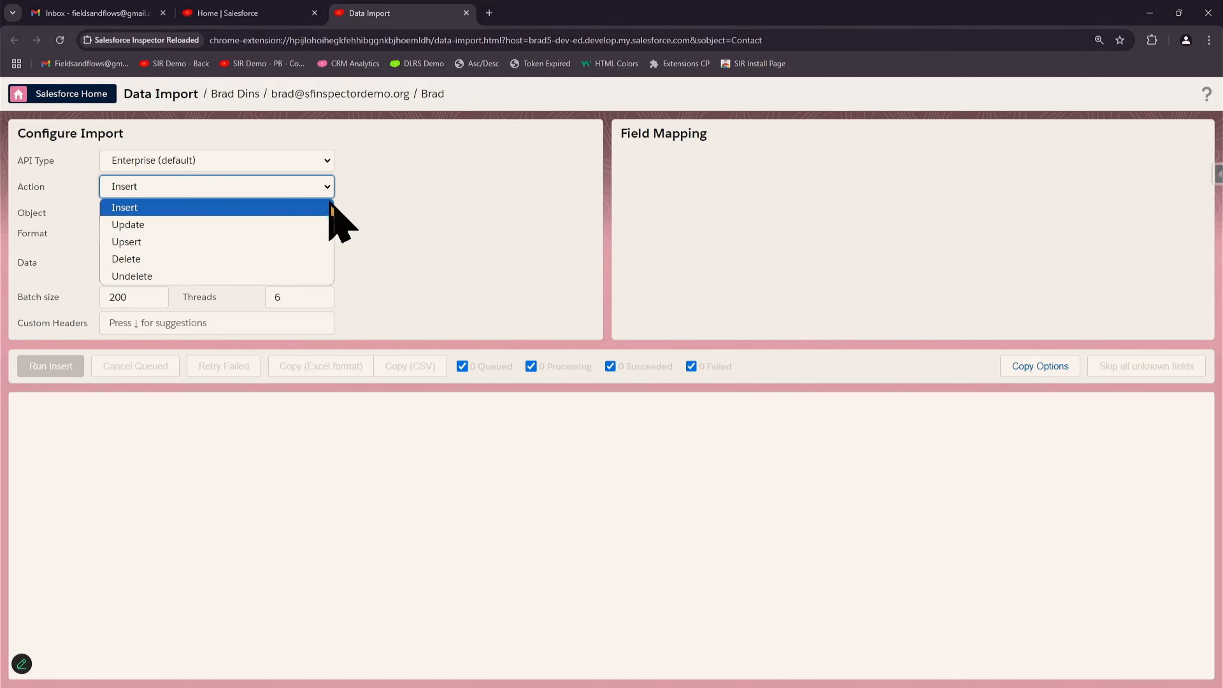
pyautogui.click(442, 256)
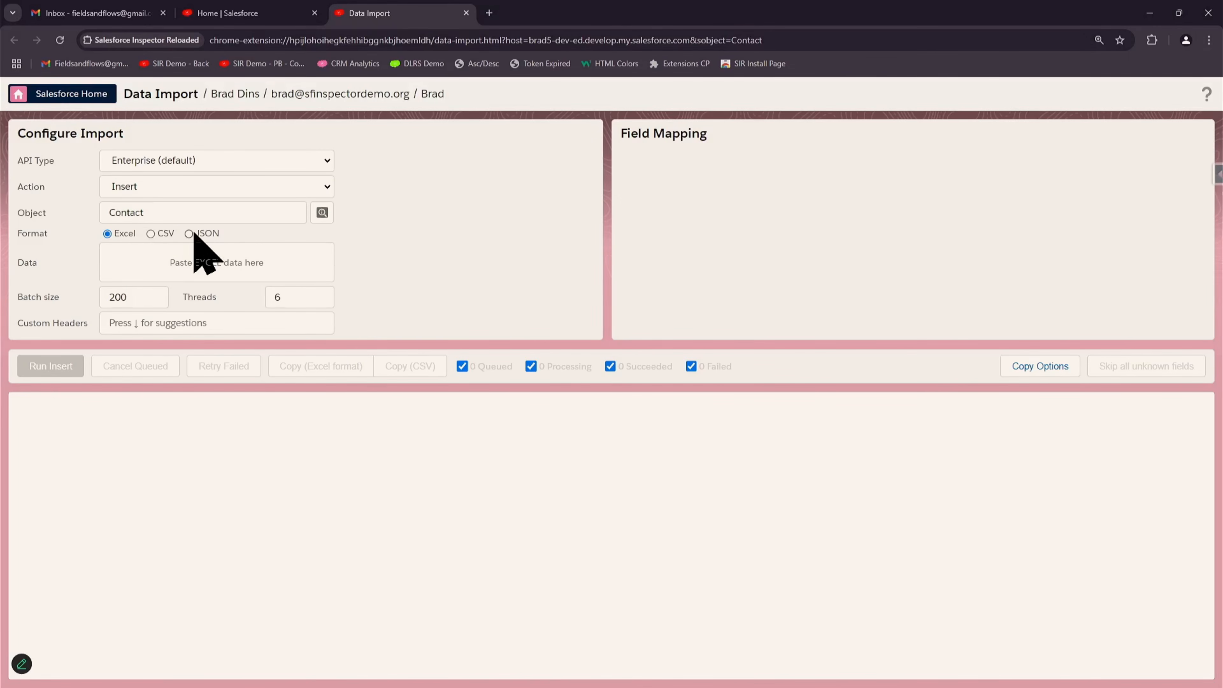
pyautogui.click(147, 297)
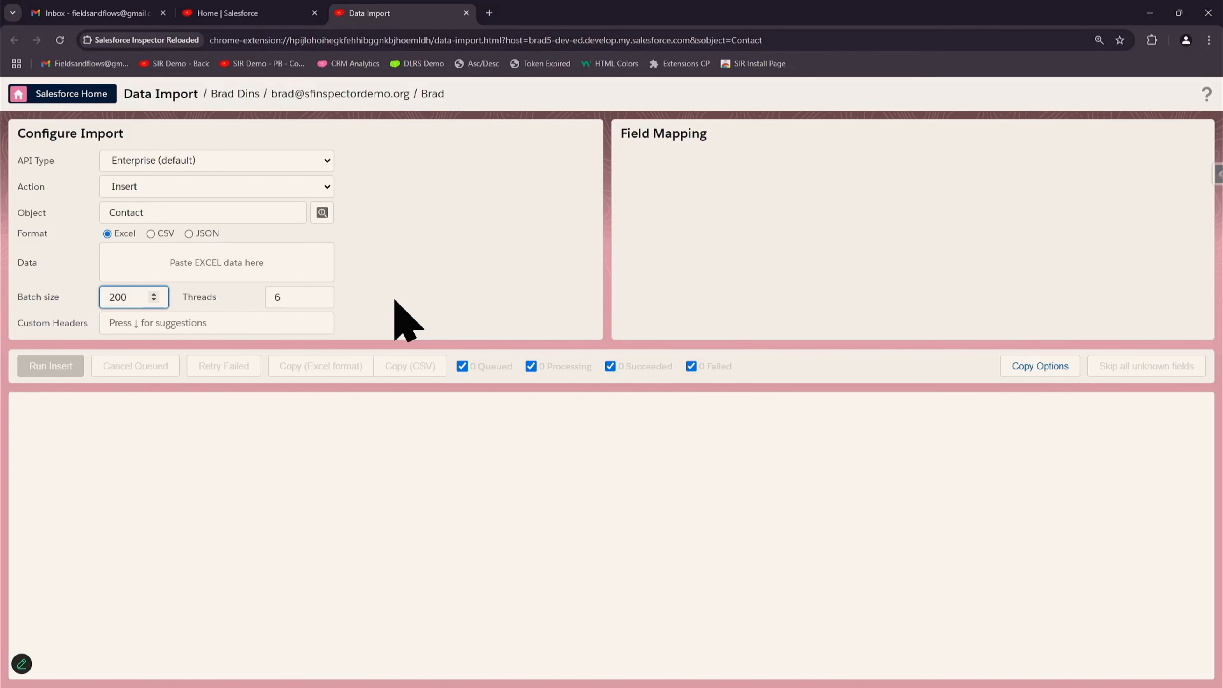
pyautogui.click(296, 294)
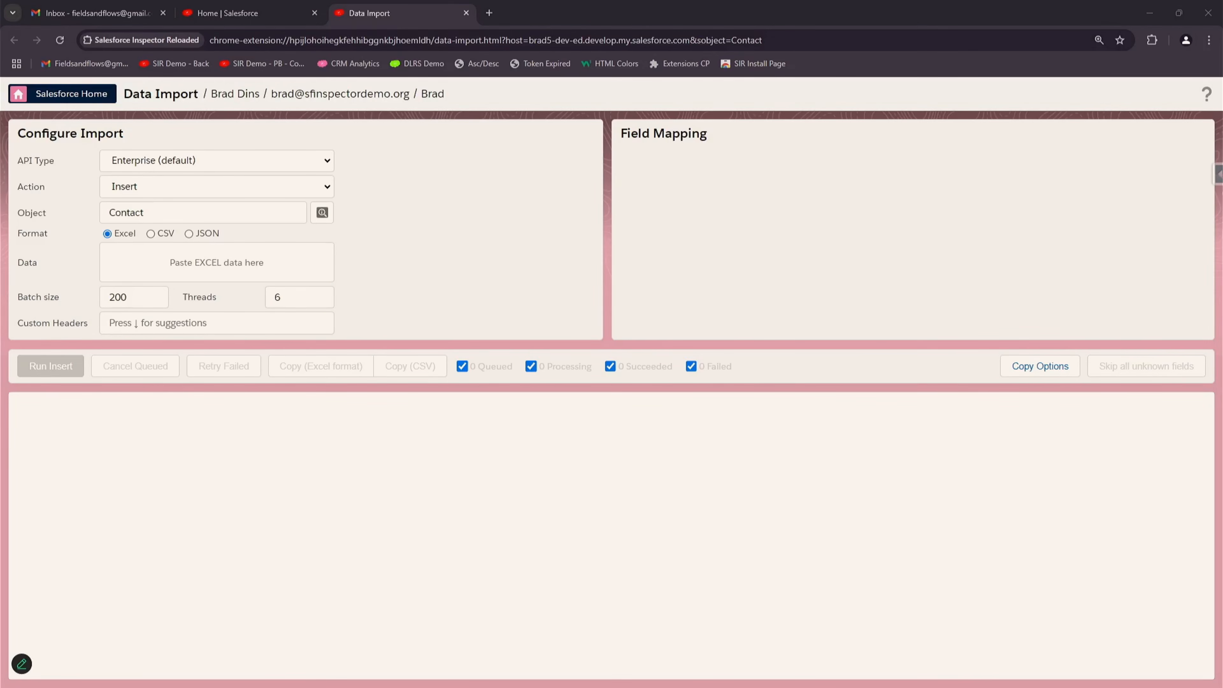
# - Switch to Good_Contact_data.csv in Excel, copy the entire contact data range with its headers, and minimize the workbook
pyautogui.moveTo(1222, 221); pyautogui.dragTo(566, 3)
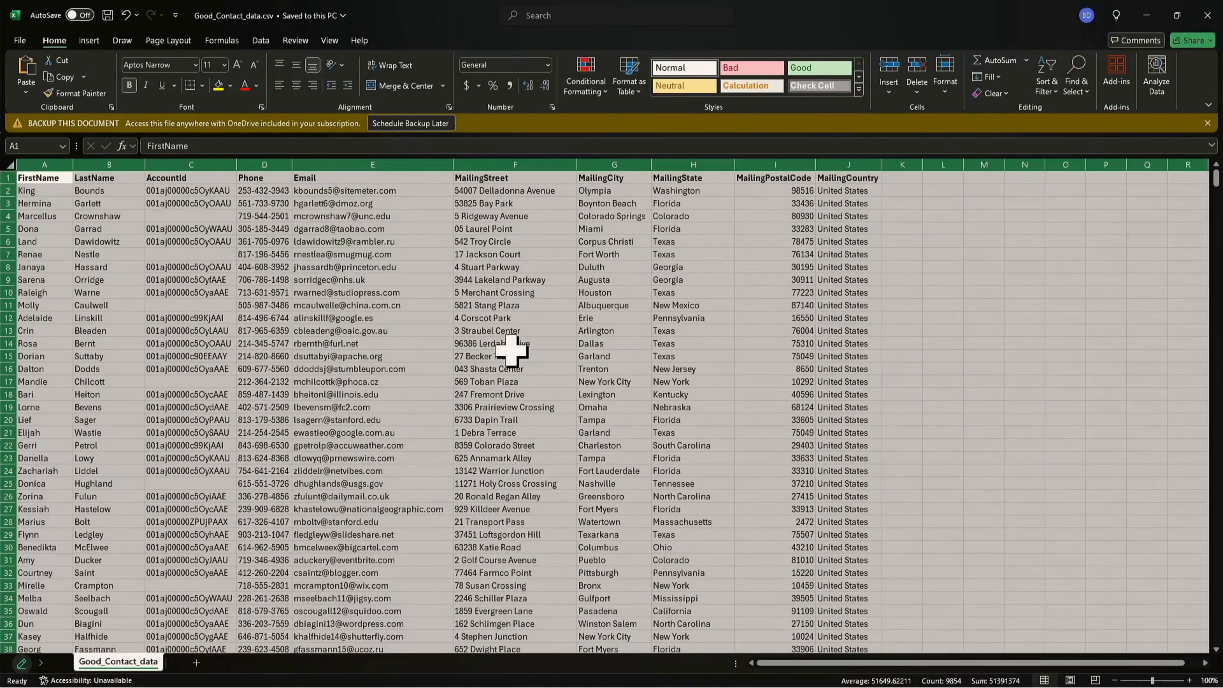
pyautogui.click(461, 368)
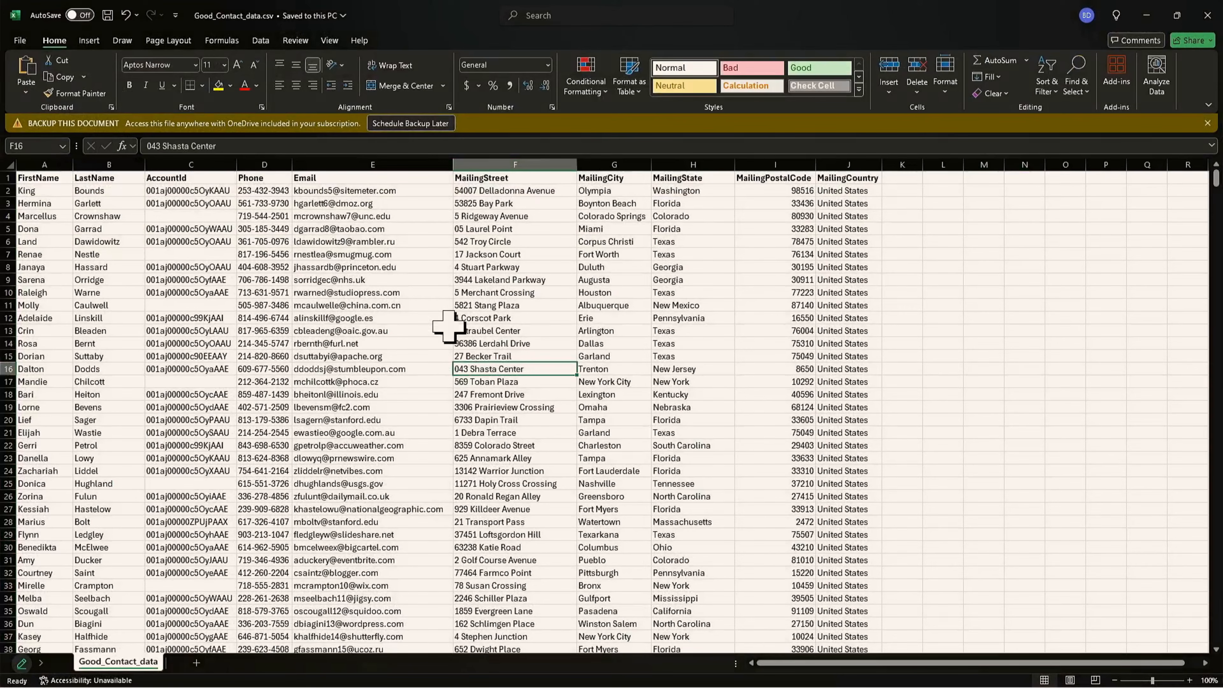
pyautogui.click(195, 191)
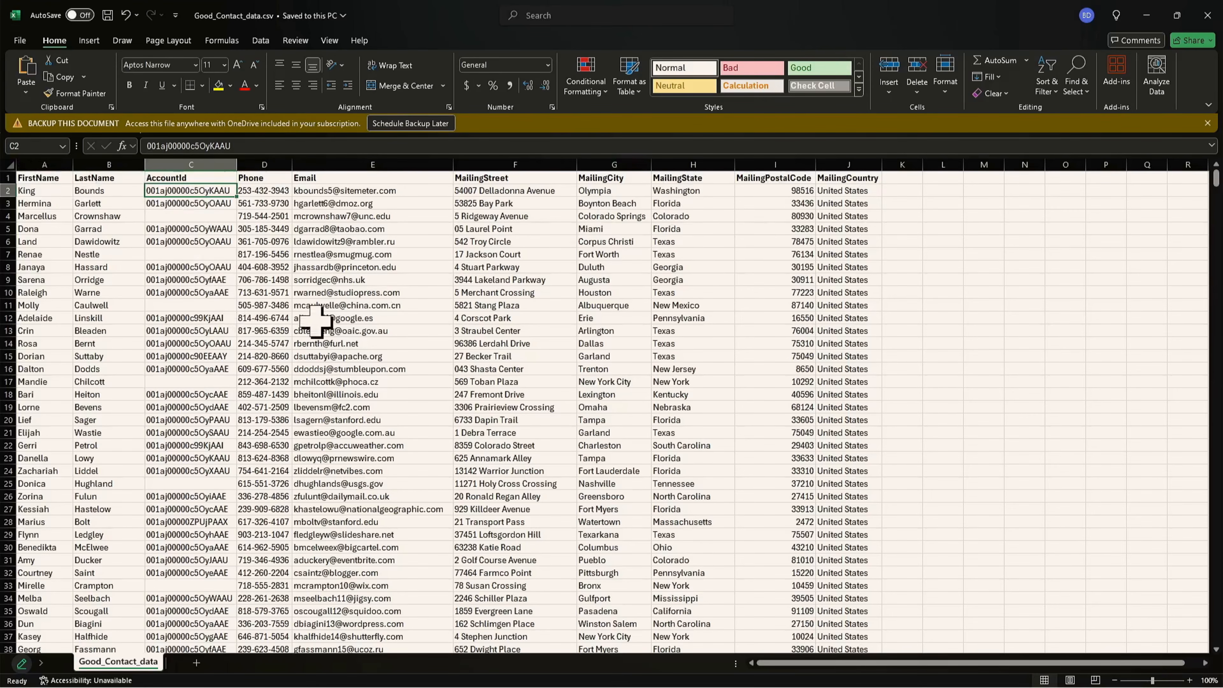
pyautogui.click(206, 343)
pyautogui.hotkey('ctrl', 'a')
pyautogui.hotkey('ctrl', 'c')
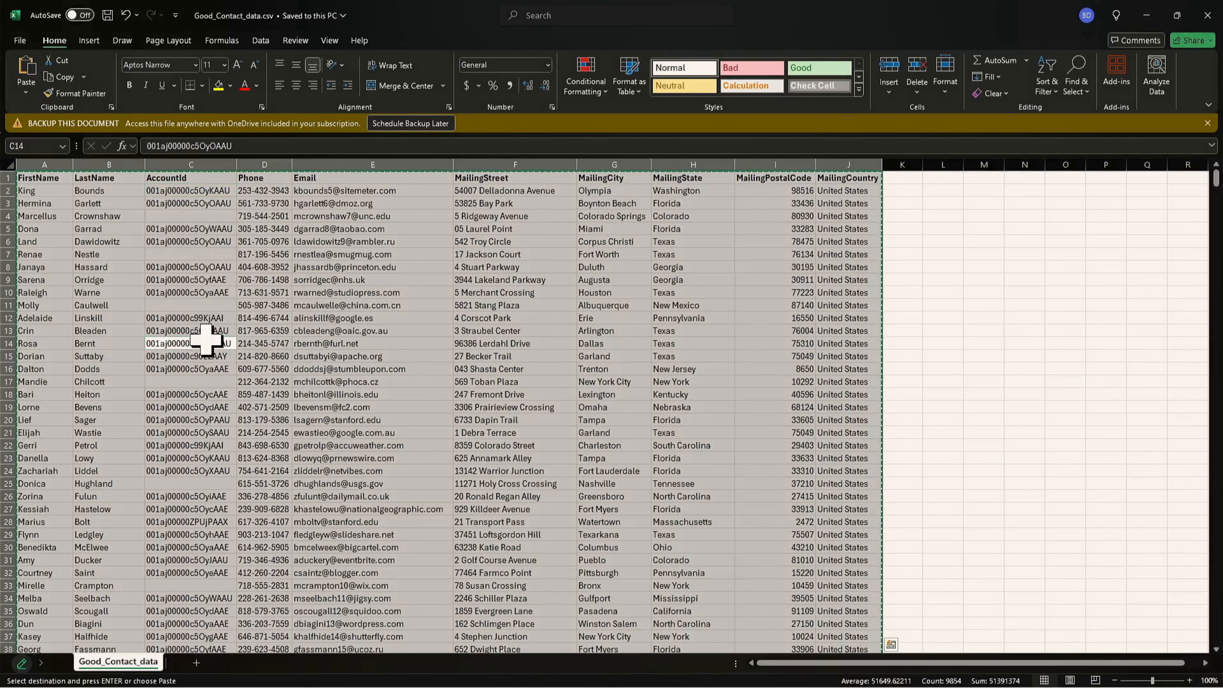
pyautogui.click(1144, 14)
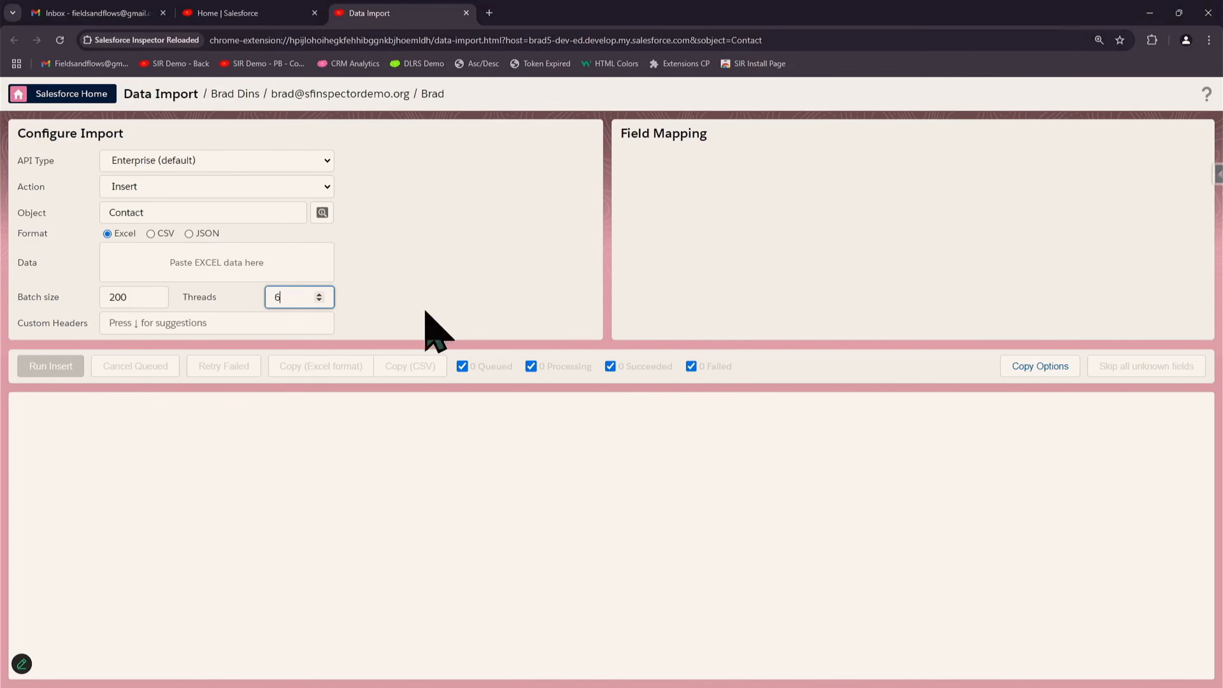
# - Paste the copied contact data as the Excel-format import data and review the field mapping
pyautogui.click(150, 262)
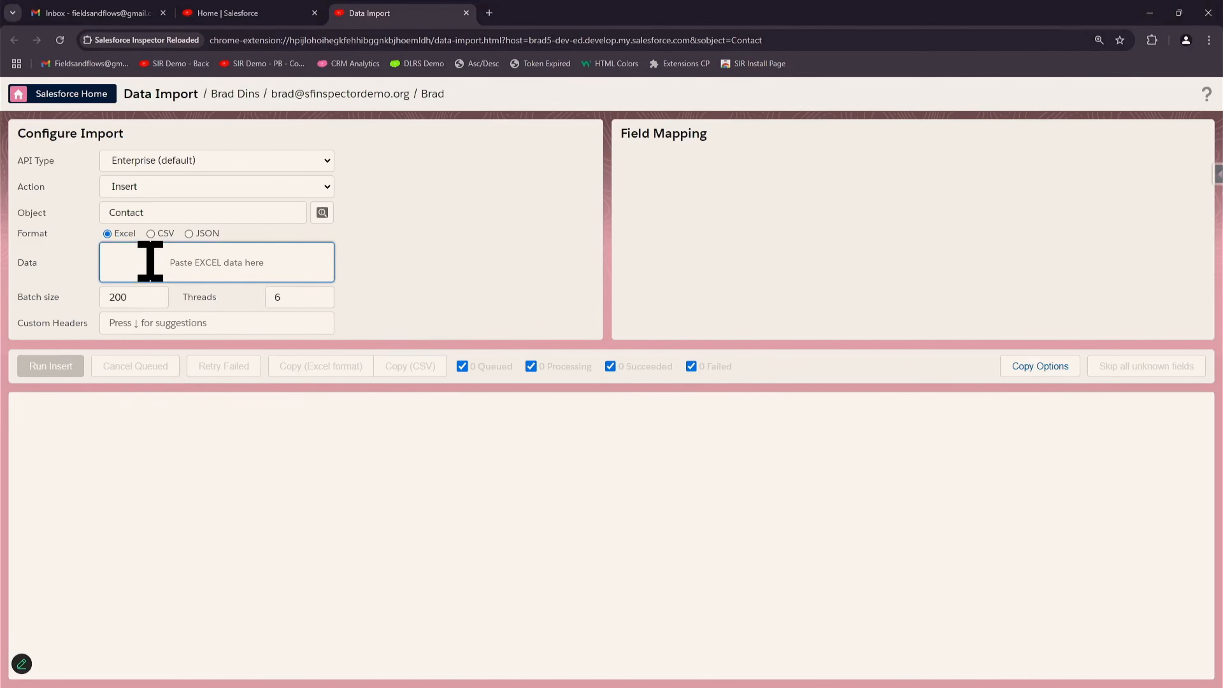
pyautogui.hotkey('ctrl', 'v')
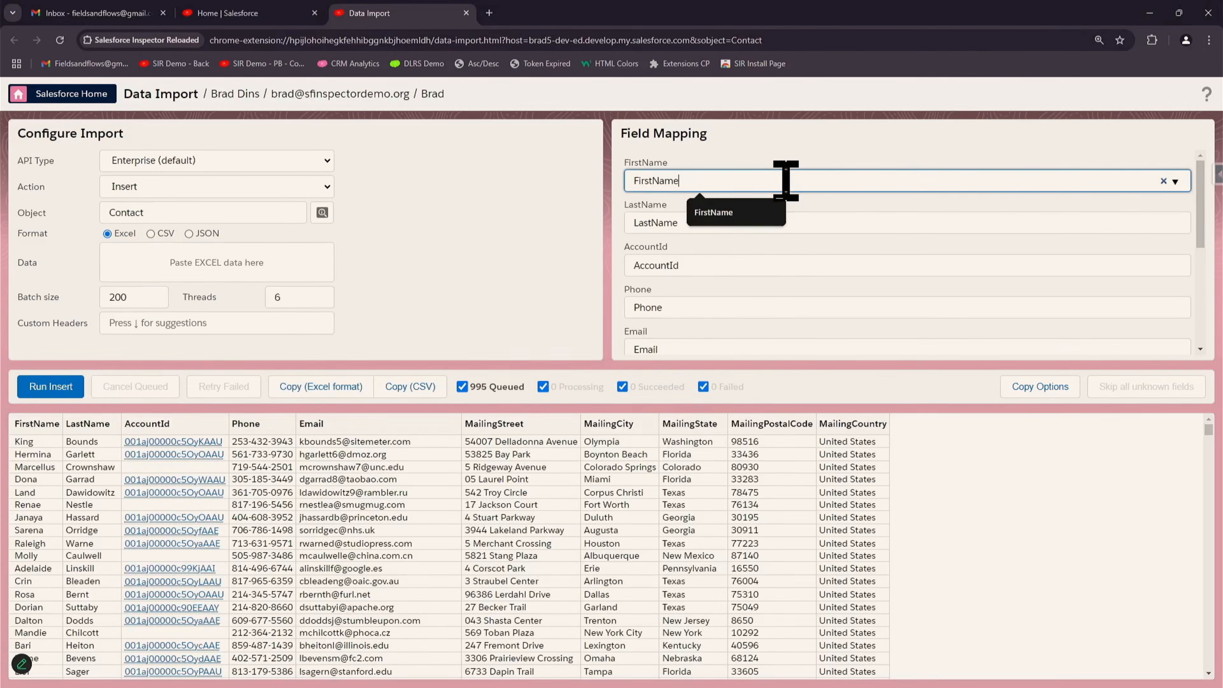
pyautogui.scroll(-1, 799, 183)
pyautogui.scroll(-5, 800, 182)
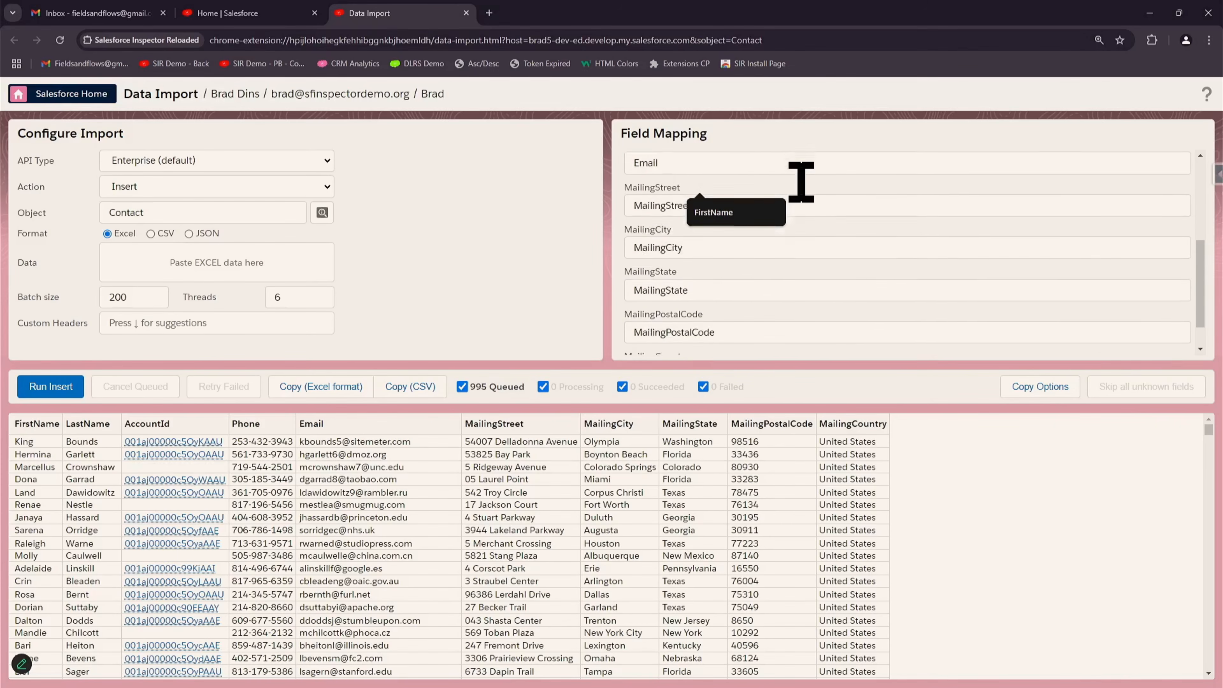
pyautogui.scroll(5, 862, 303)
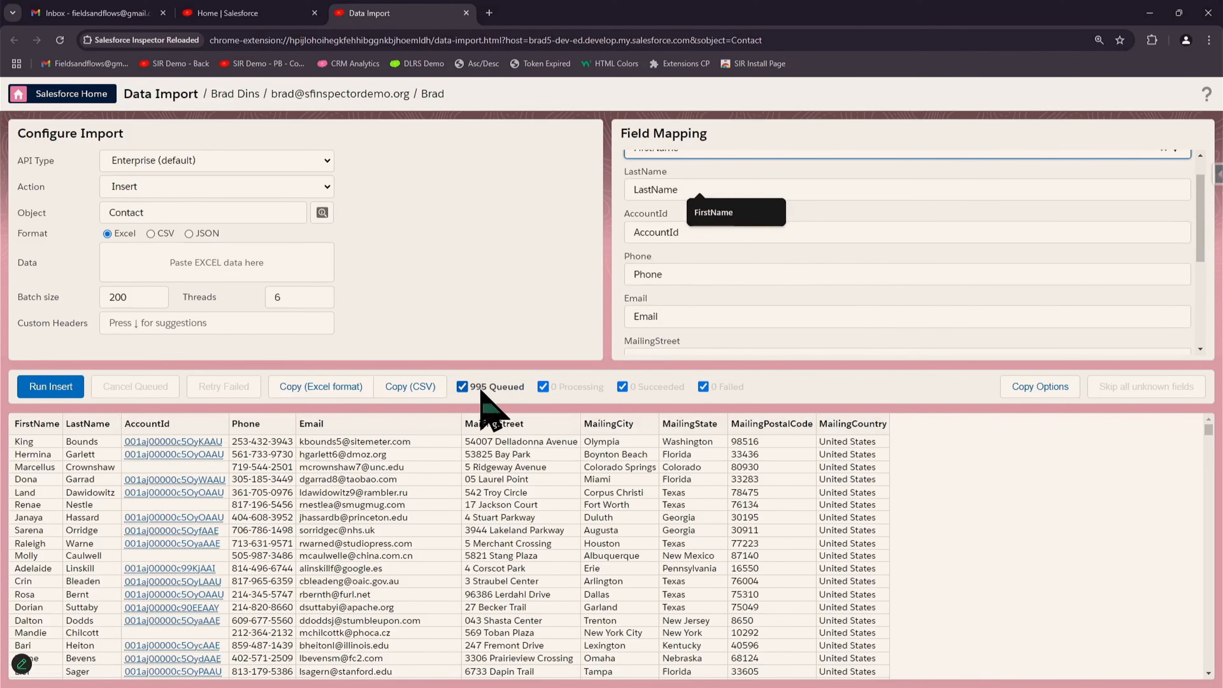
# - Run the insert of the queued Contact records and check the __Status column of the results
pyautogui.click(52, 387)
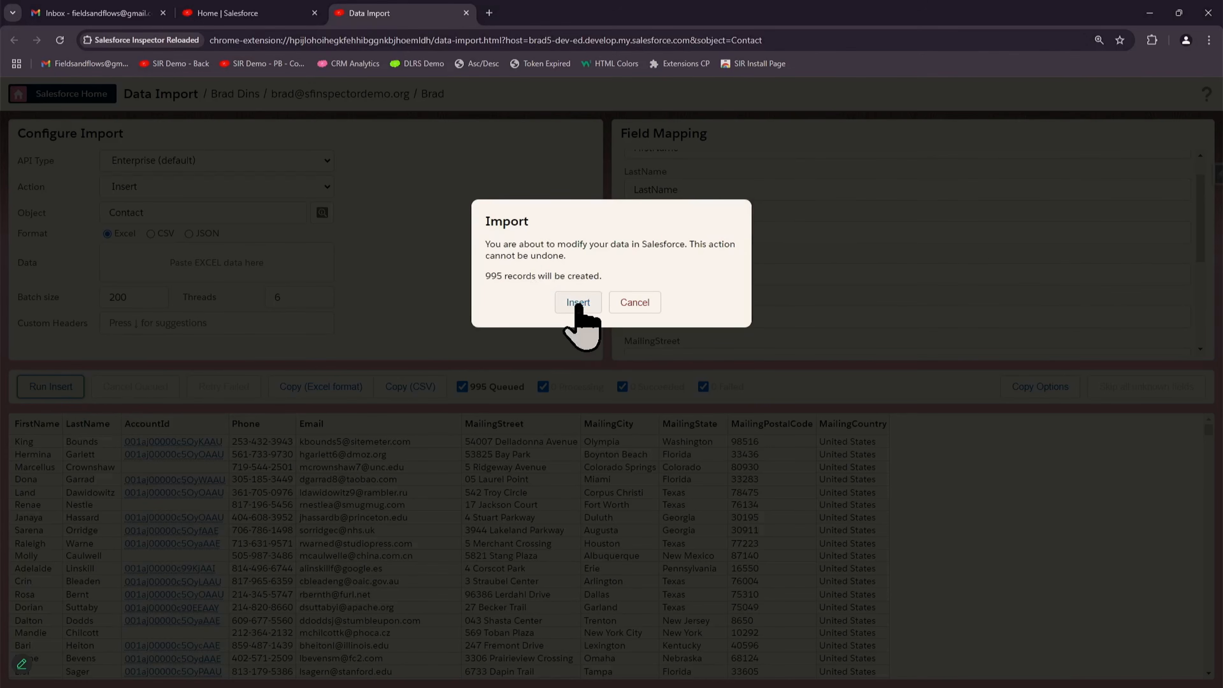
pyautogui.click(578, 304)
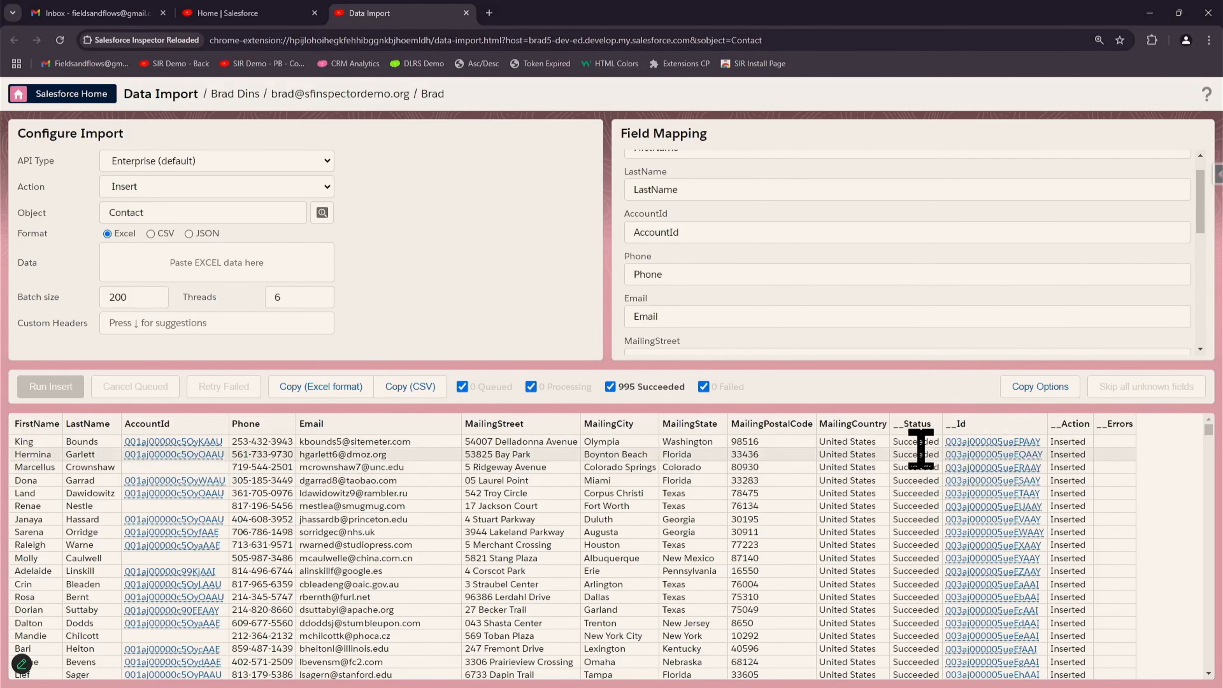
pyautogui.moveTo(922, 445); pyautogui.dragTo(936, 647)
pyautogui.click(935, 535)
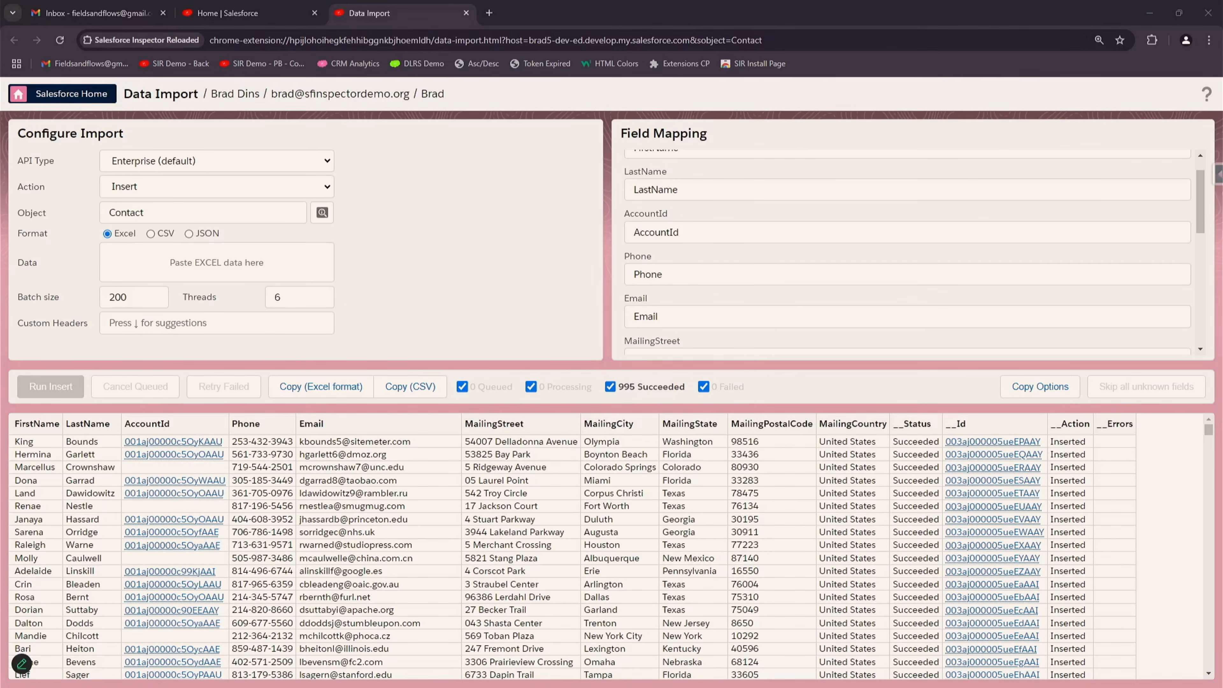
# - Switch to Bad_Lead_data.csv in Excel and examine its column headers from FName through OwnerId, including placeholder values in LName and Biz
pyautogui.moveTo(1222, 192); pyautogui.dragTo(471, 1)
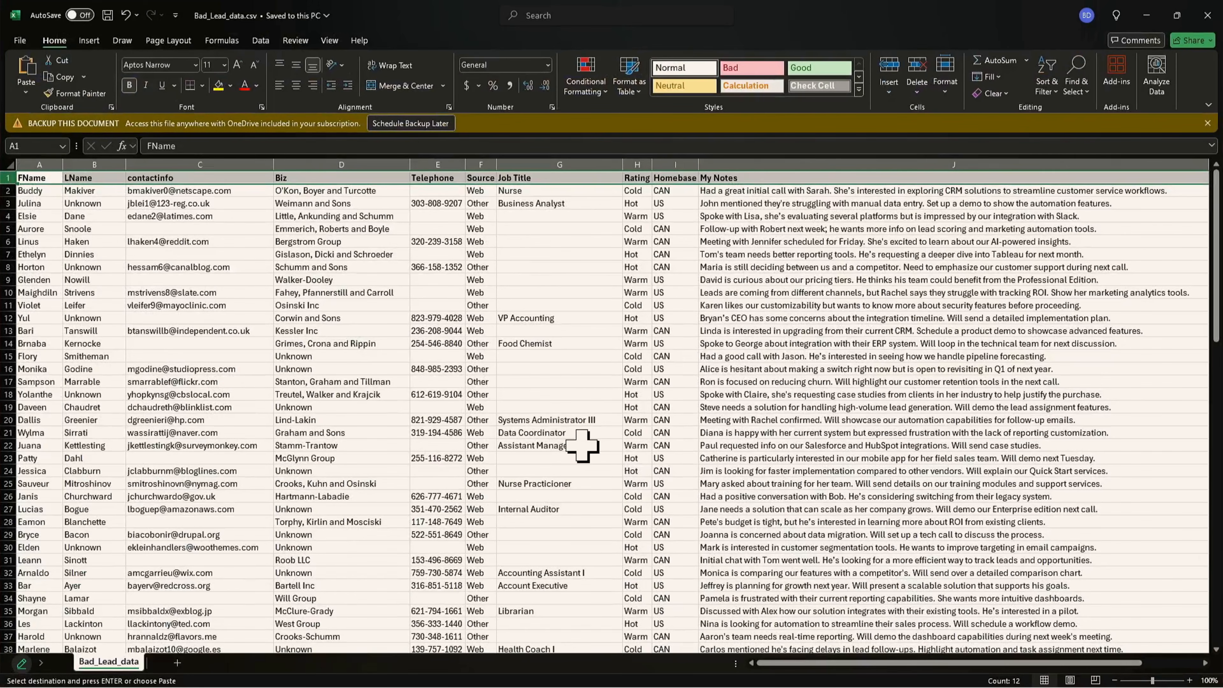
pyautogui.click(582, 445)
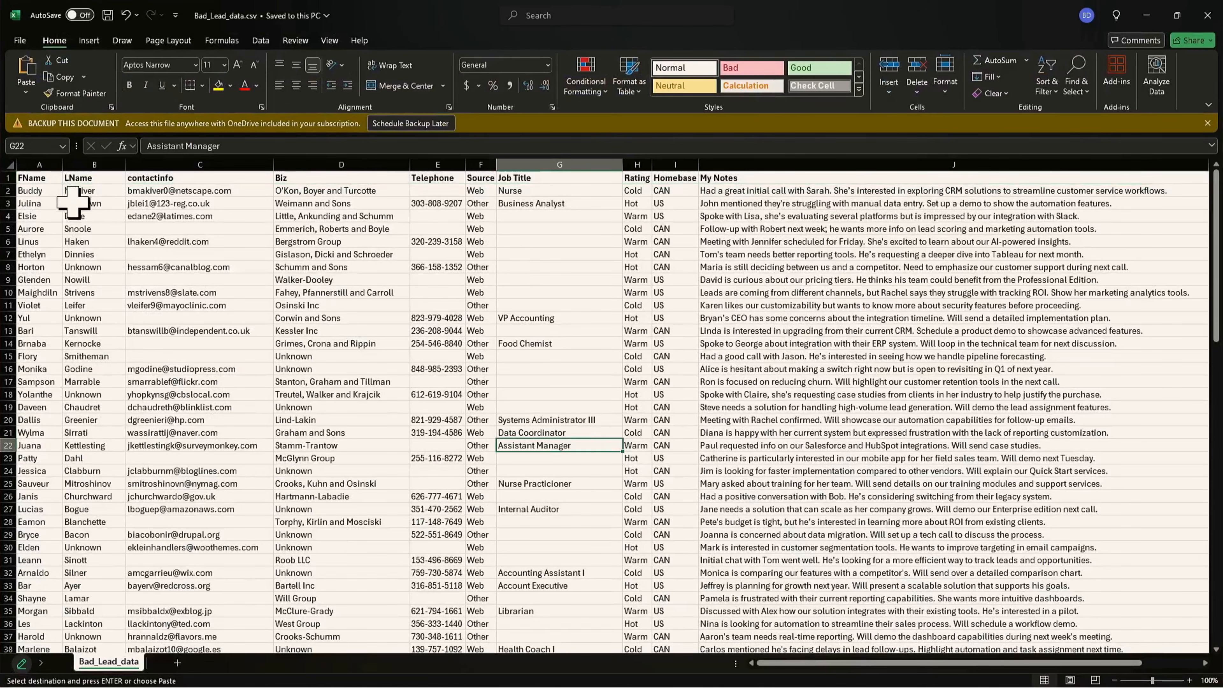
pyautogui.click(86, 204)
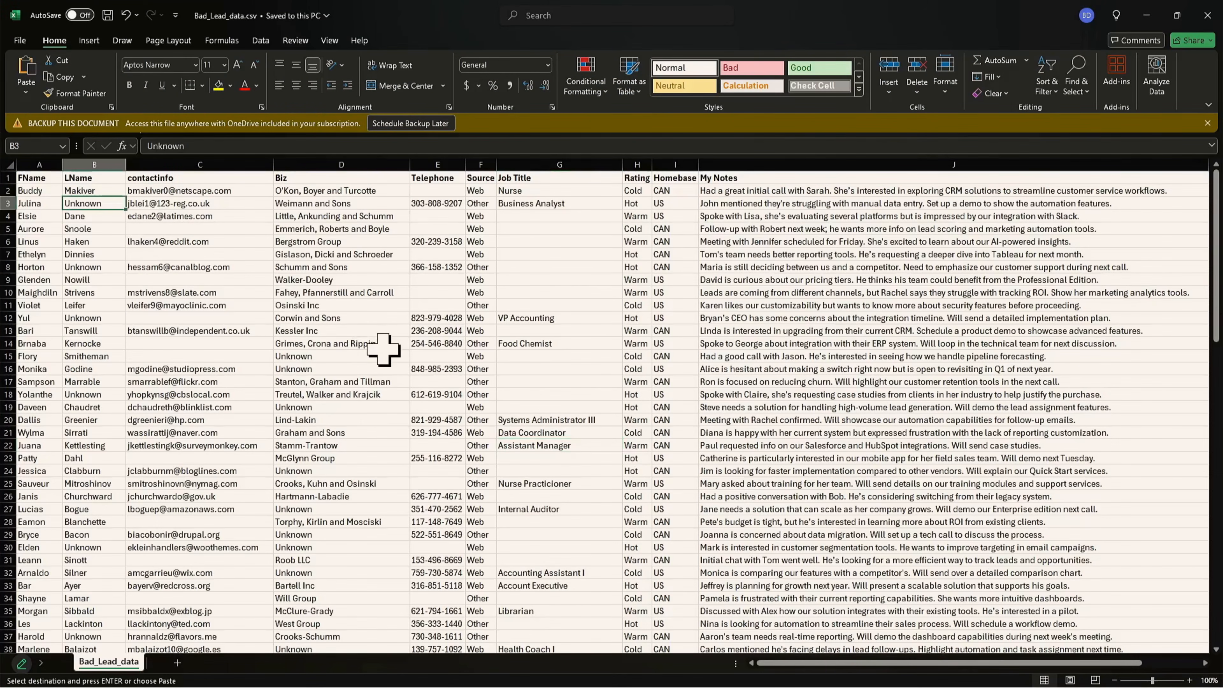
pyautogui.click(314, 355)
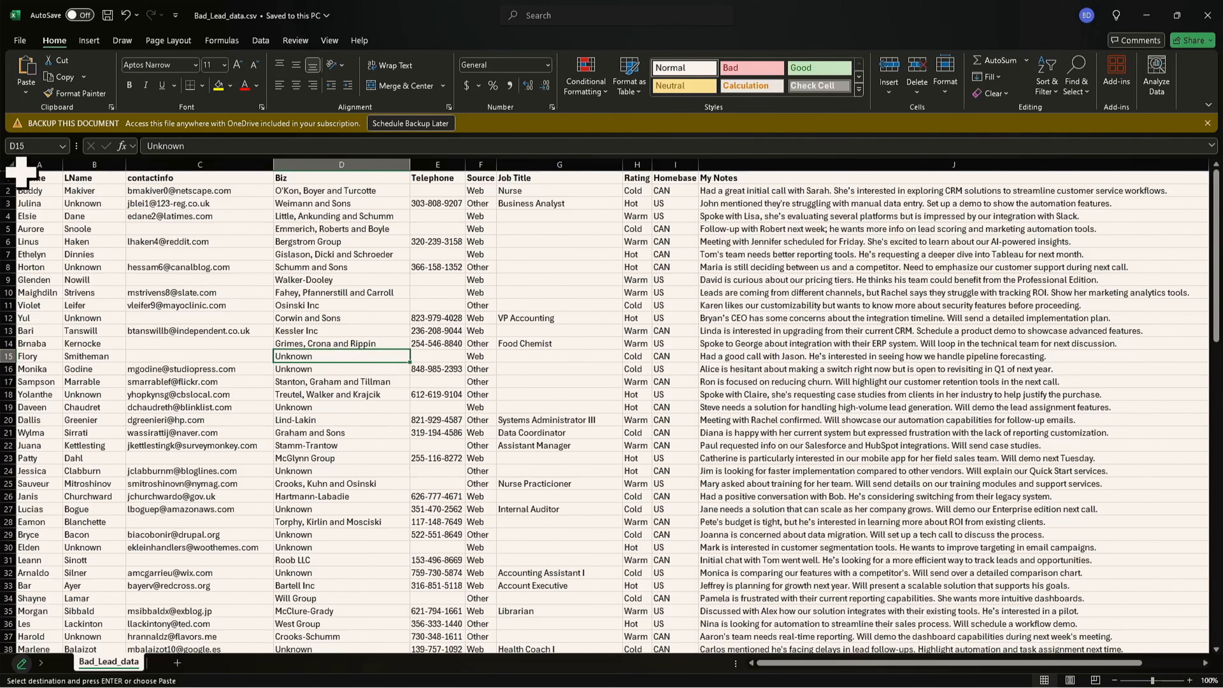
pyautogui.click(36, 179)
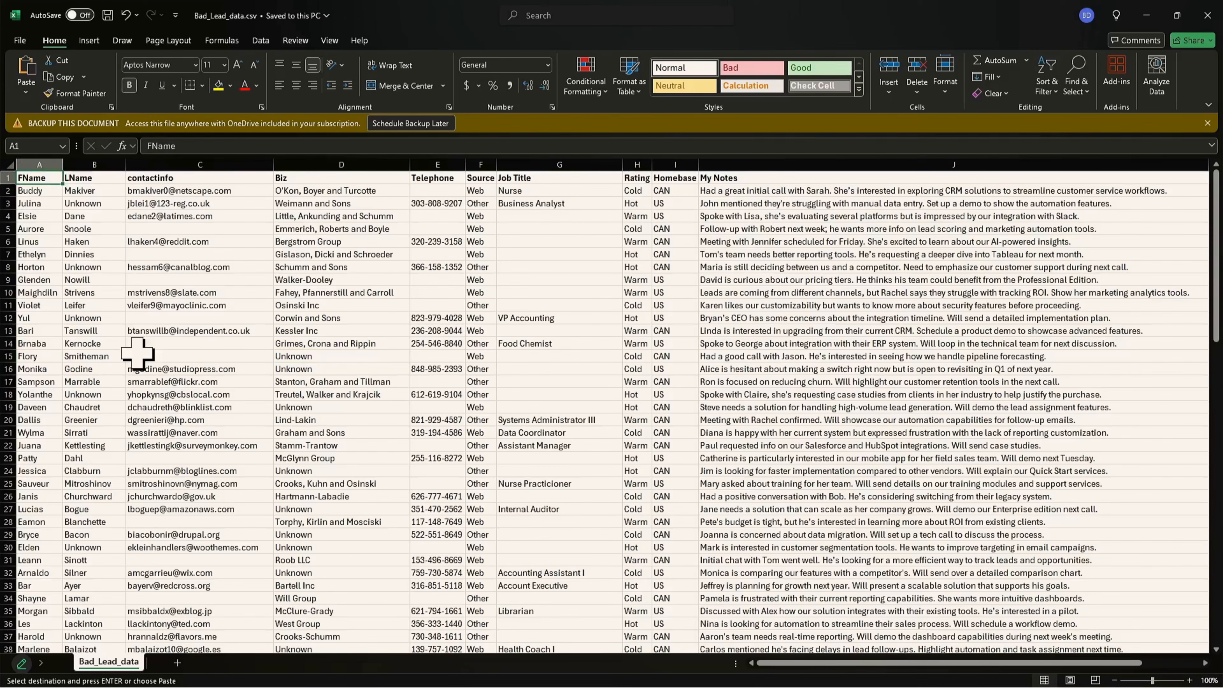
pyautogui.press('Right')
pyautogui.press('Right')
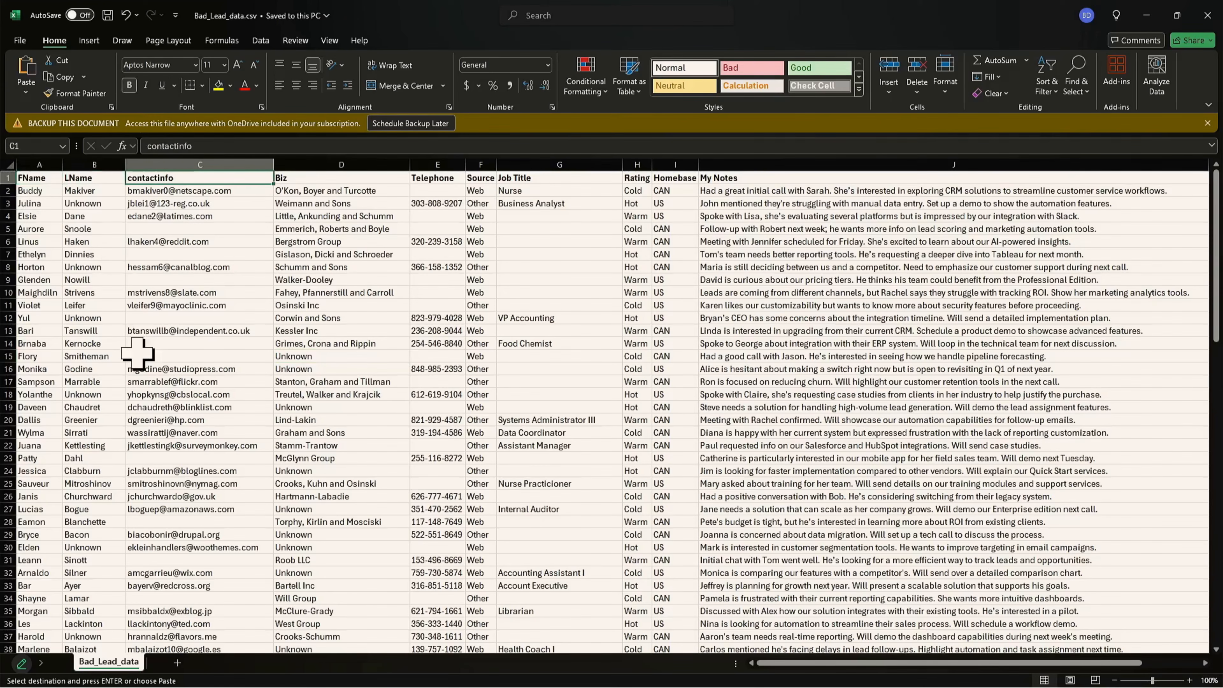
pyautogui.press('Right')
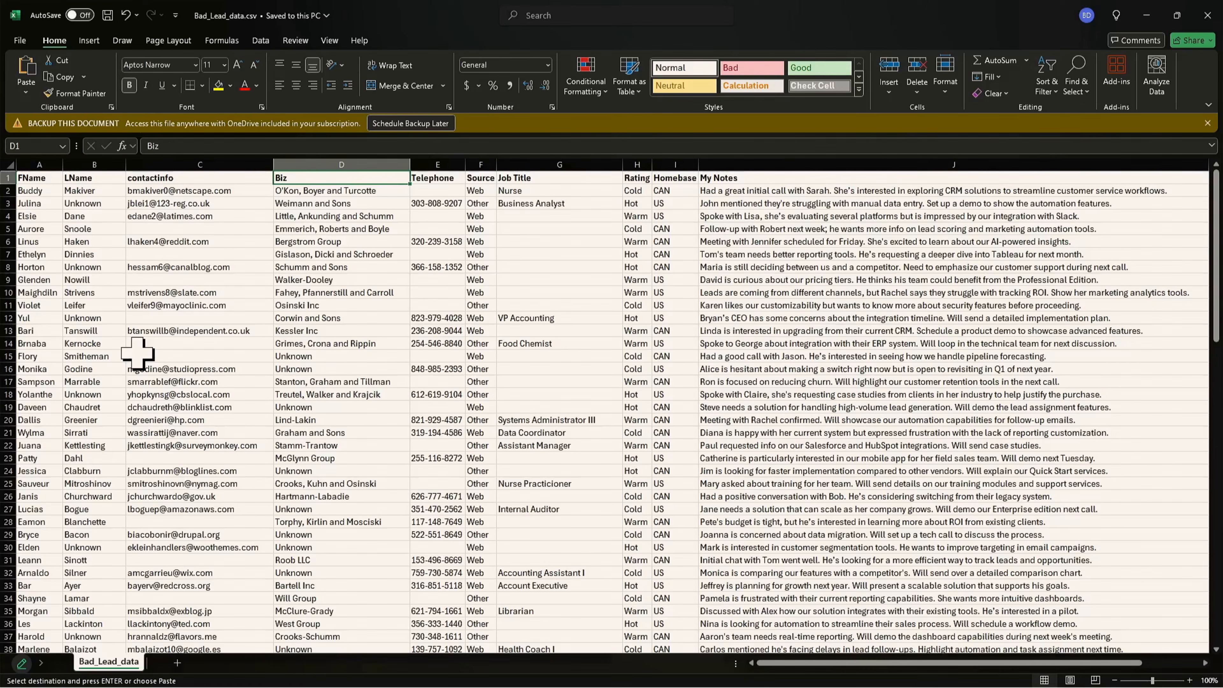
pyautogui.press('Right')
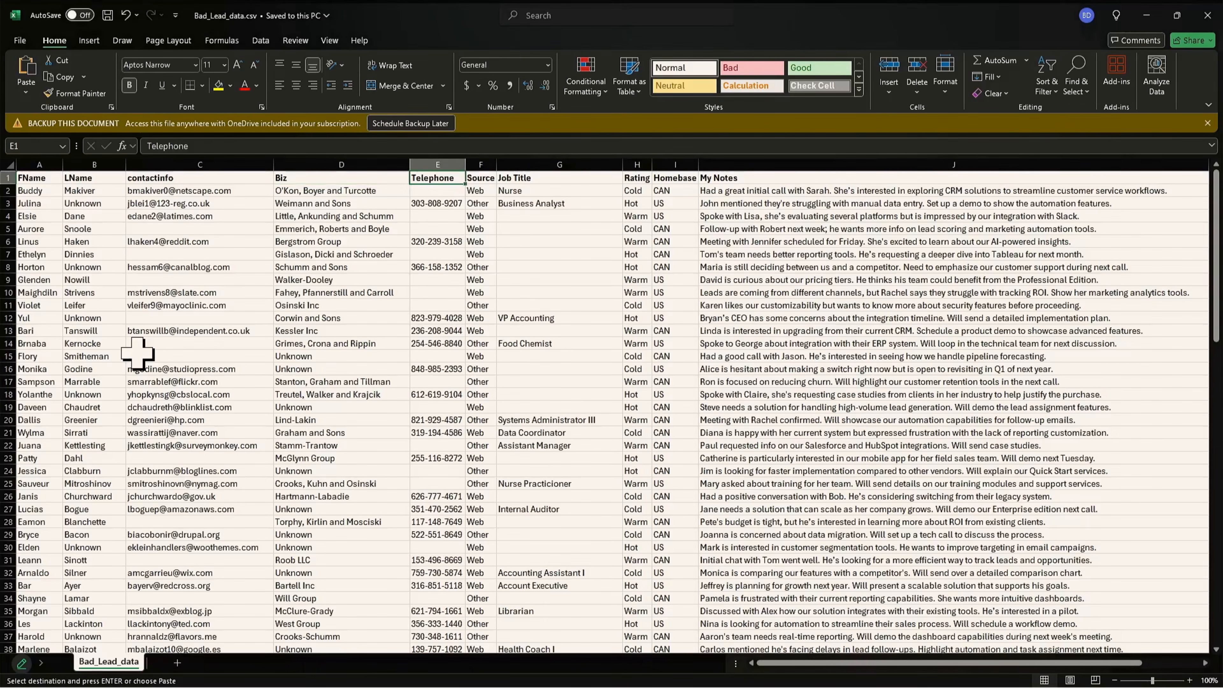
pyautogui.press('Right')
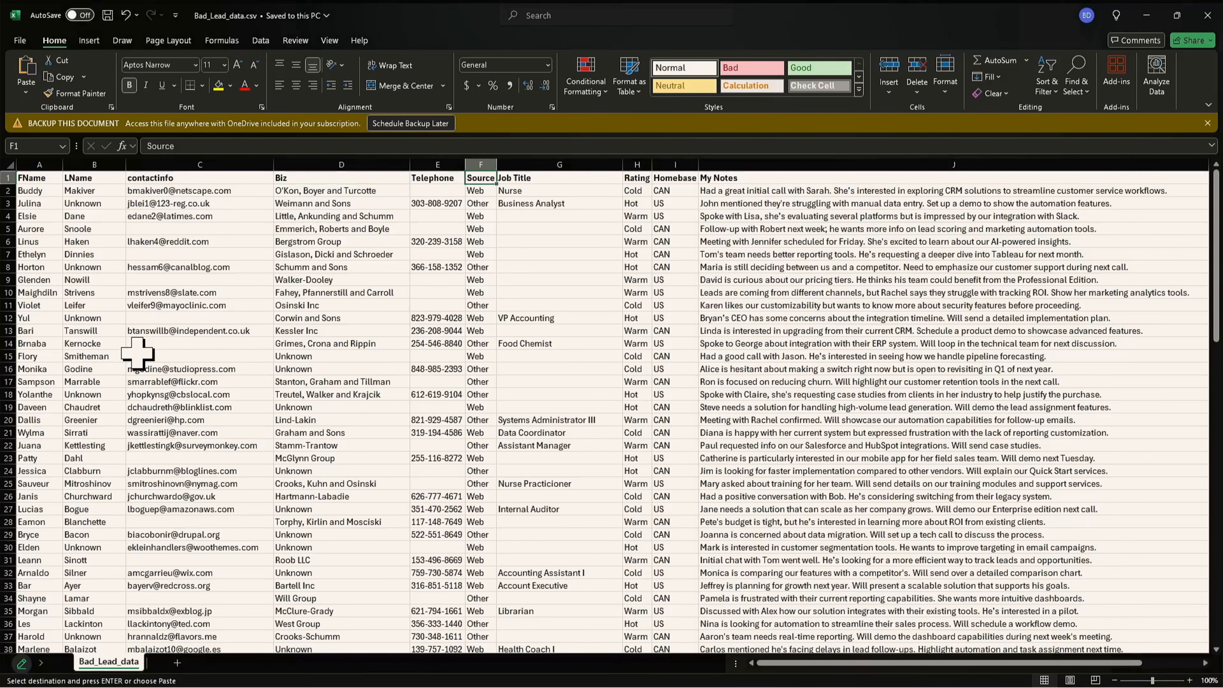
pyautogui.press('Right')
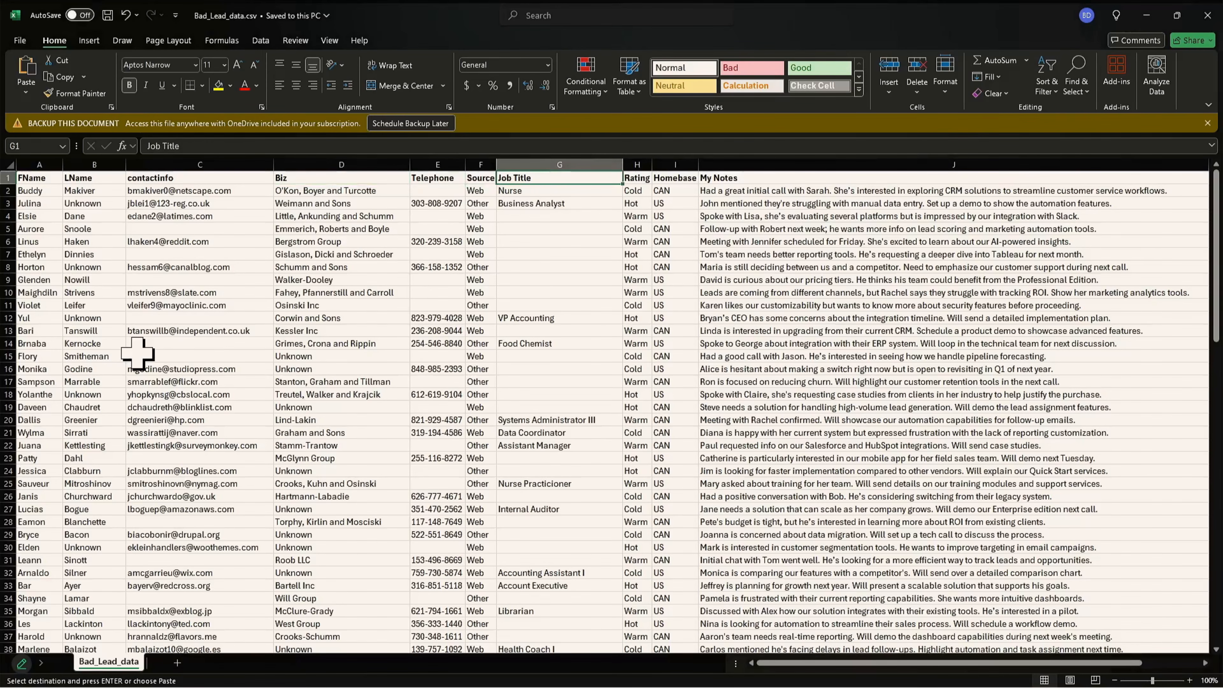
pyautogui.press('Right')
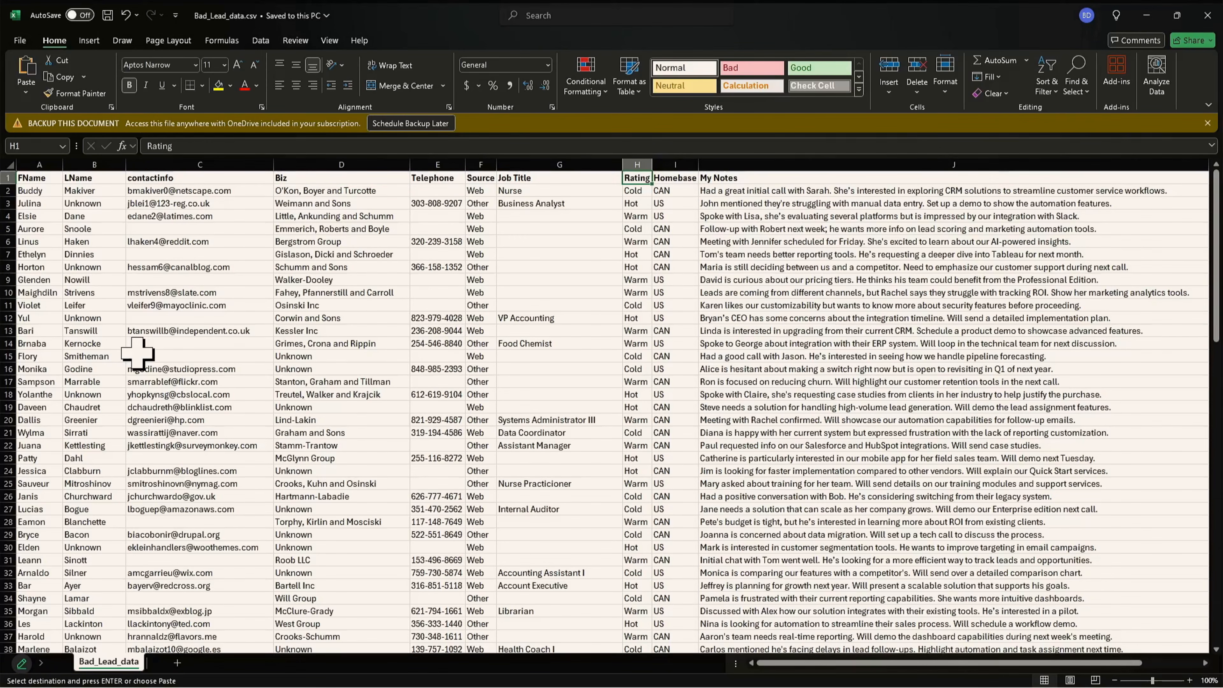
pyautogui.press('Right')
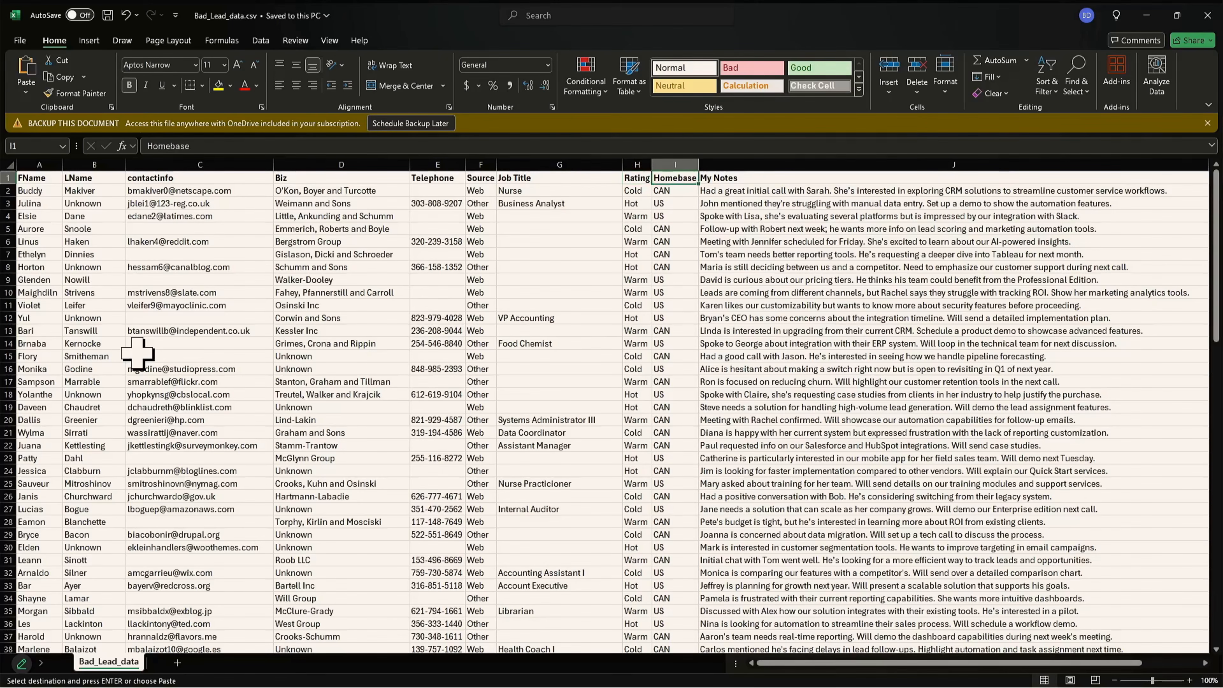
pyautogui.press('Right')
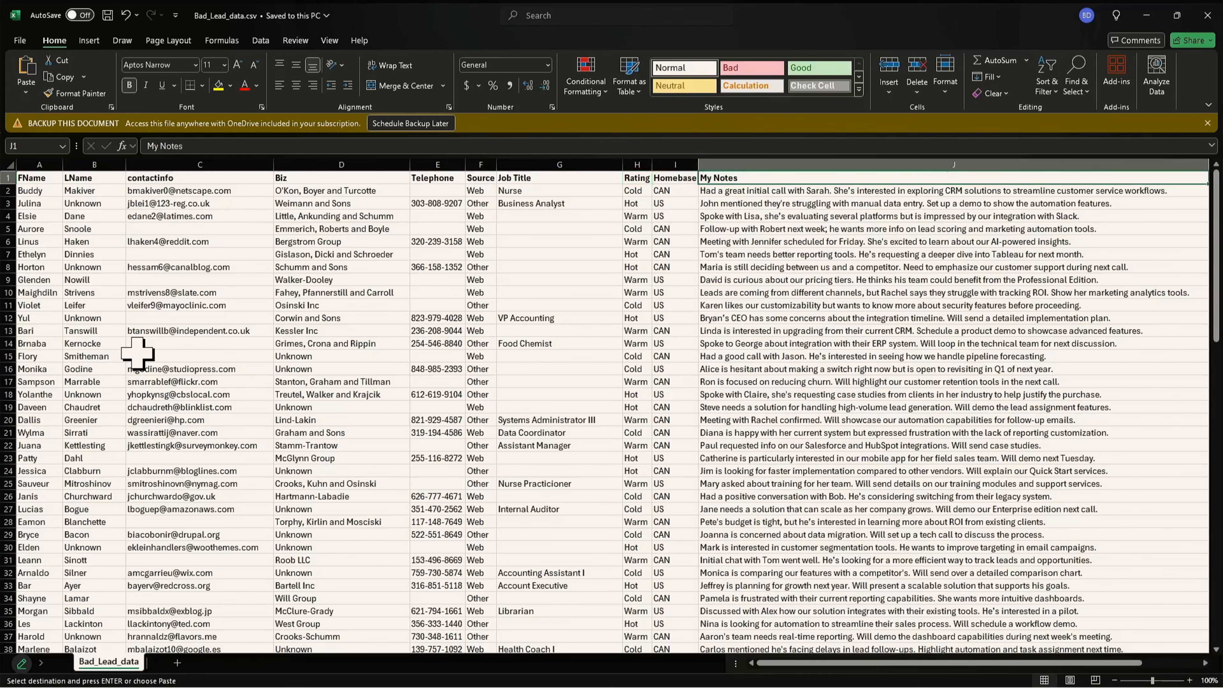
pyautogui.press('Right')
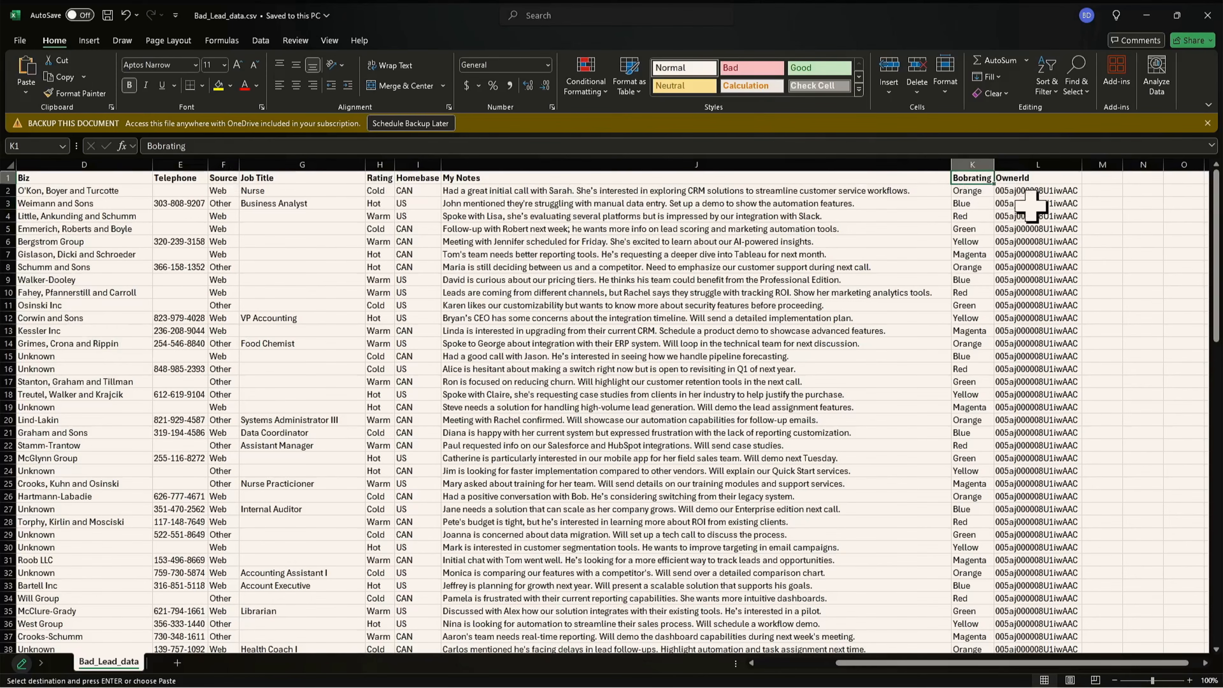
pyautogui.click(1050, 179)
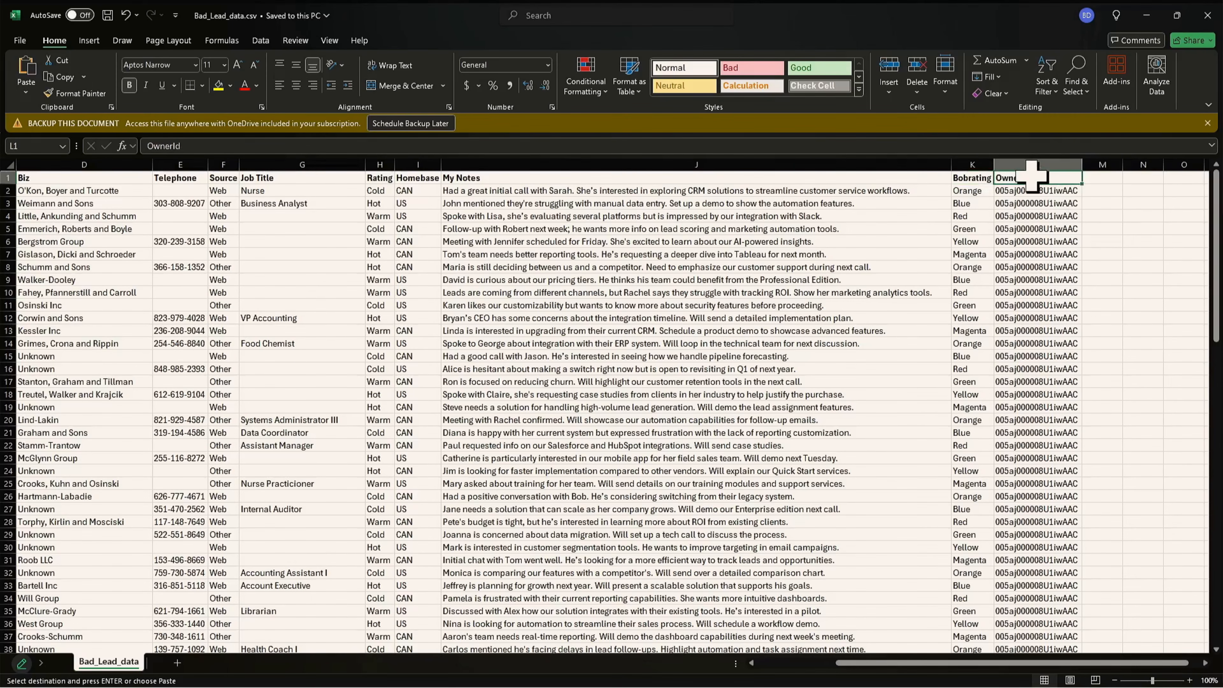
# - Copy the entire lead data range with its headers from Bad_Lead_data.csv
pyautogui.click(1049, 254)
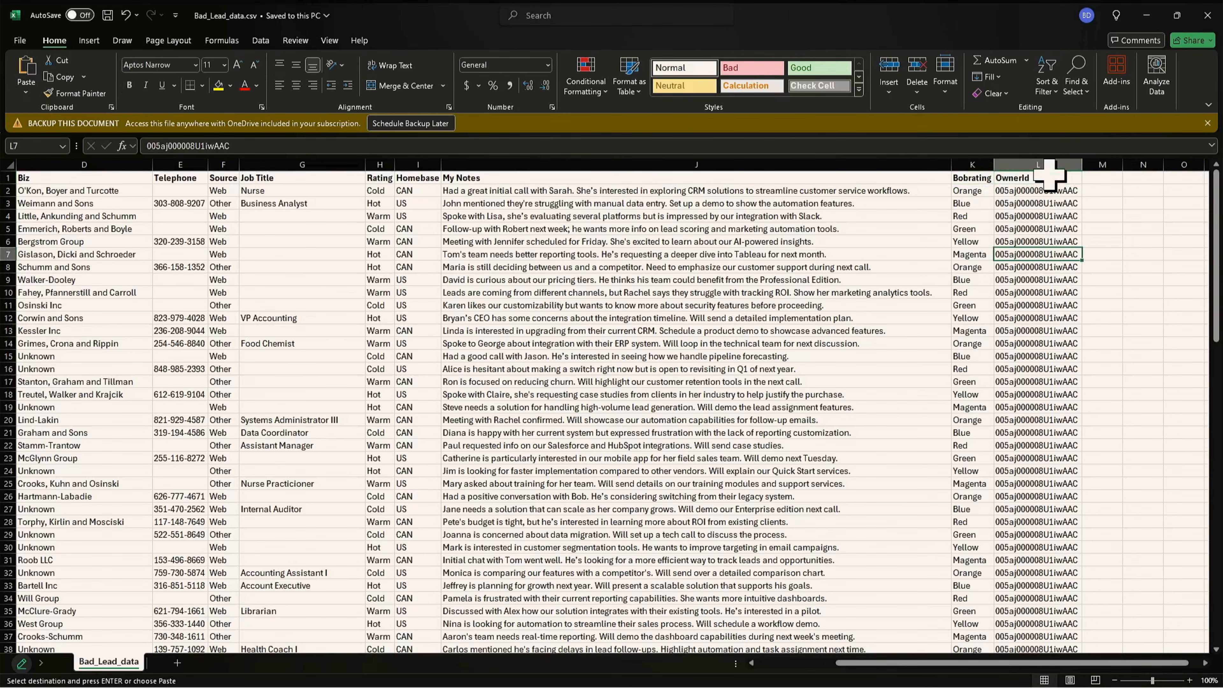
pyautogui.hotkey('ctrl', 'a')
pyautogui.hotkey('ctrl', 'c')
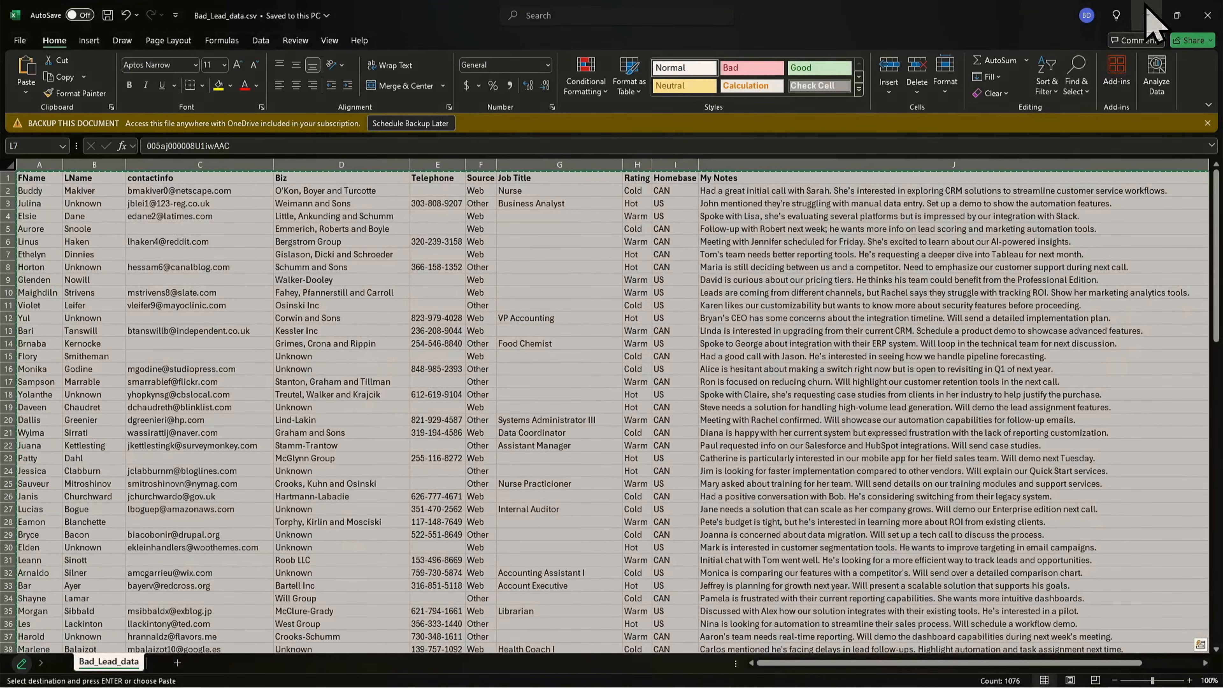
# - Return to the Data Import page, paste the copied lead data as Excel-format import data, and review the field mapping
pyautogui.click(1150, 16)
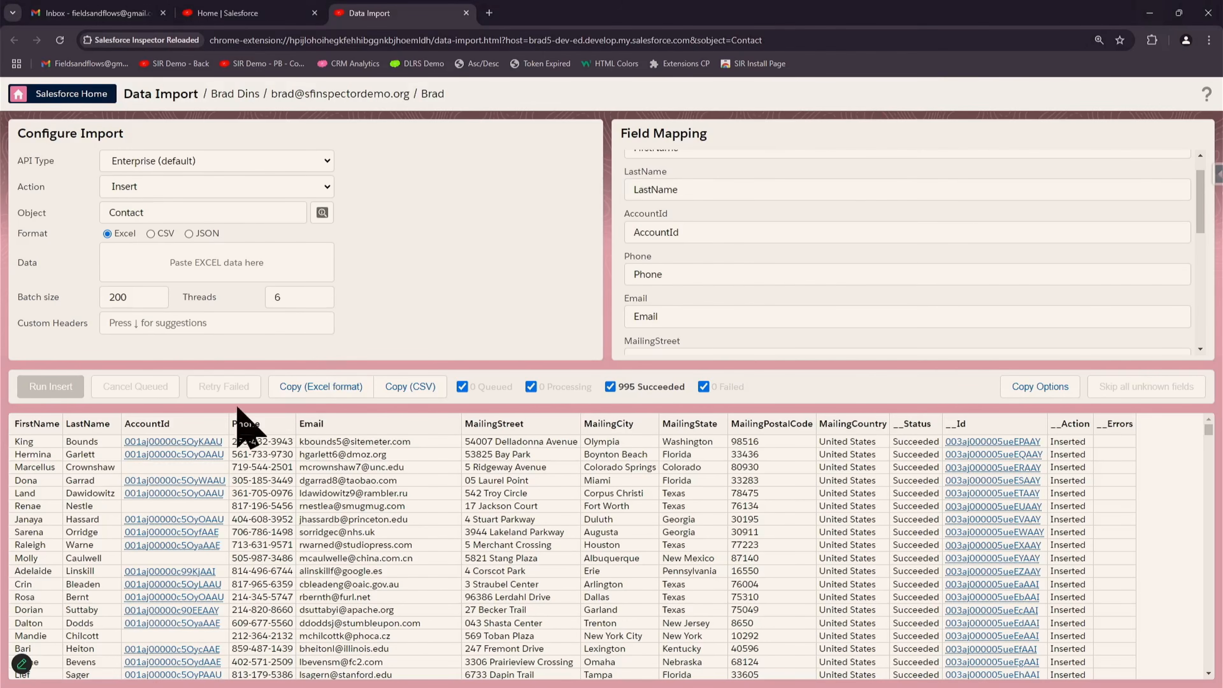
pyautogui.click(218, 269)
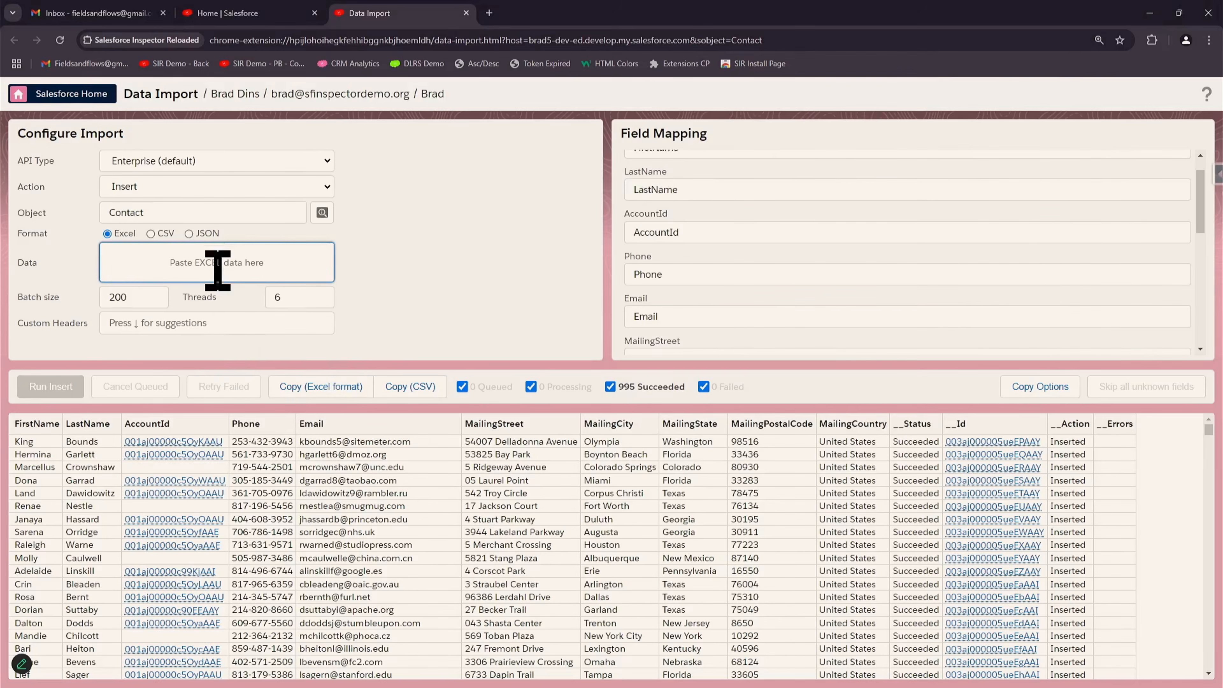
pyautogui.hotkey('ctrl', 'v')
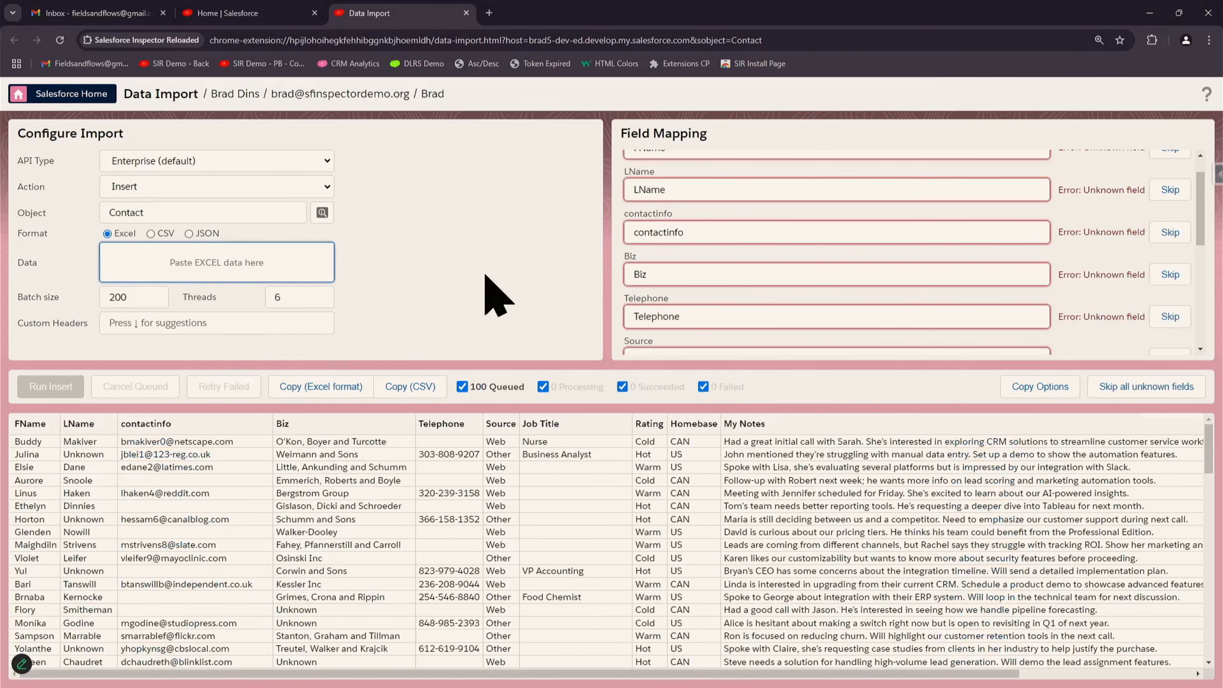
pyautogui.scroll(2, 758, 217)
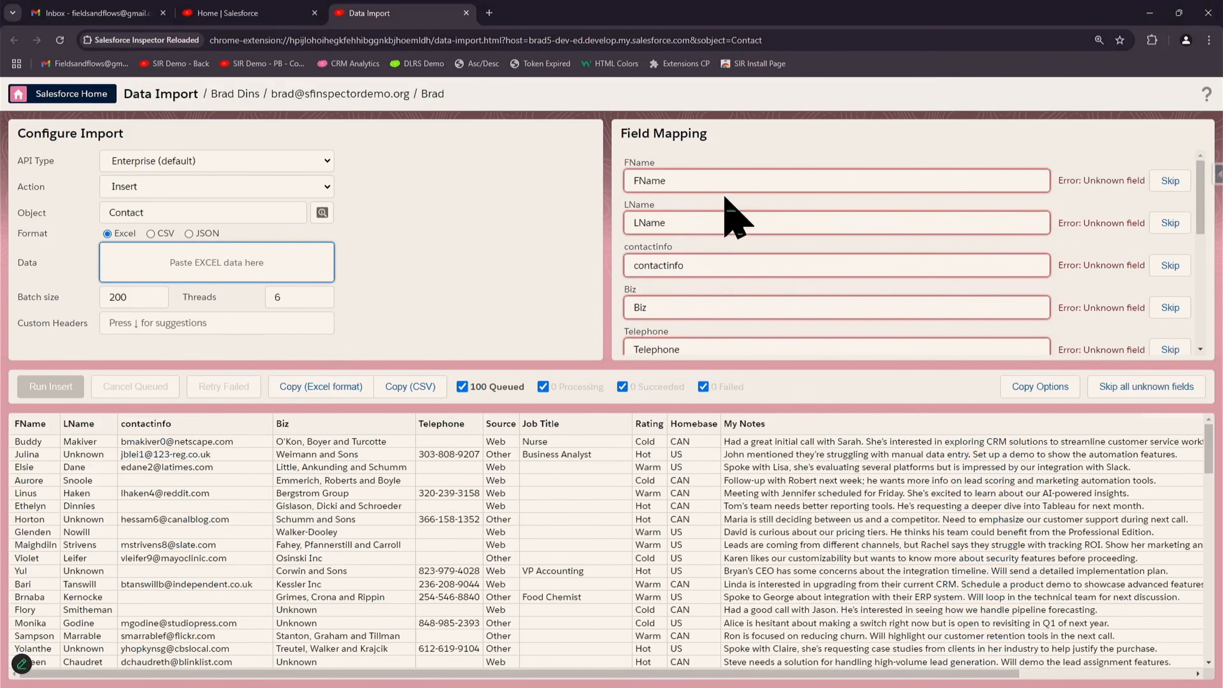
pyautogui.scroll(-5, 727, 207)
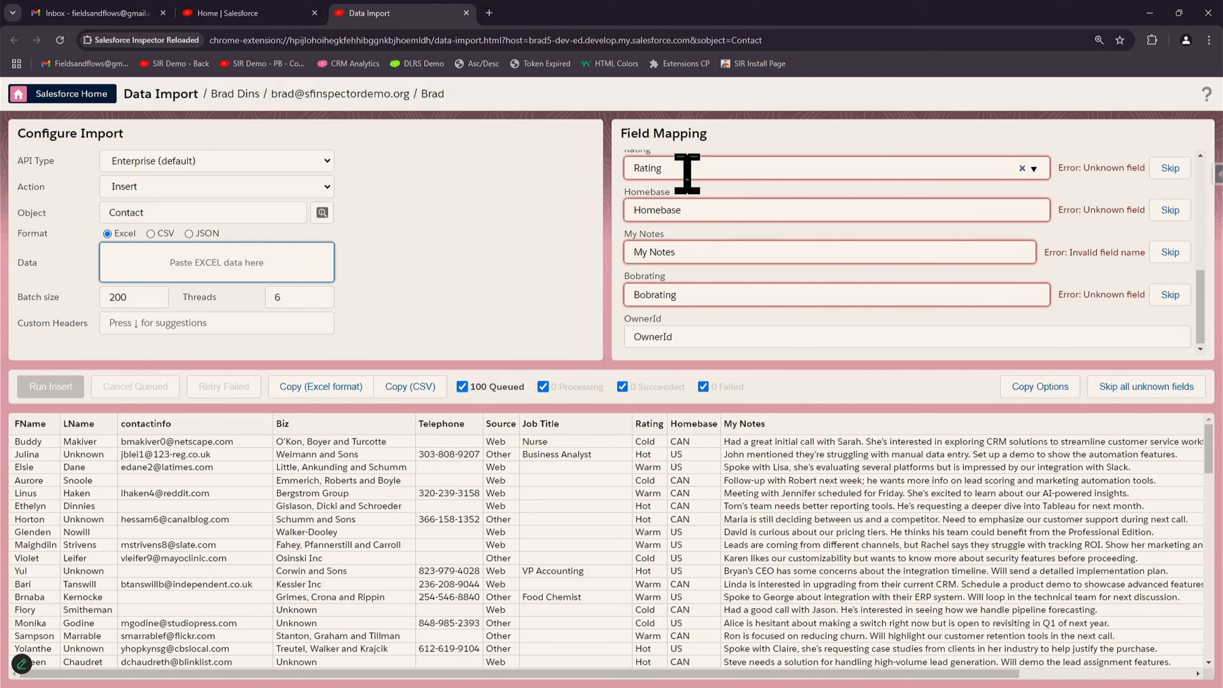
# - Change the import's target object to Lead and review the field mapping again
pyautogui.click(203, 210)
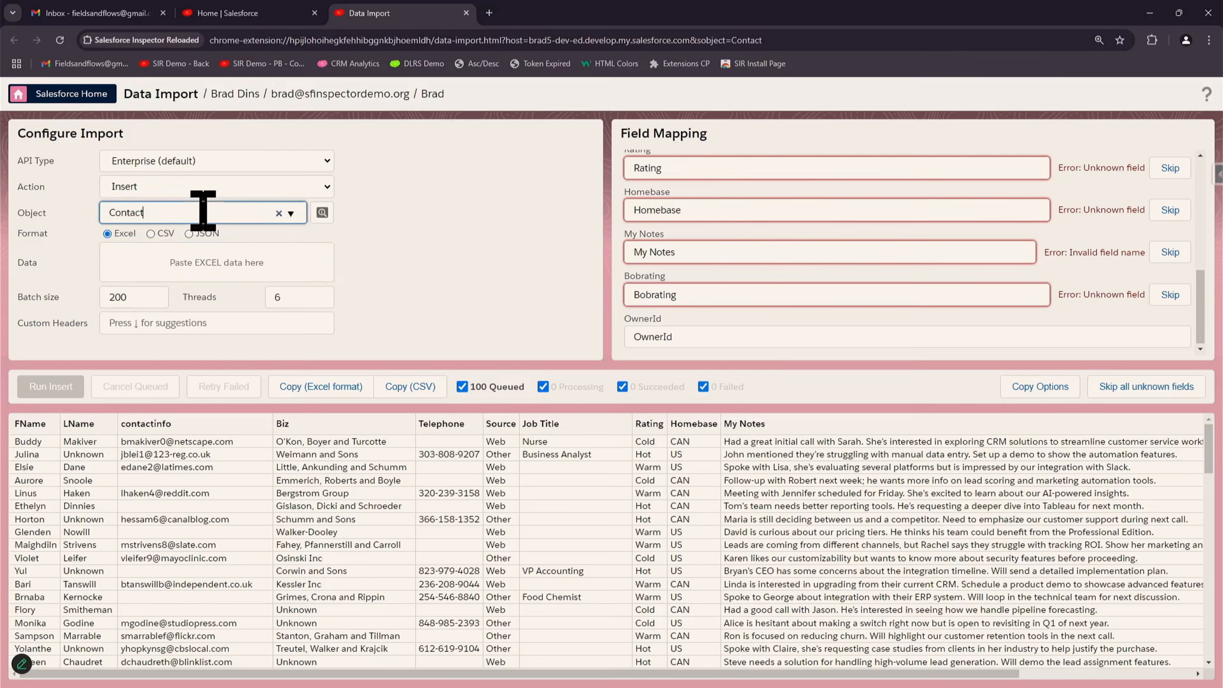
pyautogui.click(278, 213)
pyautogui.write('lead')
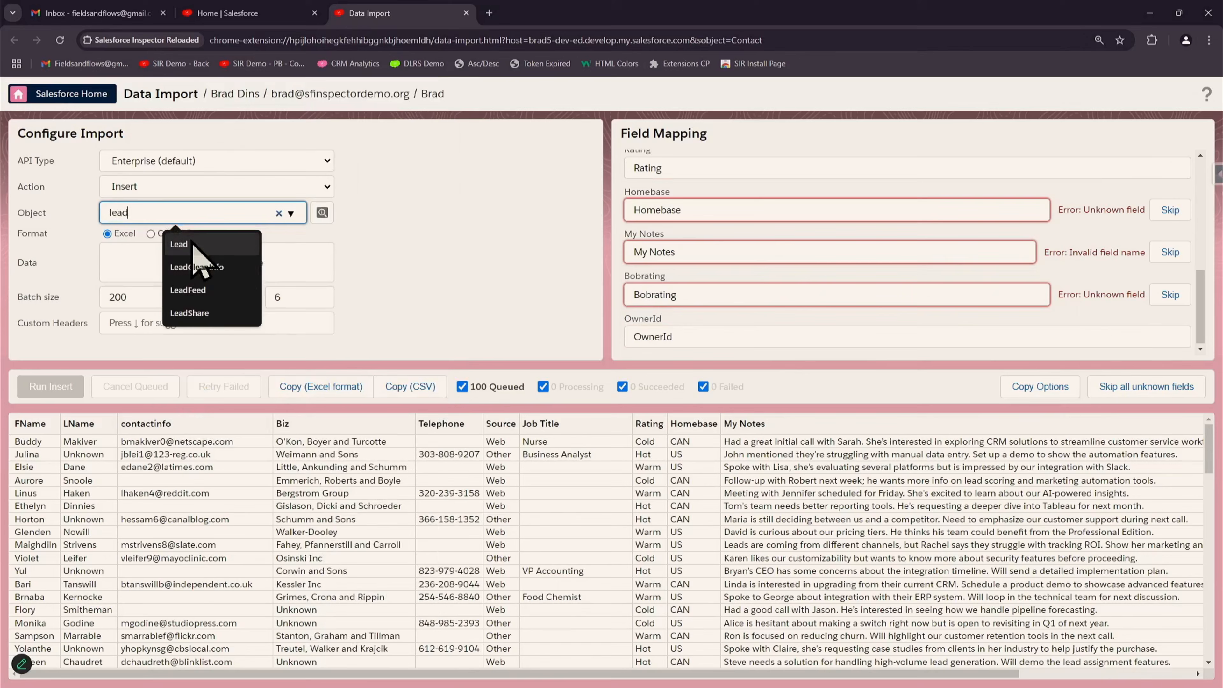
pyautogui.click(192, 243)
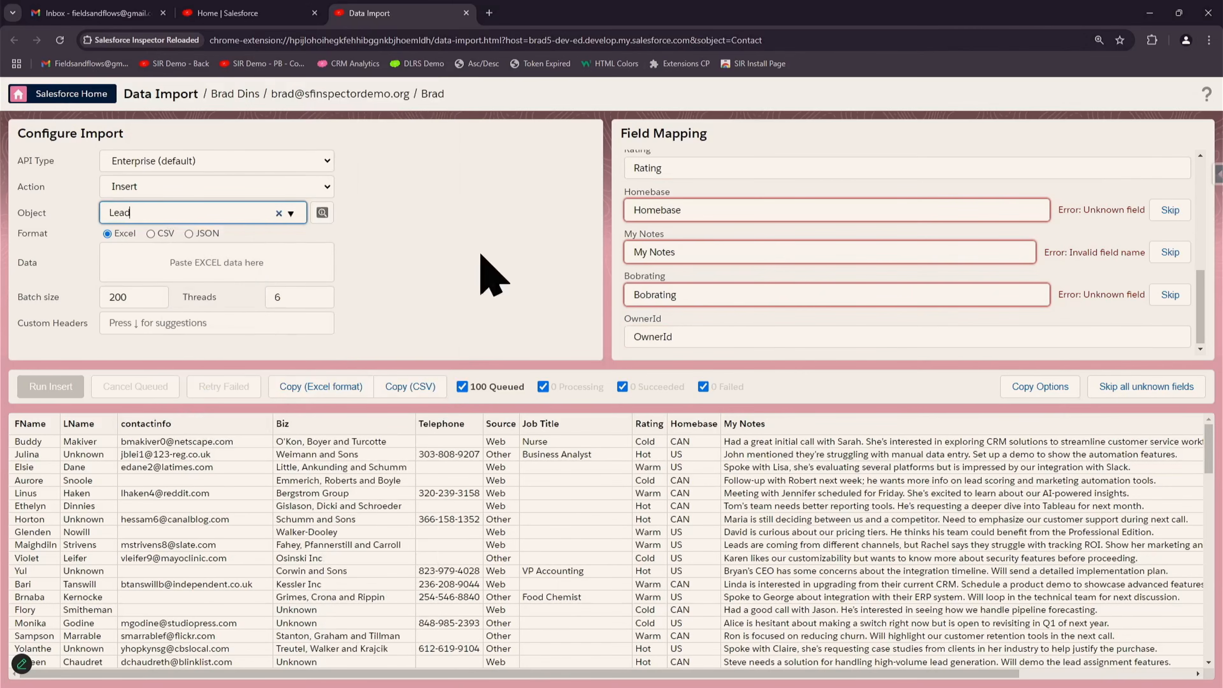
pyautogui.scroll(3, 742, 267)
pyautogui.scroll(-1, 750, 270)
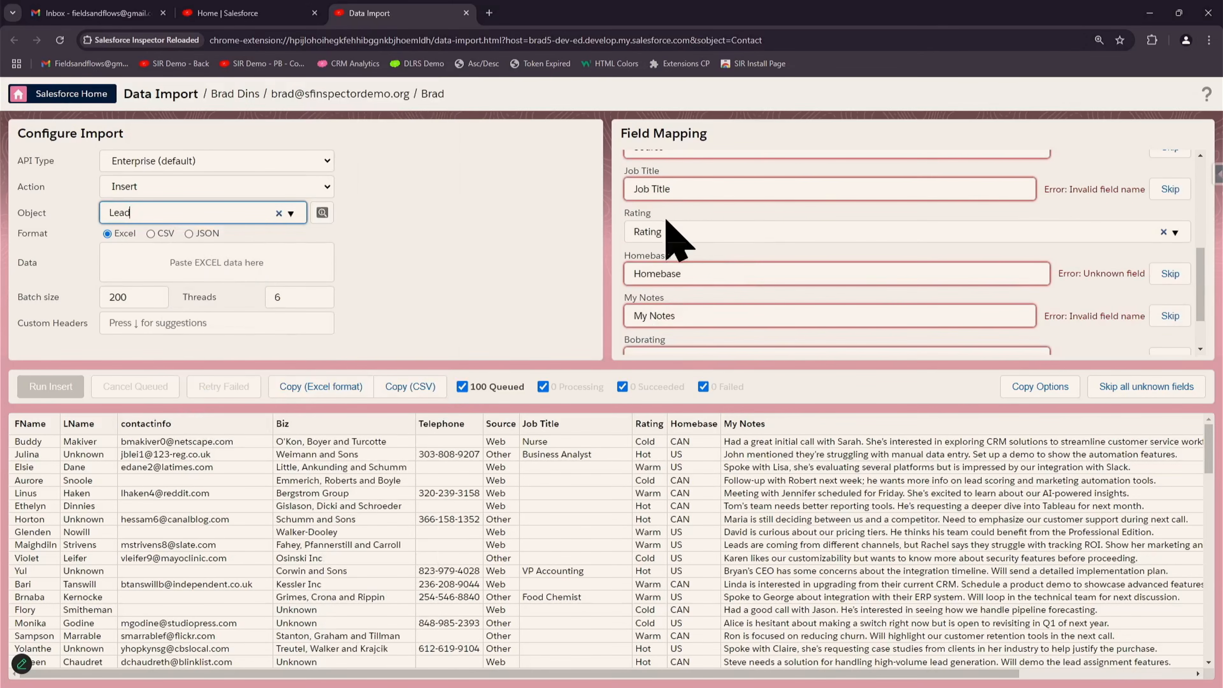
pyautogui.scroll(5, 691, 235)
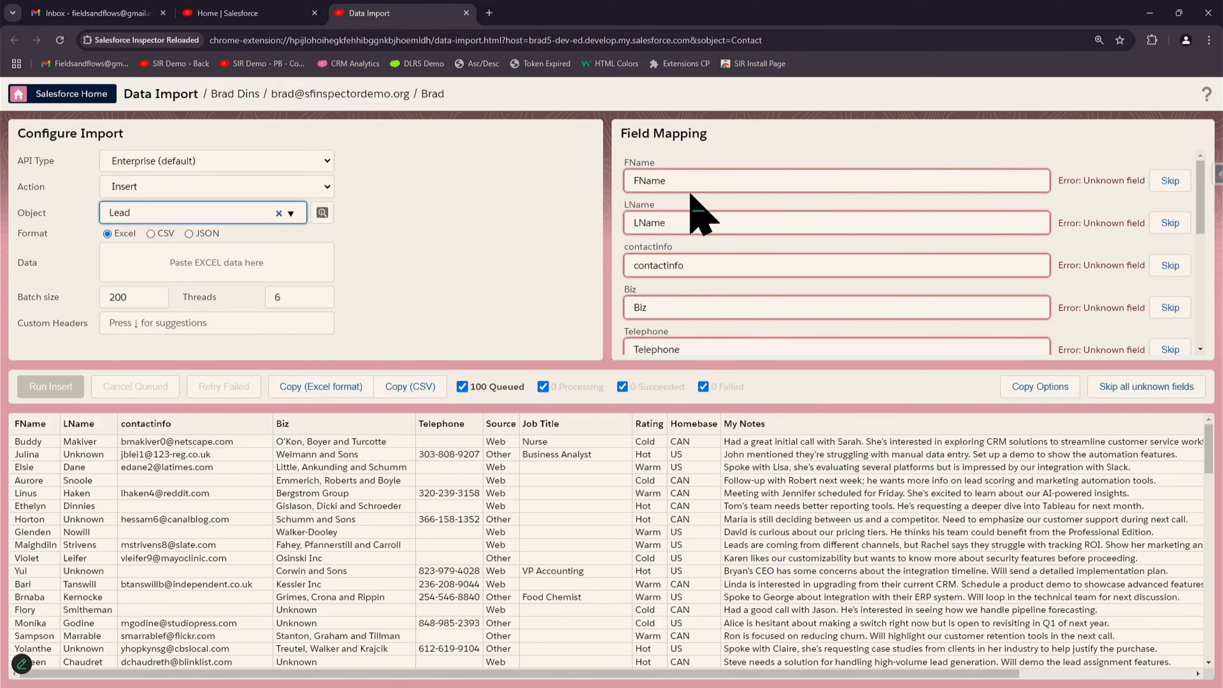
# - Map the FName column to FirstName and the LName column to LastName
pyautogui.moveTo(689, 182); pyautogui.dragTo(617, 190)
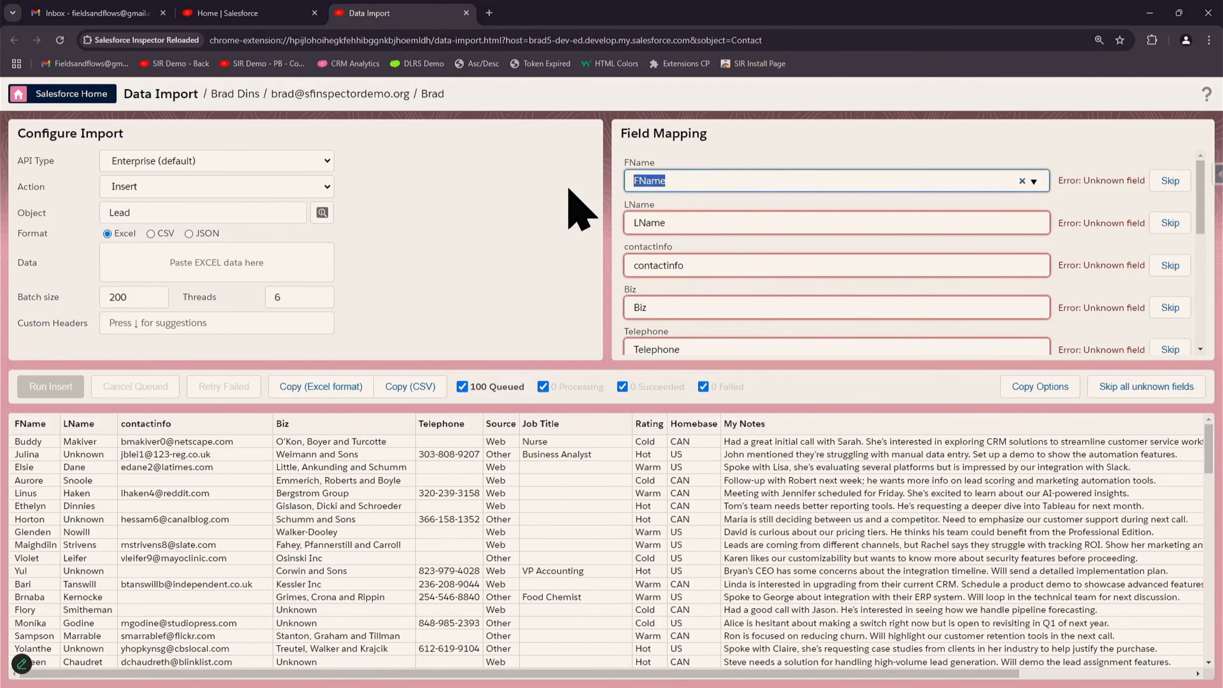
pyautogui.write('fir')
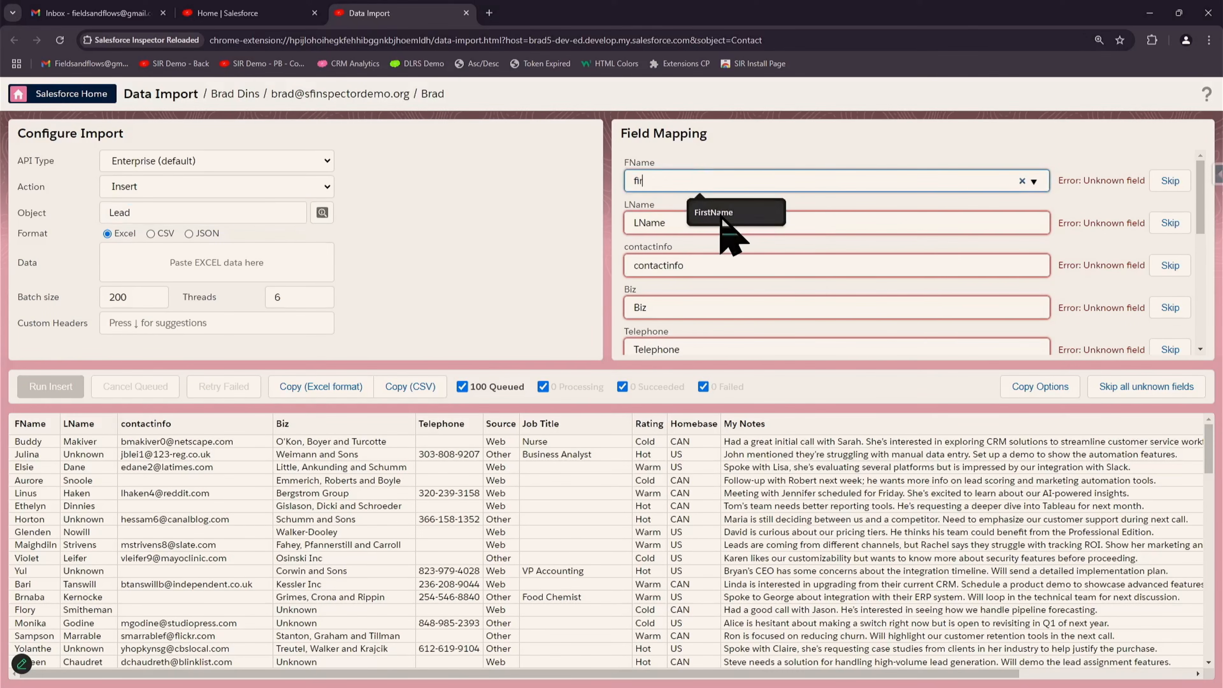
pyautogui.click(722, 218)
pyautogui.press('BackSpace')
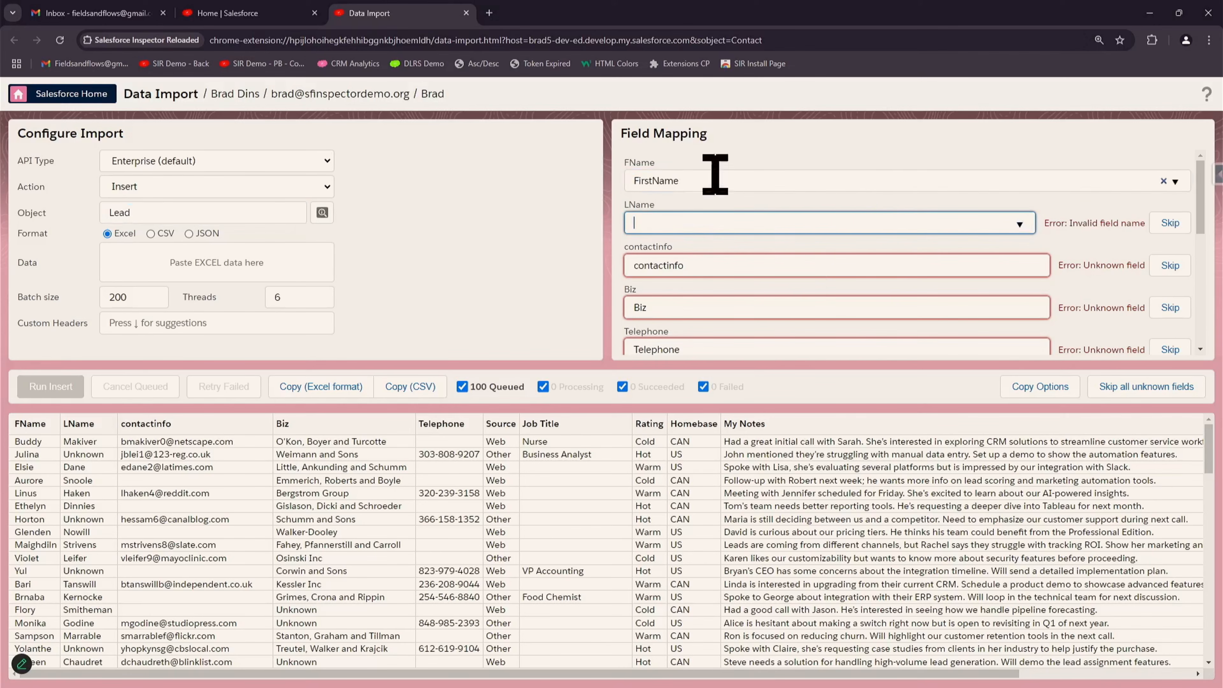
pyautogui.click(1020, 223)
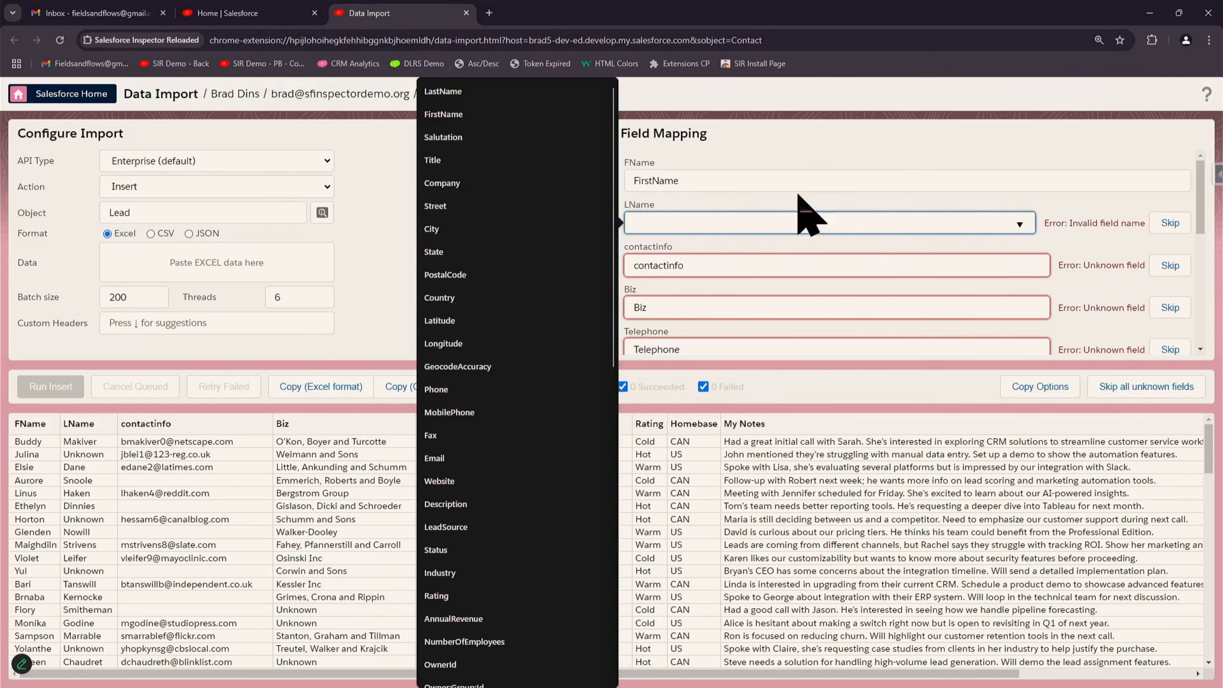
pyautogui.click(454, 91)
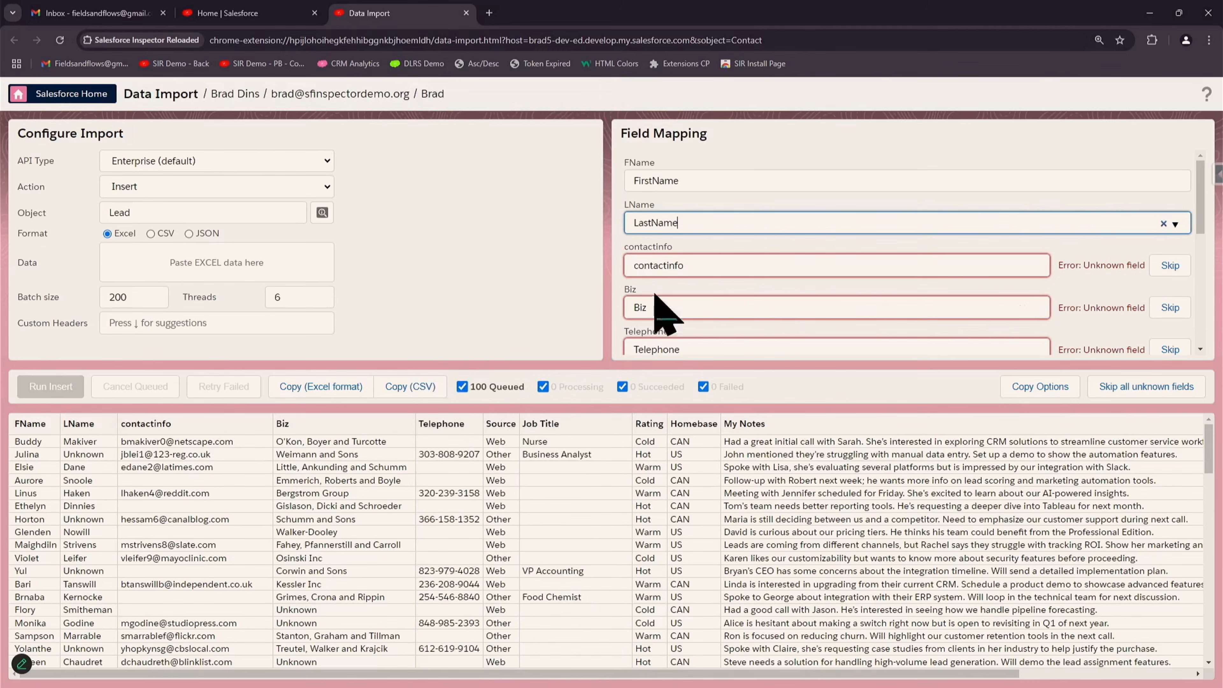
# - Map the contactinfo column to Email and the Biz column to Company
pyautogui.click(699, 265)
pyautogui.write('Email')
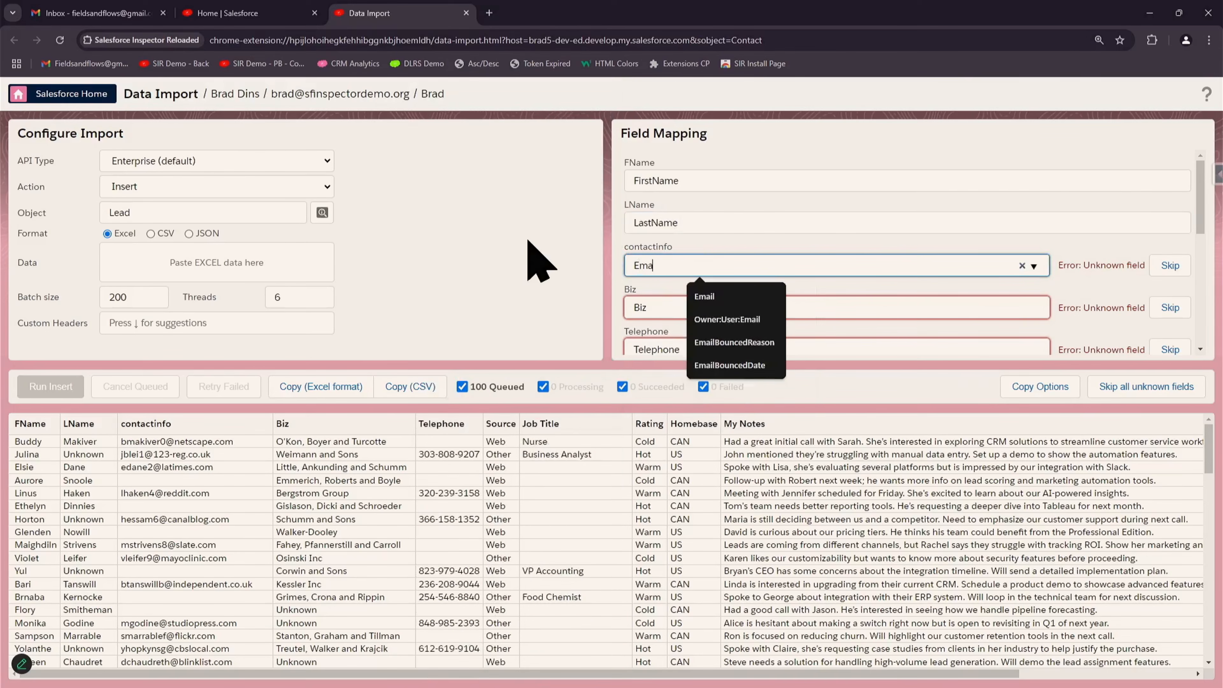
pyautogui.click(704, 296)
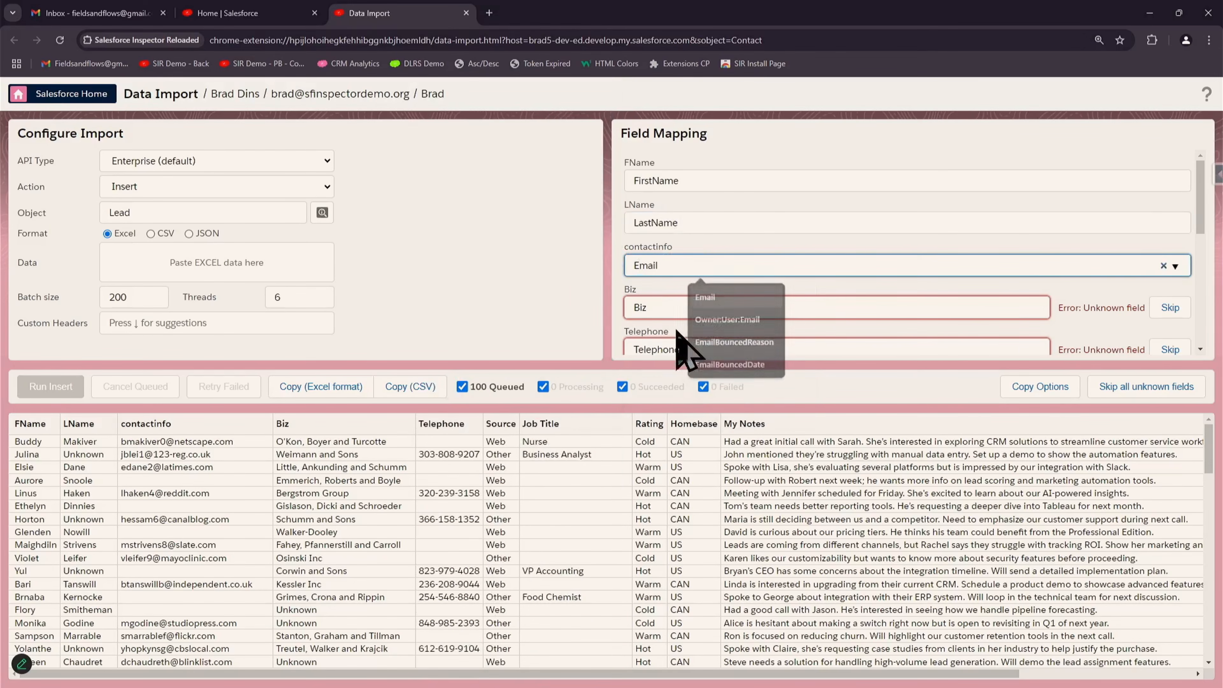
pyautogui.click(656, 307)
pyautogui.write('Comp')
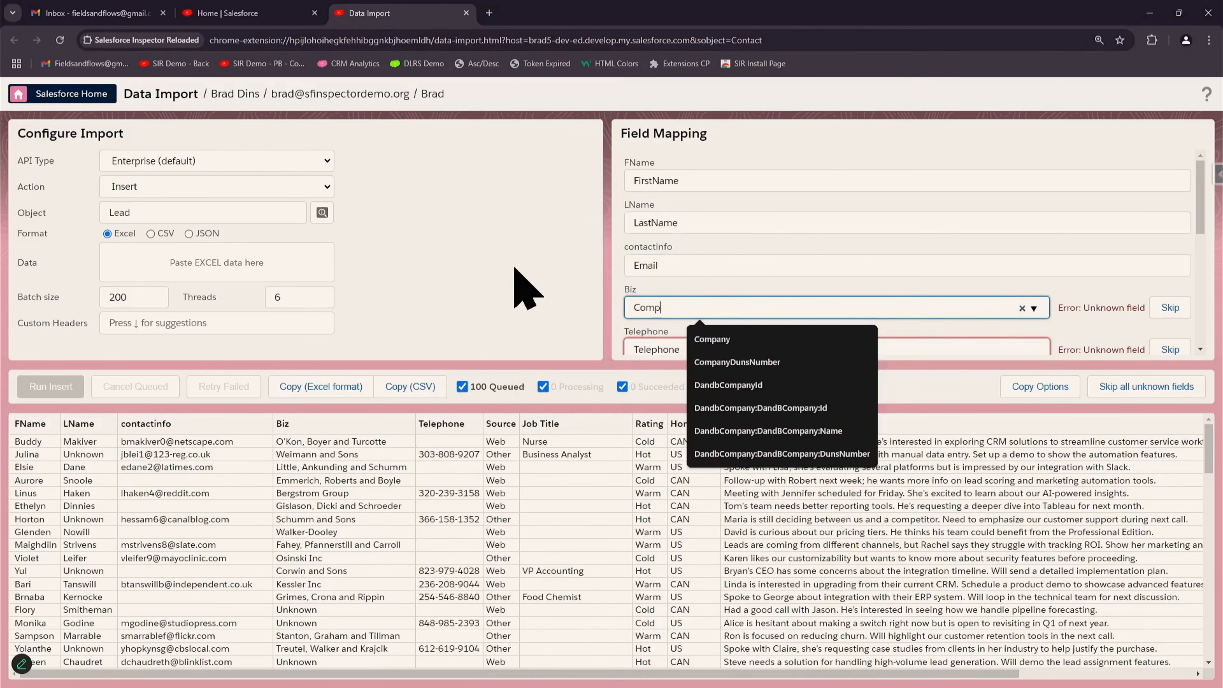
pyautogui.click(717, 340)
# - Map the Telephone column to Phone and the Source column to LeadSource
pyautogui.scroll(-3, 707, 280)
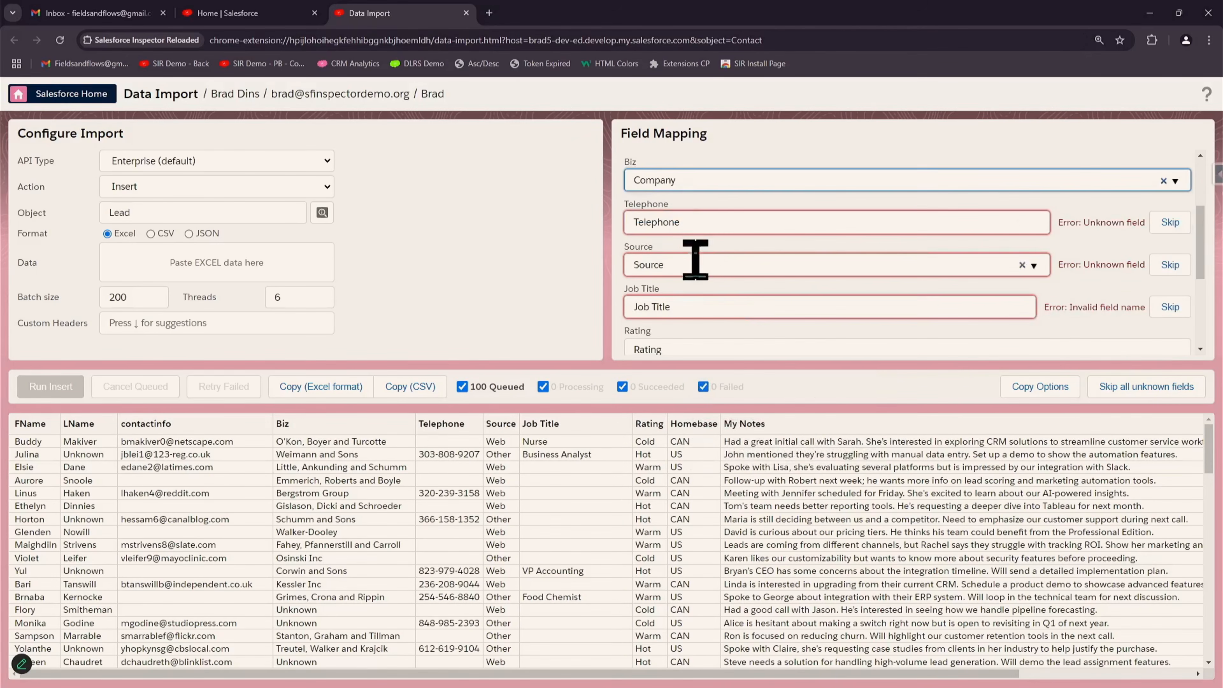
pyautogui.click(696, 224)
pyautogui.write('Phon')
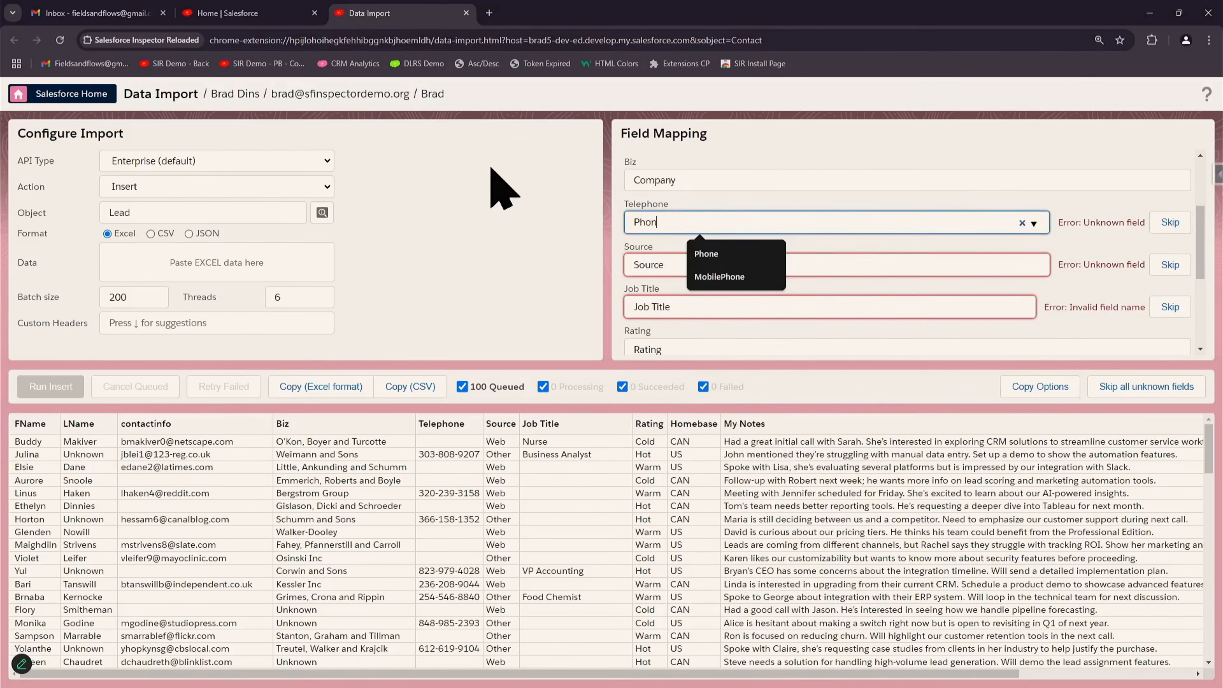
pyautogui.click(717, 256)
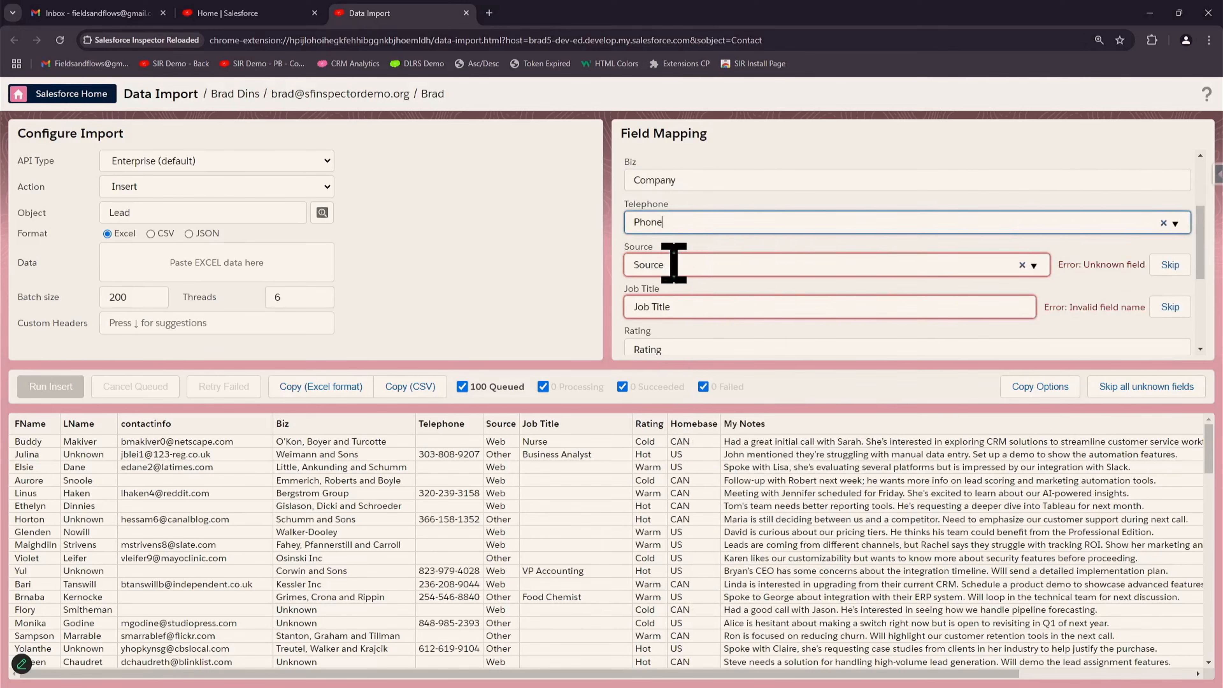
pyautogui.click(672, 264)
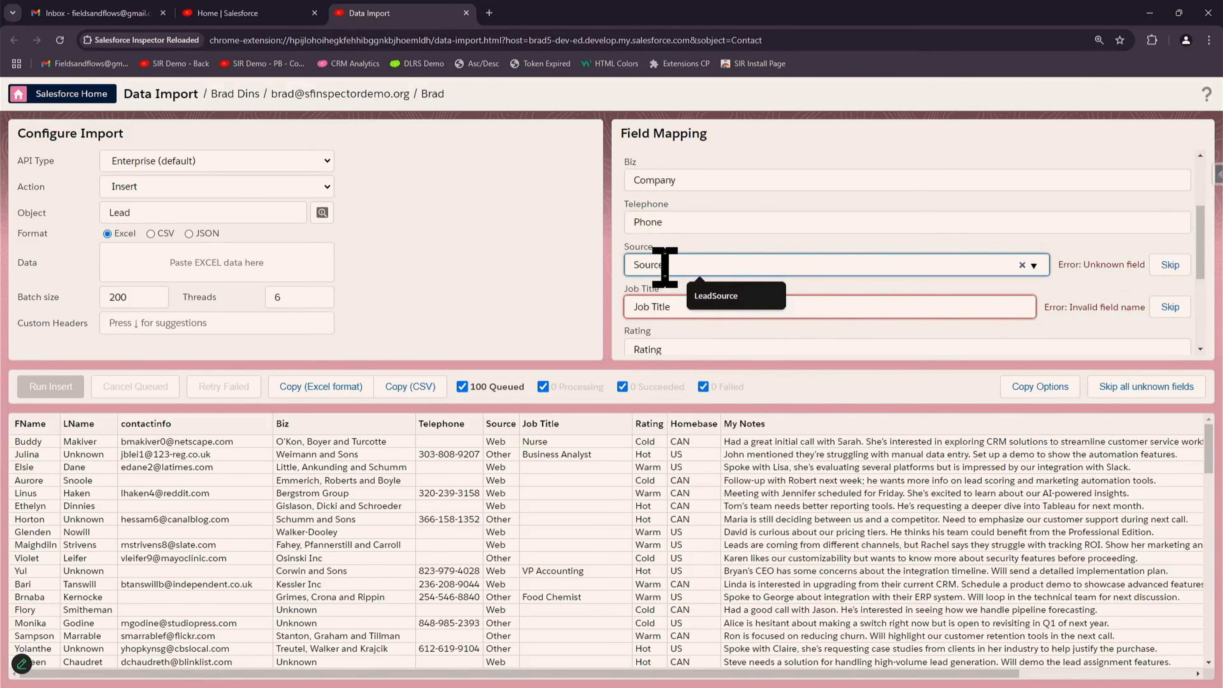
pyautogui.click(717, 296)
# - Map the Job Title column to Title and the Homebase column to Country
pyautogui.click(675, 306)
pyautogui.write('T')
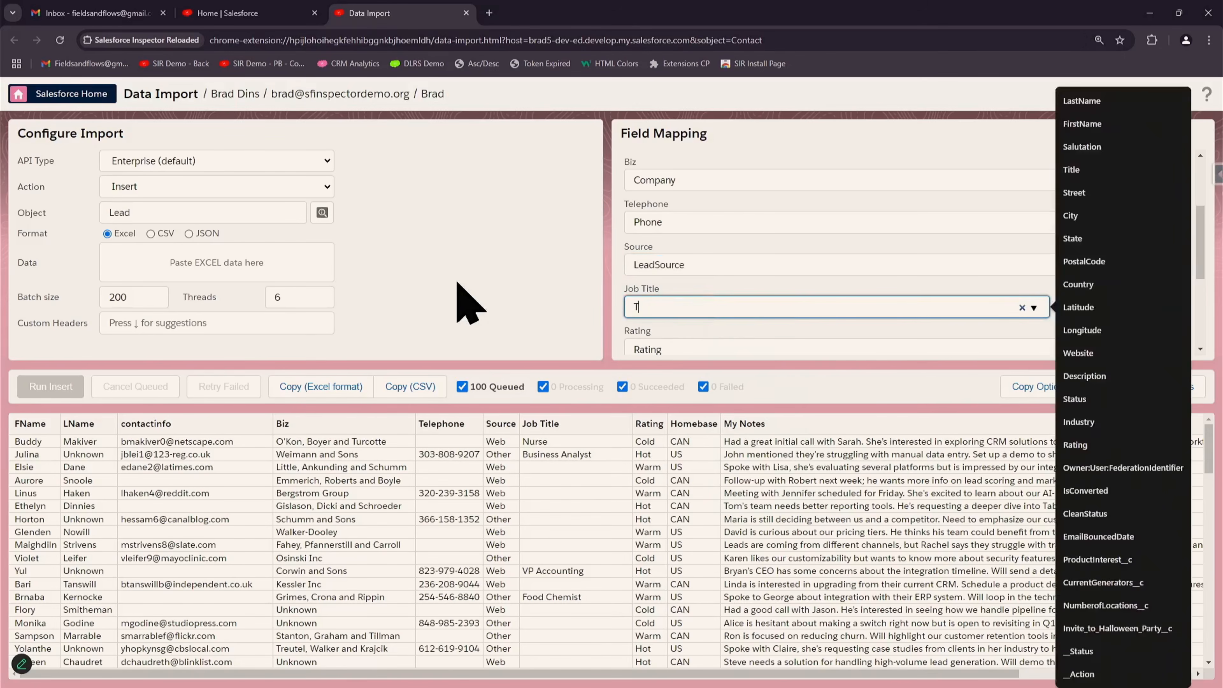
pyautogui.write('it')
pyautogui.click(706, 337)
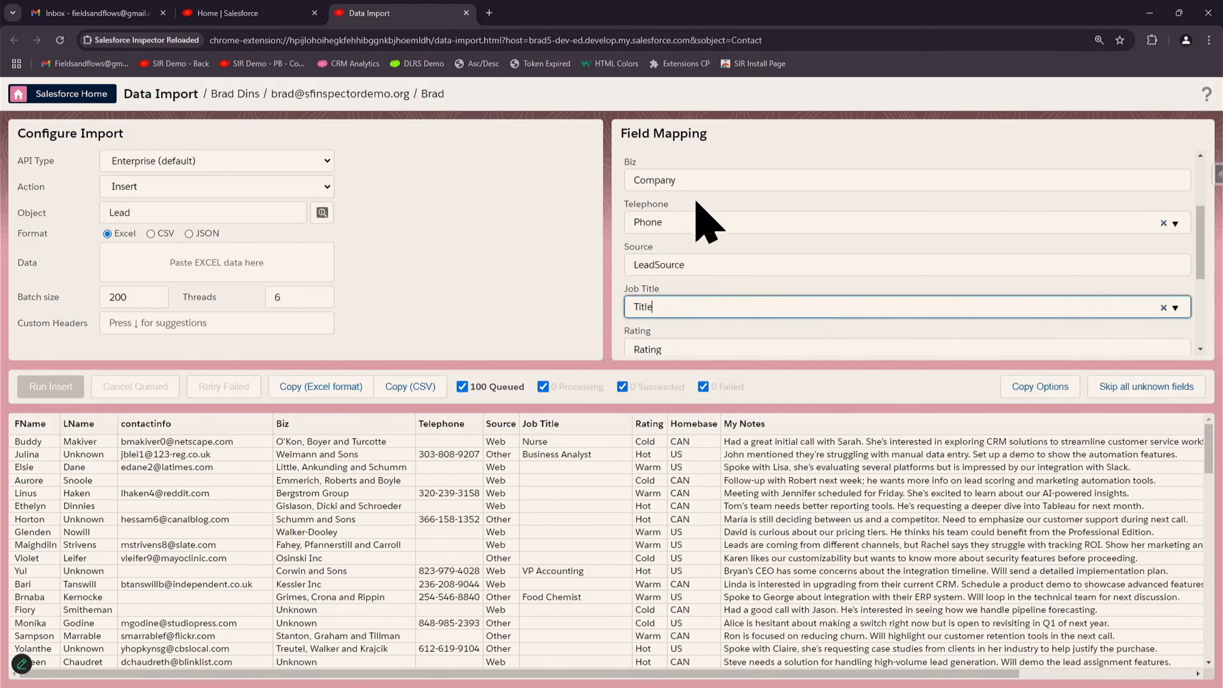
pyautogui.scroll(-4, 707, 222)
pyautogui.click(696, 209)
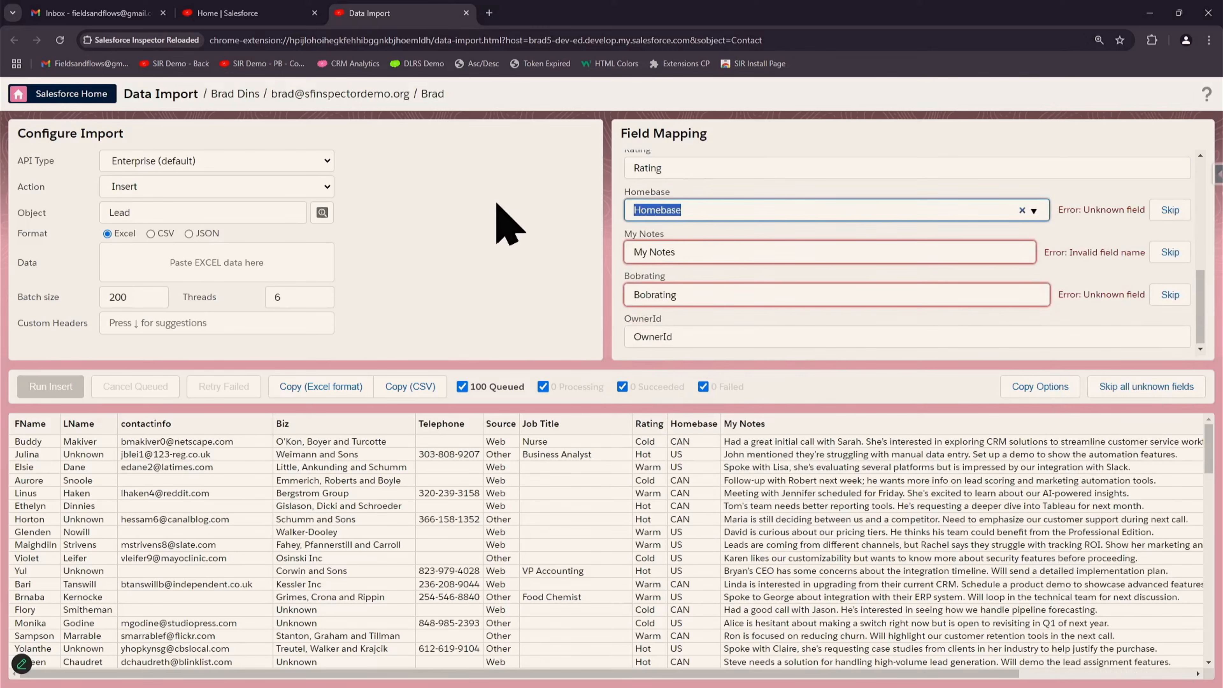
pyautogui.write('Cou')
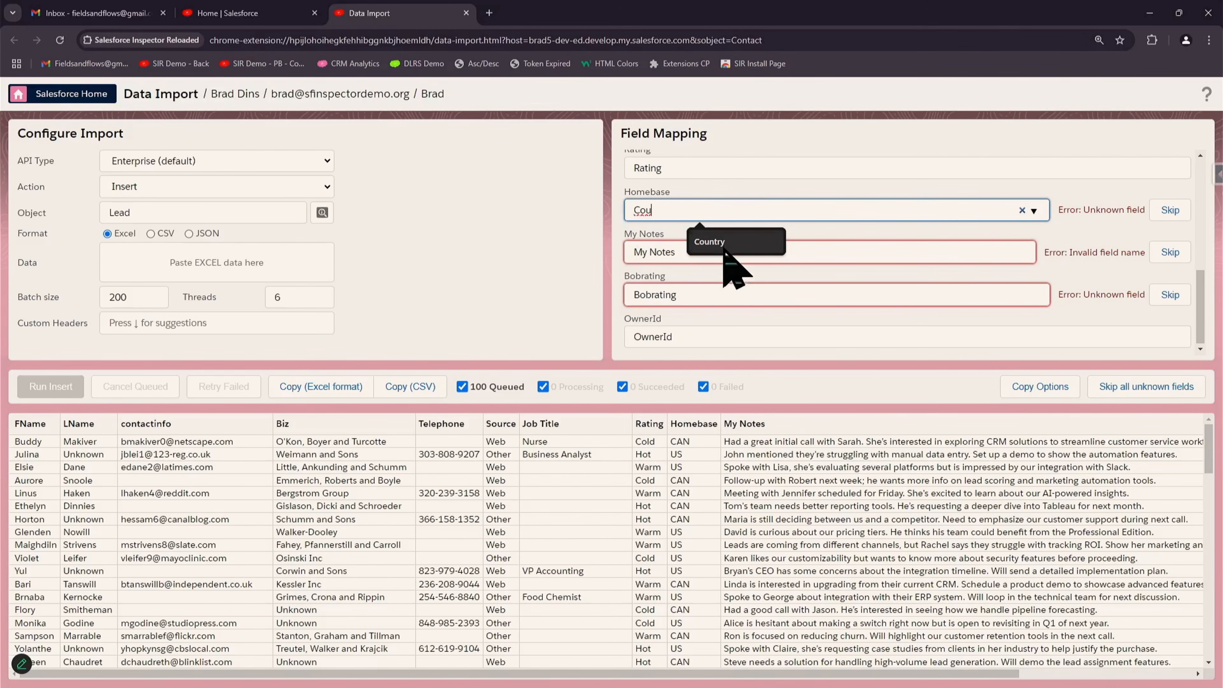
pyautogui.click(722, 243)
# - Map the My Notes column to Description and skip the unknown Bobrating field
pyautogui.click(690, 251)
pyautogui.write('De')
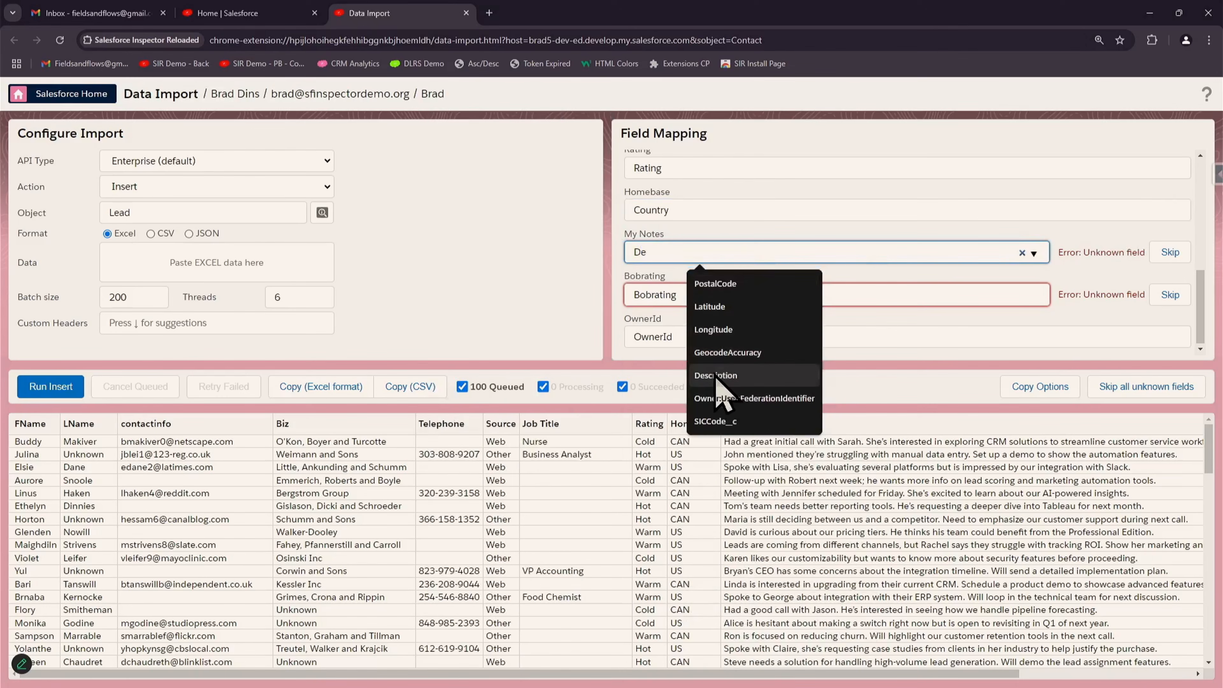
pyautogui.click(744, 375)
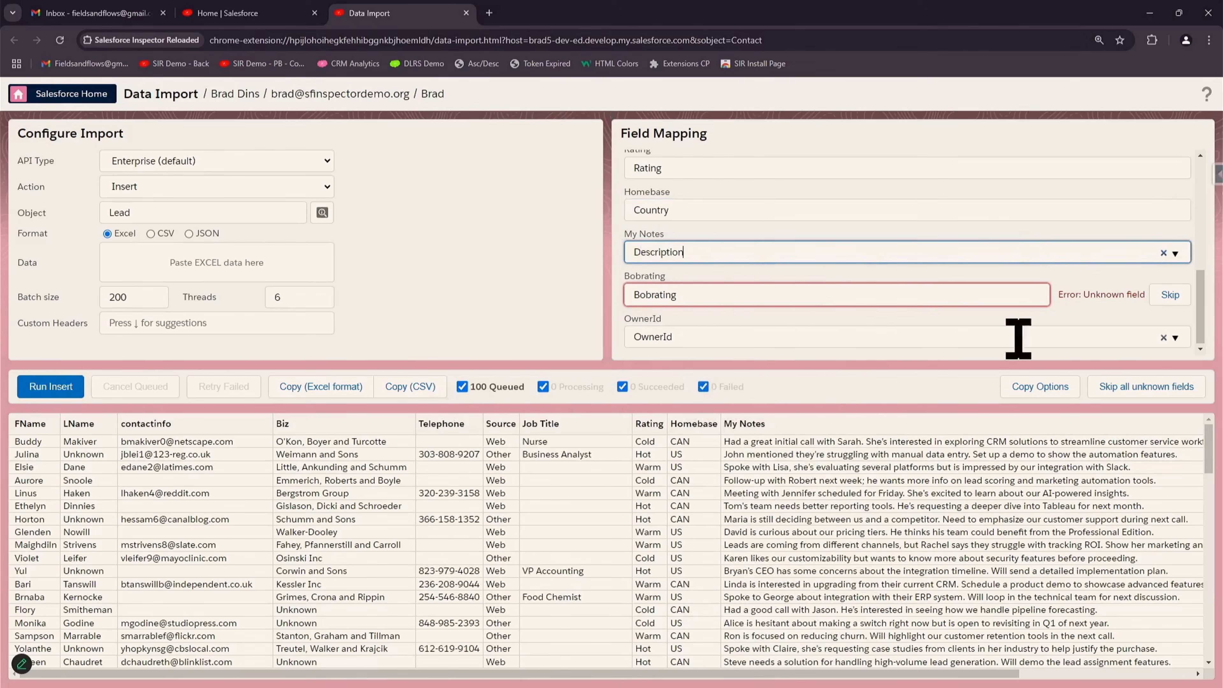
pyautogui.click(1169, 294)
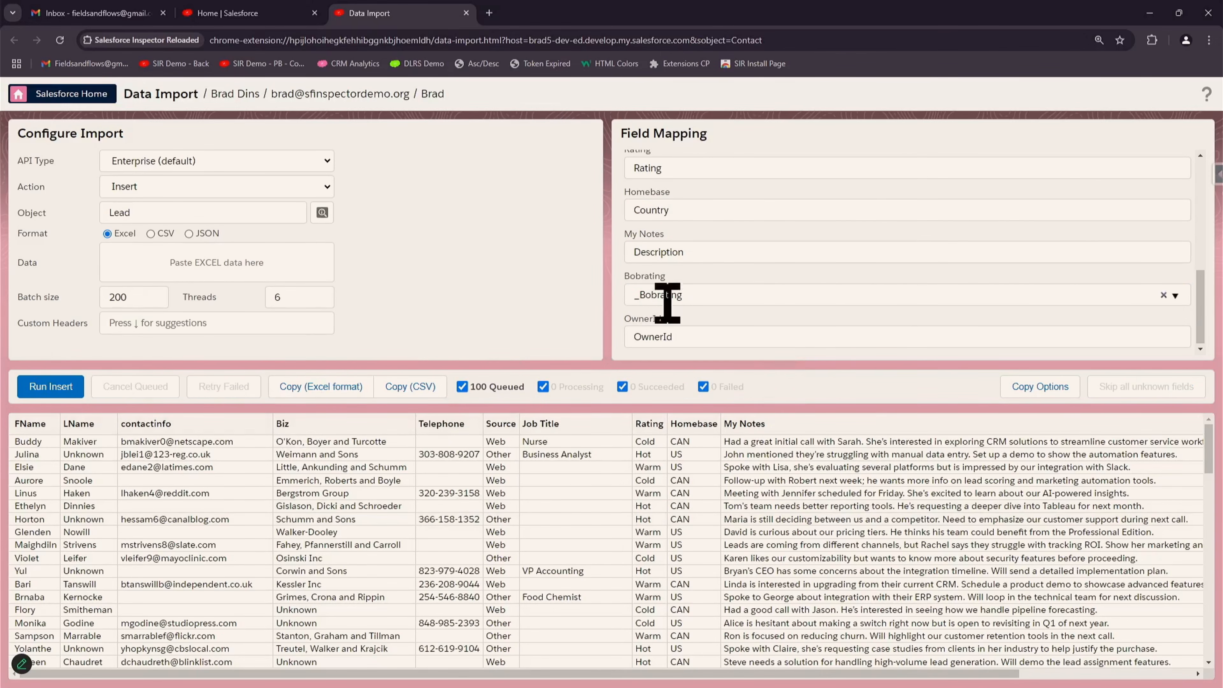
# - Recheck the field mapping, run the insert of the queued Lead records, and check the status and record Id columns of the results
pyautogui.scroll(6, 751, 193)
pyautogui.scroll(-6, 759, 211)
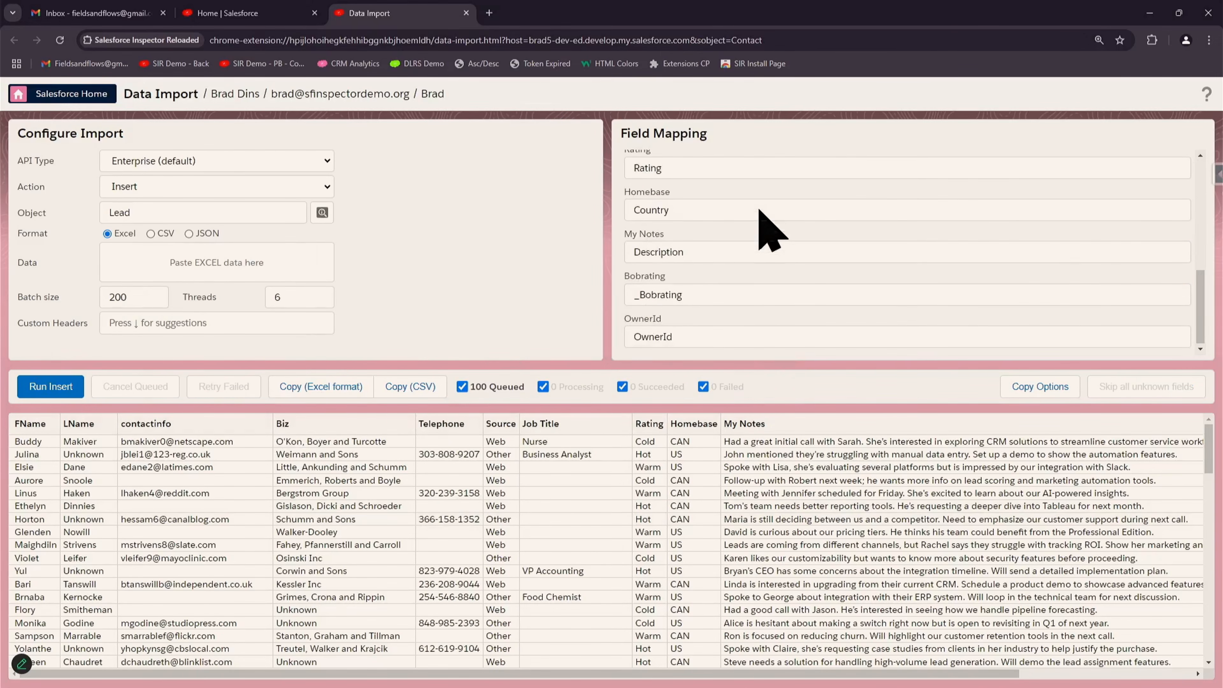
pyautogui.scroll(-5, 768, 598)
pyautogui.scroll(6, 768, 598)
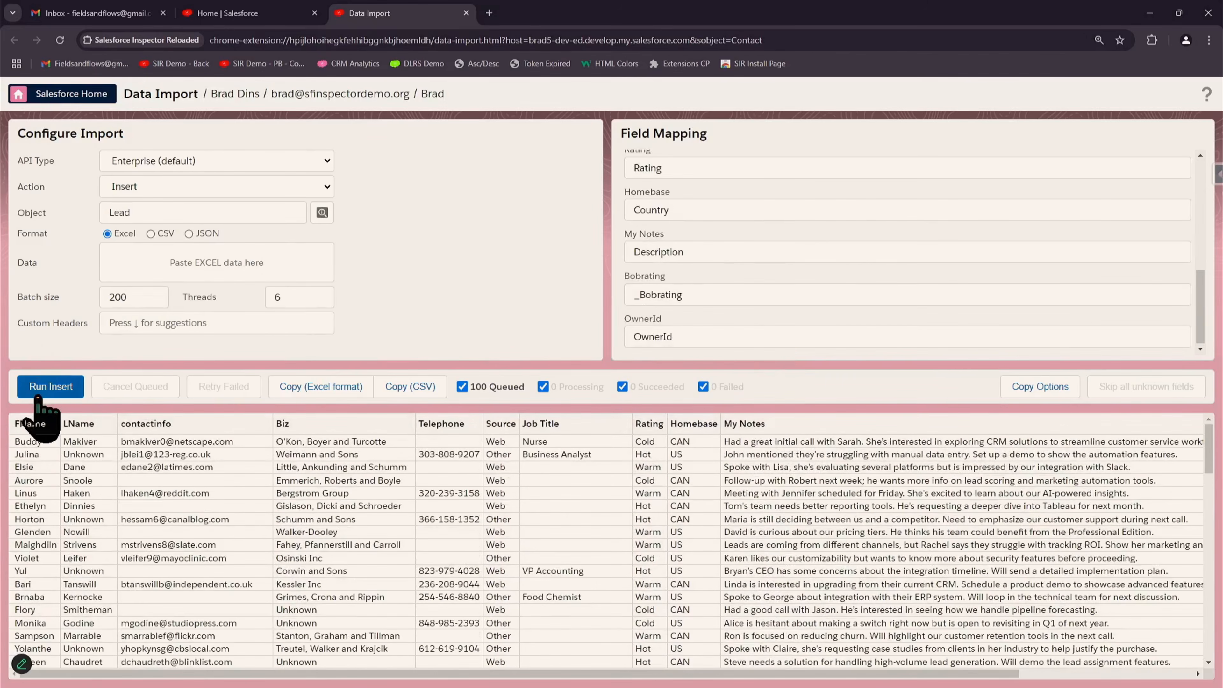
pyautogui.click(44, 386)
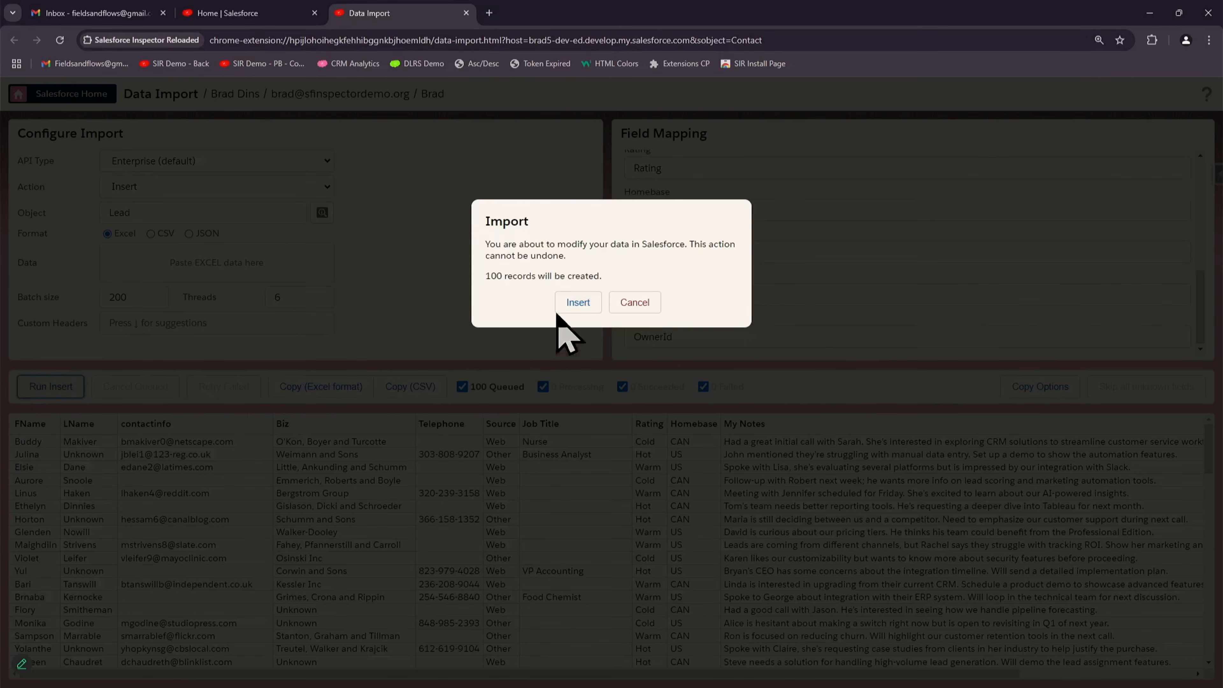
pyautogui.click(575, 303)
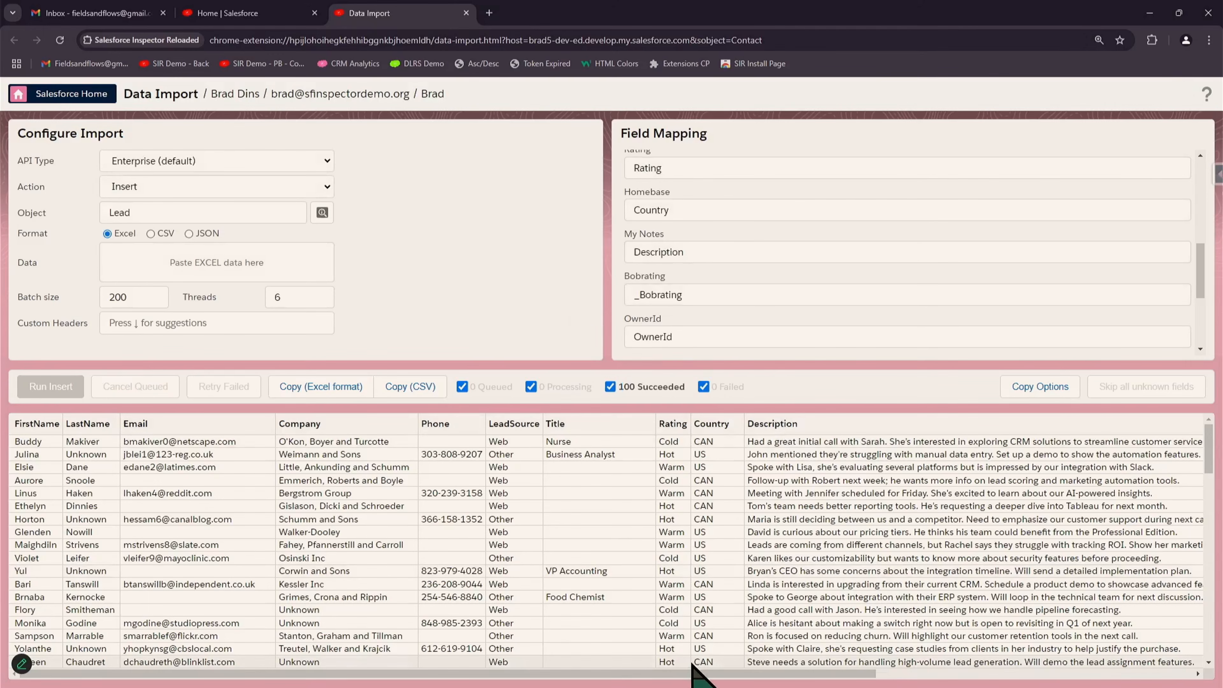
pyautogui.moveTo(698, 685); pyautogui.dragTo(1138, 660)
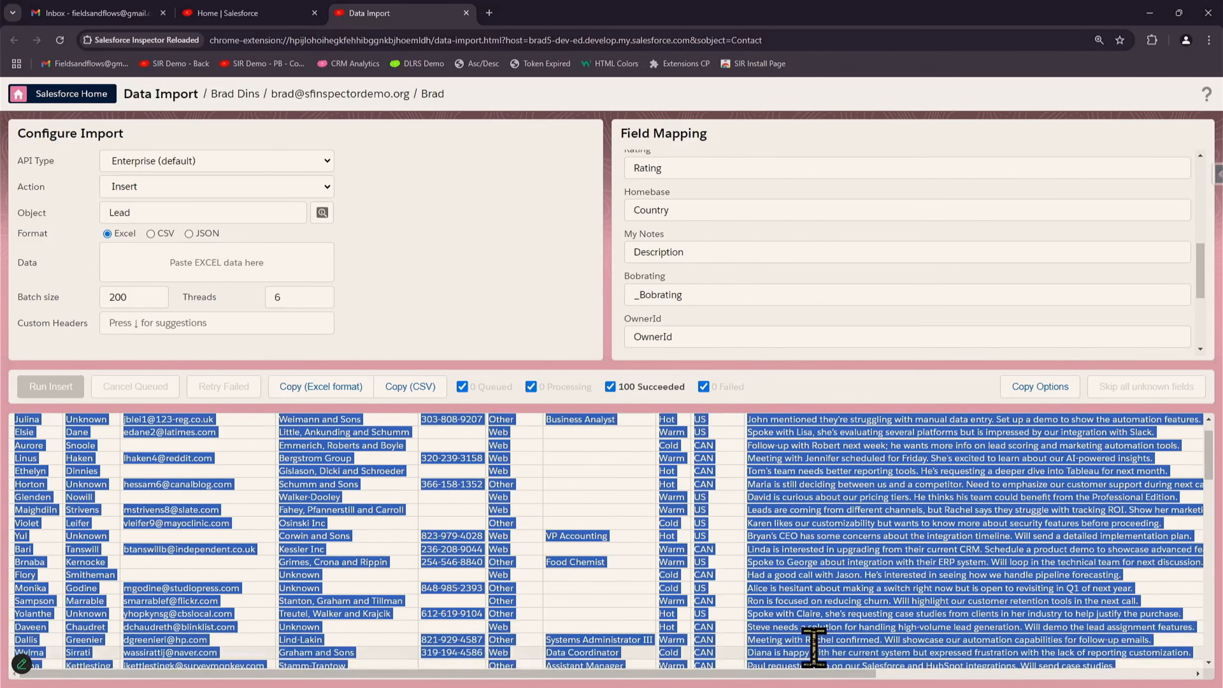
pyautogui.moveTo(794, 674); pyautogui.dragTo(1162, 659)
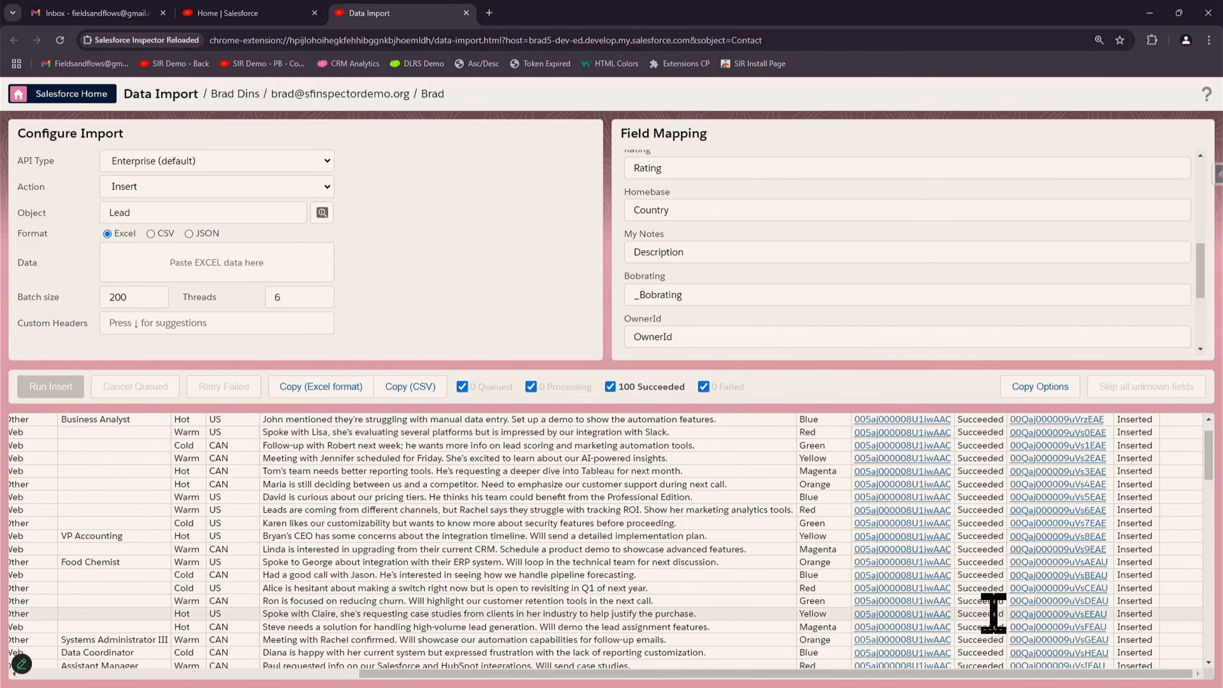
# - Return to the Salesforce Setup home page and open Salesforce Inspector Reloaded's Data Export
pyautogui.click(153, 254)
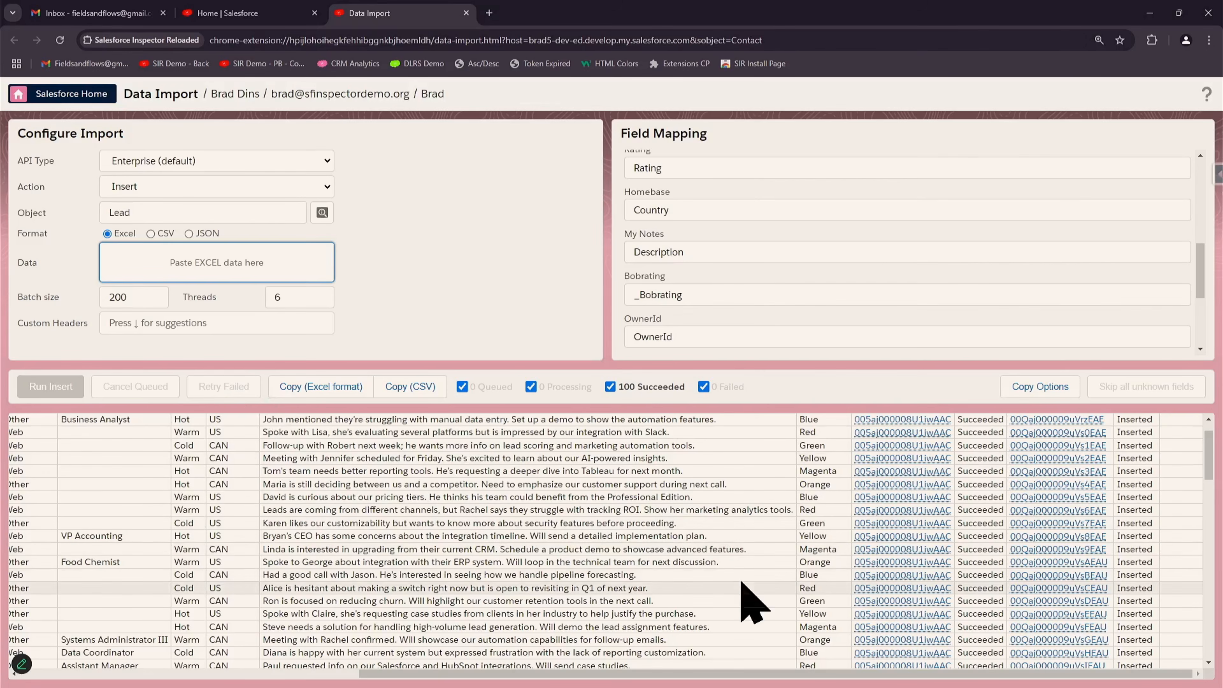
pyautogui.scroll(2, 963, 465)
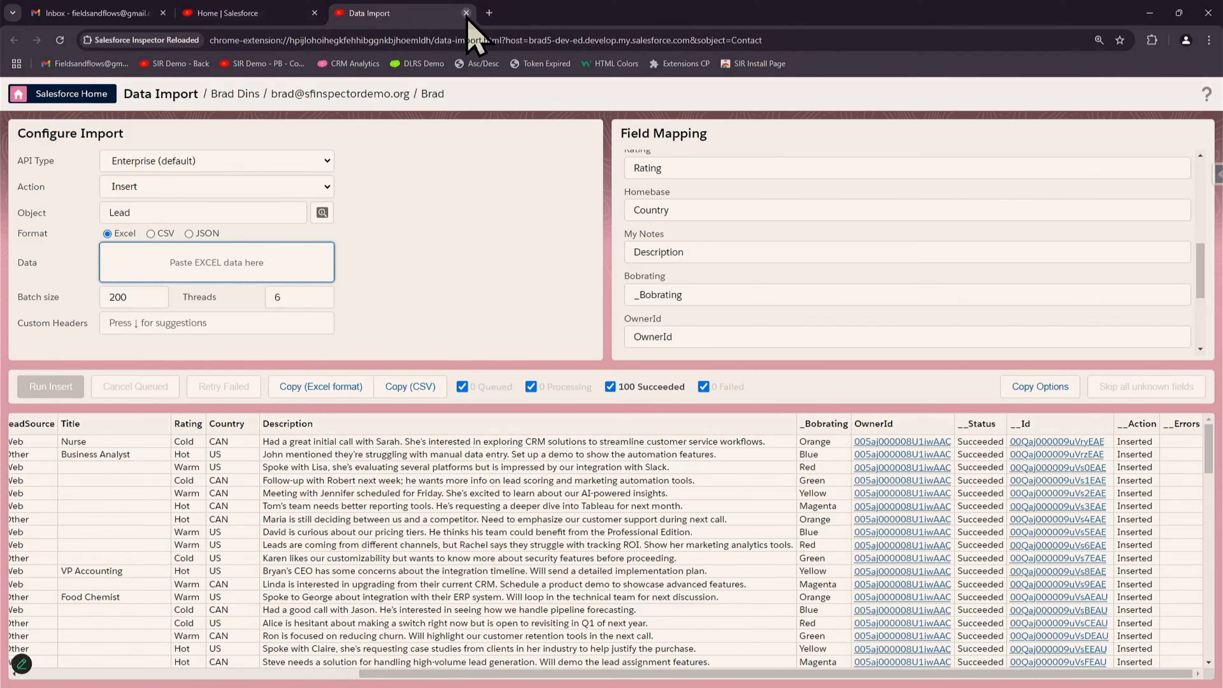
pyautogui.click(250, 13)
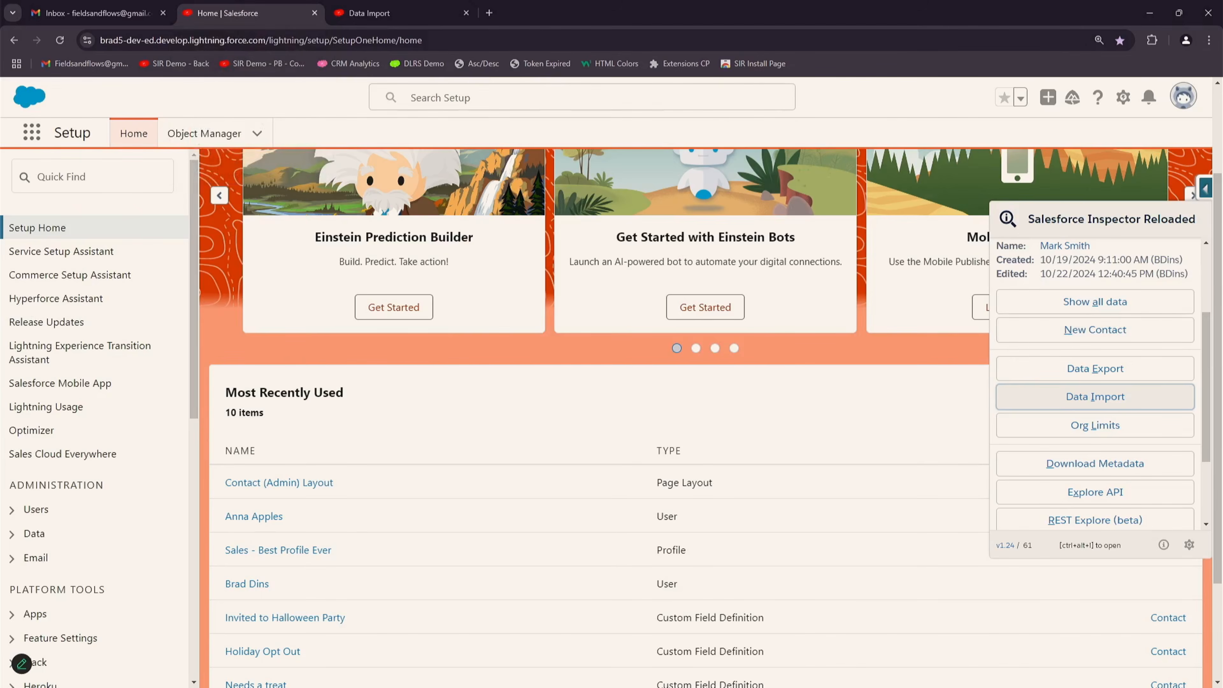
pyautogui.click(1100, 371)
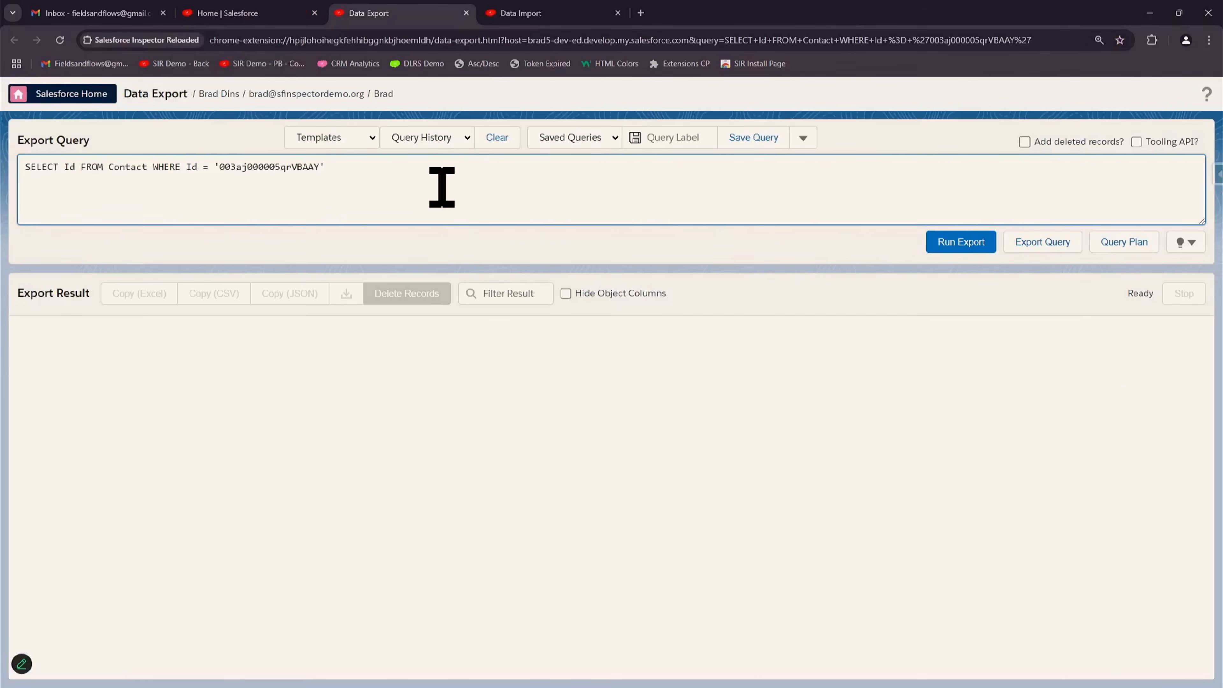
# - Replace the query with "Select ID, Name, CreatedDate From Contact Where CreatedDate = LAST_N_DAYS:1" and run the export
pyautogui.hotkey('ctrl', 'a')
pyautogui.press('BackSpace')
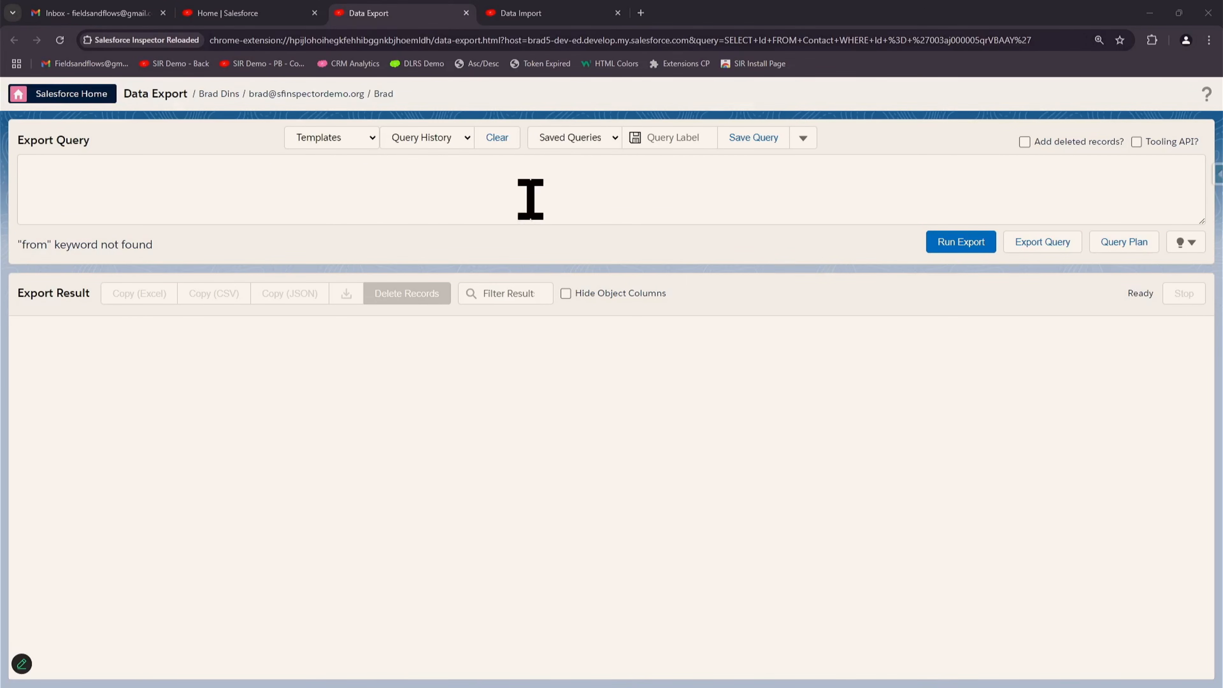
pyautogui.click(219, 174)
pyautogui.write('Select ID, Name, CreatedDate From Contact Where CreatedDate = LAST_N_DAYS:1')
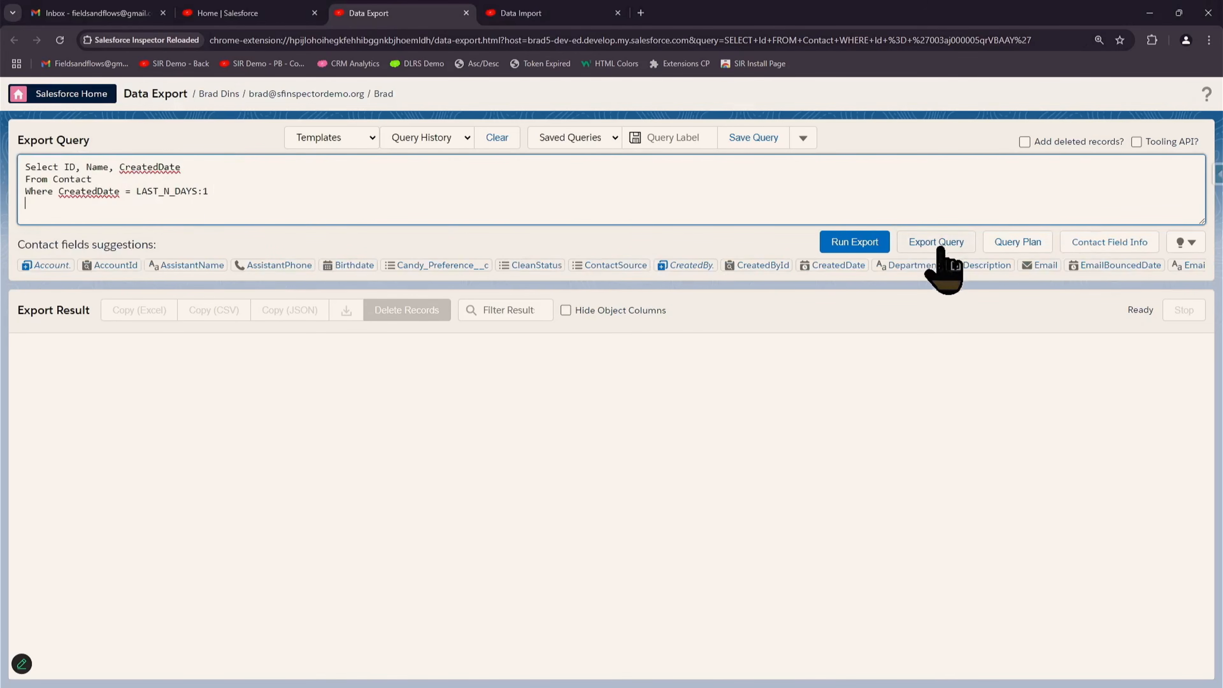
pyautogui.click(874, 242)
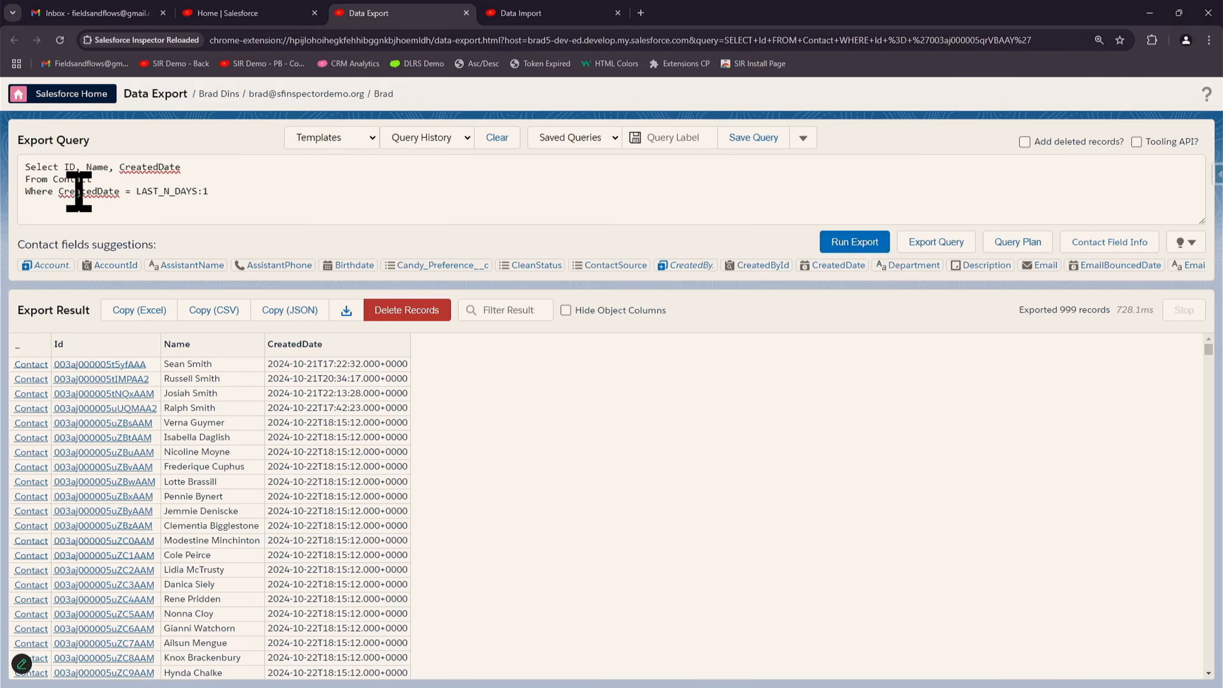
# - Change the queried object from Contact to Lead, run the export, and look through the recently created Lead records
pyautogui.doubleClick(80, 179)
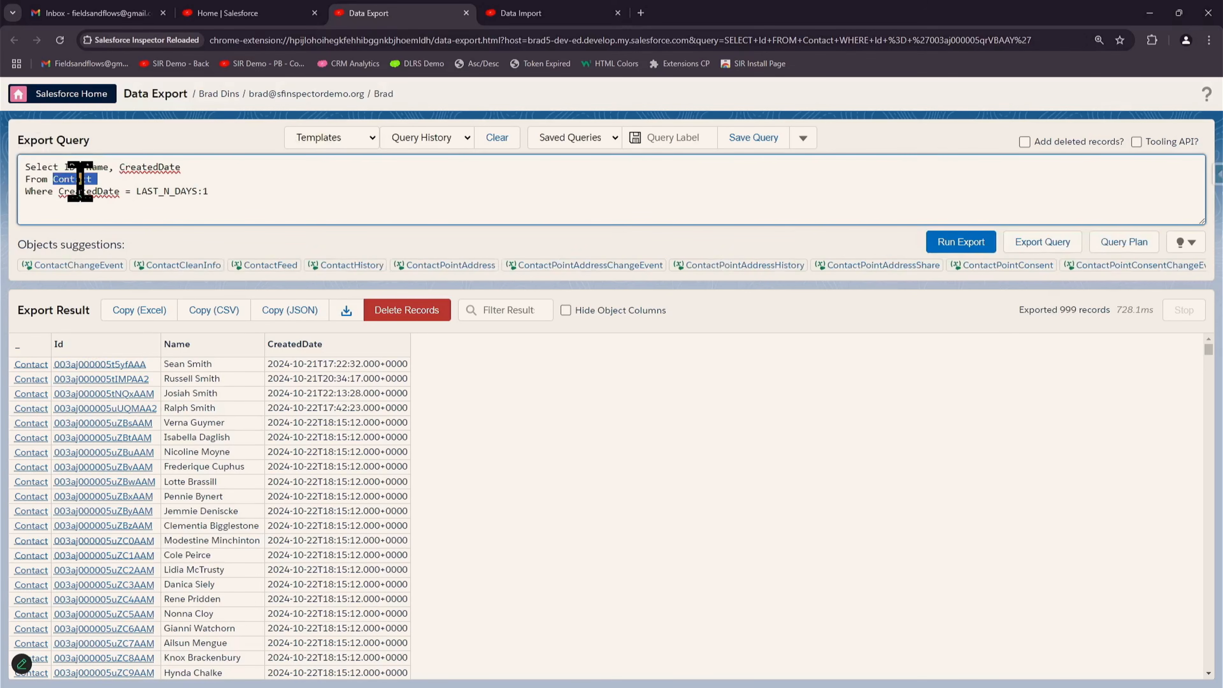
pyautogui.write('Lead')
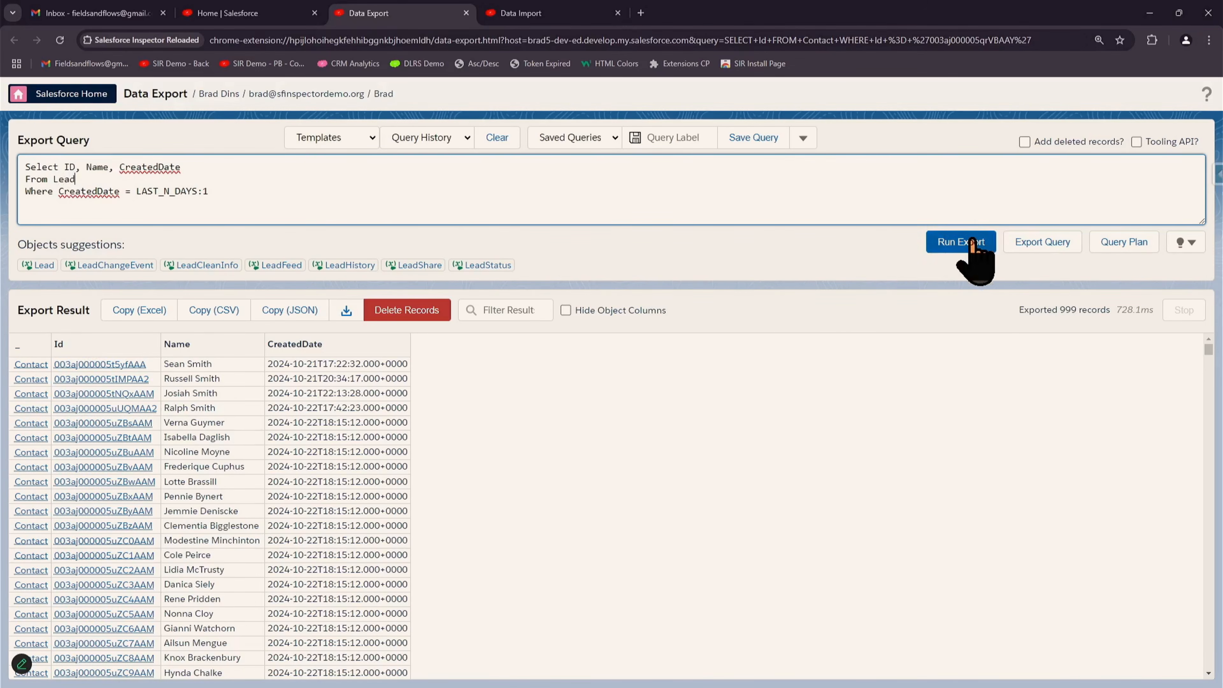
pyautogui.click(971, 244)
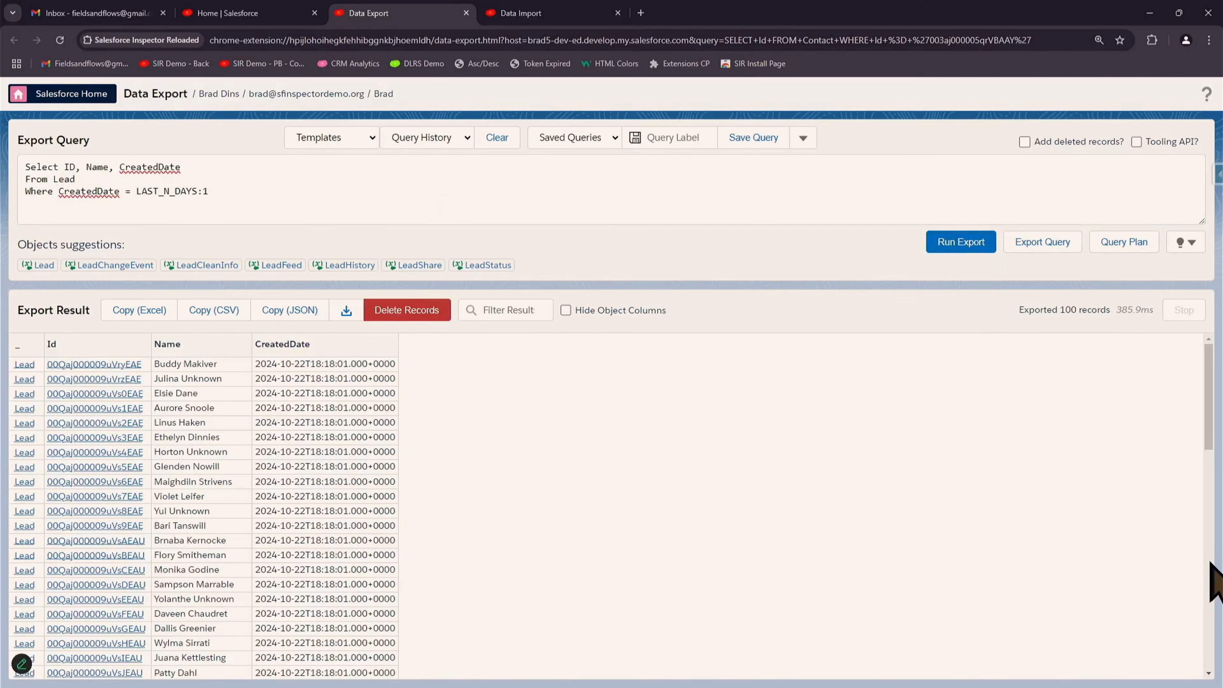
pyautogui.scroll(-2, 333, 410)
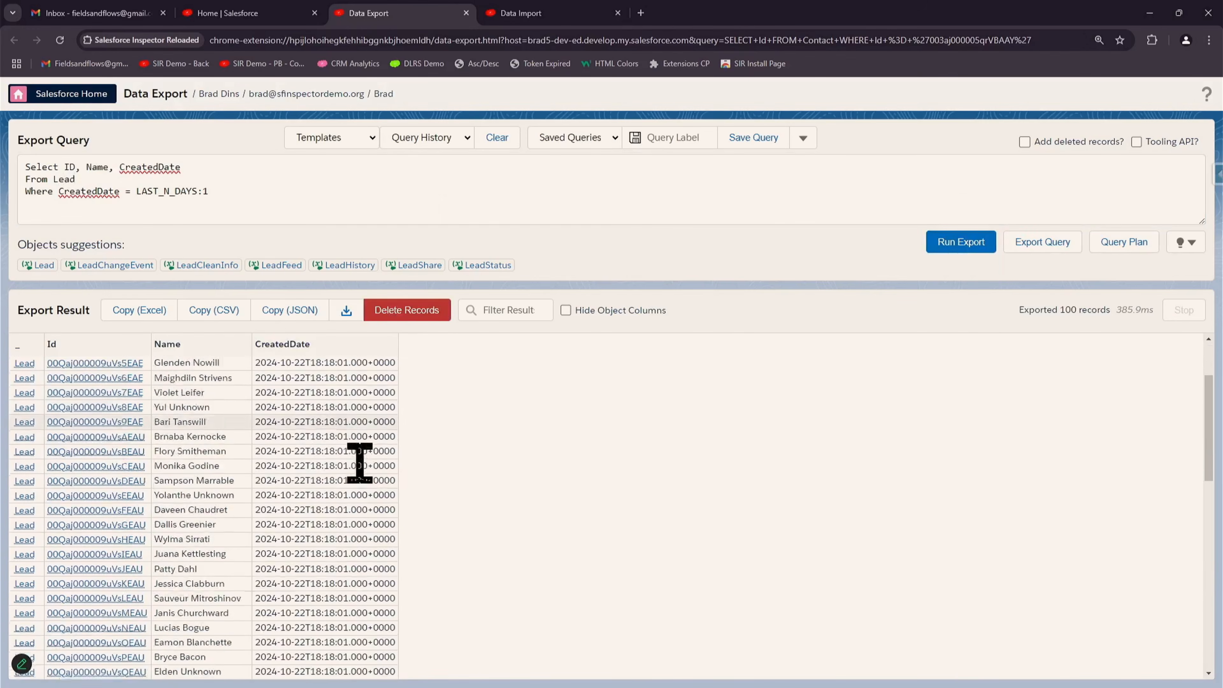
pyautogui.scroll(-9, 360, 463)
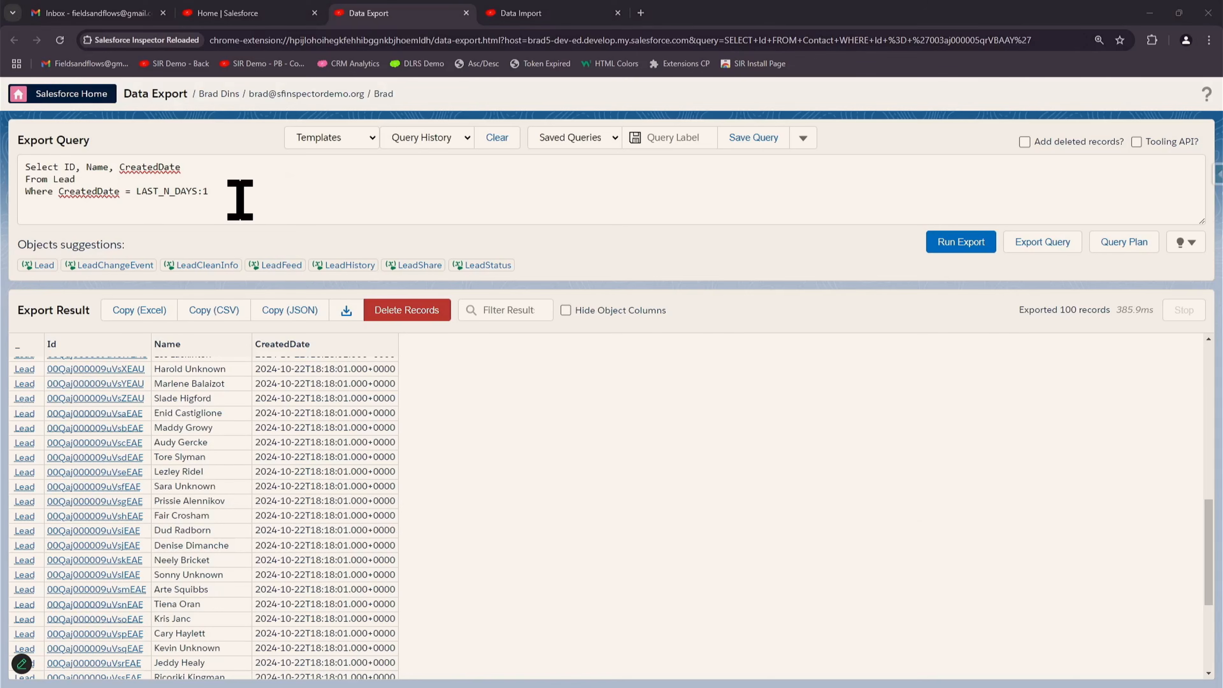
pyautogui.moveTo(240, 197); pyautogui.dragTo(5, 147)
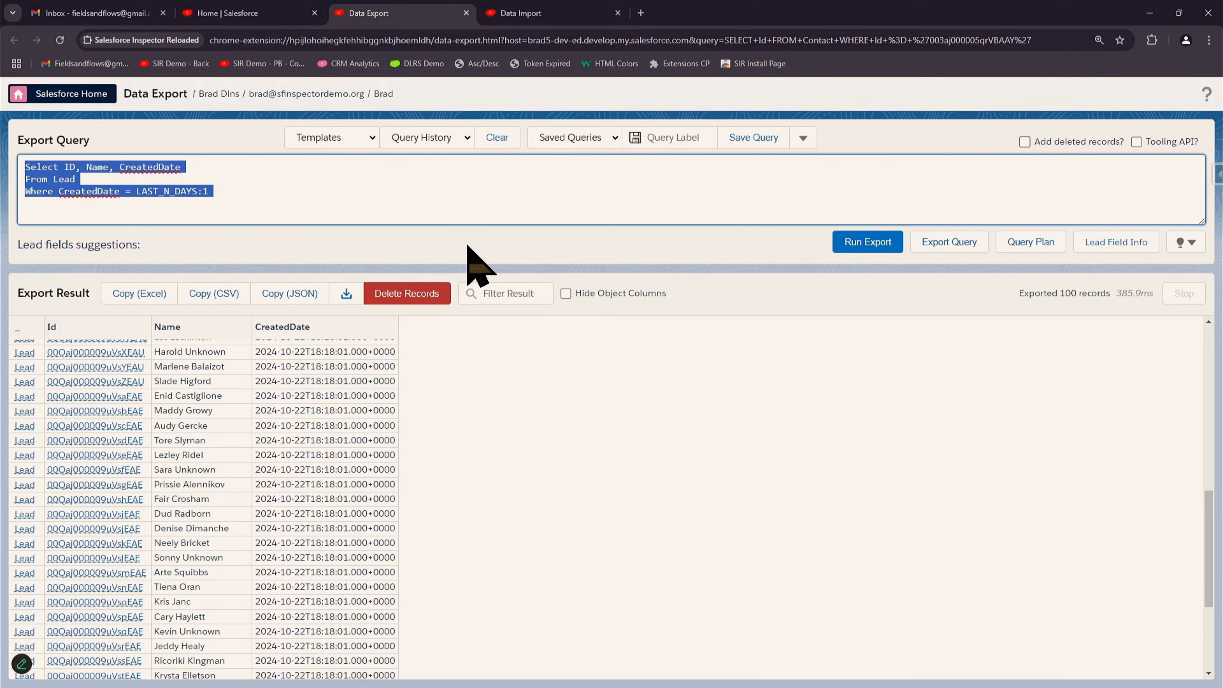
pyautogui.write('Select ID, Name, CreatedDate, OwnerId From Lead Where CreatedDate = LAST_N_DAYS:1')
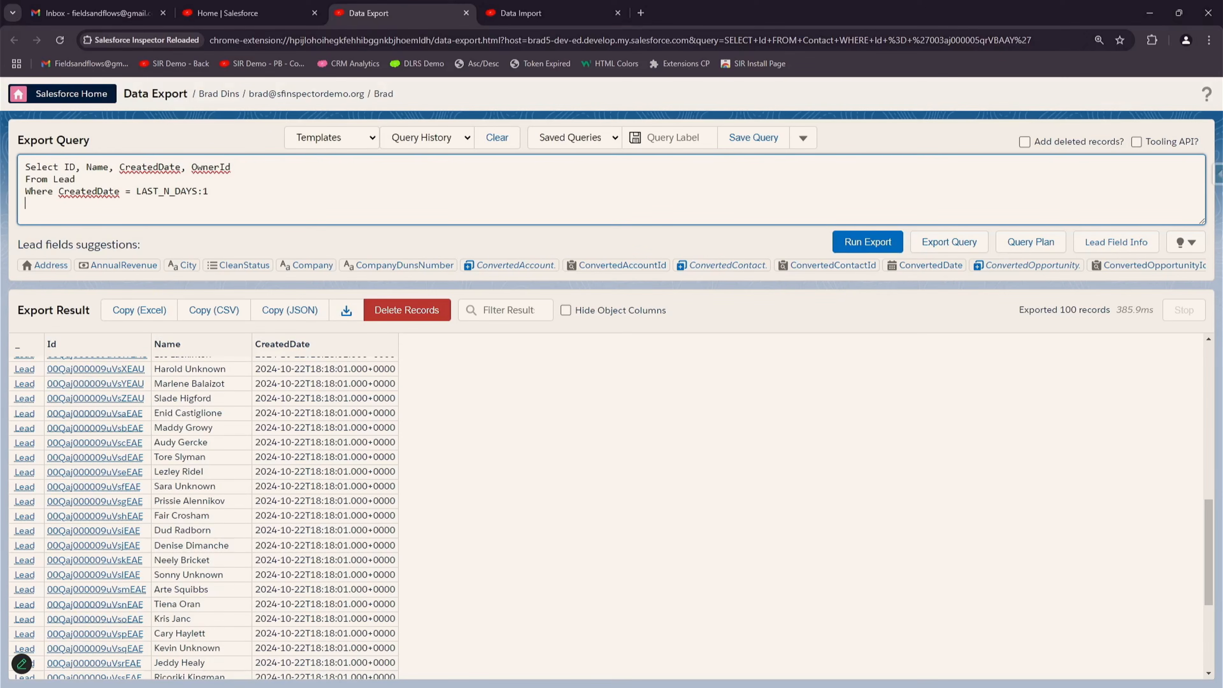
pyautogui.hotkey('alt', 'Tab')
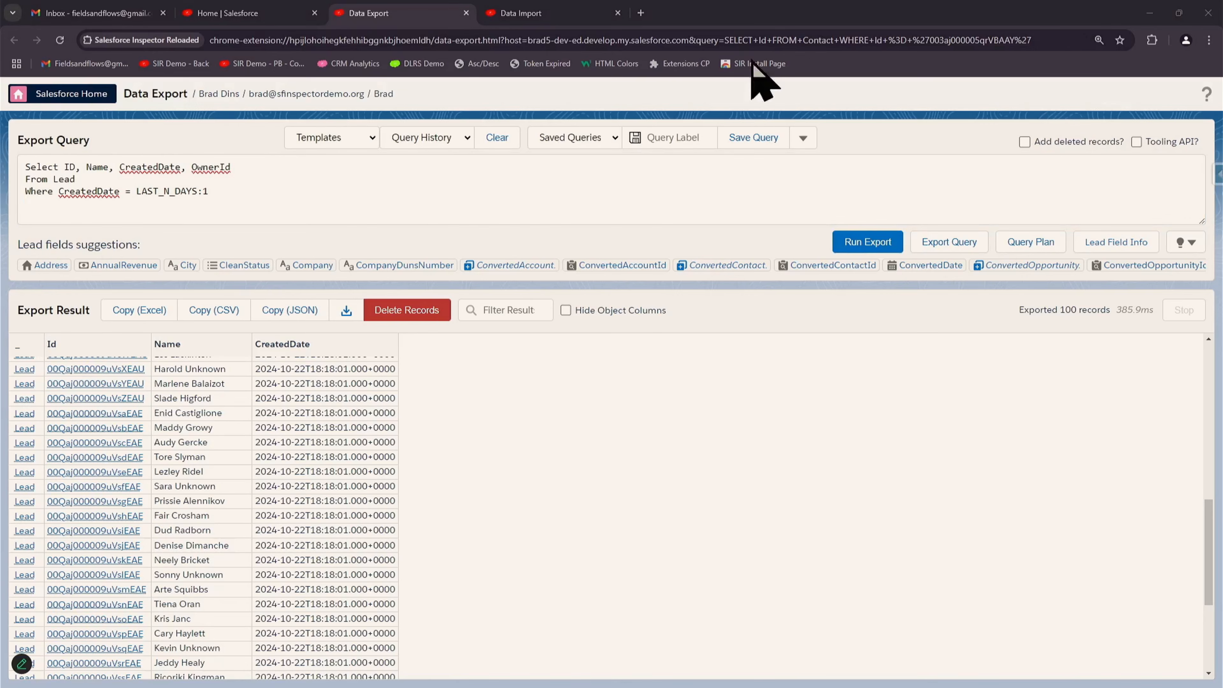
# - Query Leads missing both phone and email, or with Company and LastName both 'Unknown', returning ID, FirstName, LastName, Company, phone, Email, country and CreatedDate
pyautogui.moveTo(246, 211); pyautogui.dragTo(3, 4)
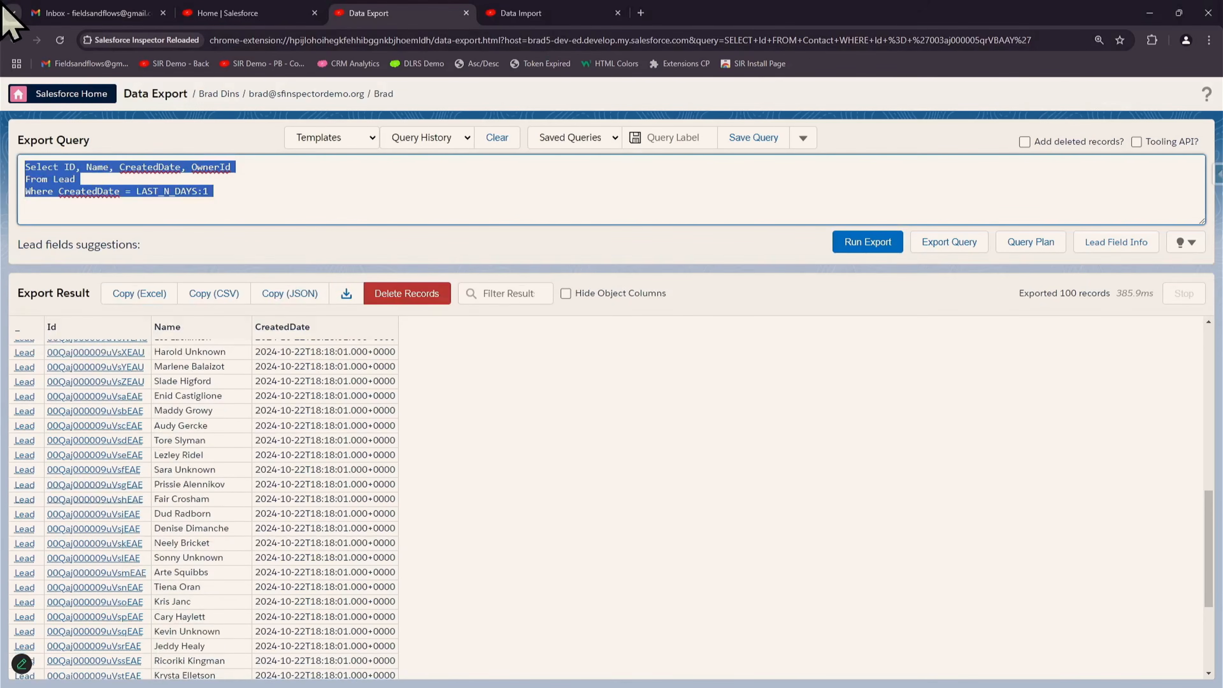
pyautogui.write("Select ID, FirstName, LastName, Company, phone, Email, country, CreatedDate From Lead Where (Phone = '' AND Email ='') OR (Company = 'Unknown' AND LastName = 'Unknown')")
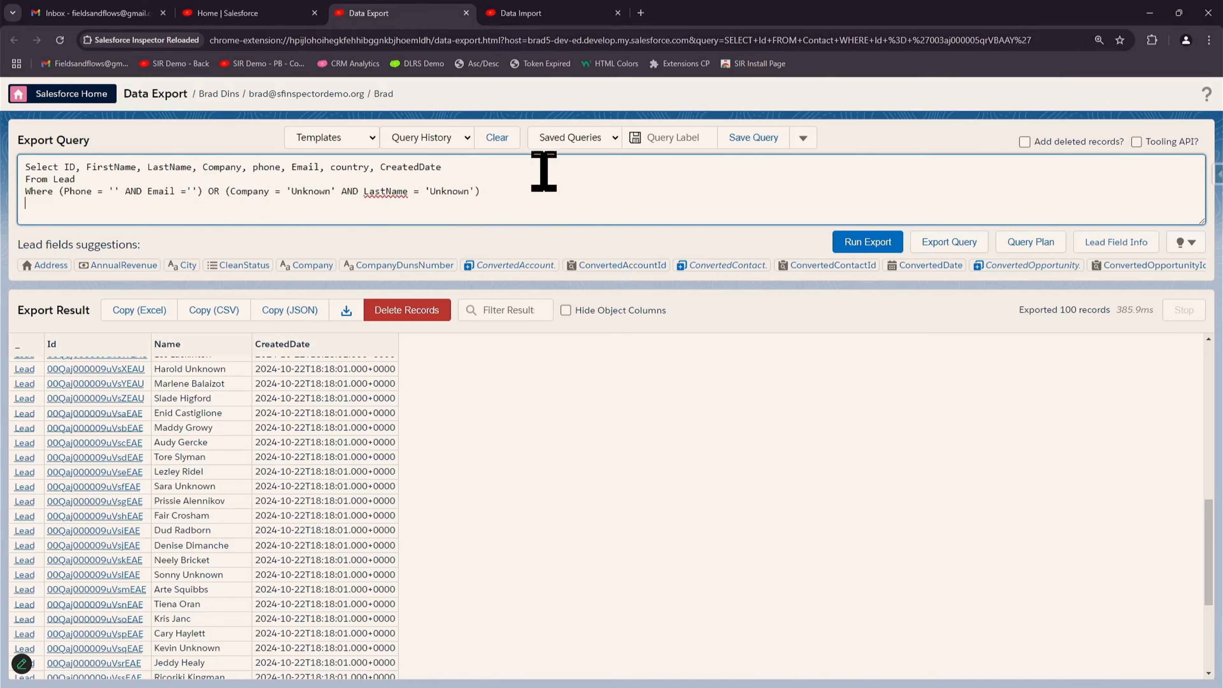
pyautogui.click(208, 191)
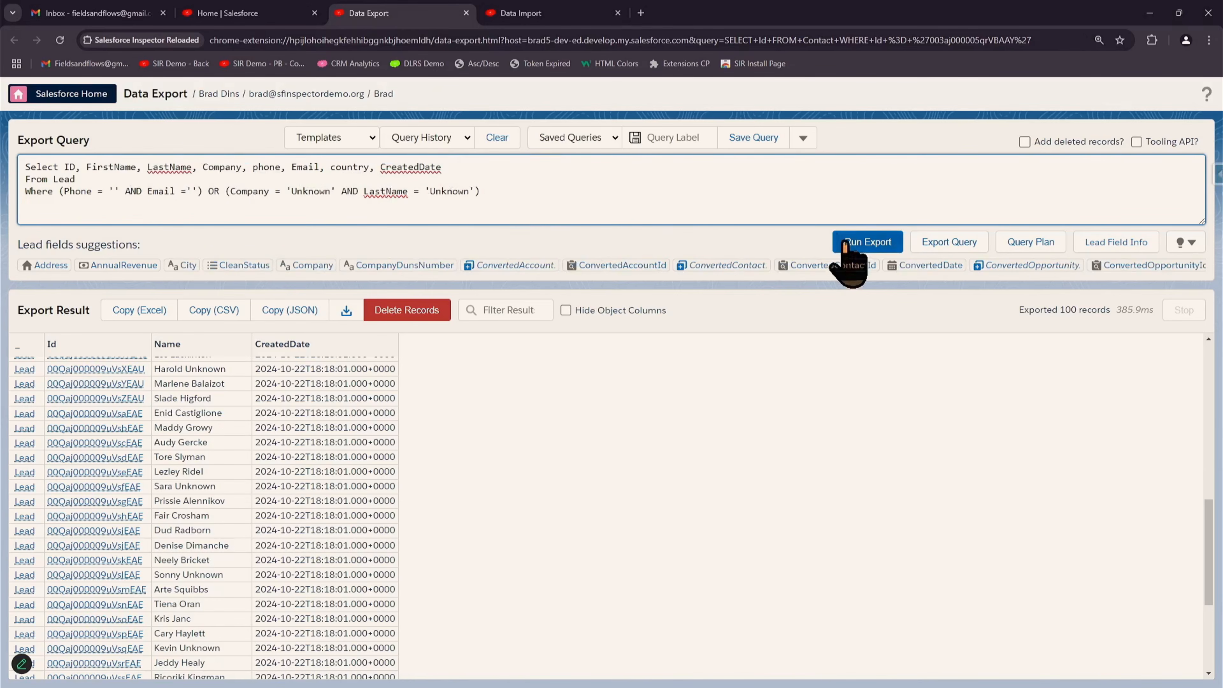
pyautogui.click(860, 244)
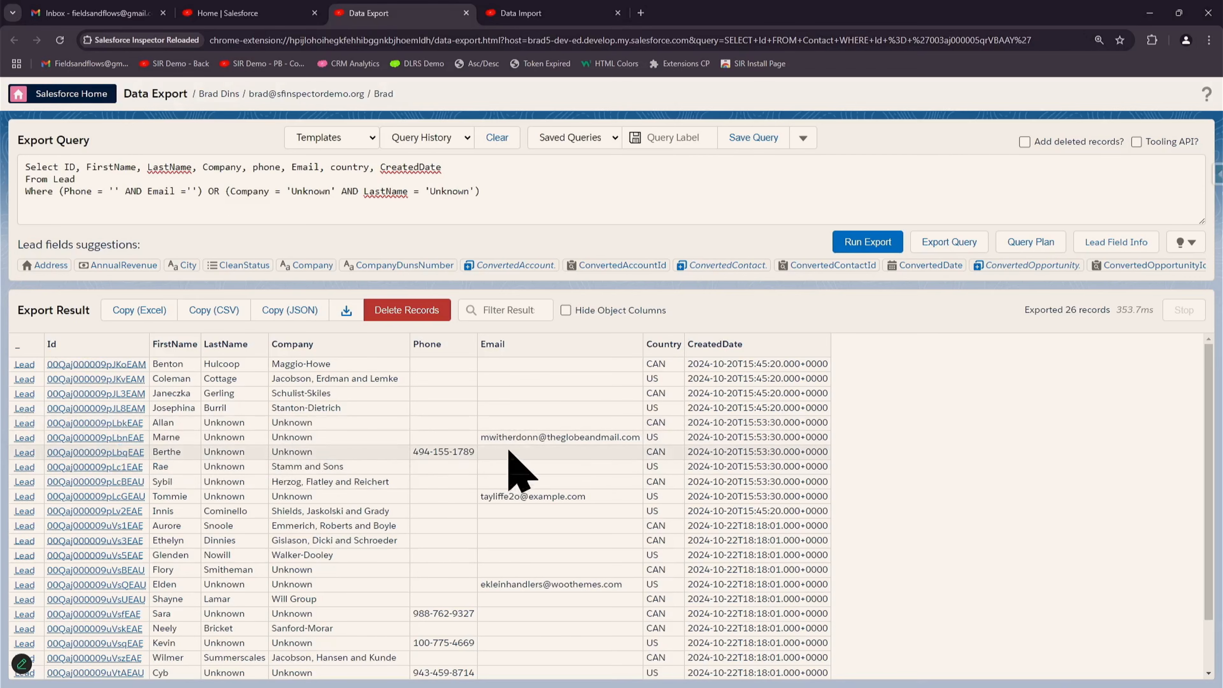
pyautogui.scroll(-2, 606, 492)
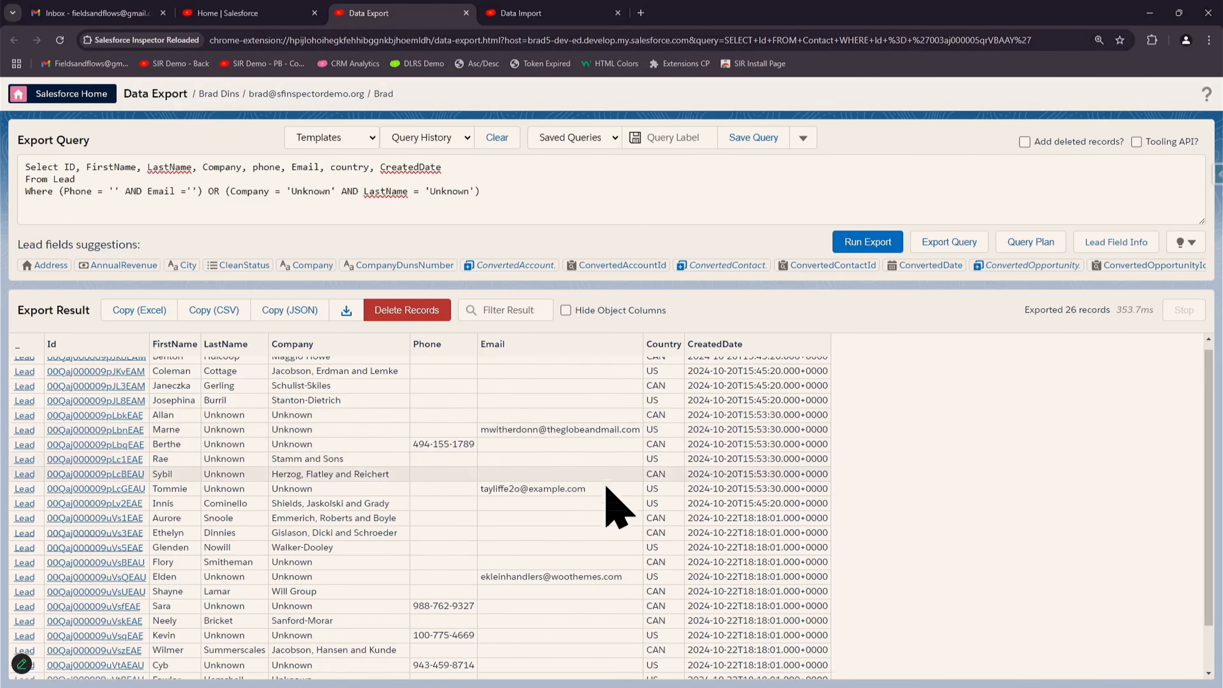
pyautogui.scroll(2, 606, 488)
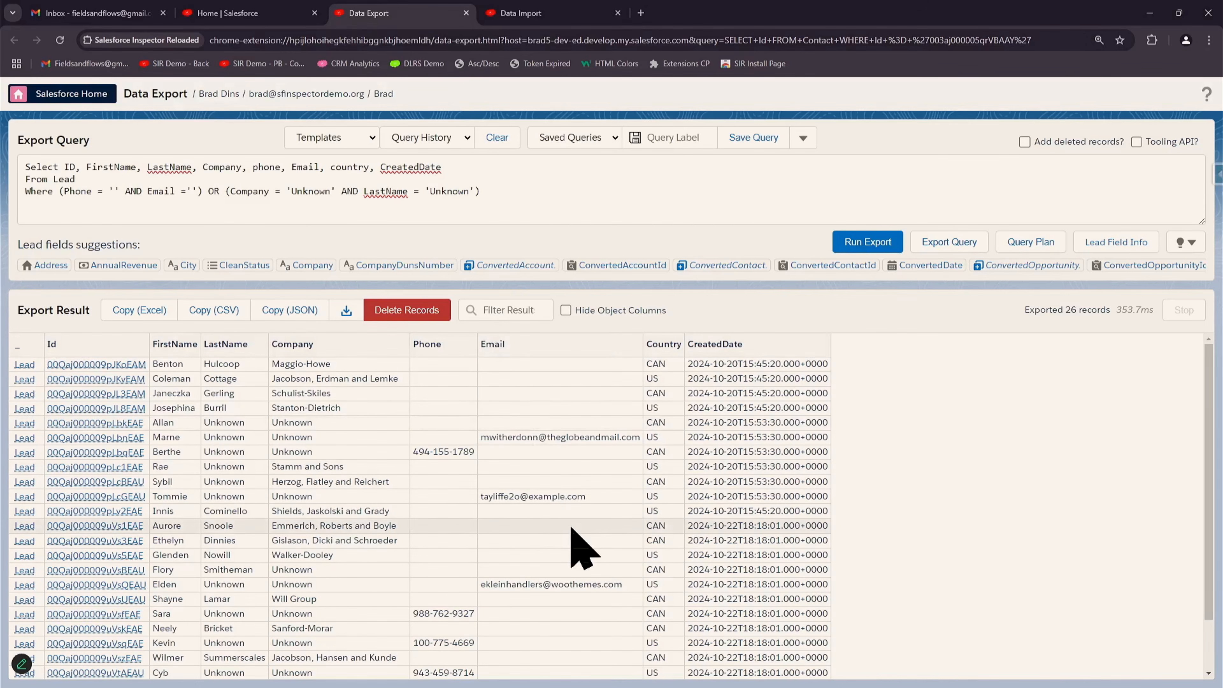
# - Send the exported Lead records to Data Import for deletion, check the Id mapping, and run and confirm the delete
pyautogui.click(403, 308)
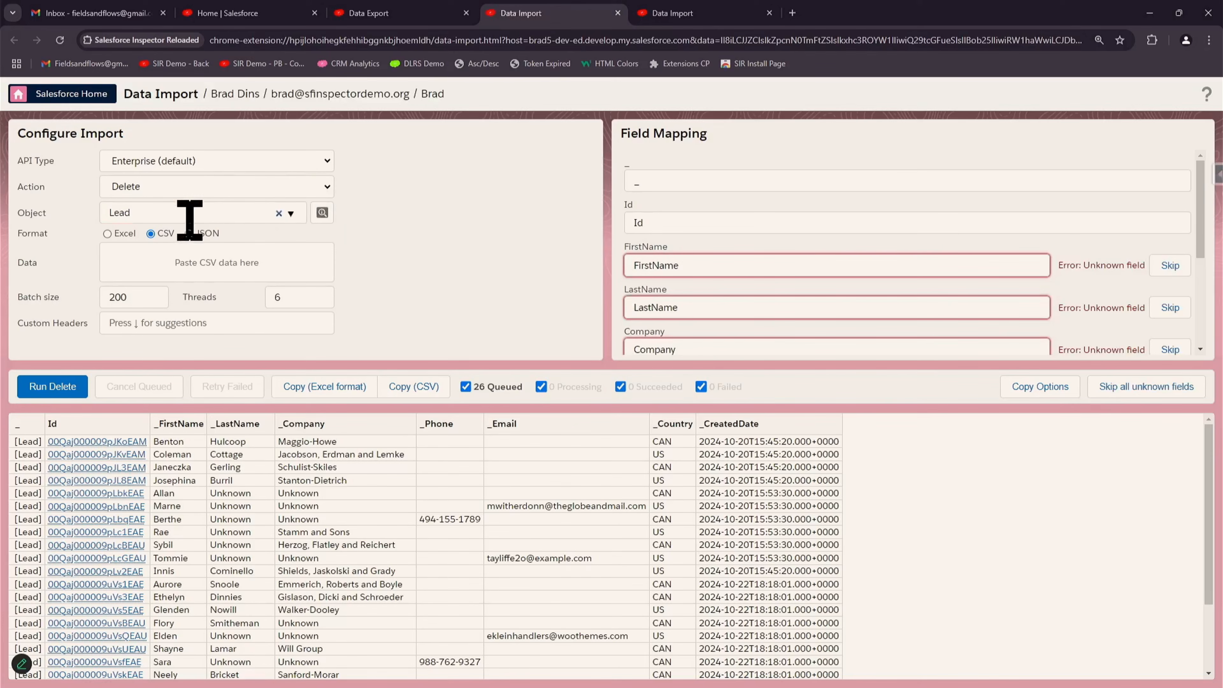
pyautogui.click(683, 223)
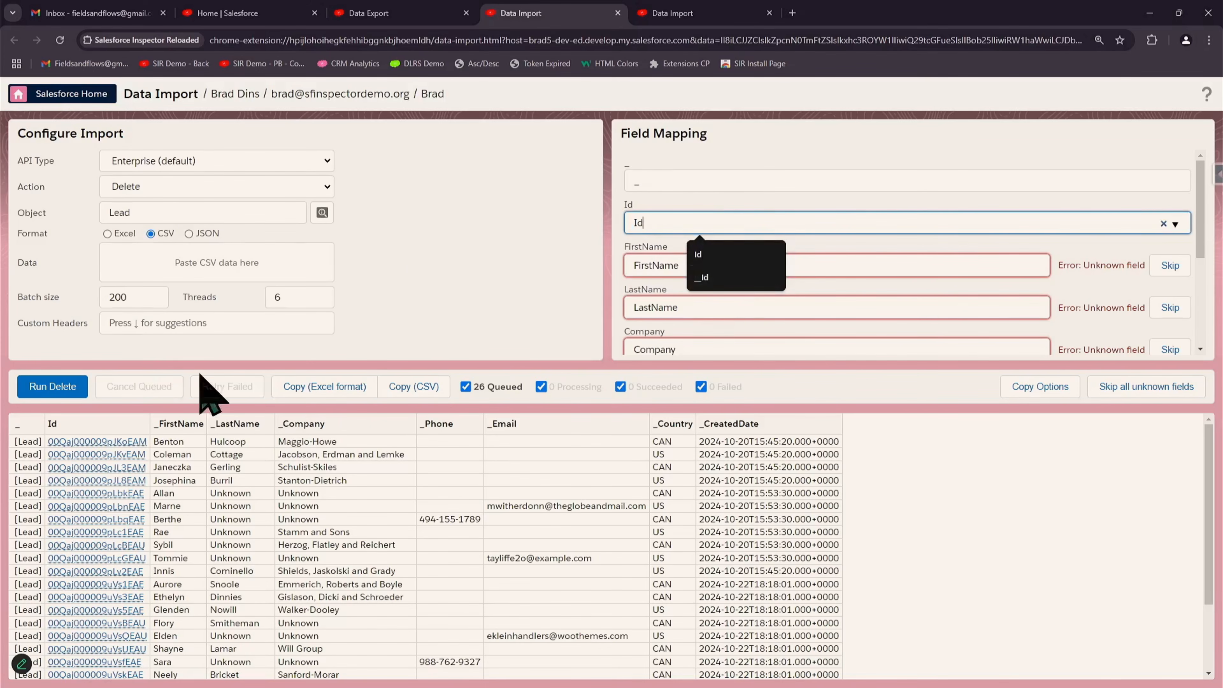
pyautogui.click(50, 387)
pyautogui.click(576, 302)
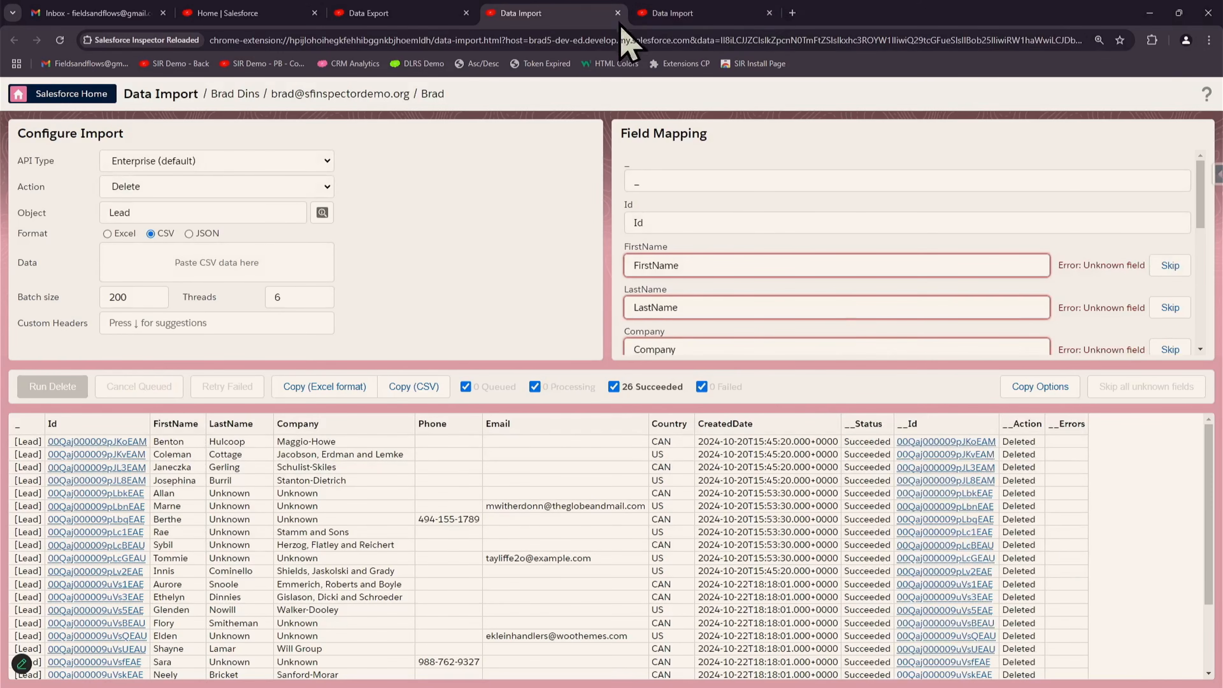
# - Close both Data Import pages and the Data Export page to return to the Salesforce Setup home page
pyautogui.click(617, 13)
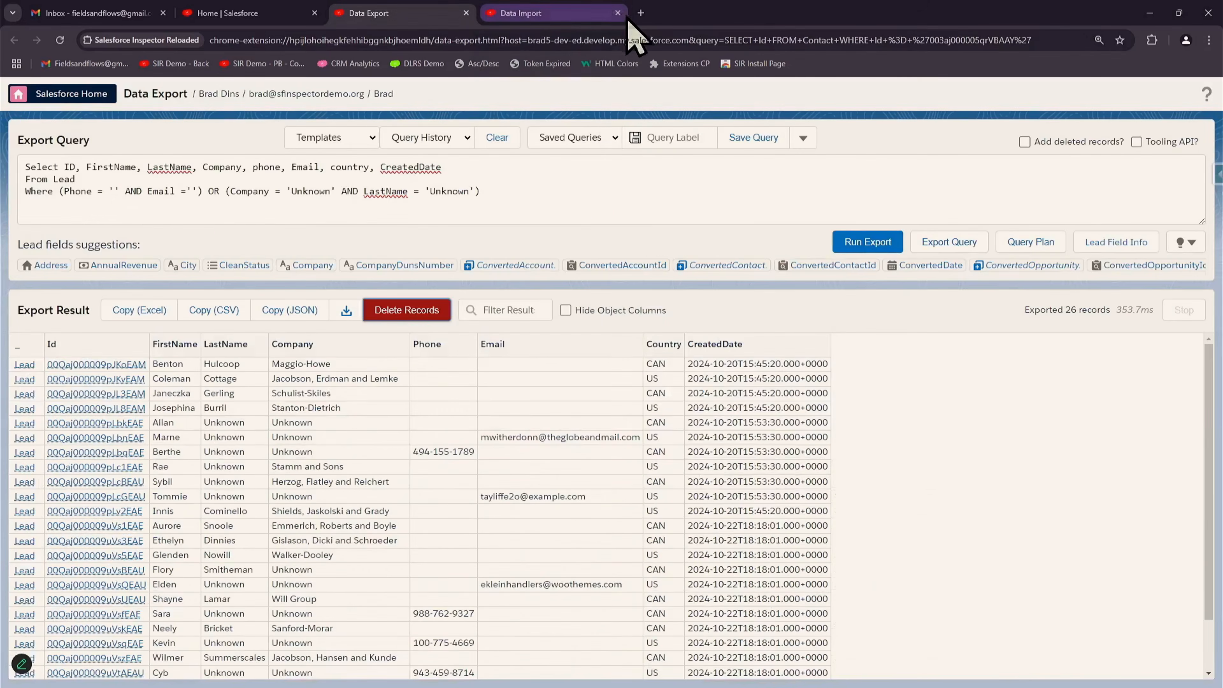
pyautogui.click(598, 13)
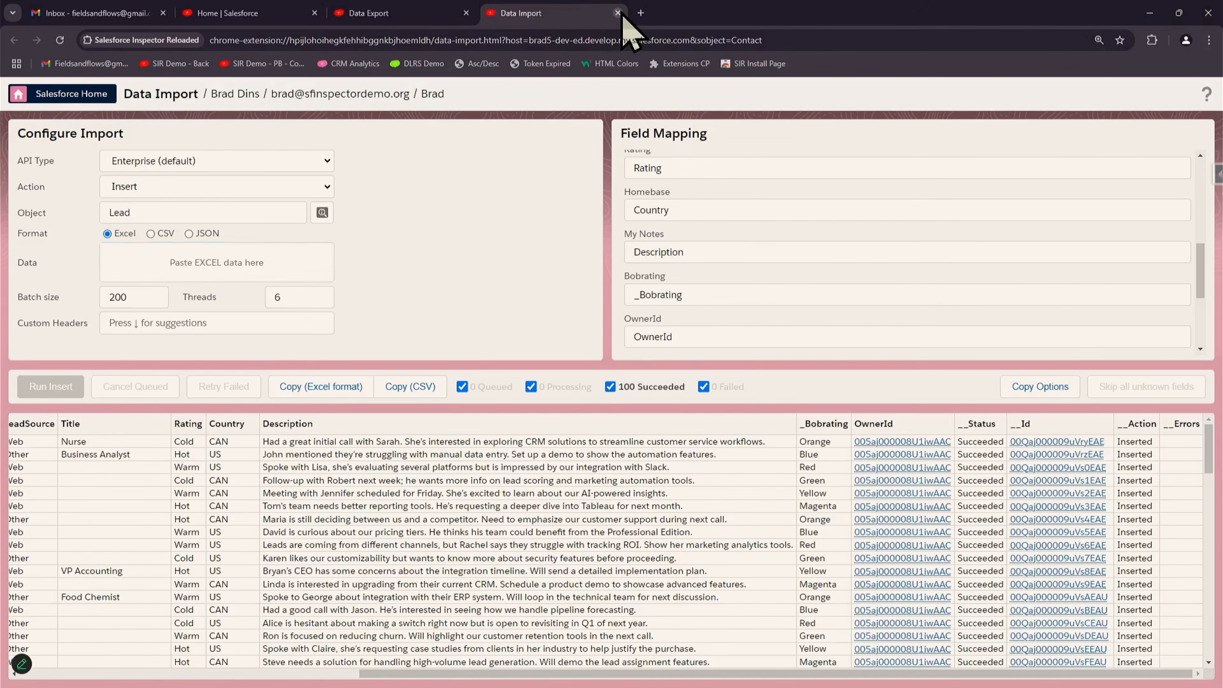
pyautogui.click(618, 13)
pyautogui.click(466, 13)
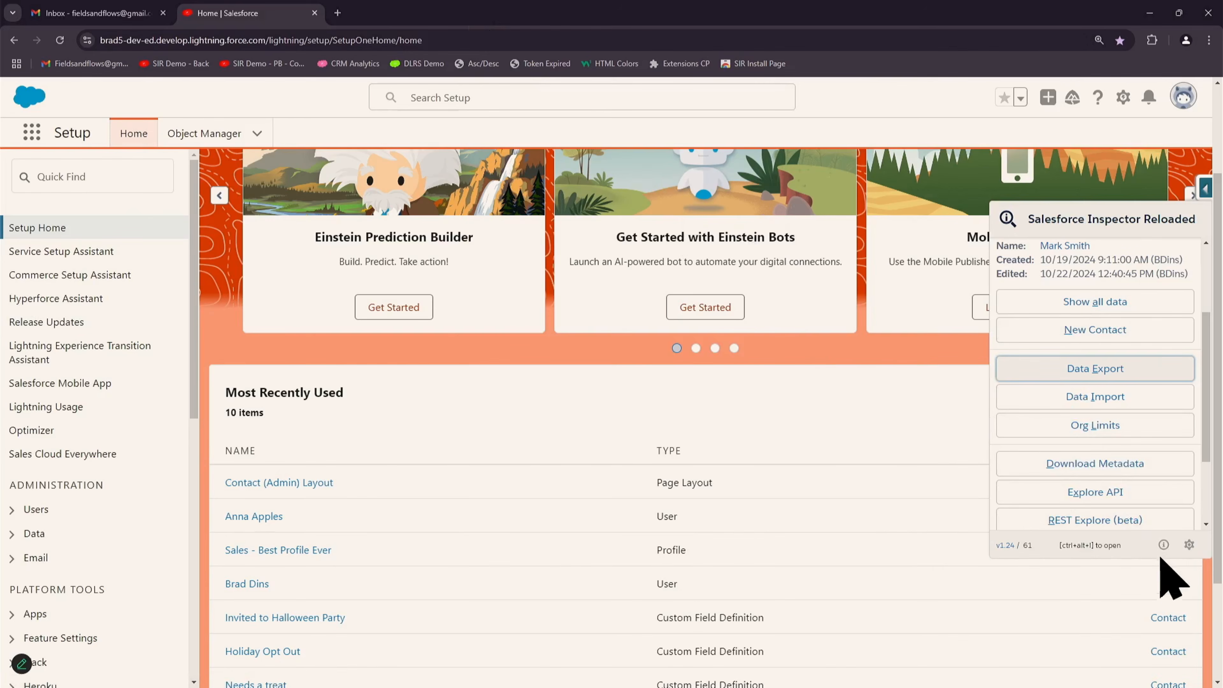
# - Open the Salesforce Inspector Reloaded documentation and review its Event Monitor Page and Field Creator sections, including field permissions and bulk import
pyautogui.click(1163, 545)
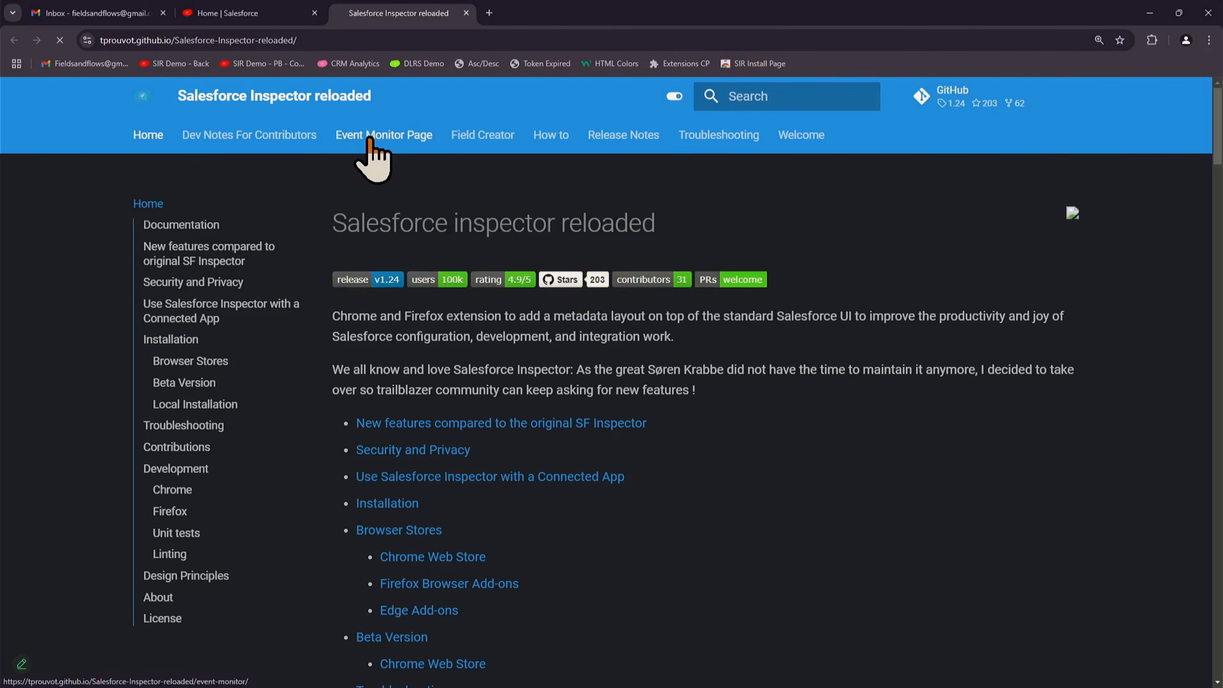
pyautogui.click(369, 140)
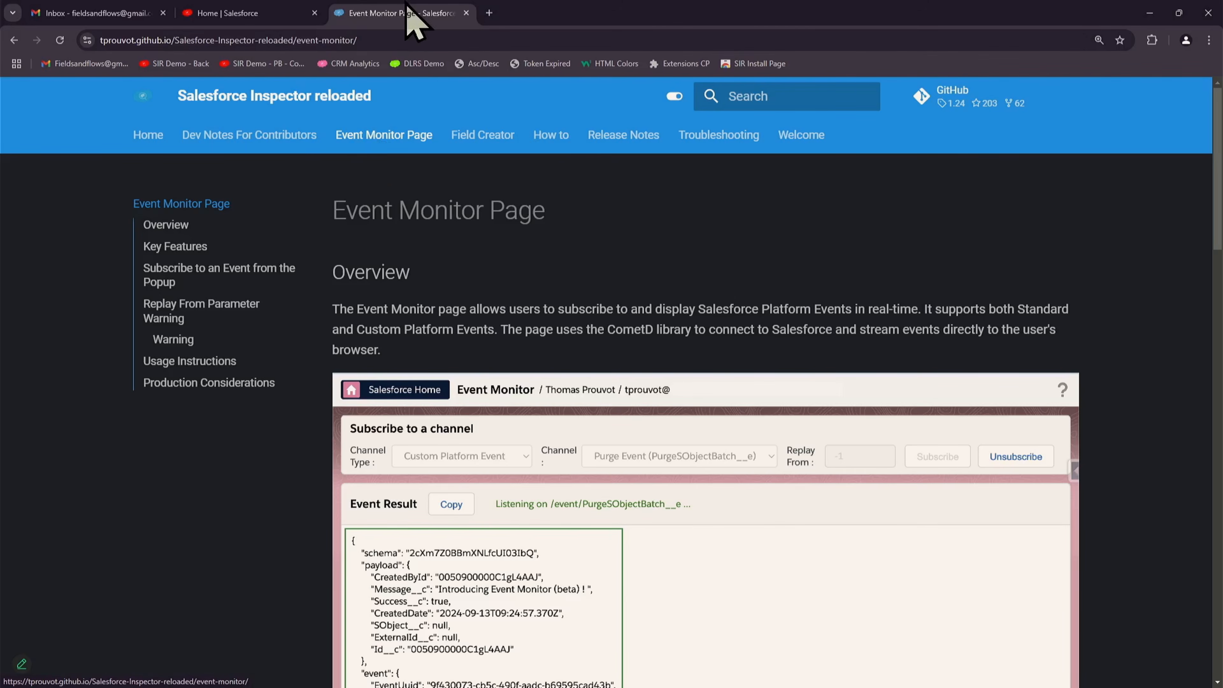
pyautogui.click(483, 138)
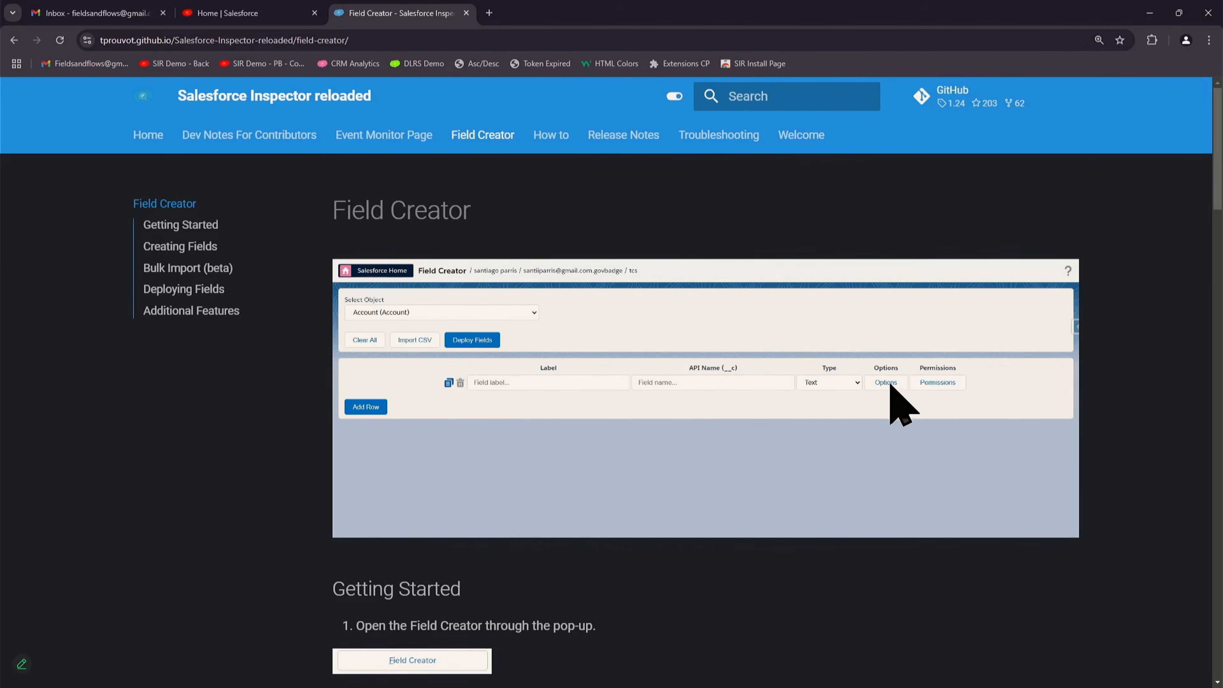
pyautogui.scroll(-5, 946, 410)
pyautogui.scroll(-20, 941, 409)
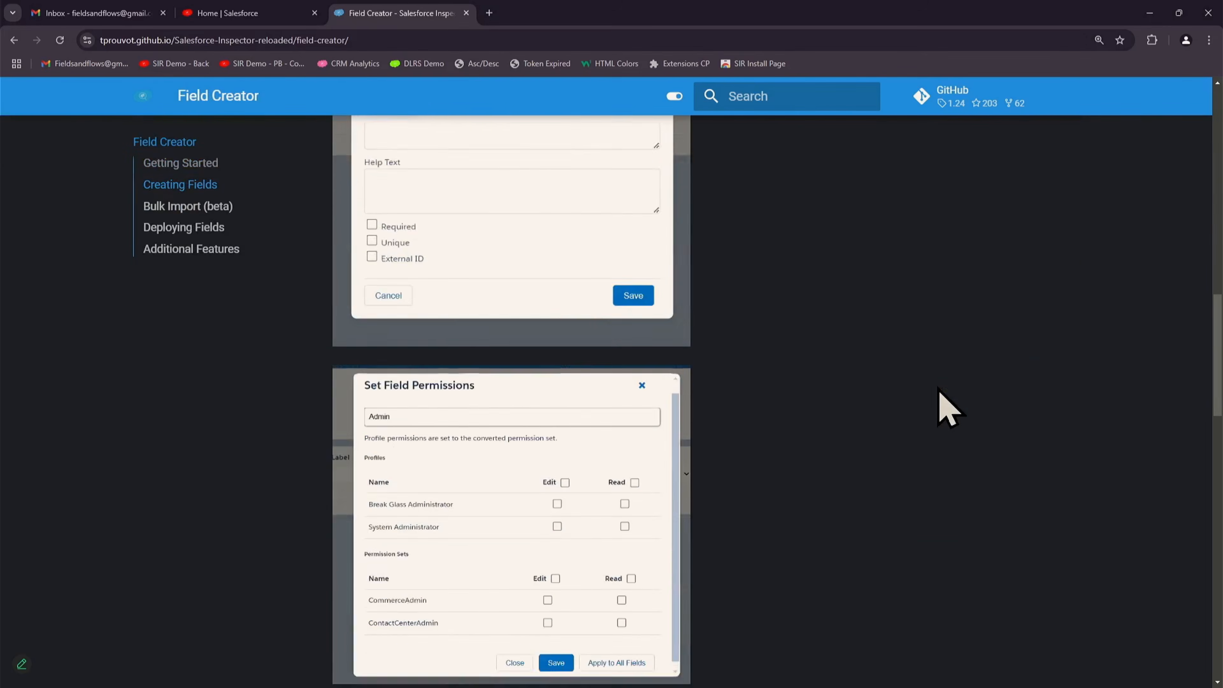
pyautogui.scroll(5, 723, 318)
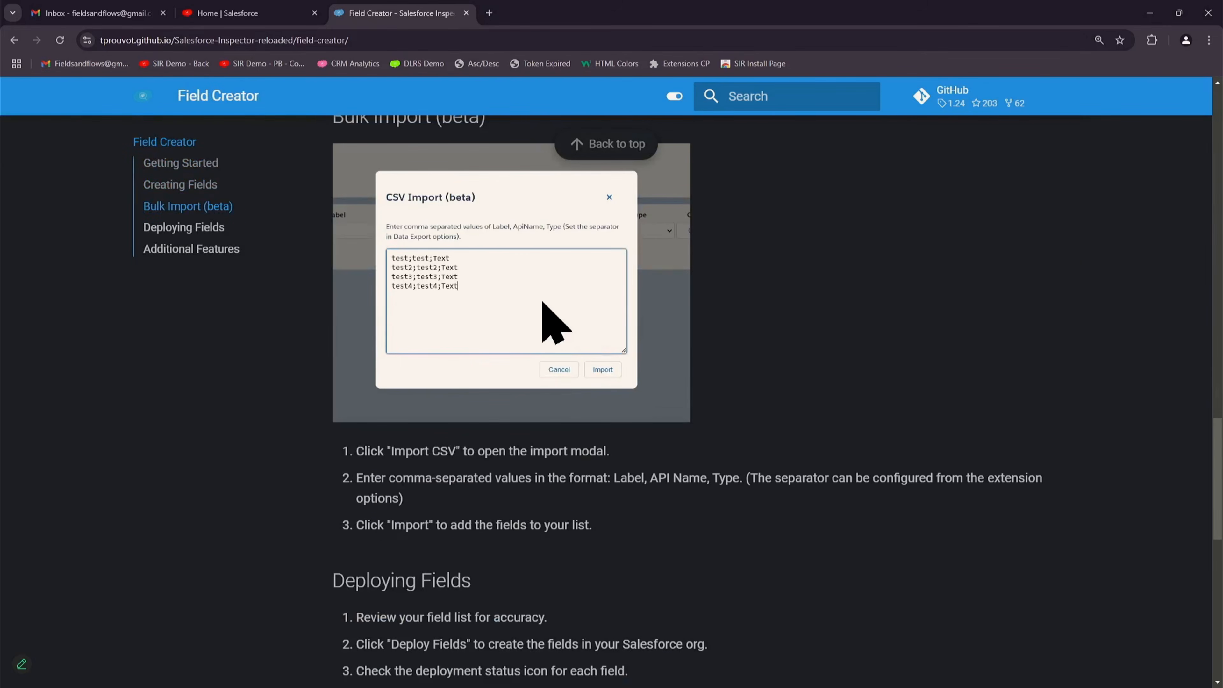